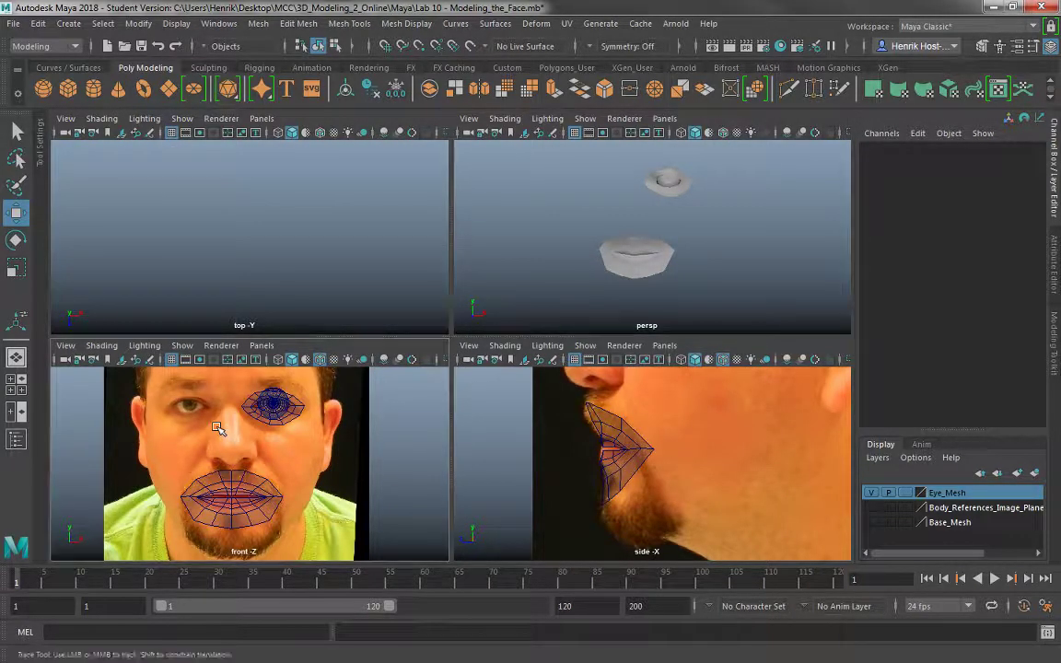
- Create a polygon cylinder in the front view and set its Subdivisions Axis to 8
alt+middle_drag(220, 427, 221, 443)
key(space)
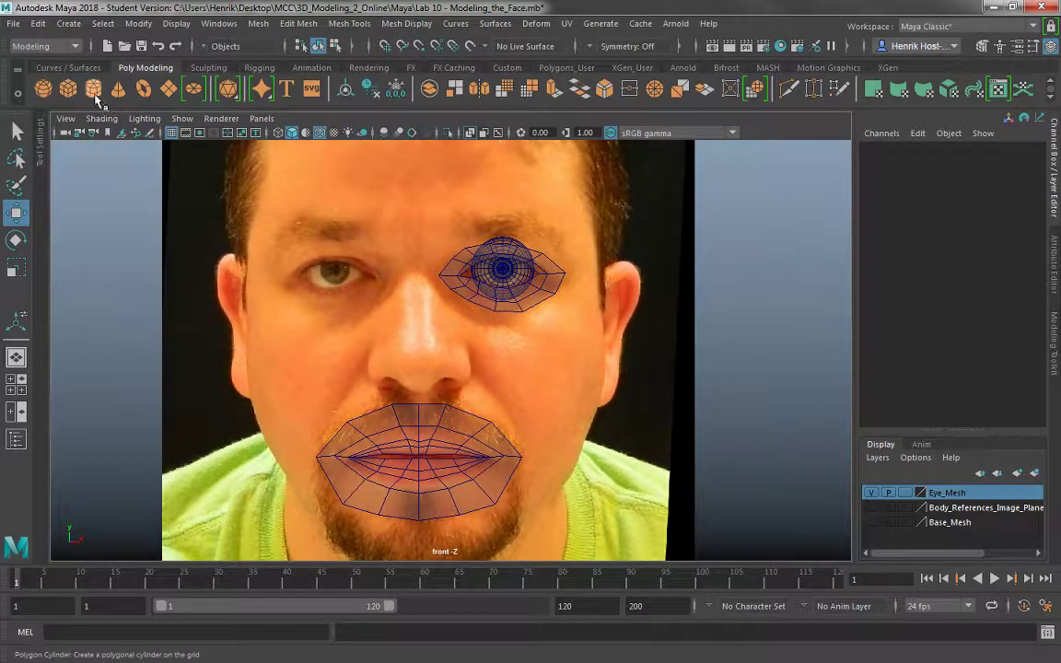
click(98, 93)
click(1056, 276)
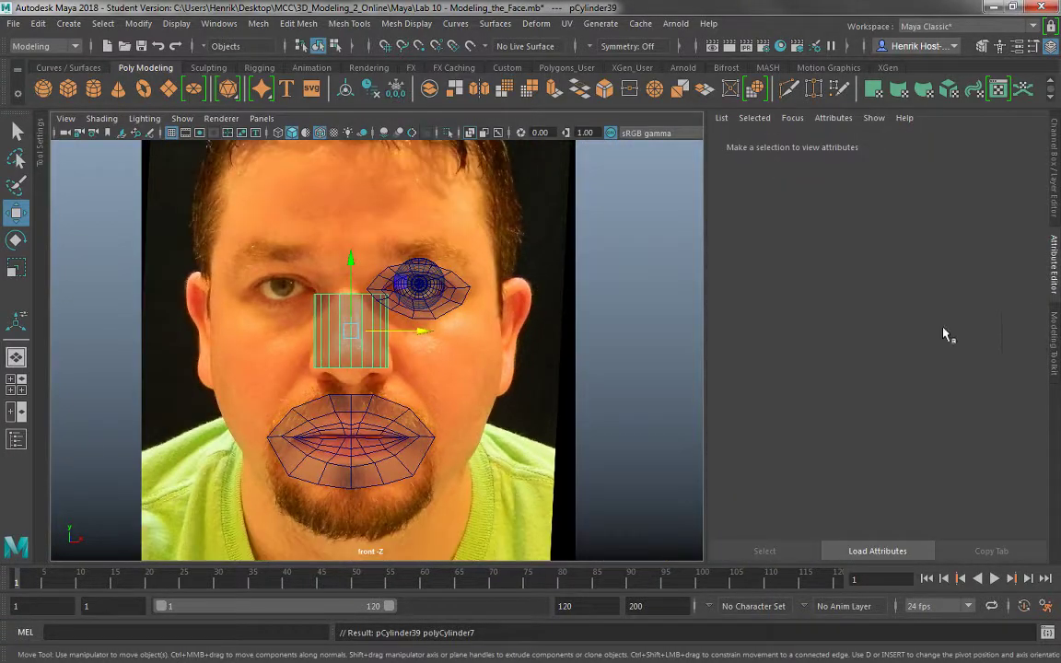
click(893, 145)
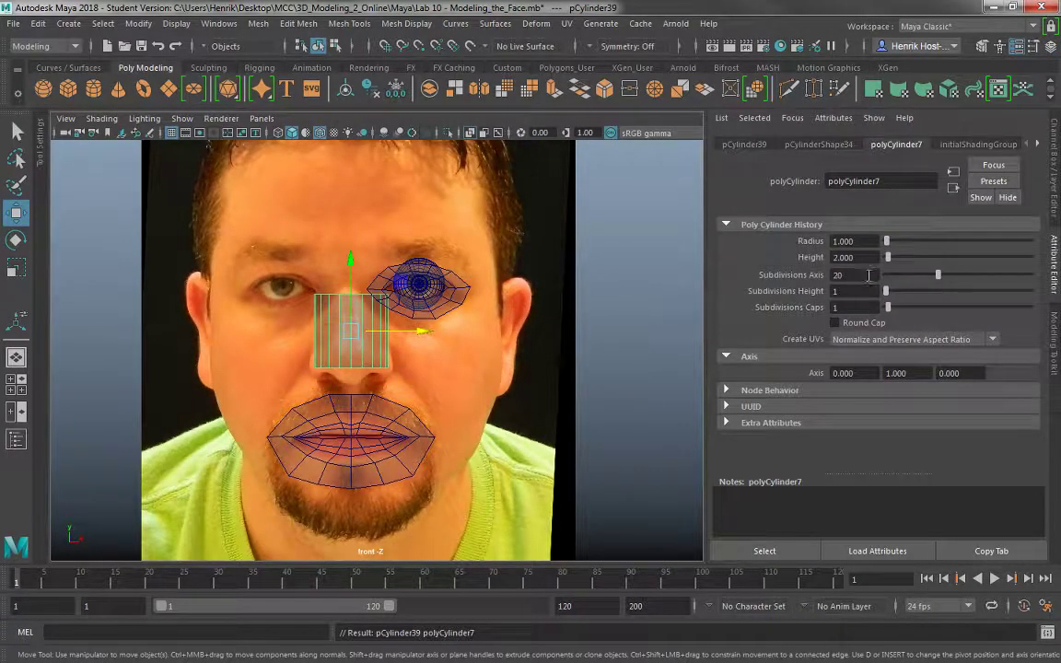
text(12)
key(Return)
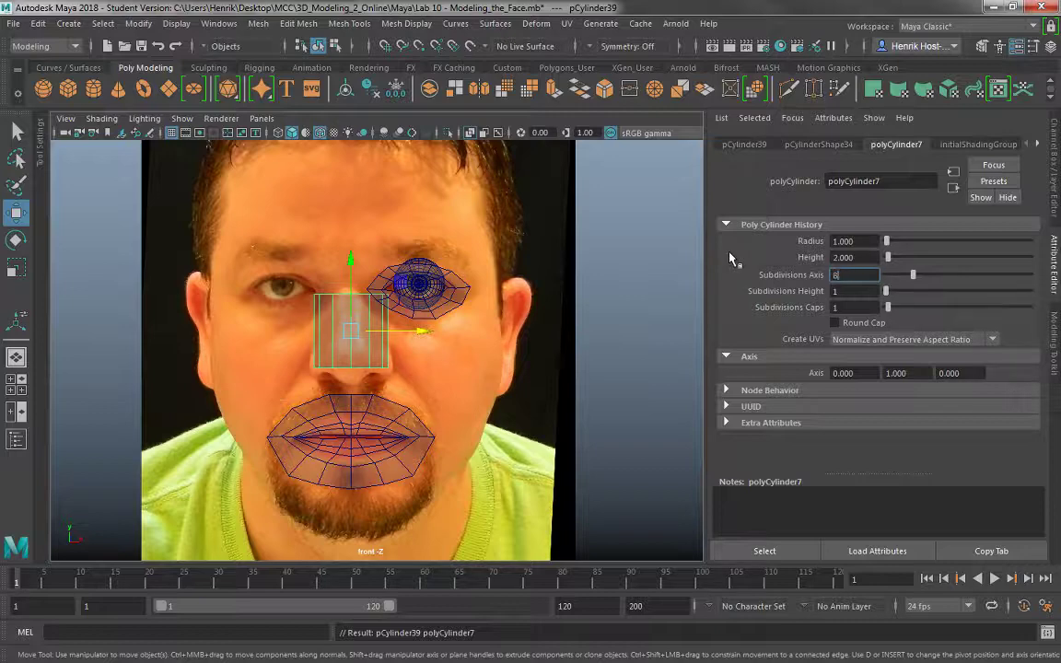
text(8)
key(Return)
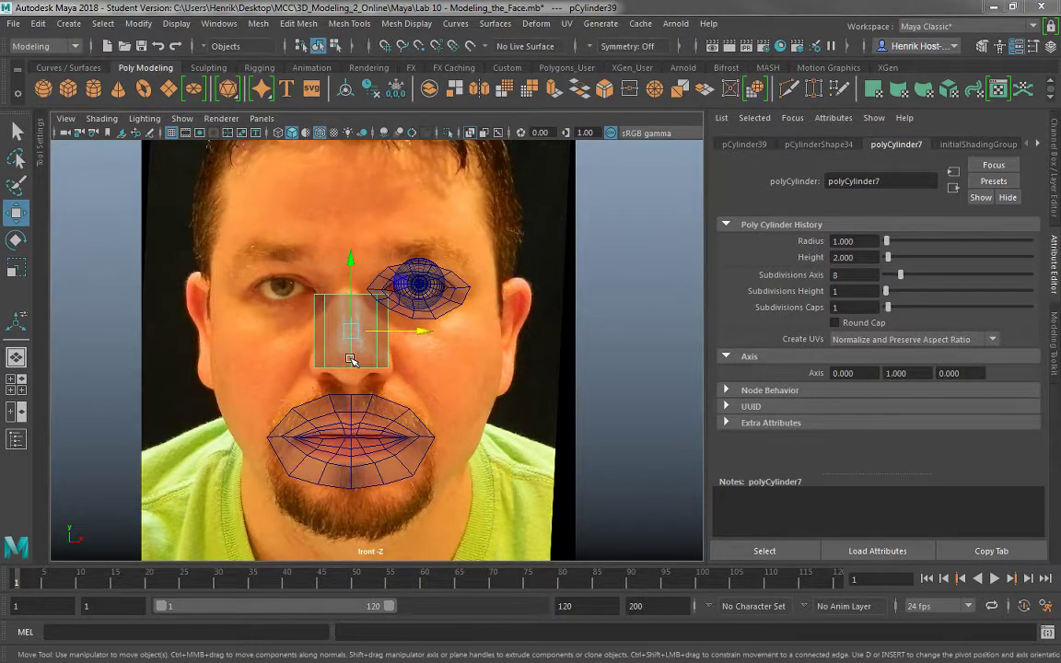
- Move the cylinder forward in the side view until it lies behind the nose on the reference image
key(space)
key(space)
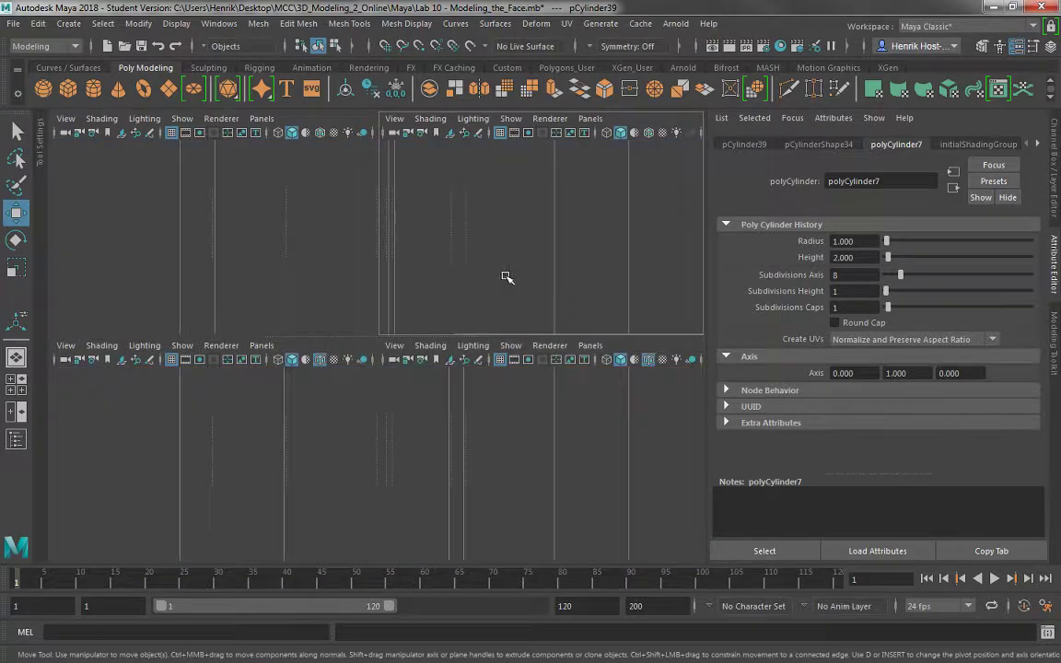
alt+drag(467, 294, 351, 314)
key(space)
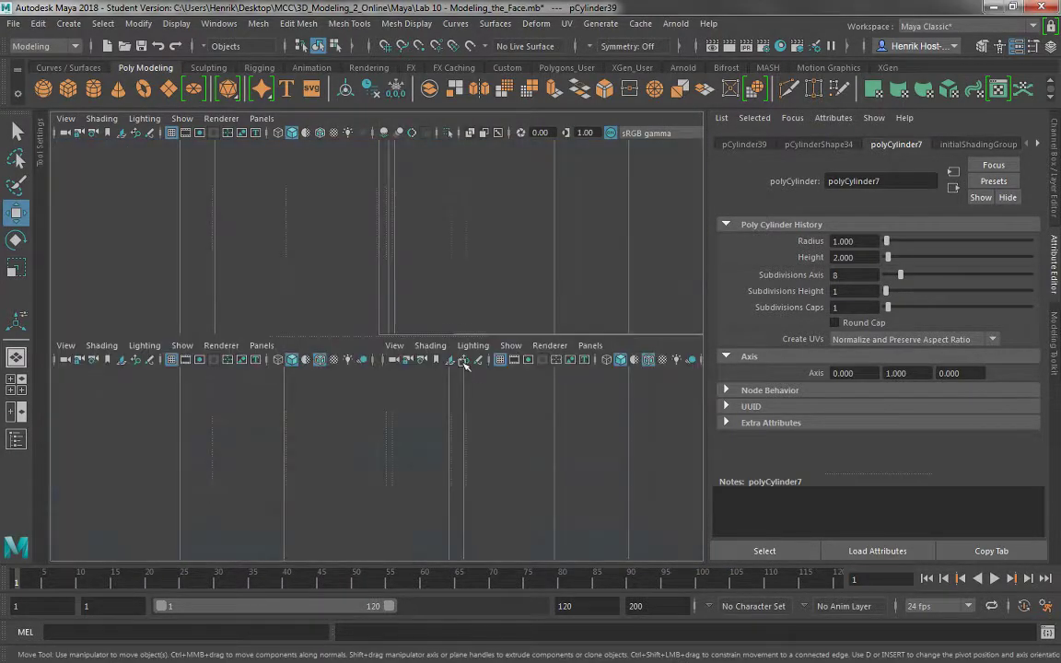
alt+right_drag(565, 473, 542, 436)
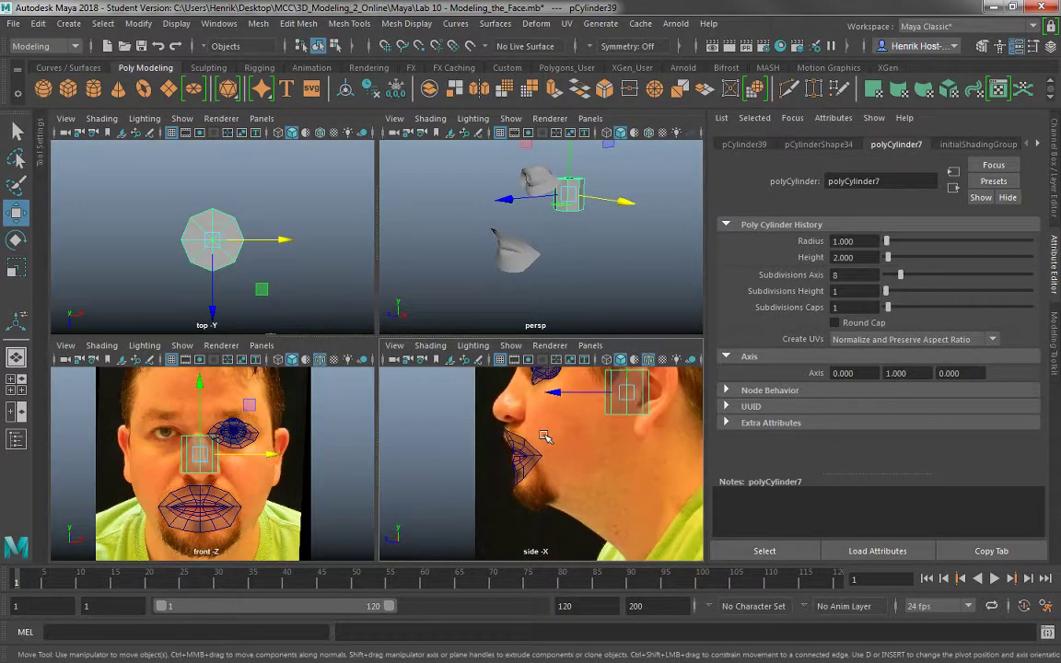
alt+middle_drag(542, 435, 531, 470)
drag(539, 433, 451, 430)
- Delete the faces of the cylinder's rear half and its top and bottom caps, keeping only the front side faces
key(space)
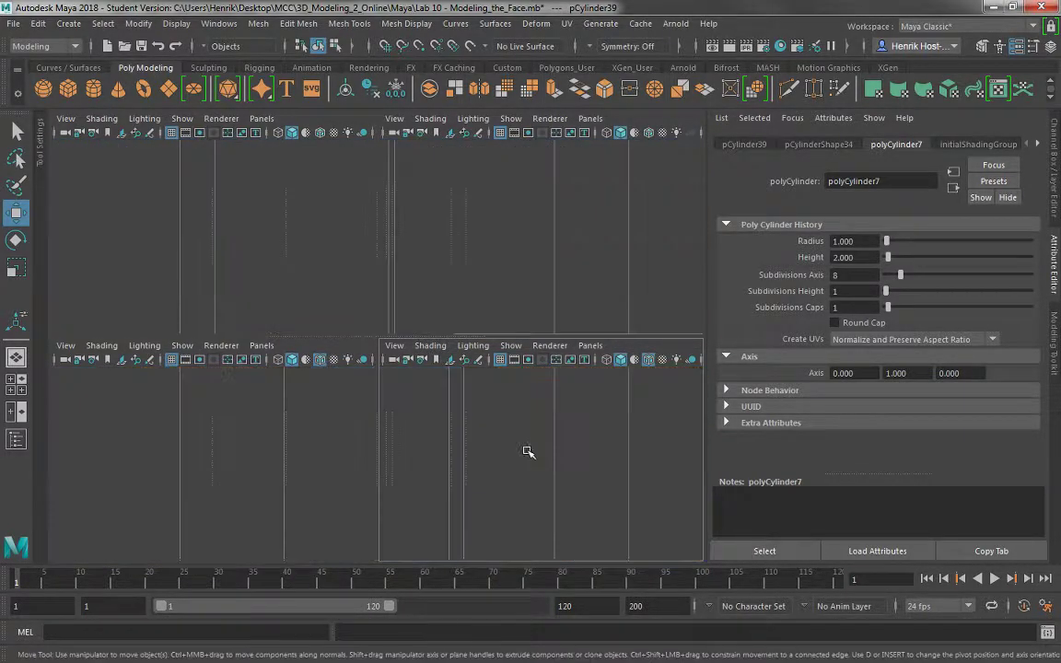
key(space)
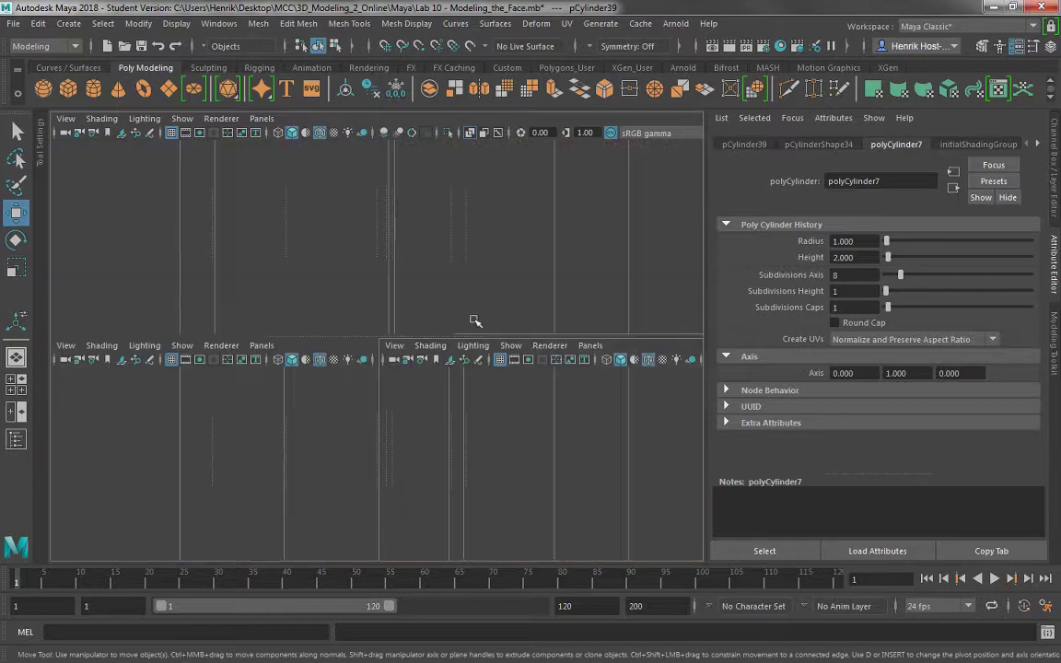
key(space)
alt+drag(443, 236, 476, 266)
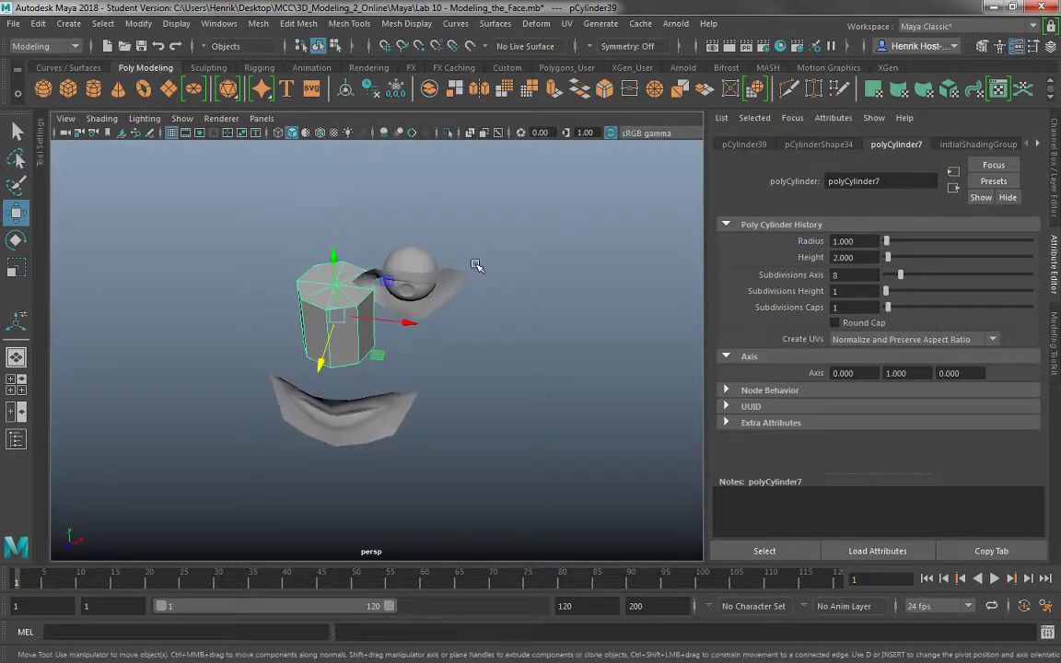
alt+drag(332, 269, 462, 284)
right_drag(387, 224, 391, 267)
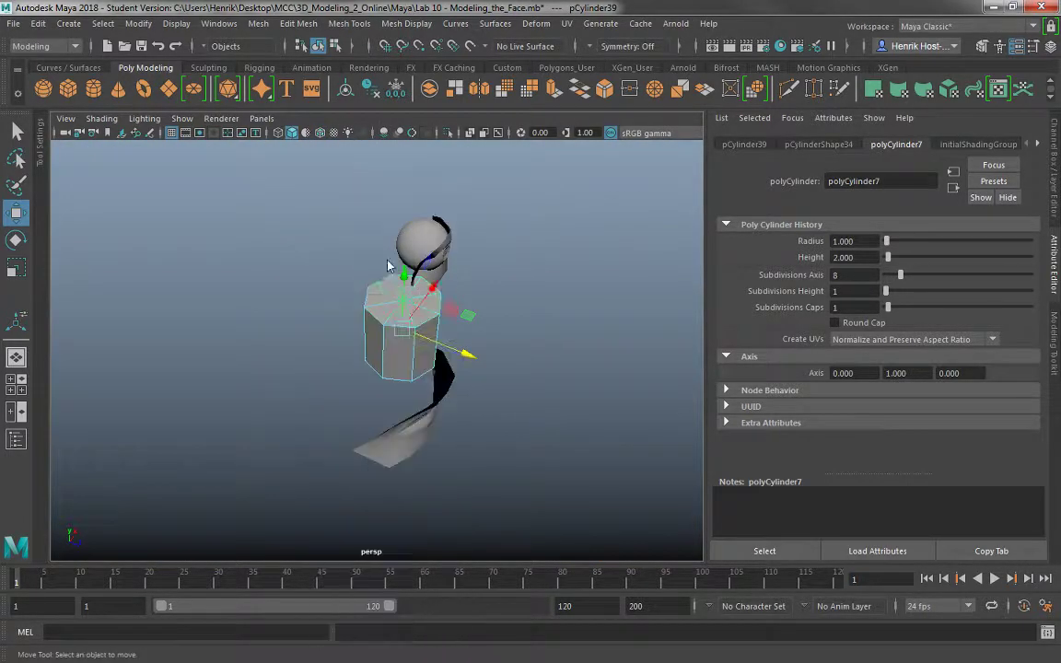
alt+drag(323, 263, 367, 206)
click(347, 213)
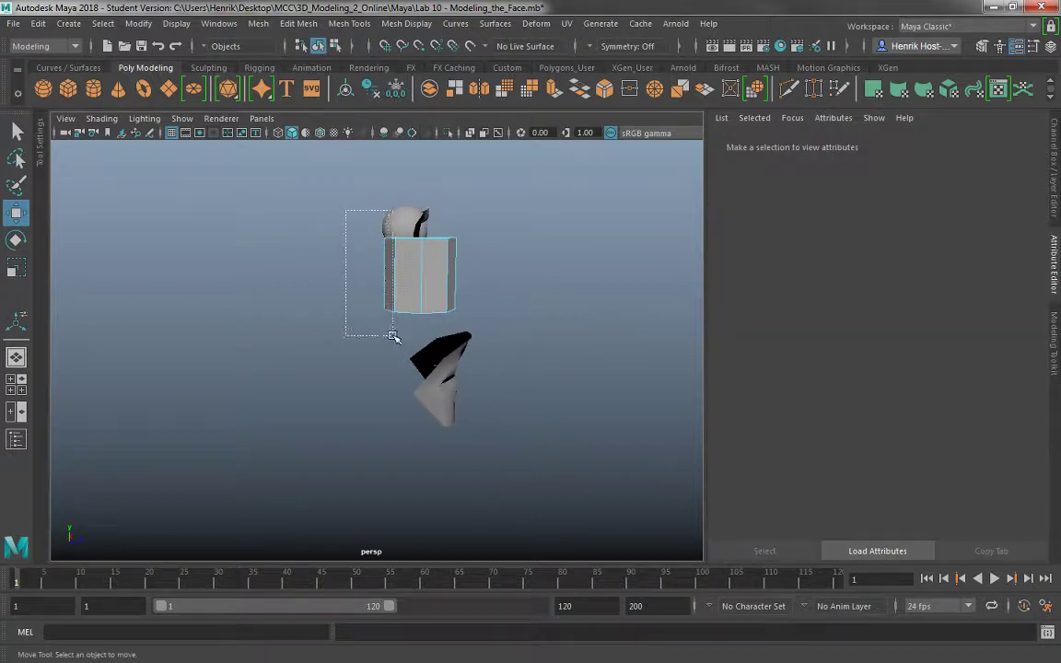
drag(411, 340, 411, 340)
key(Delete)
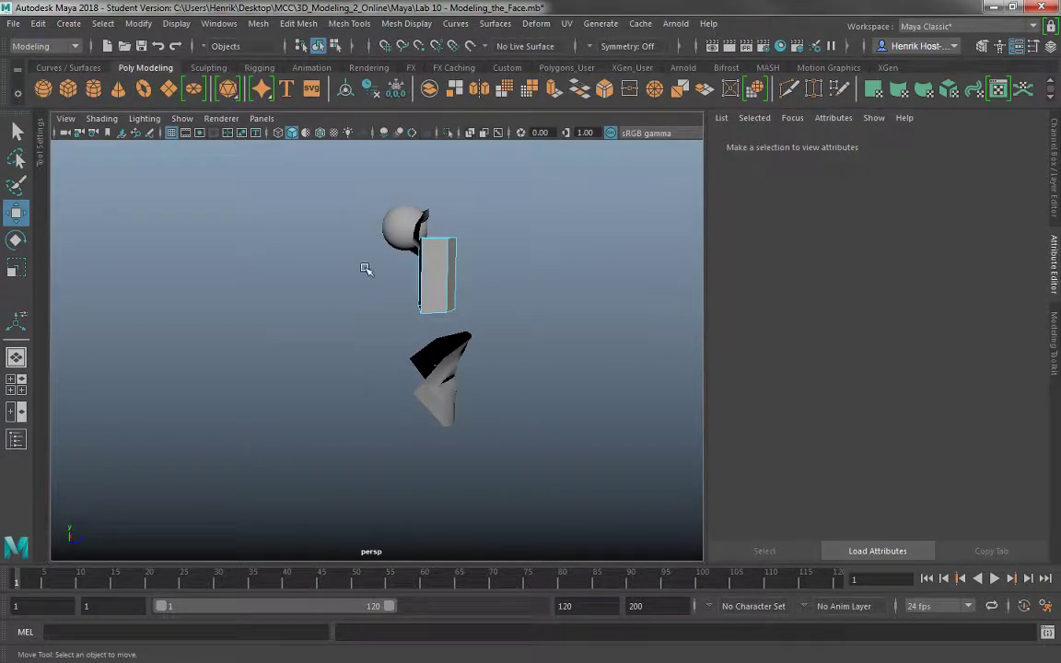
alt+drag(366, 269, 433, 379)
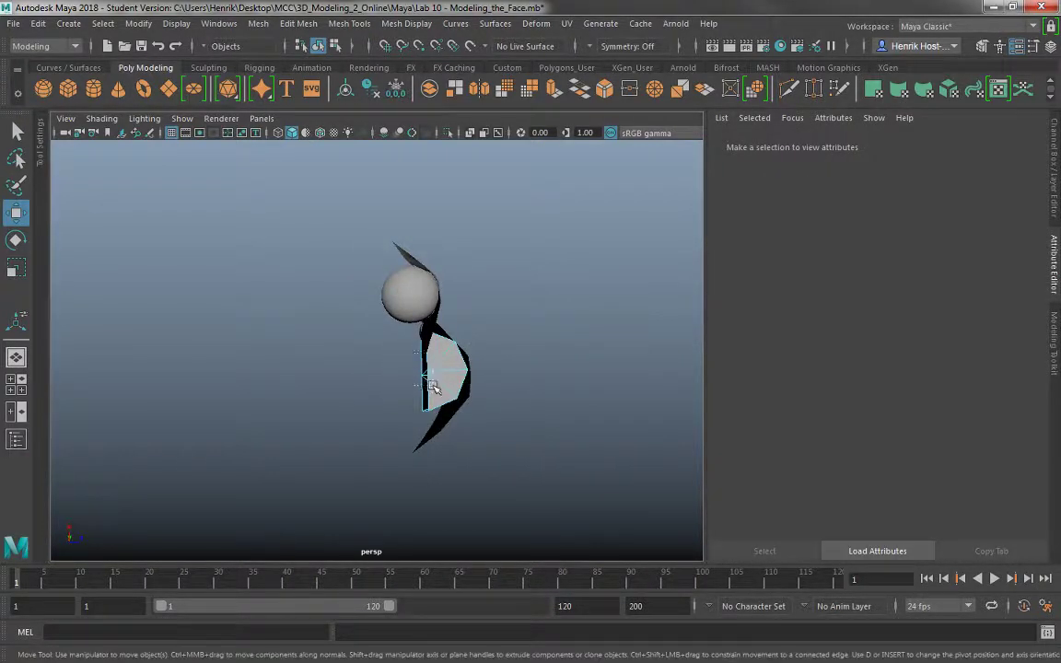
key(Delete)
- Move the bottom row of vertices of the half cylinder forward and down to the base of the nose in the side view
key(space)
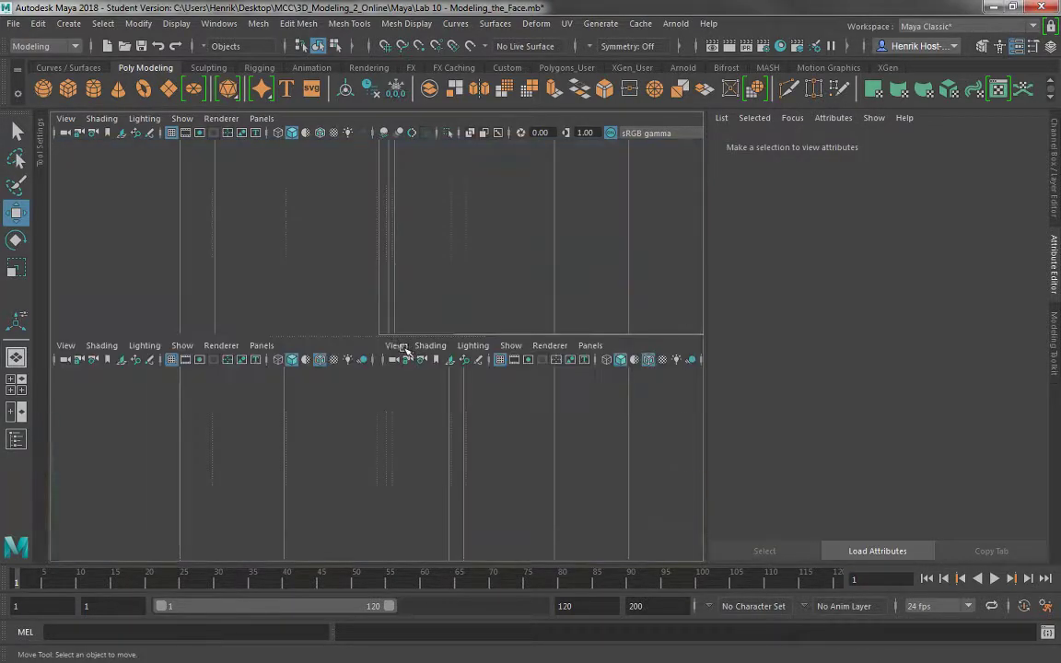
key(space)
key(space)
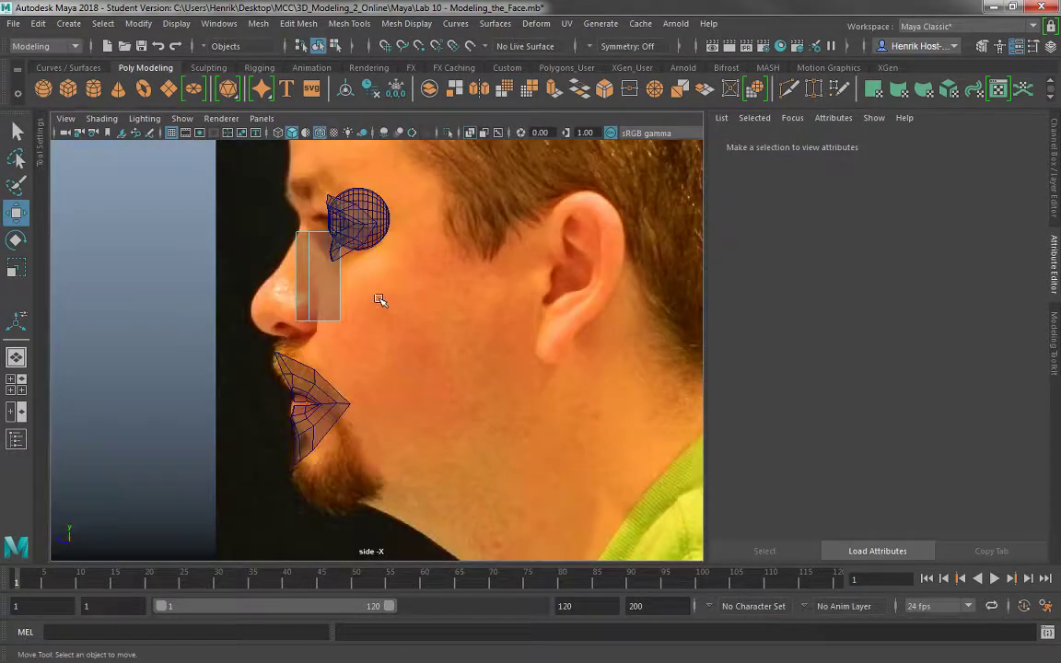
alt+middle_drag(373, 291, 434, 336)
right_drag(375, 333, 325, 203)
drag(442, 381, 278, 369)
drag(347, 300, 349, 311)
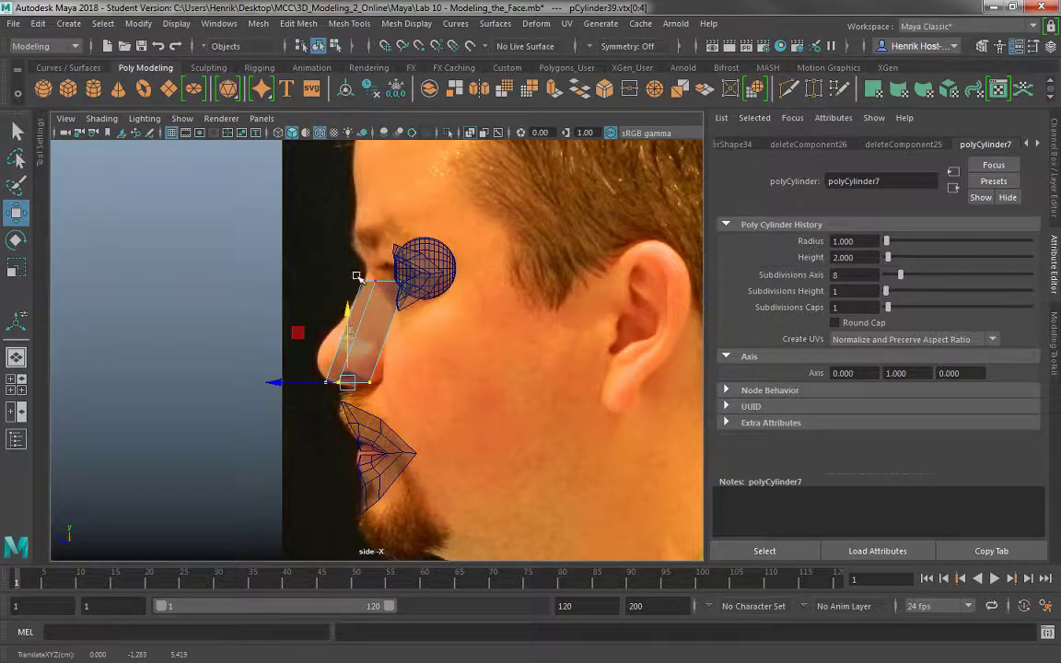
- Move the bottom rear vertices back to the nostril's rear edge and the bottom front vertex out to the underside of the nose tip
drag(331, 247, 321, 282)
drag(360, 362, 391, 396)
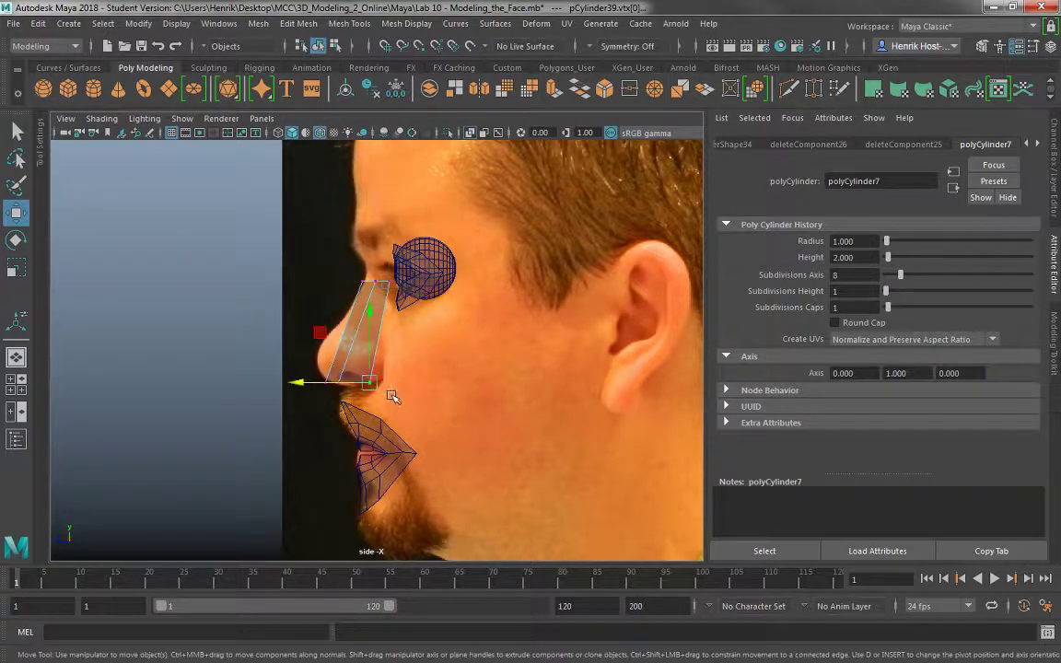
mouse_move(297, 381)
mouse_down()
mouse_move(311, 384)
mouse_move(317, 358)
mouse_move(331, 385)
mouse_move(319, 362)
mouse_move(316, 373)
mouse_up()
click(323, 374)
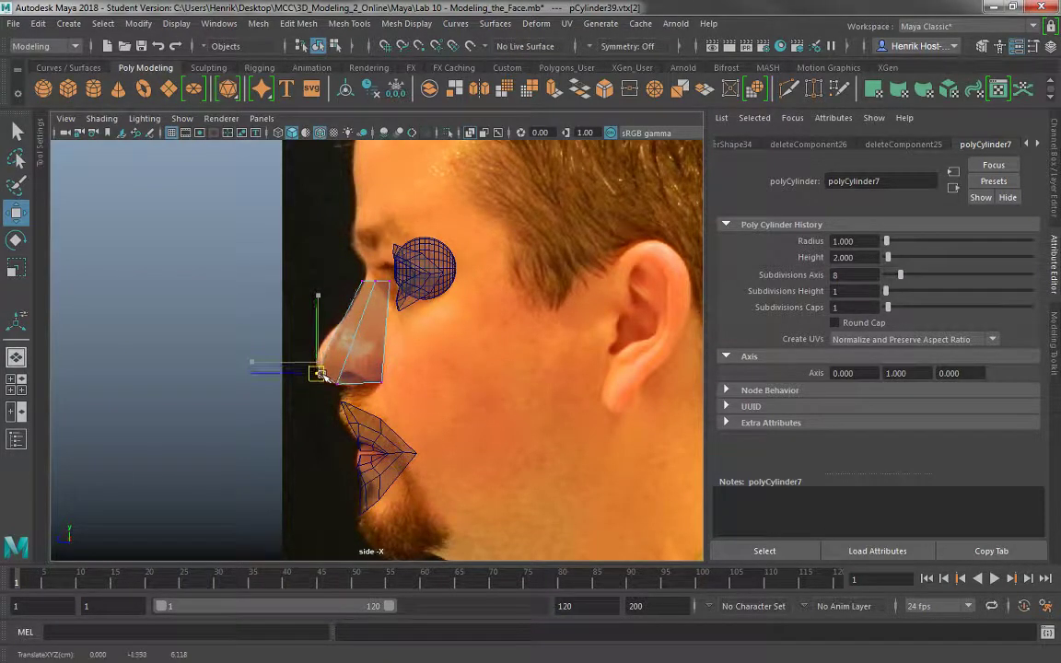
- Insert two horizontal edge loops across the nose mesh with Multi-Cut
click(787, 90)
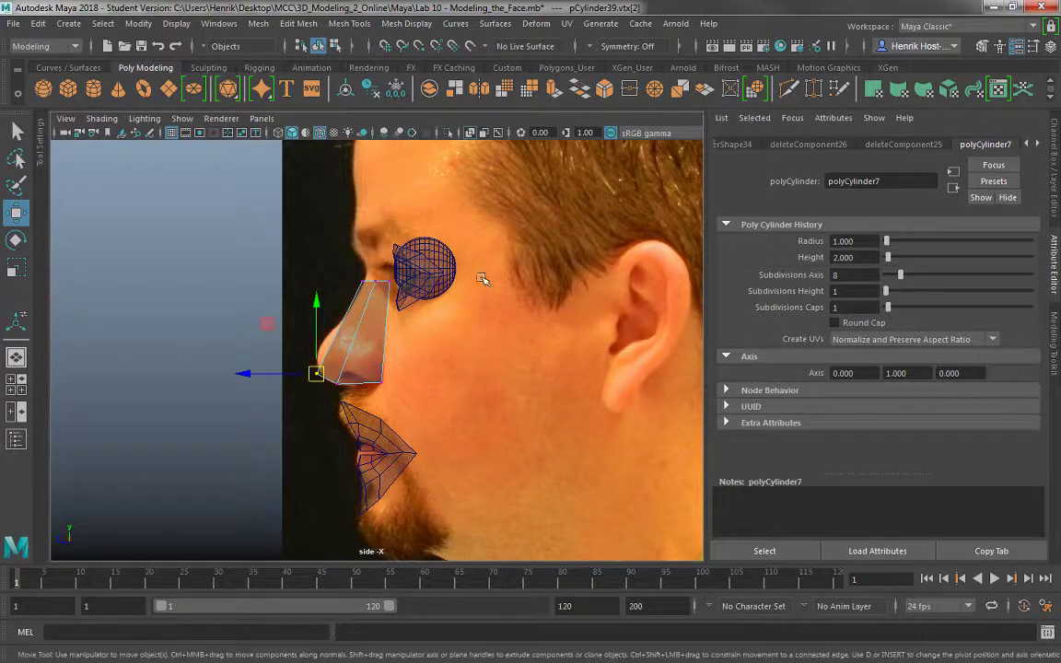
ctrl+click(350, 352)
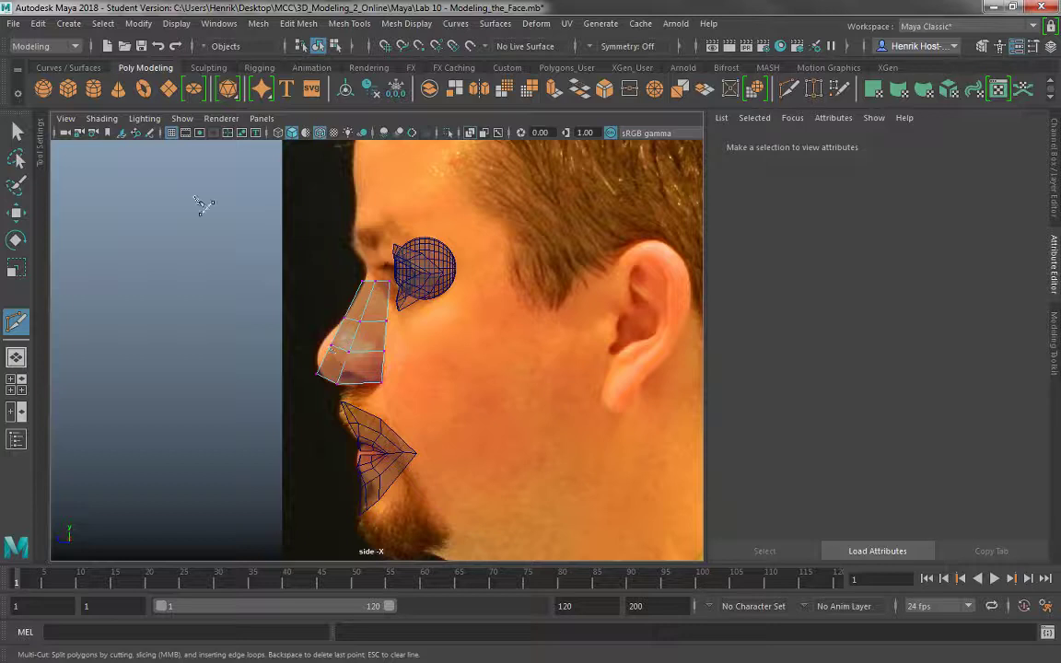
click(16, 130)
- Pull the lower loop's front vertex out to the nose tip and raise the top row of vertices to the nose bridge
right_drag(357, 311, 265, 226)
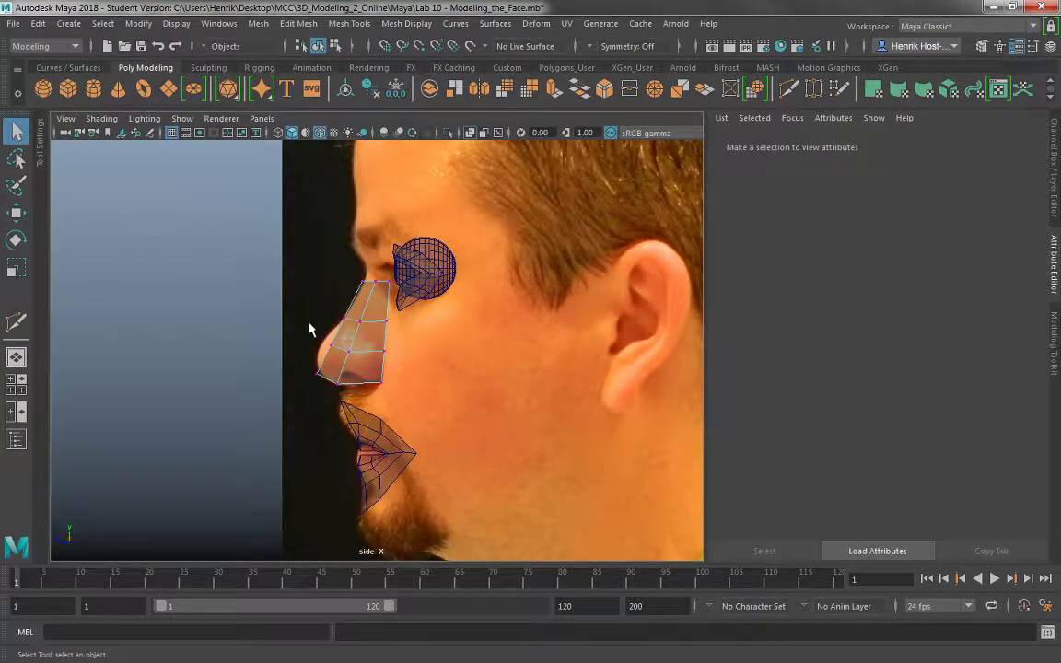
drag(334, 352, 333, 351)
key(w)
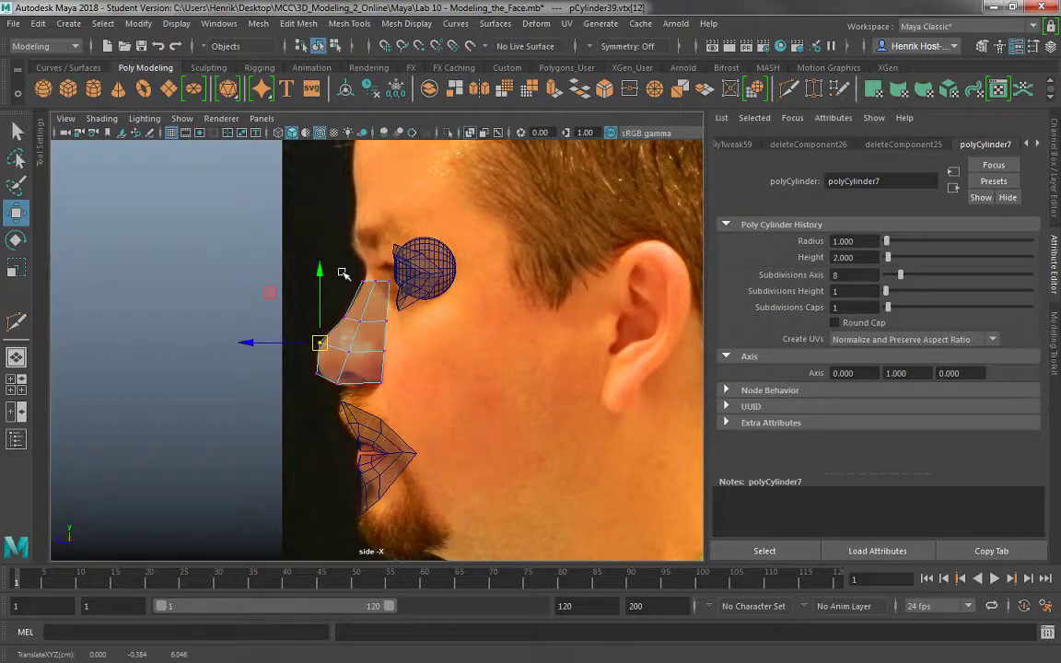
drag(324, 245, 380, 287)
drag(302, 281, 303, 281)
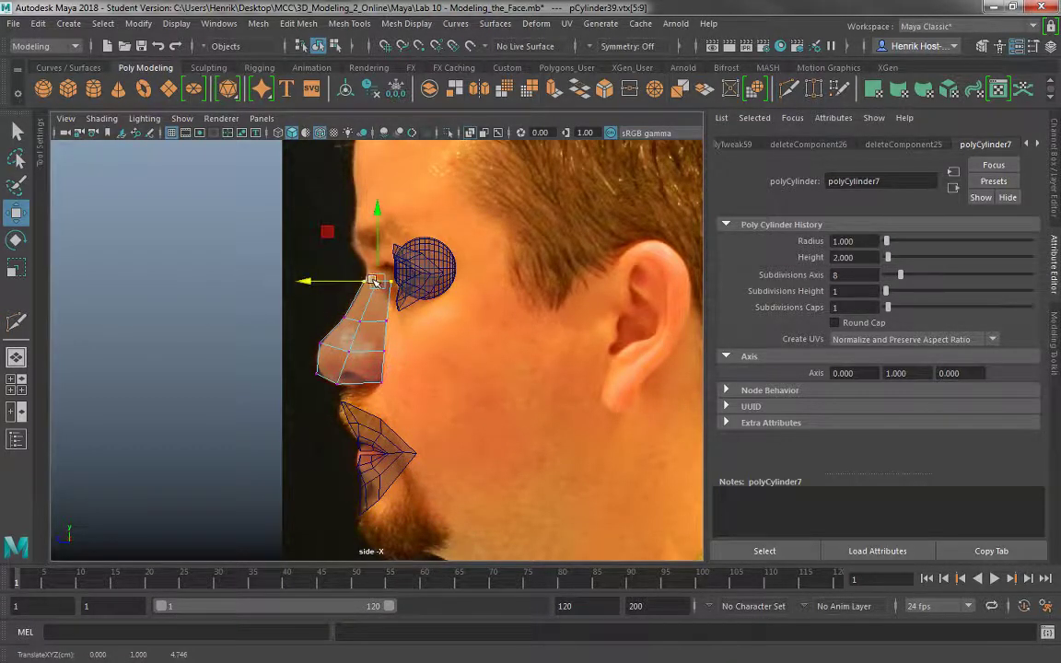
drag(376, 282, 376, 276)
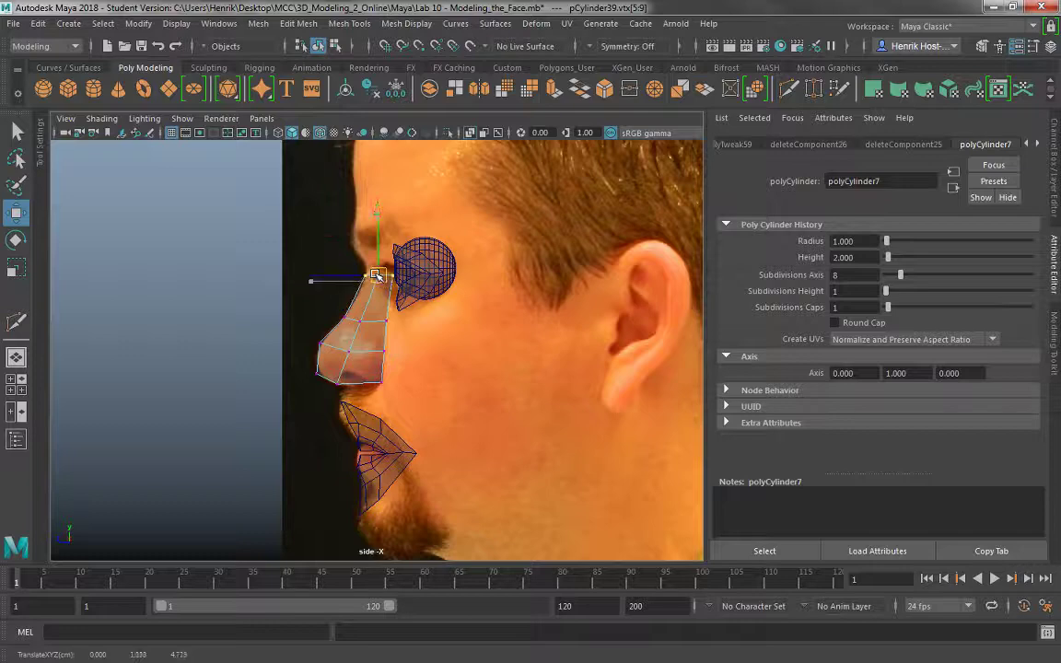
- Fit the bottom front, bottom middle and lower-loop middle vertices to the nose tip and nostril outline in the side view
click(355, 325)
right_drag(353, 348, 281, 223)
click(316, 372)
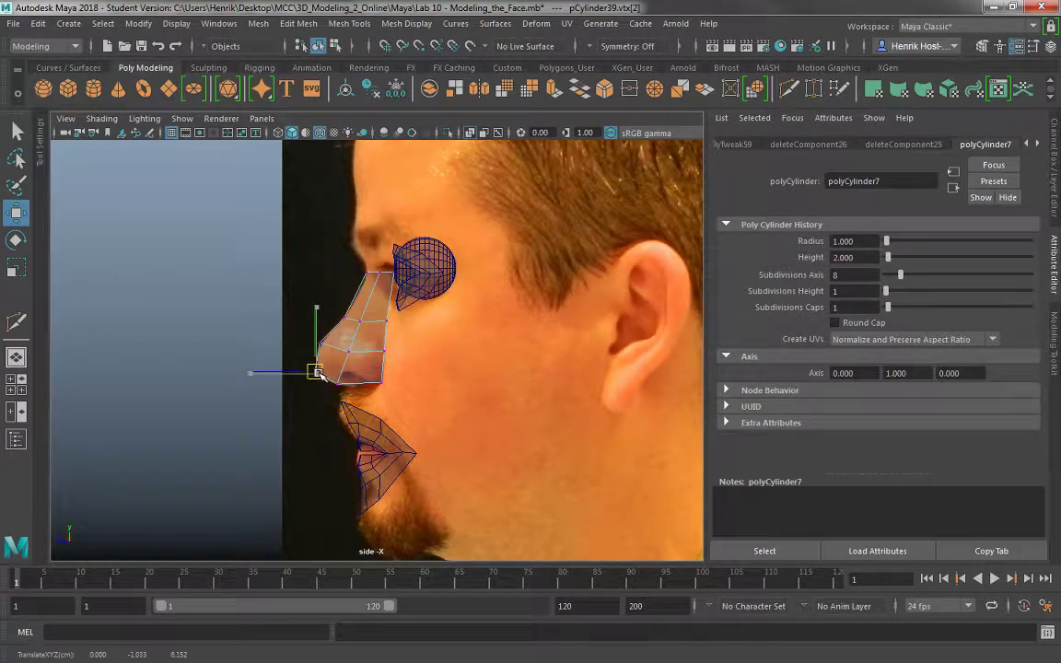
scroll(402, 407, up, 5)
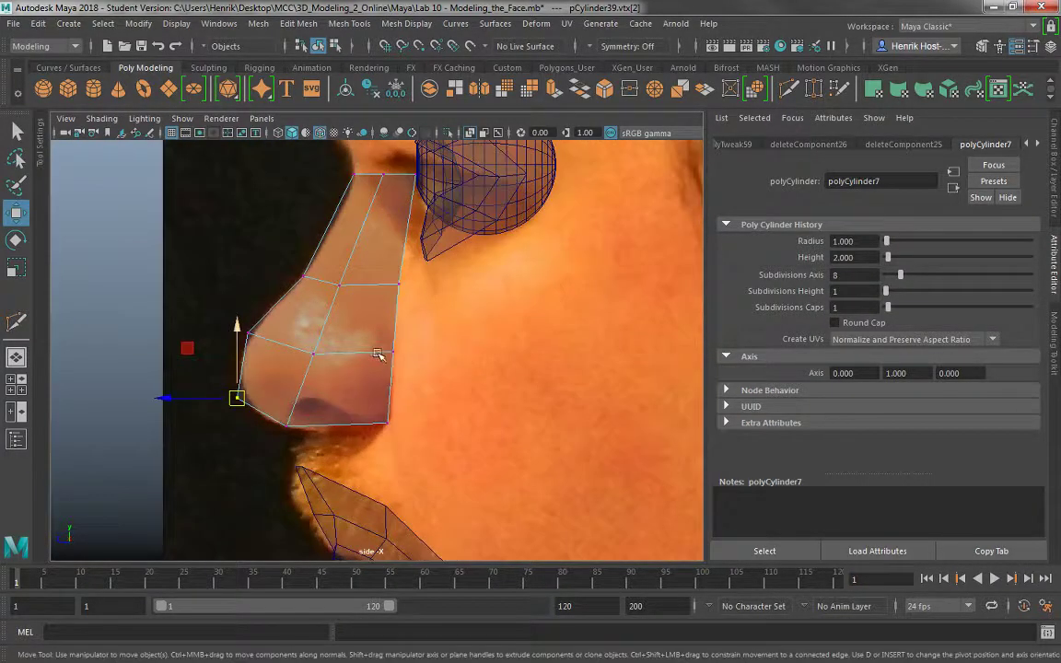
drag(316, 415, 343, 437)
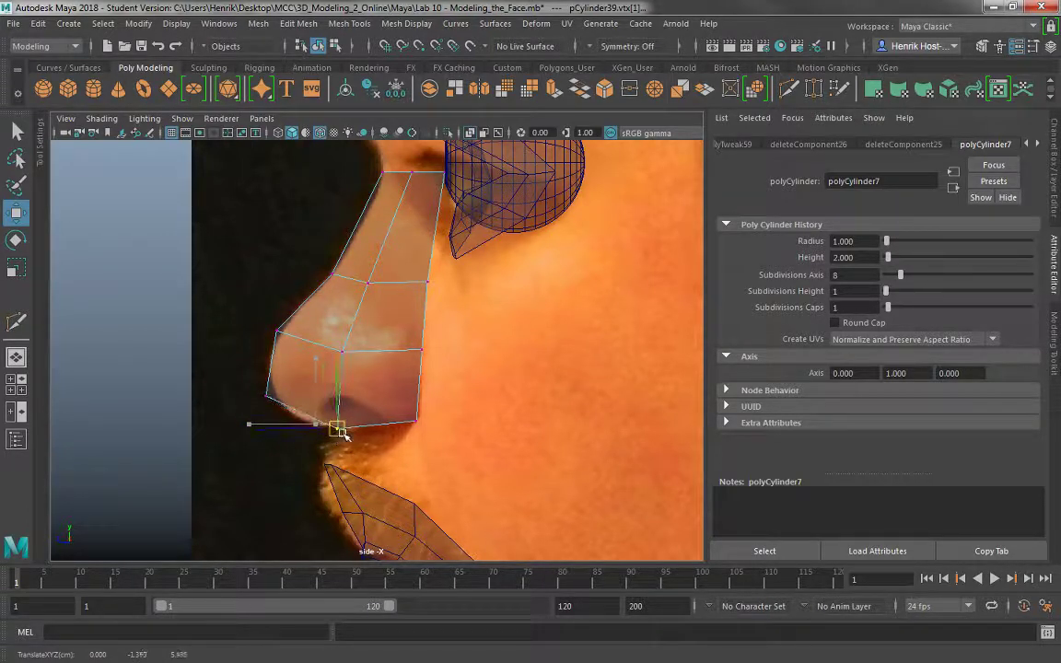
drag(322, 330, 355, 357)
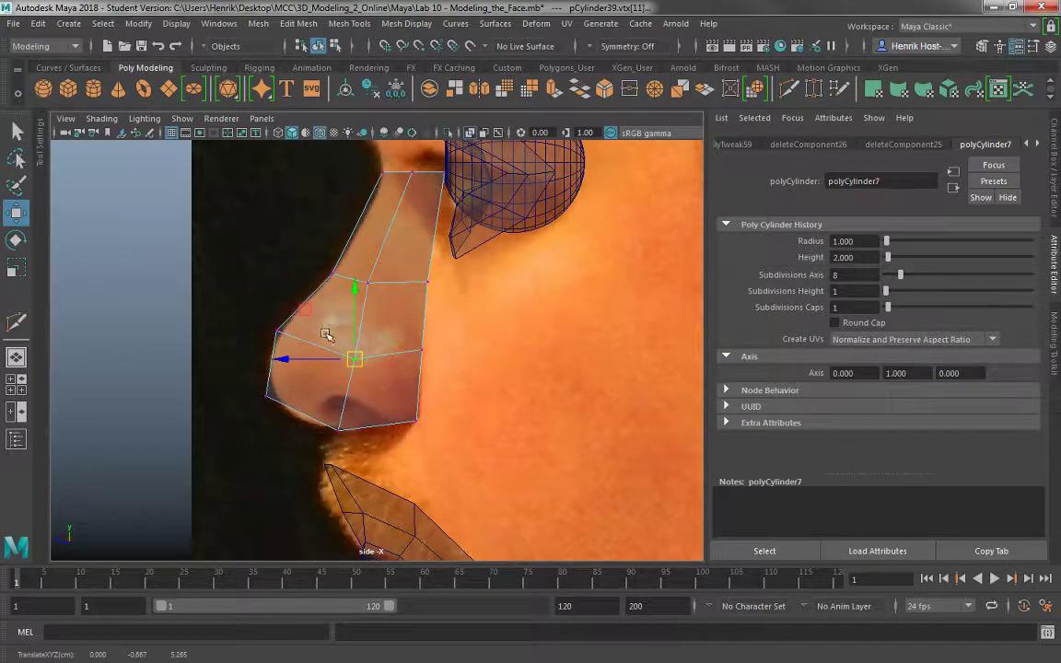
- Inspect the nose mesh and its open underside from the front and side in the perspective view
right_drag(327, 328, 332, 228)
key(space)
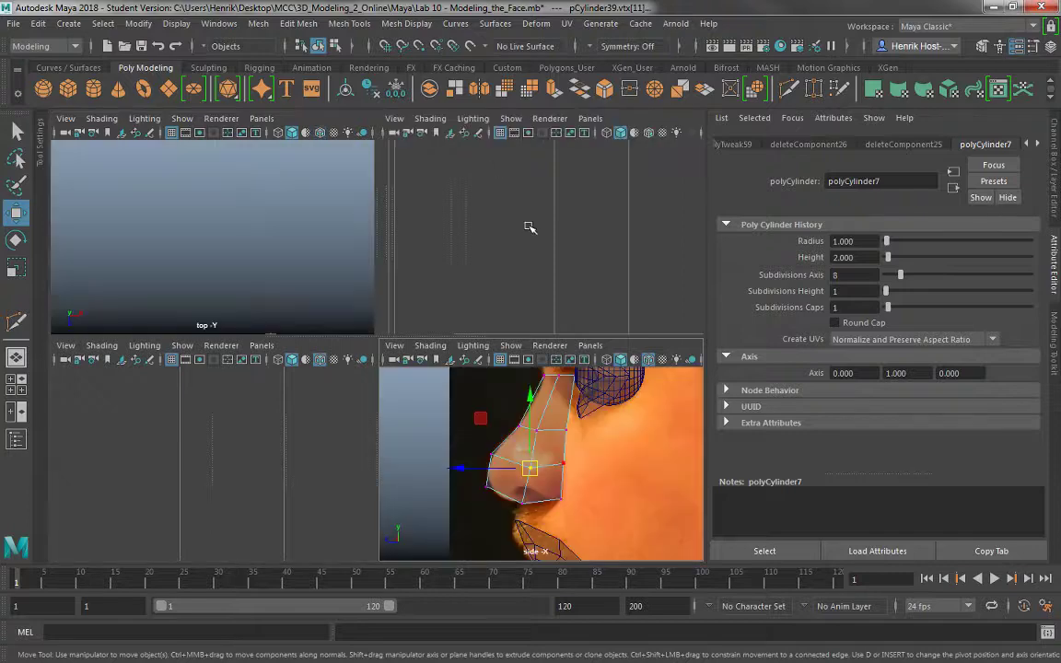
key(space)
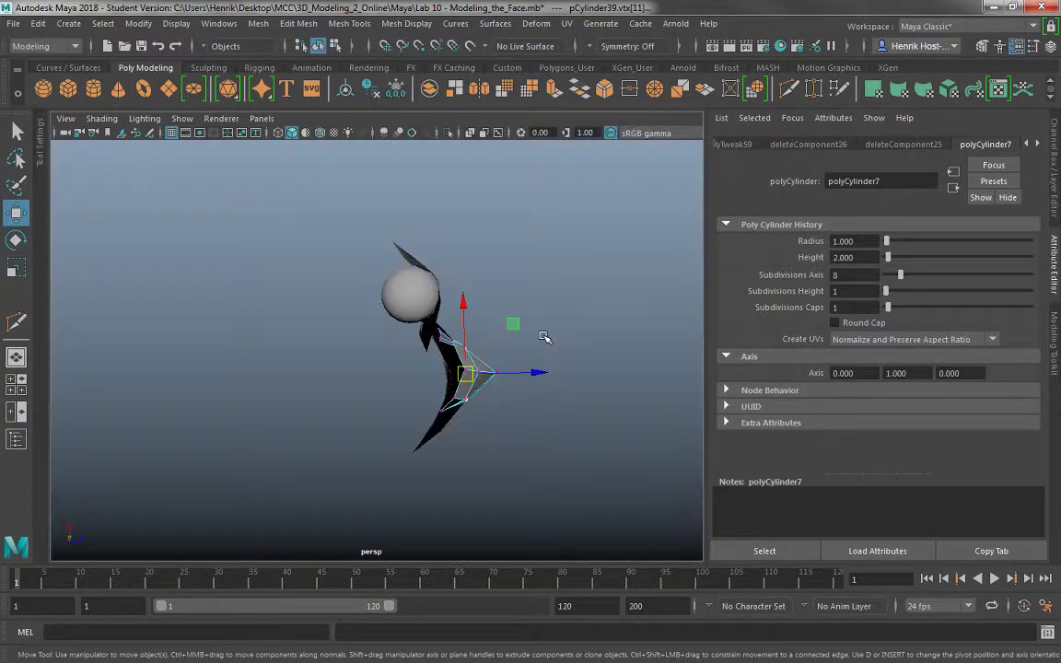
alt+drag(543, 334, 381, 256)
alt+right_drag(381, 256, 427, 346)
alt+drag(426, 345, 341, 337)
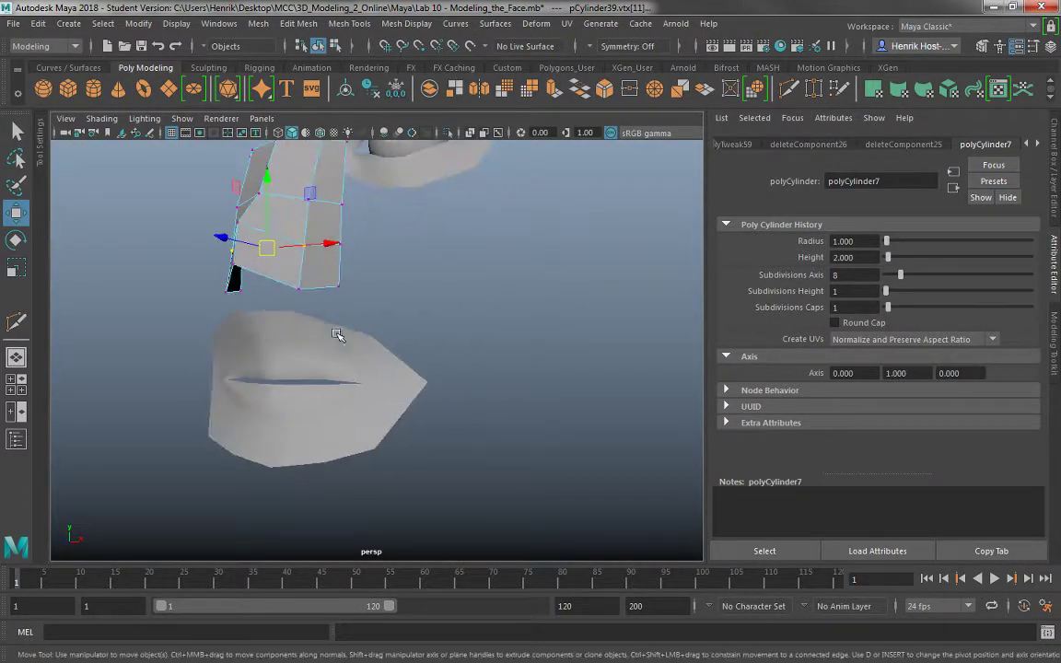
alt+middle_drag(304, 283, 360, 326)
alt+right_drag(360, 326, 412, 322)
alt+drag(413, 322, 307, 295)
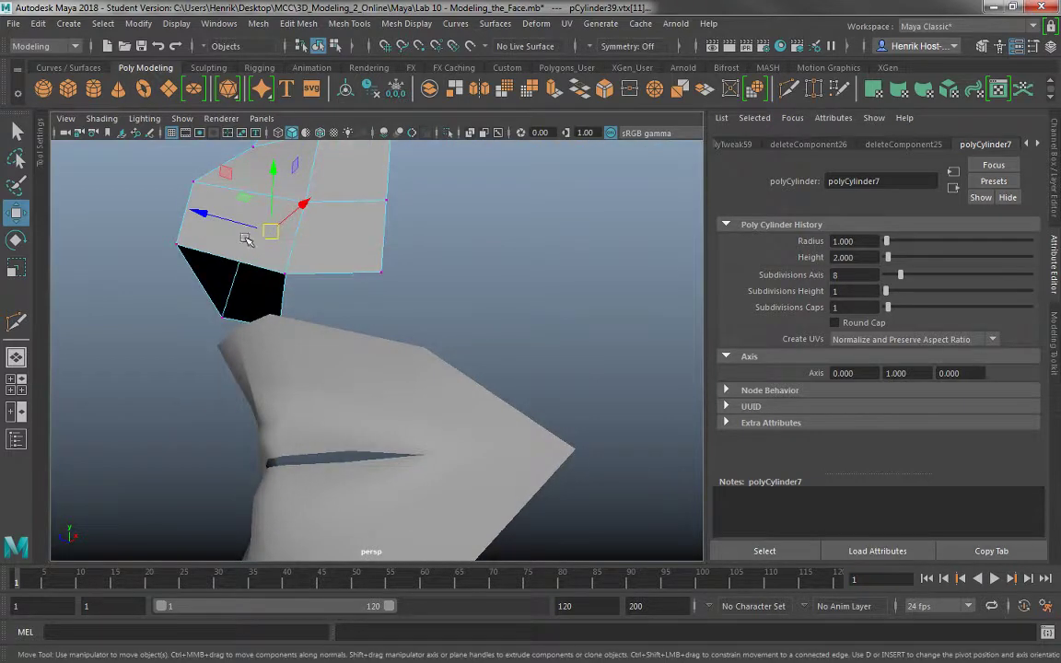
- Try to bridge two edges along the bottom border of the nose mesh, and undo the attempt
right_drag(244, 224, 247, 190)
mouse_move(331, 297)
alt+mouse_down()
mouse_move(395, 345)
mouse_move(416, 345)
mouse_move(339, 303)
alt+mouse_up()
click(259, 336)
shift+click(338, 313)
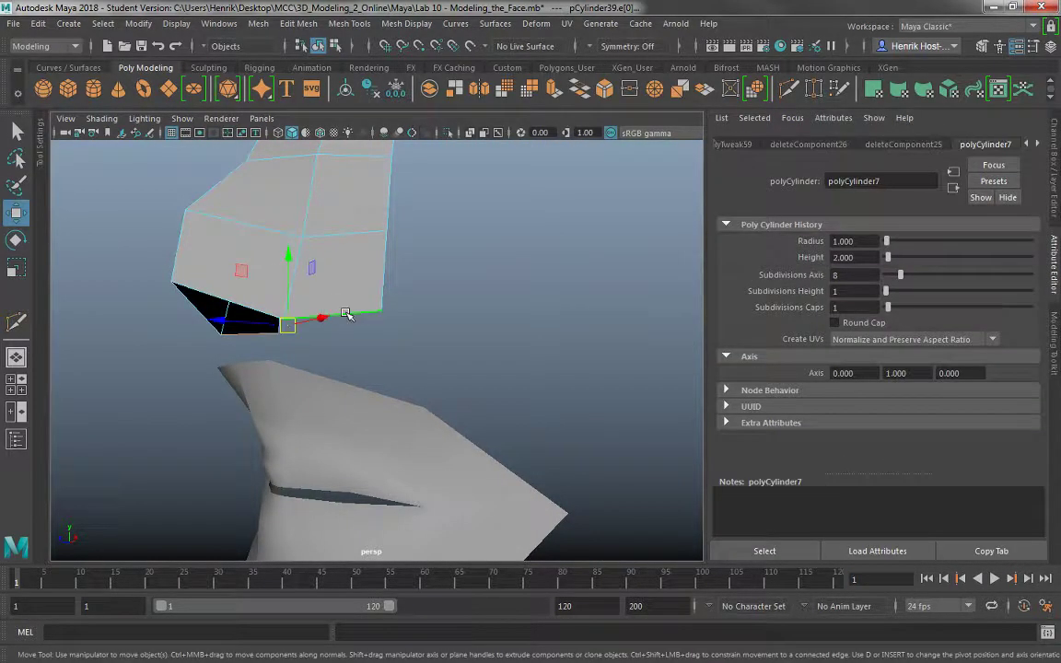
click(580, 90)
alt+drag(303, 182, 367, 233)
key(ctrl+z)
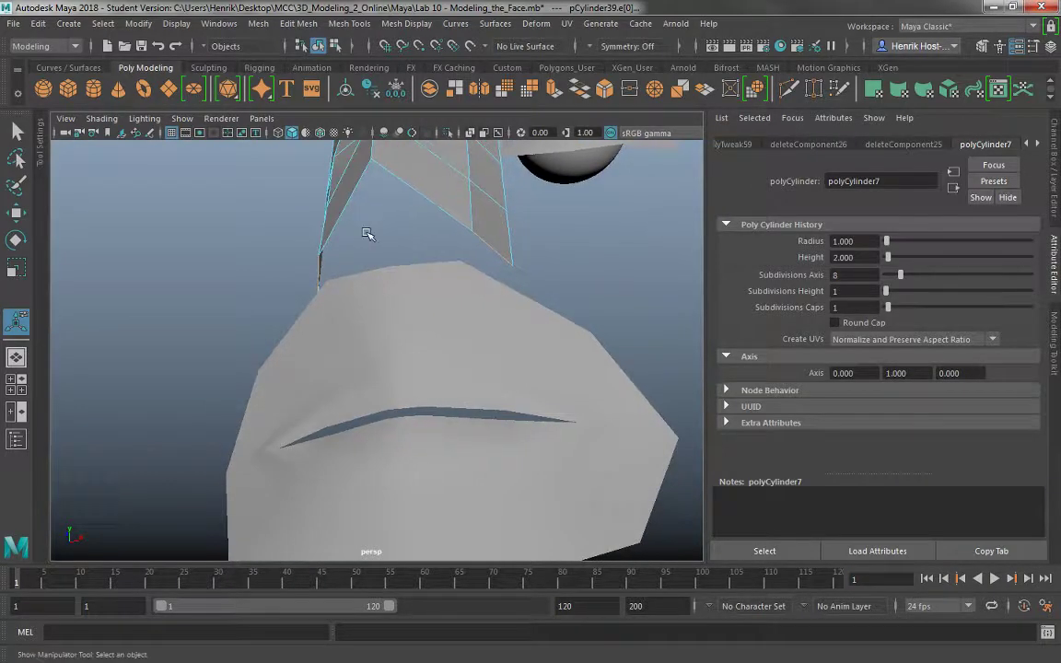
- Scale the two upper-loop vertices flanking the nose bridge closer together horizontally
alt+drag(460, 226, 493, 274)
right_drag(461, 236, 459, 184)
key(q)
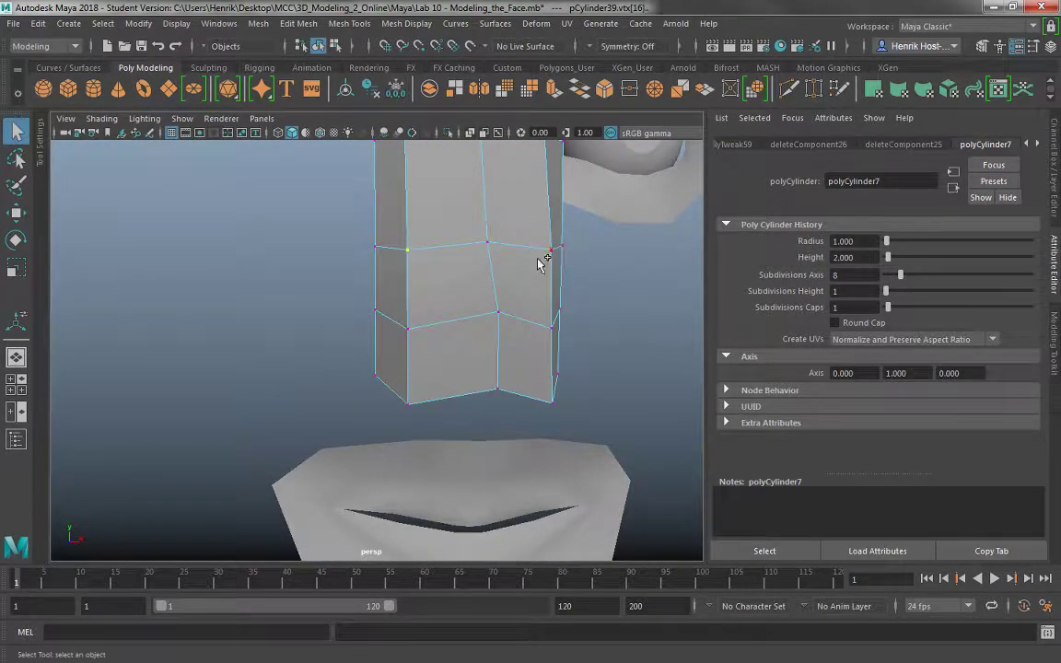
key(r)
drag(545, 248, 532, 246)
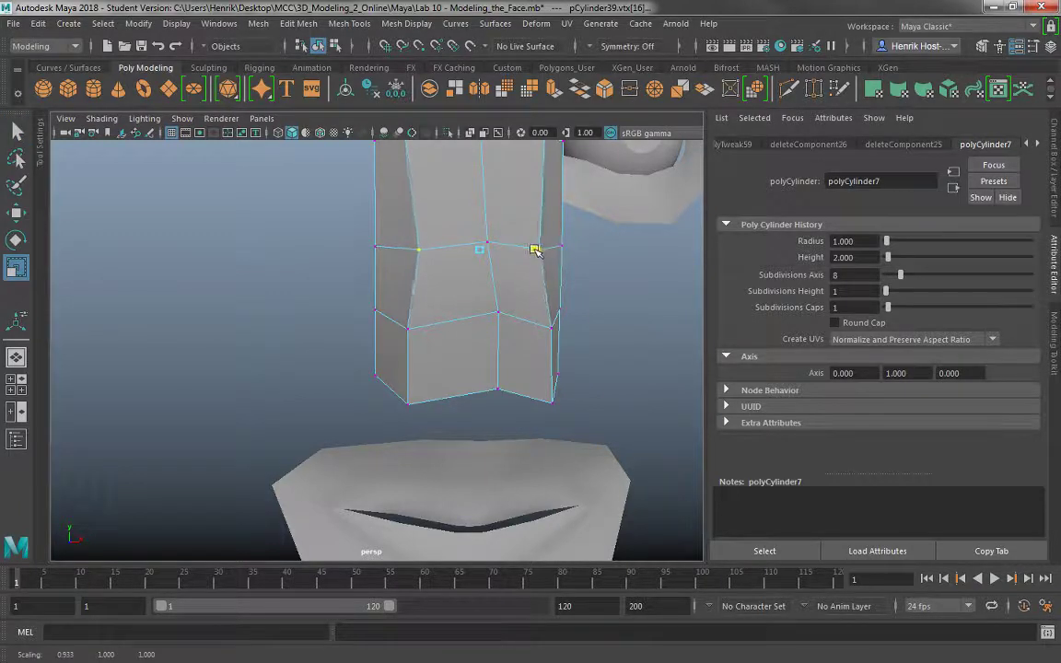
- Scale the two lower-loop vertices flanking the nose tip slightly inward, matching them to the front reference image
click(408, 329)
shift+click(550, 325)
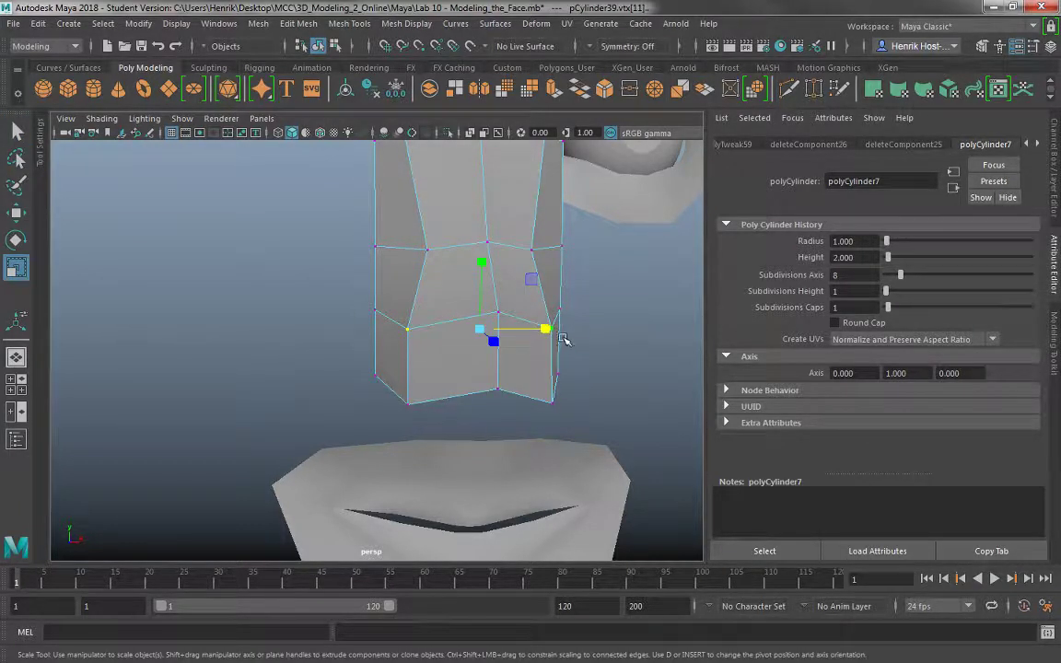
drag(544, 329, 537, 332)
key(space)
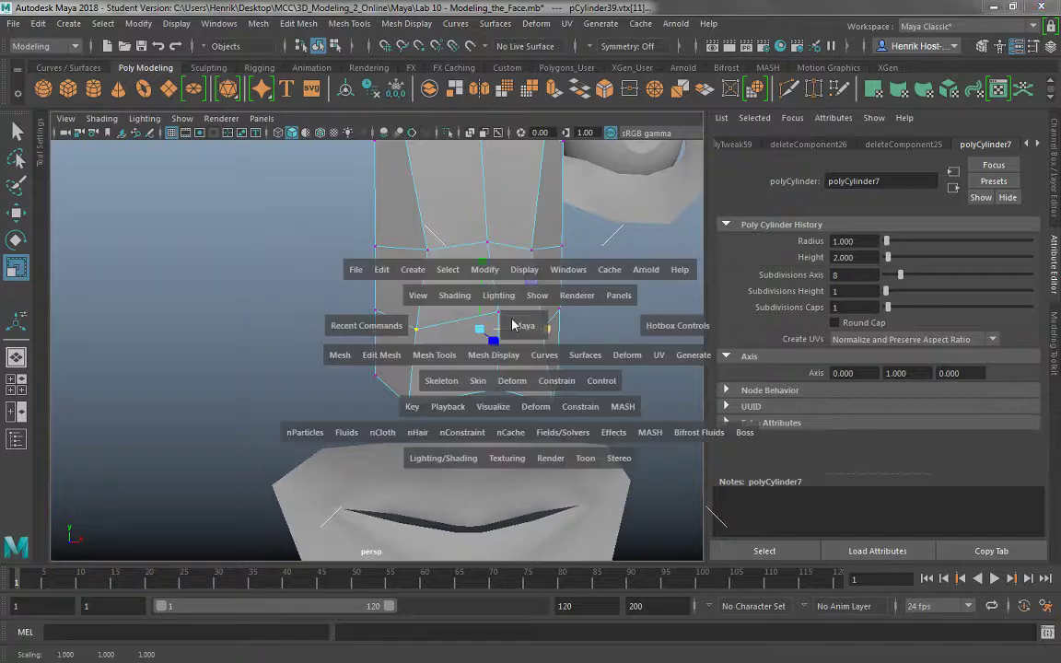
key(space)
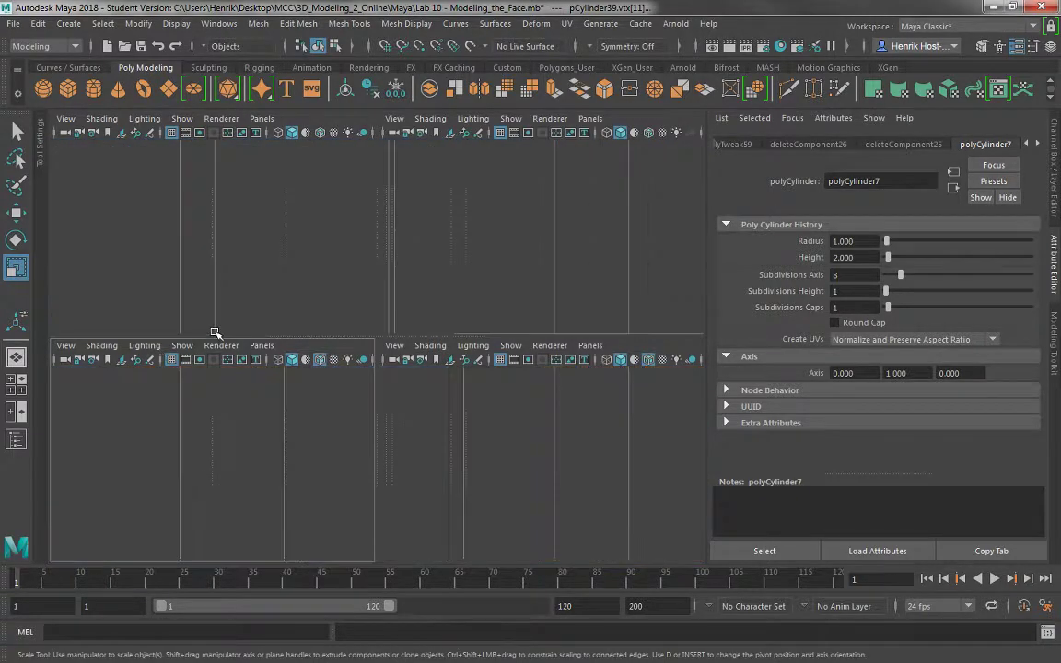
scroll(367, 440, up, 5)
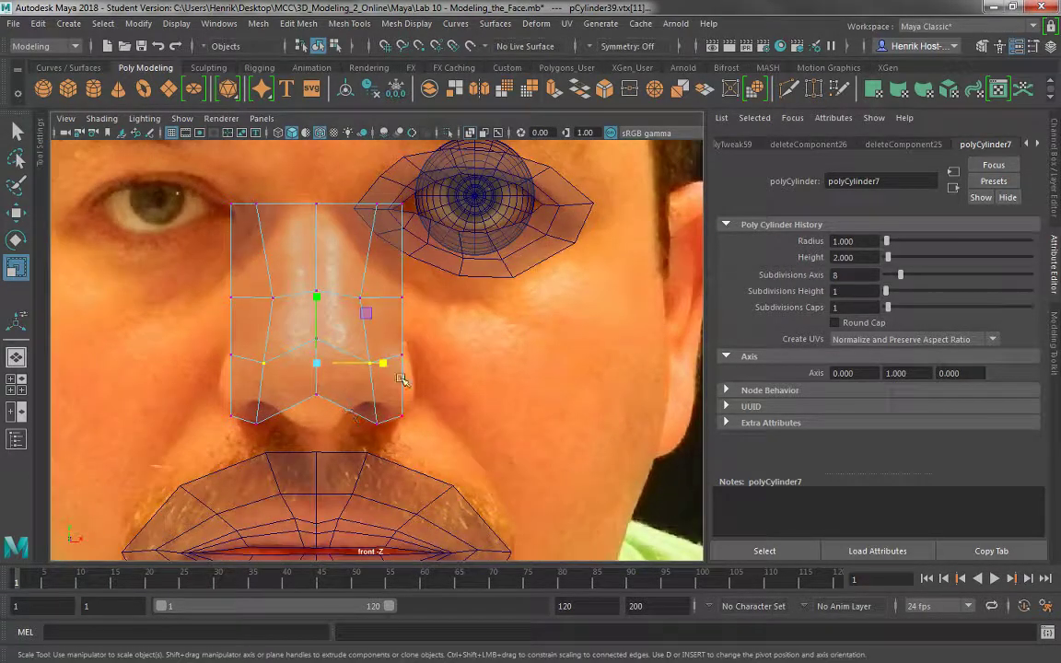
drag(387, 364, 383, 365)
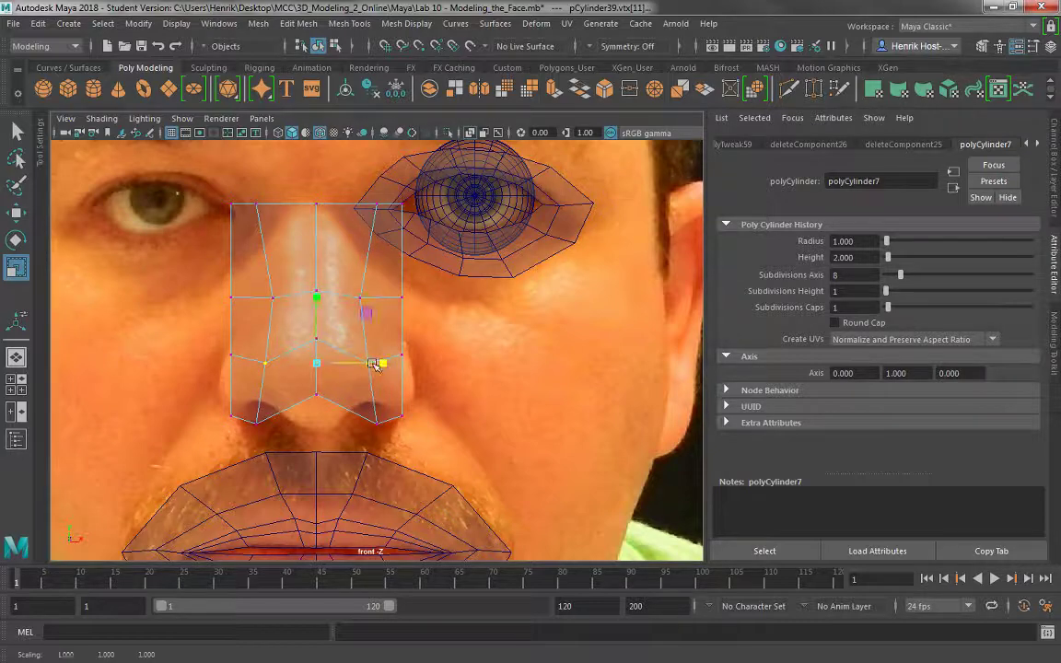
- Lower the lower-loop centre vertex slightly and drop the bottom centre vertex to the base of the nose in the front view
drag(333, 327, 293, 346)
key(w)
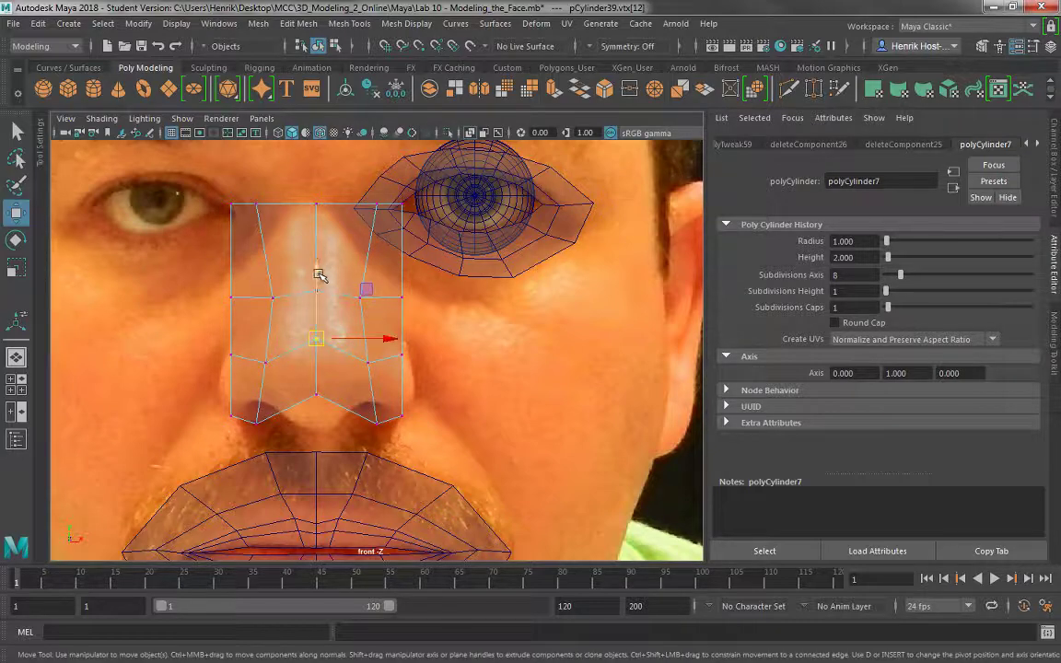
drag(317, 276, 318, 278)
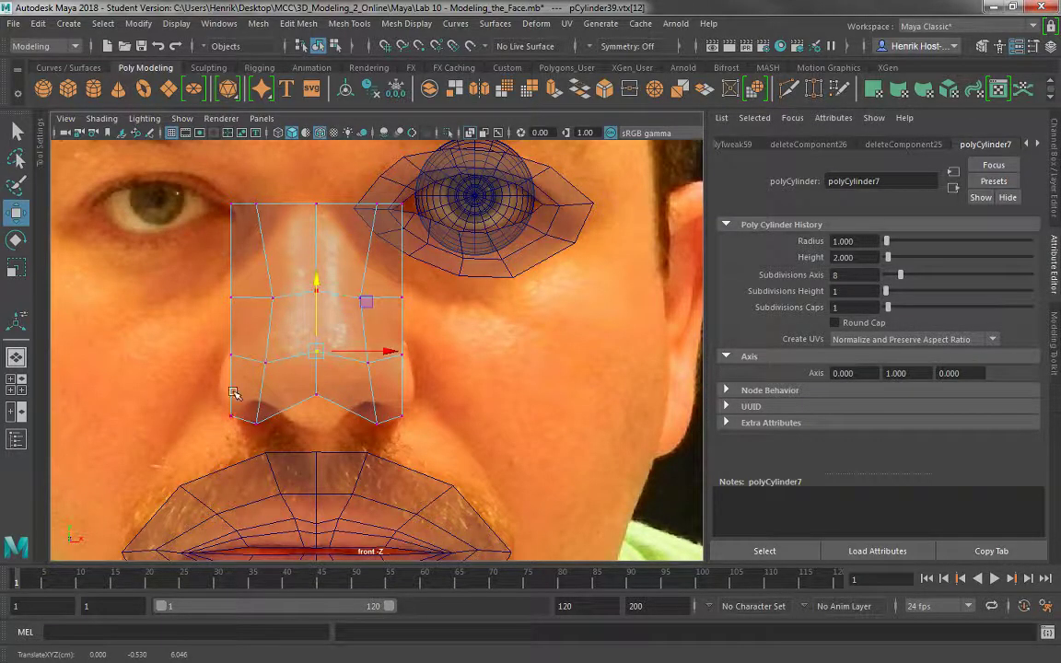
drag(428, 403, 368, 424)
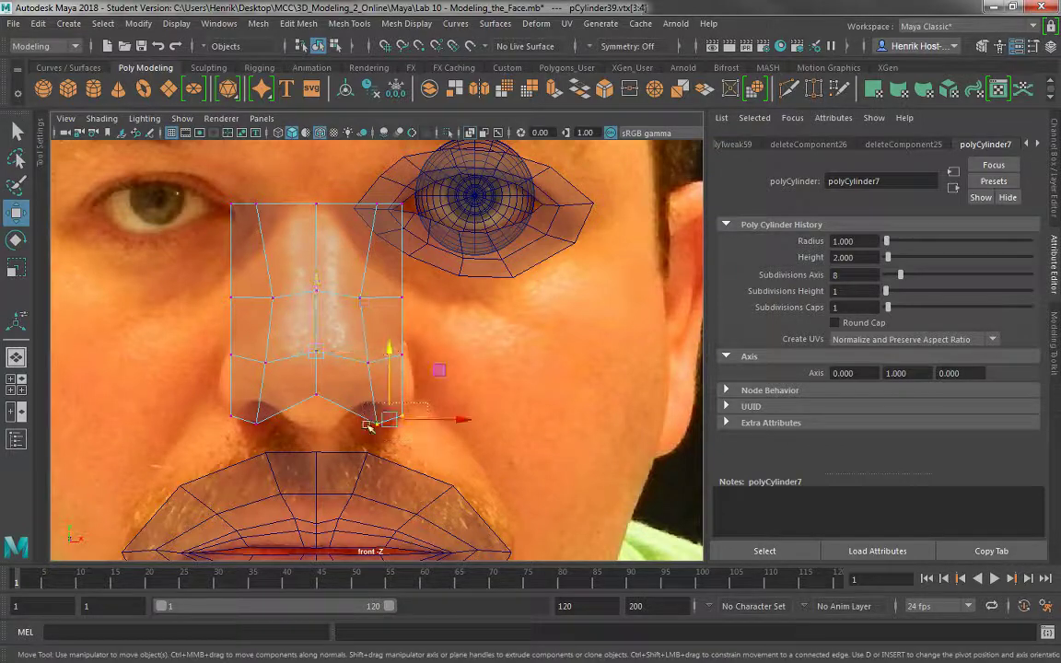
click(316, 395)
drag(315, 331, 314, 362)
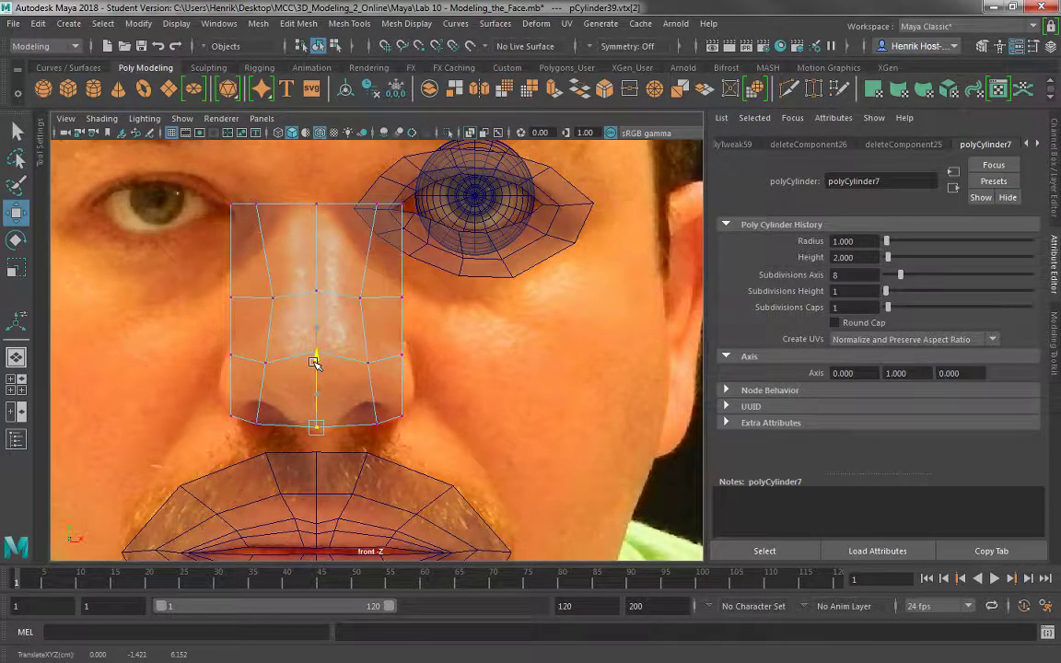
- Fit the three lower outer vertices on the right side of the nose to the nostril and cheek outline in the front view
click(403, 416)
drag(402, 416, 410, 411)
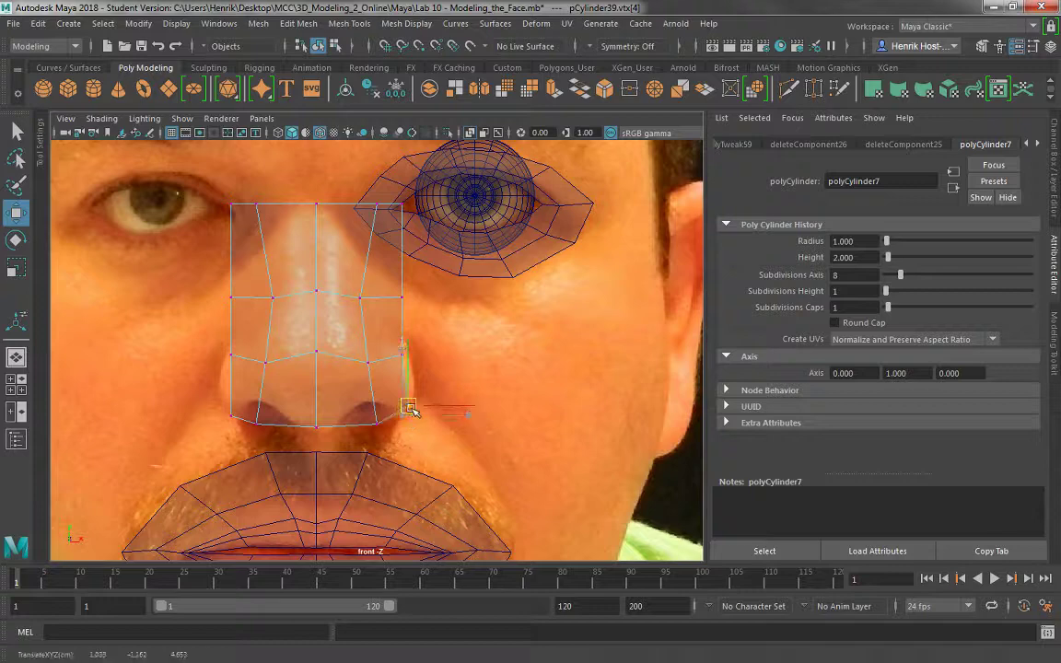
click(401, 361)
drag(401, 360, 414, 366)
click(402, 296)
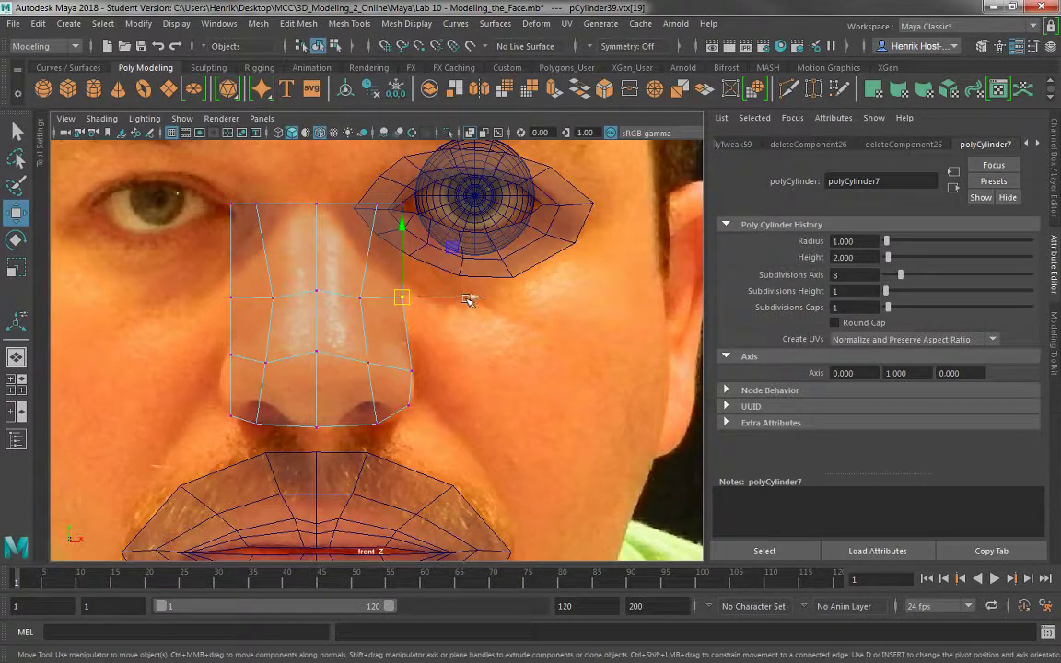
drag(472, 297, 450, 298)
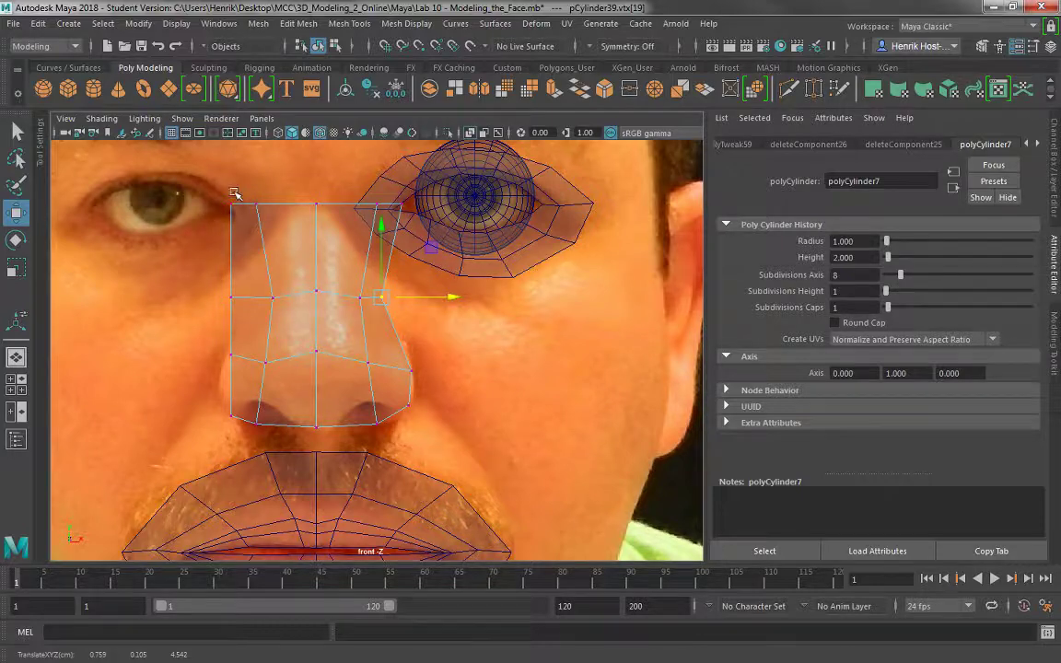
- Scale the top row of nose vertices narrower horizontally to fit the nose bridge between the eyes
drag(235, 192, 348, 202)
key(r)
scroll(439, 397, up, 4)
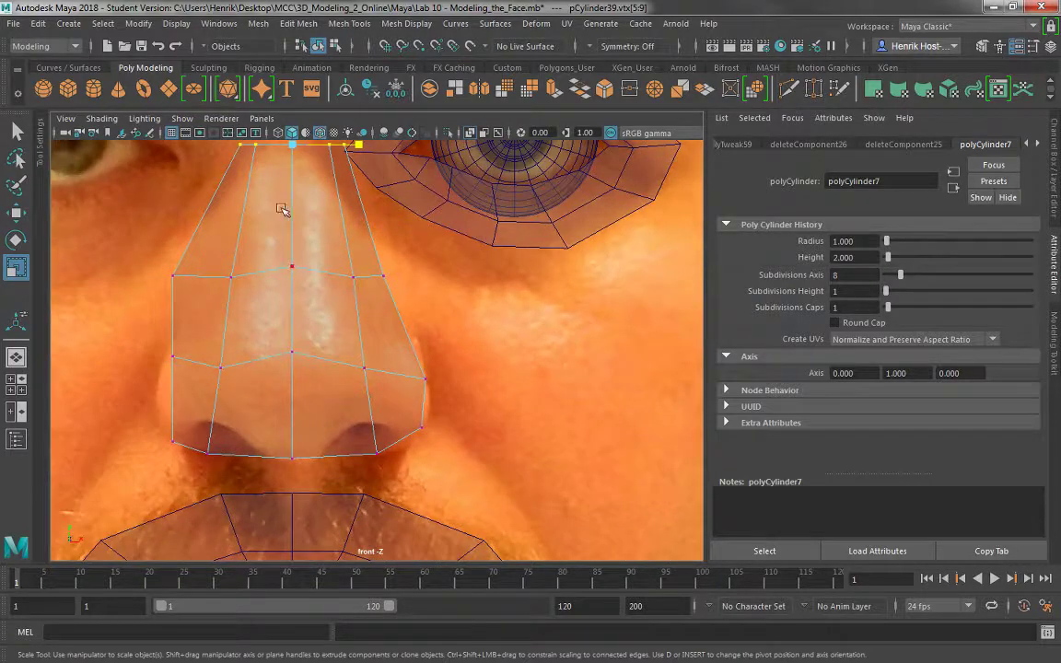
- Delete the faces of the nose's left half in the front view
right_drag(285, 208, 279, 246)
scroll(242, 293, down, 4)
drag(245, 259, 299, 392)
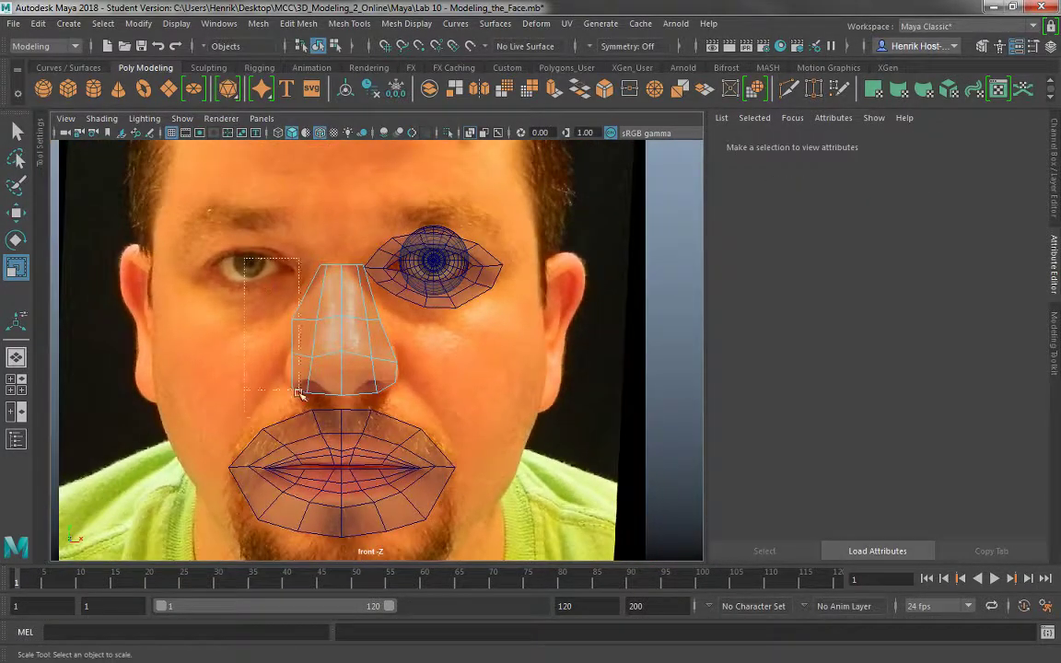
drag(325, 440, 327, 442)
click(327, 442)
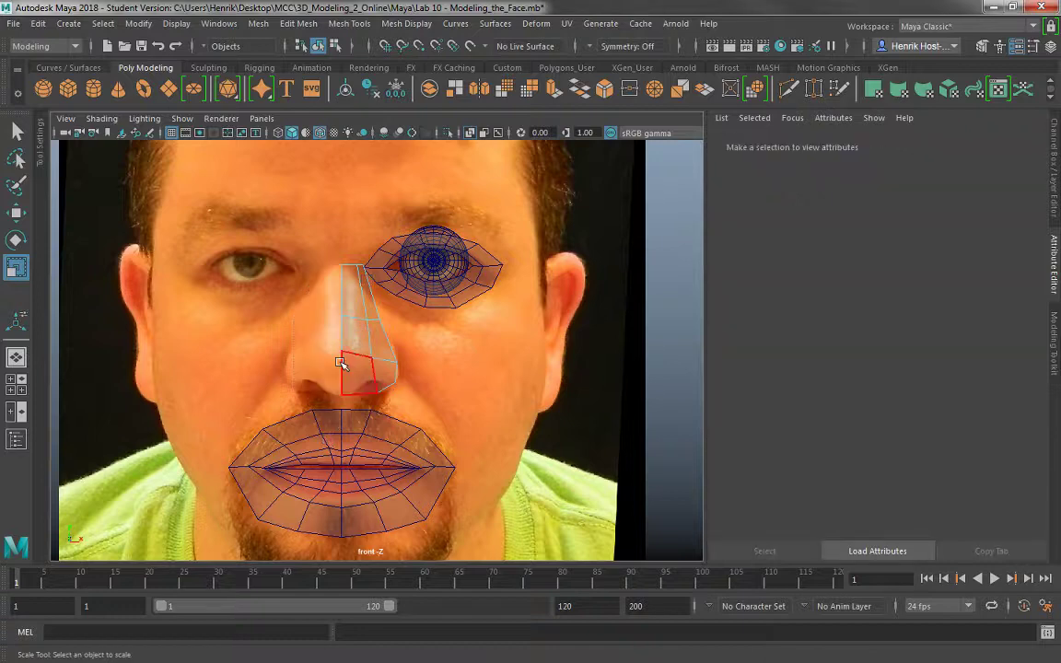
- Create a mirrored instance of the remaining nose half across the centre line with Duplicate Special
scroll(296, 308, up, 3)
right_drag(347, 224, 415, 195)
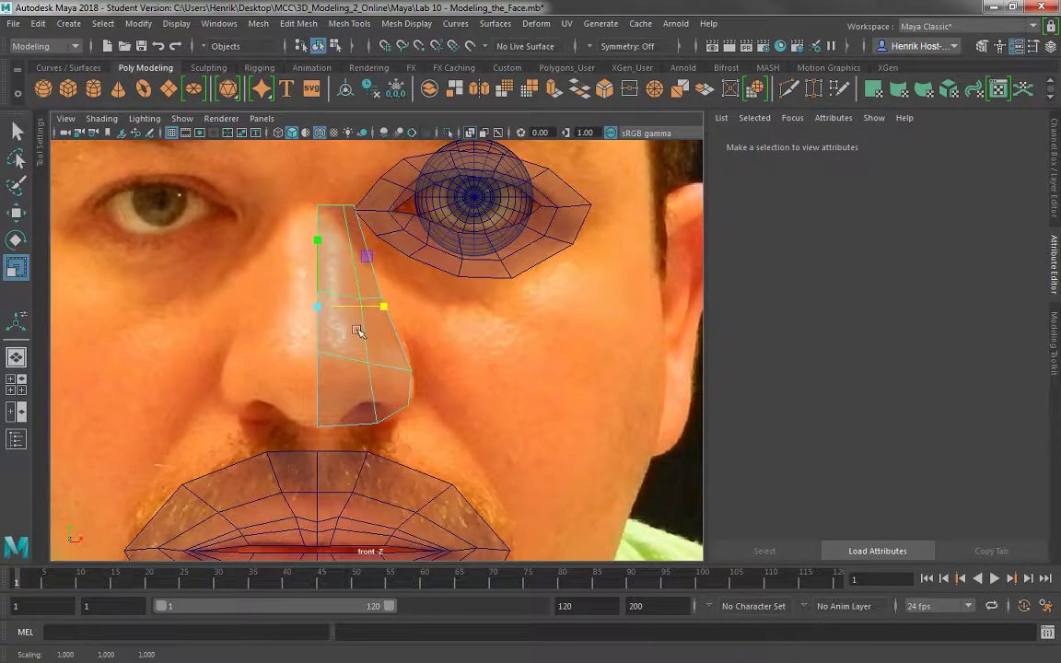
key(ctrl+shift+d)
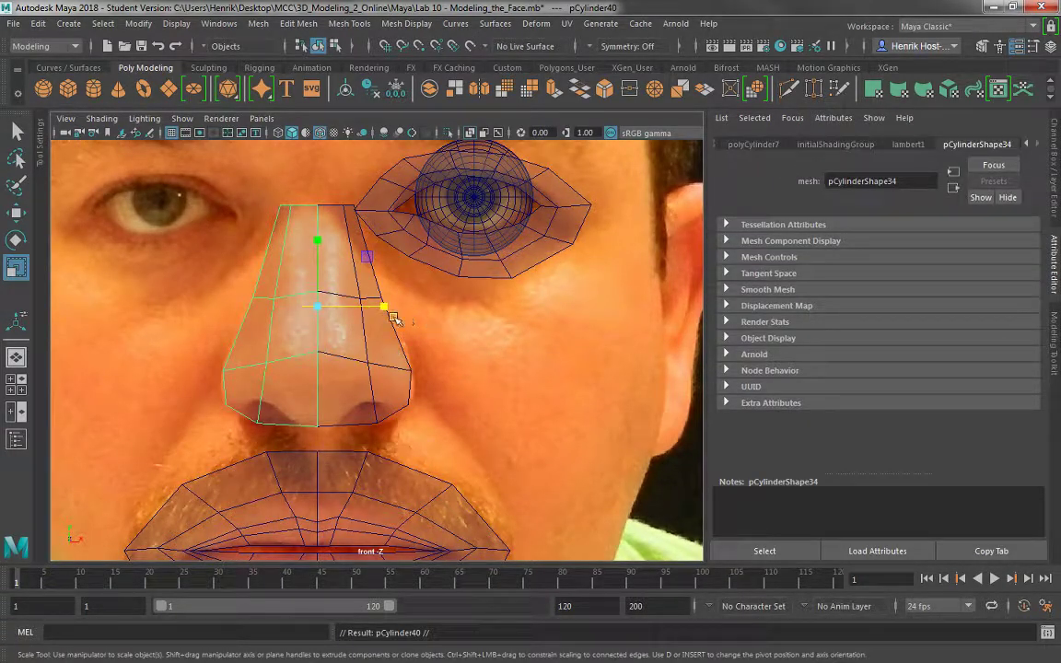
click(346, 287)
scroll(364, 379, up, 2)
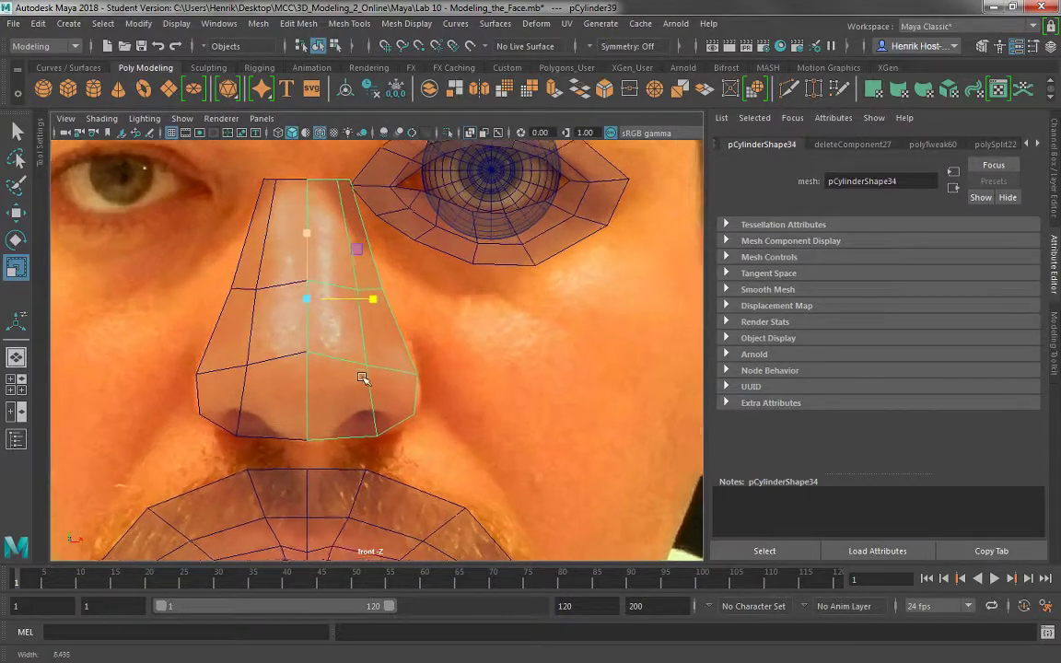
right_drag(344, 359, 341, 265)
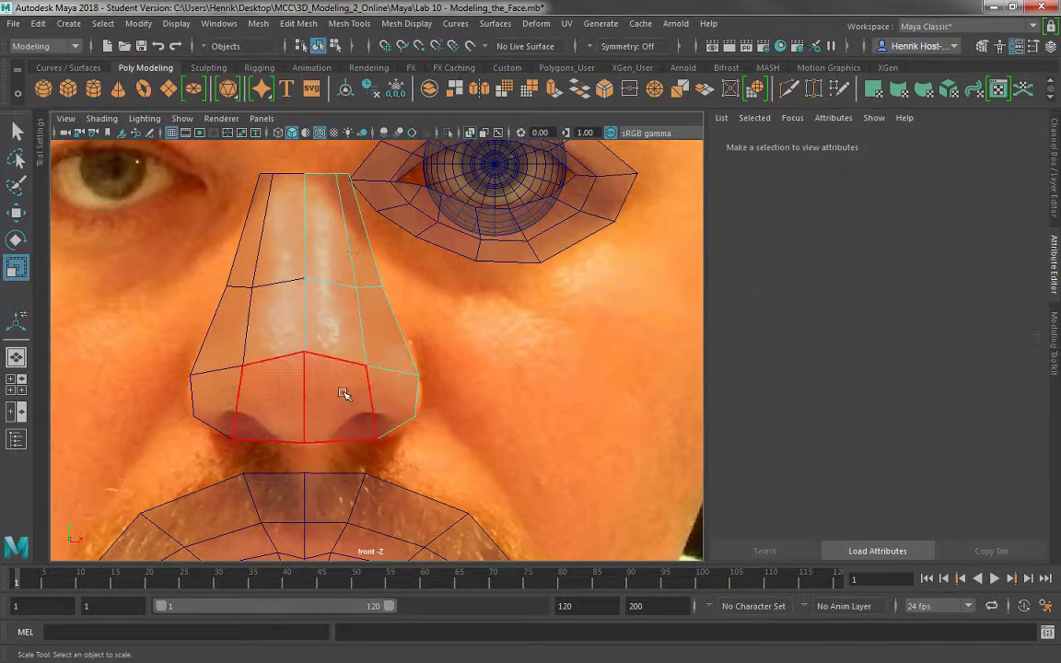
click(344, 393)
shift+click(394, 384)
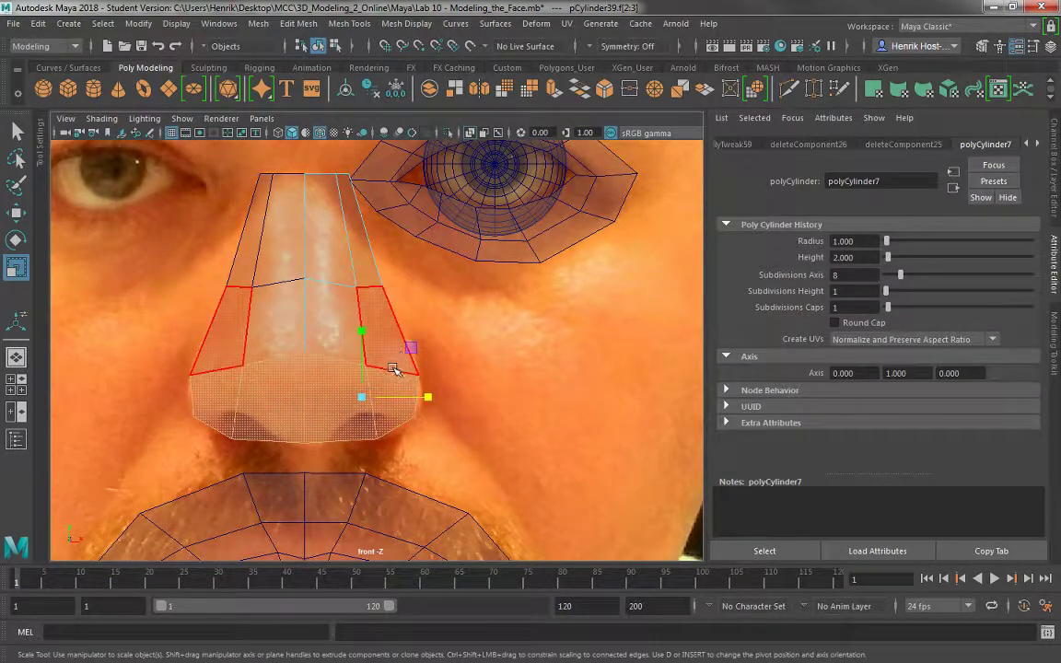
shift+click(327, 339)
- Insert a vertical edge loop through the front column of faces, beside the nose's centre line, with Multi-Cut
key(space)
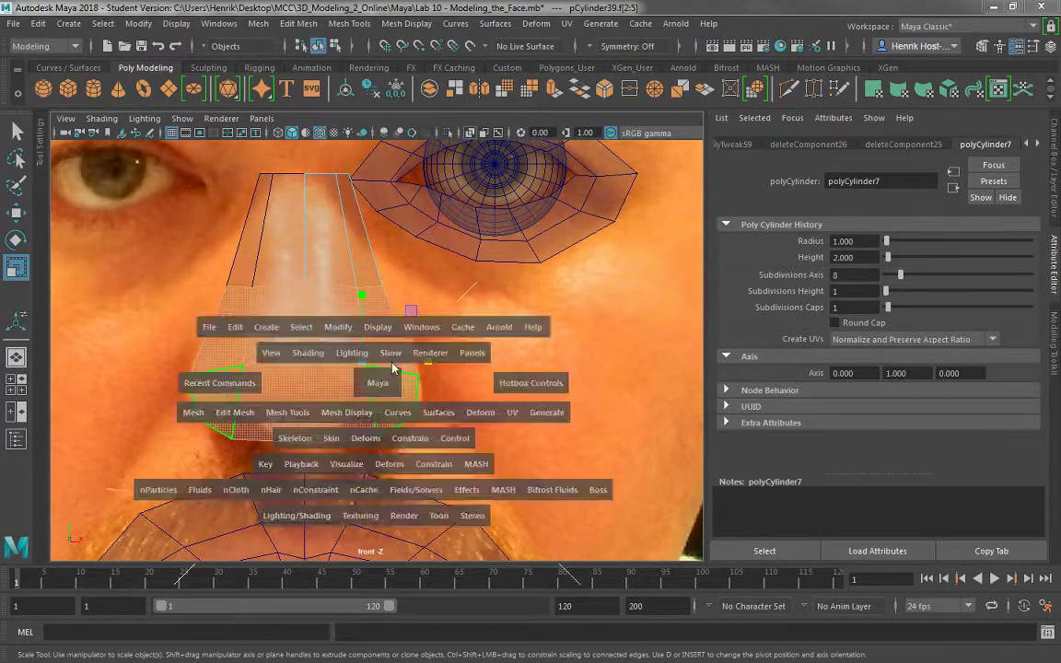
key(space)
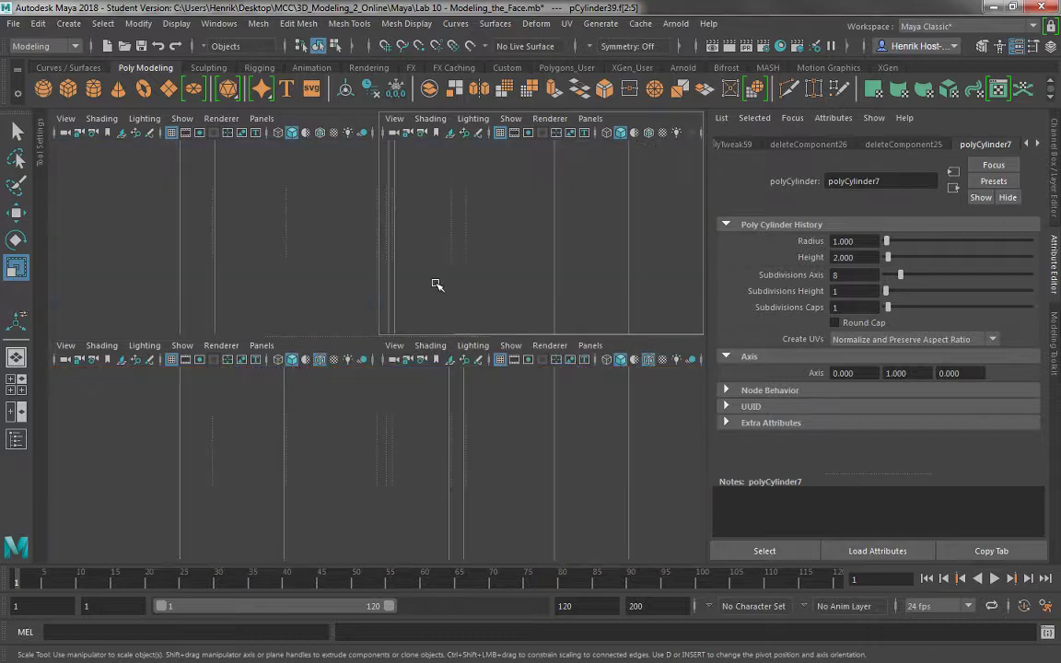
alt+drag(416, 285, 282, 224)
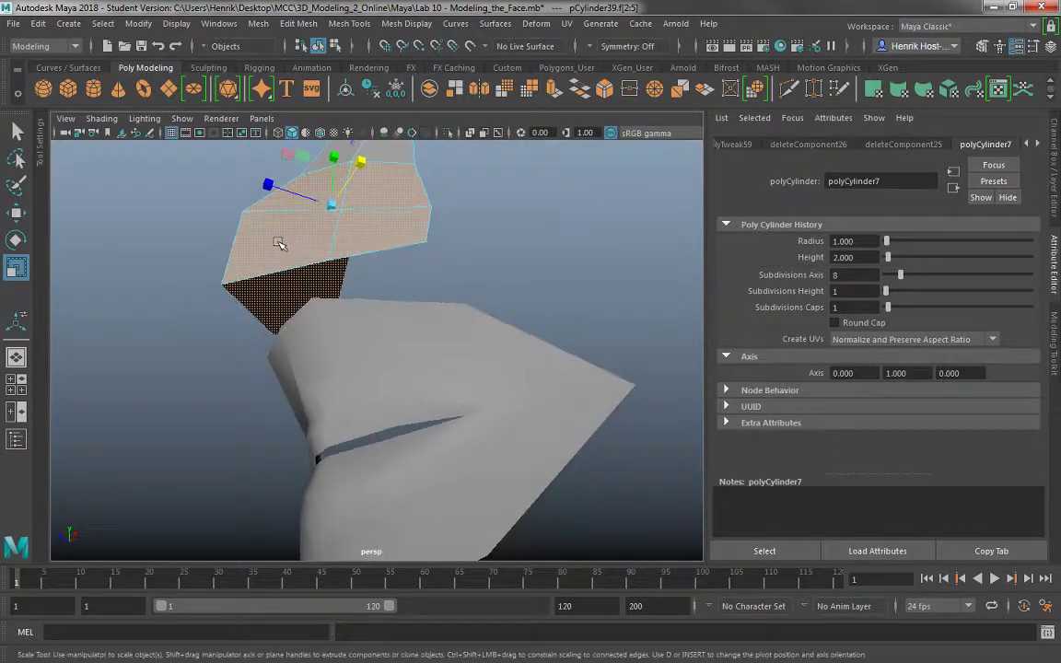
right_drag(279, 224, 278, 184)
mouse_move(274, 267)
alt+mouse_down()
mouse_move(293, 282)
mouse_move(278, 285)
alt+mouse_up()
click(278, 286)
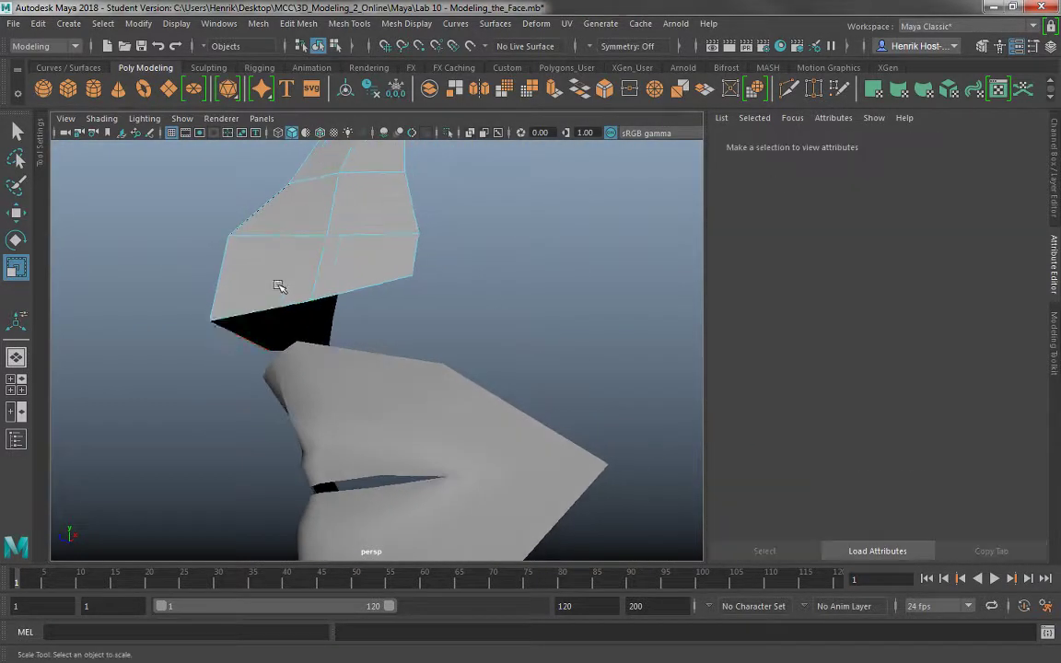
alt+drag(350, 278, 368, 306)
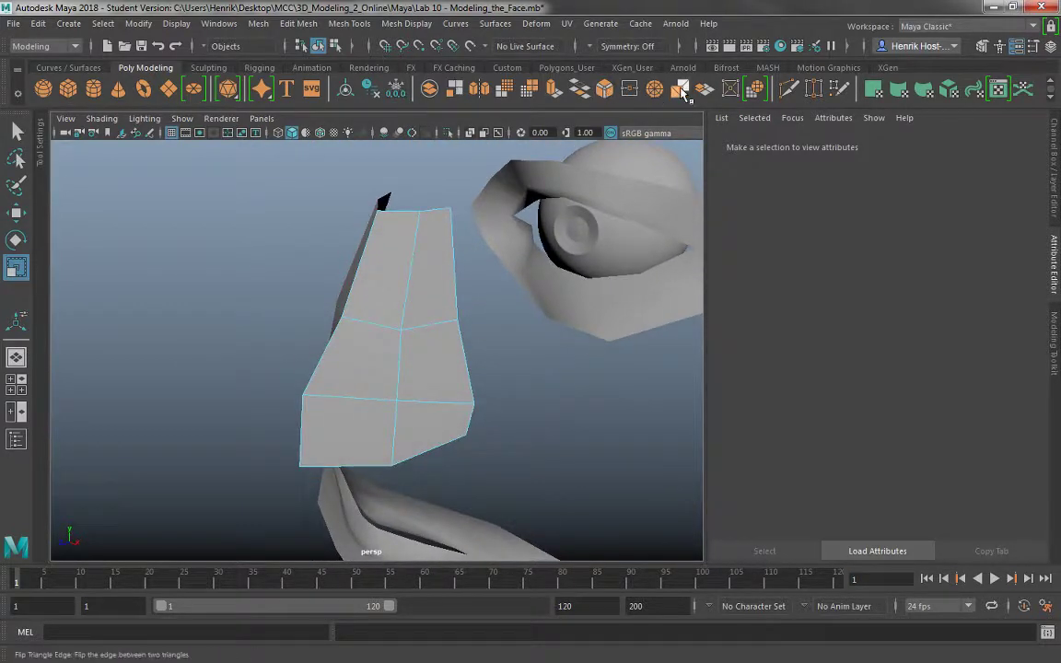
click(792, 91)
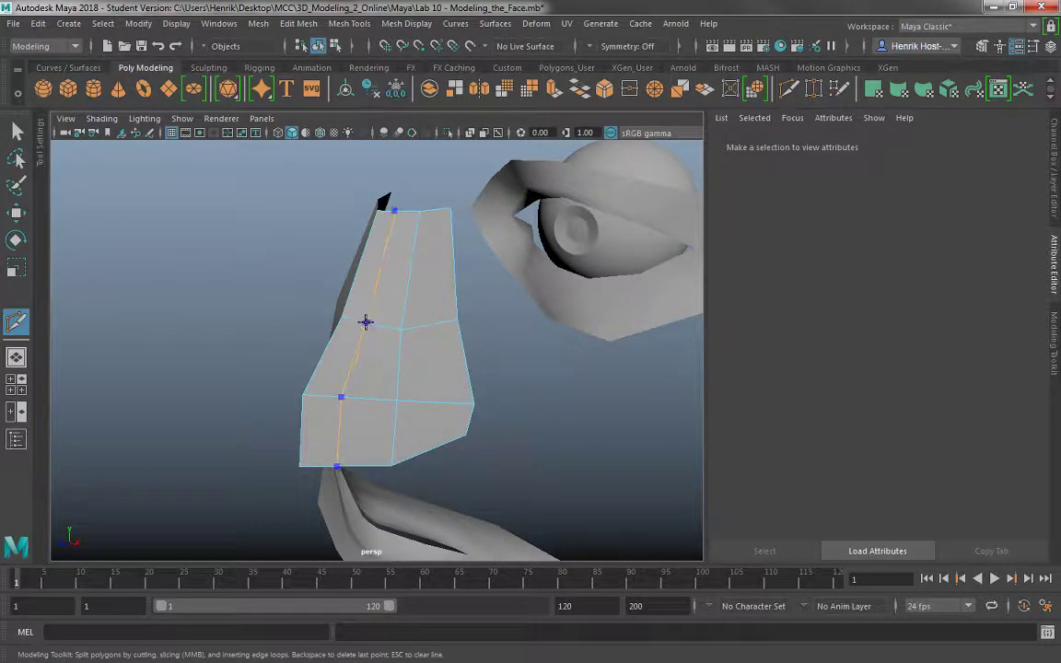
alt+drag(529, 384, 445, 265)
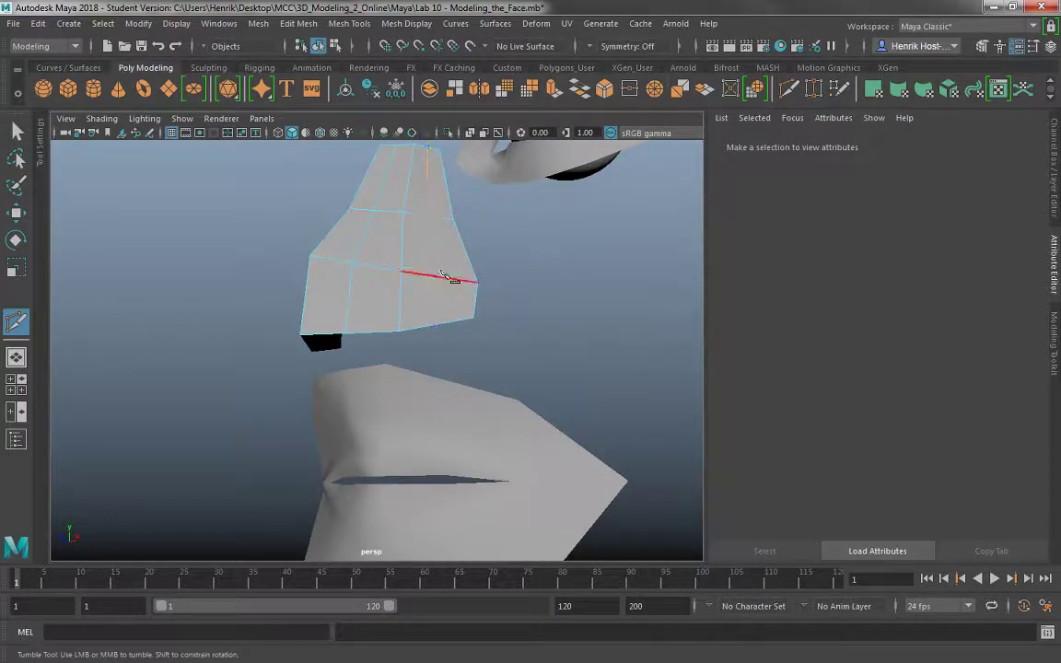
- Undo the last vertical edge loop inserted in the front column of the nose half
key(ctrl+z)
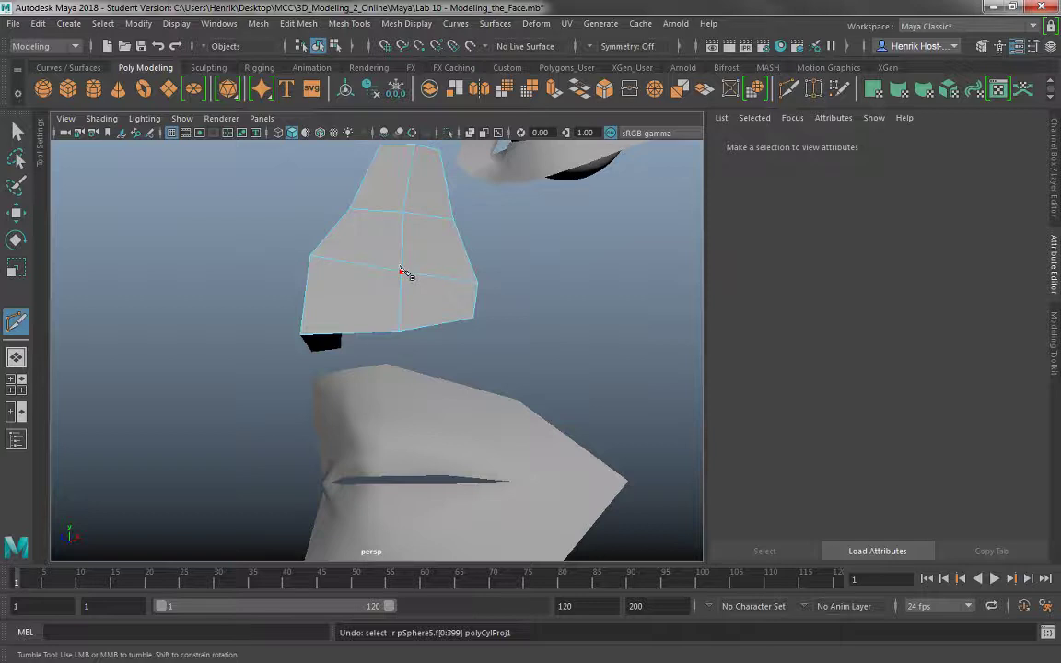
key(ctrl+z)
alt+drag(584, 322, 563, 338)
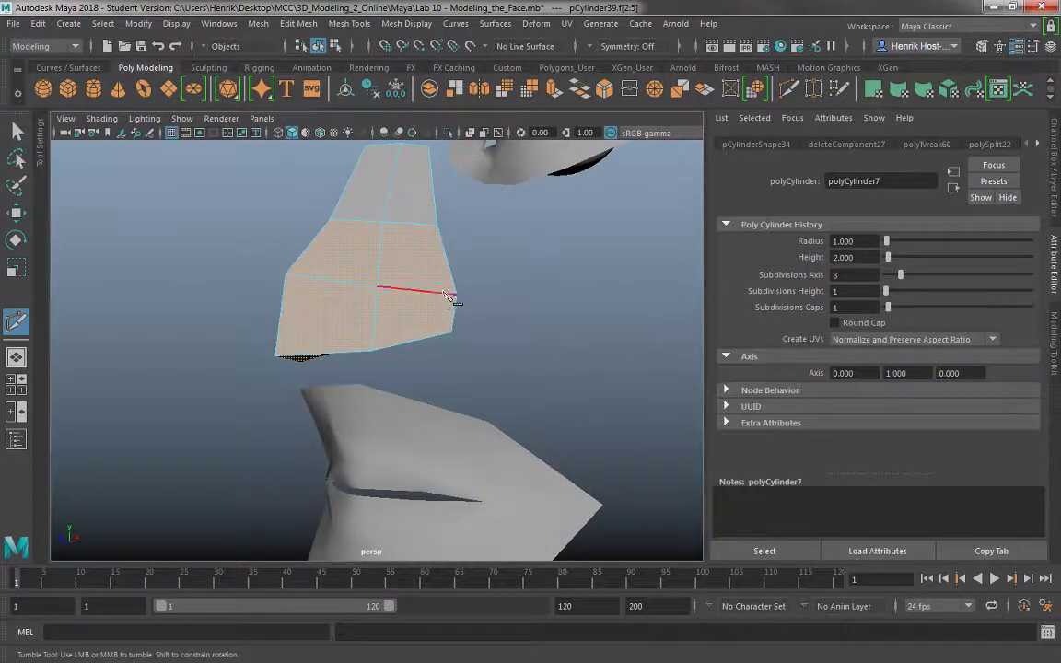
- Soften the edges of the original nose half with Soften Edge in object mode
key(q)
right_drag(396, 223, 442, 204)
click(467, 312)
alt+drag(415, 310, 494, 353)
click(469, 313)
mouse_move(453, 286)
shift+right_down()
mouse_move(455, 315)
mouse_move(539, 313)
shift+right_up()
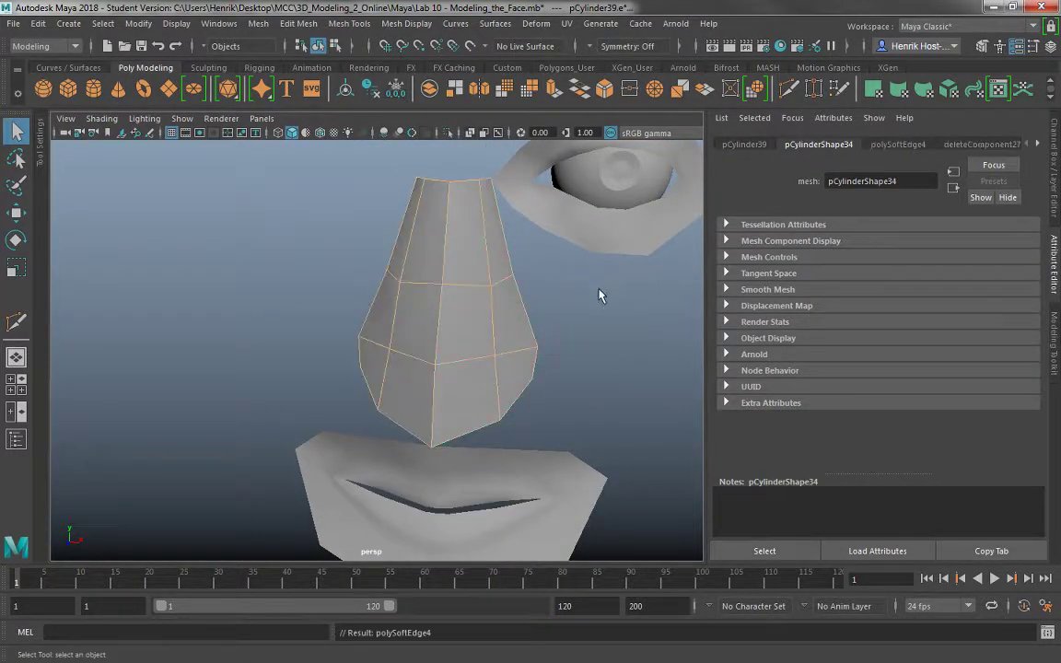
- Select the four side faces in the lower two rows of the nose half
mouse_move(598, 295)
alt+mouse_down()
mouse_move(457, 374)
mouse_move(473, 360)
alt+mouse_up()
alt+right_drag(474, 361, 480, 282)
click(519, 362)
shift+click(460, 365)
shift+click(459, 296)
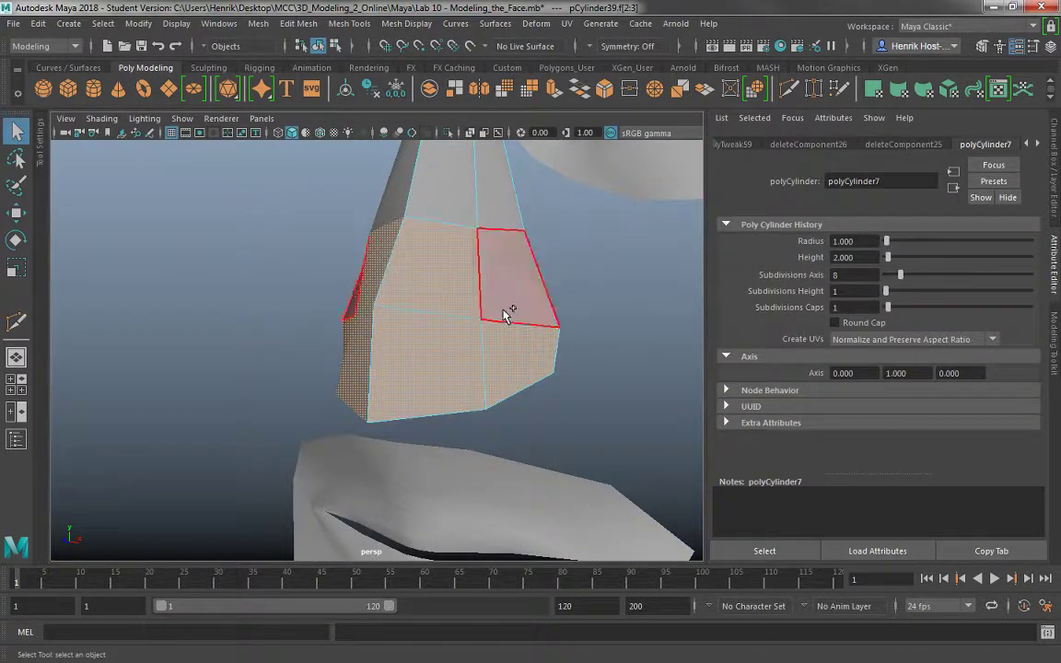
shift+click(504, 309)
- Insert a vertical edge loop beside the nose's centre line, through the front column of faces, with Multi-Cut
alt+drag(481, 333, 440, 289)
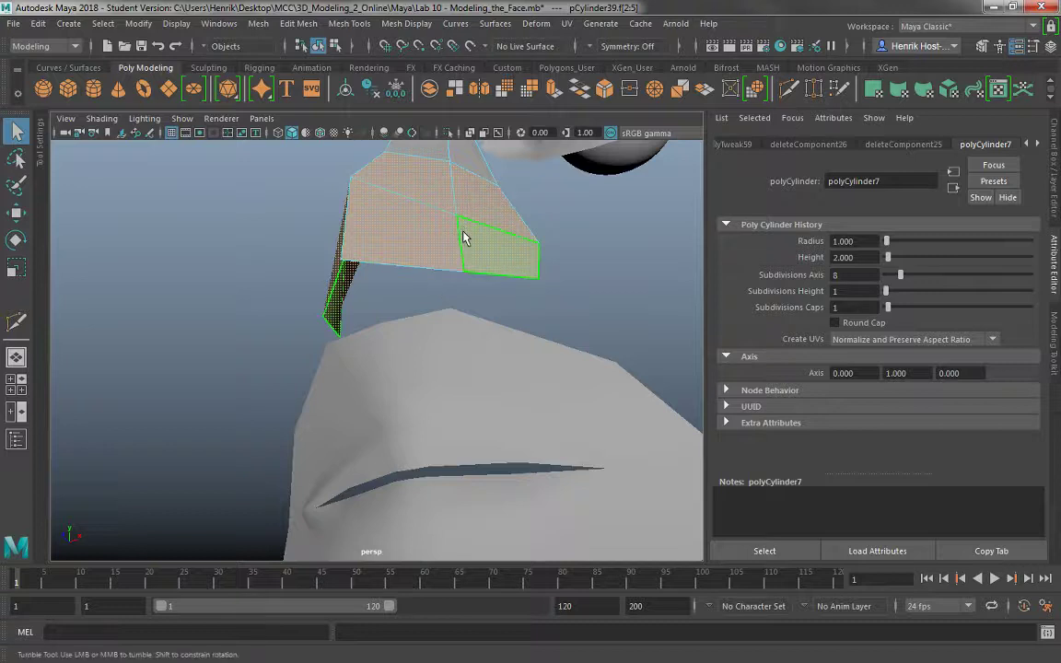
alt+drag(464, 232, 459, 263)
click(787, 91)
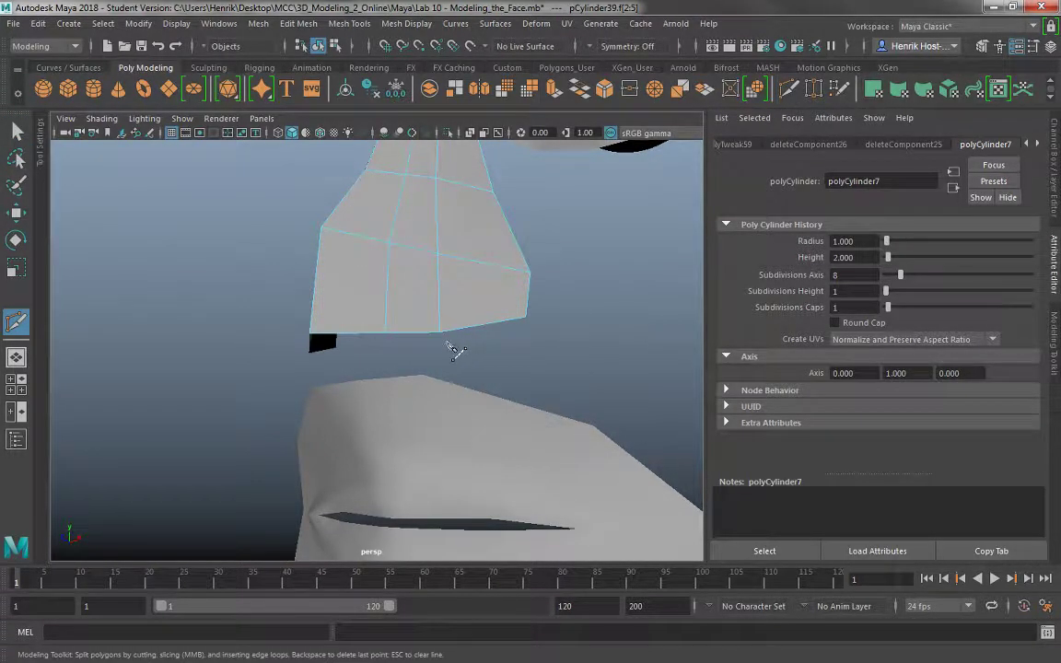
alt+drag(414, 333, 443, 334)
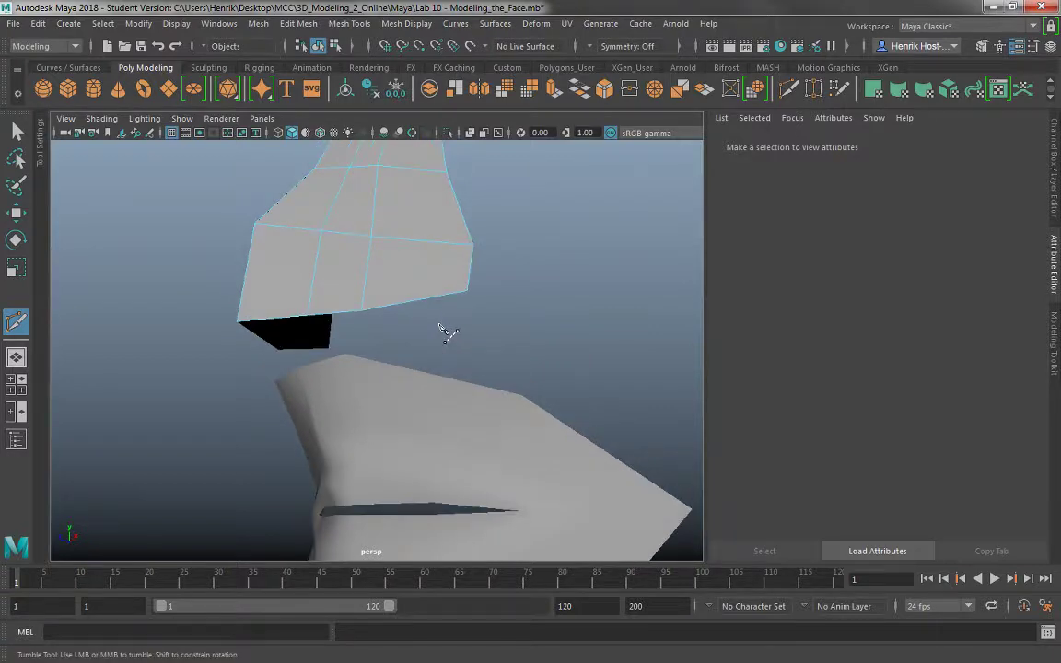
- Insert a horizontal edge loop across the nose's bottom row of faces in the side view with Multi-Cut
key(space)
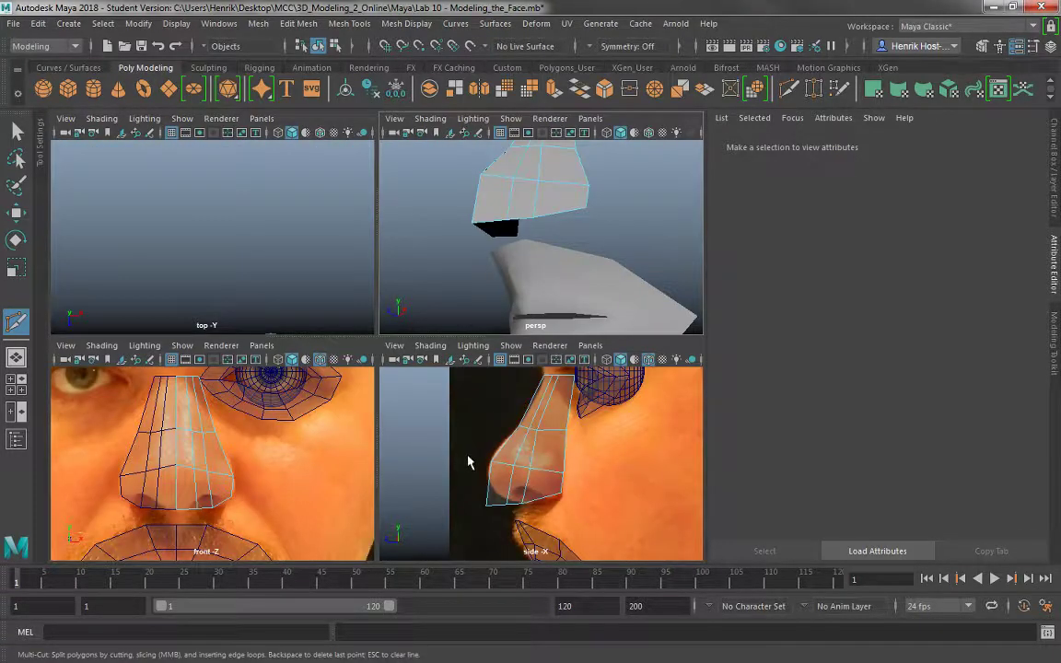
key(space)
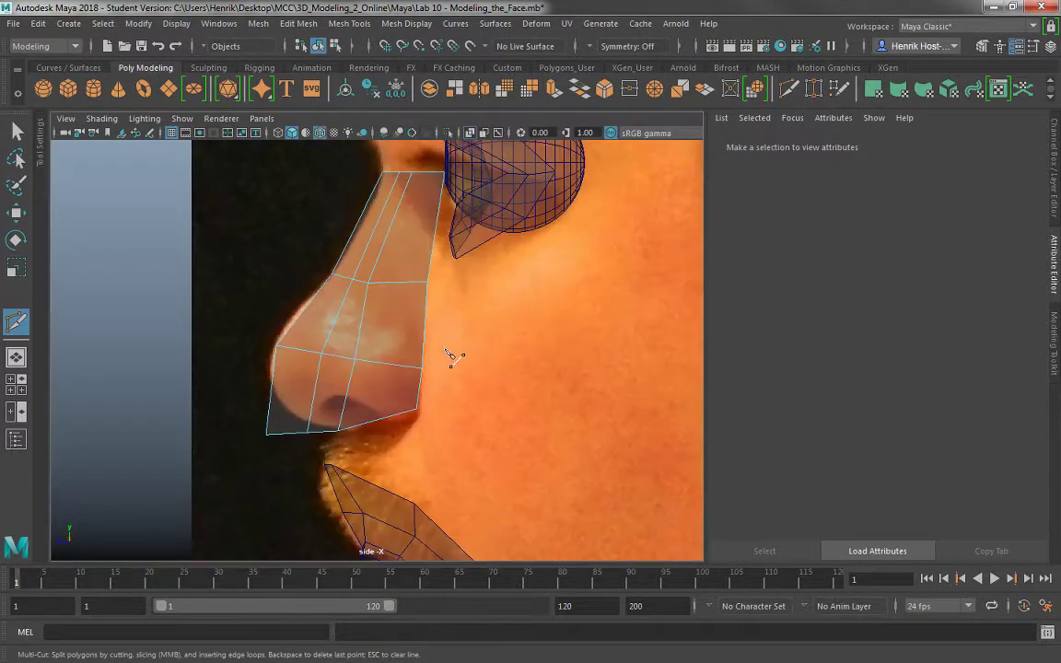
alt+right_drag(449, 354, 126, 190)
key(q)
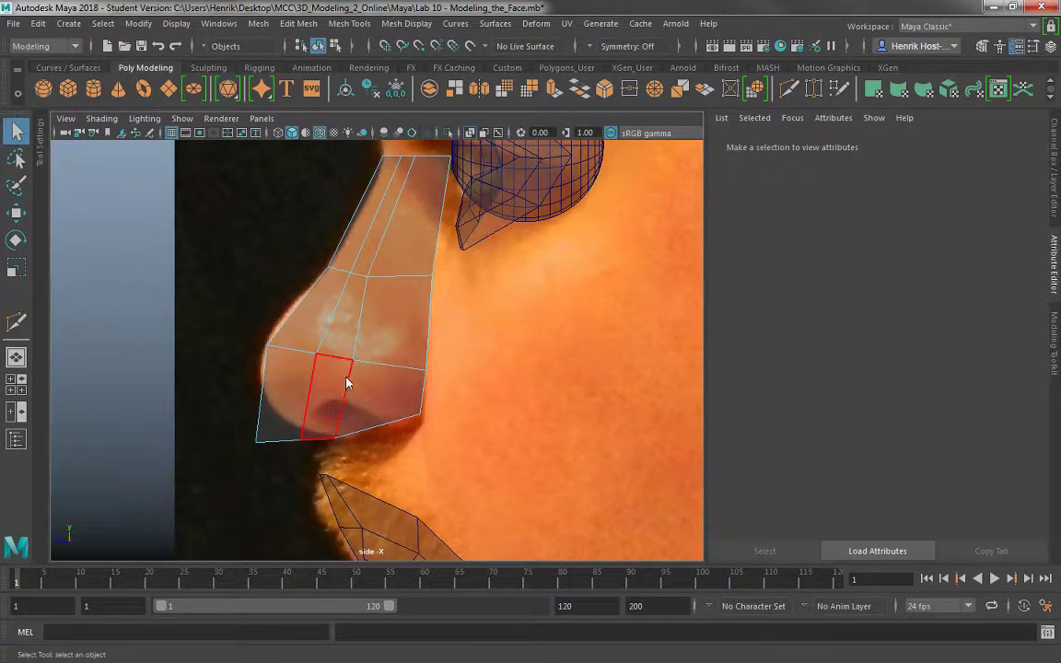
right_drag(346, 383, 334, 358)
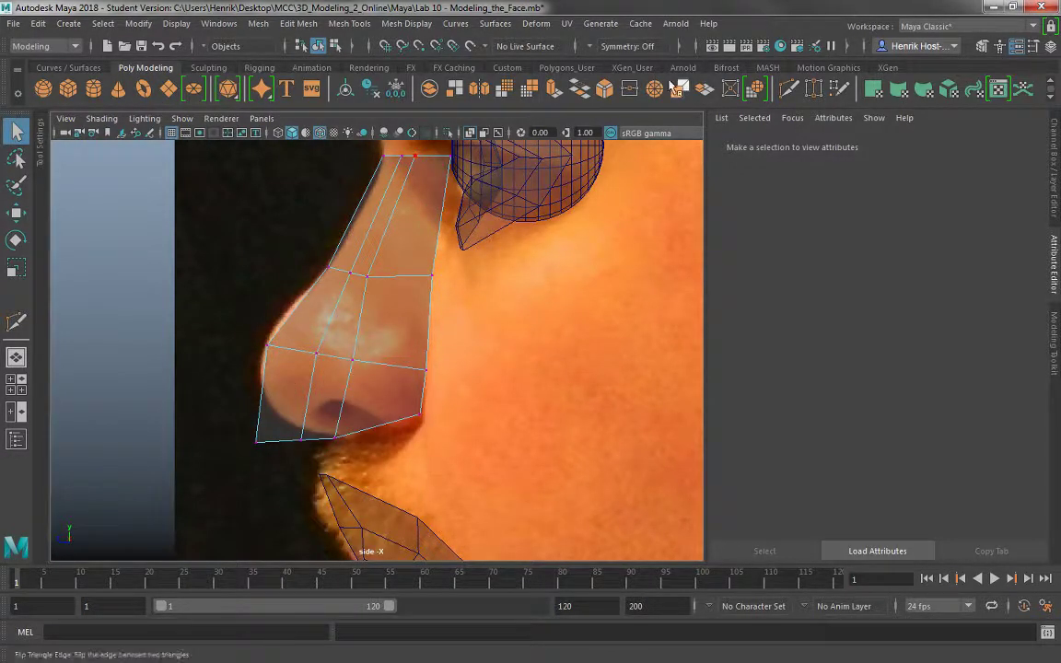
click(794, 90)
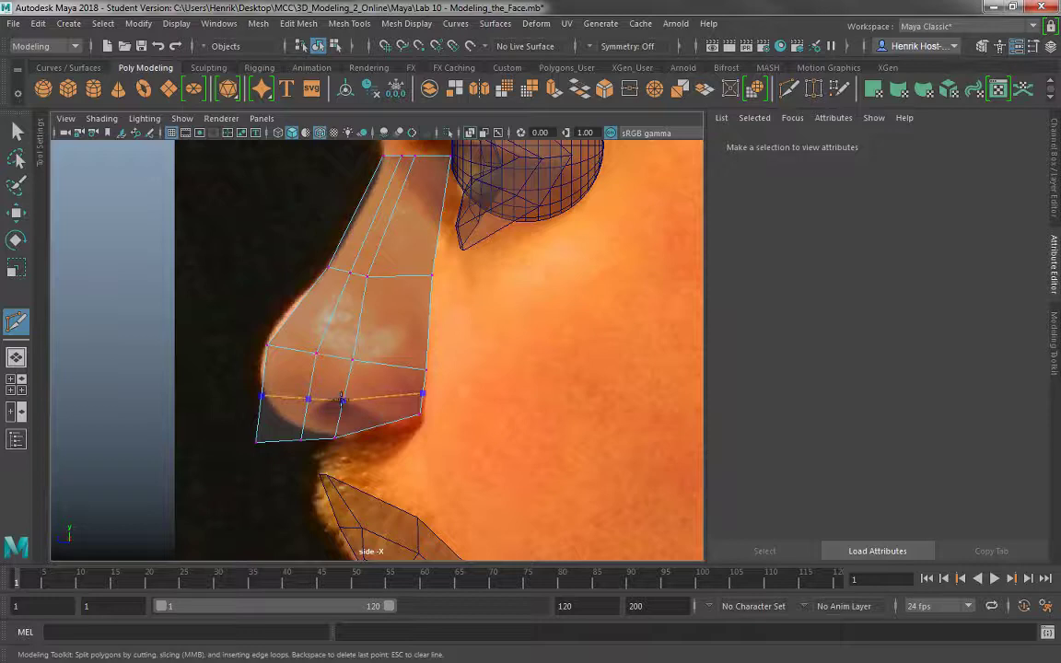
click(26, 134)
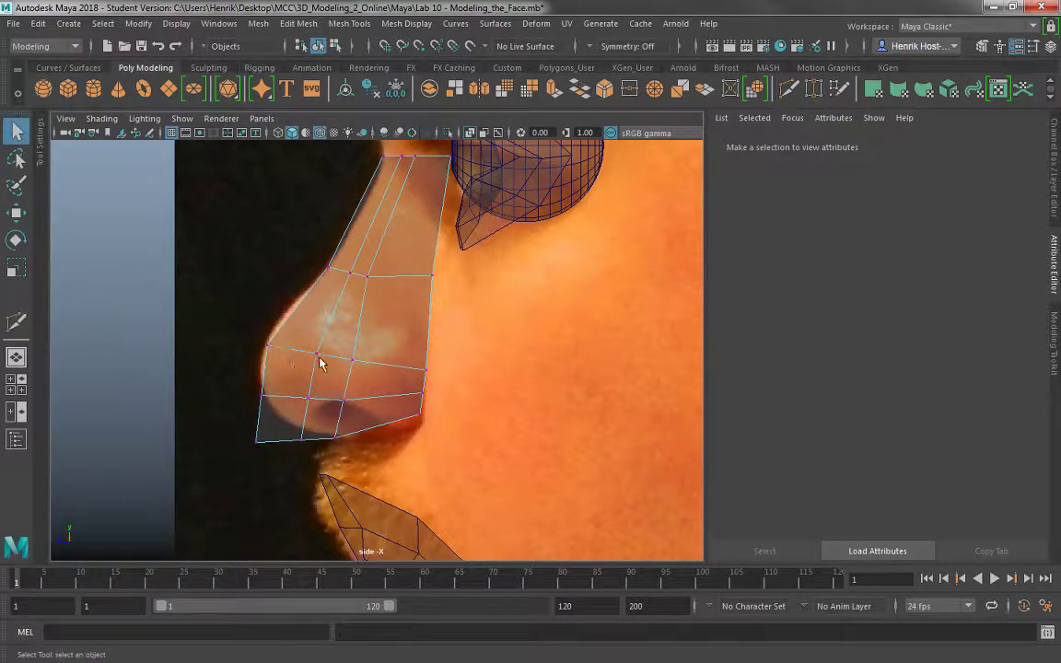
- Select the middle and rear faces in the nose half's bottom row around the nostril
right_drag(337, 411, 336, 267)
click(326, 422)
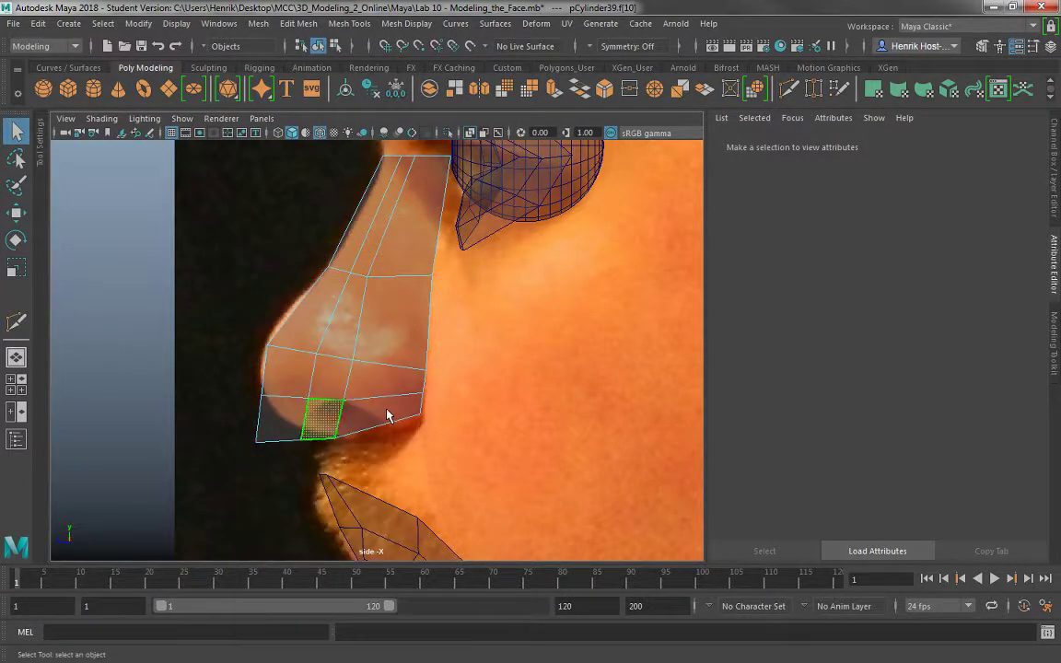
shift+click(388, 418)
key(space)
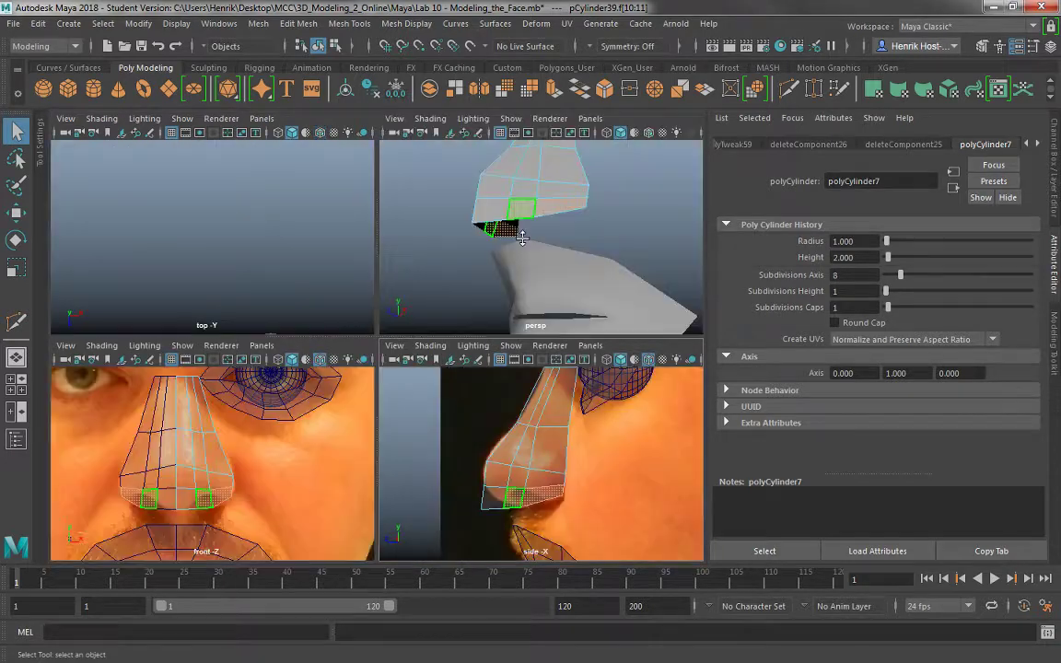
alt+drag(538, 225, 511, 194)
scroll(509, 195, up, 3)
right_drag(494, 166, 495, 125)
click(532, 175)
mouse_move(532, 175)
alt+mouse_down()
mouse_move(440, 219)
mouse_move(535, 195)
alt+mouse_up()
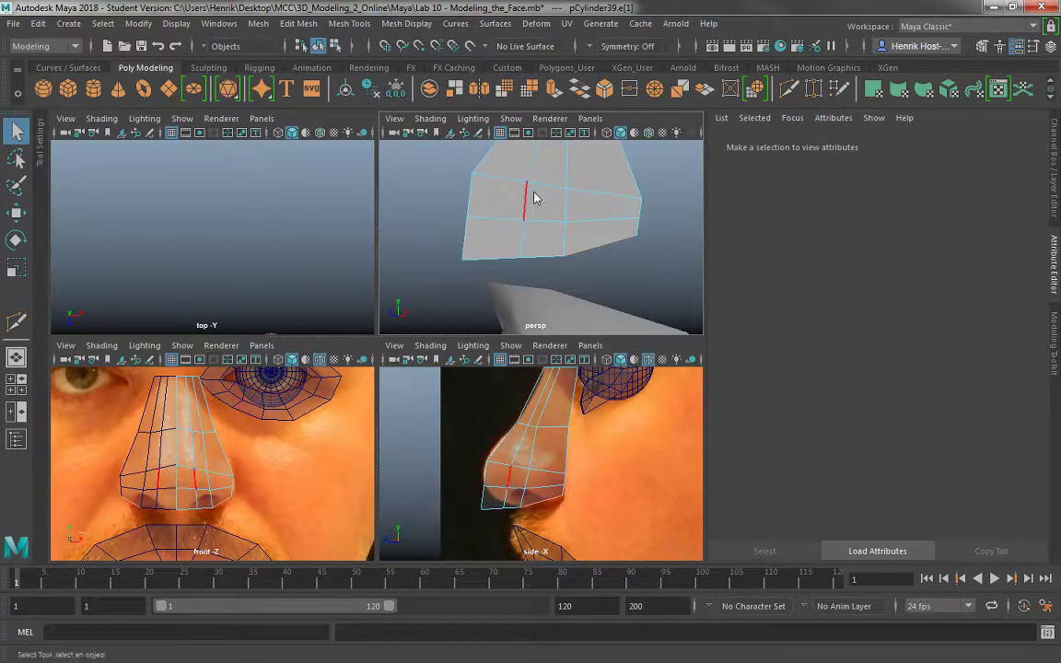
- Combine the nose half and its mirrored instance into one mesh
right_drag(534, 193, 585, 156)
alt+drag(490, 210, 559, 219)
shift+click(559, 218)
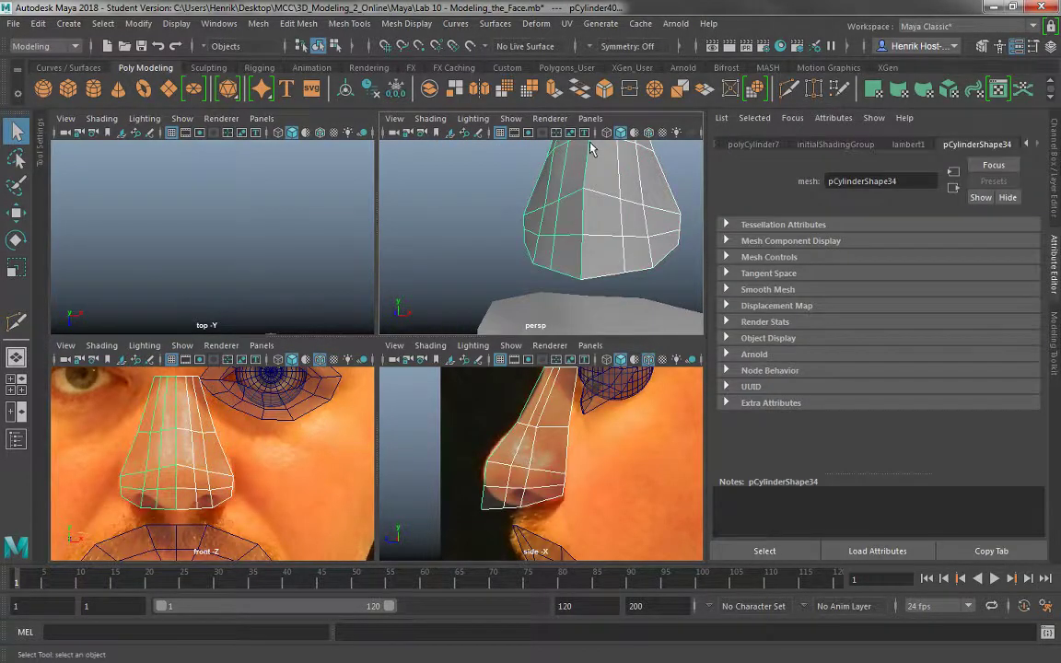
alt+drag(510, 166, 637, 203)
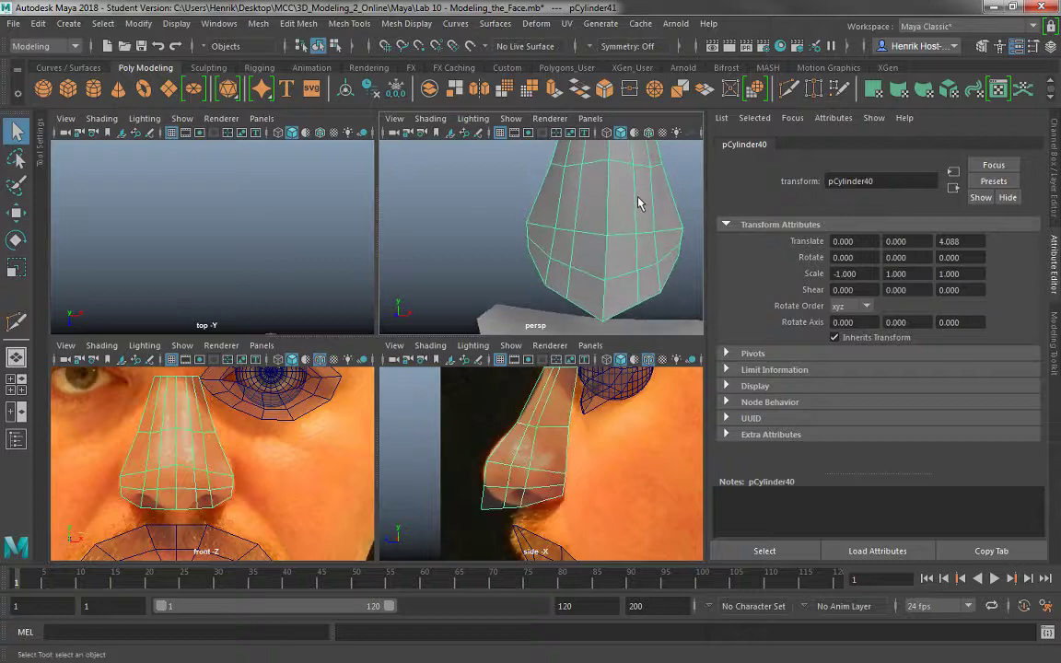
alt+right_drag(637, 204, 525, 188)
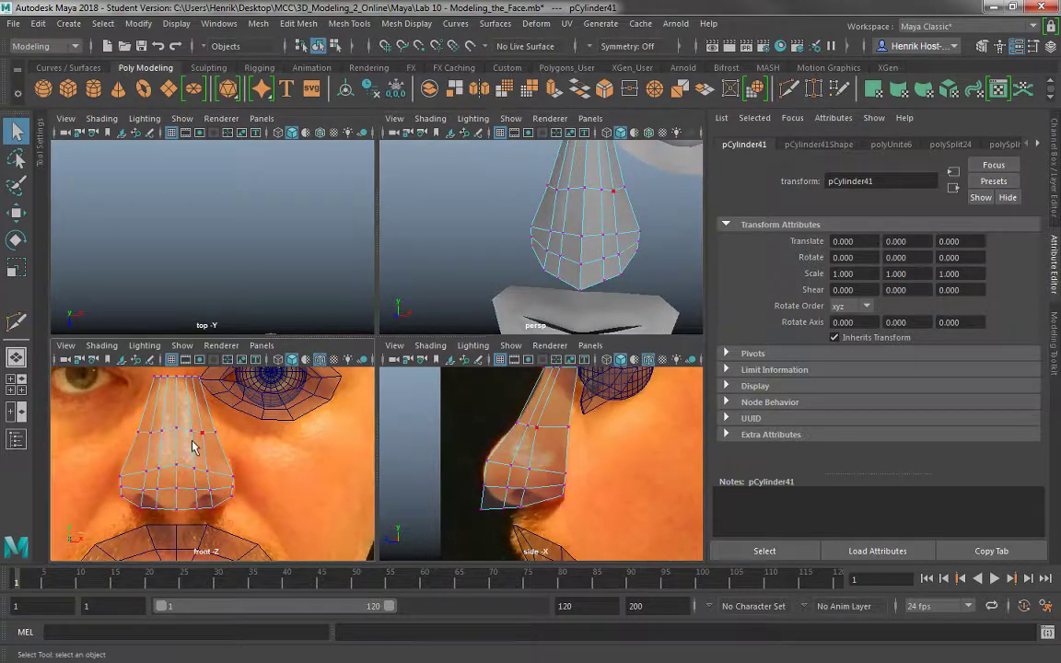
- Merge the doubled vertices along the nose's centre line in the front view with a distance threshold of 0.01
click(175, 377)
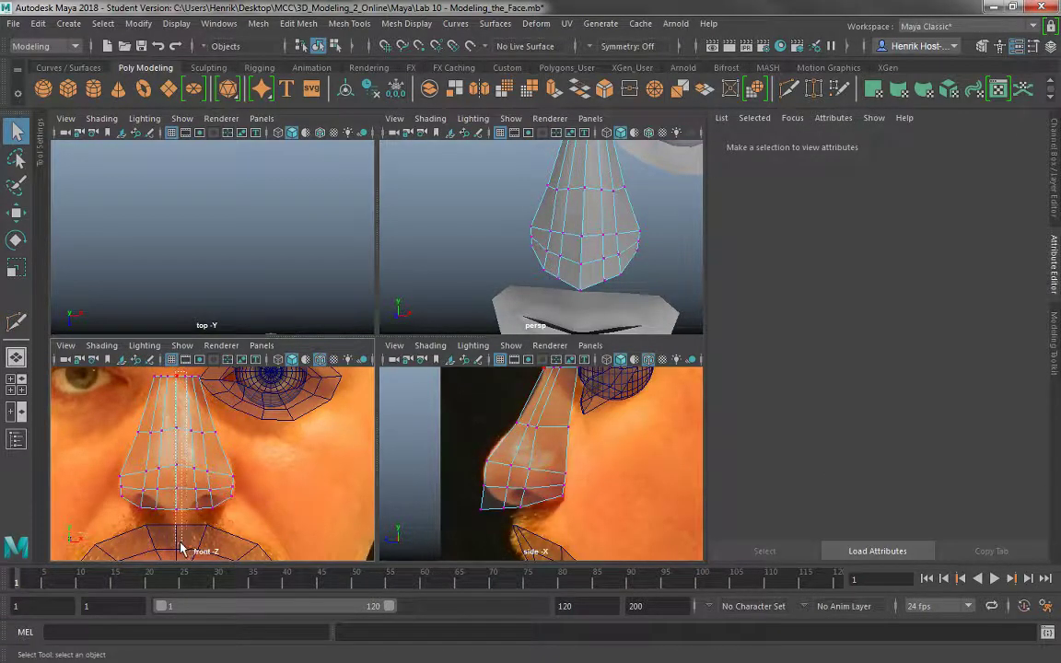
drag(181, 549, 177, 539)
shift+right_drag(184, 450, 189, 426)
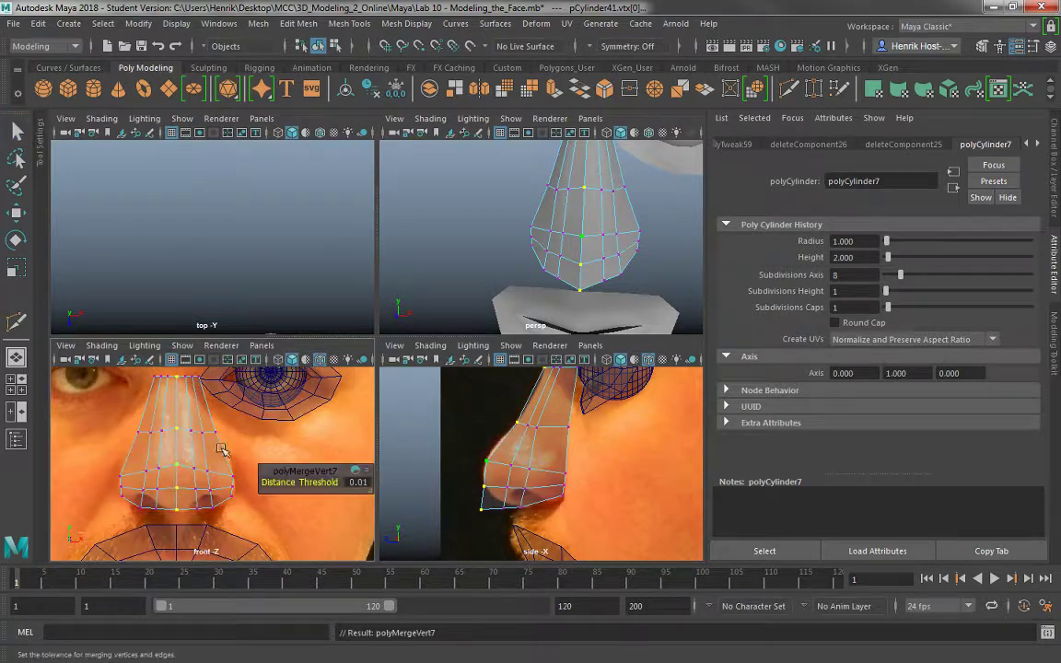
key(t)
scroll(187, 467, up, 3)
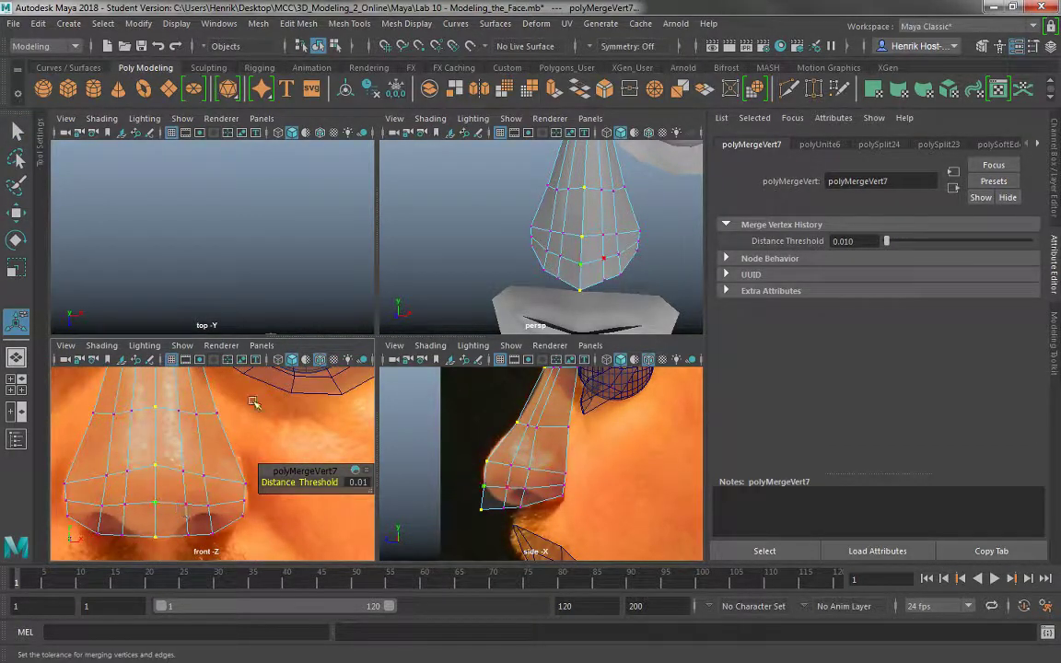
- Soften the edges of the combined nose mesh
right_drag(598, 216, 639, 170)
key(q)
shift+right_drag(597, 210, 681, 207)
click(643, 244)
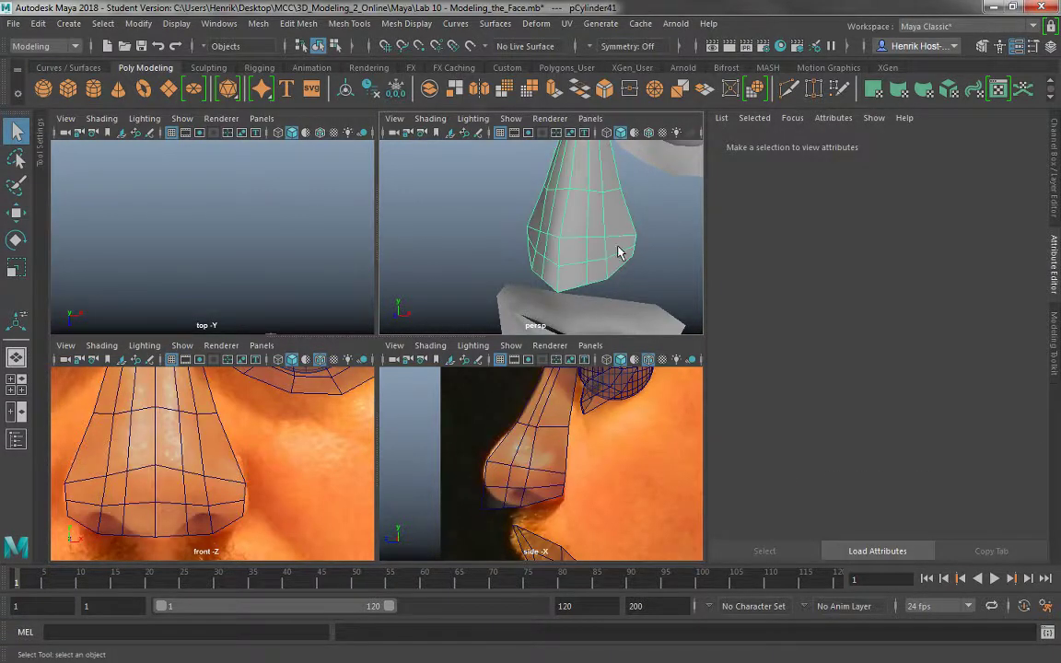
- Try to raise the rear and middle vertices at the top of one nostril wing in the perspective view
click(619, 253)
right_drag(592, 220, 537, 201)
click(623, 239)
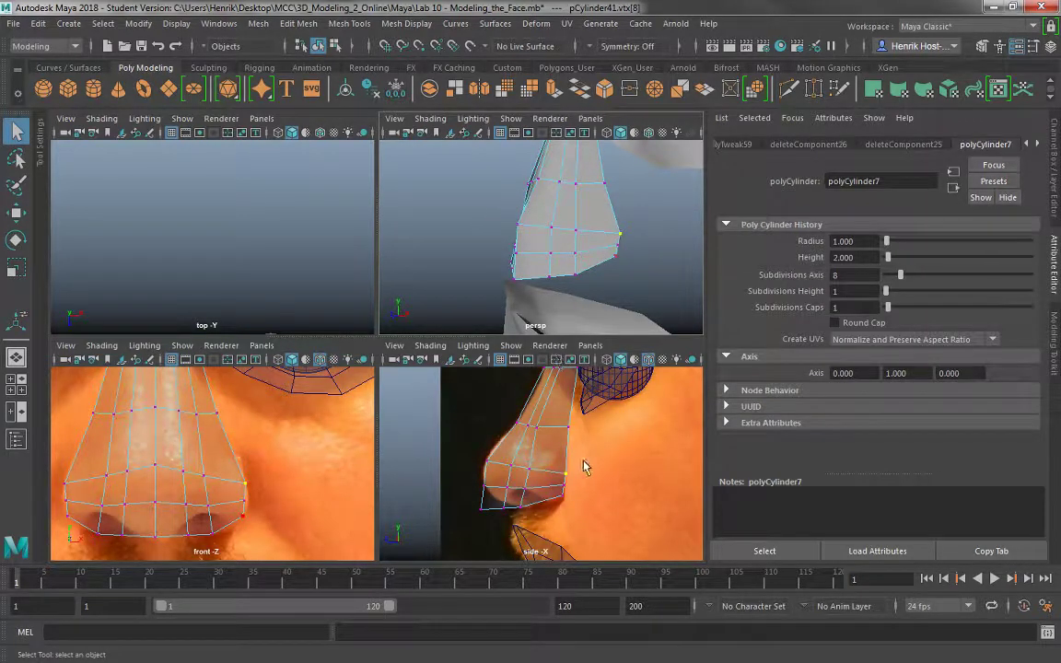
key(w)
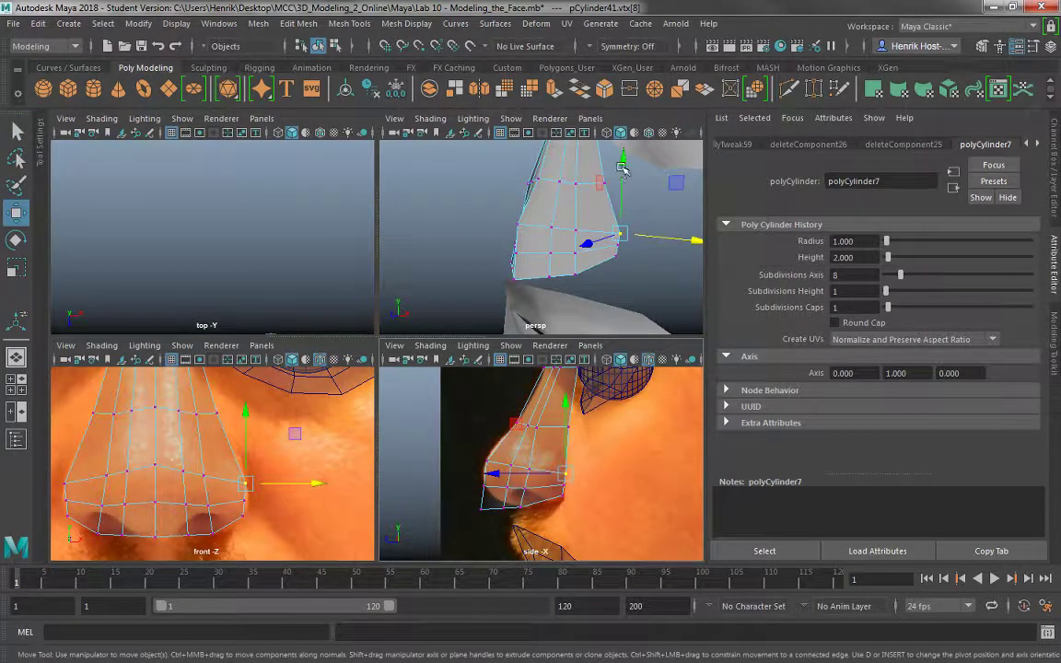
drag(623, 166, 624, 158)
click(575, 229)
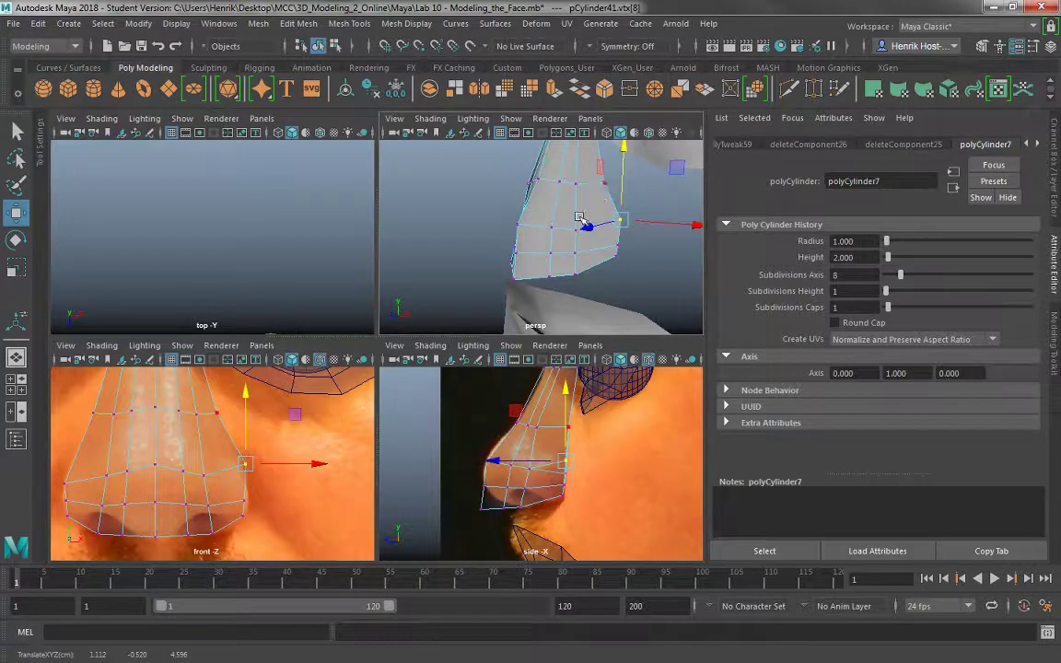
drag(577, 157, 587, 145)
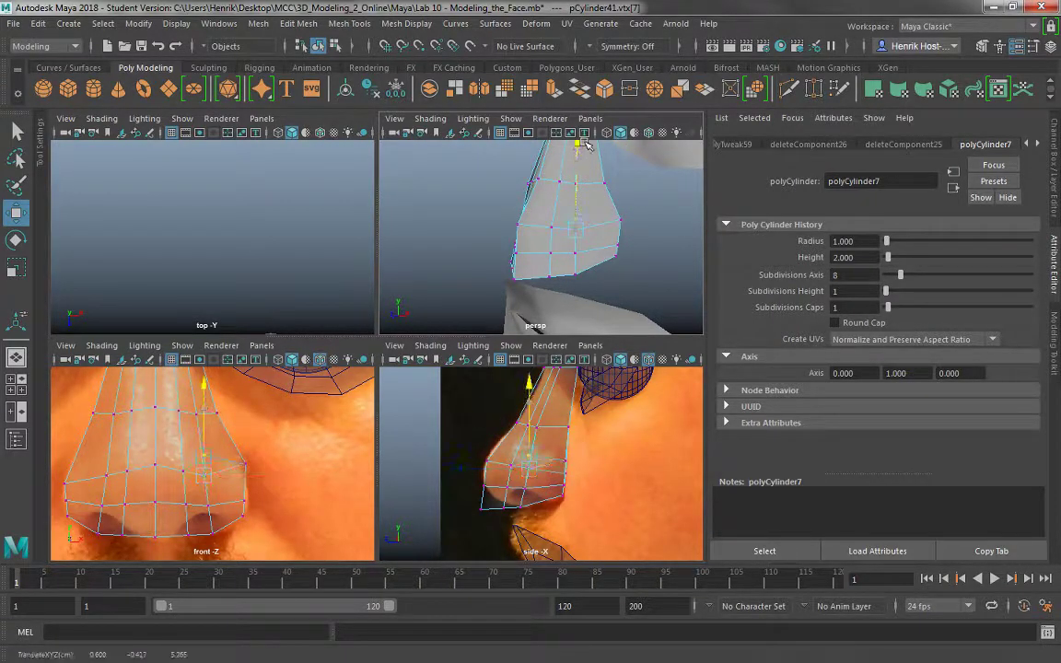
- Undo both vertex moves on the nostril wing and continue in the enlarged side view
key(space)
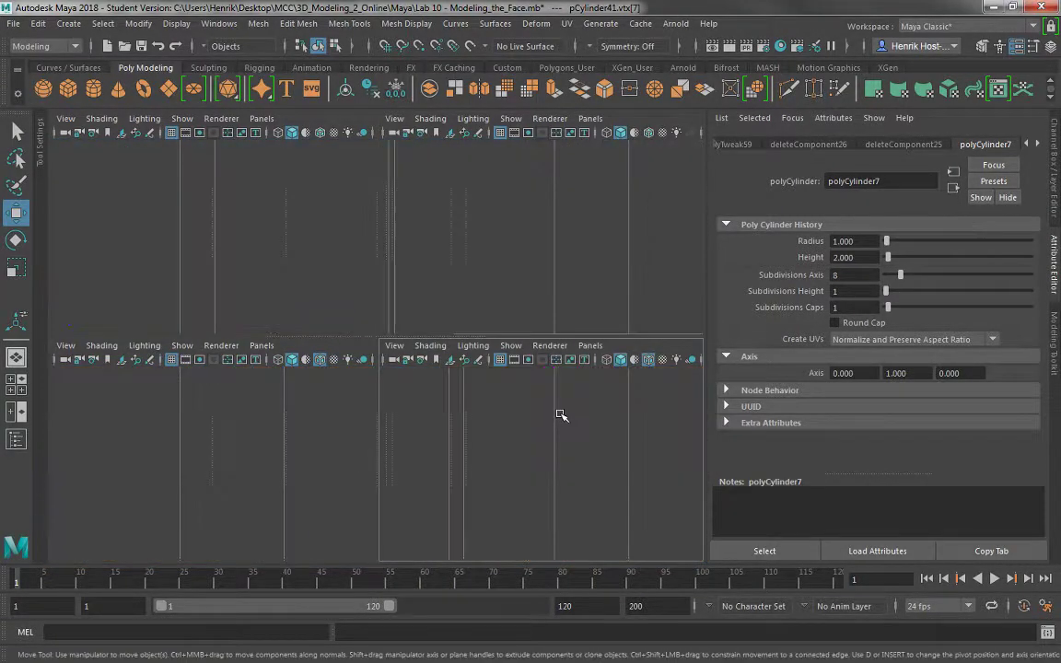
scroll(483, 419, up, 3)
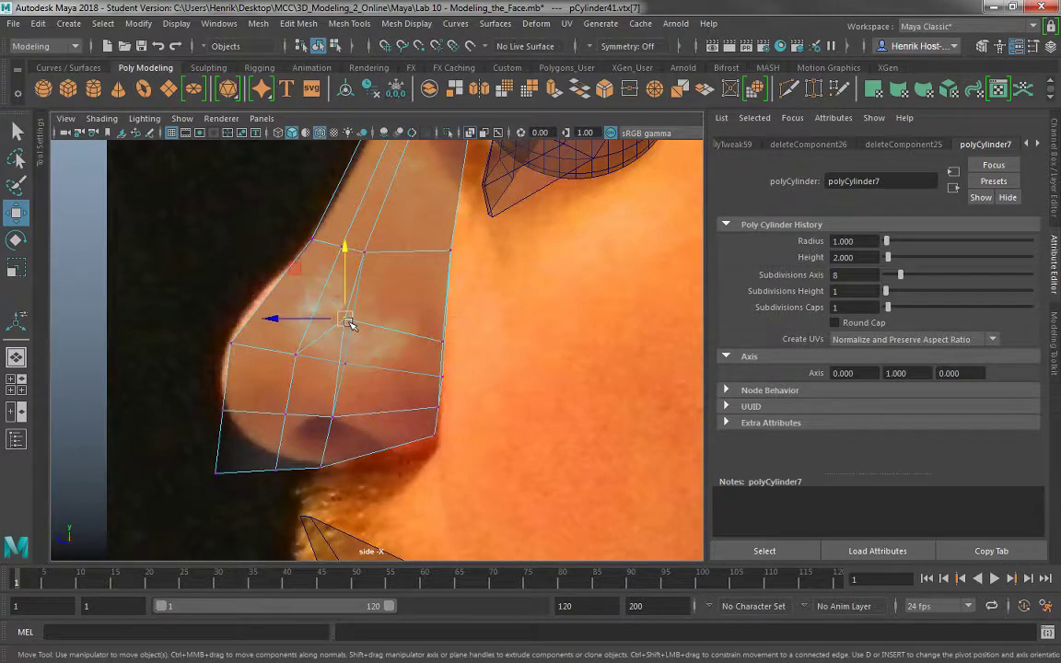
key(ctrl+z)
key(ctrl+z)
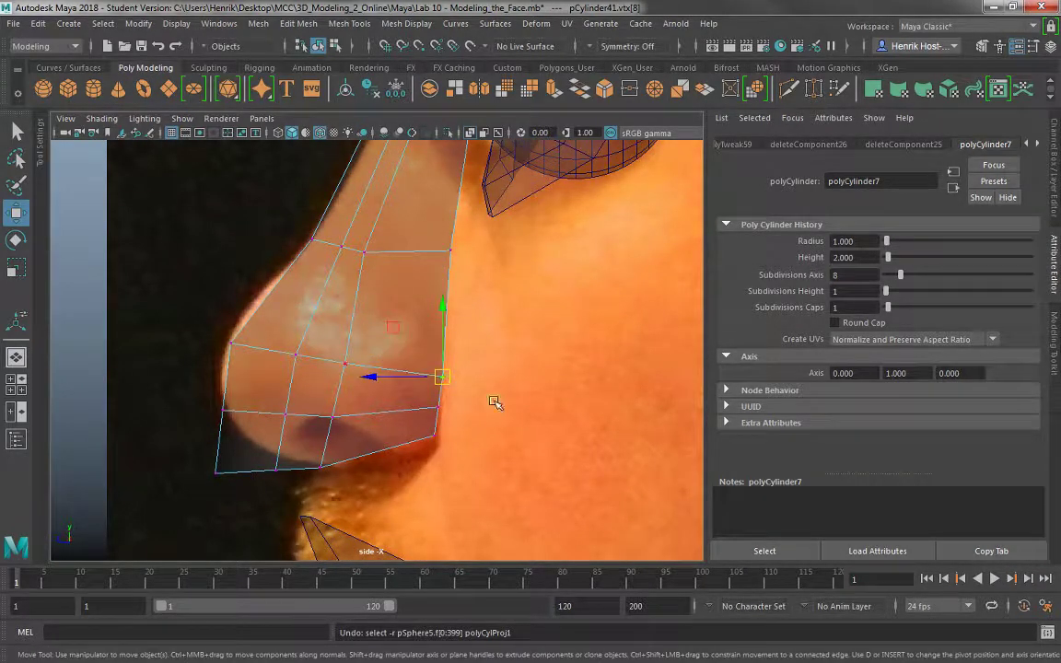
- Raise the nostril wing's upper rear vertices in the side view, and move the upper and lower middle vertices up and back
drag(443, 375, 444, 345)
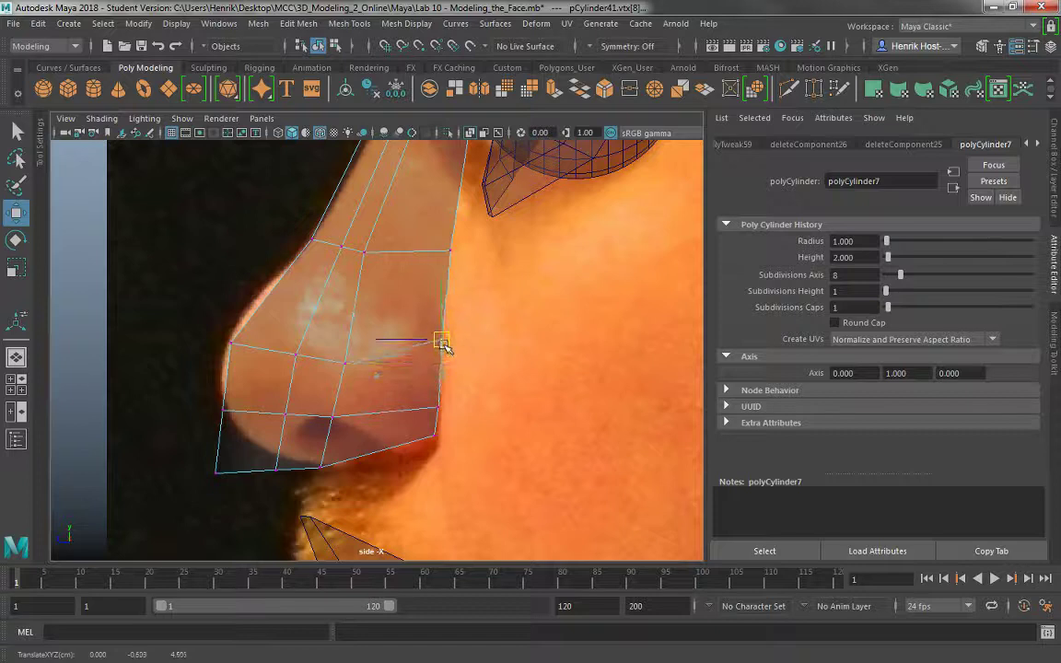
drag(346, 364, 385, 319)
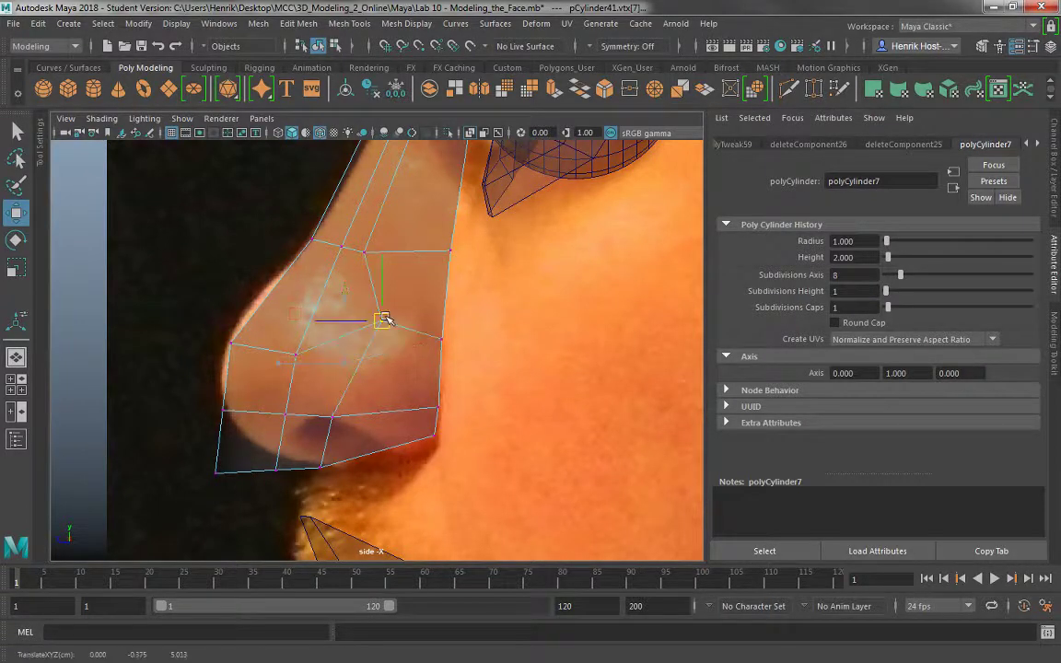
click(333, 412)
drag(334, 412, 366, 390)
click(313, 458)
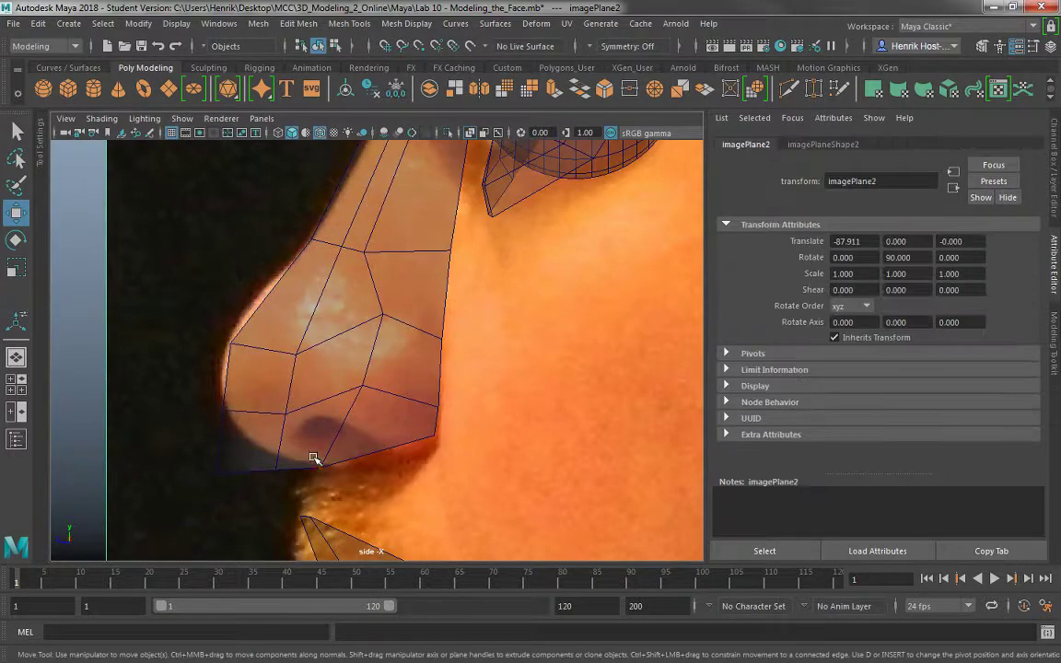
- Move the front vertices of the nostril wing's upper row slightly up and back in the side view
click(356, 355)
right_drag(355, 356, 304, 221)
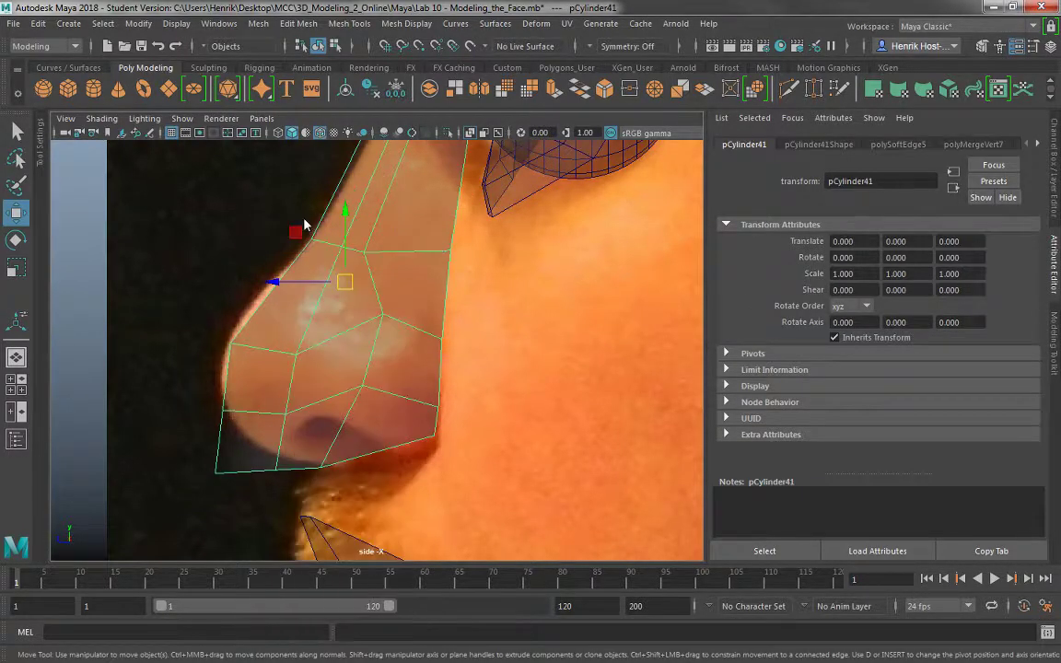
click(311, 366)
drag(297, 353, 310, 335)
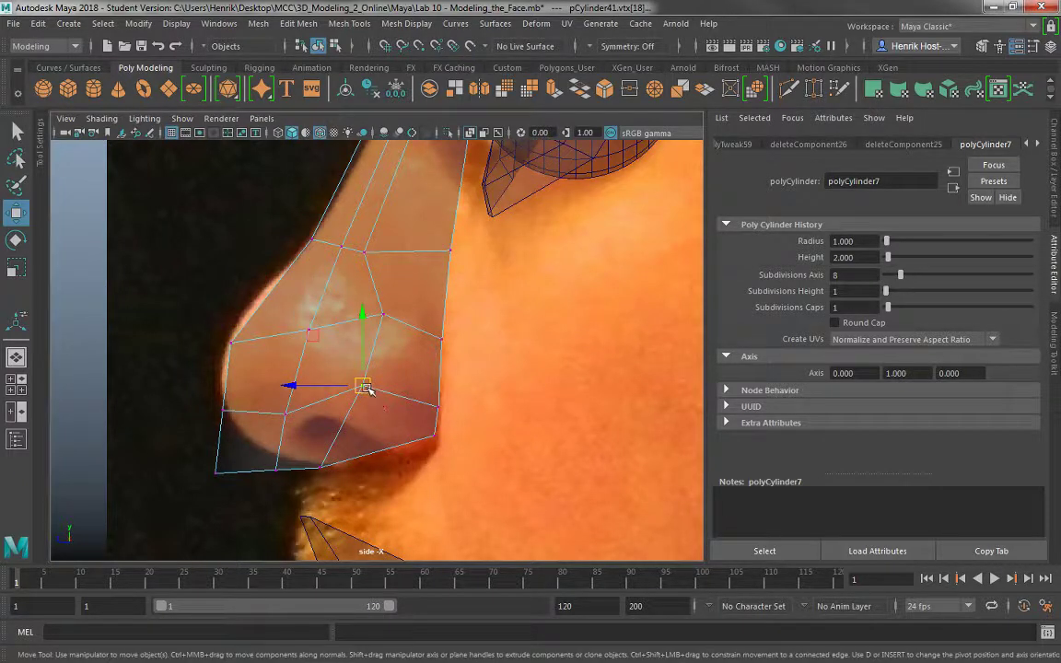
- Raise the two middle vertices of the nostril wing's lower row in the side view, nudging the front one slightly back
mouse_move(365, 387)
mouse_down()
mouse_move(346, 416)
mouse_move(362, 384)
mouse_up()
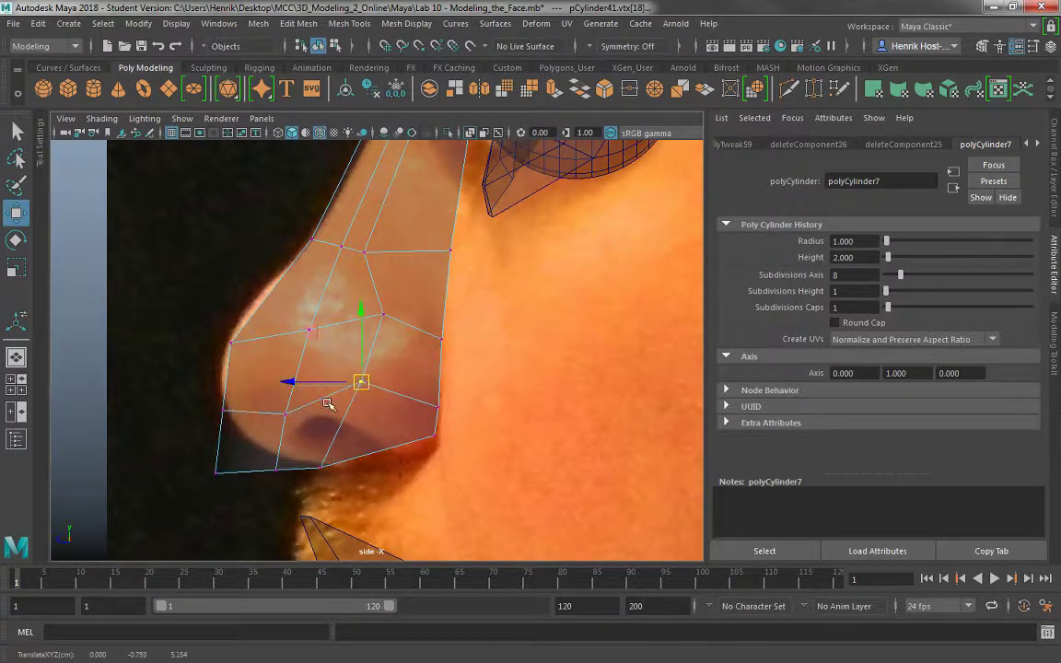
drag(273, 398, 301, 430)
drag(287, 414, 296, 399)
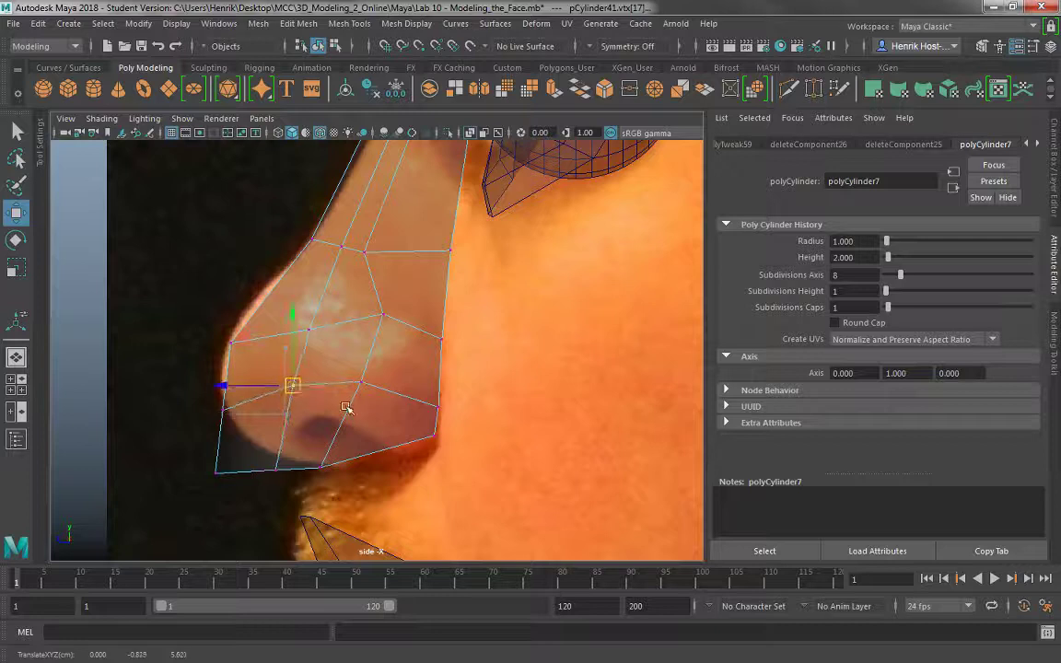
- Move the front vertices along the nose's underside and tip onto the reference profile in the side view
drag(253, 452, 279, 462)
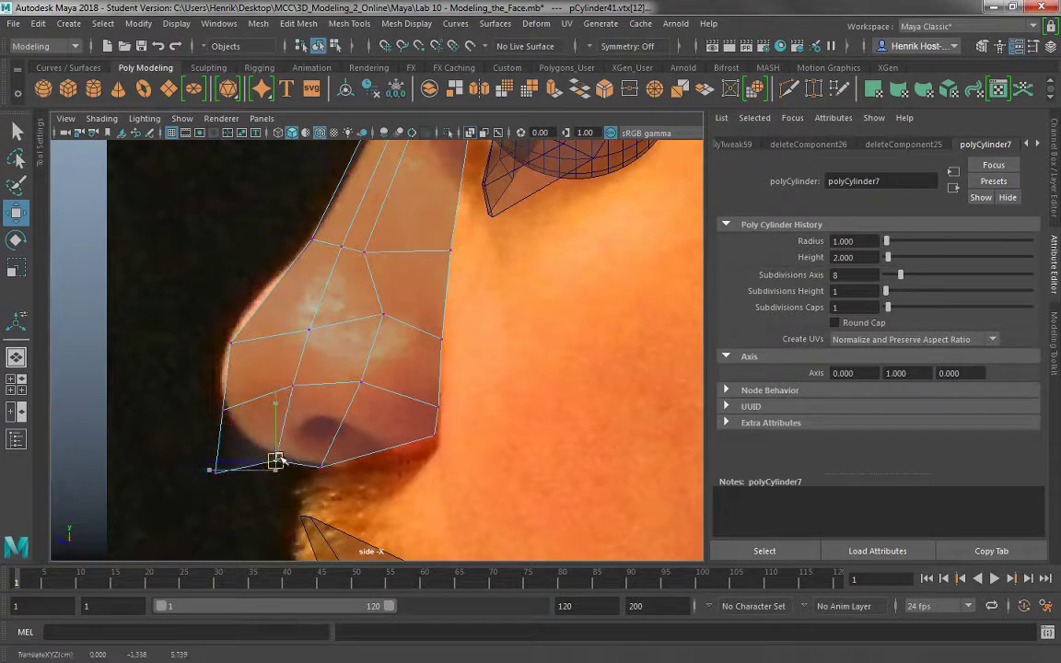
drag(212, 457, 233, 449)
key(ctrl+z)
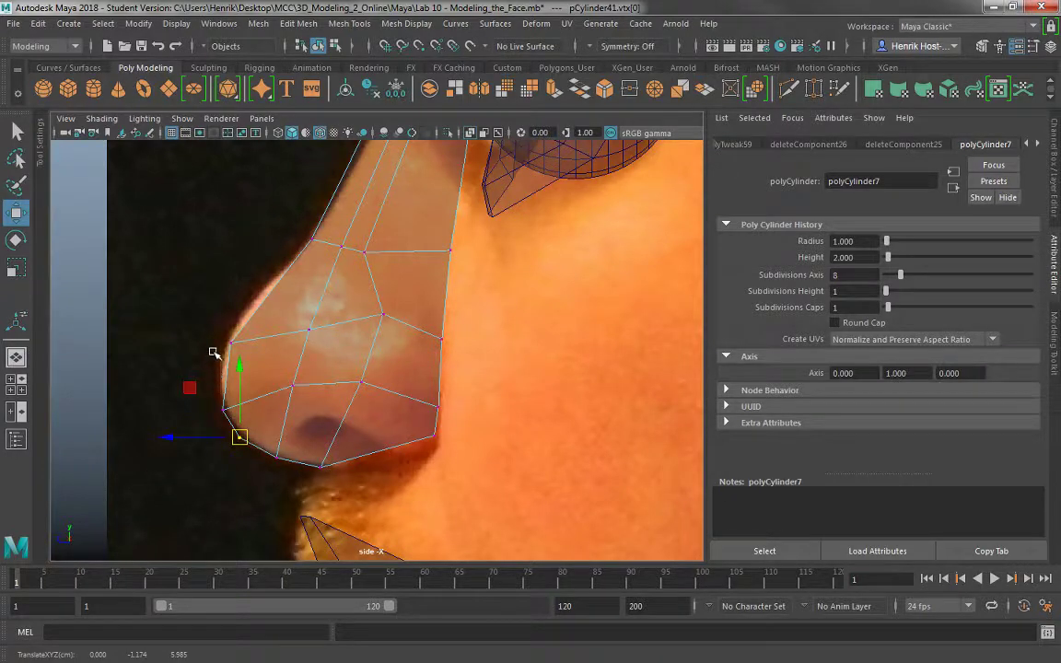
click(247, 359)
right_drag(261, 367, 201, 208)
click(251, 354)
drag(231, 344, 227, 341)
- Move the nostril wing's upper middle vertex slightly forward and the middle vertex in the row above it backward
drag(279, 219, 323, 261)
alt+middle_drag(335, 367, 282, 420)
click(328, 364)
drag(332, 366, 322, 369)
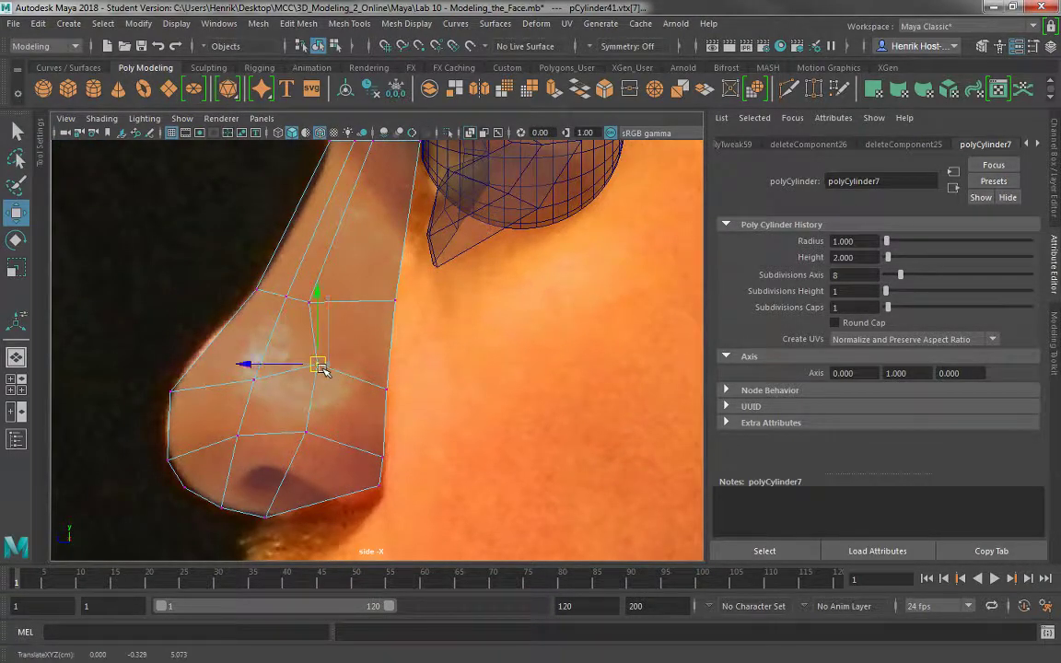
click(303, 299)
drag(244, 302, 267, 306)
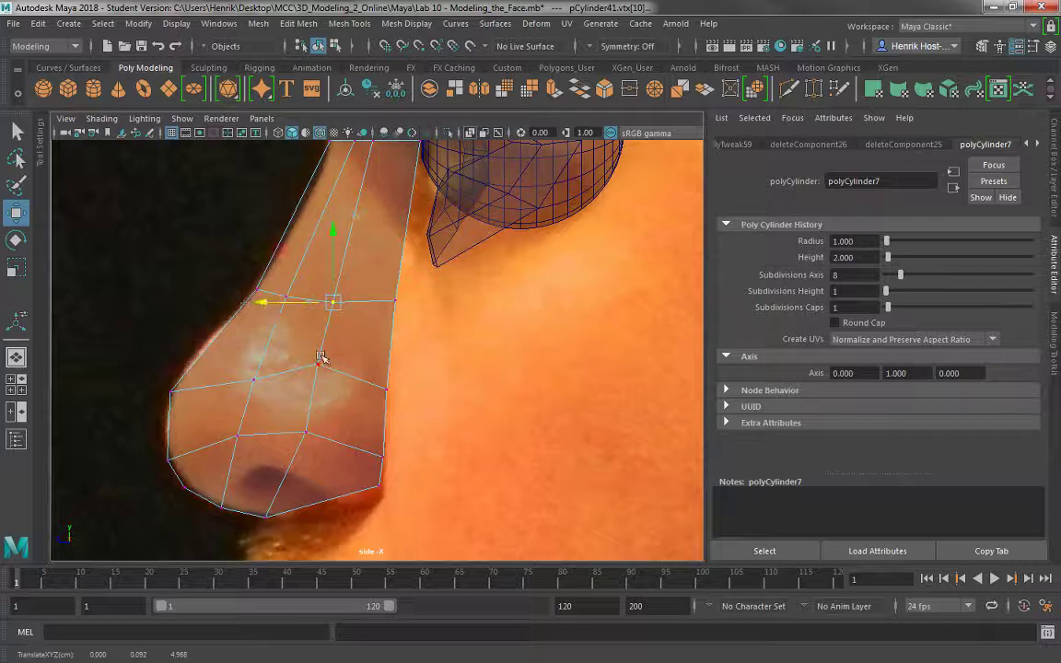
- Extrude the four outer side faces of one nostril wing and pull them outward along the X axis
right_drag(310, 226, 315, 269)
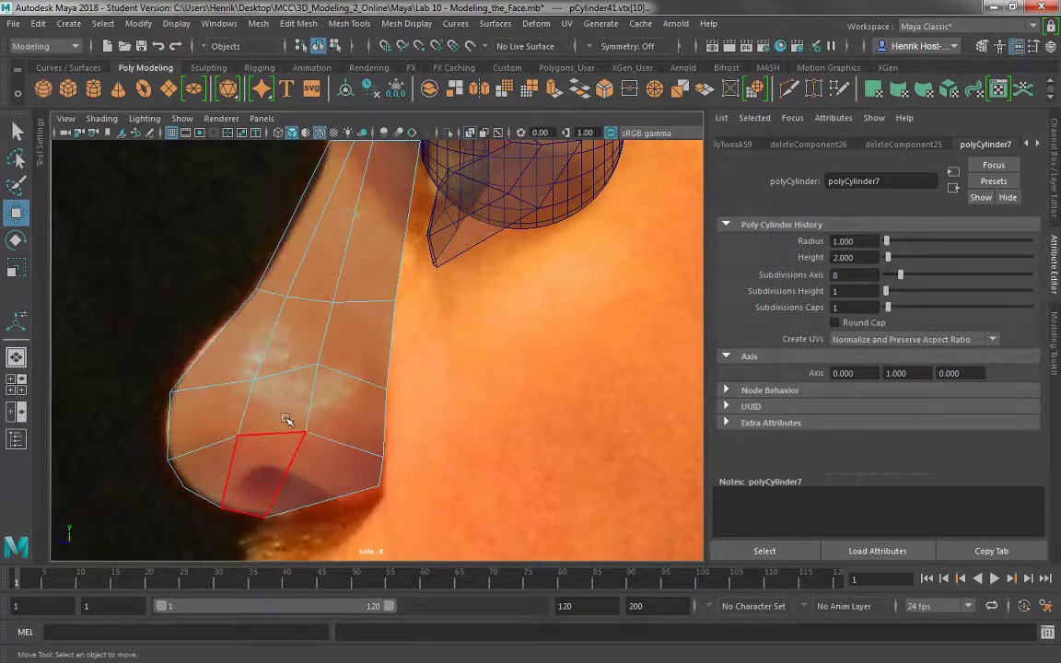
click(284, 415)
shift+click(278, 462)
shift+click(329, 453)
shift+click(334, 427)
alt+drag(289, 467, 333, 473)
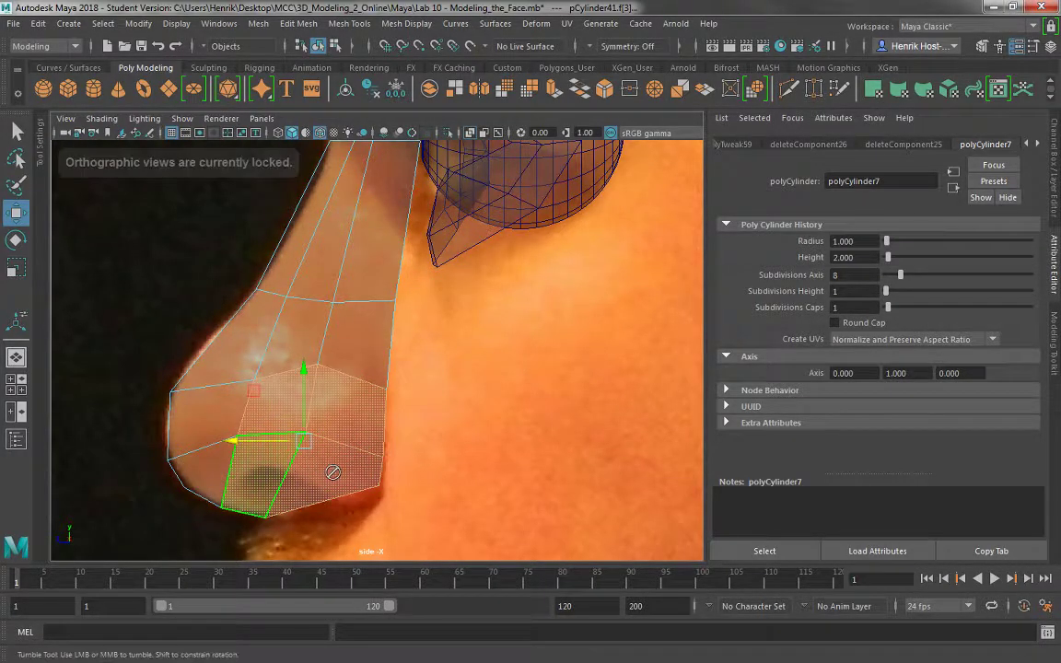
key(space)
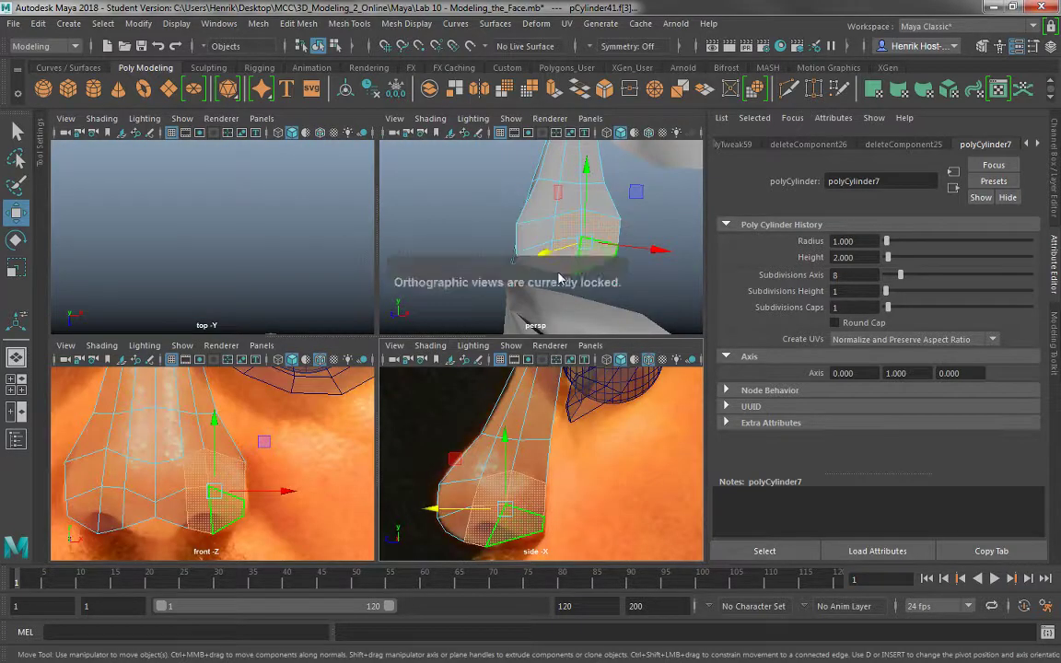
mouse_move(559, 278)
alt+mouse_down()
mouse_move(516, 263)
mouse_move(524, 266)
mouse_move(504, 276)
mouse_move(565, 291)
mouse_move(548, 281)
mouse_move(552, 258)
alt+mouse_up()
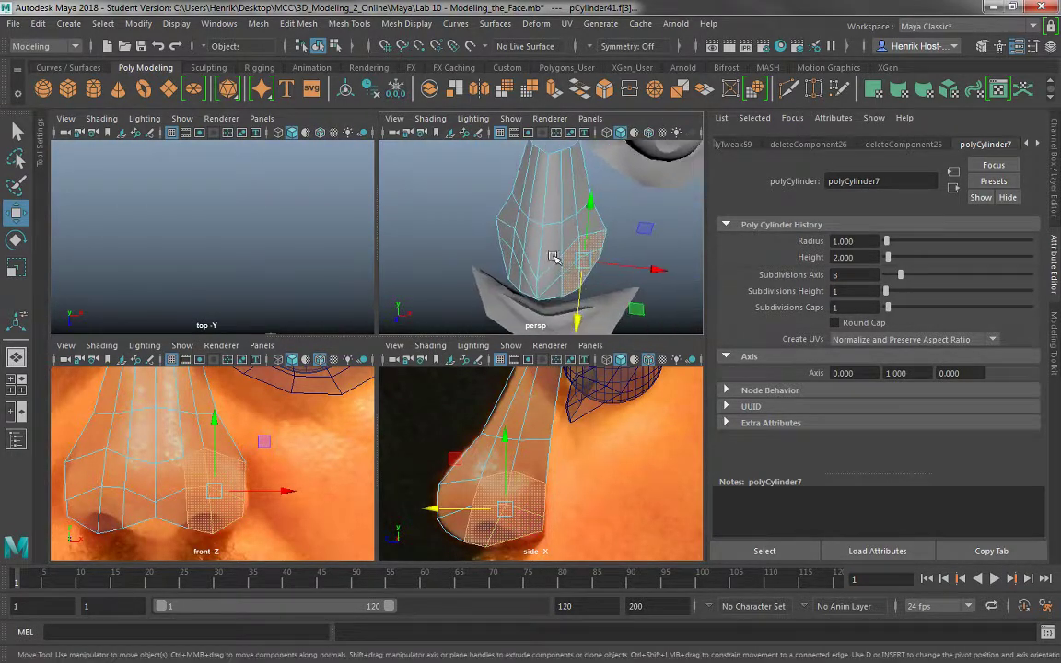
click(573, 206)
key(ctrl+e)
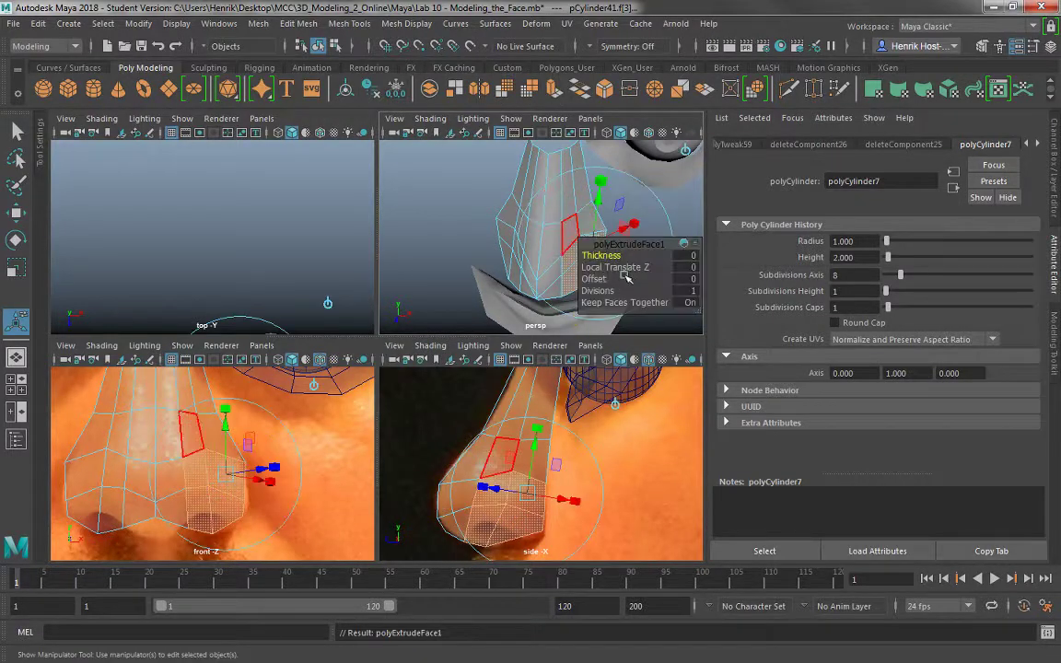
key(w)
drag(651, 272, 661, 279)
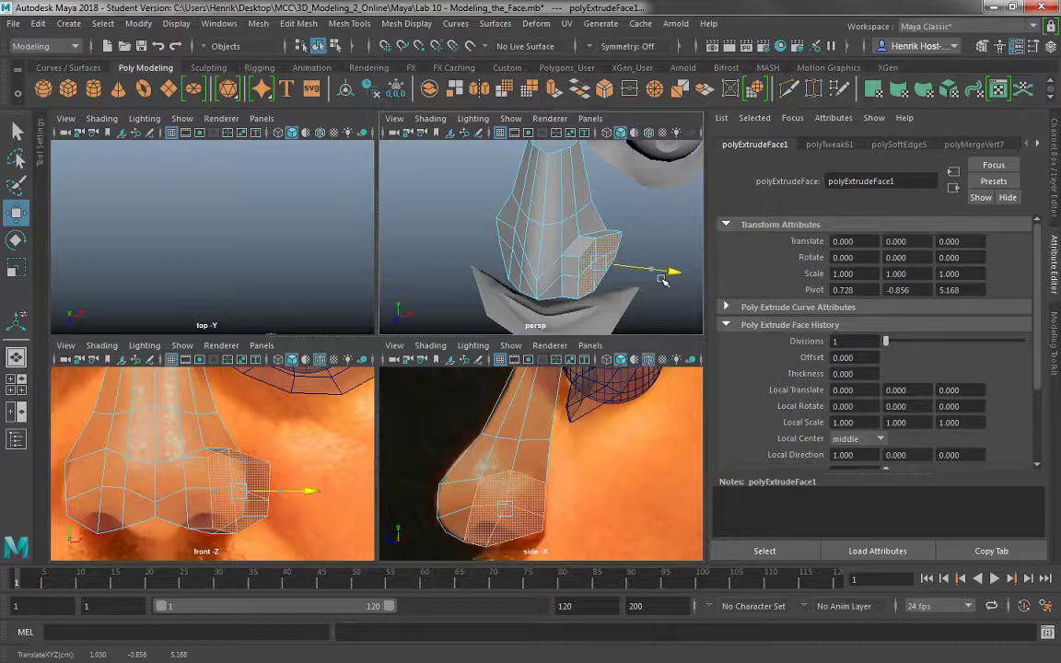
- Return the nose to object mode and soften its edges
alt+drag(590, 275, 568, 209)
alt+right_drag(568, 209, 558, 245)
alt+drag(558, 245, 532, 202)
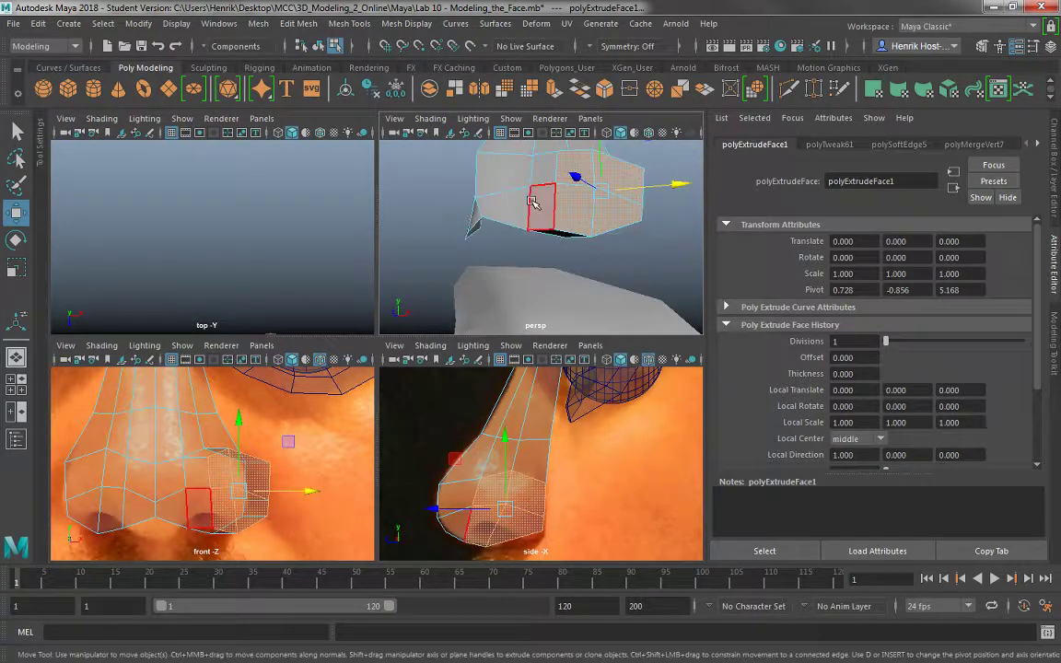
right_drag(532, 202, 626, 181)
shift+right_click(518, 174)
click(580, 261)
alt+drag(580, 261, 615, 313)
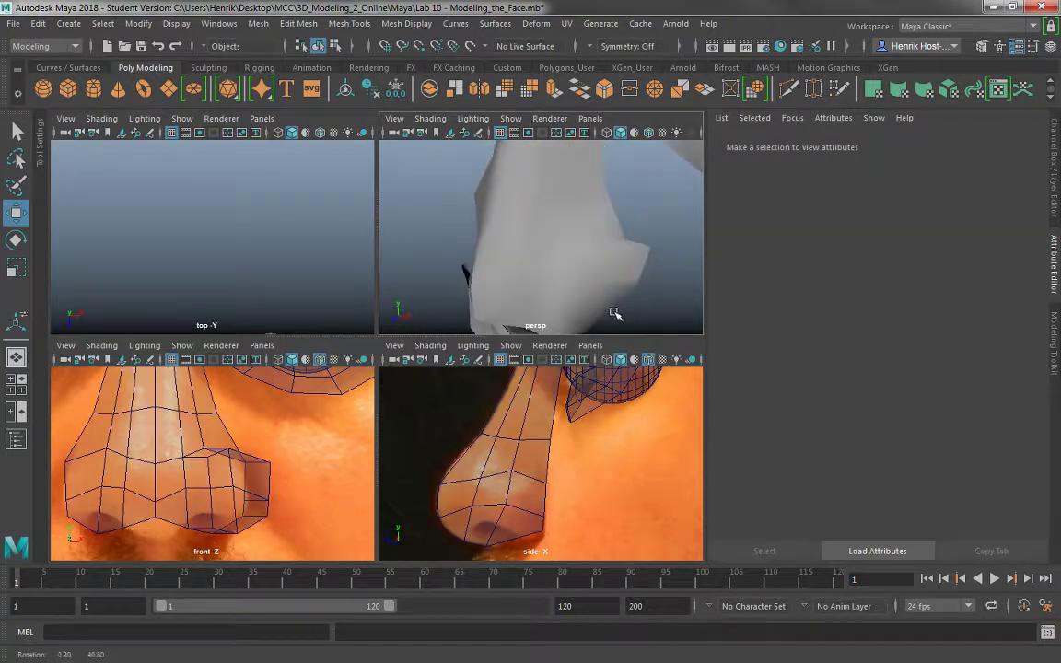
- Bridge the rearmost pair of opposite bottom edges across the nose's underside with 1 division
click(533, 261)
alt+drag(533, 261, 587, 236)
right_drag(567, 214, 565, 191)
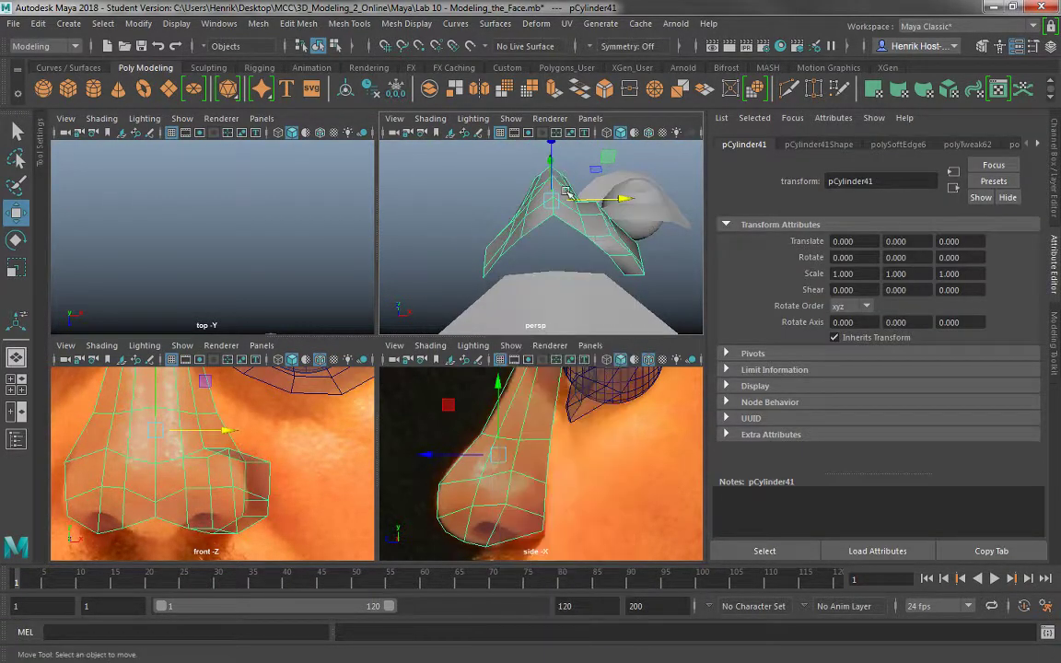
alt+drag(568, 194, 539, 259)
click(612, 270)
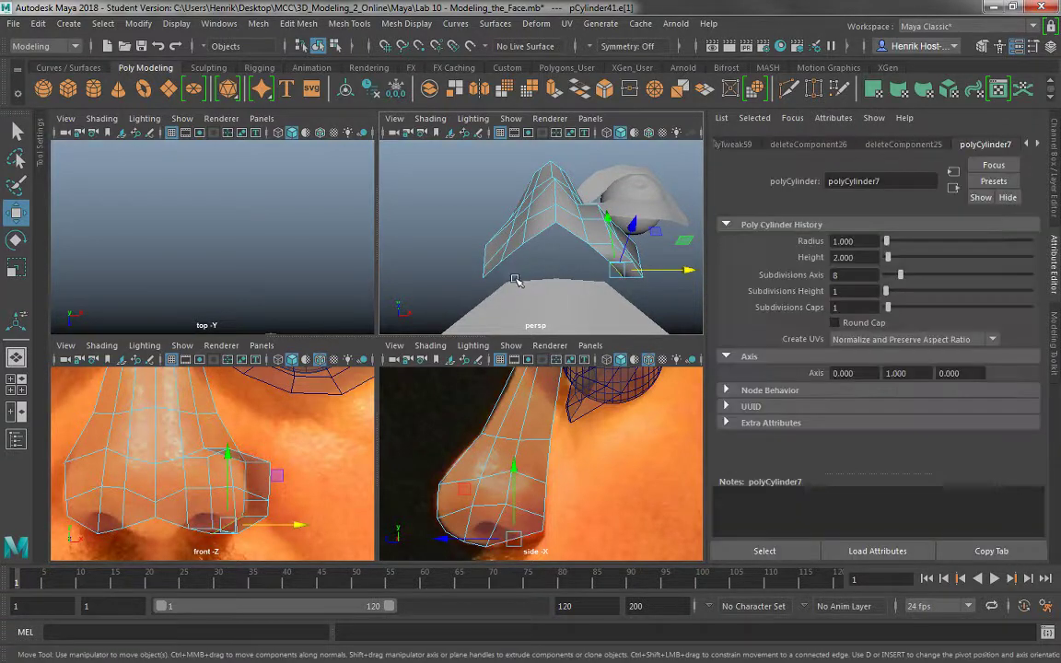
click(497, 261)
shift+right_click(498, 246)
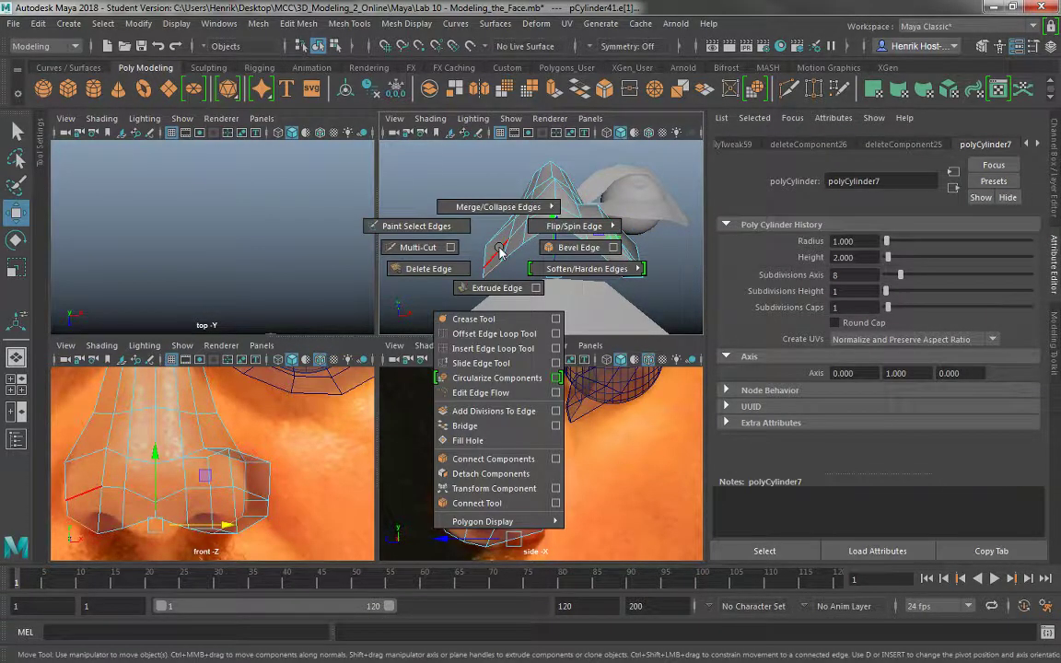
click(507, 244)
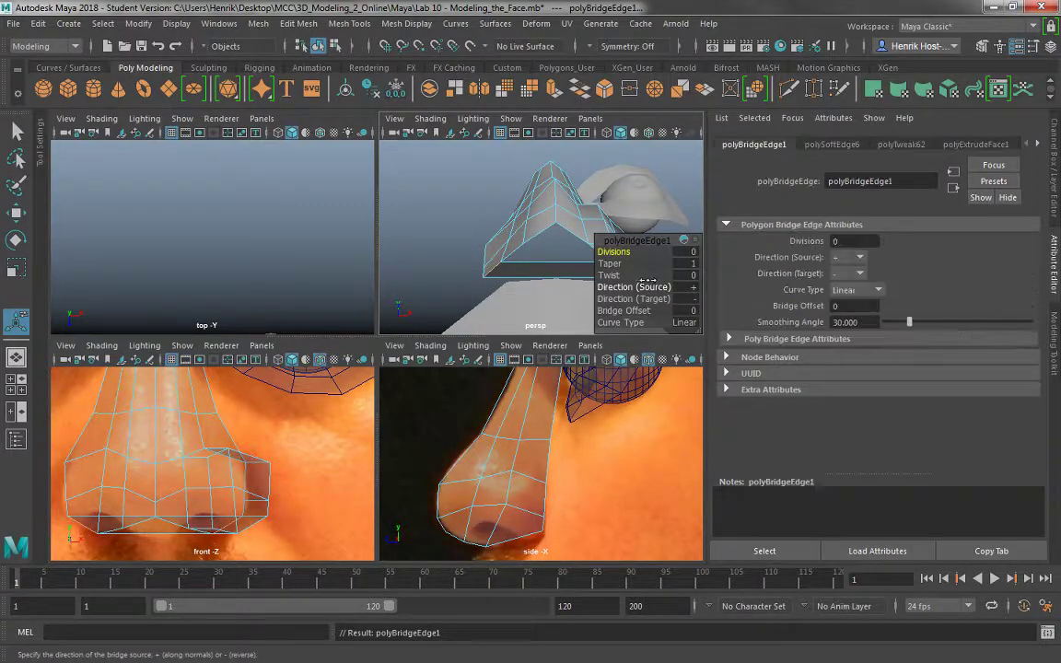
text(1)
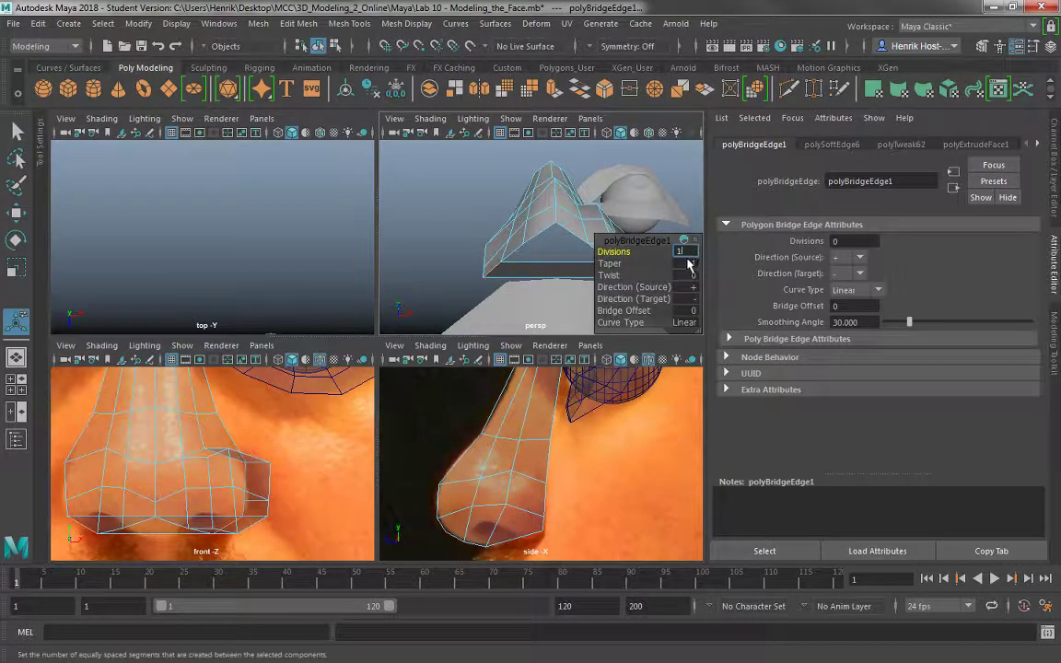
click(544, 255)
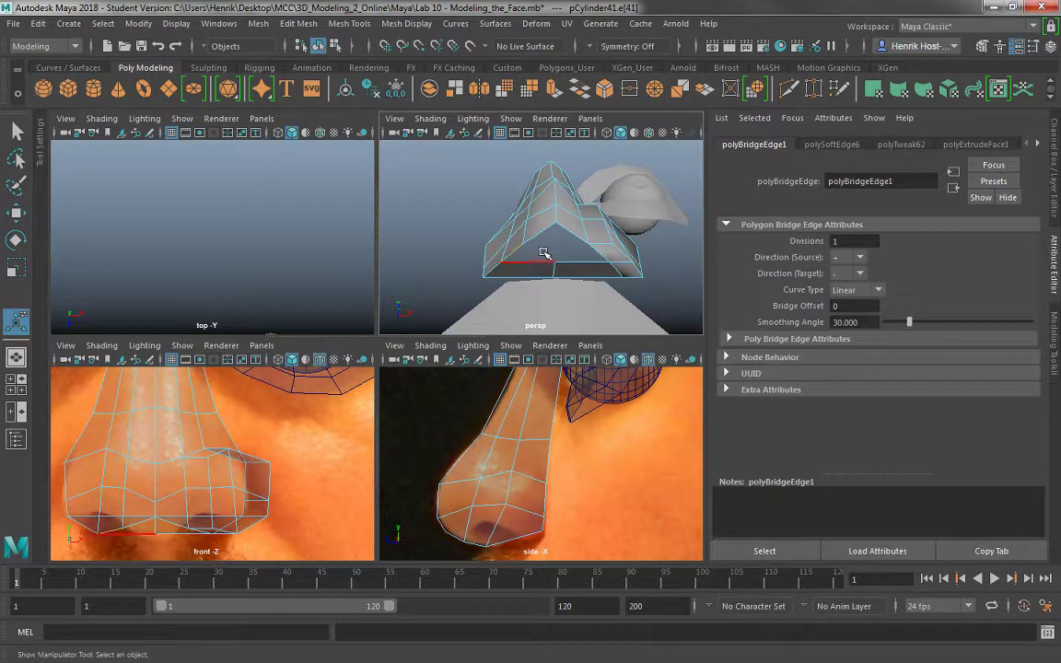
- Bridge the adjacent front pair of opposite bottom edges across the nose's underside with 1 division
alt+middle_drag(546, 252, 535, 254)
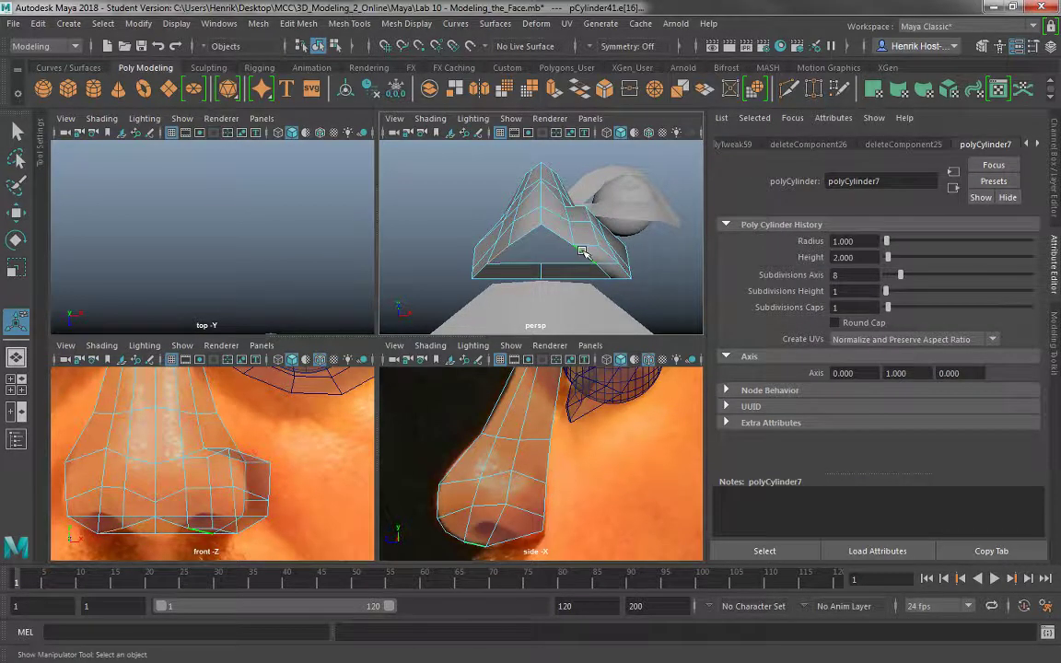
key(g)
click(680, 252)
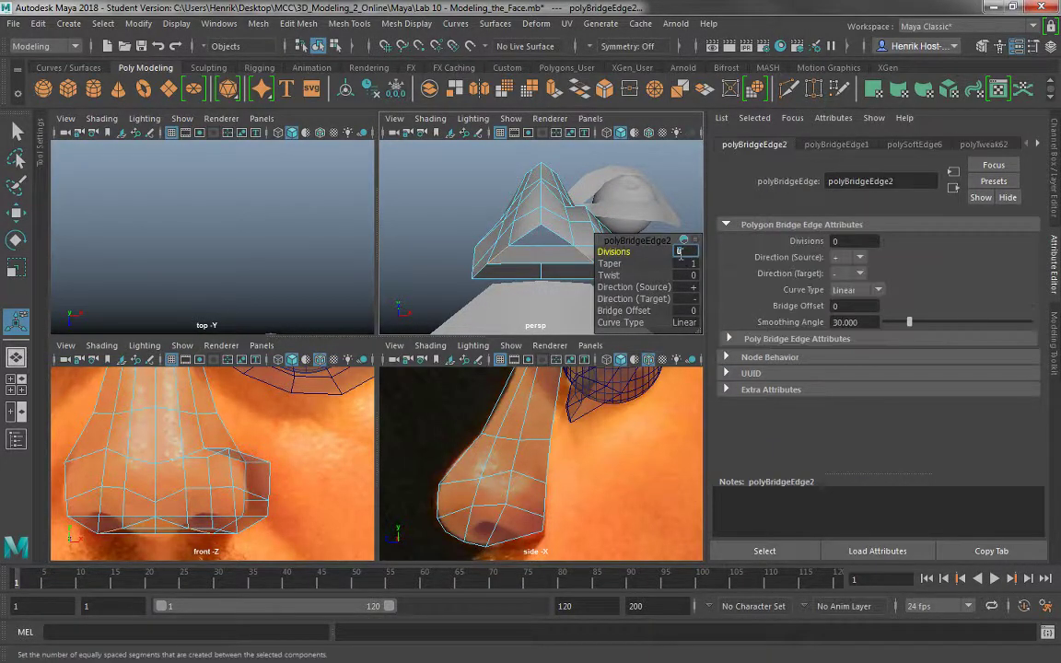
text(1)
key(Return)
- Merge the bridges' overlapping vertices and snap the front bridge's center vertex onto the center vertex beneath the nose tip
right_drag(545, 249, 603, 189)
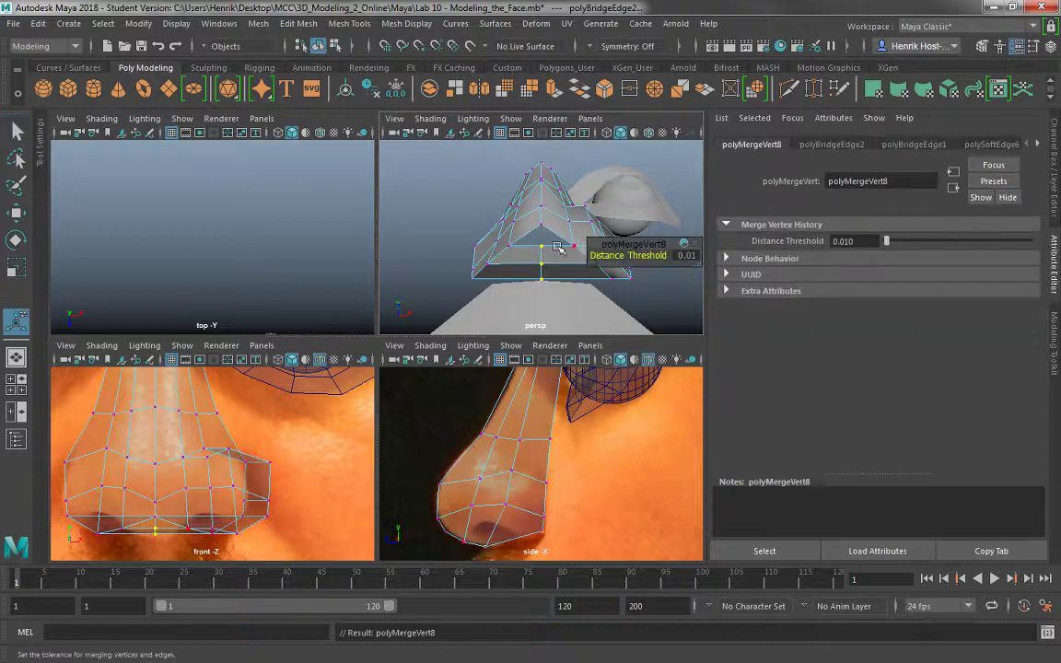
click(546, 251)
key(w)
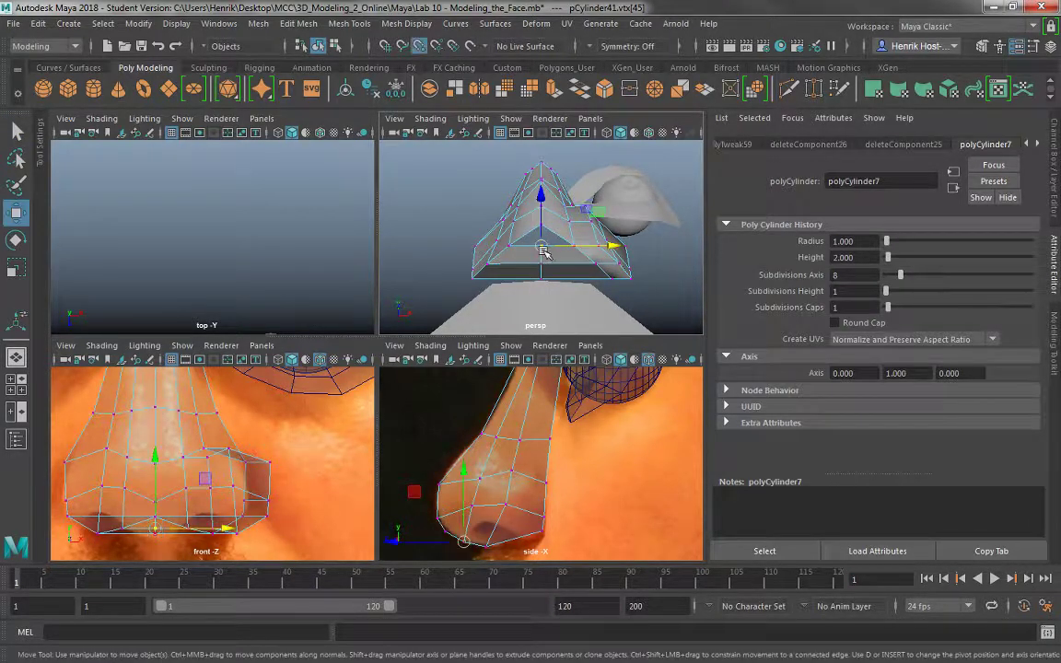
click(543, 228)
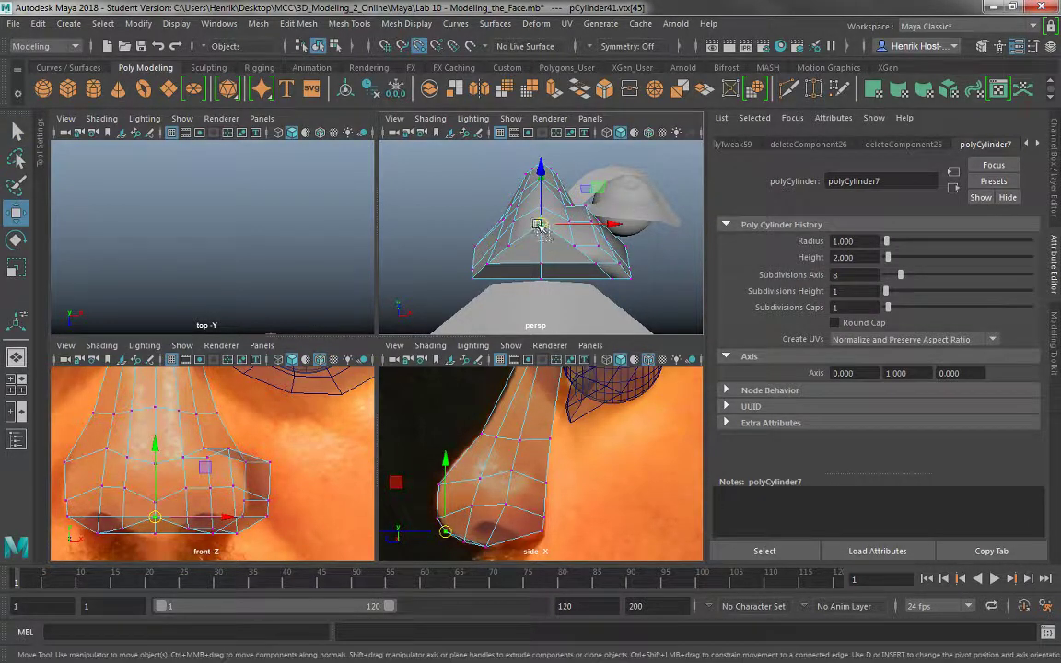
- Merge the snapped center vertices and soften the edges of the nose
shift+right_drag(553, 239, 639, 231)
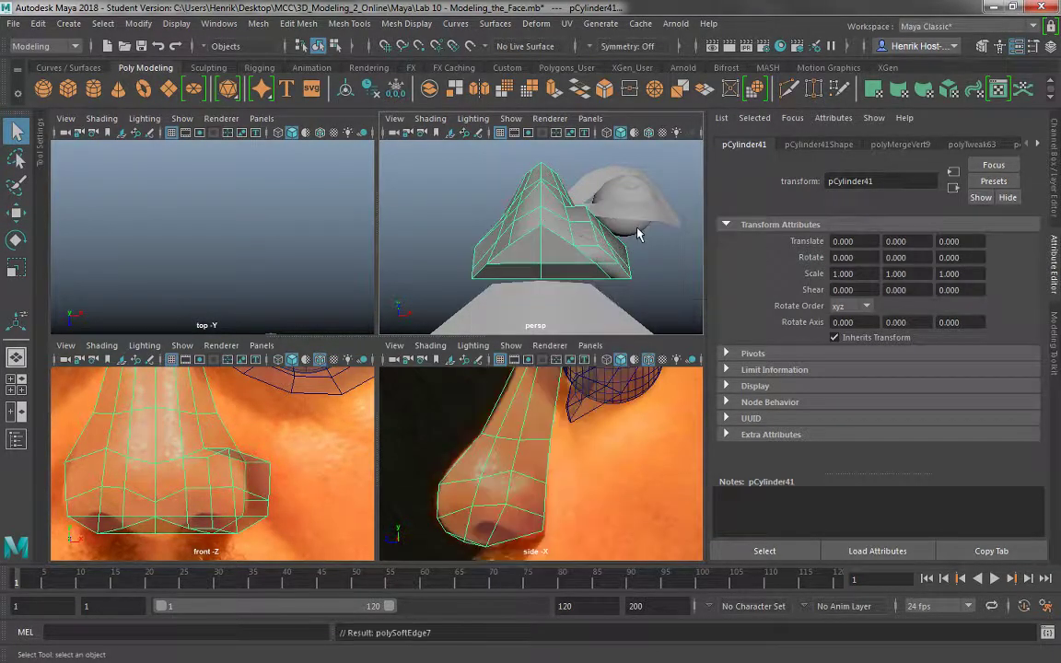
click(660, 155)
alt+drag(550, 247, 511, 301)
click(510, 248)
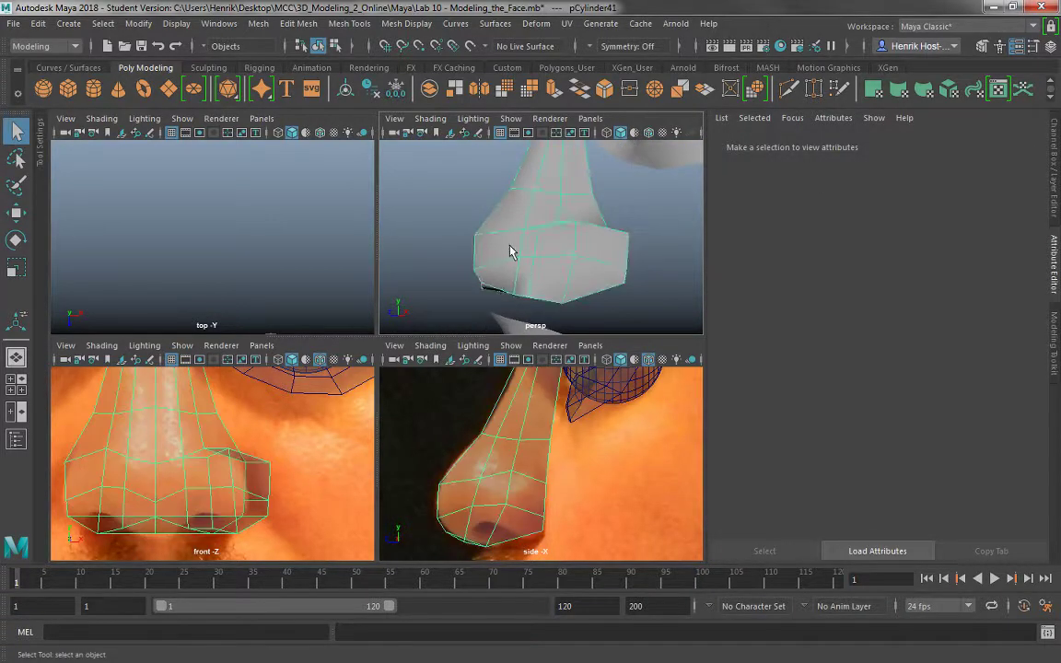
alt+drag(510, 247, 554, 272)
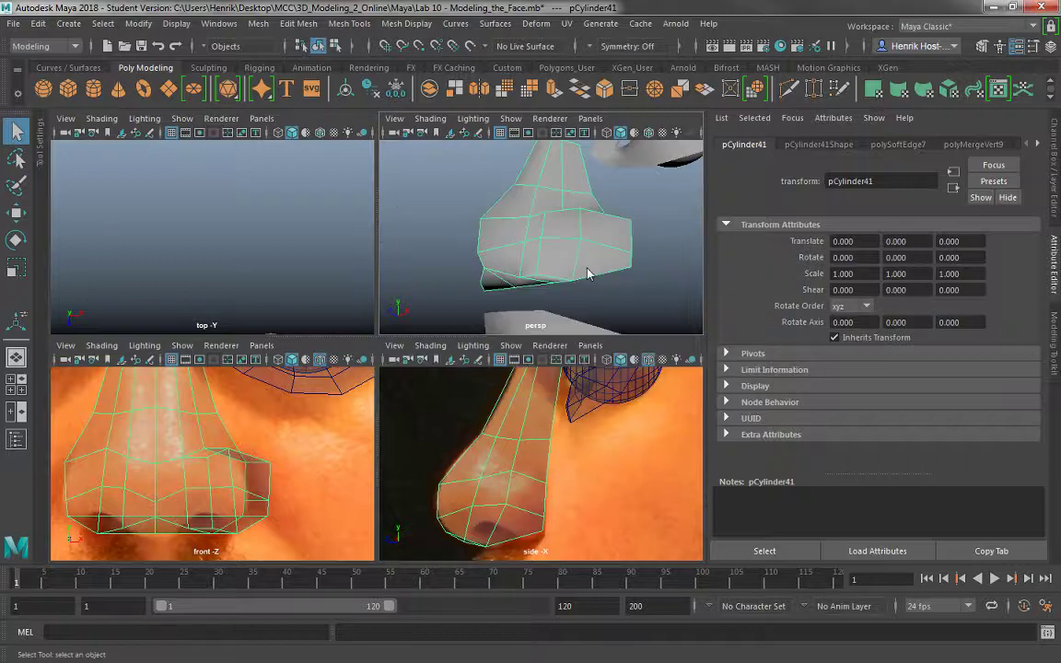
key(space)
key(space)
key(space)
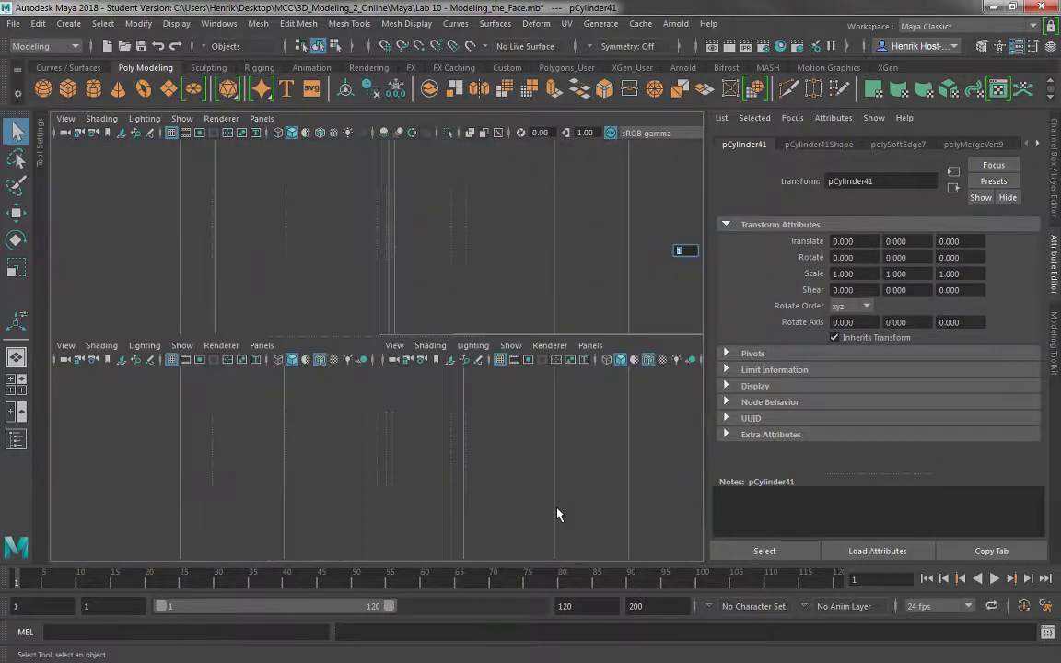
key(space)
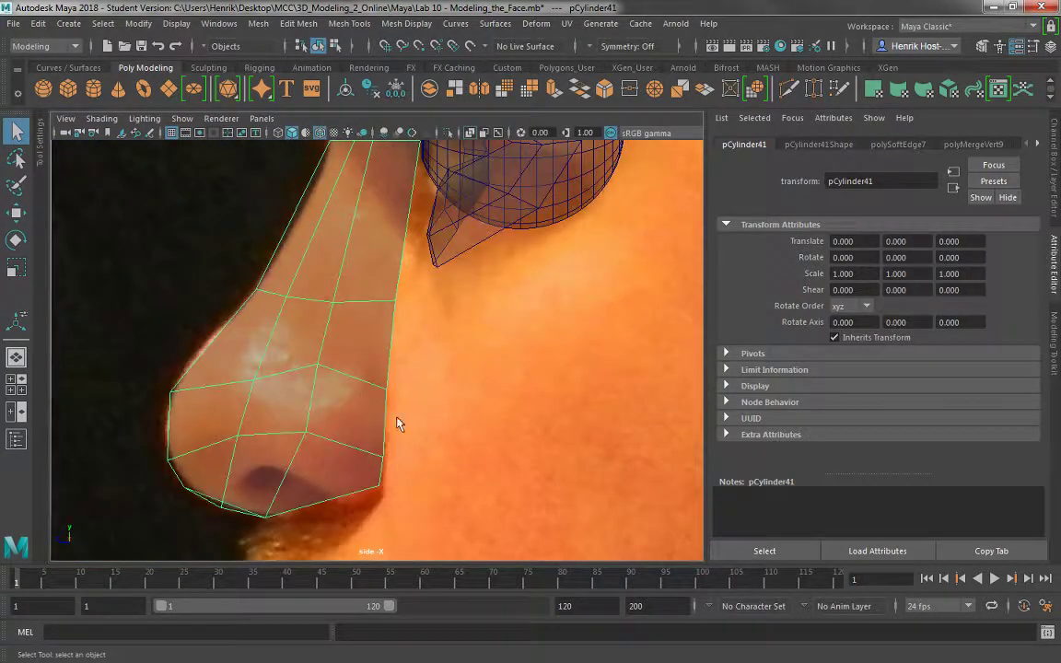
right_drag(285, 226, 204, 225)
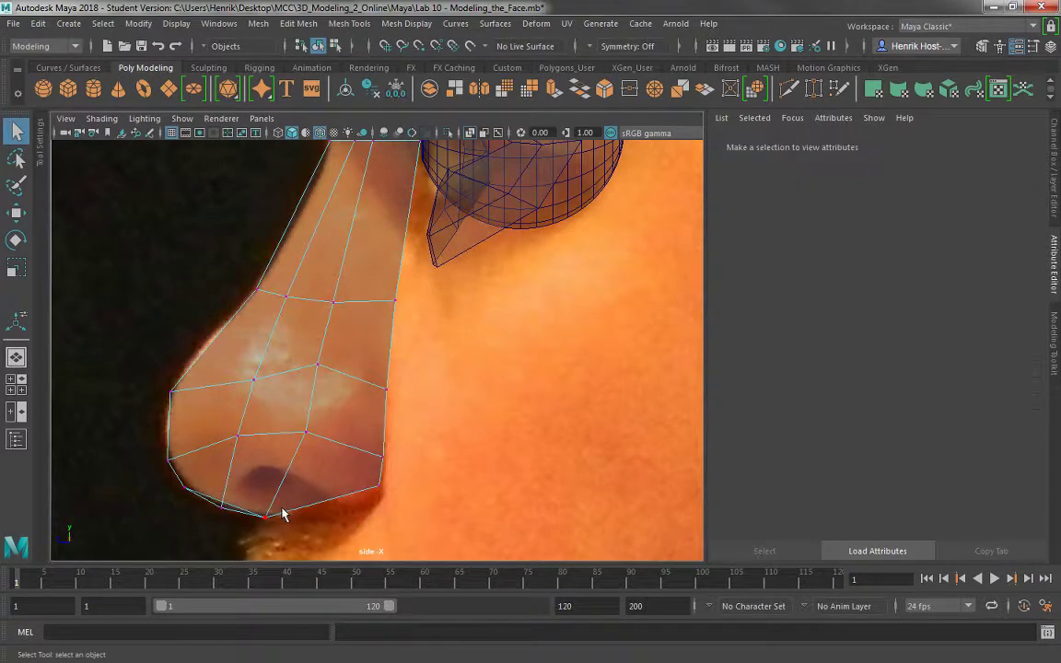
drag(271, 530, 273, 532)
key(space)
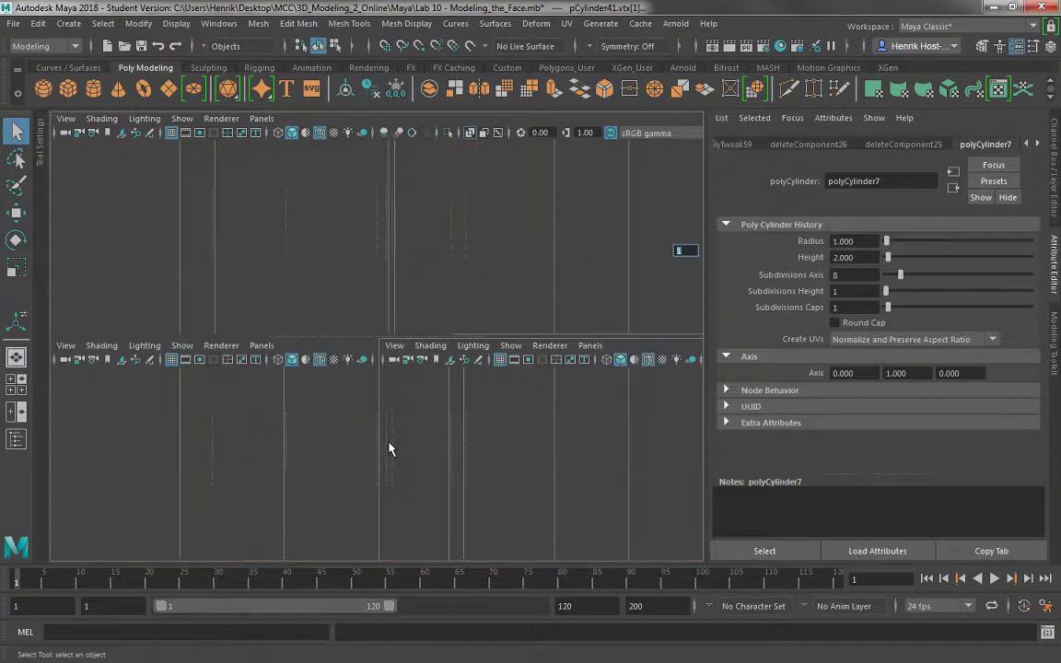
alt+drag(544, 294, 643, 283)
key(w)
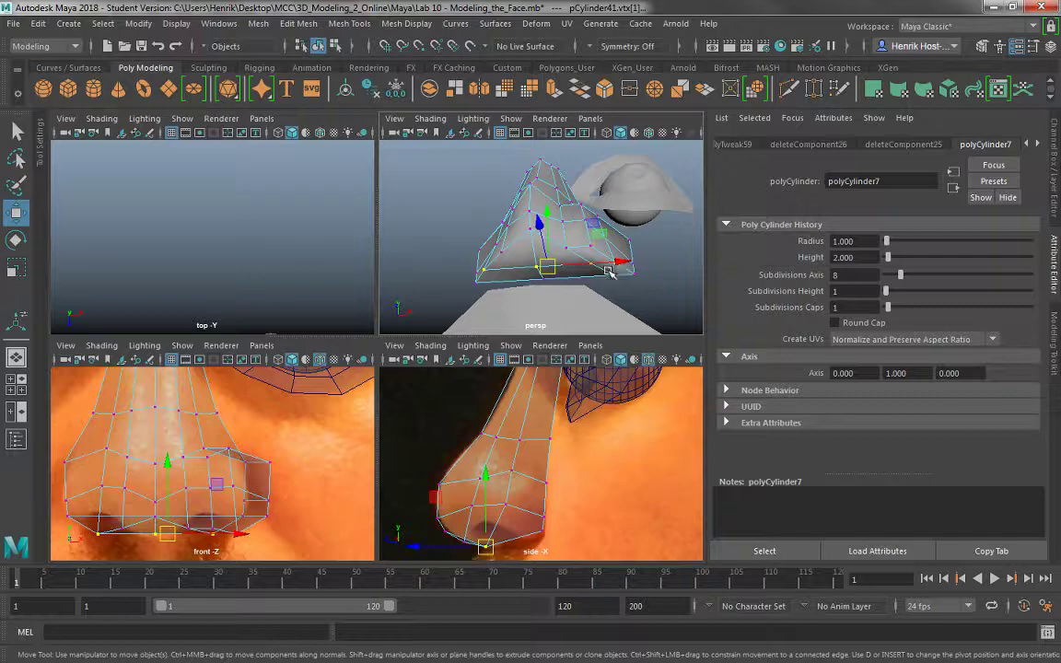
key(ctrl+z)
key(ctrl+z)
key(ctrl+z)
key(ctrl+z)
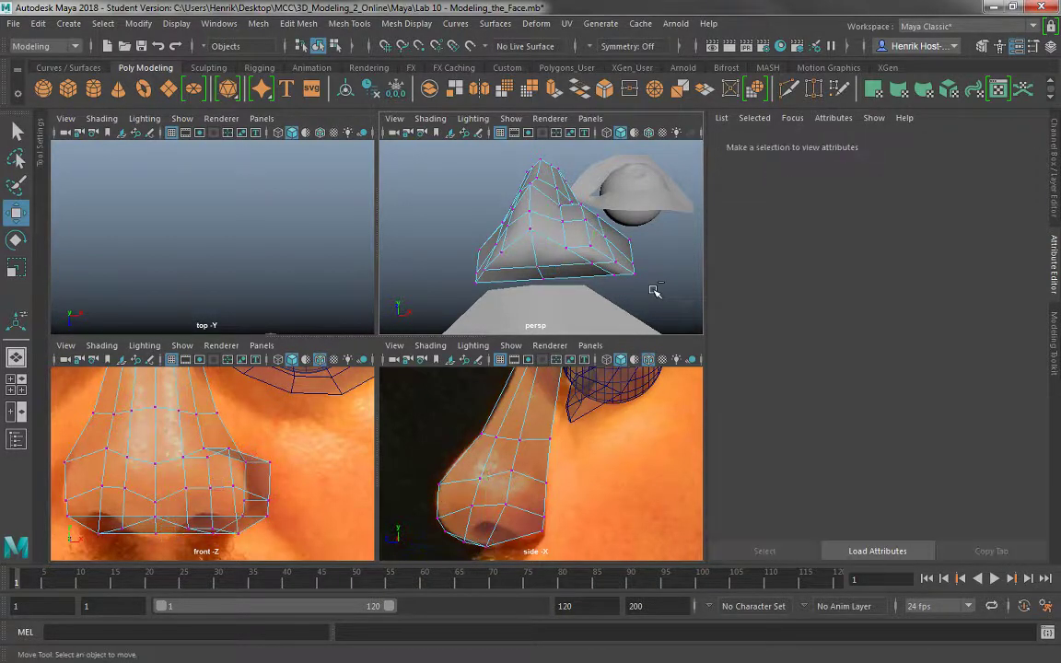
- Move the lower side vertex of the extruded nostril wing slightly outward, up and back
click(614, 267)
alt+drag(619, 218, 601, 192)
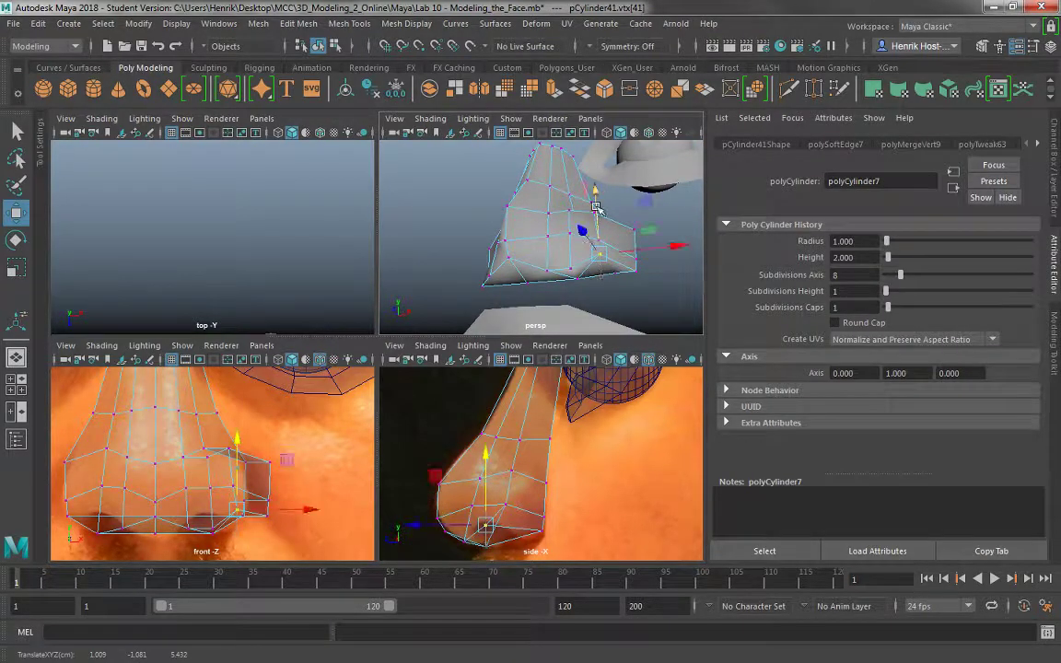
alt+drag(611, 277, 530, 262)
click(523, 274)
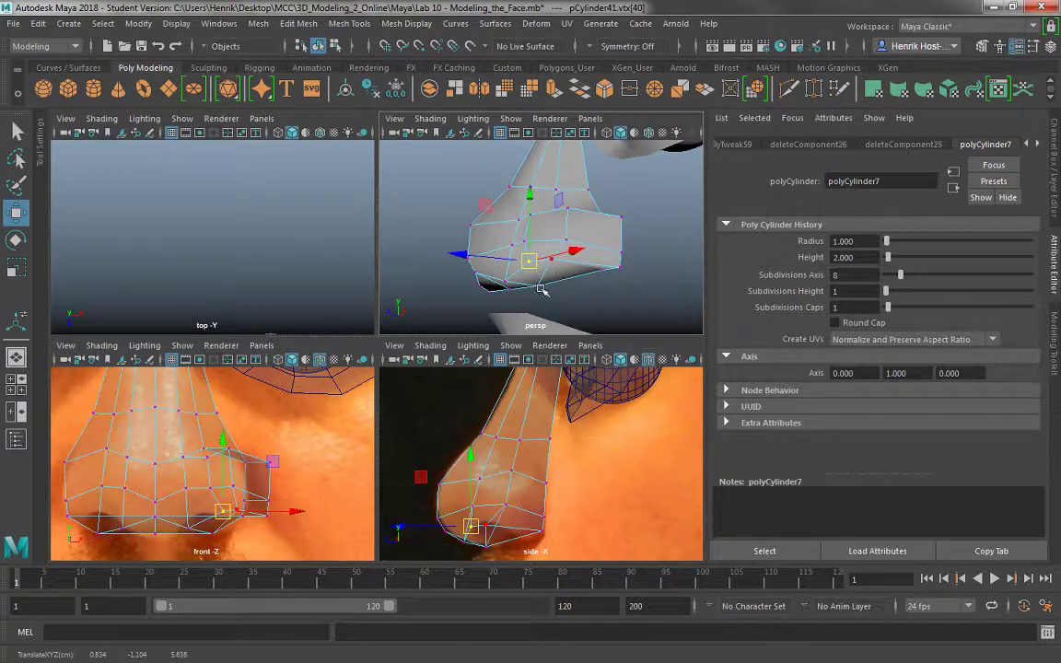
click(486, 526)
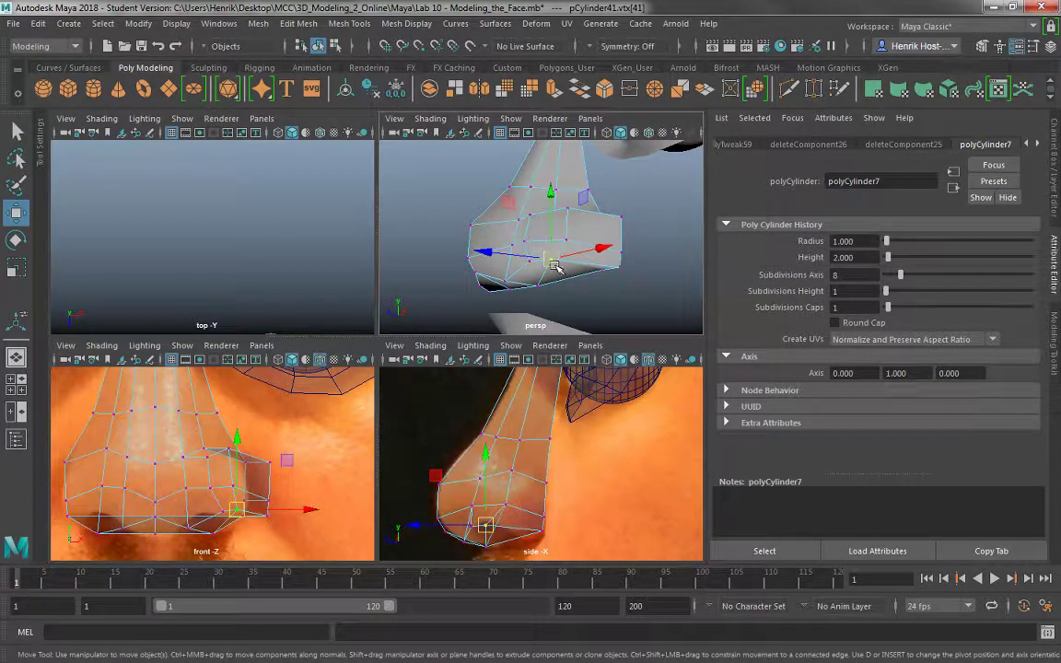
drag(555, 260, 564, 263)
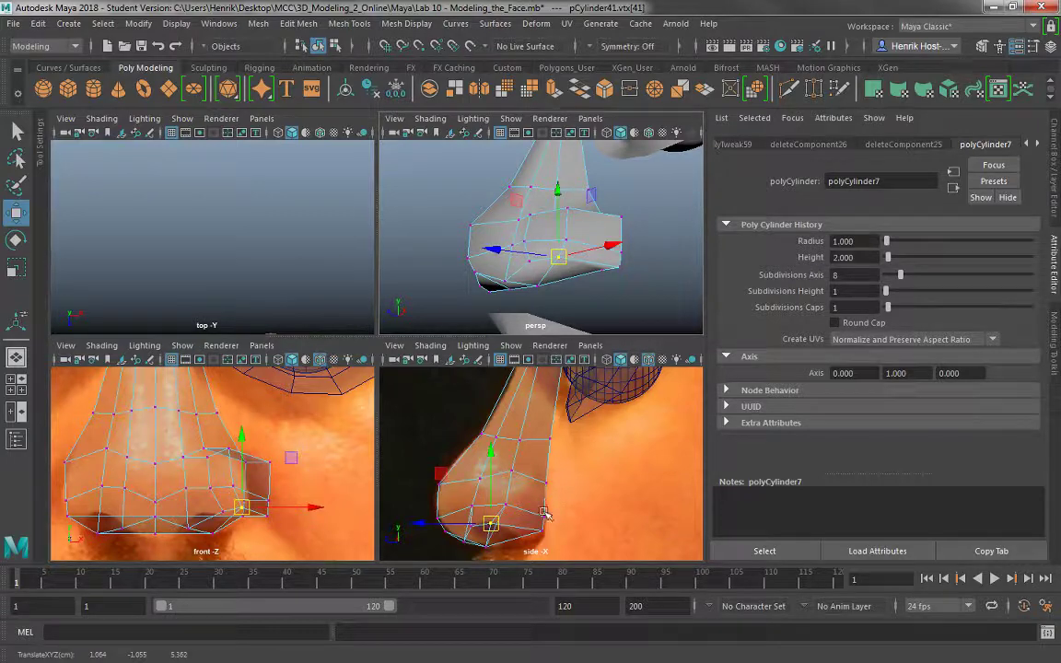
- Reposition the rear lower vertices on both sides of the nose to follow the reference outline in the side view
mouse_move(534, 533)
mouse_down()
mouse_move(523, 541)
mouse_move(546, 521)
mouse_move(547, 531)
mouse_up()
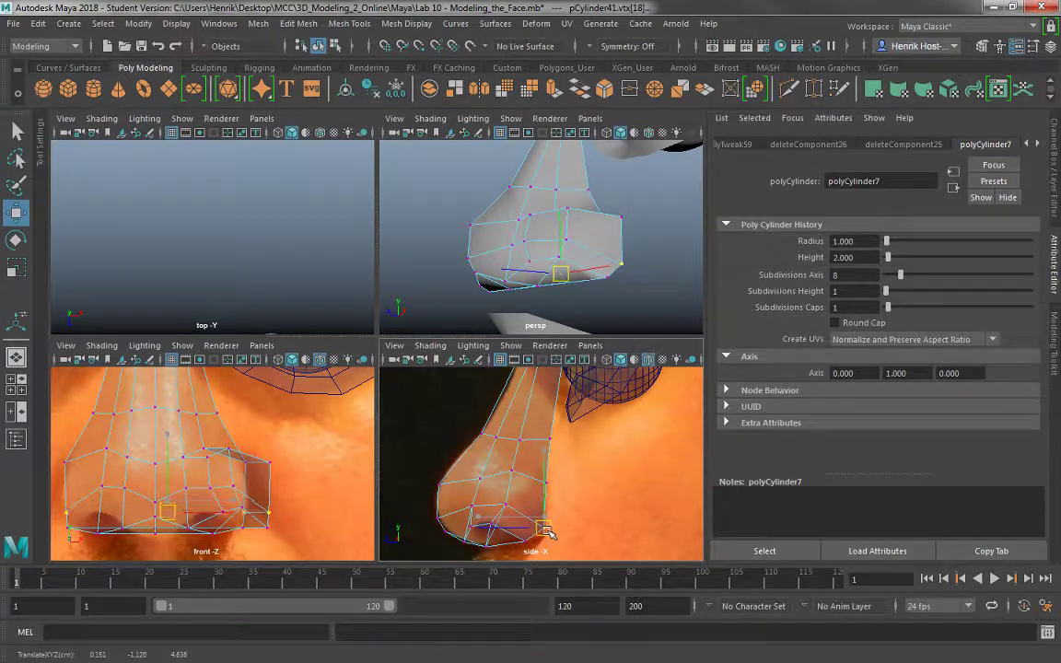
mouse_move(569, 296)
alt+mouse_down()
mouse_move(540, 277)
mouse_move(551, 306)
mouse_move(566, 280)
alt+mouse_up()
scroll(560, 305, up, 3)
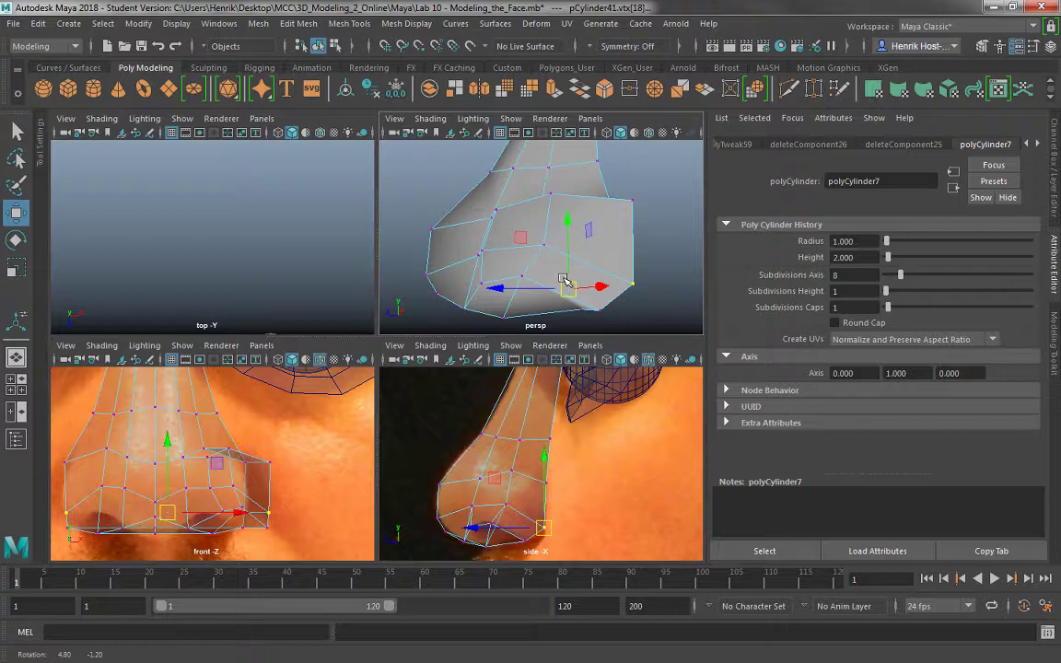
click(598, 305)
alt+drag(630, 311, 669, 284)
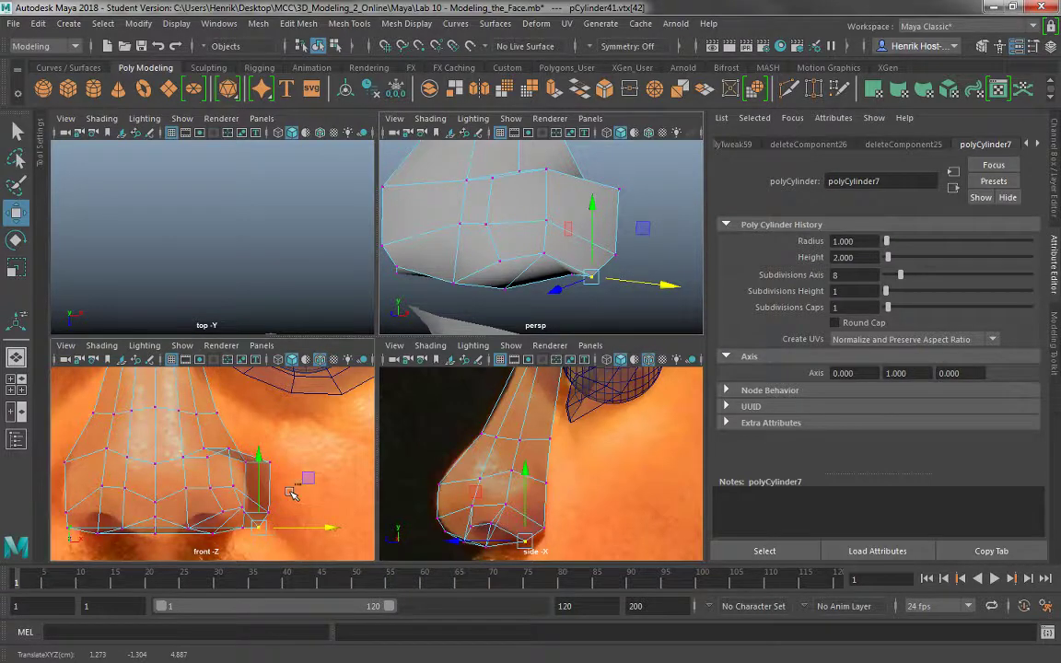
key(ctrl+z)
- Pull the upper rear vertex of the nostril wing inward and adjust the side vertices below it sideways
alt+drag(552, 236, 595, 243)
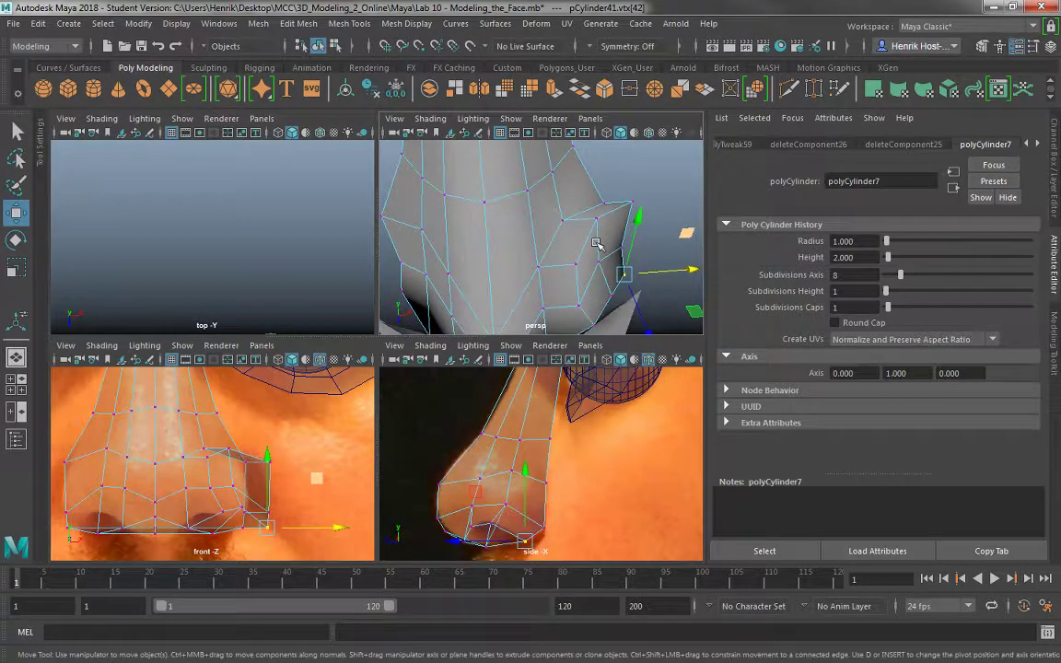
click(628, 205)
drag(697, 199, 677, 198)
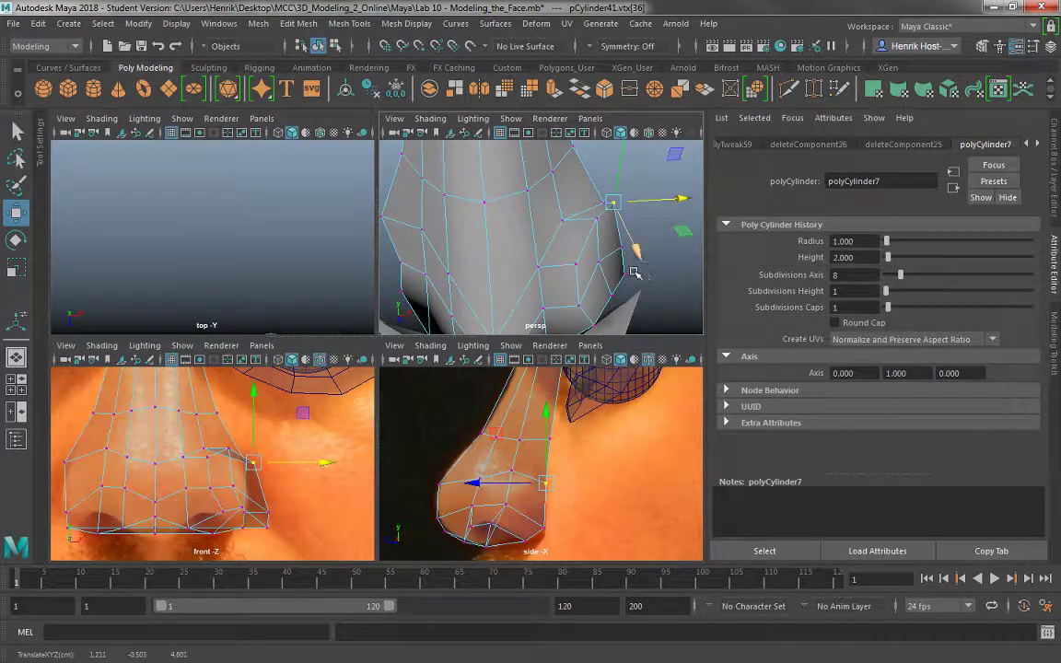
click(620, 249)
drag(684, 242, 675, 259)
click(599, 270)
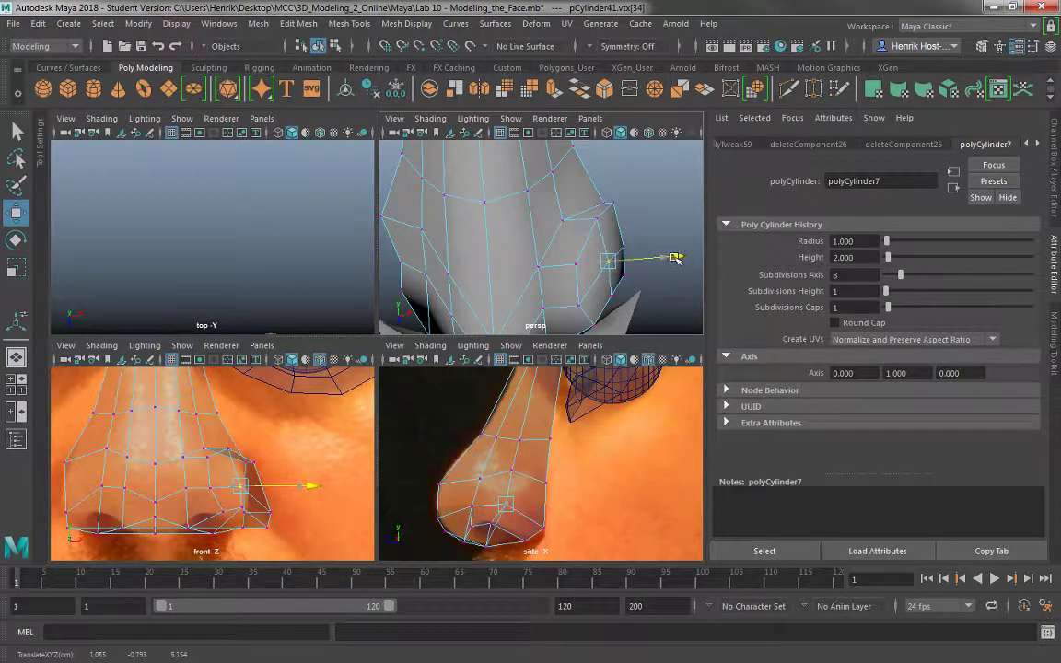
- Move the lower vertex at the front of the nostril wing inward toward the nose's center
alt+drag(605, 305, 612, 260)
click(609, 258)
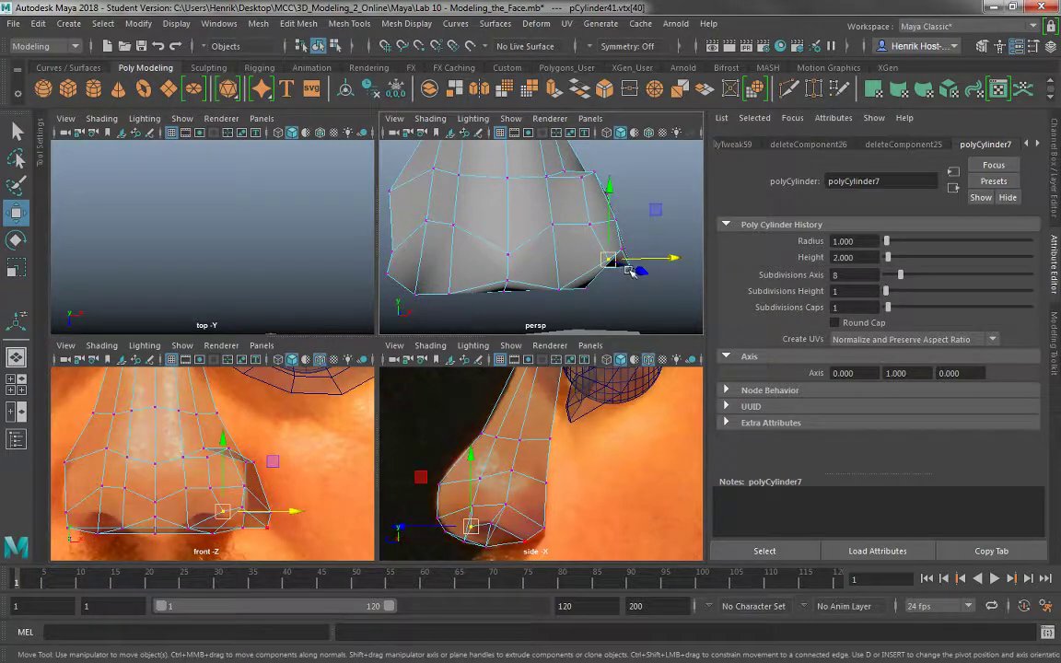
drag(669, 262, 637, 261)
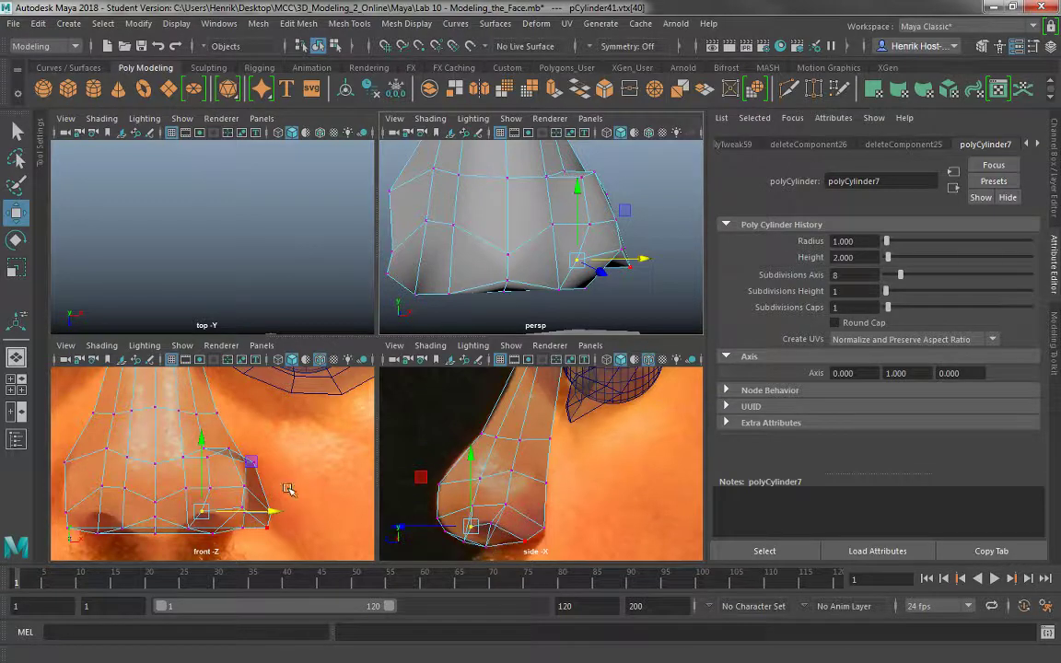
- Delete the faces of the nose half that lacks the reshaped nostril wing, up to the center line
right_drag(151, 435, 142, 249)
scroll(173, 405, down, 5)
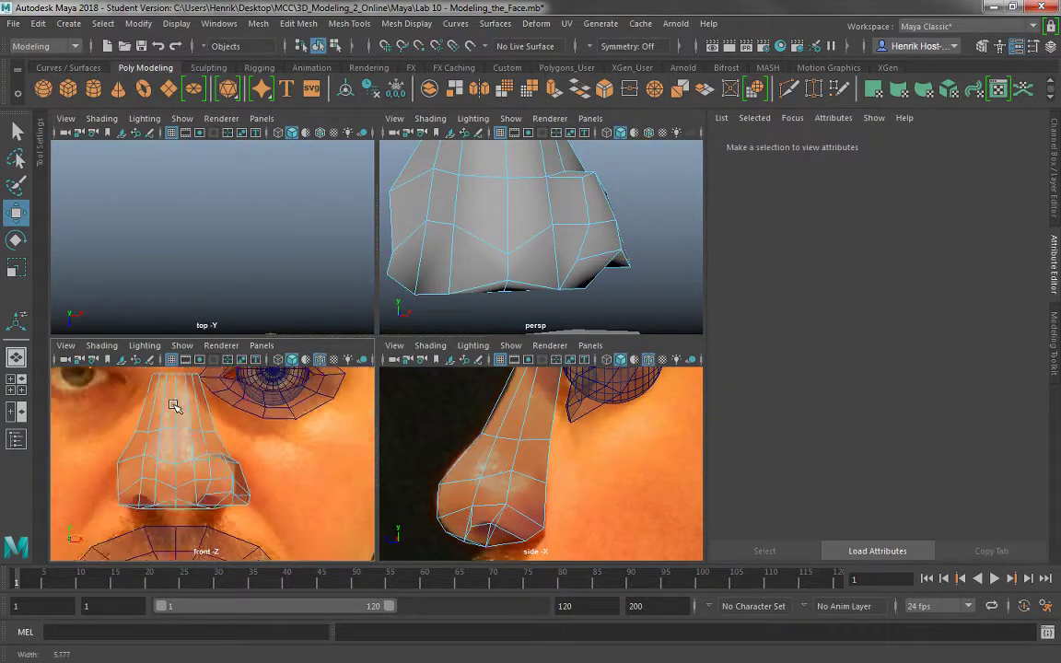
drag(183, 511, 184, 511)
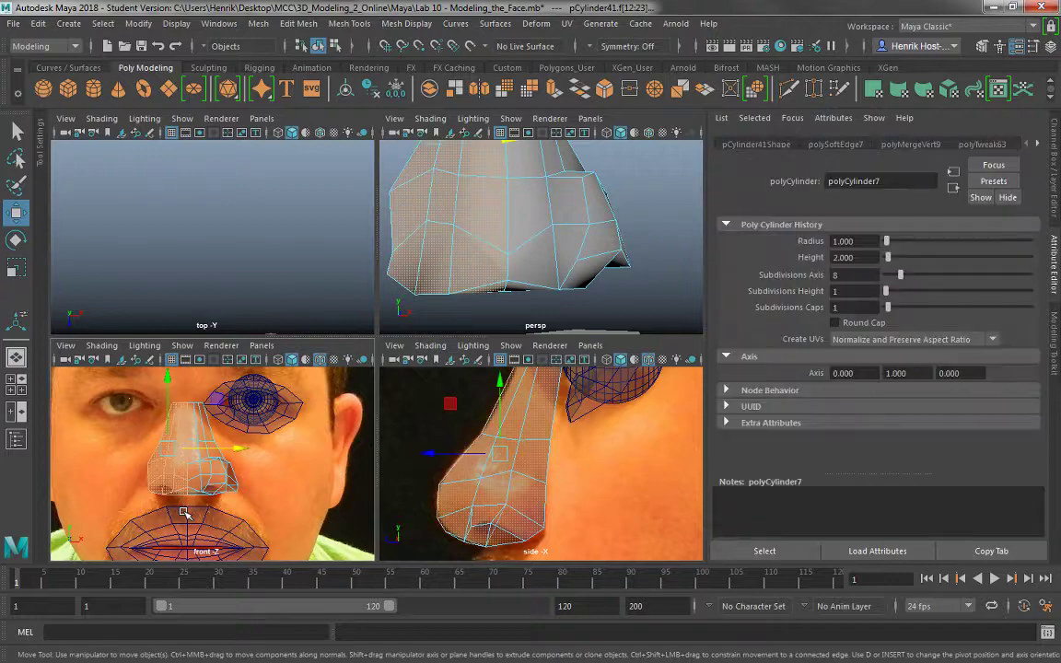
key(Delete)
alt+middle_drag(198, 455, 198, 424)
alt+right_drag(198, 424, 294, 515)
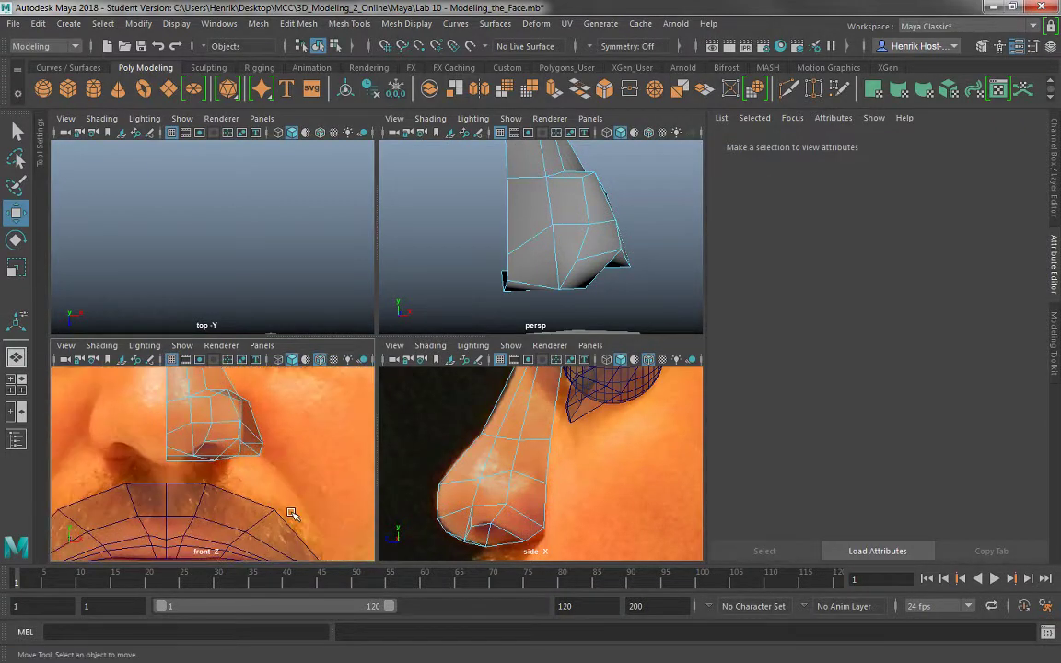
- Narrow the lower part of the nostril wing by moving its side and bottom outer vertices inward to the reference outline
right_drag(207, 420, 135, 224)
click(195, 454)
click(190, 454)
drag(190, 454, 309, 439)
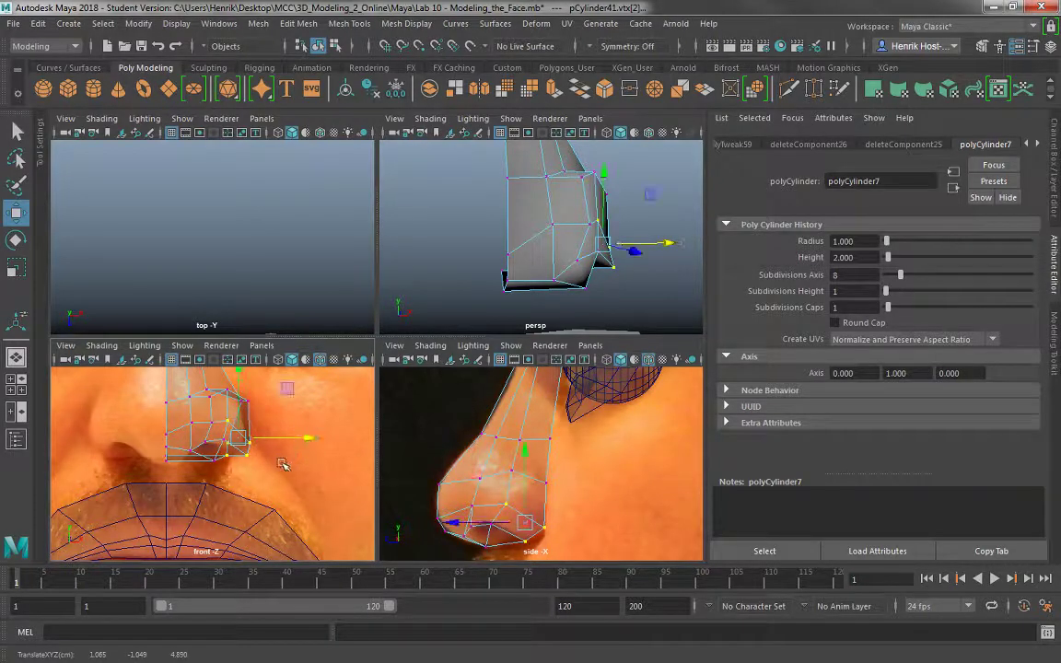
click(241, 453)
mouse_move(319, 458)
mouse_down()
mouse_move(246, 438)
mouse_move(243, 457)
mouse_move(307, 456)
mouse_up()
click(251, 443)
scroll(254, 485, up, 5)
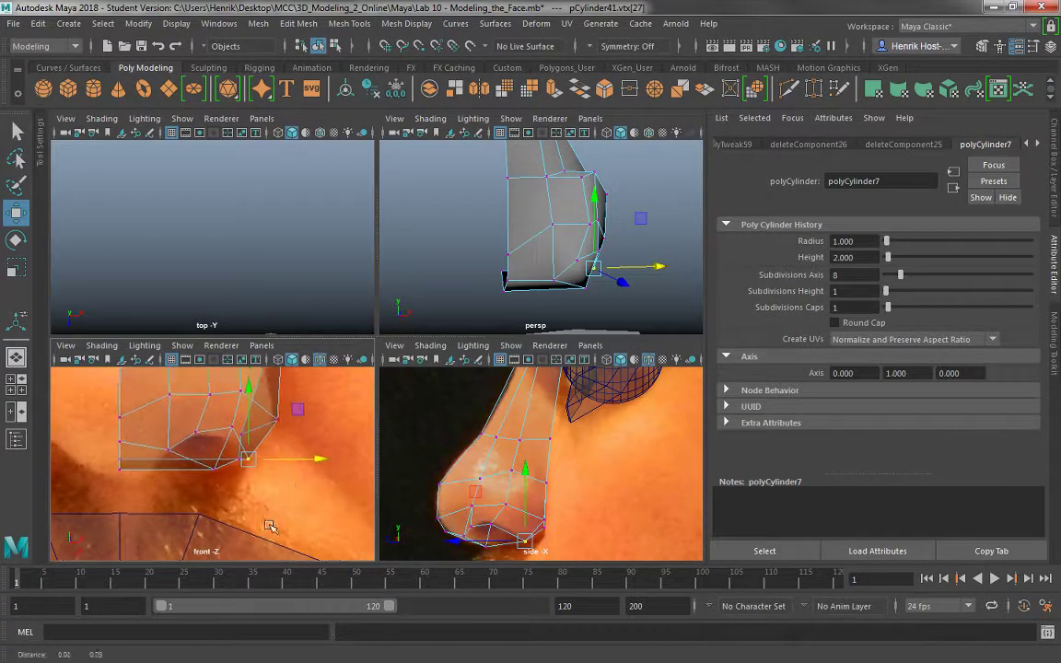
- Move two middle front vertices of the nostril wing inward and pull the vertex above them forward along Z
click(212, 490)
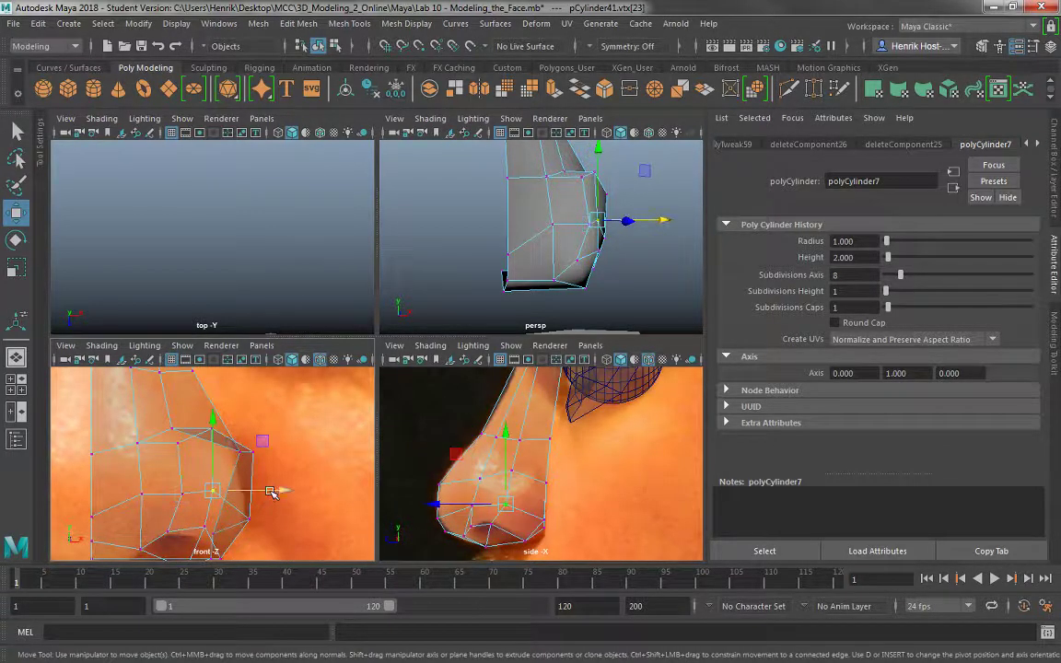
drag(283, 492, 151, 494)
click(139, 502)
alt+drag(424, 285, 386, 281)
click(482, 208)
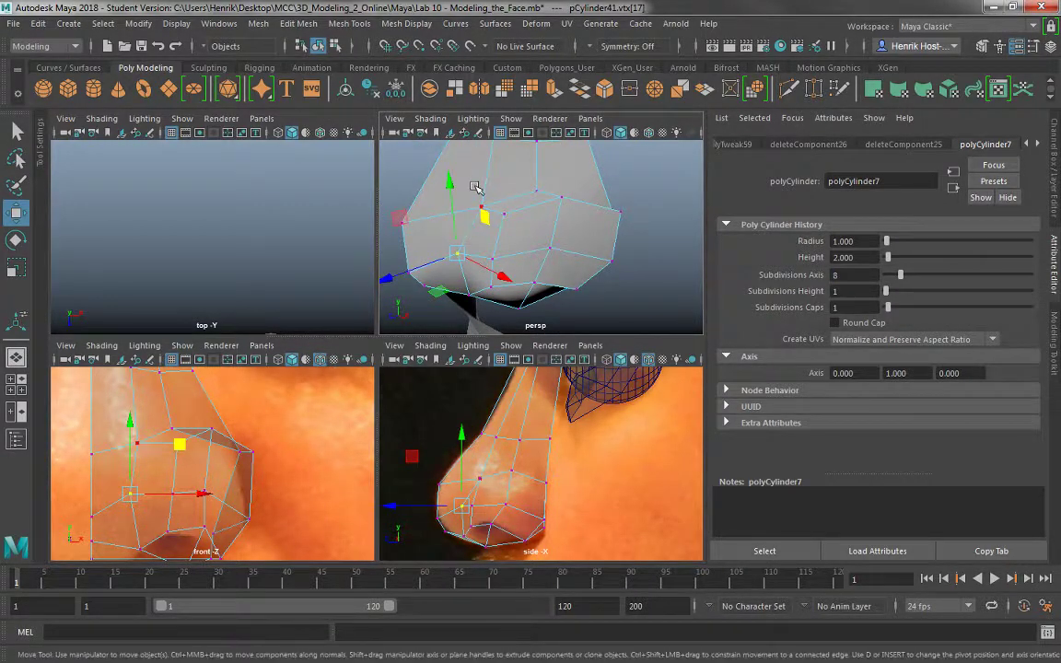
click(479, 204)
drag(423, 222, 460, 251)
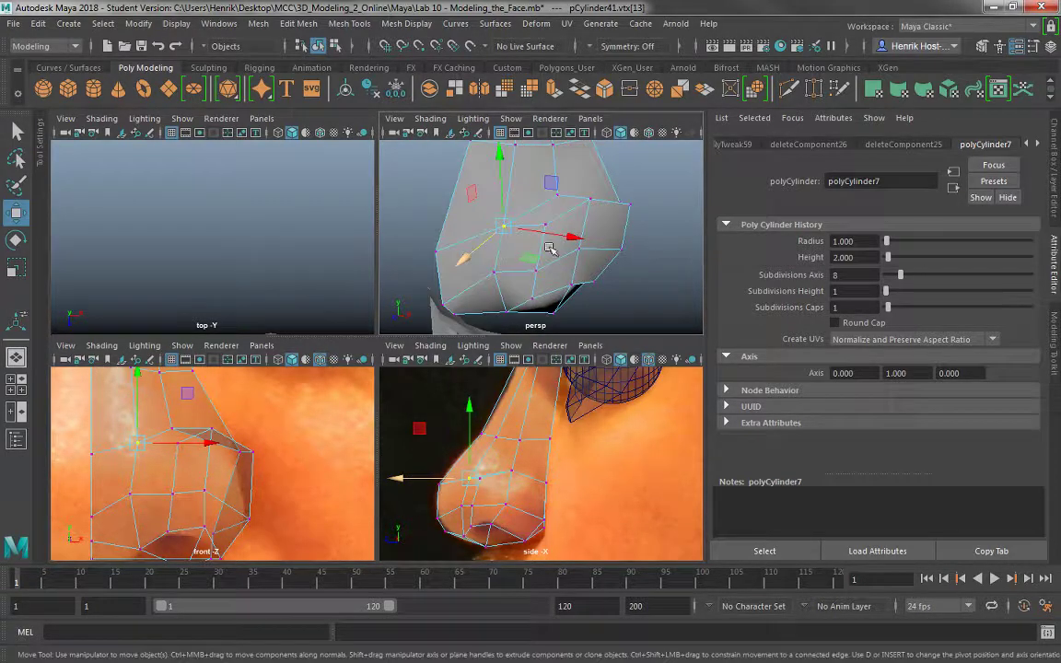
- Move the underside vertex at the nostril's inner edge along X toward the nose's center line
click(535, 293)
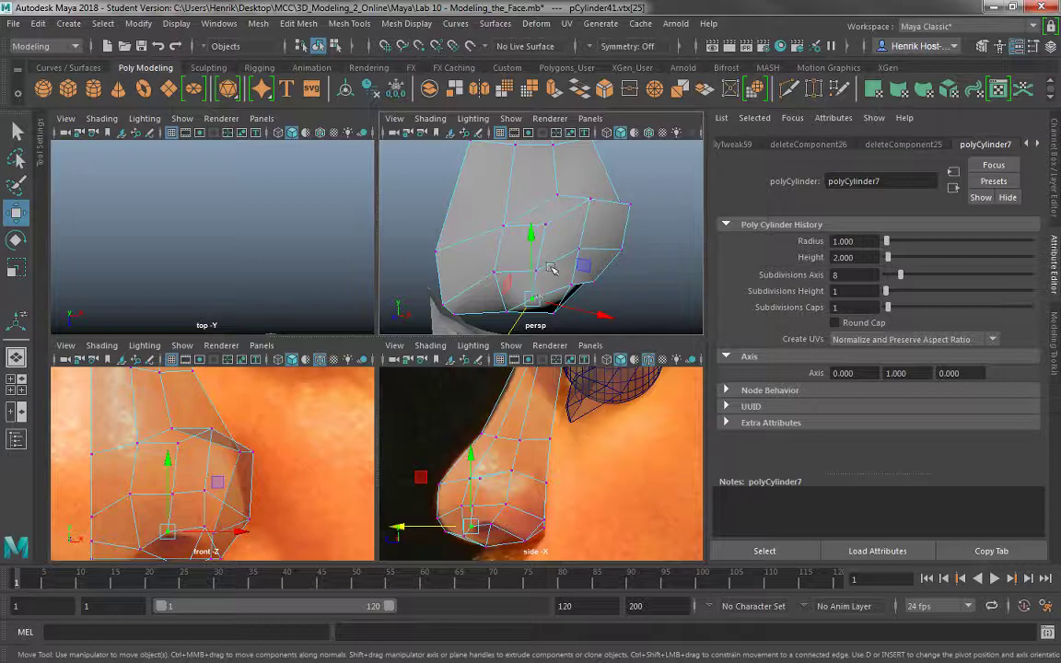
alt+drag(550, 268, 498, 224)
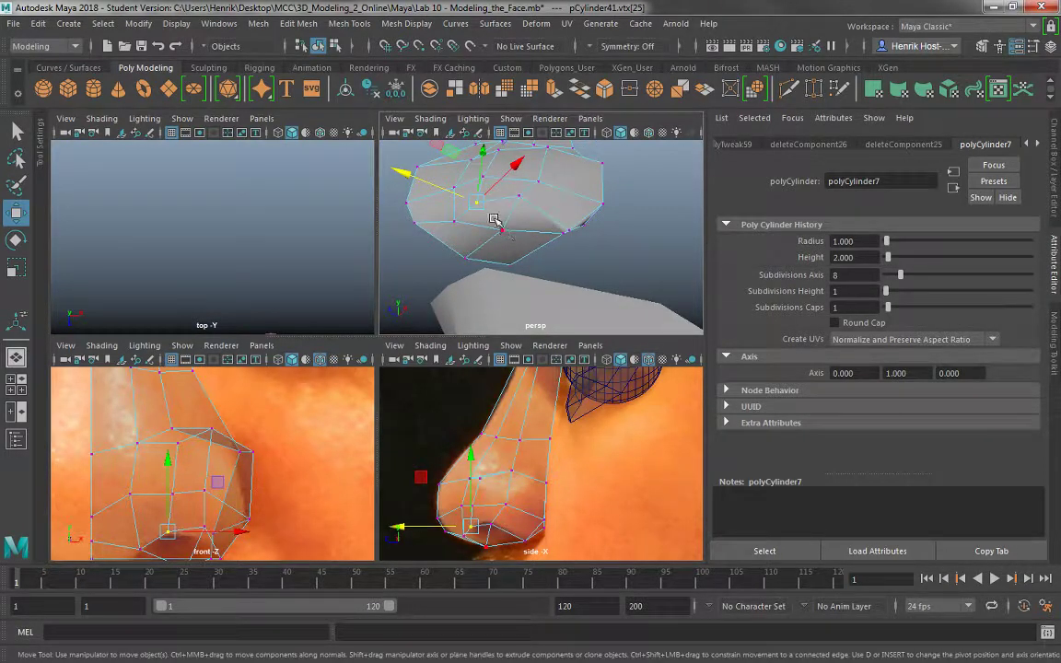
right_drag(494, 219, 495, 243)
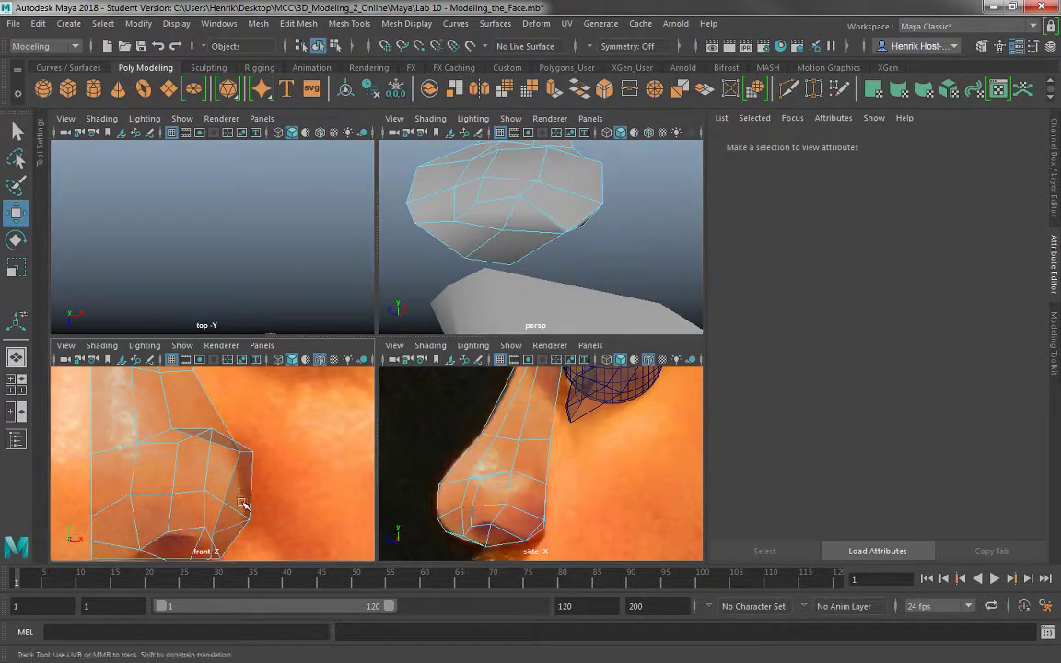
alt+middle_drag(242, 503, 250, 431)
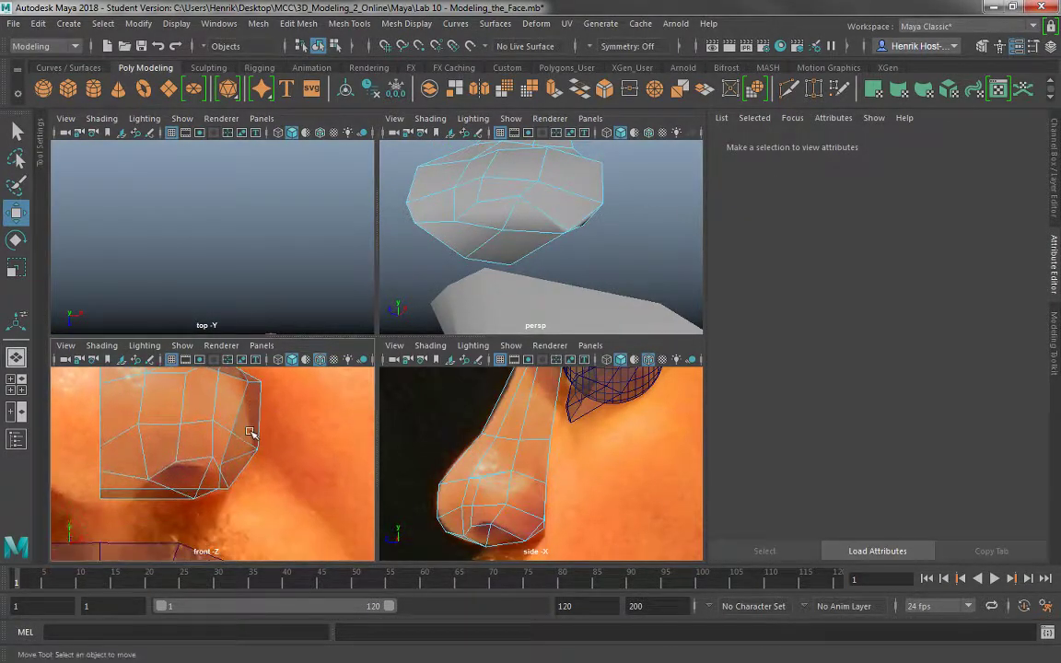
click(524, 220)
click(487, 213)
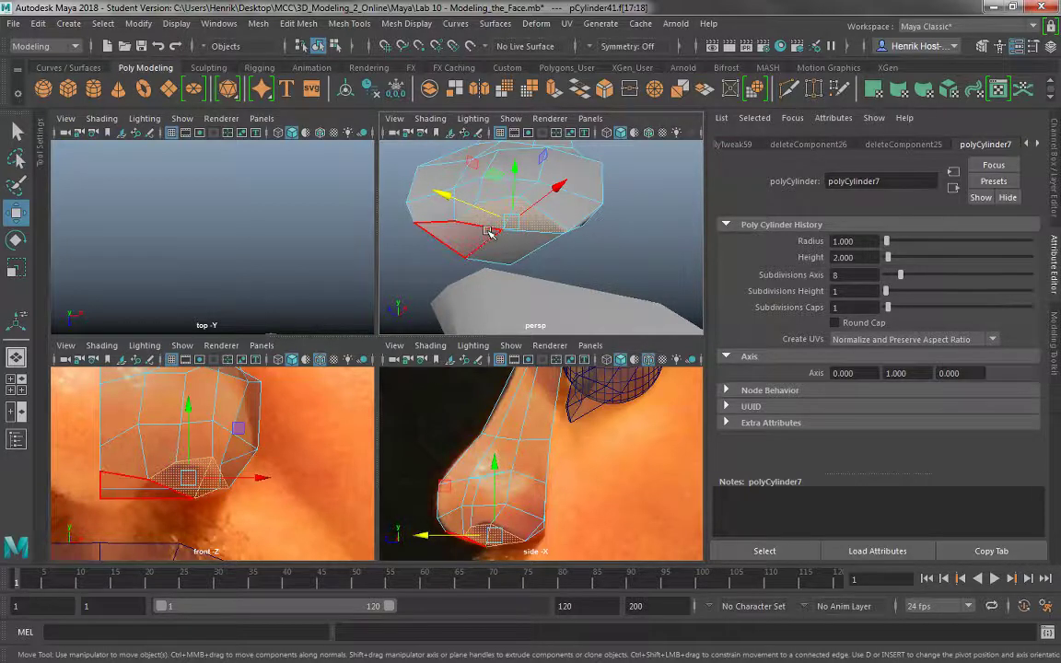
right_drag(495, 234, 431, 226)
click(497, 238)
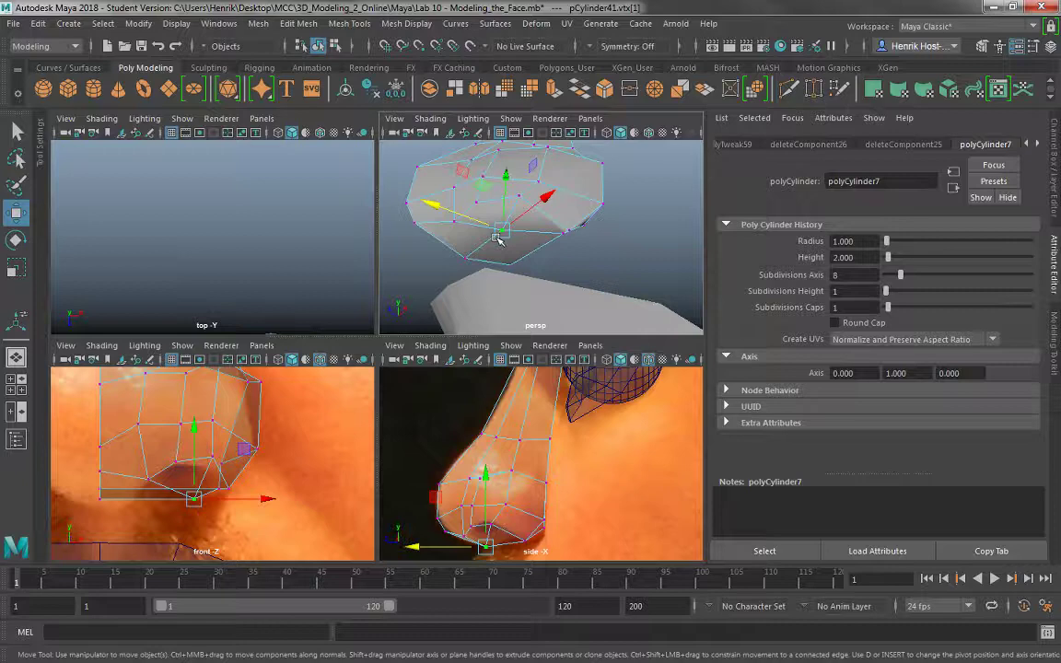
middle_drag(550, 200, 525, 221)
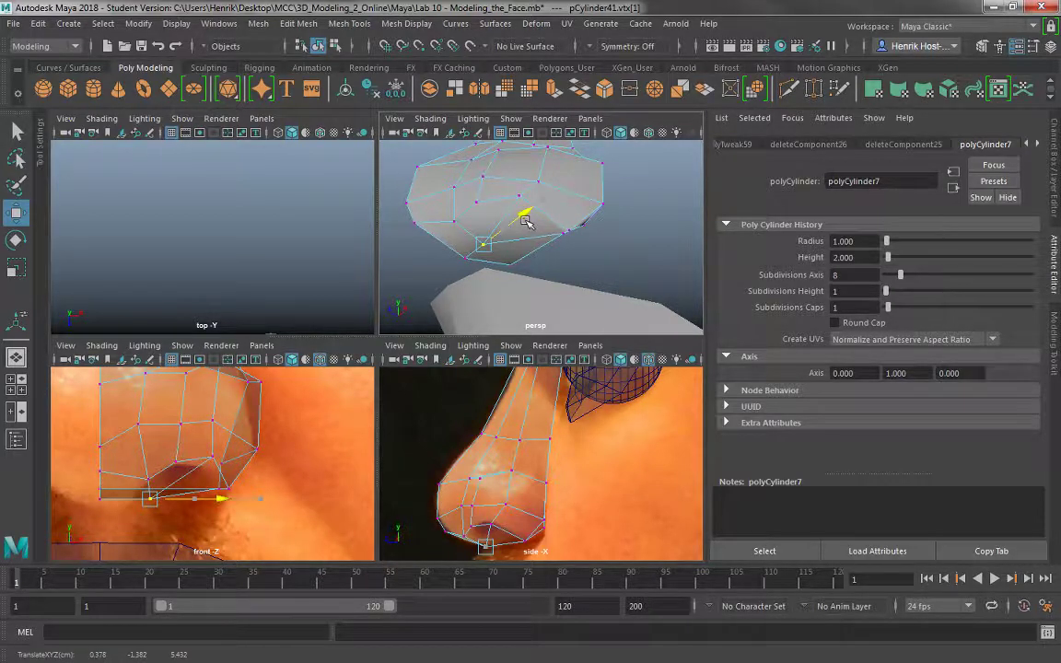
- Extrude the two nostril faces on the underside and scale them uniformly to about 0.8 to form a rim
right_drag(505, 218, 478, 249)
click(490, 218)
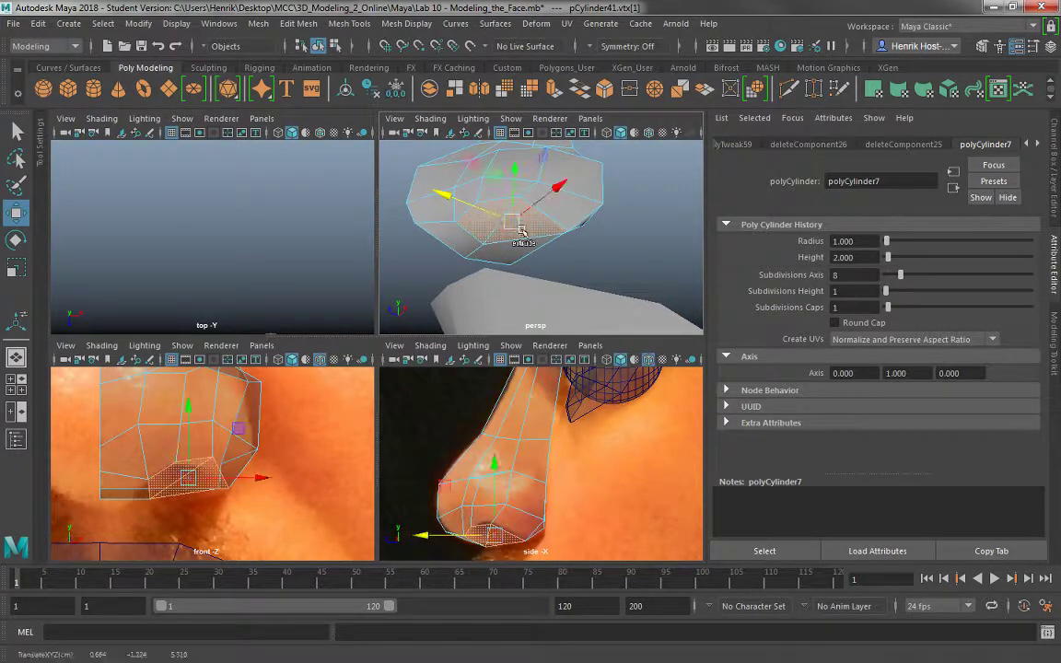
click(557, 98)
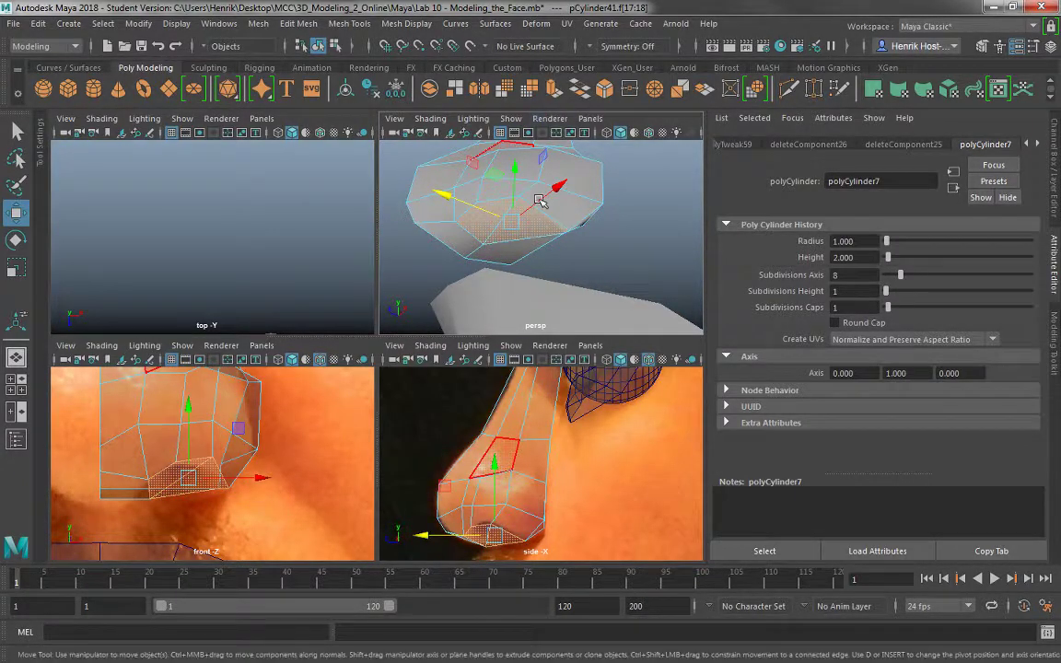
key(r)
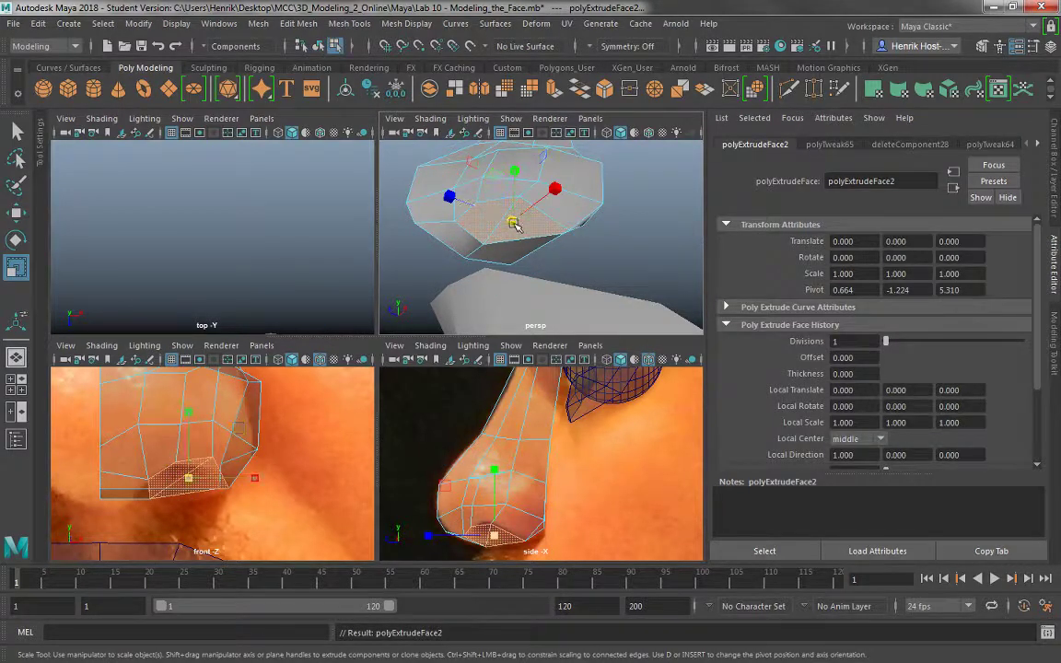
drag(514, 225, 505, 223)
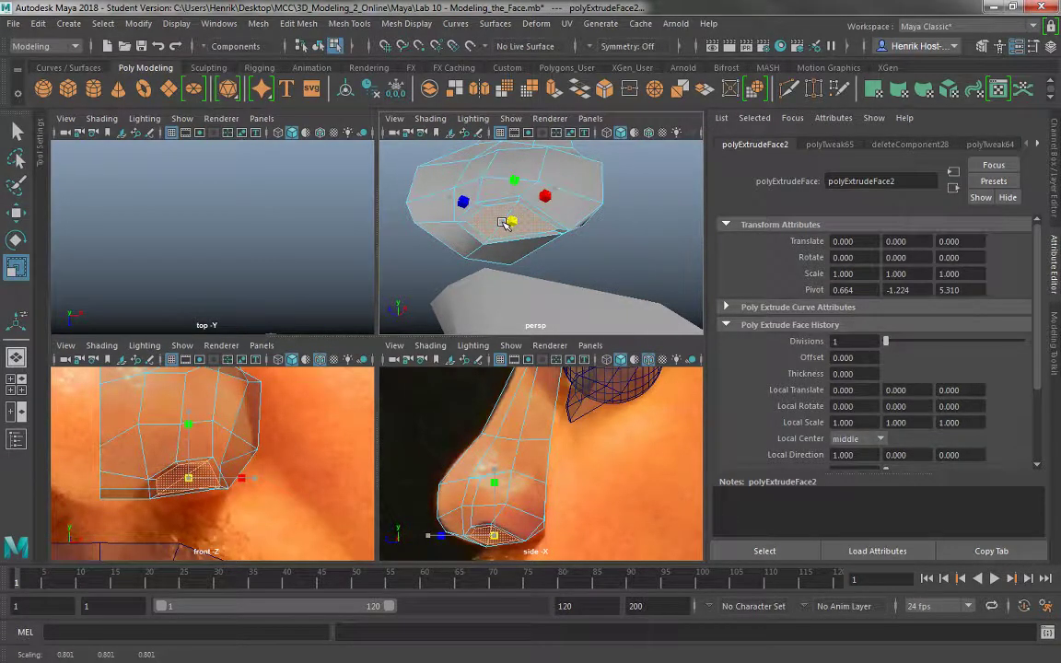
- Extrude the nostril faces again, push them up and inside the nose to form the cavity, and return to object mode
key(ctrl+e)
key(w)
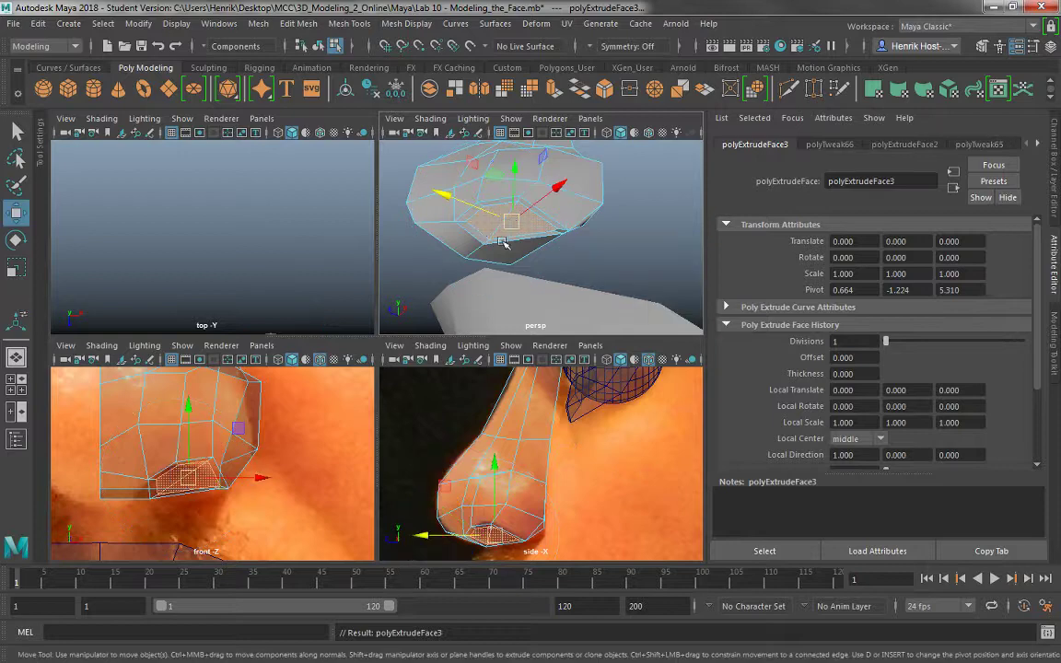
alt+drag(502, 230, 511, 267)
drag(513, 182, 623, 226)
drag(552, 227, 550, 183)
right_drag(548, 183, 615, 161)
click(642, 272)
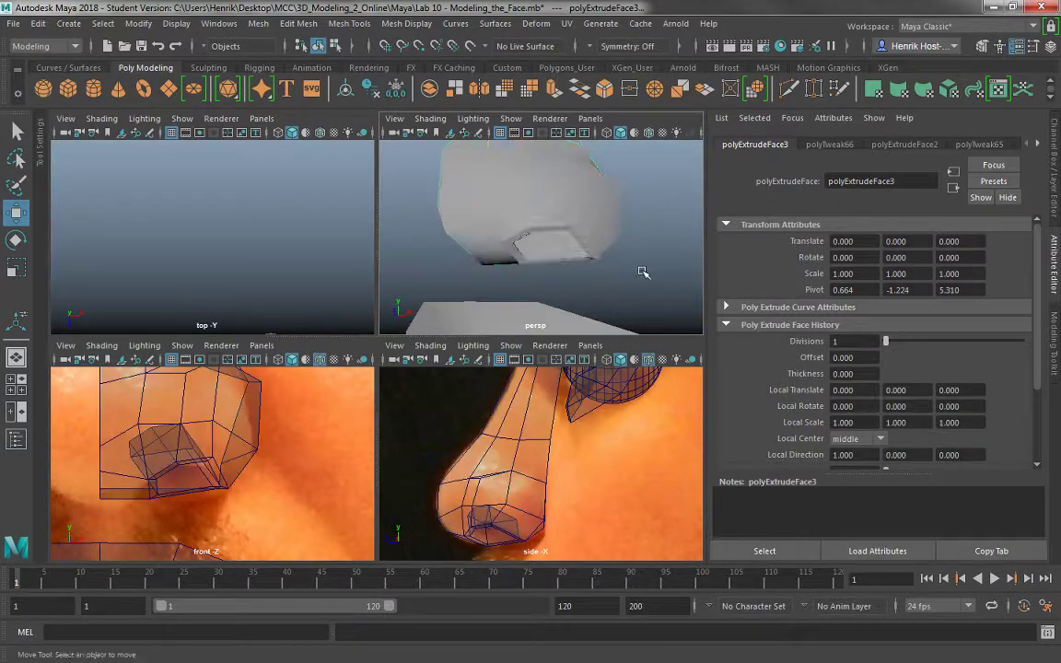
- Soften the edges of the nose half
alt+right_drag(643, 273, 539, 221)
alt+drag(539, 221, 505, 236)
click(485, 183)
shift+right_drag(511, 181, 641, 181)
click(558, 250)
- Select the nose half and move the upper outer vertices of the nostril wing inward along X in the front view
key(r)
mouse_move(556, 254)
alt+mouse_down()
mouse_move(643, 270)
mouse_move(691, 297)
mouse_move(539, 182)
mouse_move(634, 220)
mouse_move(606, 243)
mouse_move(553, 231)
alt+mouse_up()
click(552, 229)
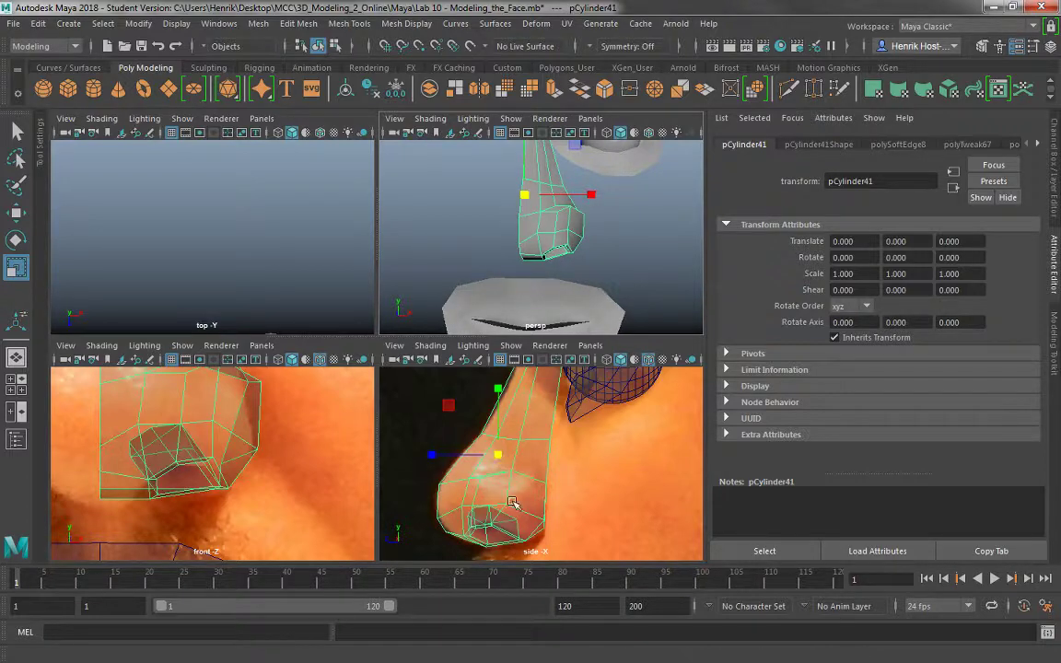
alt+right_drag(512, 501, 473, 486)
alt+middle_drag(294, 478, 307, 527)
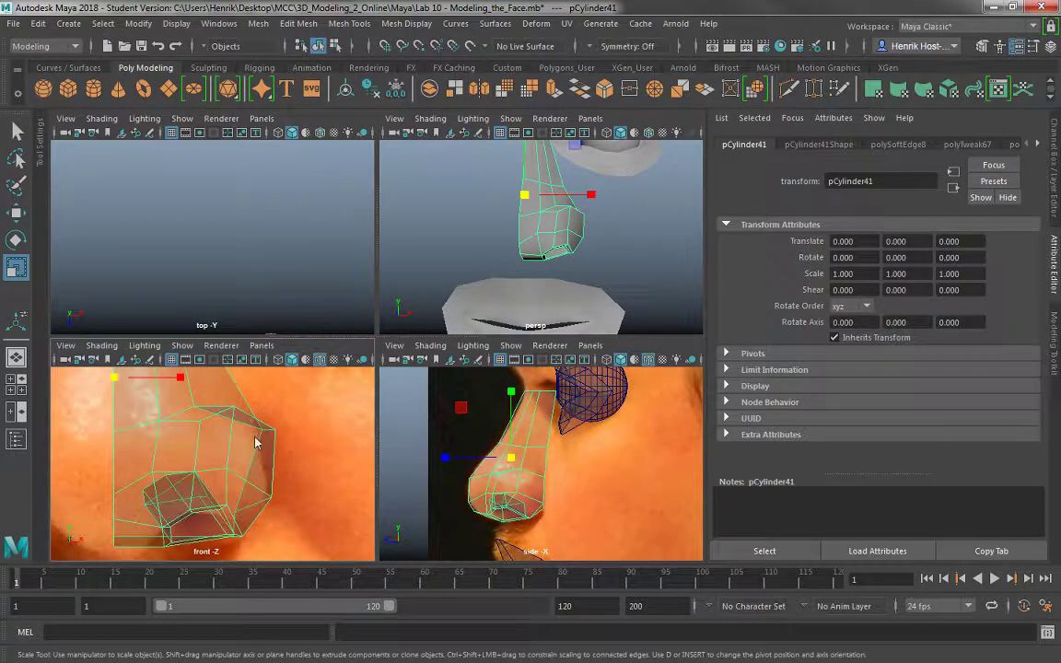
right_drag(255, 442, 184, 223)
drag(247, 414, 327, 430)
key(w)
drag(175, 380, 308, 430)
click(241, 431)
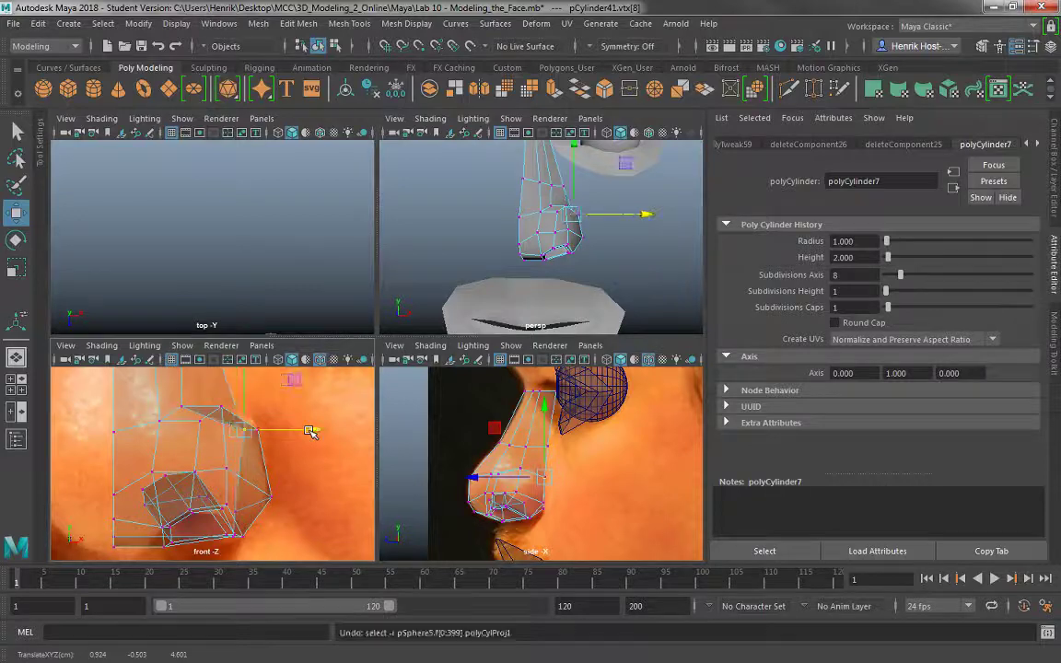
- Move the rear underside vertex beside the nostril inward along X toward the nose's center line
alt+drag(525, 247, 447, 228)
click(512, 238)
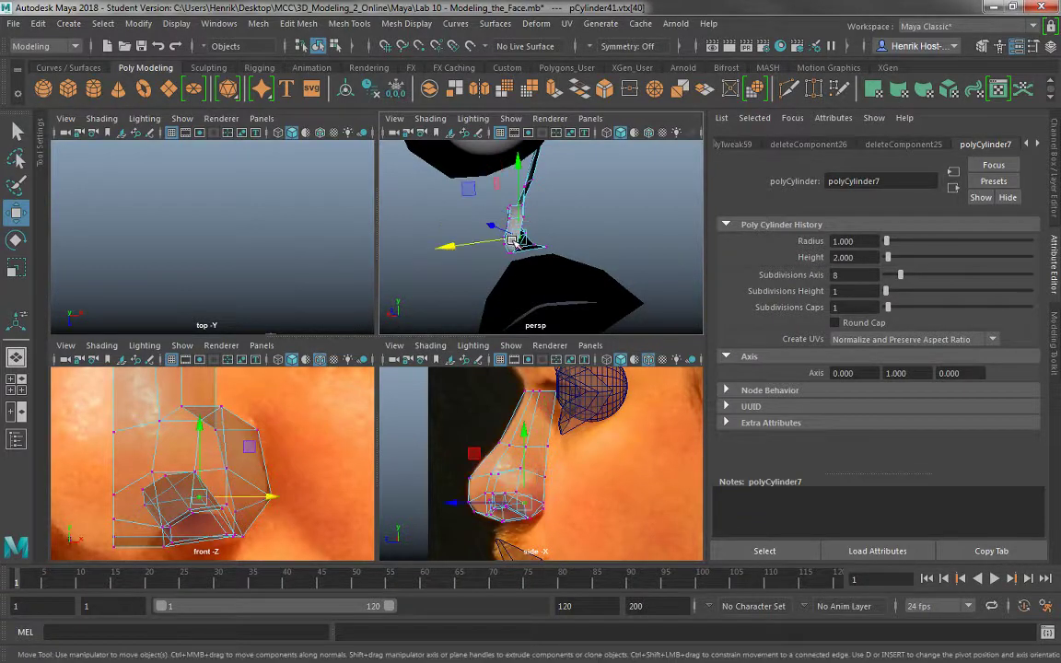
alt+drag(512, 237, 496, 221)
scroll(498, 241, up, 4)
alt+drag(501, 268, 503, 250)
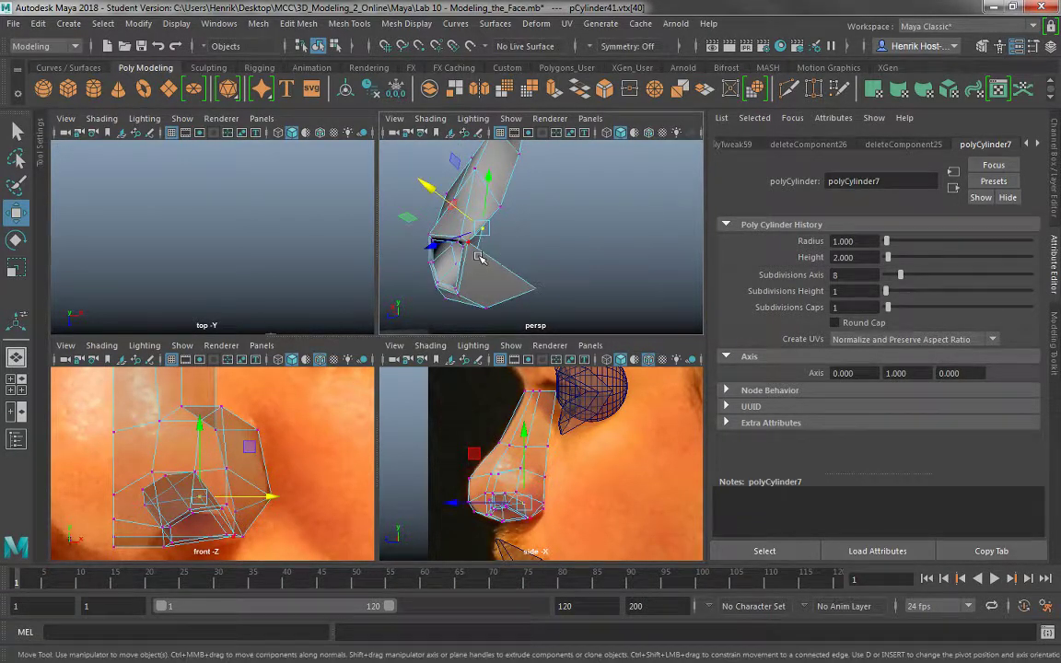
click(468, 243)
drag(414, 205, 428, 213)
alt+drag(495, 225, 531, 284)
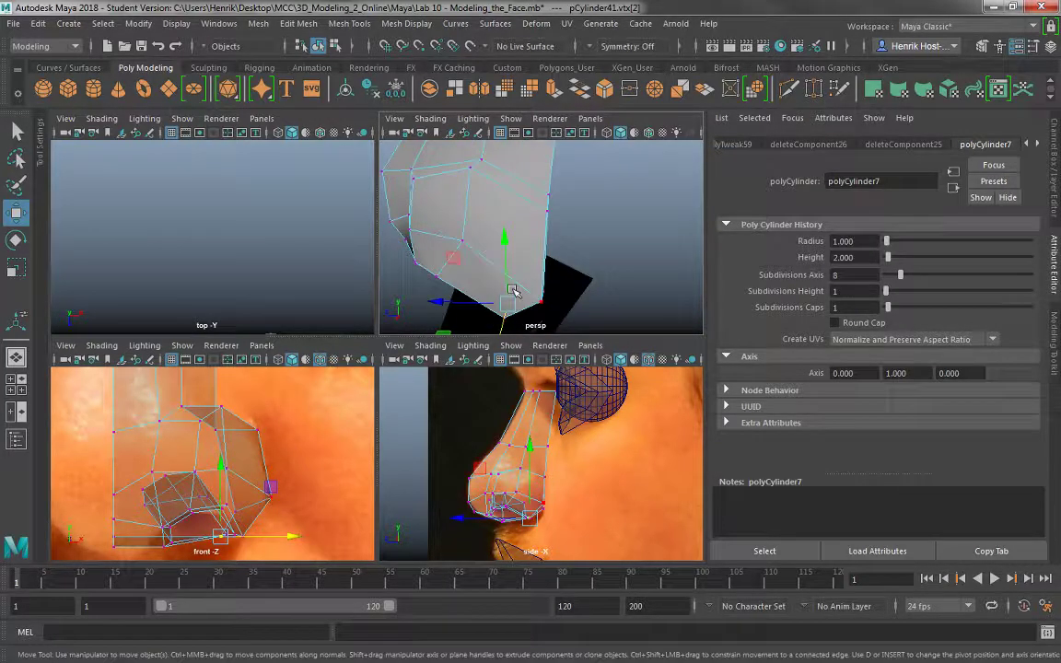
- Move the two rear outer vertices of the nostril wing forward along Z
click(538, 299)
alt+drag(569, 318, 617, 287)
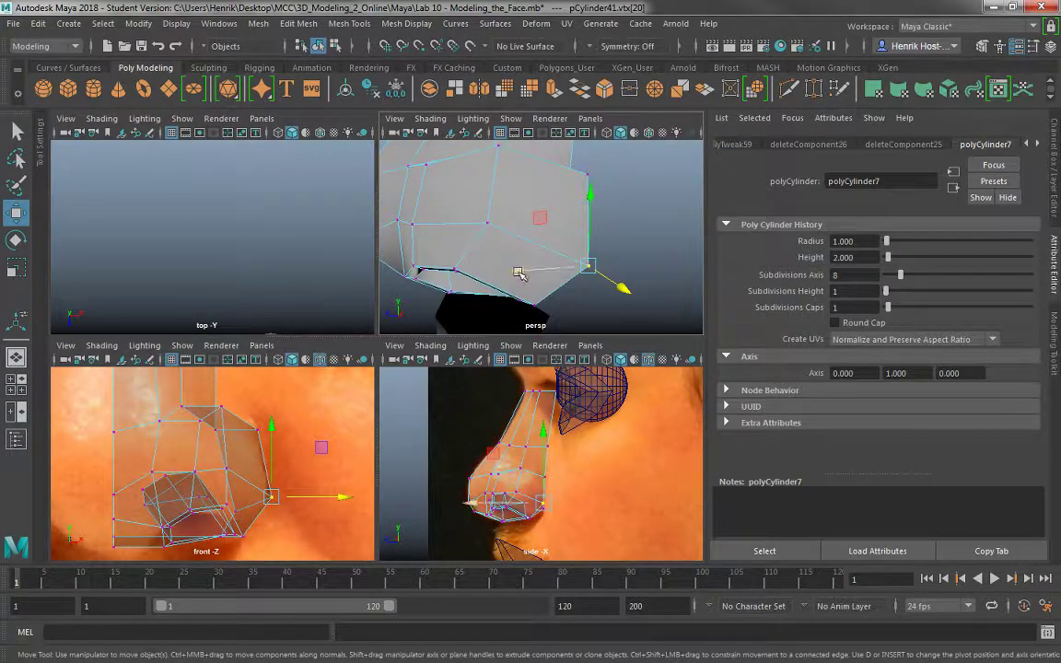
drag(511, 270, 481, 267)
click(585, 173)
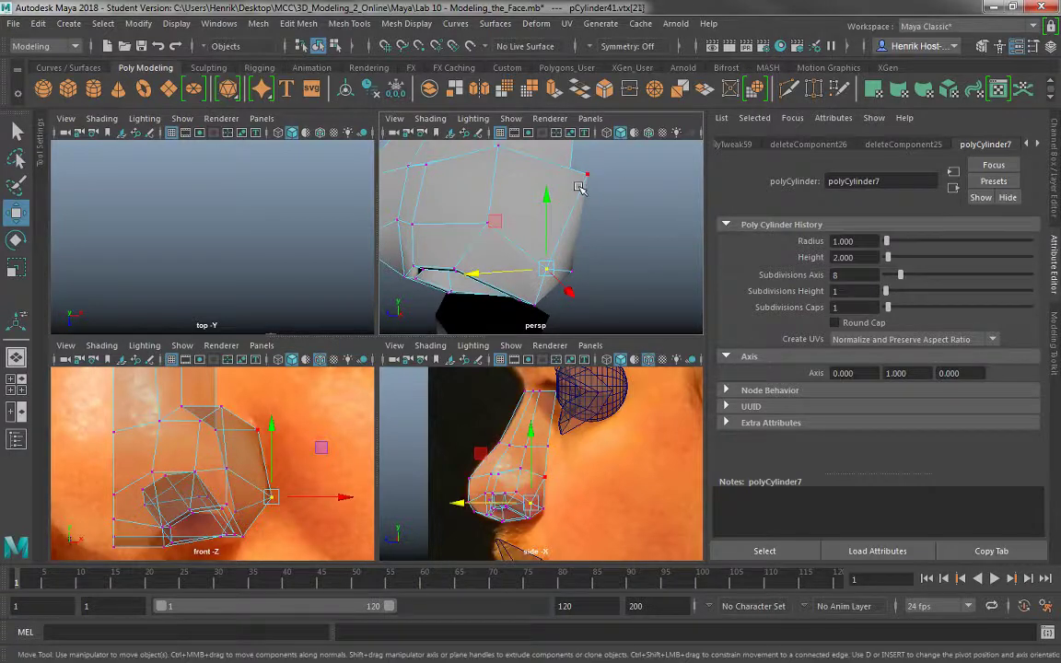
drag(521, 173, 500, 173)
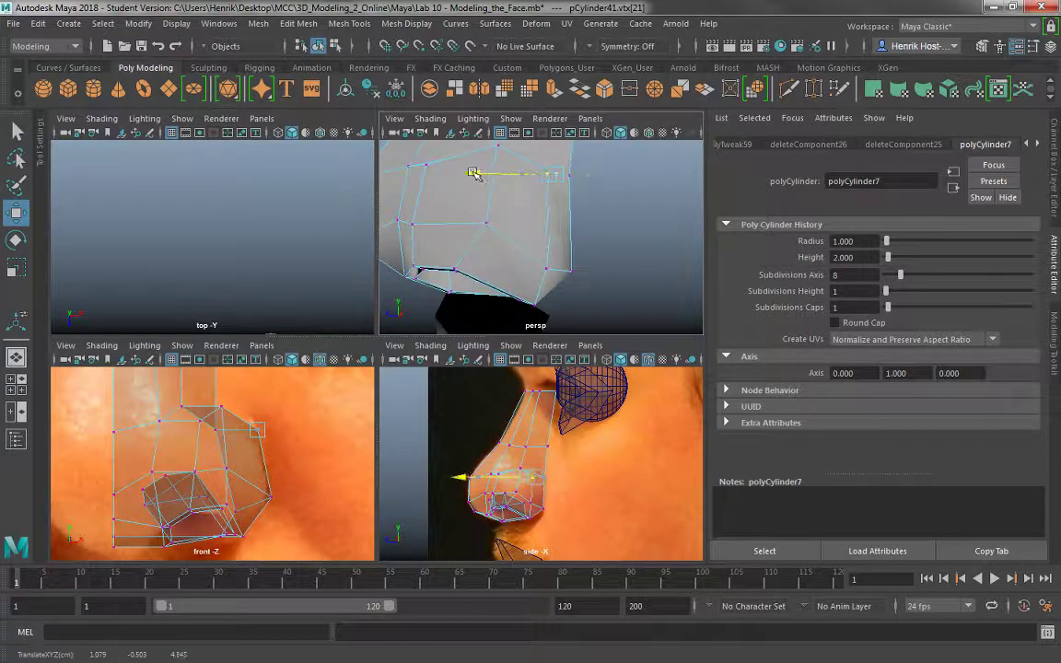
- Move the nostril wing's lower rear vertex inward along X and the neighboring side vertex in front of it outward
alt+drag(472, 172, 544, 328)
click(476, 275)
click(594, 307)
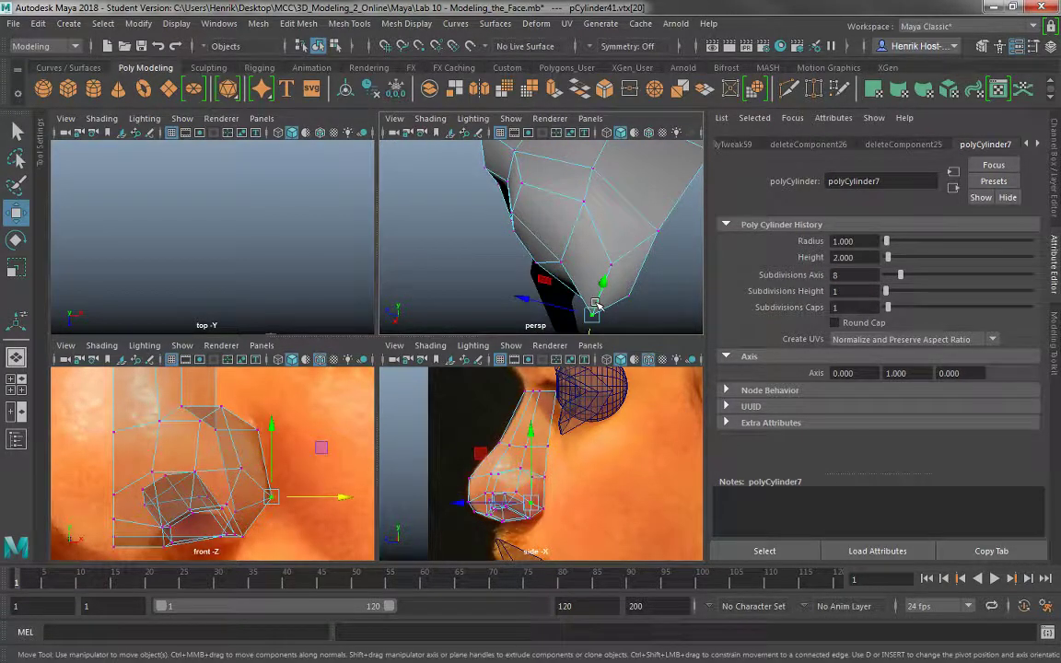
alt+drag(642, 302, 595, 302)
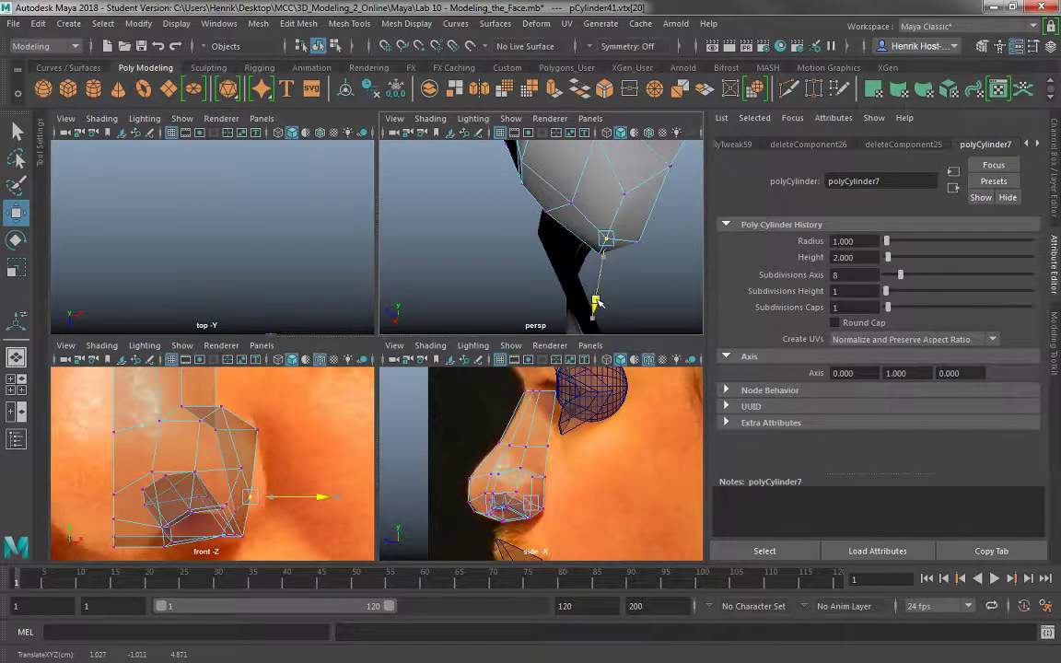
click(571, 202)
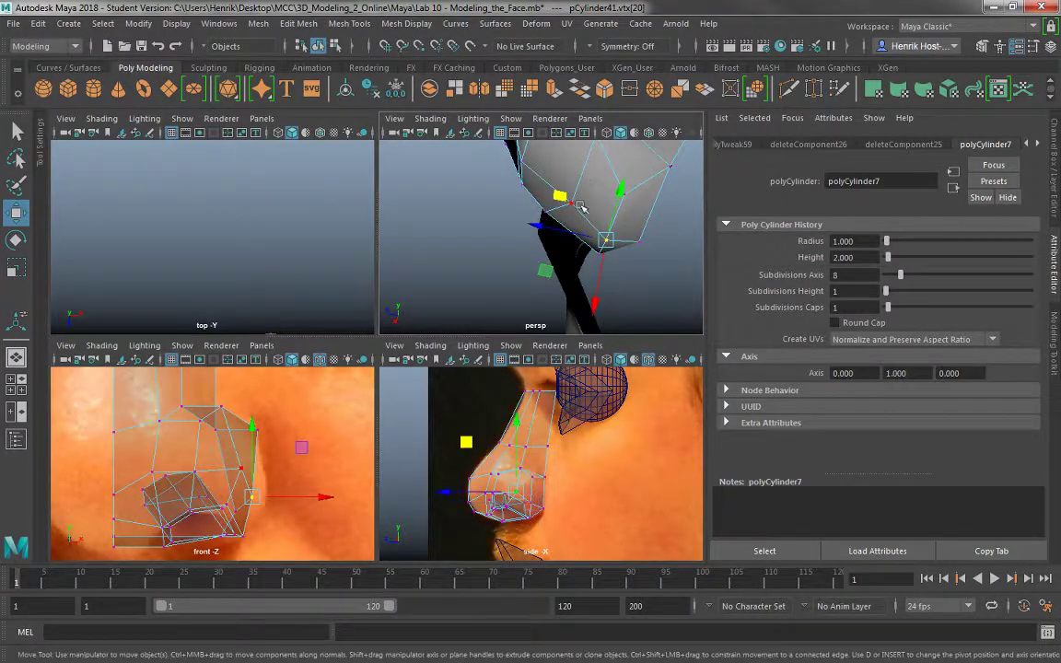
drag(556, 259, 753, 173)
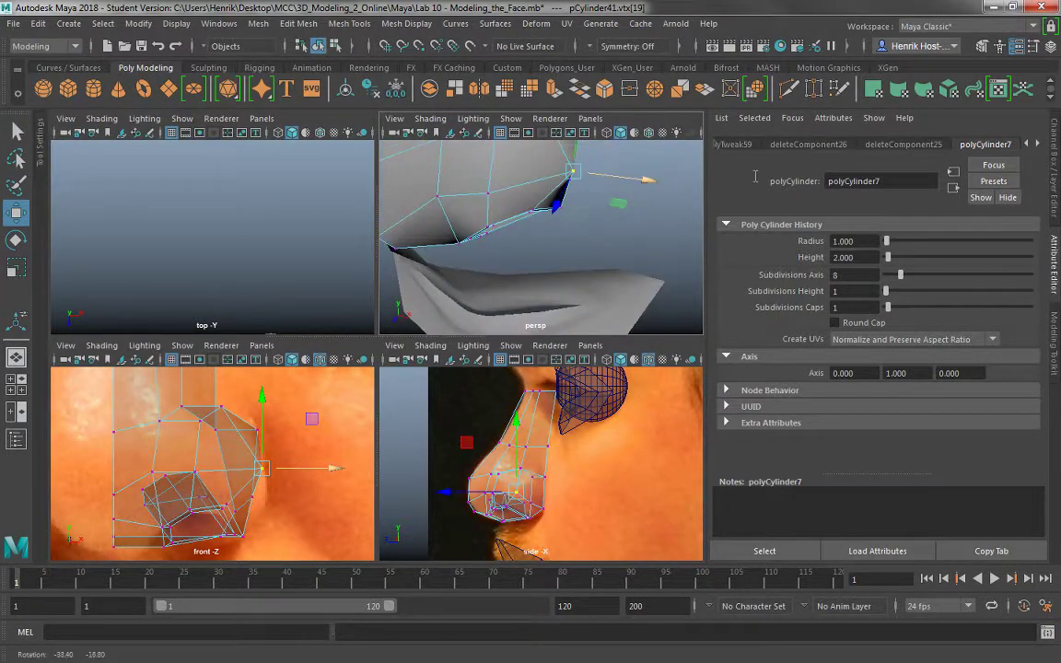
- Nudge the lower outer vertex of the nostril wing along X, then return the nose half to object mode
click(480, 193)
alt+drag(478, 192, 565, 169)
click(522, 210)
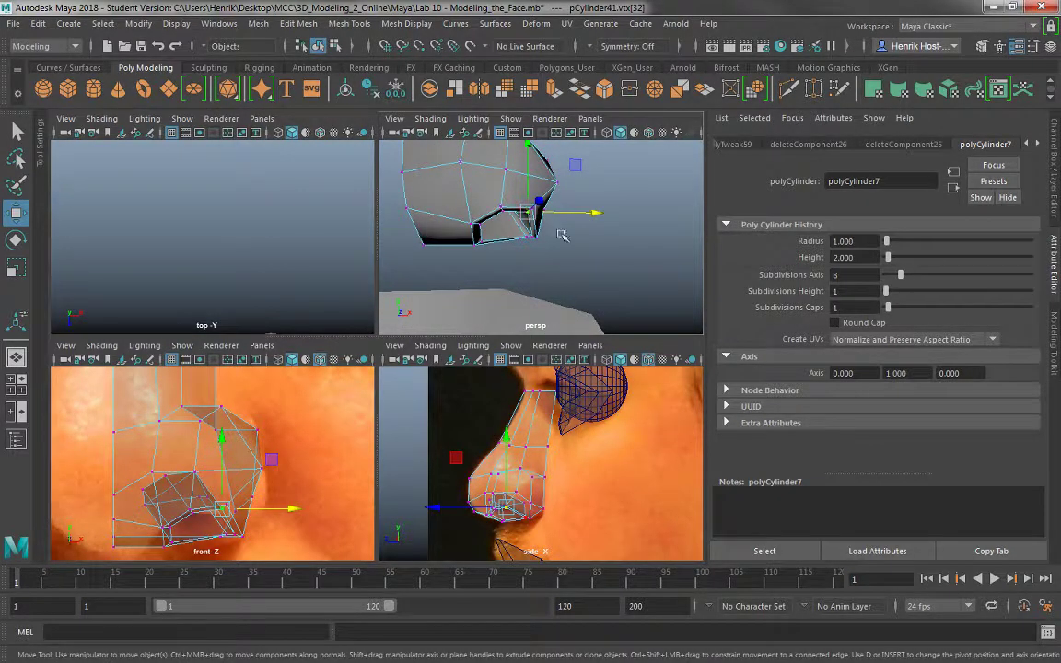
alt+drag(562, 236, 556, 199)
key(ctrl+z)
alt+drag(564, 230, 590, 275)
drag(657, 197, 669, 202)
alt+drag(581, 201, 663, 198)
alt+right_drag(477, 167, 500, 162)
alt+drag(500, 162, 589, 178)
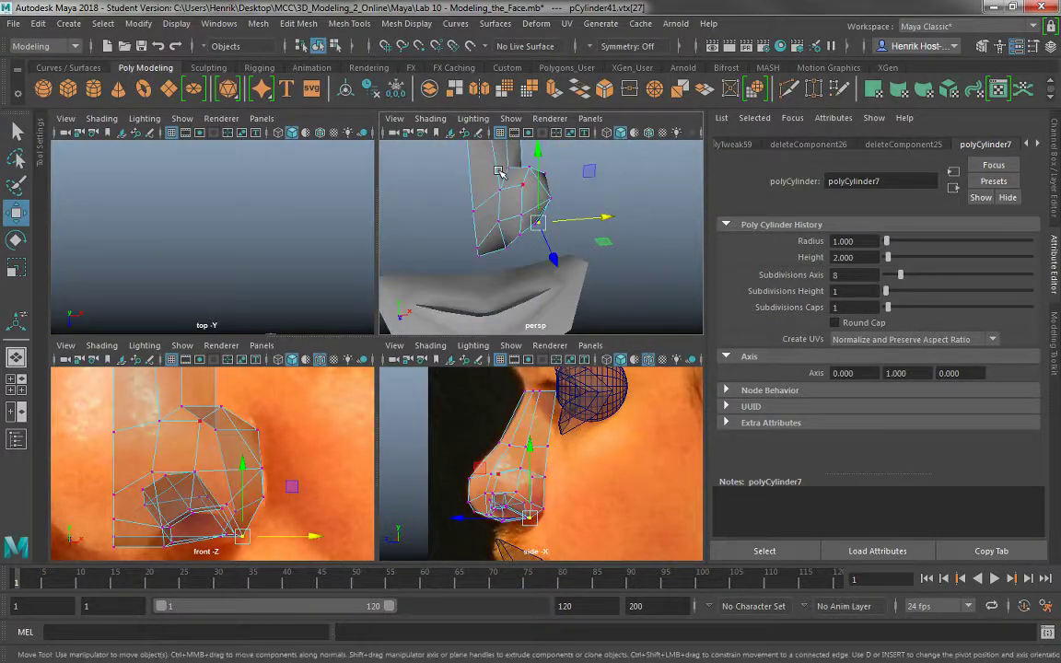
right_drag(499, 173, 575, 149)
click(642, 187)
alt+drag(570, 203, 436, 226)
key(ctrl+z)
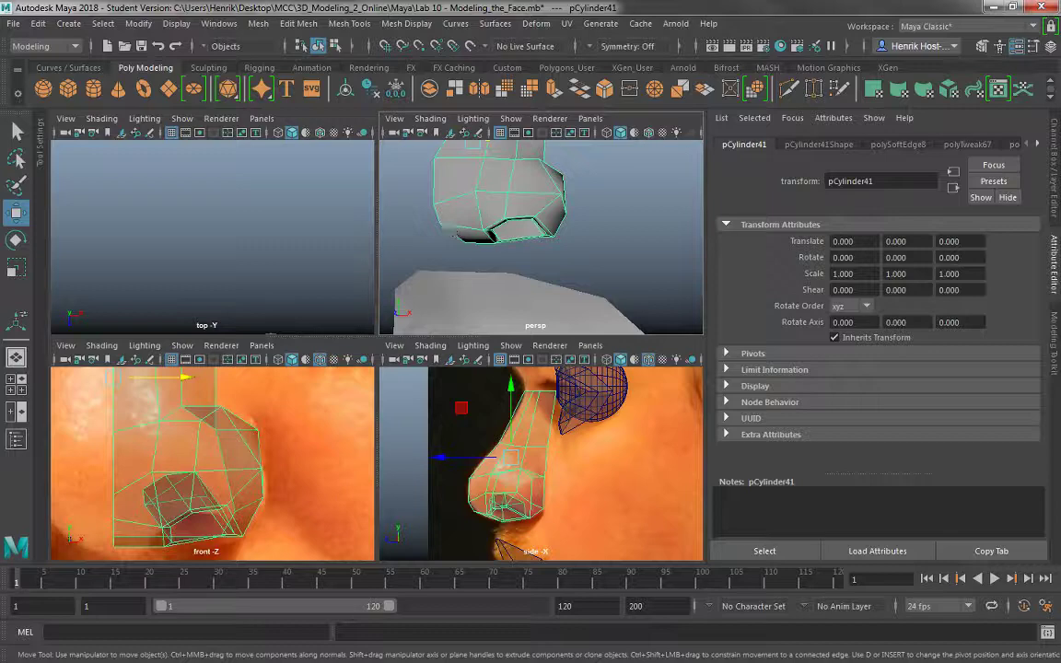
- Switch to the browser, examine the face topology reference images, and return to the nose model in Maya
key(alt+Tab)
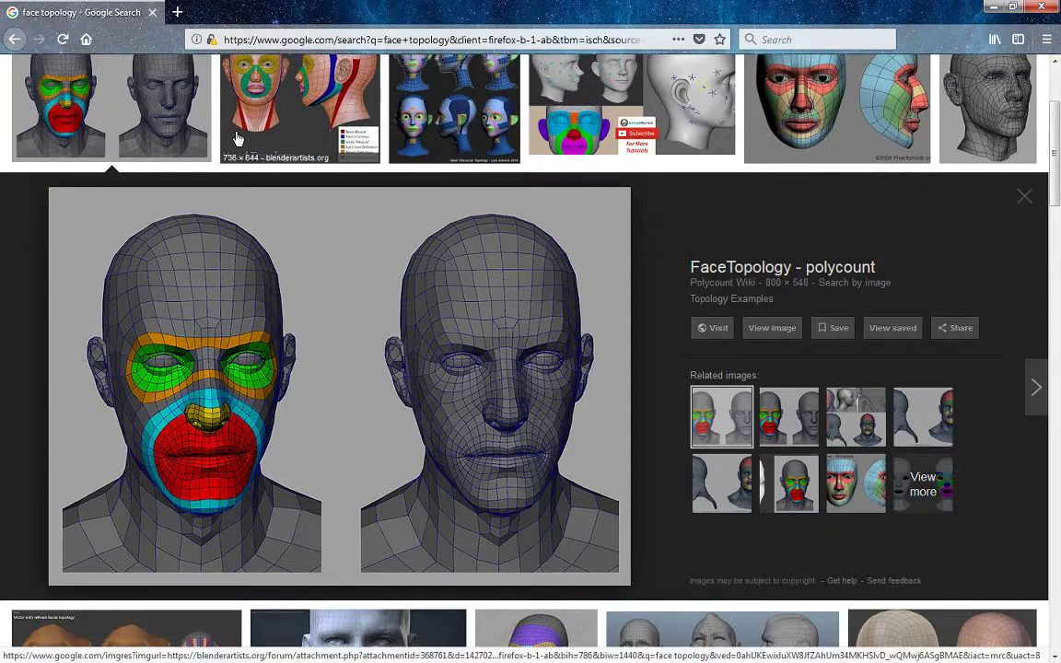
click(274, 121)
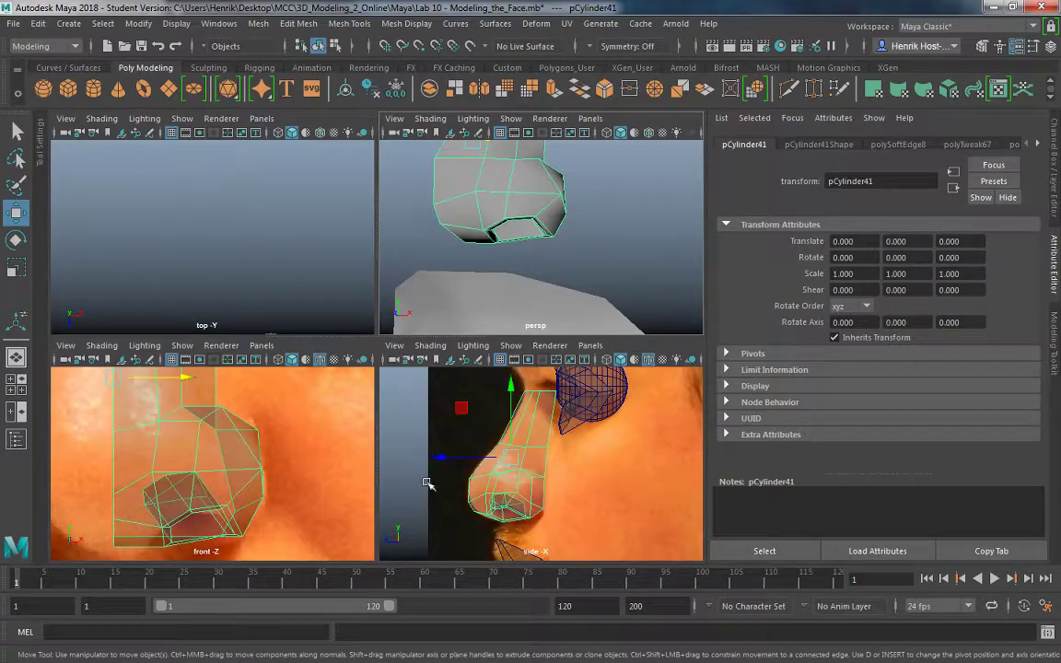
mouse_move(492, 281)
alt+right_down()
mouse_move(451, 168)
mouse_move(395, 155)
alt+right_up()
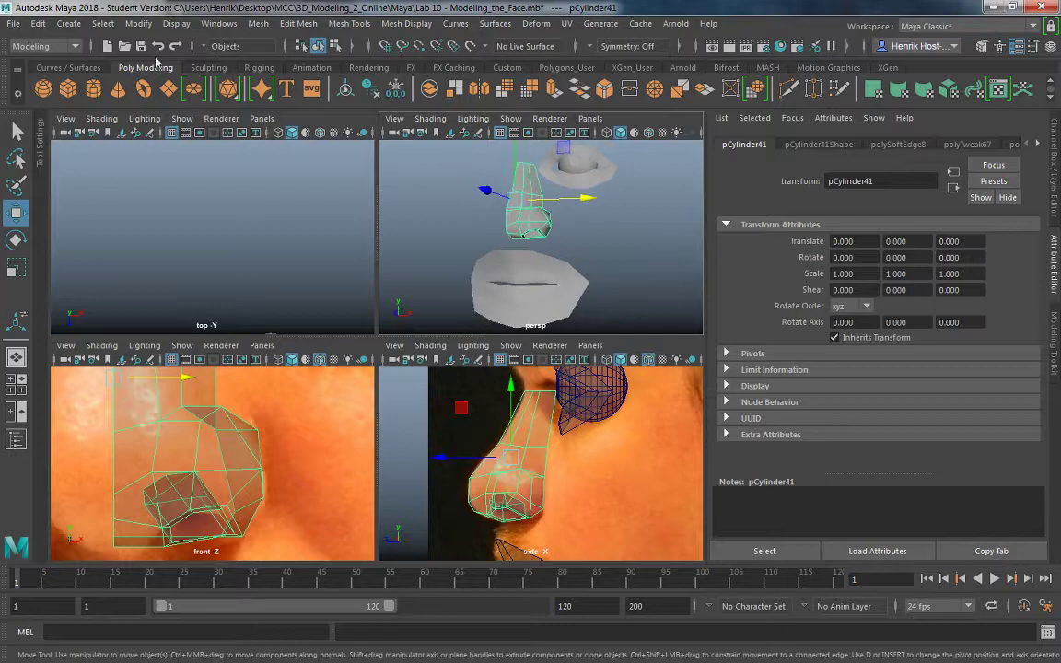
- Turn on Wireframe on Shaded for the top and perspective views
click(98, 119)
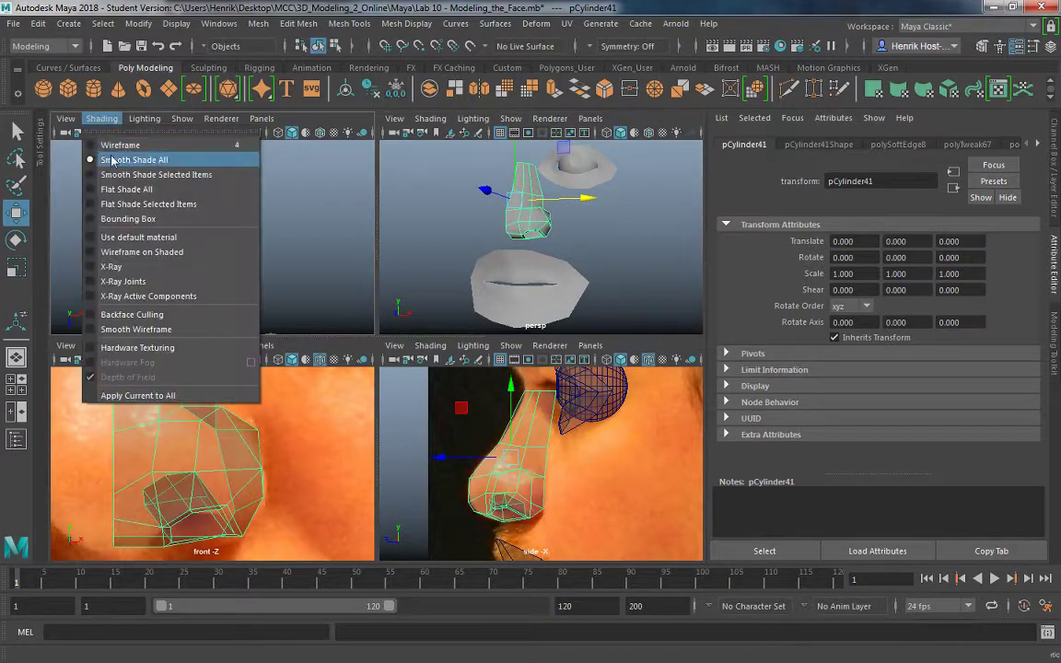
click(129, 251)
click(620, 287)
alt+drag(620, 286, 571, 262)
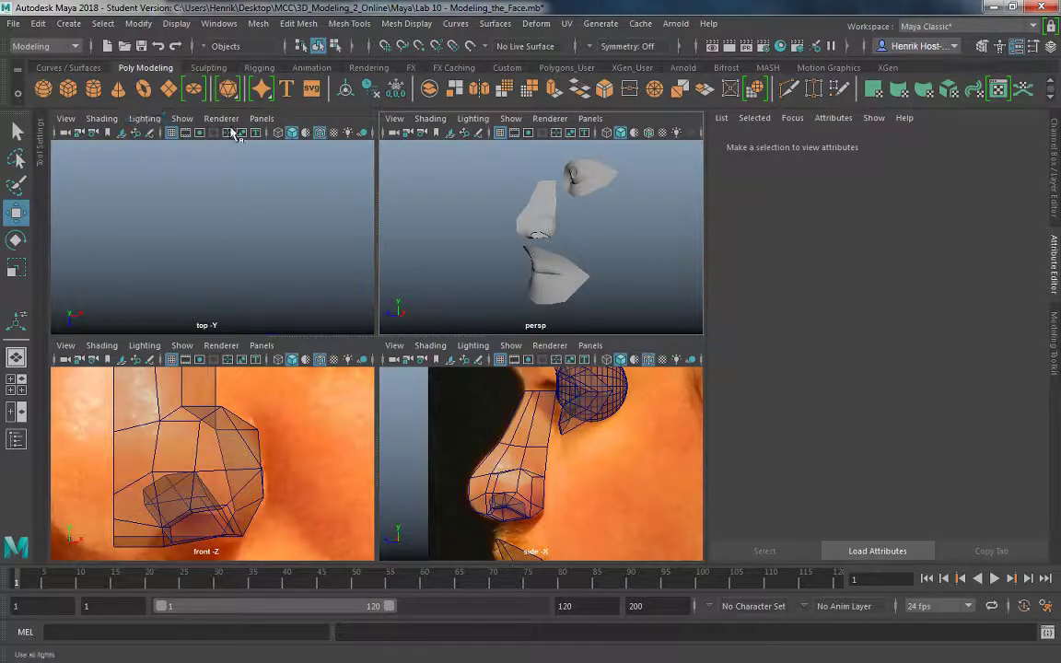
click(430, 118)
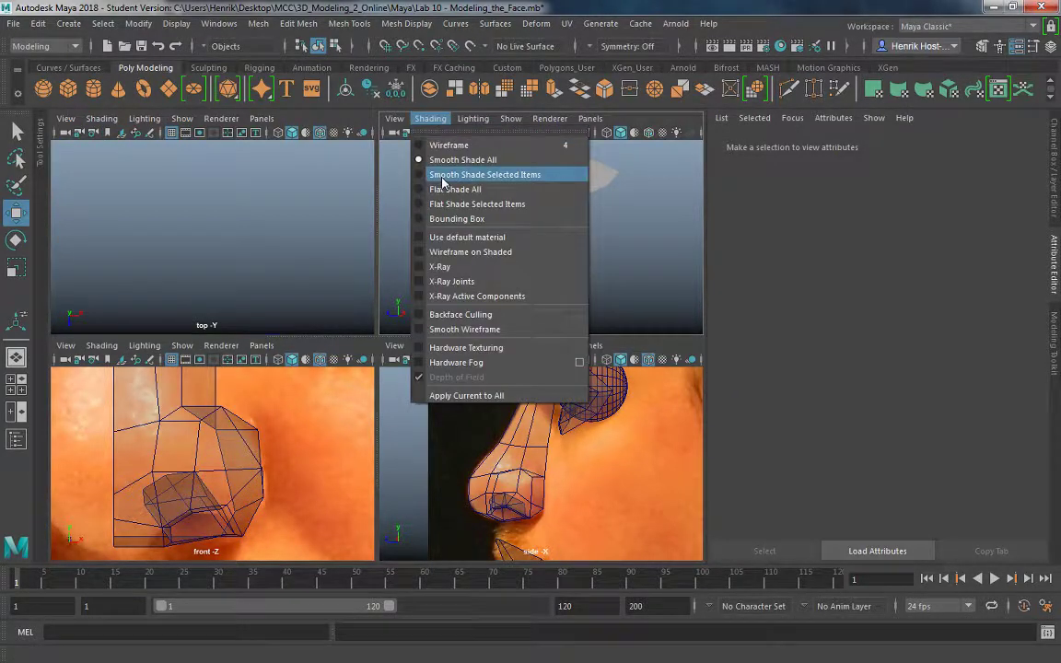
click(475, 242)
alt+drag(616, 243, 511, 182)
scroll(452, 234, up, 3)
alt+drag(451, 234, 476, 239)
- Mirror a duplicate of the nose half with an X scale of -1 and combine both halves into one mesh
click(530, 242)
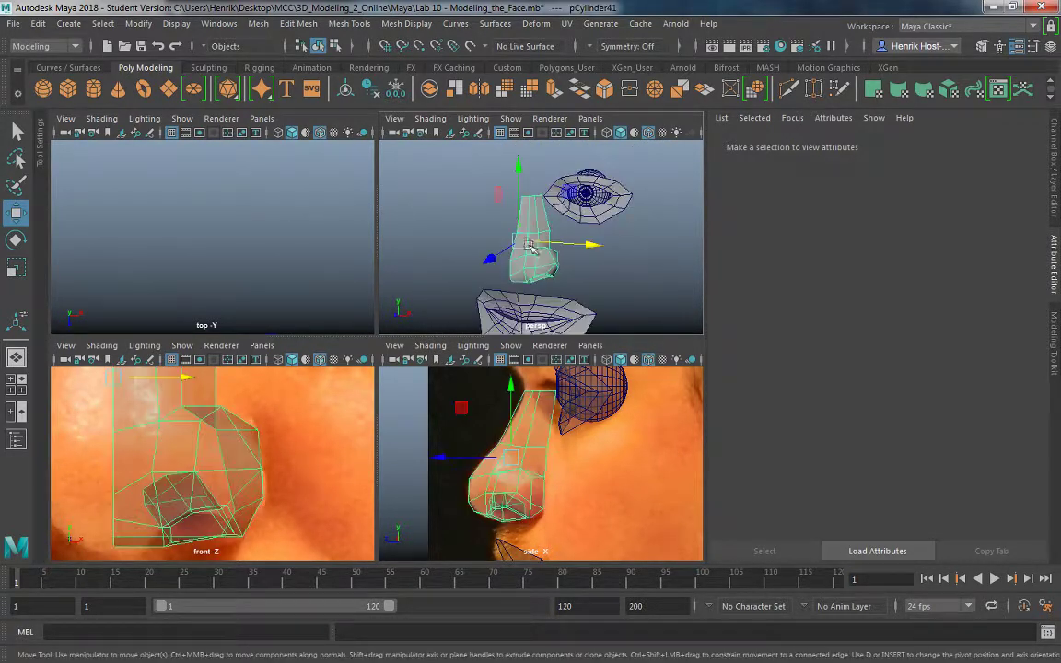
key(ctrl+d)
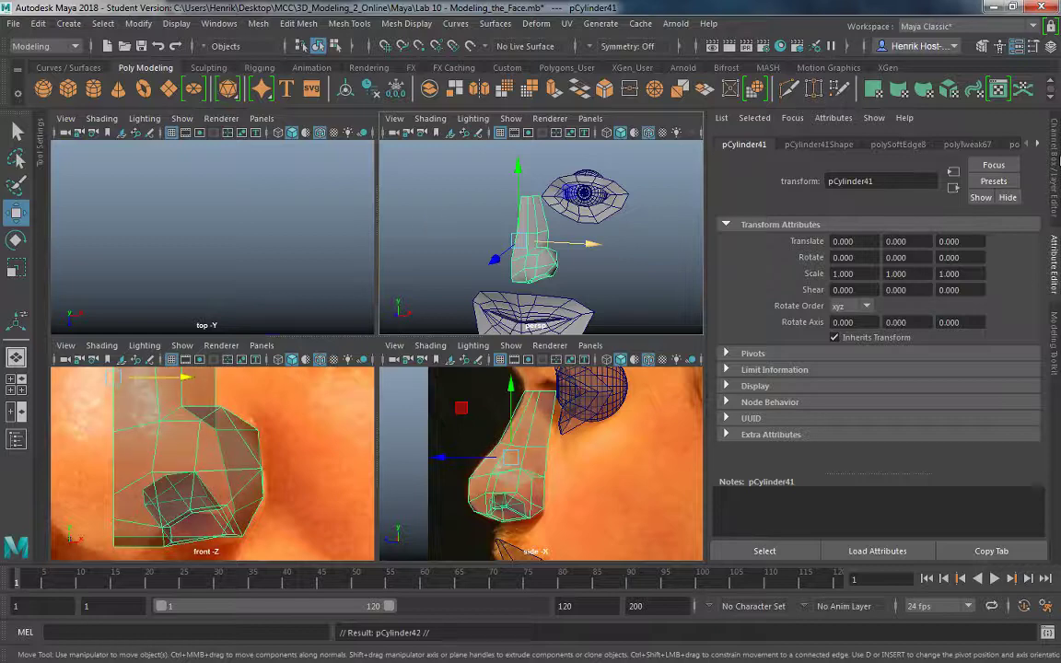
double_click(843, 274)
text(-1)
key(Return)
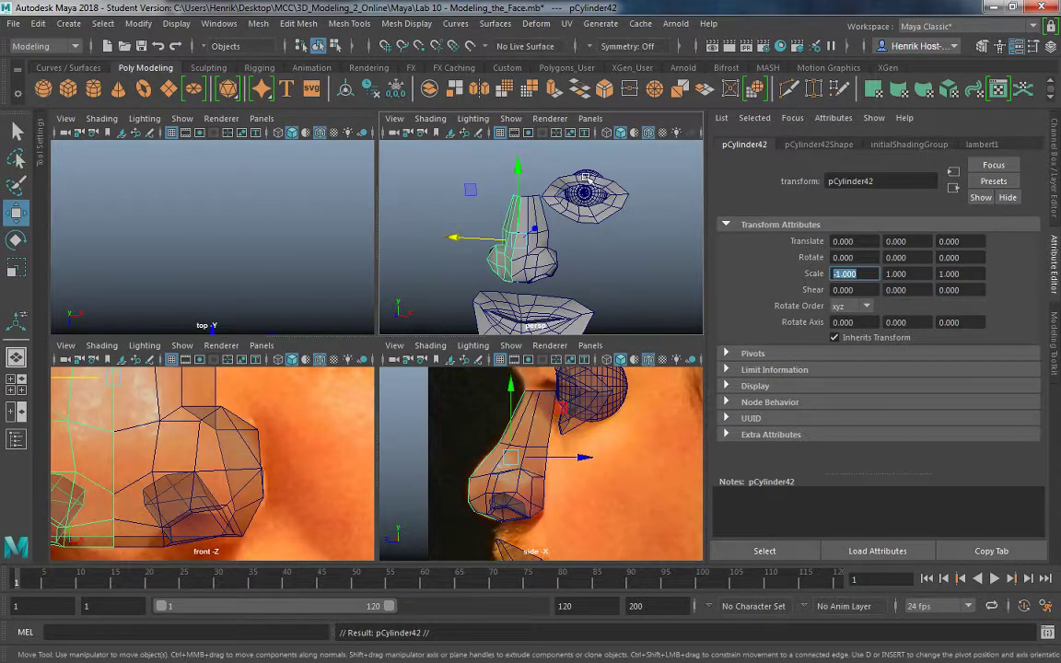
shift+click(527, 271)
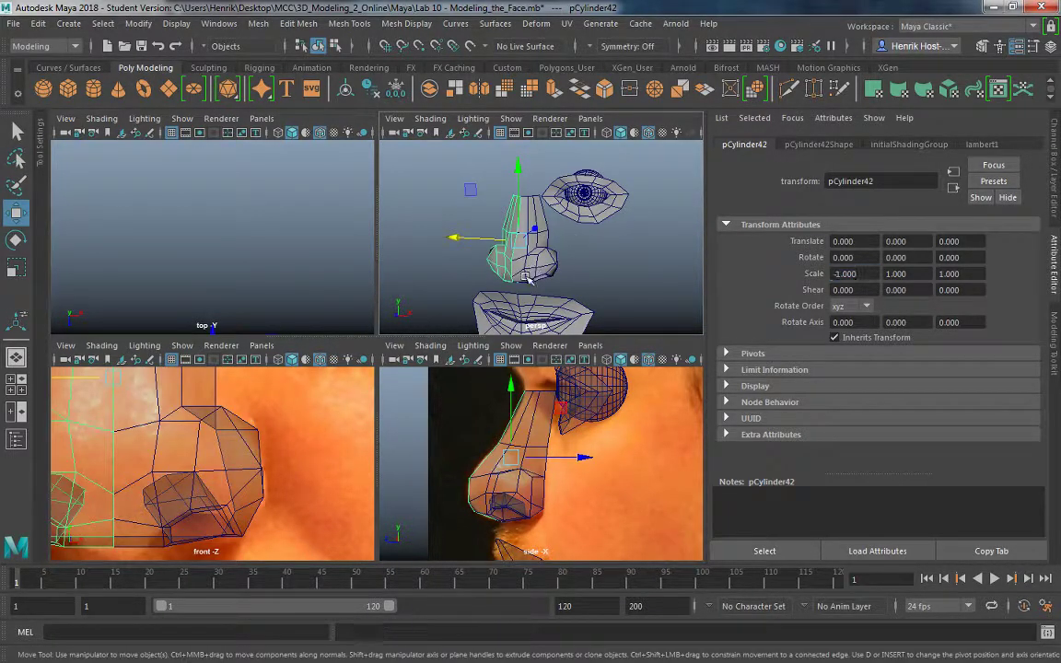
click(556, 92)
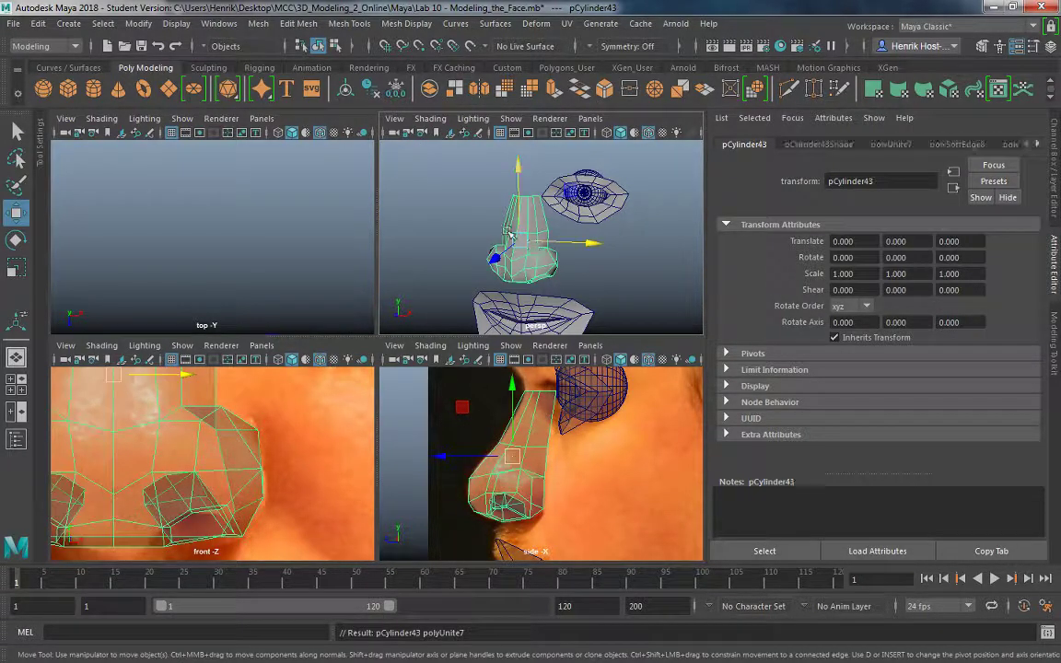
- Merge the vertices along the nose's center line with a distance threshold of 0.01
key(space)
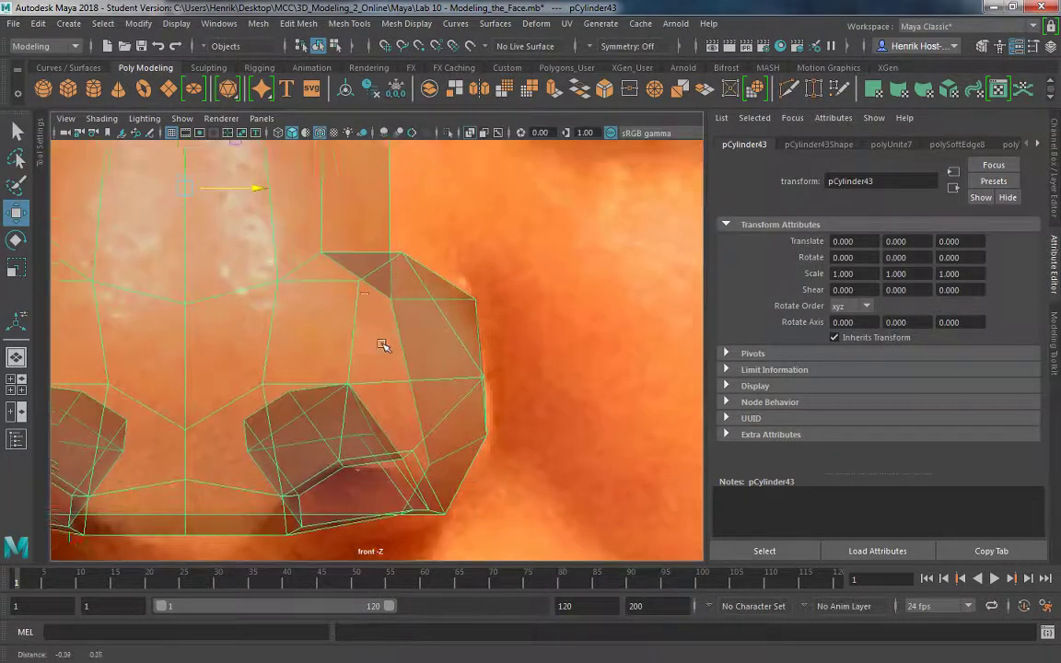
alt+right_drag(382, 345, 326, 274)
right_drag(350, 225, 326, 232)
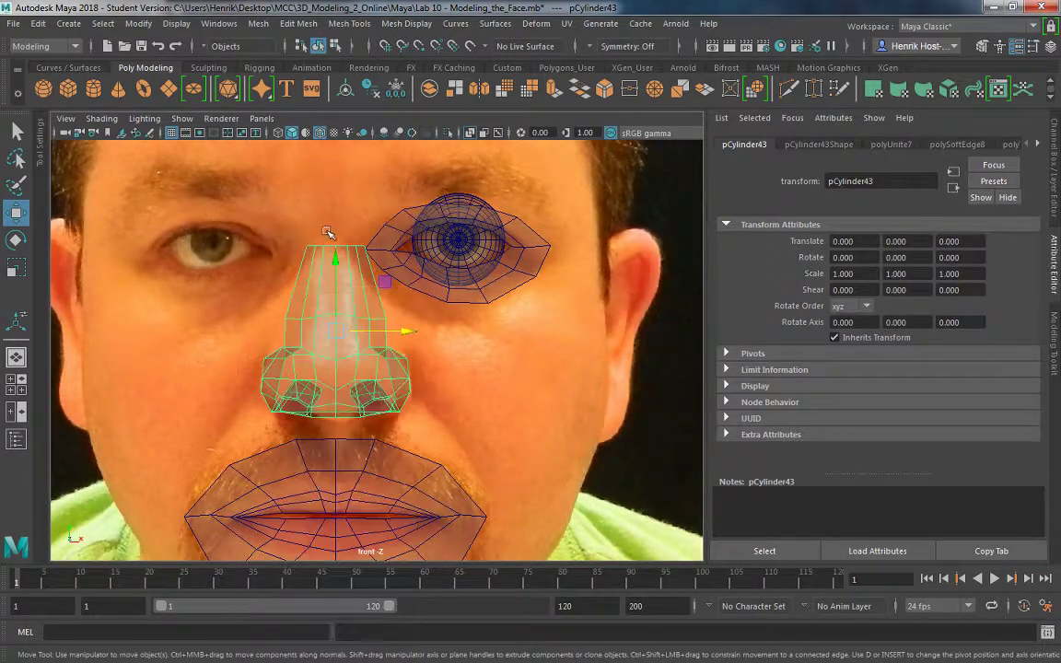
drag(320, 416, 342, 464)
mouse_move(353, 300)
shift+right_down()
mouse_move(403, 213)
mouse_move(346, 307)
shift+right_up()
- Narrow the nose bridge by scaling its middle row of vertices inward along X
right_drag(346, 224, 280, 224)
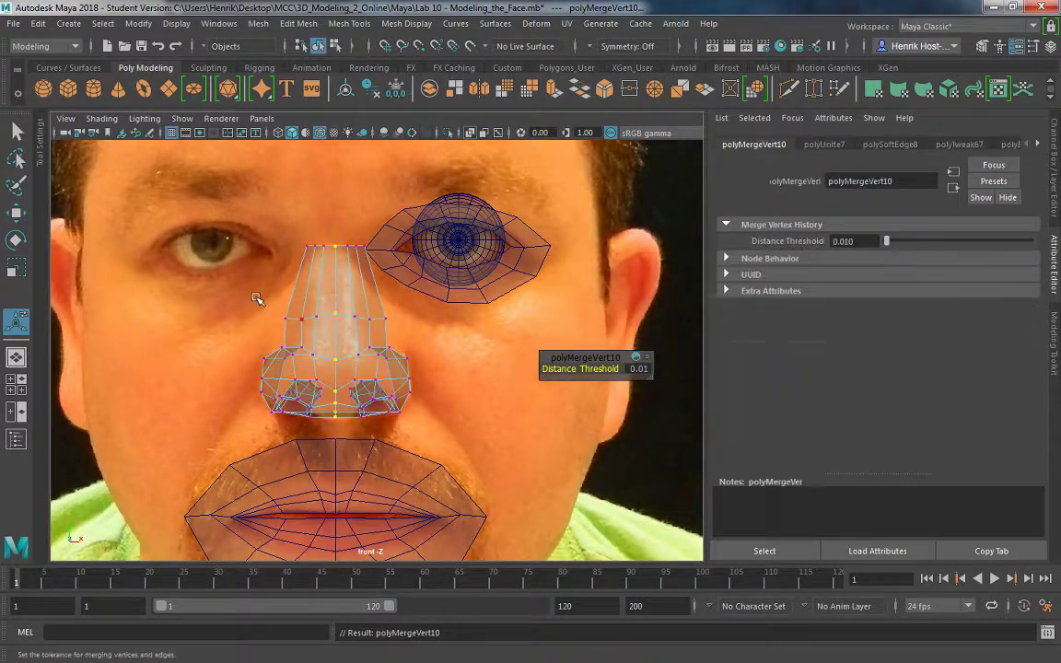
drag(256, 299, 399, 317)
key(r)
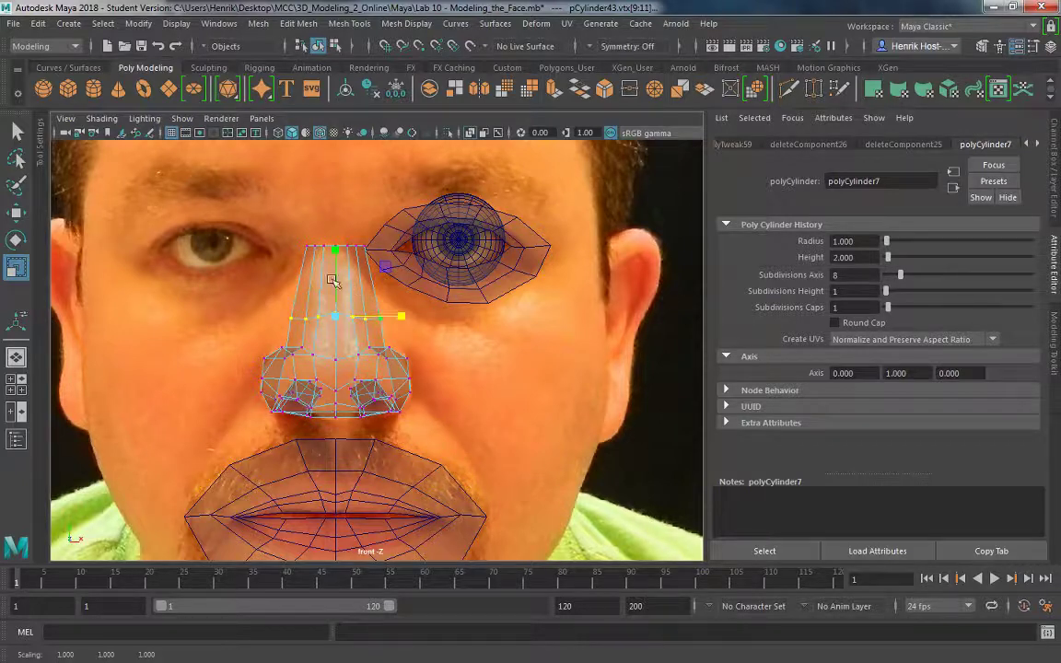
- Insert two edge loops across the upper nose bridge with Multi-Cut and return to object mode
click(786, 92)
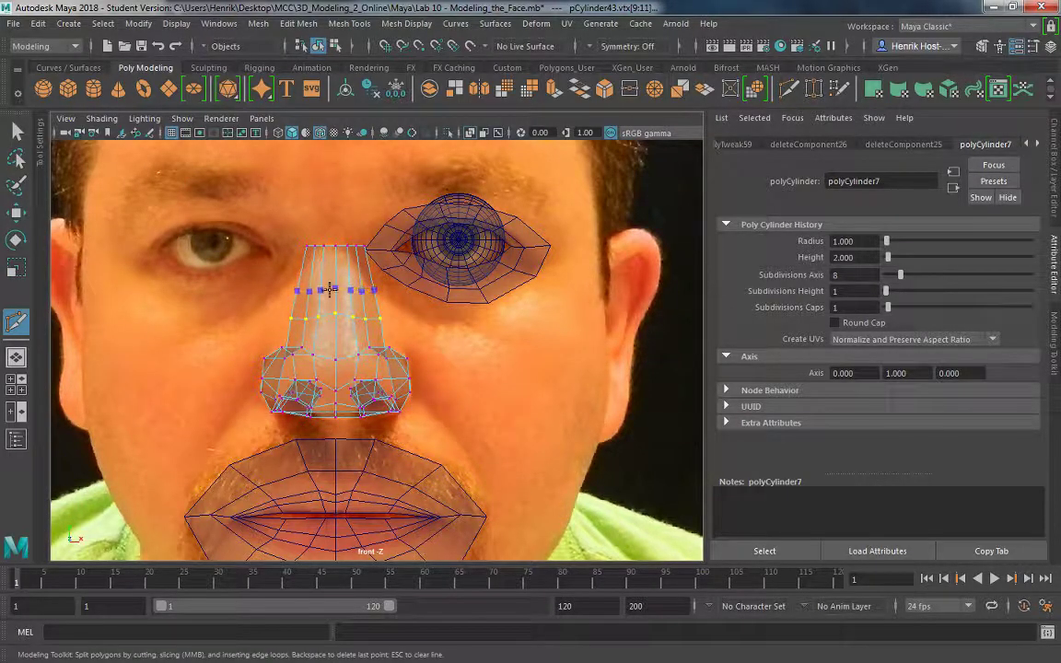
ctrl+click(330, 289)
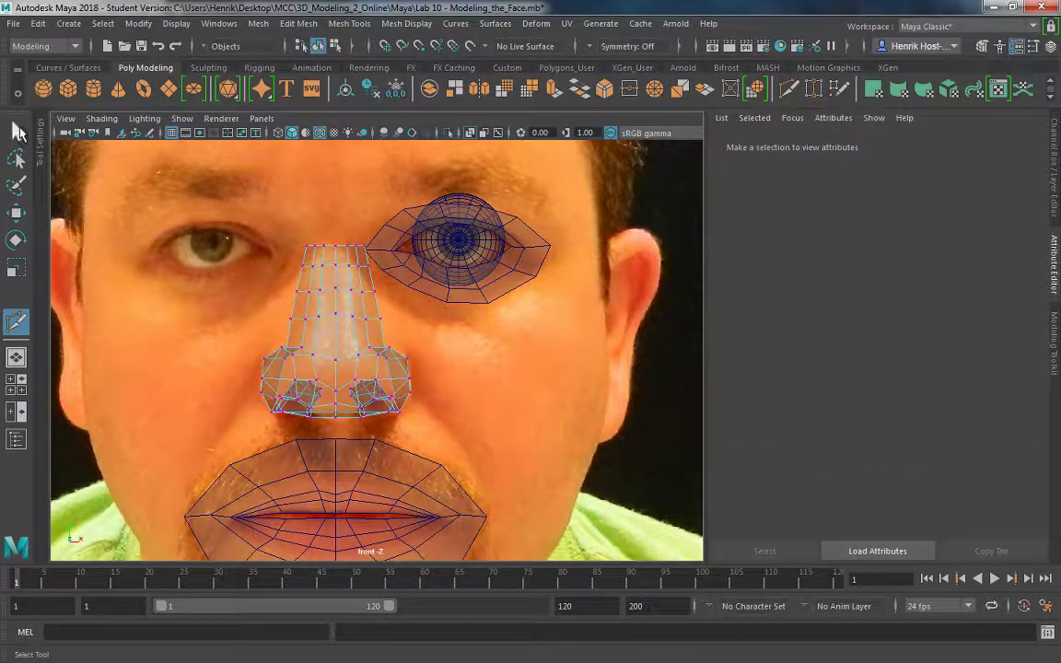
click(16, 130)
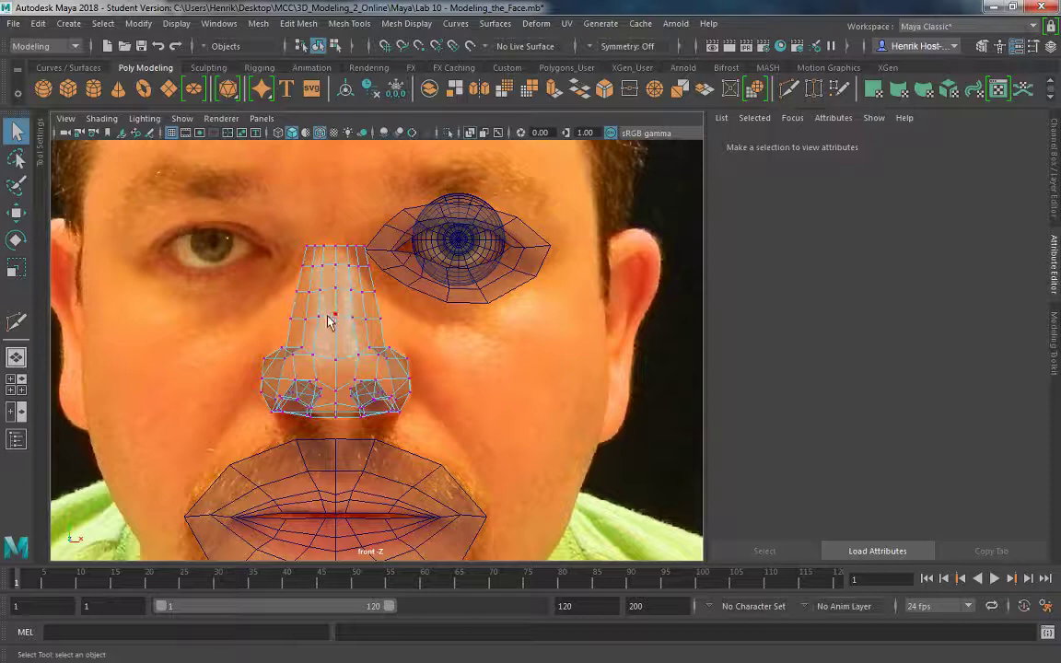
right_drag(329, 227, 398, 204)
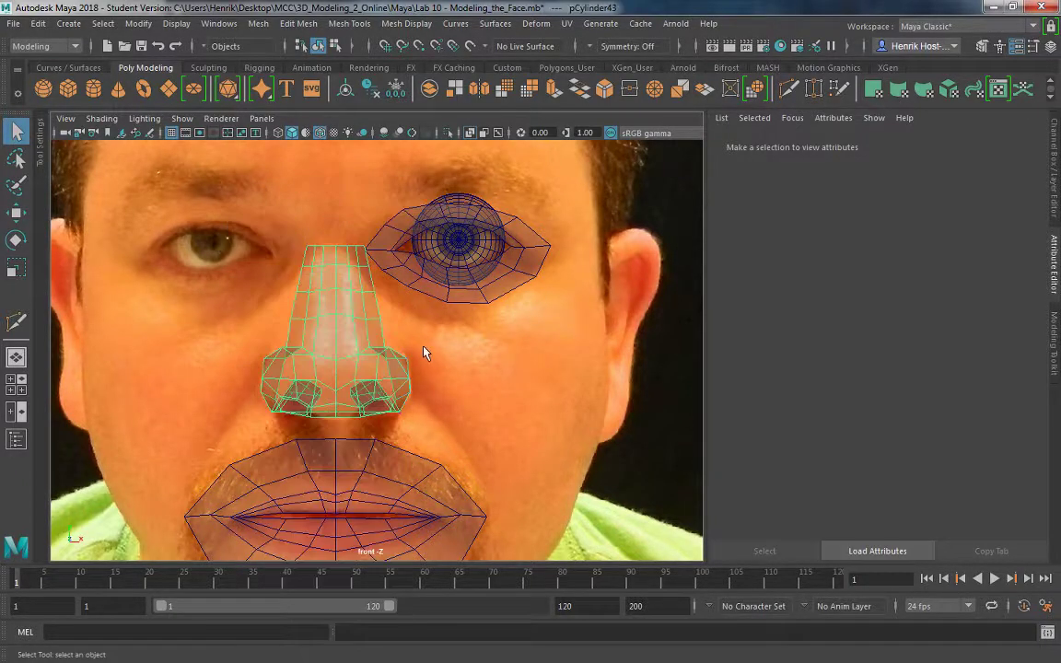
- In the perspective view, switch the nose mesh to vertex mode and turn on Object X symmetry
key(space)
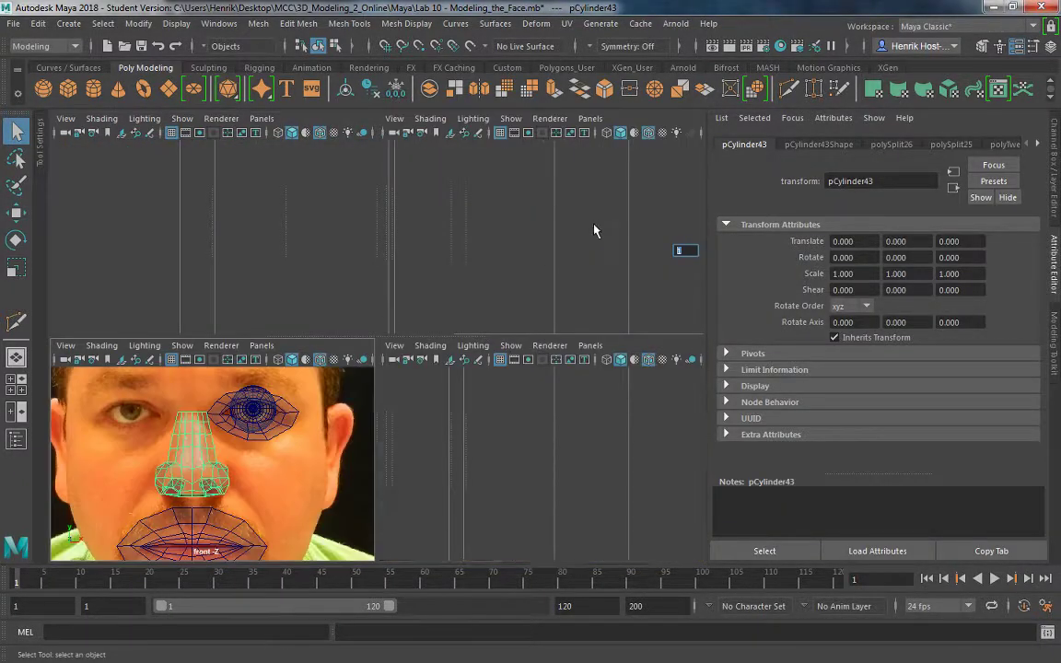
key(space)
alt+drag(425, 307, 366, 363)
click(258, 281)
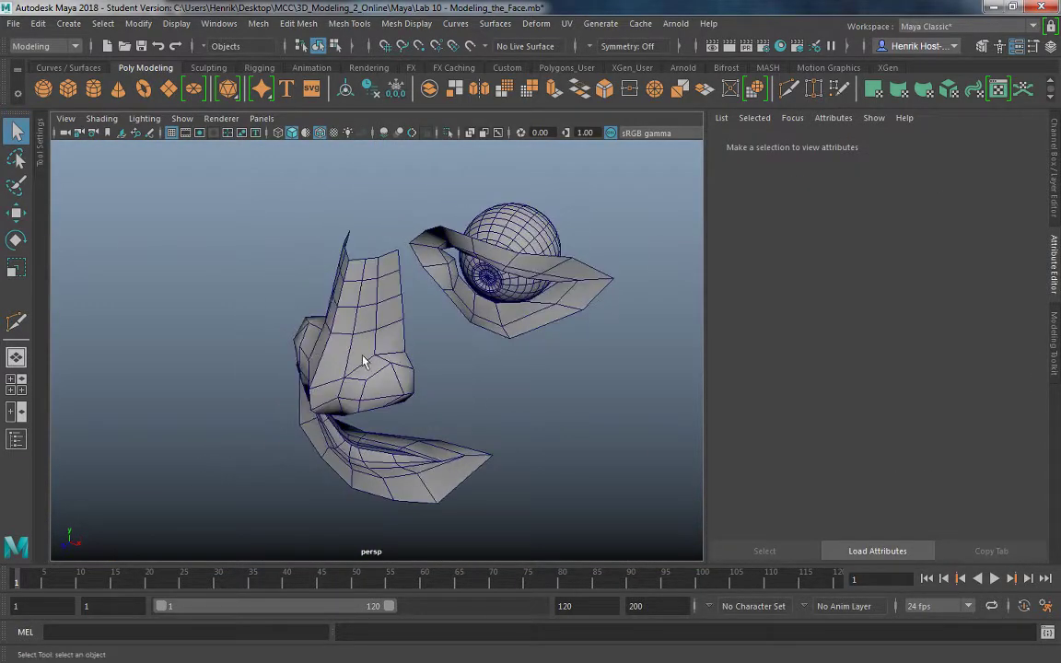
click(329, 296)
right_drag(366, 224, 310, 221)
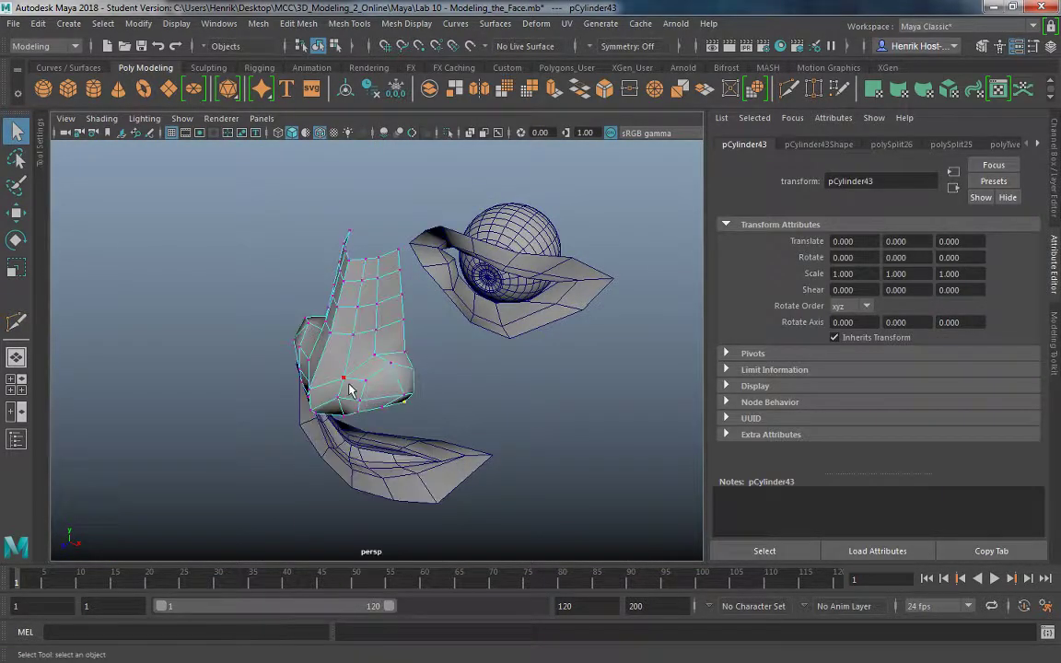
click(348, 381)
key(q)
click(367, 346)
drag(367, 347, 371, 242)
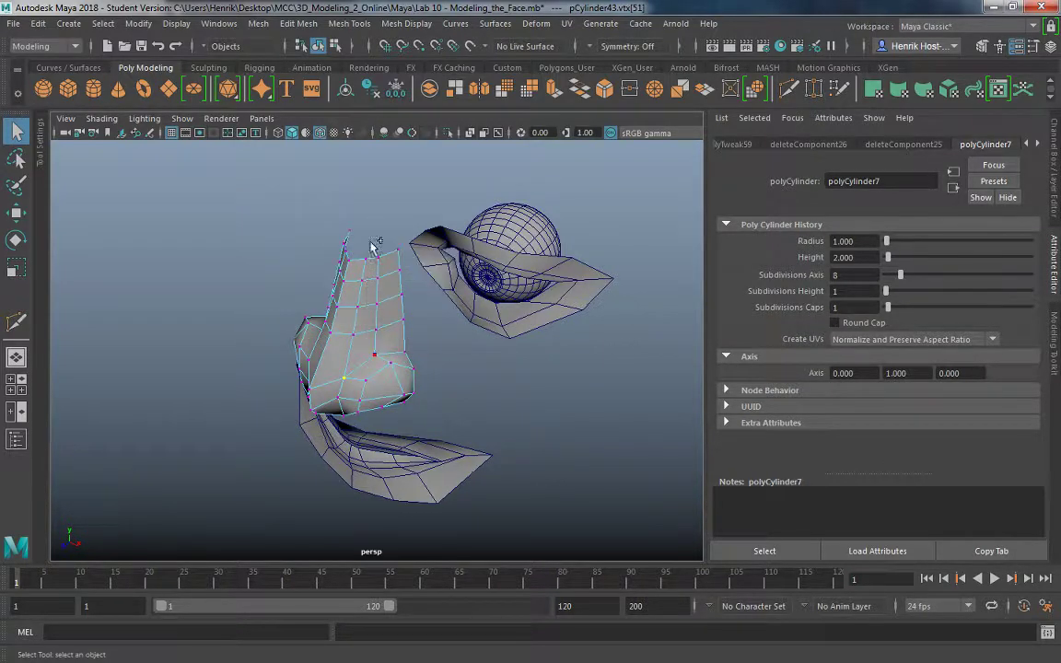
click(345, 376)
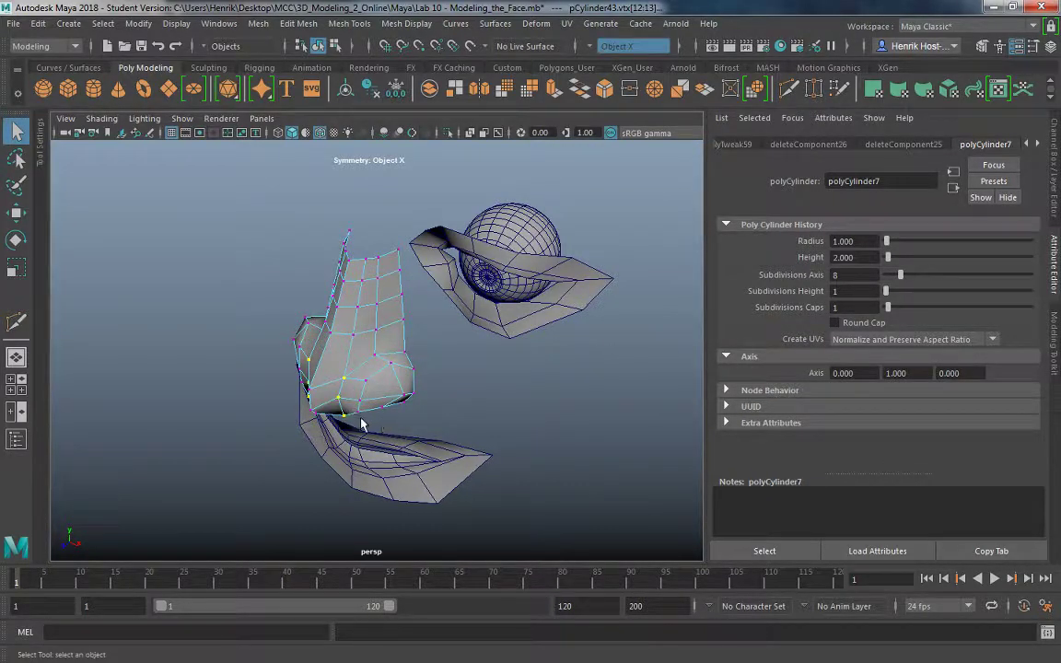
- Adjust the column of vertices on the side of the nose tip along Z to refine the profile
alt+drag(362, 424, 281, 432)
key(w)
alt+drag(356, 351, 374, 389)
click(374, 389)
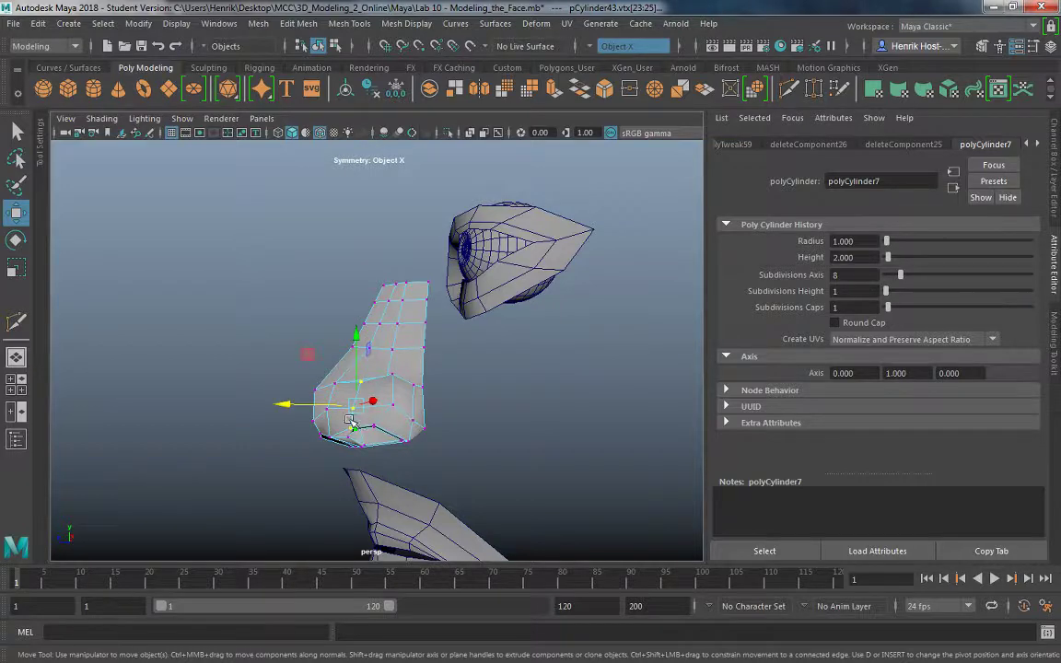
alt+drag(350, 421, 403, 537)
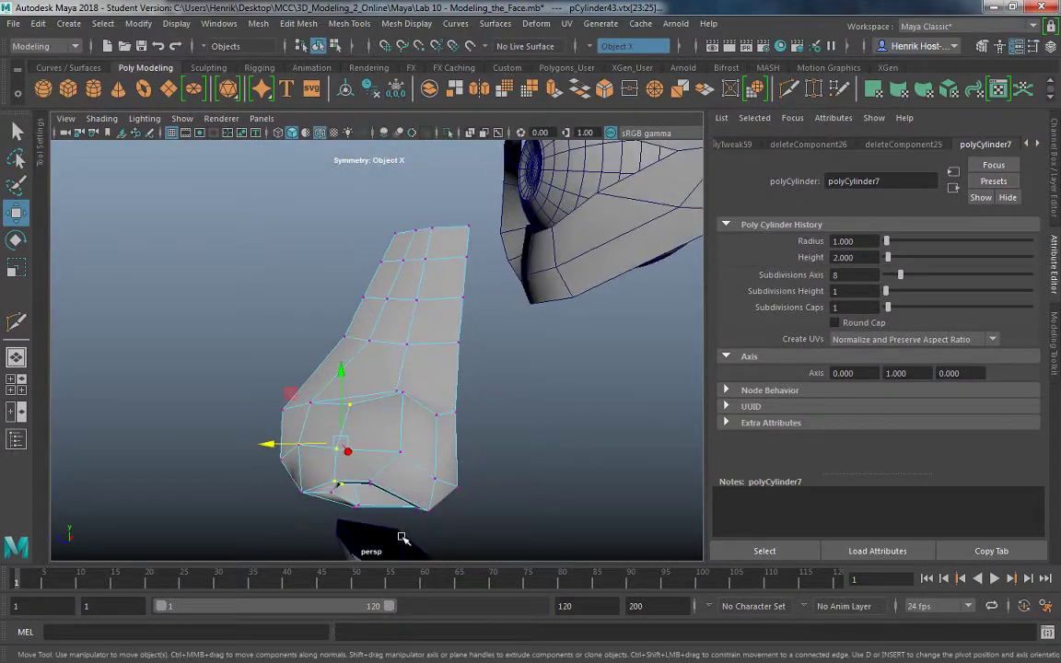
drag(274, 446, 308, 474)
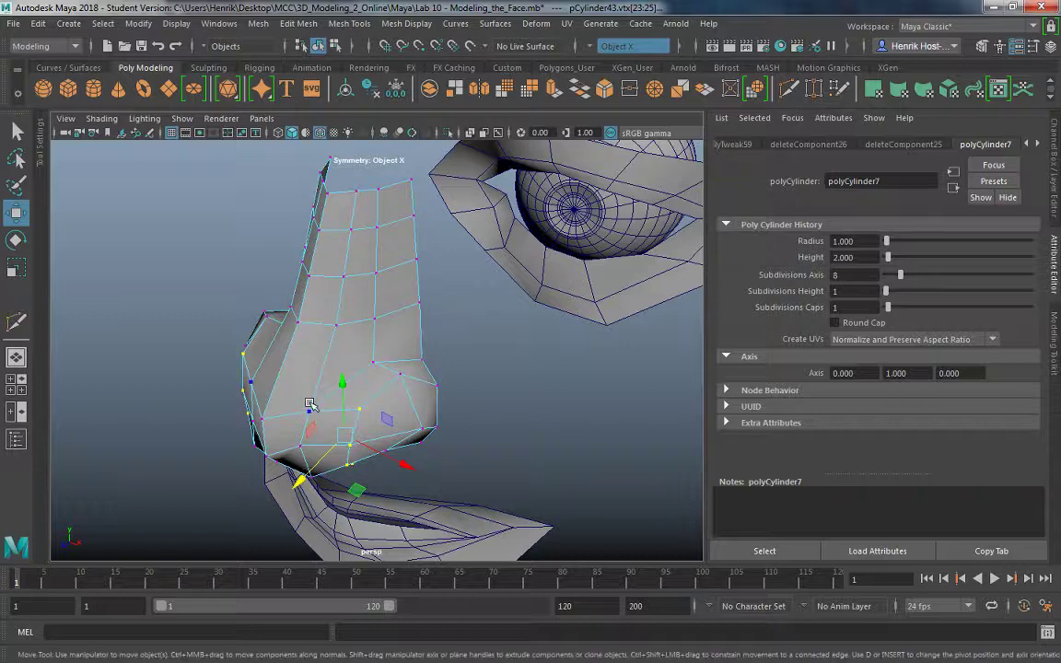
- Pull the vertices beside the nose's center line forward along Z, from the tip up the bridge, to round it
click(309, 410)
shift+click(302, 450)
alt+drag(308, 515, 293, 495)
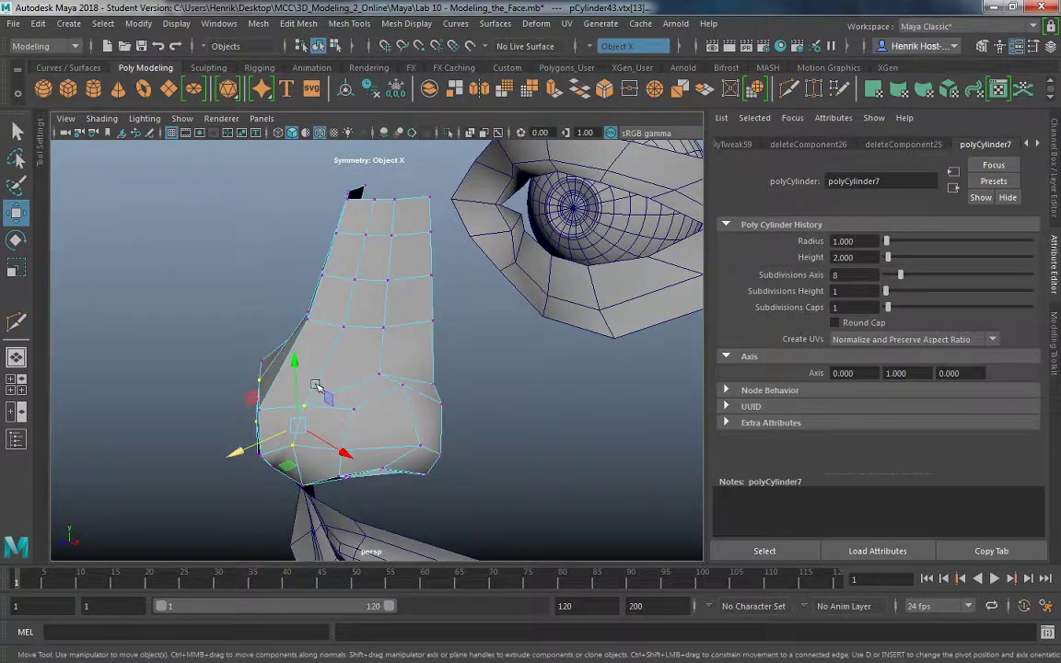
click(343, 329)
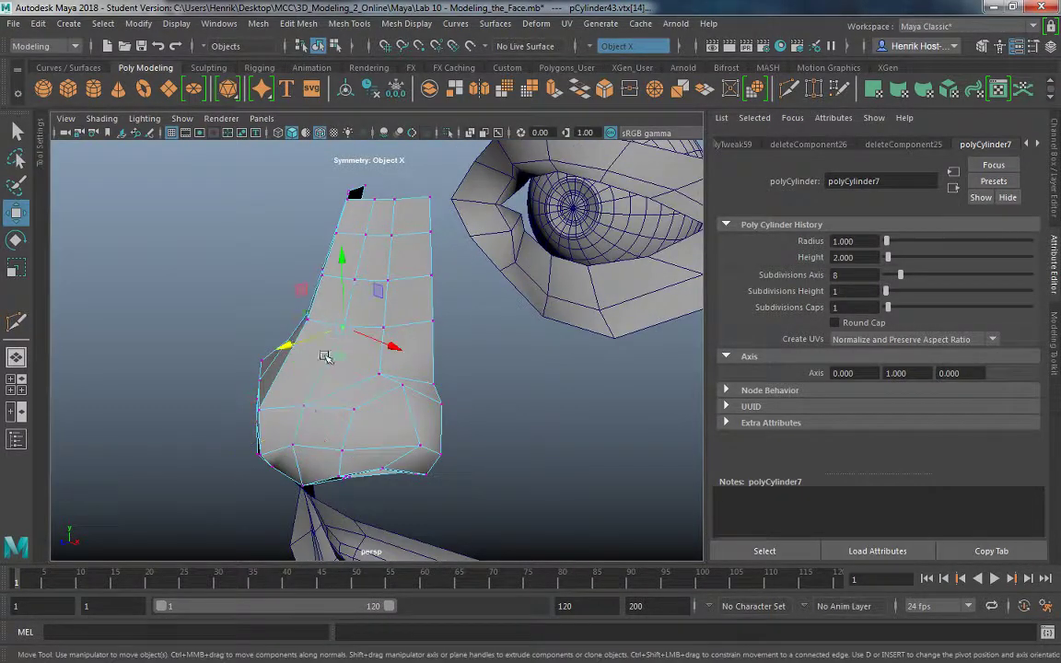
click(348, 291)
drag(306, 293, 291, 295)
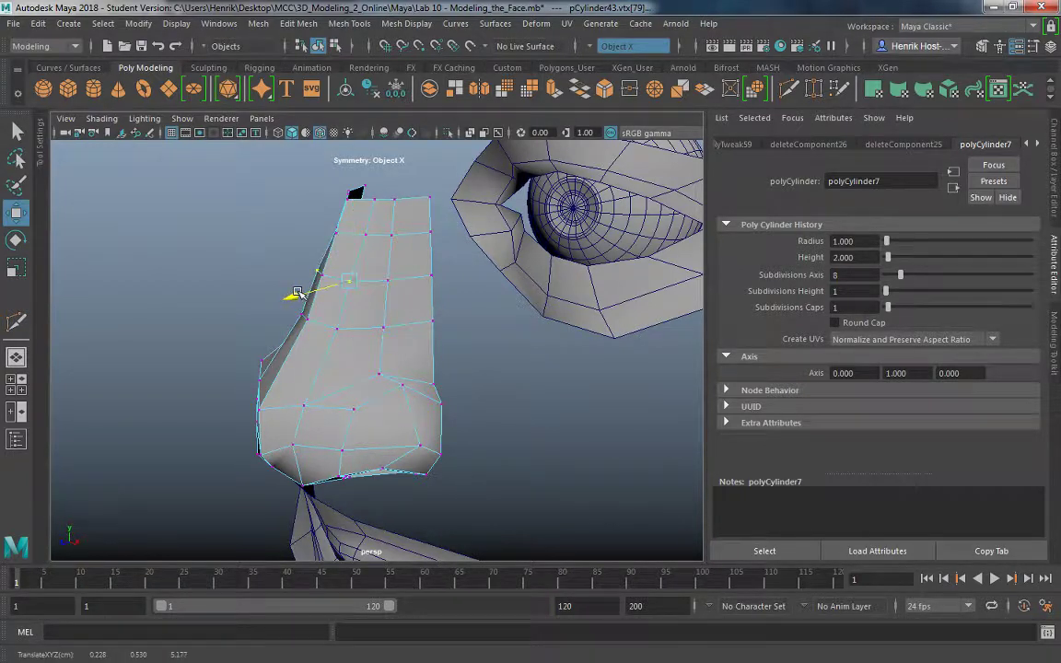
click(367, 232)
middle_drag(314, 245, 309, 245)
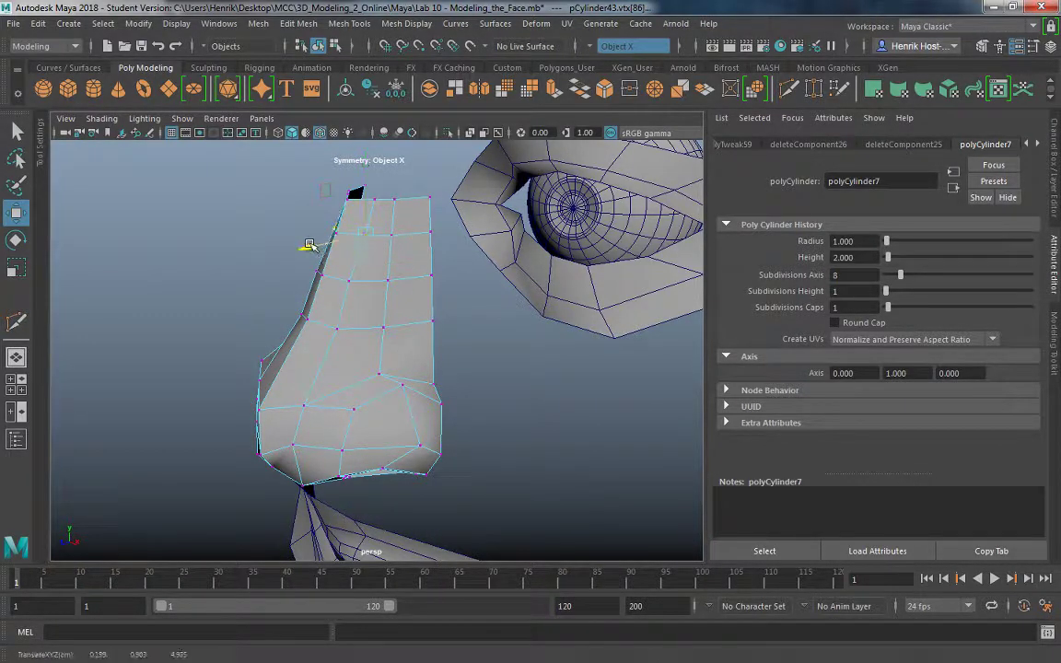
click(350, 212)
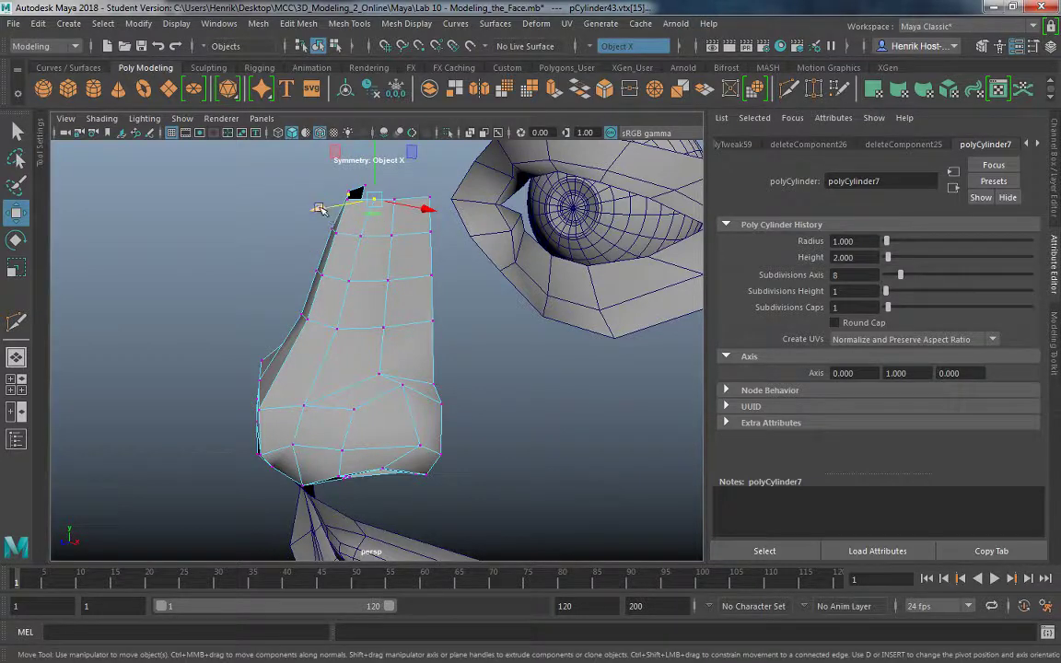
alt+drag(350, 220, 286, 255)
- Return the nose to object mode and soften its edges
right_drag(287, 255, 339, 196)
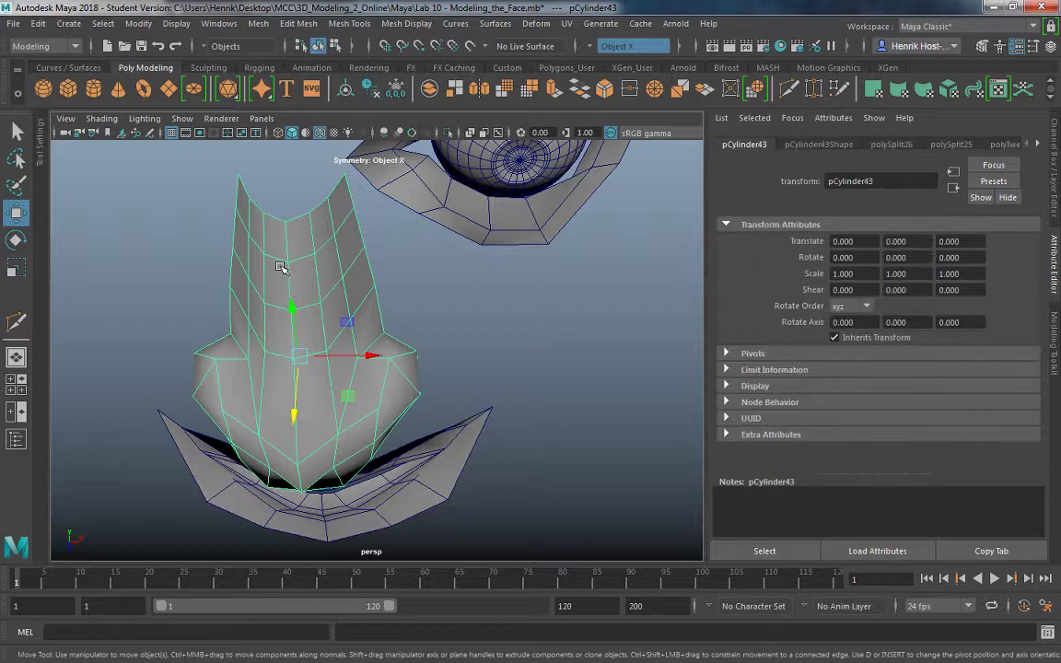
shift+right_drag(281, 267, 407, 275)
click(532, 327)
alt+right_drag(498, 342, 342, 361)
alt+drag(343, 361, 463, 309)
- Insert an edge loop across the lower nose bridge, just above the nostrils, with Multi-Cut and return to object mode
click(364, 366)
click(787, 88)
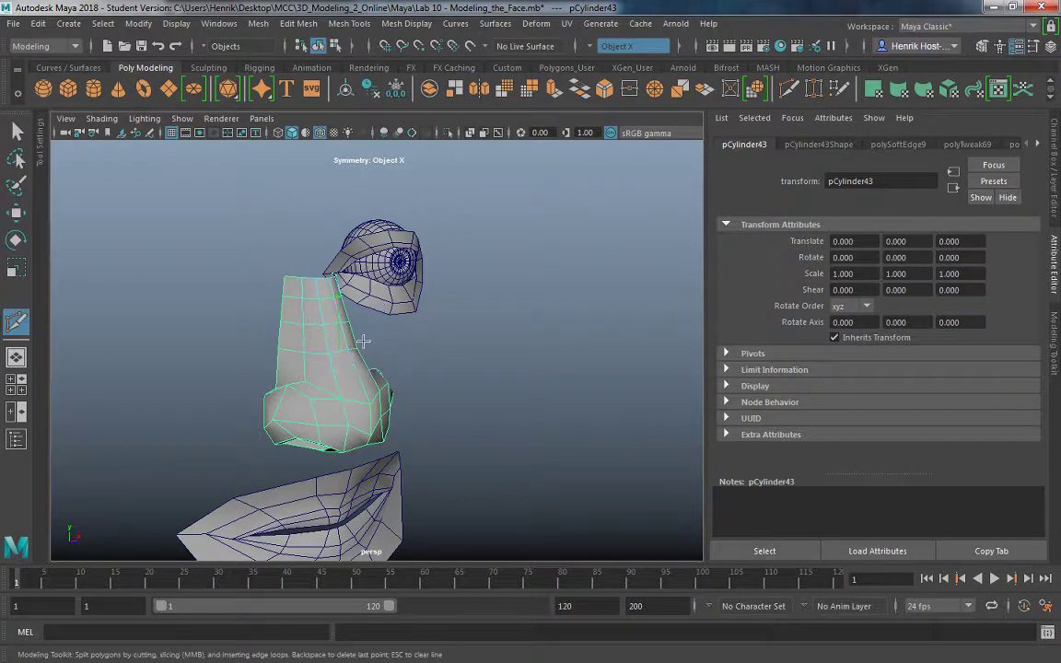
ctrl+click(354, 376)
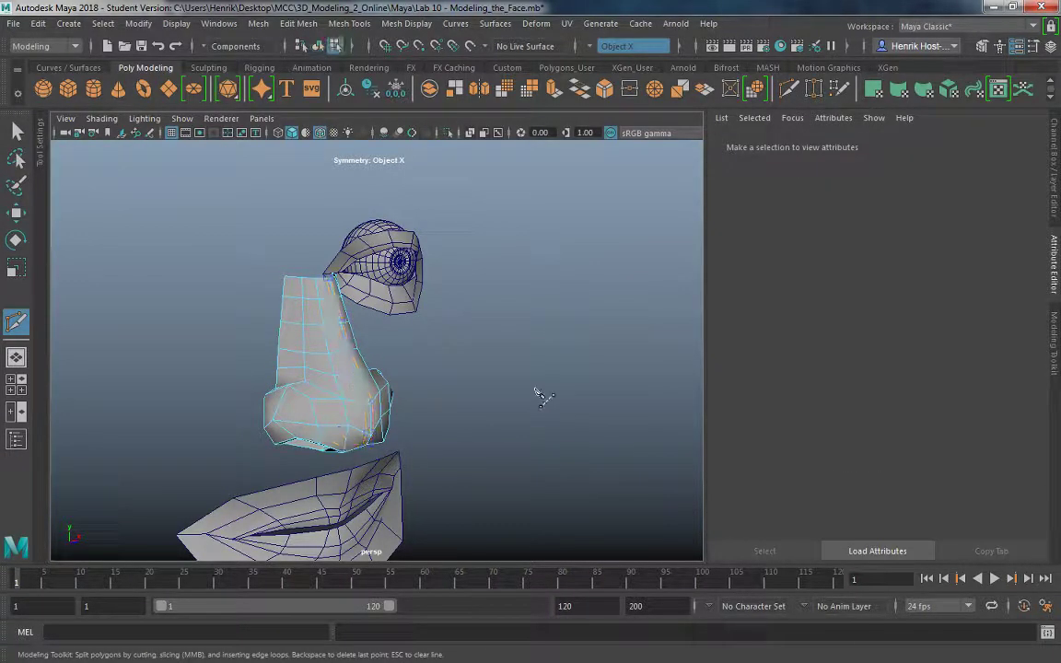
alt+drag(366, 404, 365, 398)
alt+drag(489, 388, 301, 303)
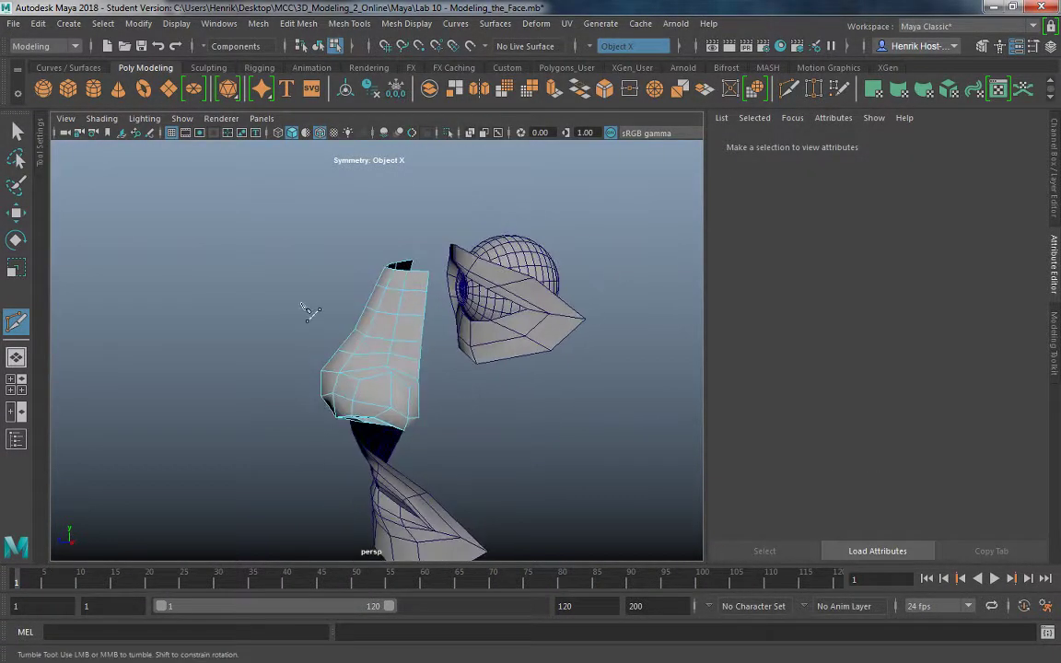
key(q)
alt+drag(368, 318, 261, 336)
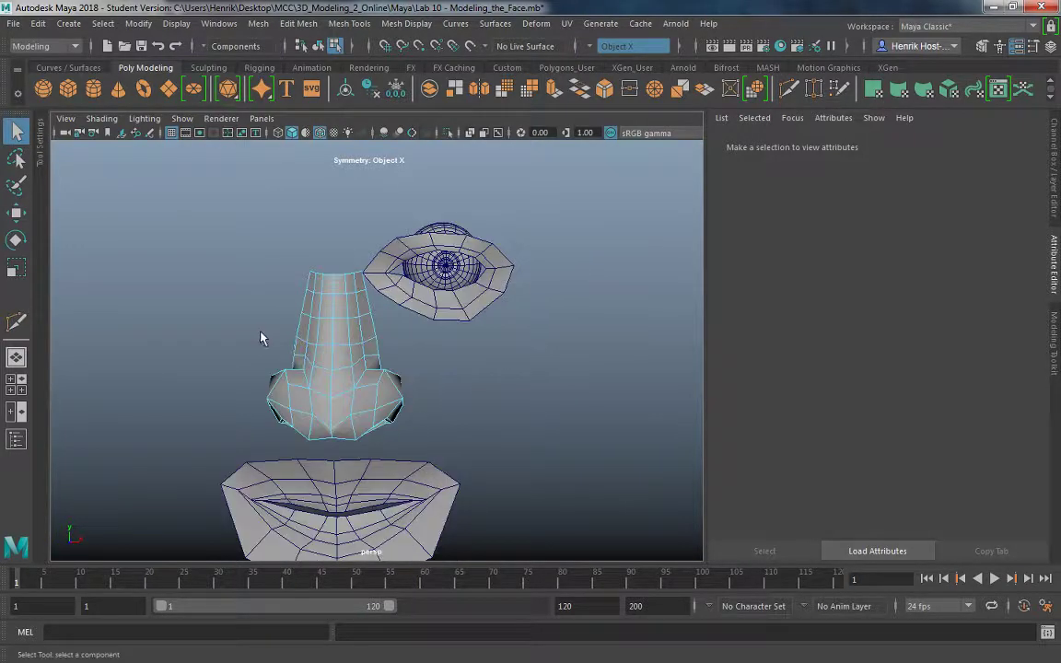
right_click(261, 224)
right_drag(293, 278, 334, 201)
- Move the eyelid mesh's pivot along X to the face's center line with grid snapping
mouse_move(457, 407)
alt+mouse_down()
mouse_move(406, 387)
mouse_move(199, 352)
mouse_move(547, 419)
mouse_move(422, 395)
mouse_move(382, 354)
mouse_move(393, 387)
mouse_move(471, 398)
alt+mouse_up()
click(449, 384)
key(w)
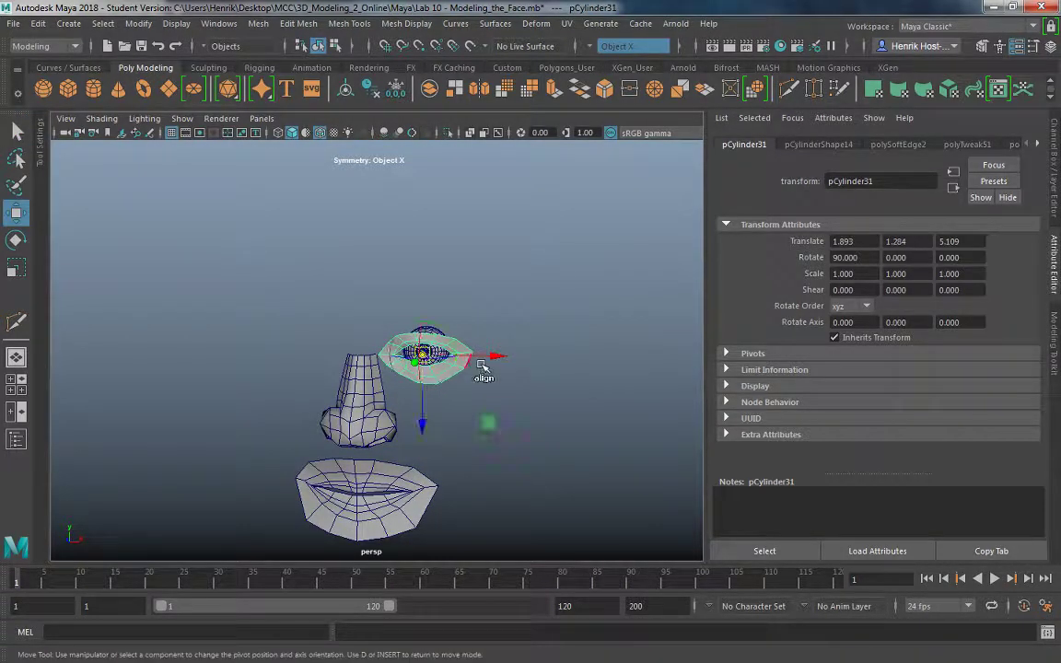
key(d)
drag(497, 356, 357, 354)
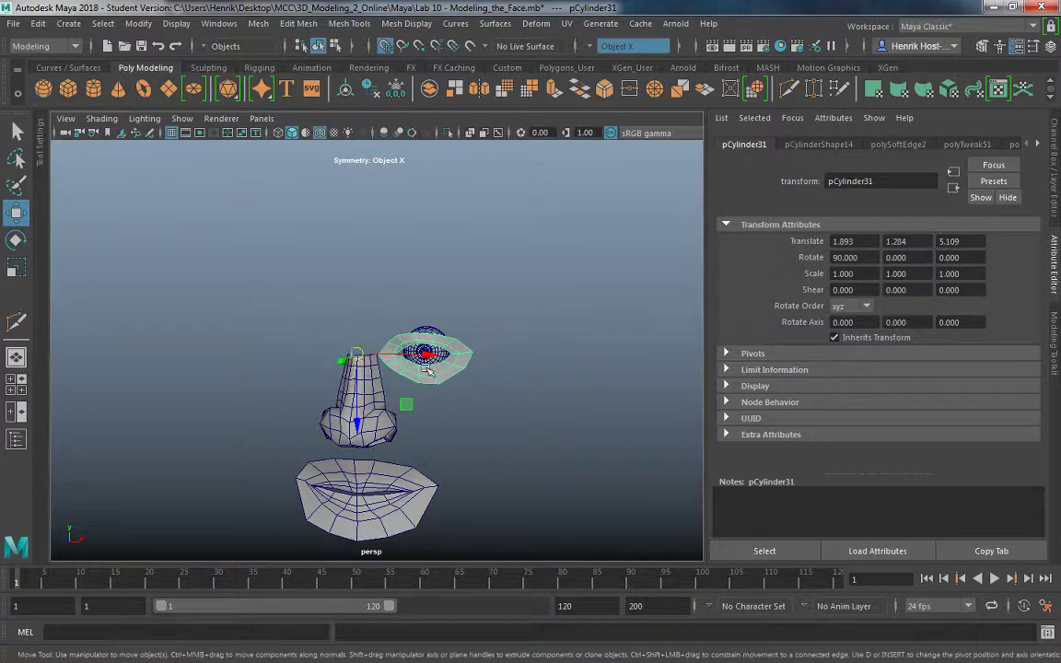
alt+drag(428, 372, 451, 394)
alt+right_drag(451, 394, 476, 431)
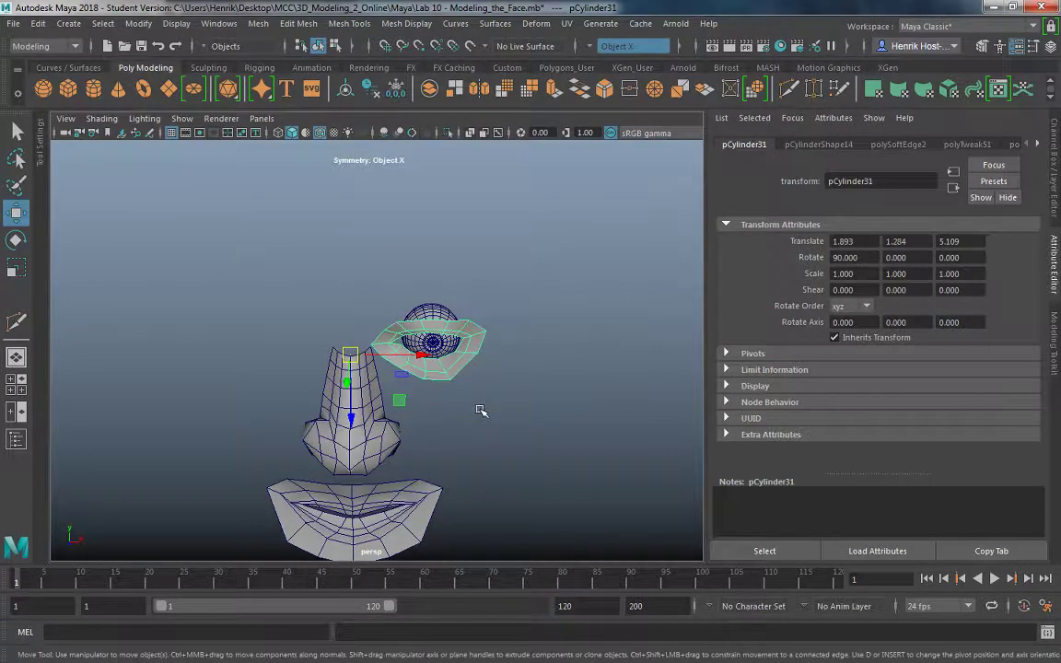
- Duplicate the eyelid mesh, freeze the copy's transformations and mirror it with a Scale X of -1
key(ctrl+d)
key(ctrl+a)
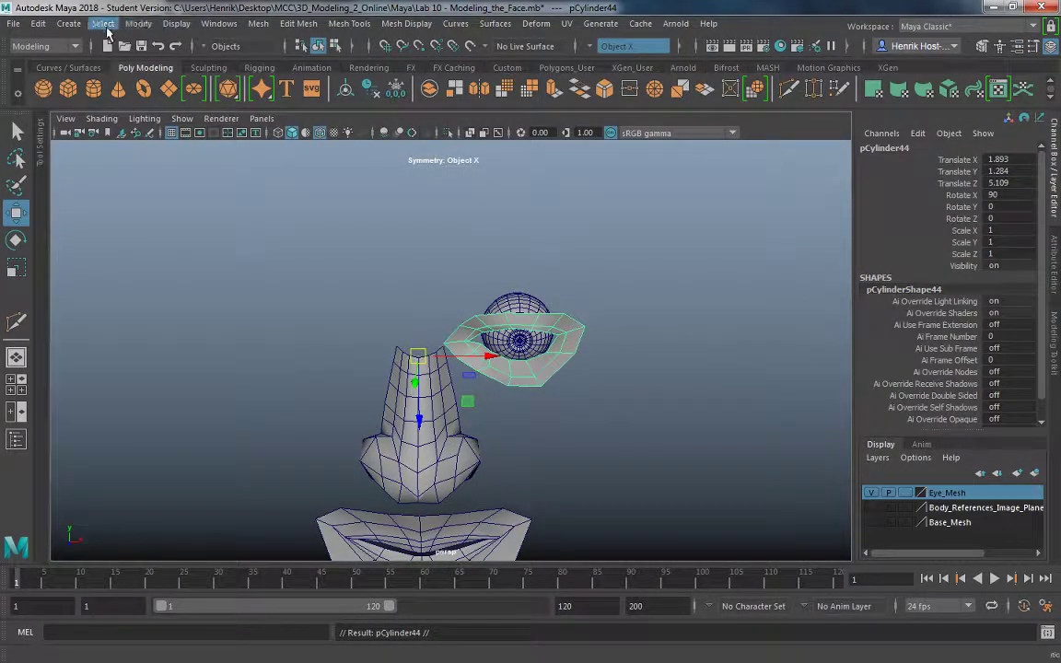
click(137, 24)
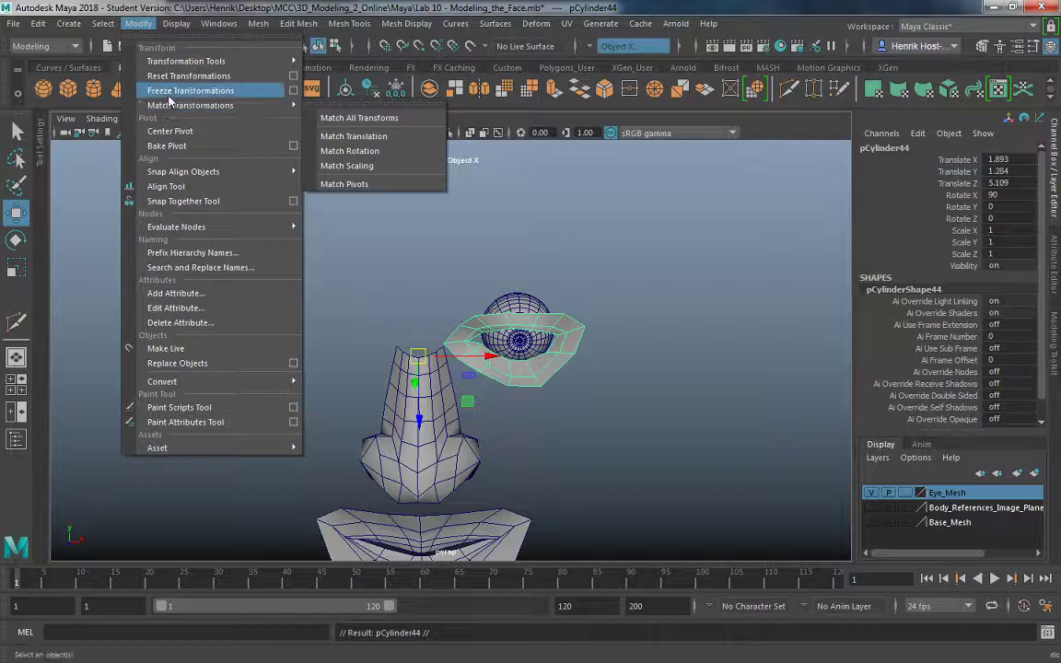
click(155, 90)
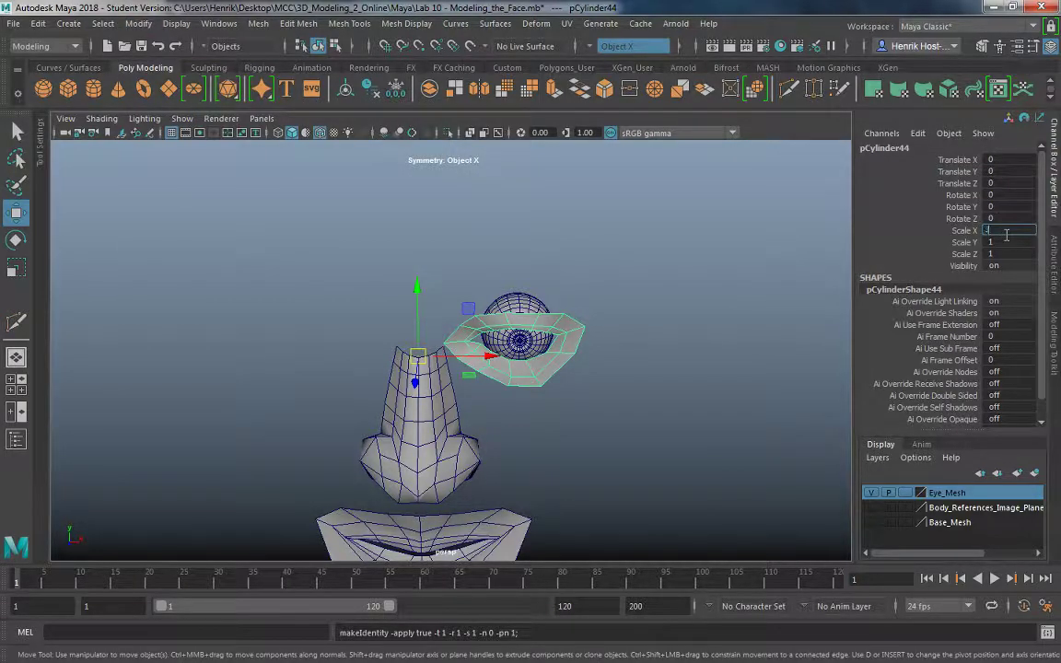
key(Return)
- Move the eyeball's pivot along X to the face's center line with grid snapping
click(521, 349)
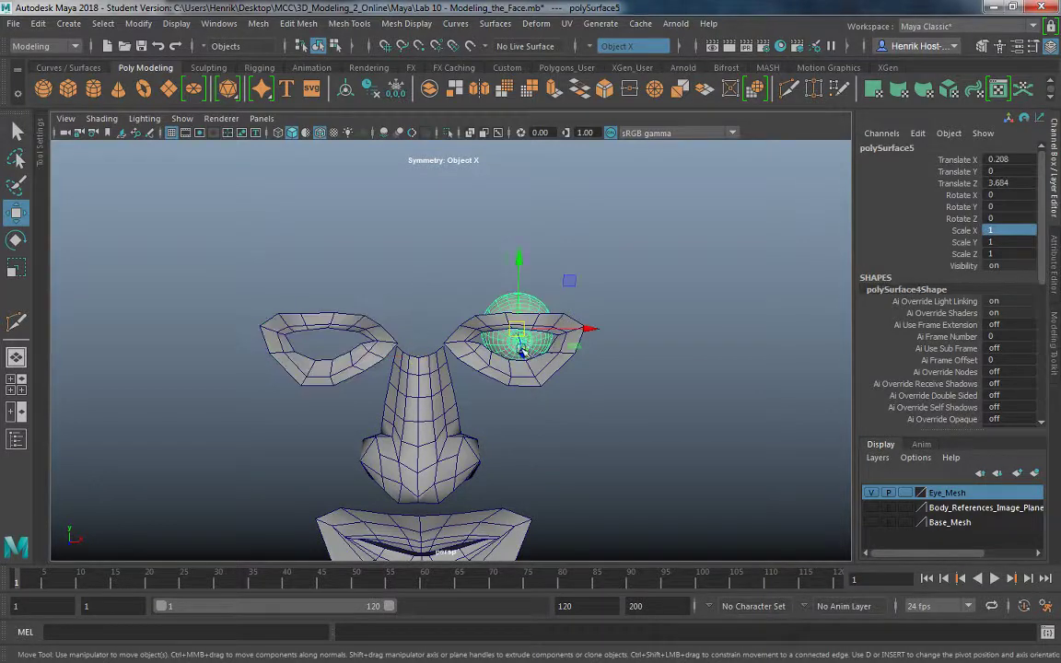
key(d)
key(x)
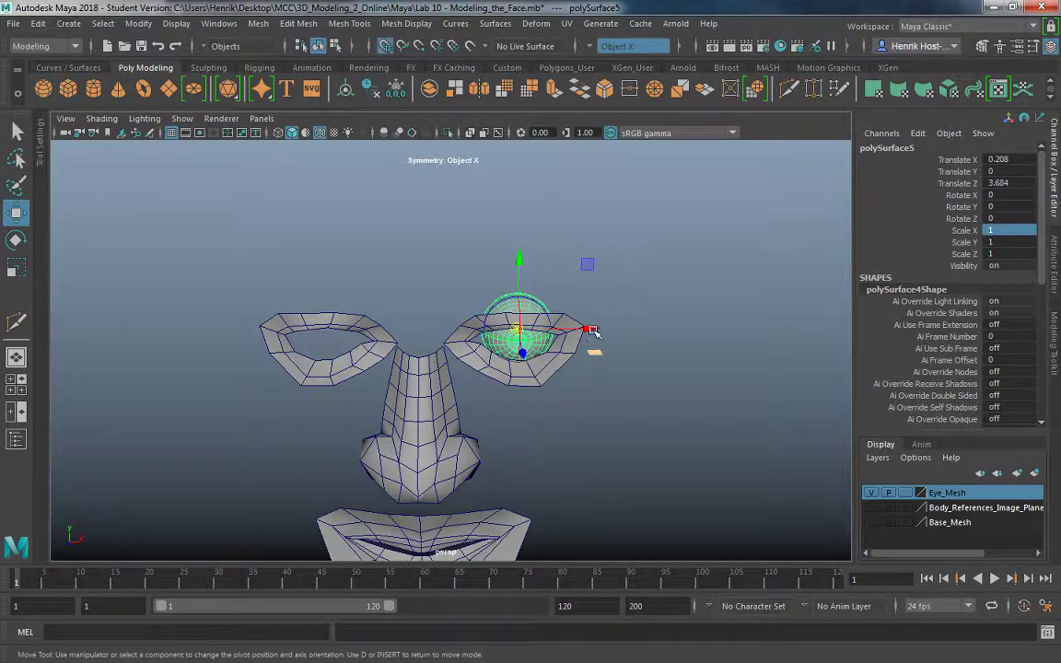
drag(594, 328, 421, 343)
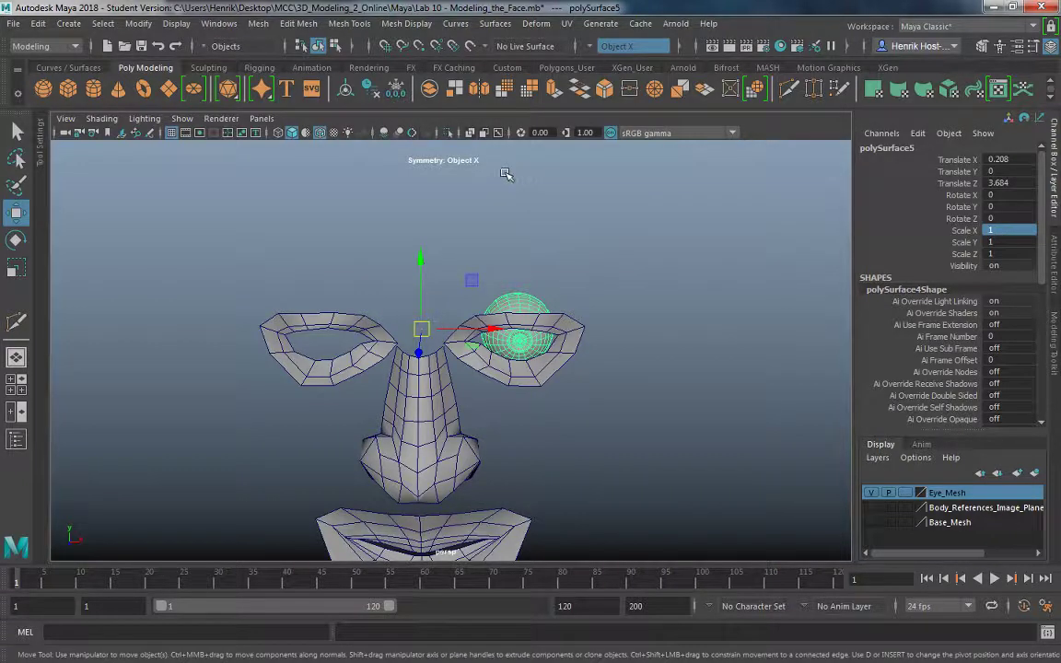
click(138, 23)
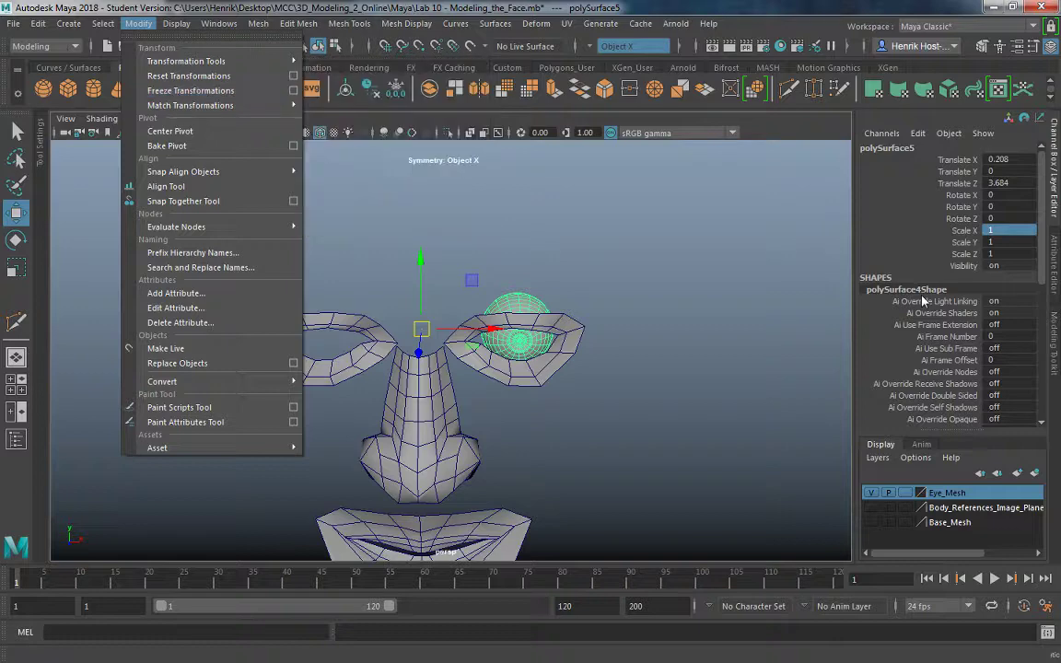
click(1004, 230)
text(-)
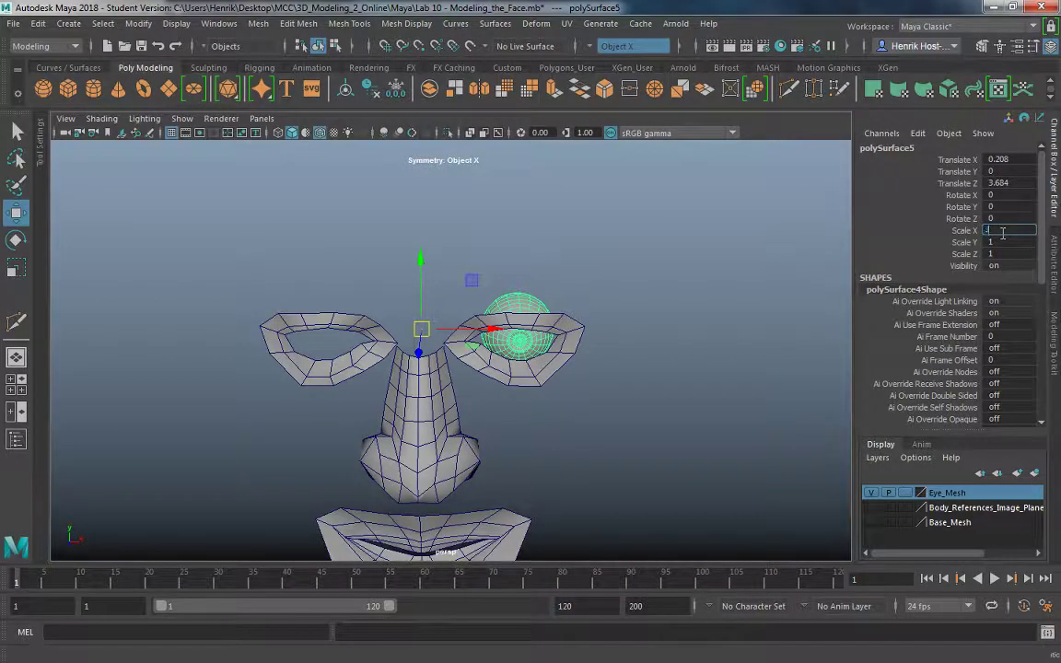
text(1)
key(Return)
key(ctrl+z)
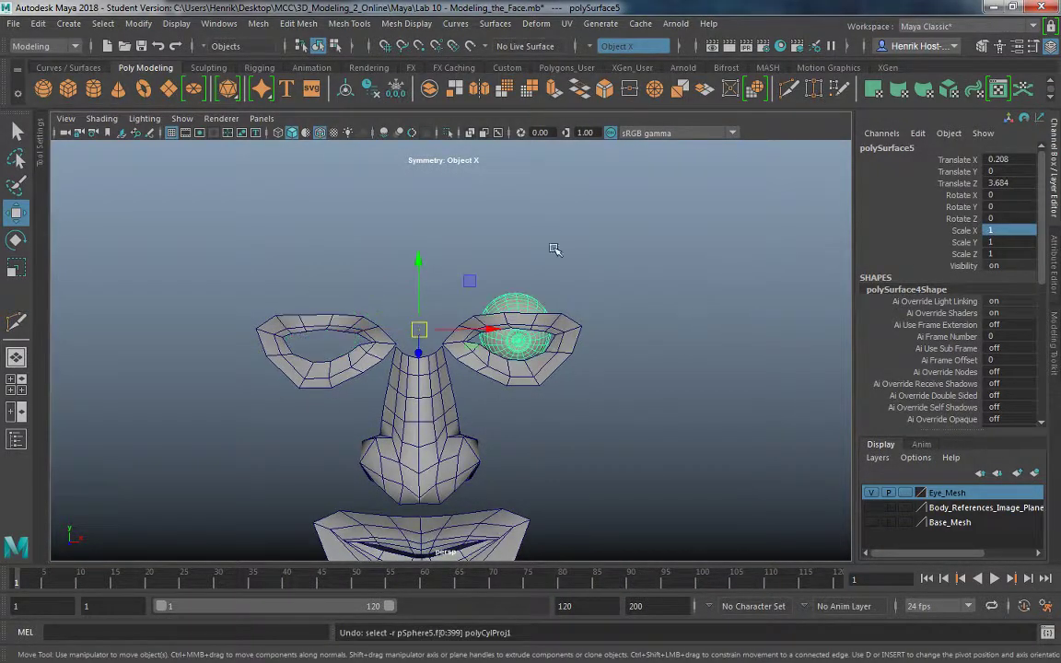
- Duplicate the eyeball and mirror the copy into the opposite eye socket with a Scale X of -1
key(ctrl+d)
click(1023, 238)
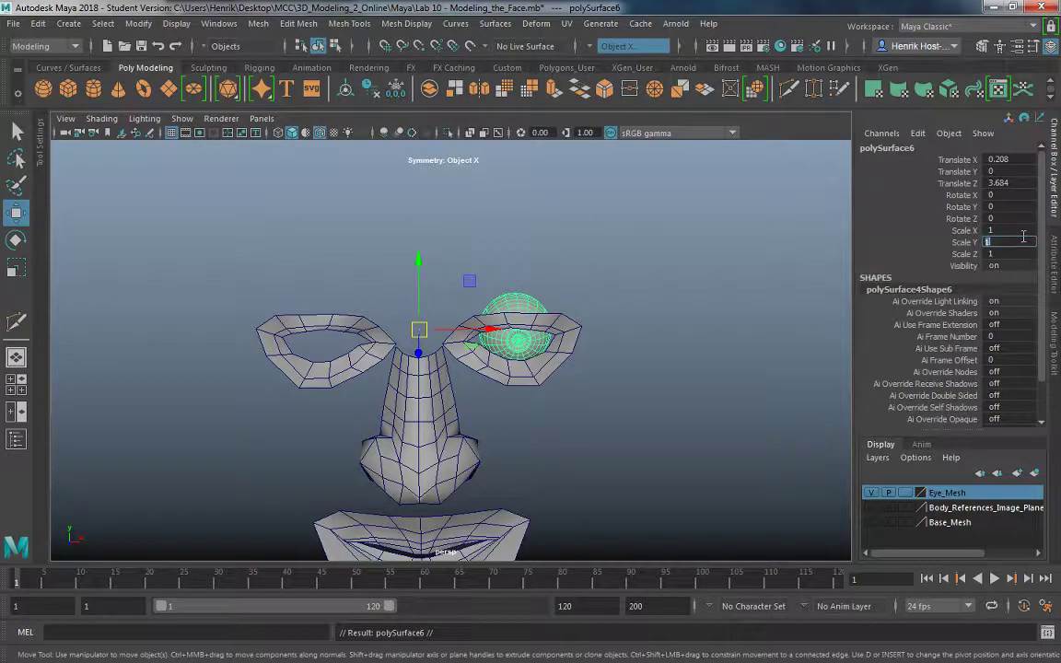
click(1024, 230)
text(-1)
key(Return)
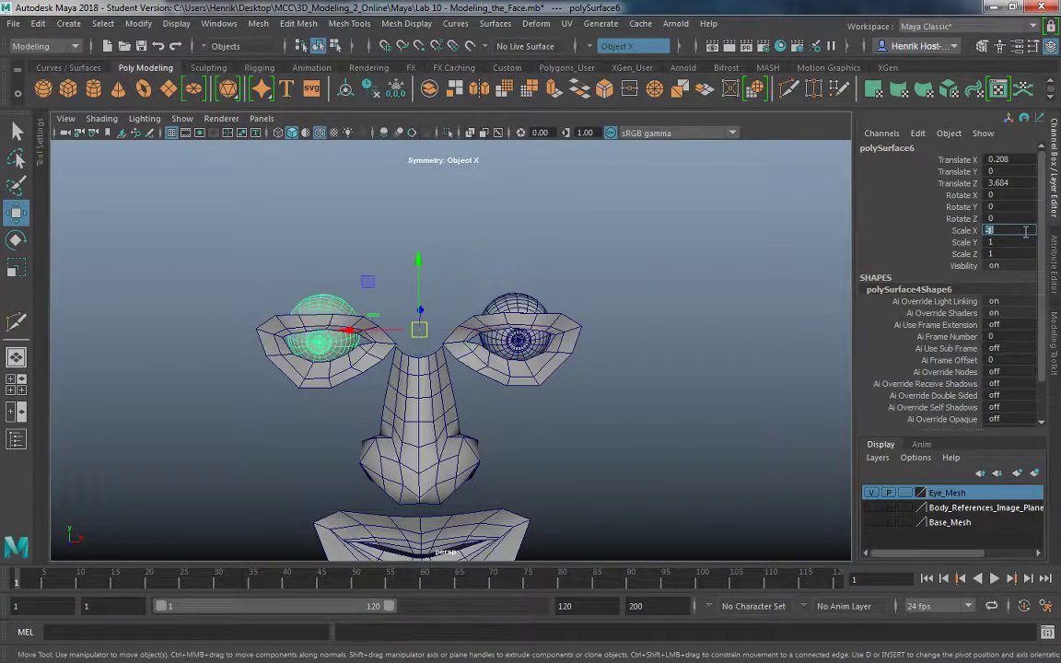
click(744, 439)
alt+drag(545, 426, 487, 384)
alt+right_drag(488, 384, 477, 435)
alt+drag(478, 435, 391, 421)
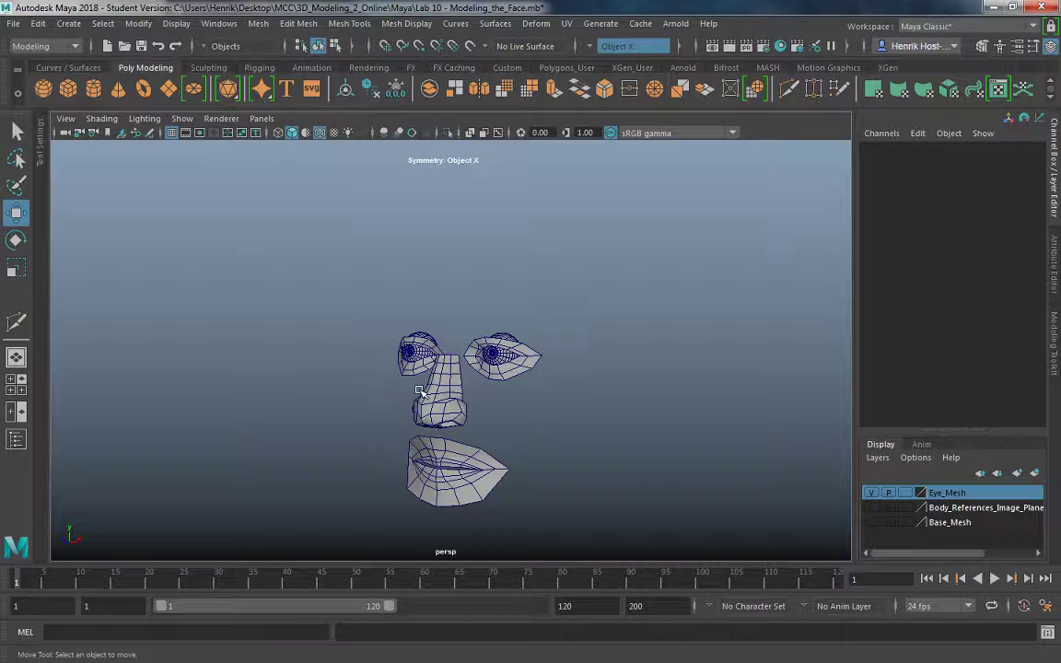
alt+drag(380, 352, 428, 406)
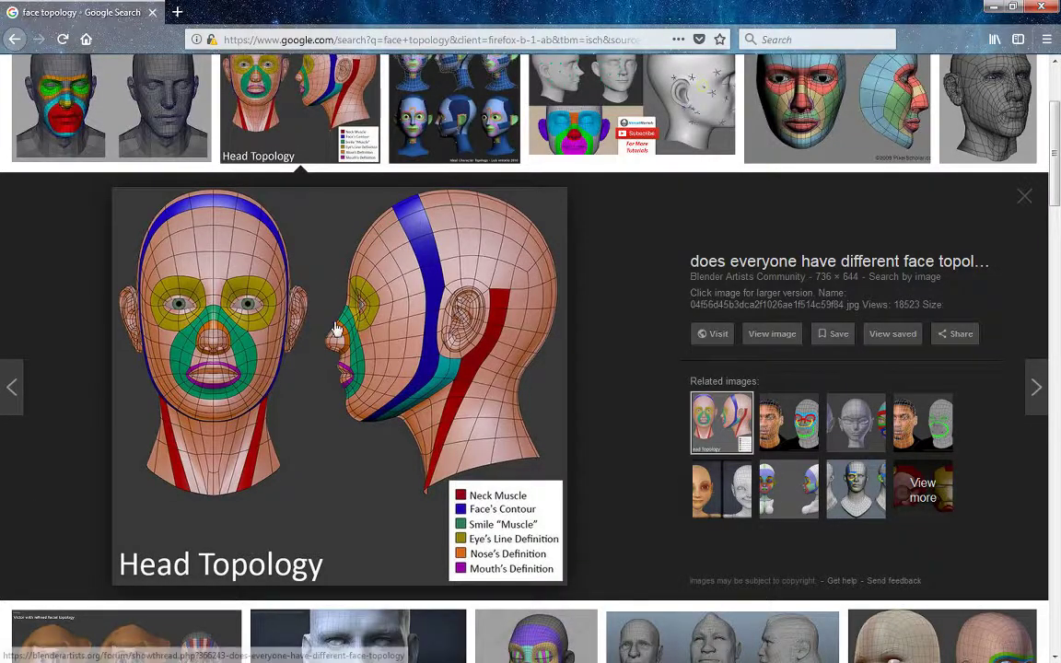
- Switch to the browser's face topology image results and examine the FaceTopology - polycount diagram for edge flow
scroll(299, 295, down, 2)
scroll(278, 289, up, 5)
click(106, 260)
scroll(233, 346, down, 1)
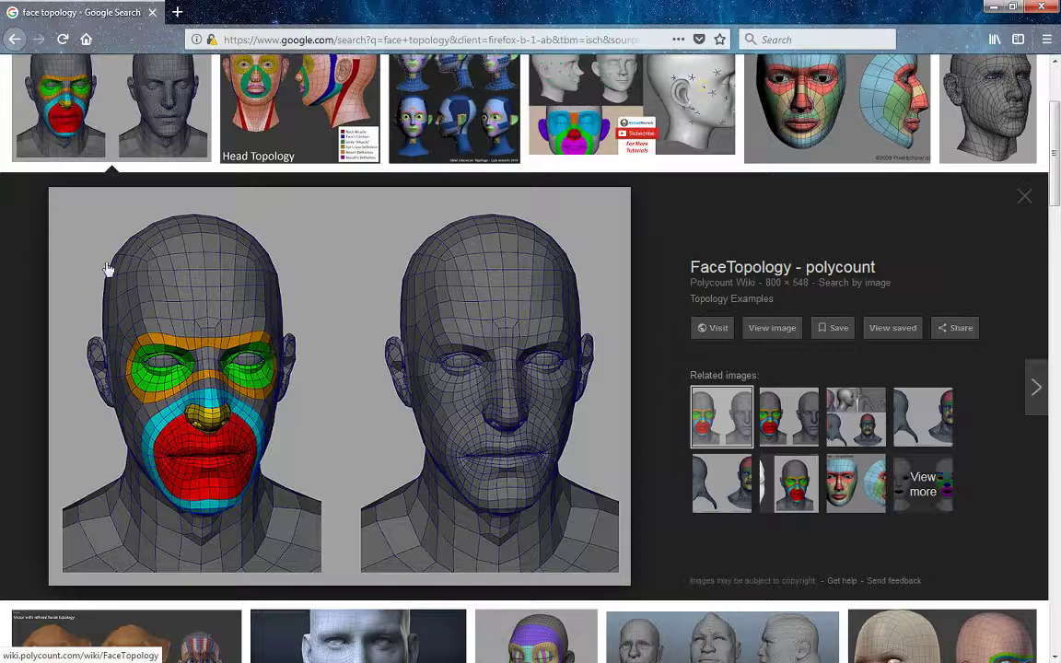
- Switch back to Maya and examine how the mirrored eyelids sit beside the nose bridge, from the front and at an angle
click(992, 7)
click(372, 398)
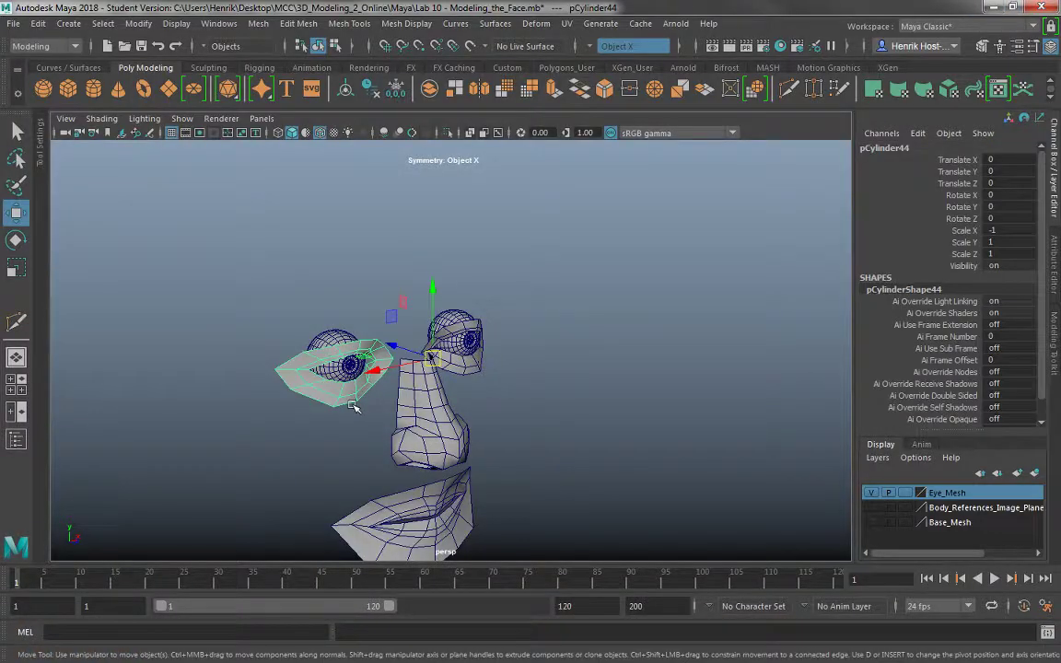
alt+drag(354, 407, 310, 387)
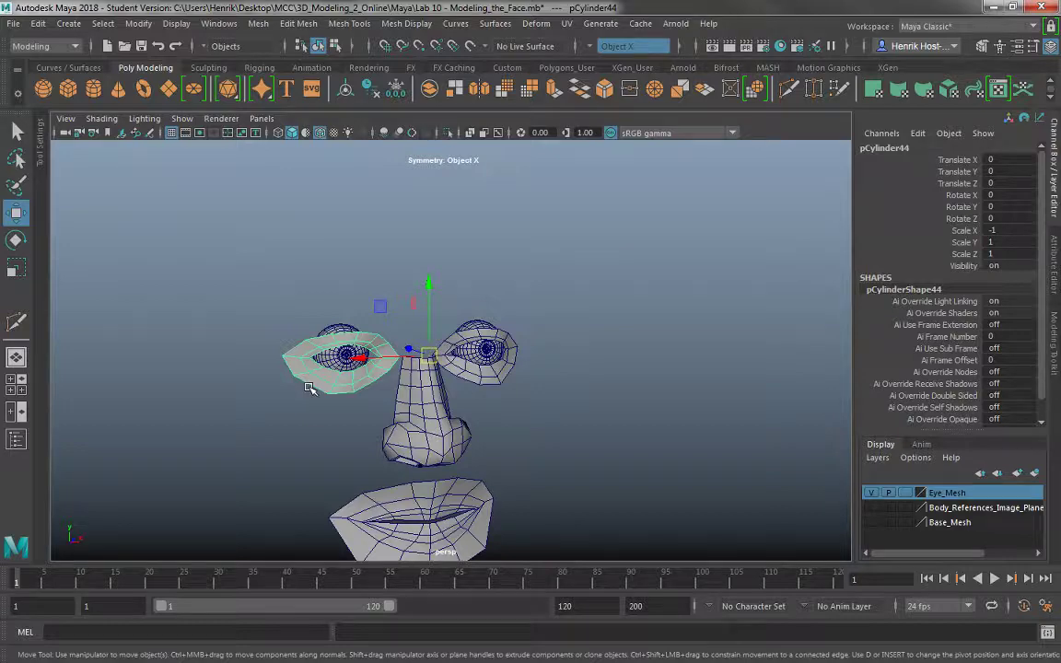
alt+drag(379, 295, 330, 335)
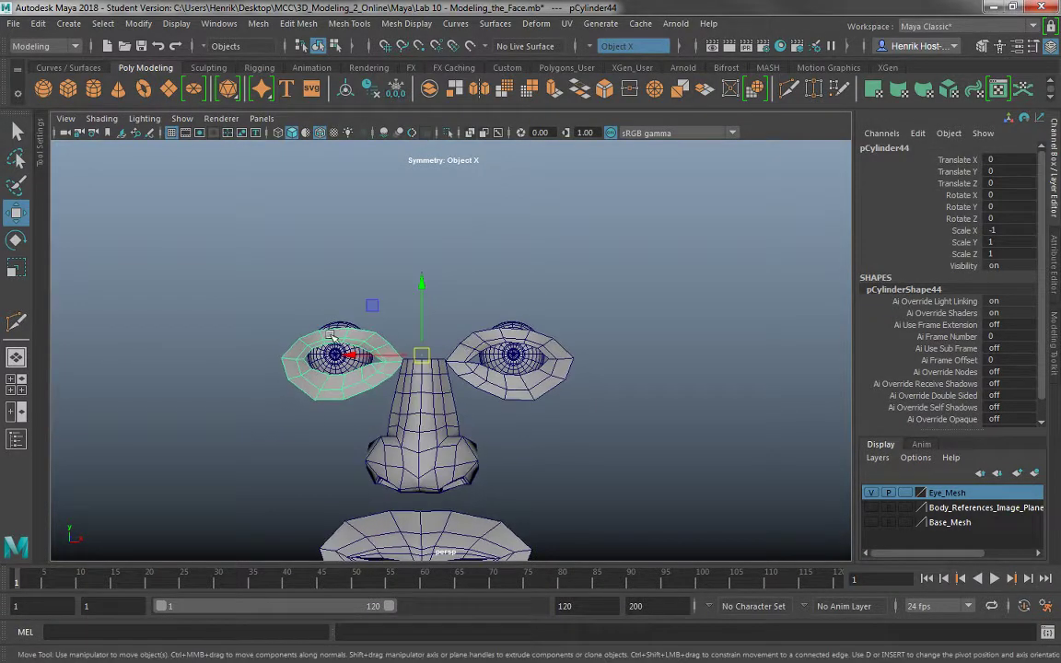
alt+right_drag(421, 350, 542, 419)
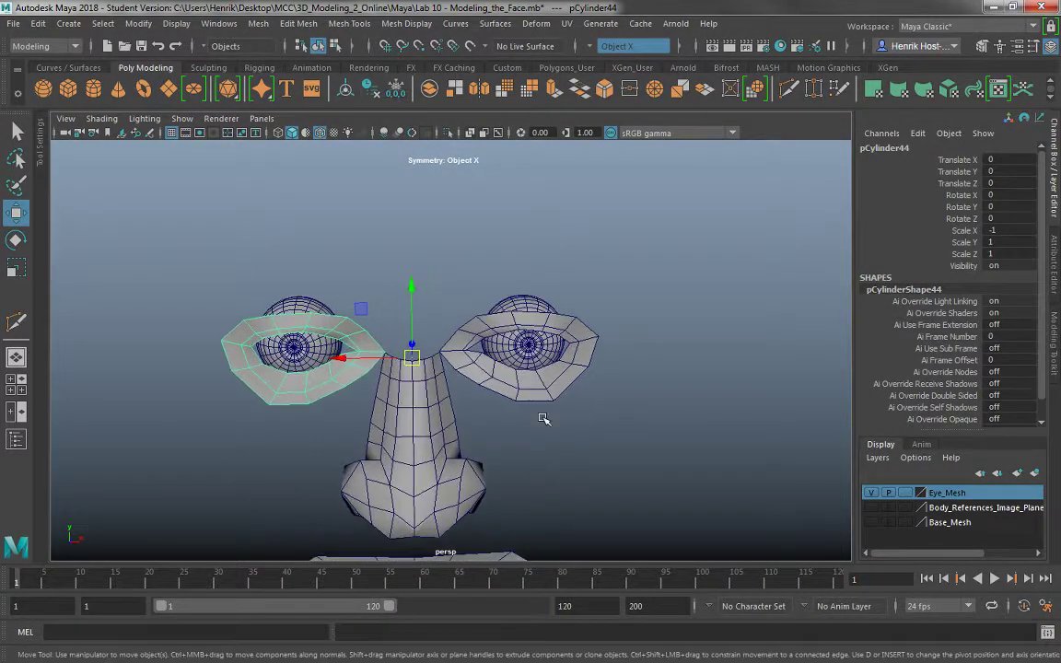
alt+drag(542, 419, 405, 387)
alt+right_drag(368, 359, 444, 372)
alt+right_drag(461, 299, 450, 422)
alt+drag(450, 421, 488, 345)
- Extrude the outer border edges of the original eyelid mesh and scale them outward into a new ring of faces
click(530, 406)
click(506, 370)
right_drag(481, 226, 486, 182)
scroll(470, 316, up, 3)
click(491, 380)
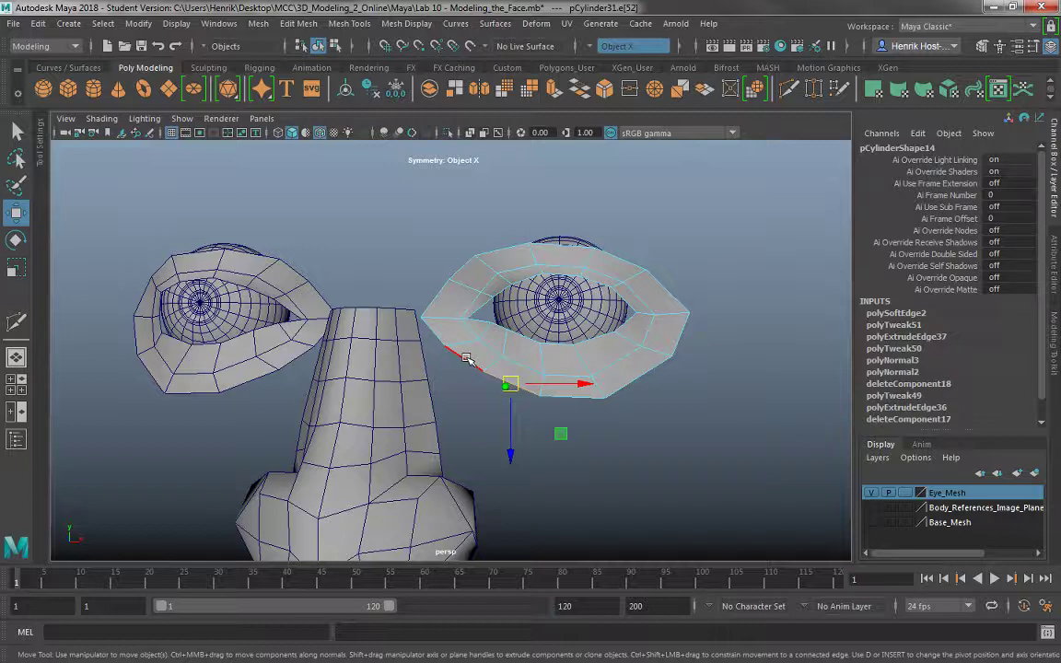
shift+click(648, 383)
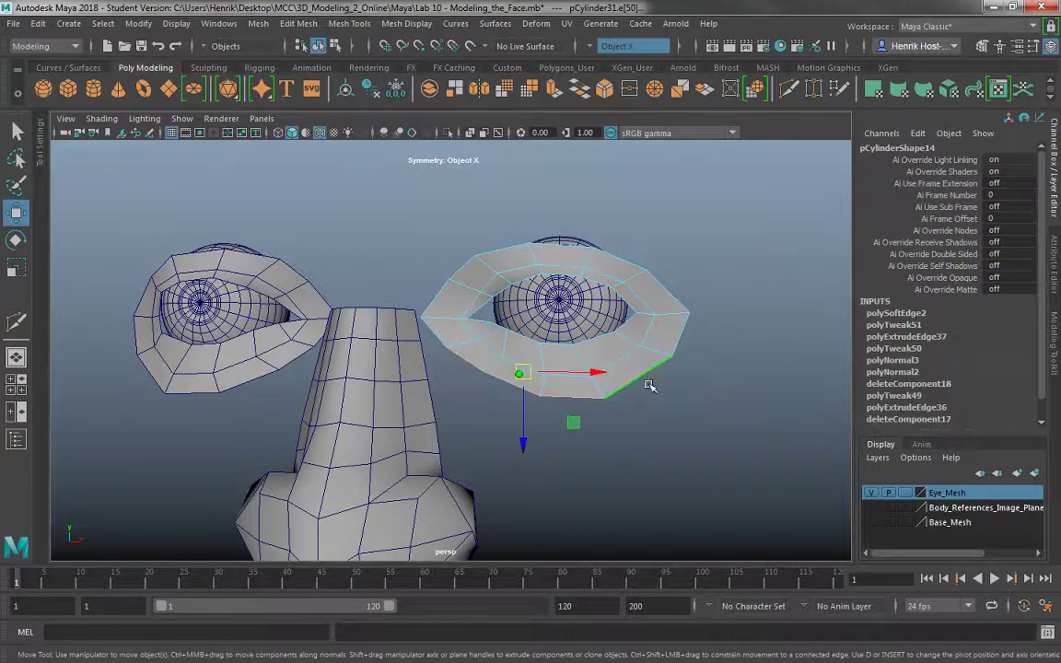
alt+drag(648, 385, 634, 386)
shift+click(732, 337)
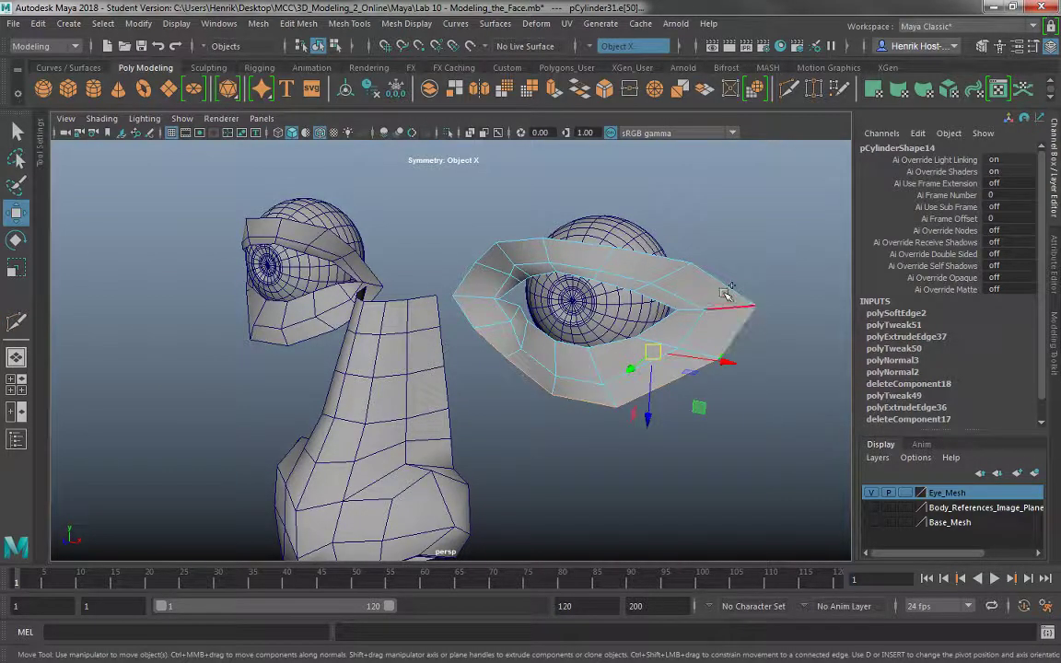
click(658, 318)
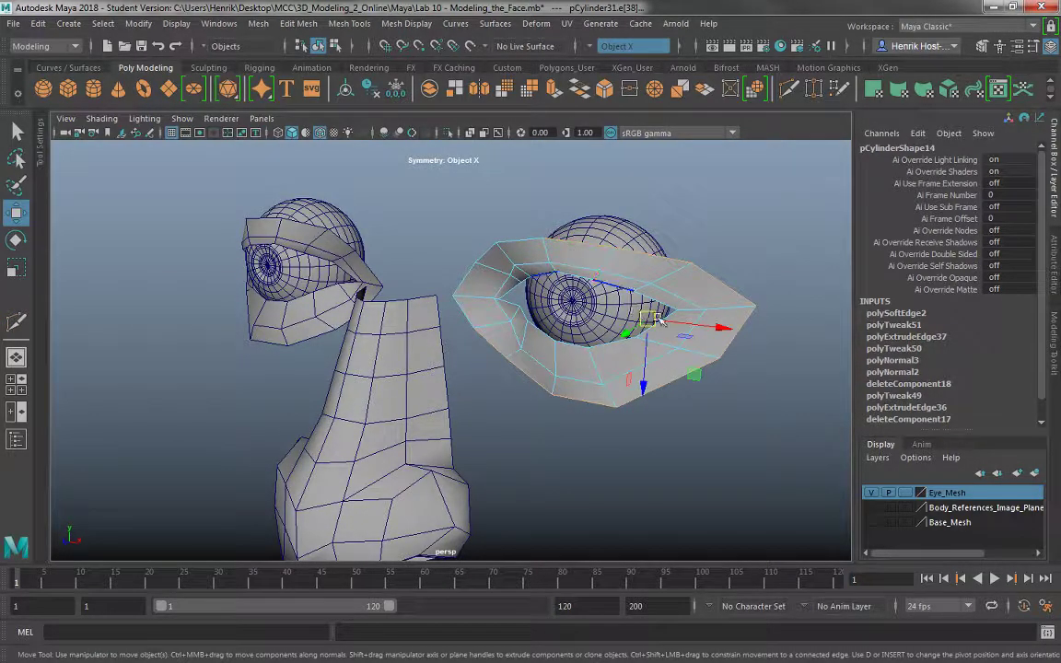
drag(657, 318, 594, 318)
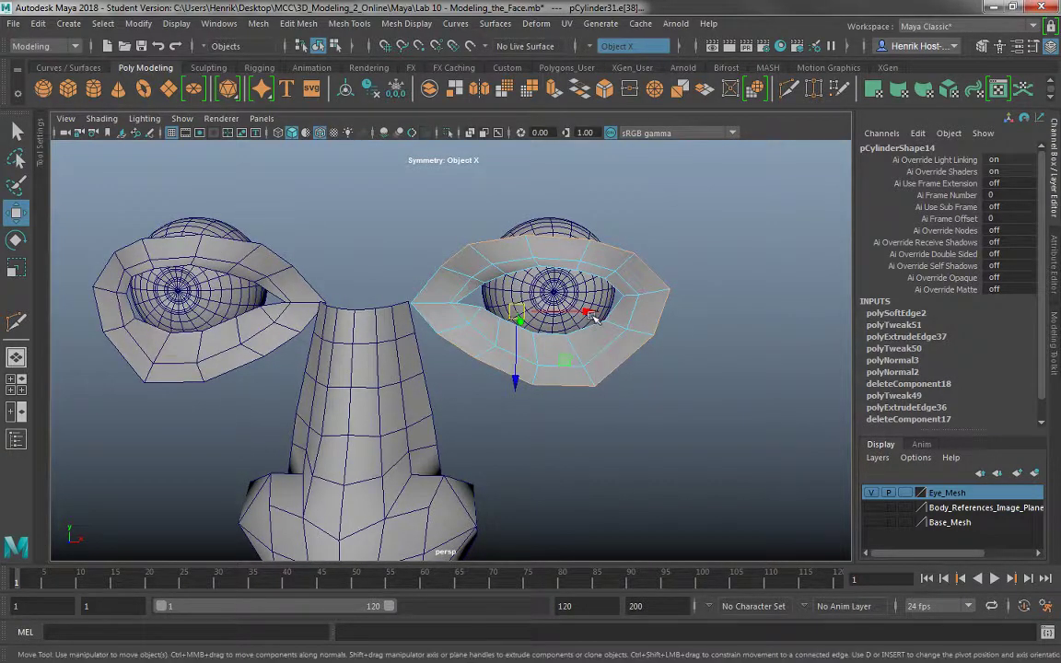
key(ctrl+e)
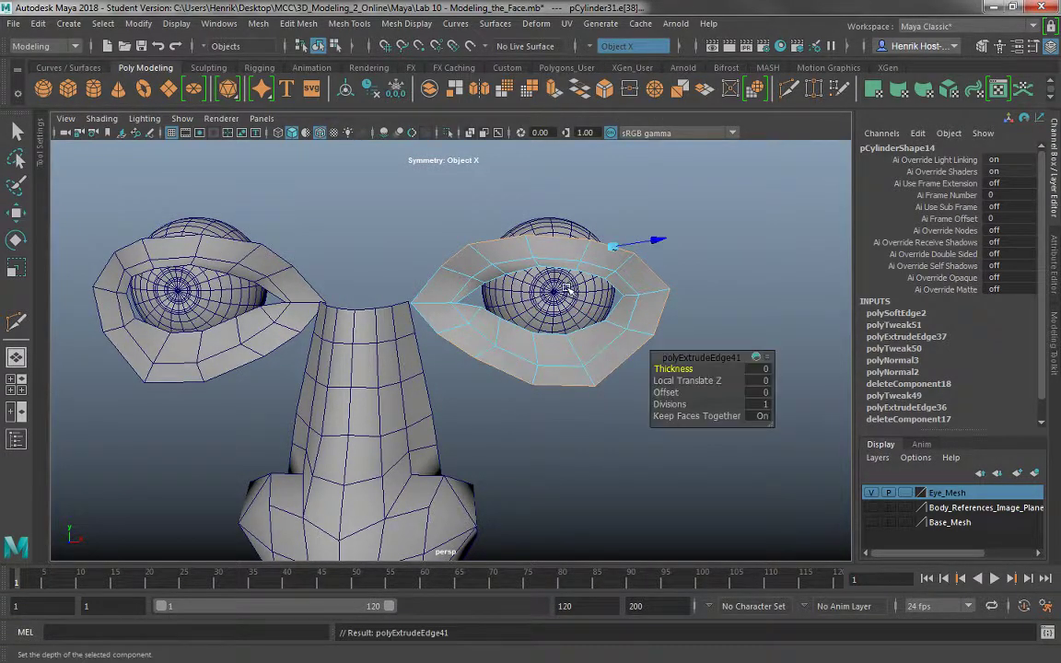
key(r)
alt+drag(514, 311, 416, 270)
alt+drag(495, 380, 436, 308)
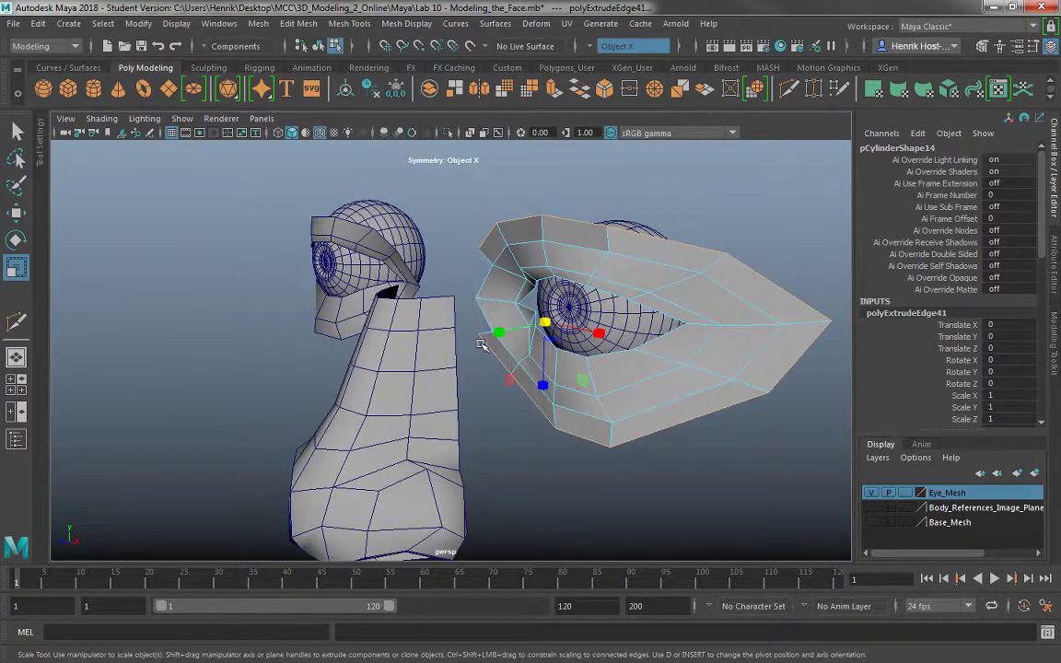
- Snap the new ring's inner-corner vertices onto the matching vertices along the side of the nose bridge
right_drag(474, 229, 433, 232)
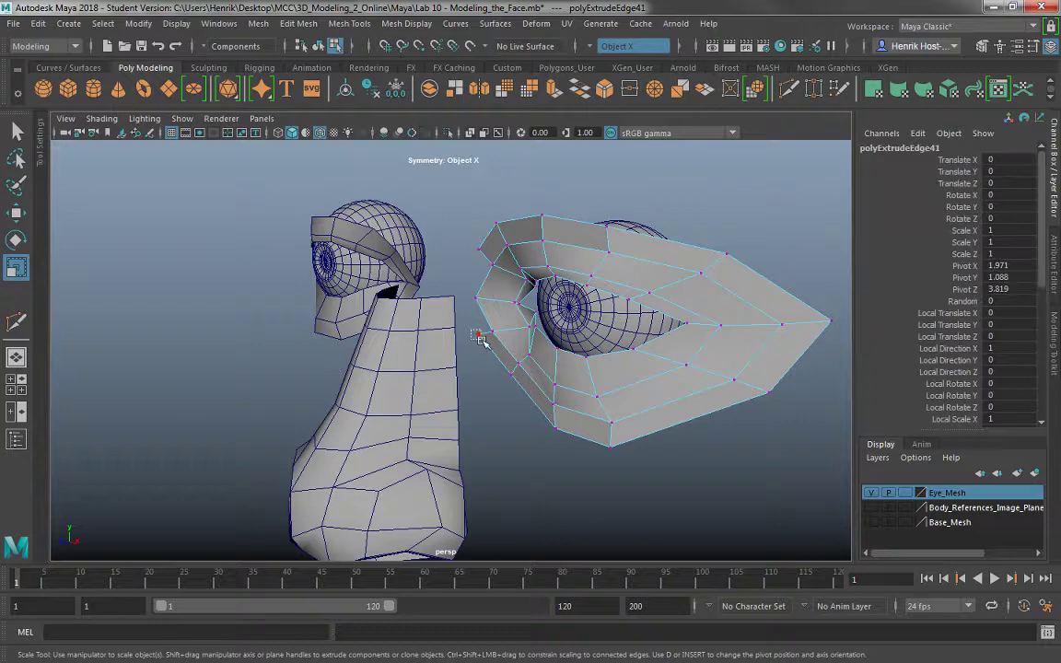
click(479, 334)
key(w)
drag(478, 335, 455, 366)
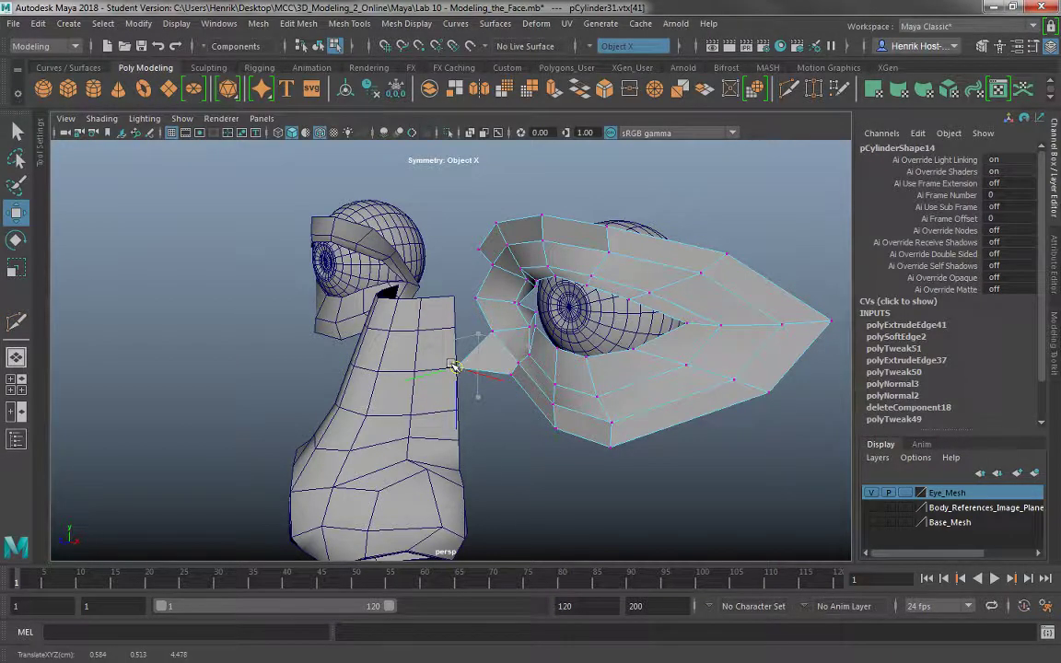
click(493, 332)
key(v)
drag(493, 333, 473, 285)
click(481, 306)
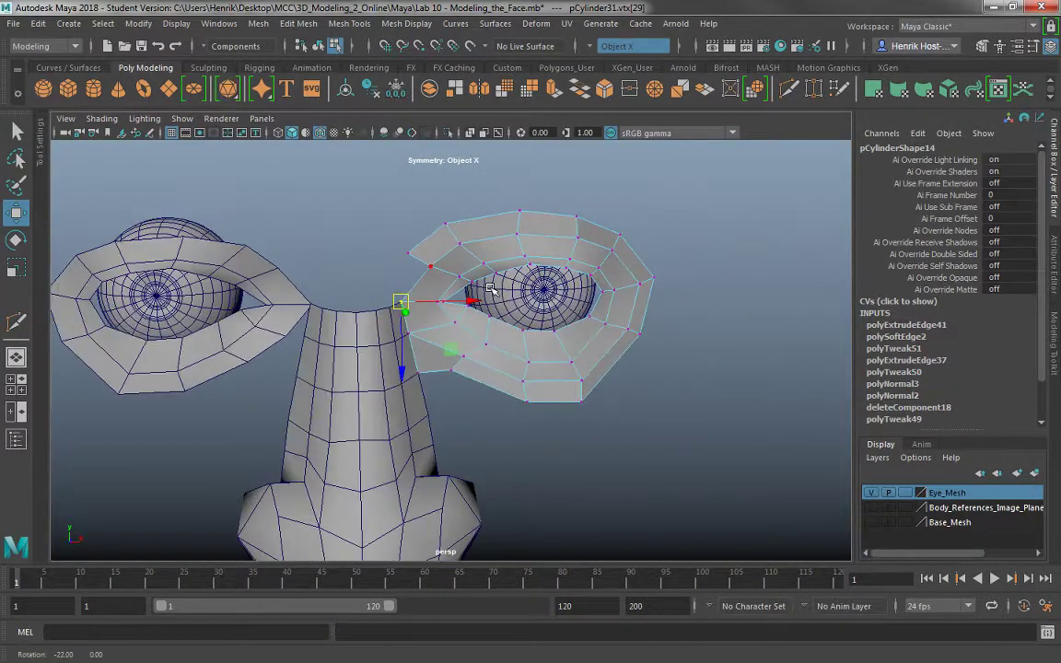
- Delete the extruded ring's face just above the inner corner of the eye
right_click(430, 250)
right_drag(431, 225, 432, 259)
click(433, 251)
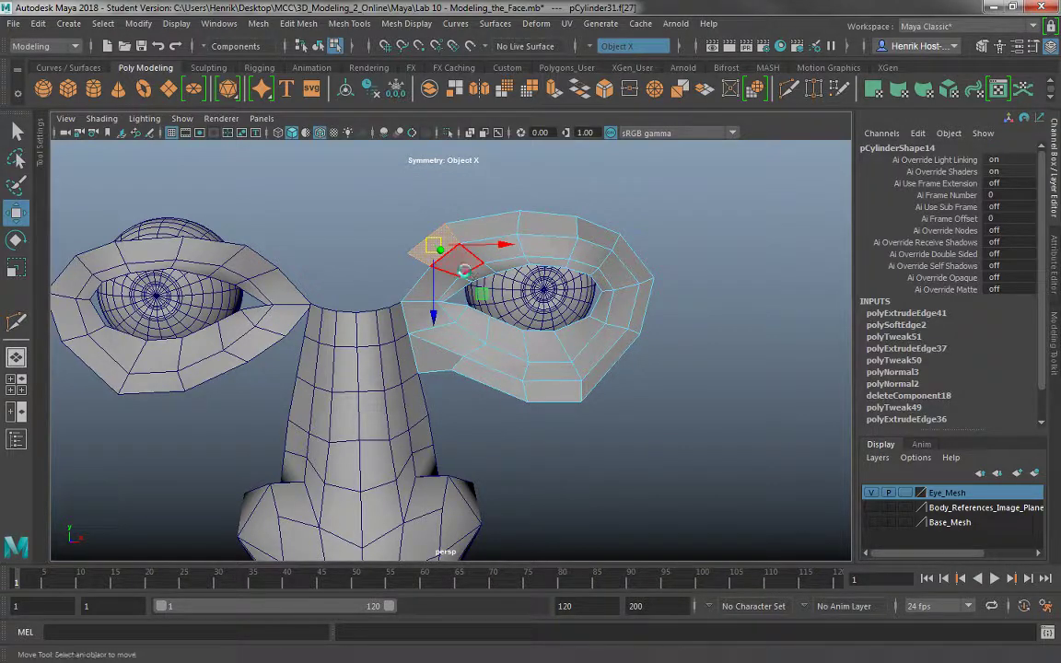
key(Delete)
alt+drag(481, 303, 447, 316)
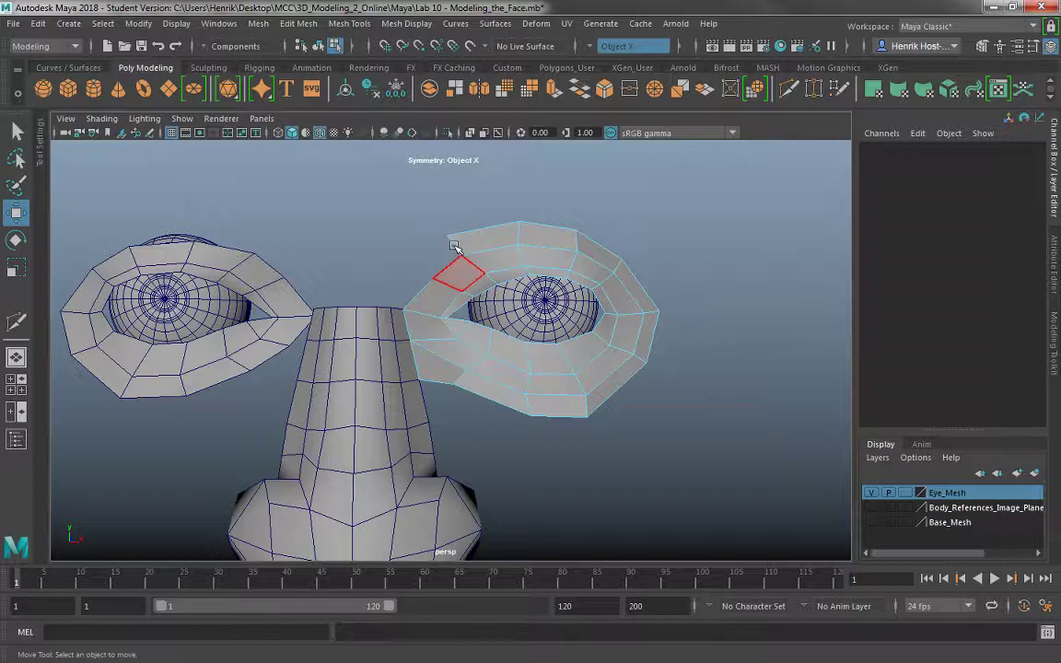
- Reposition the lower eyelid vertices beside the nose along the depth axis to smooth the transition to the nose
alt+drag(433, 401, 521, 367)
right_drag(521, 367, 450, 225)
click(508, 364)
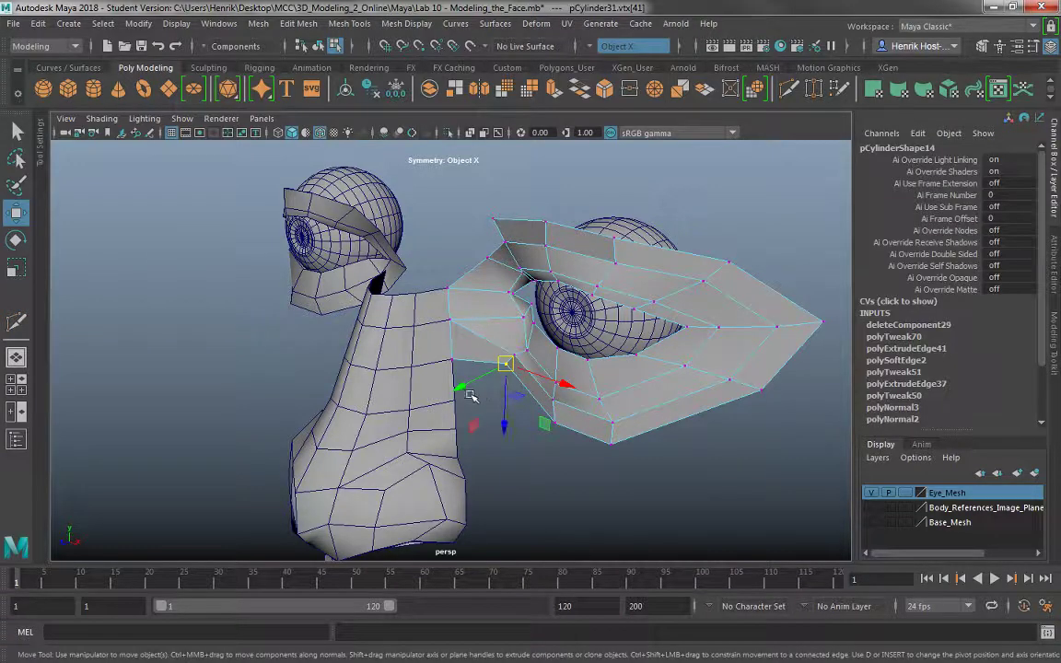
click(512, 381)
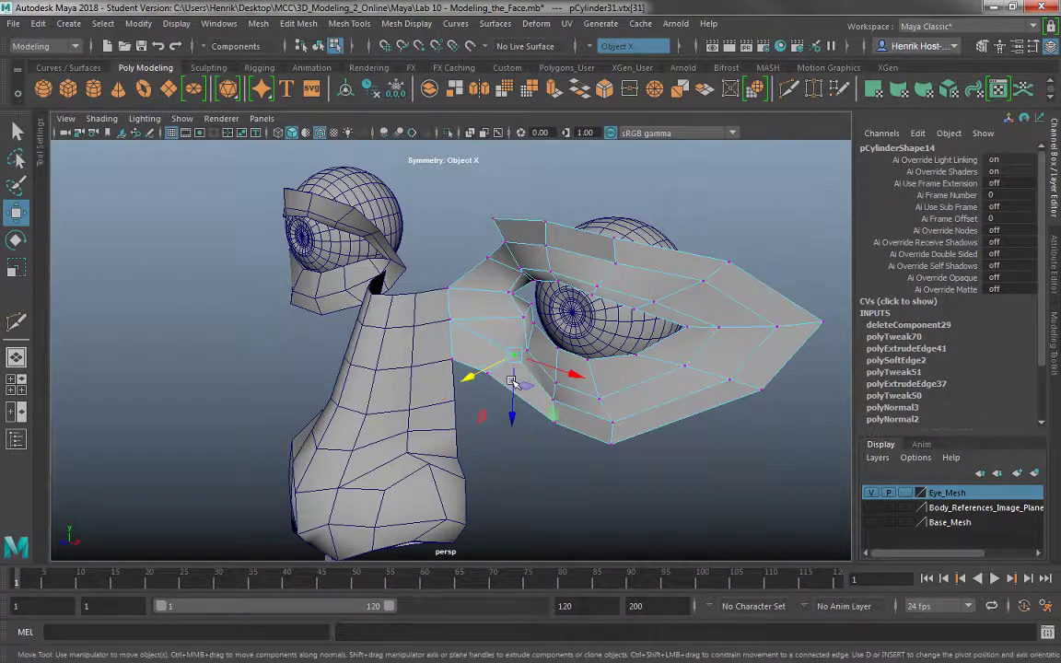
alt+drag(467, 386, 455, 448)
click(527, 428)
click(489, 375)
drag(430, 390, 422, 393)
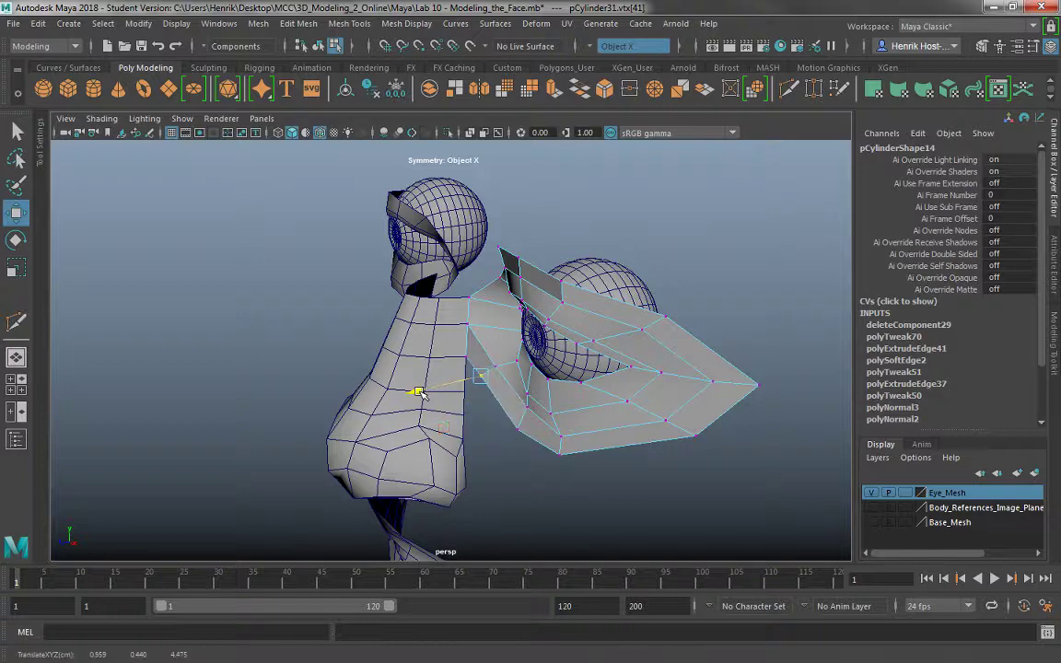
- Adjust the depth of the vertices along the bottom of the lower eyelid and its outer ring
click(560, 450)
alt+drag(562, 437, 659, 408)
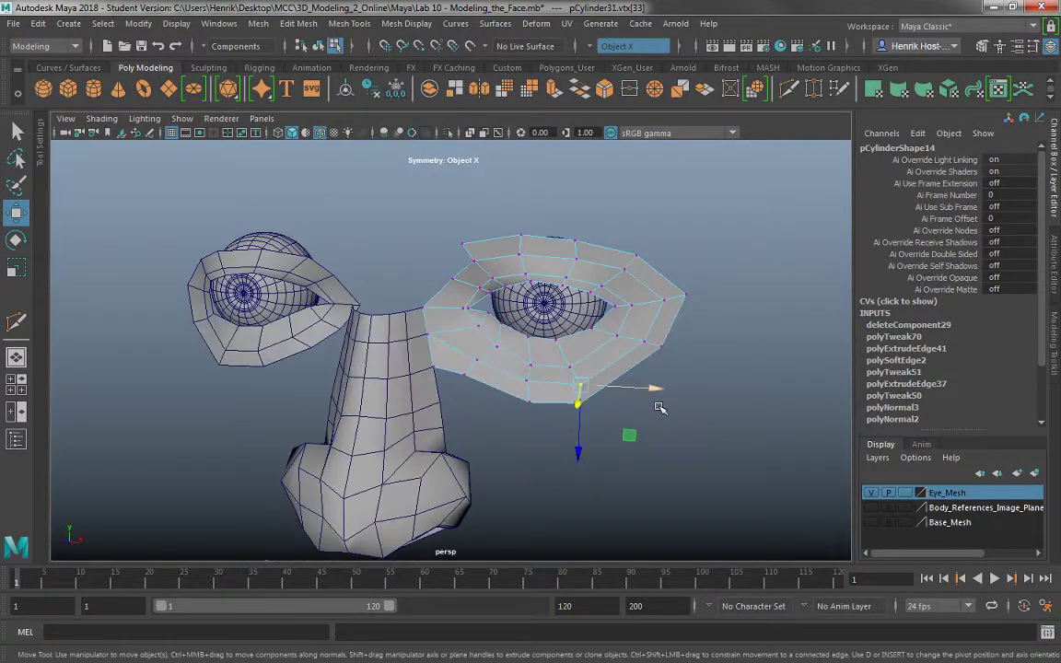
click(617, 412)
drag(572, 401, 570, 399)
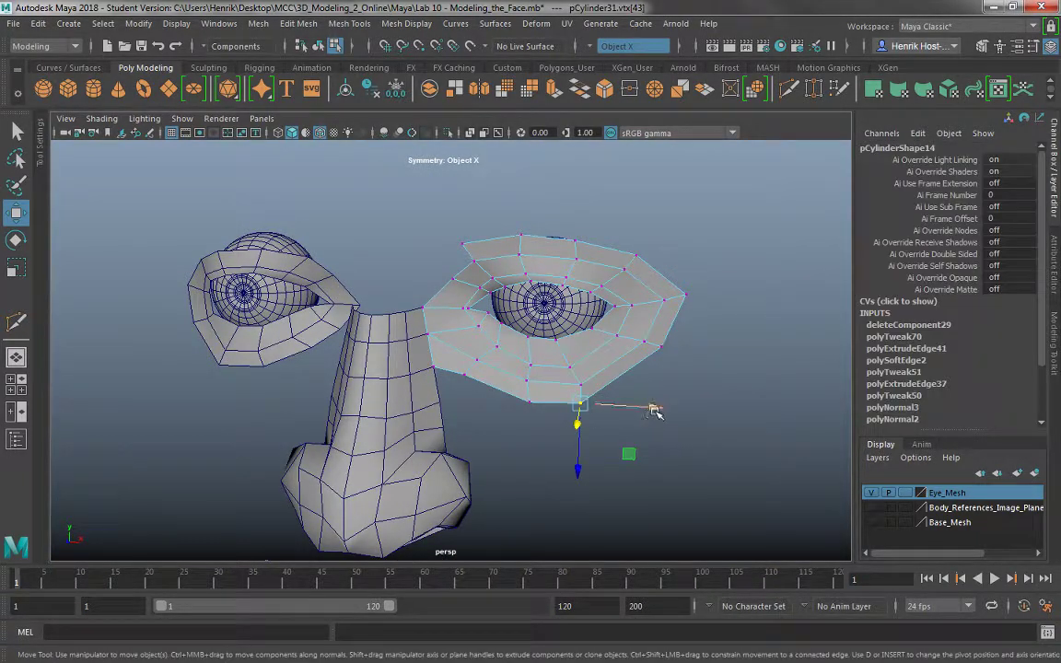
alt+drag(659, 407, 524, 477)
alt+drag(572, 427, 615, 387)
alt+right_drag(474, 427, 523, 426)
alt+drag(523, 428, 442, 376)
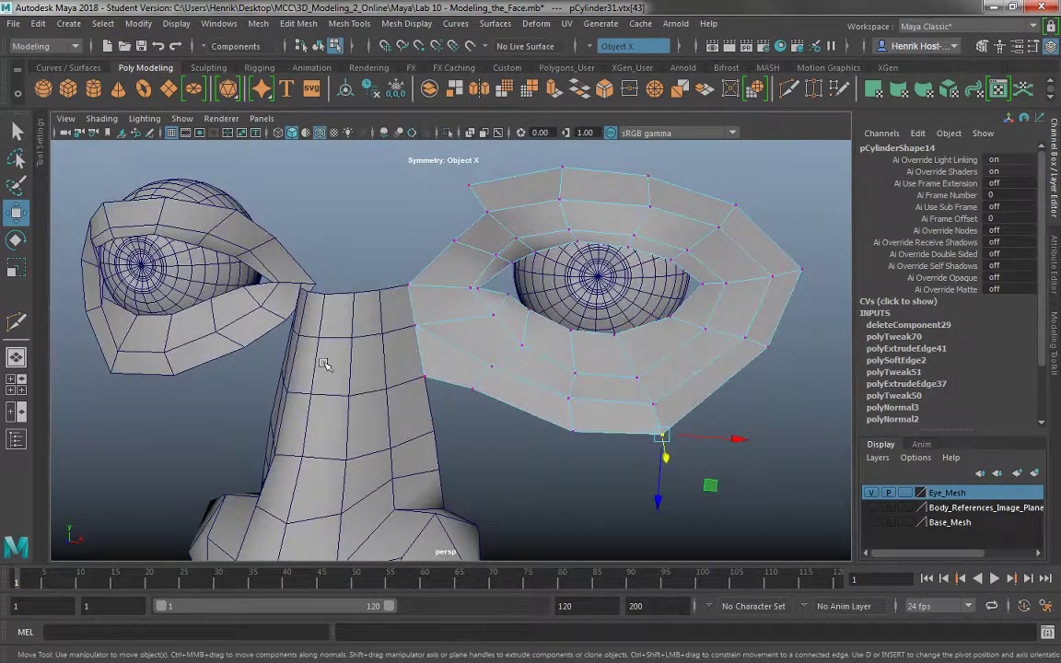
- Extrude the inner end edge of the upper eyelid's outer ring across to the face's center line, using the front reference view
alt+drag(539, 214, 545, 252)
right_drag(548, 189, 543, 201)
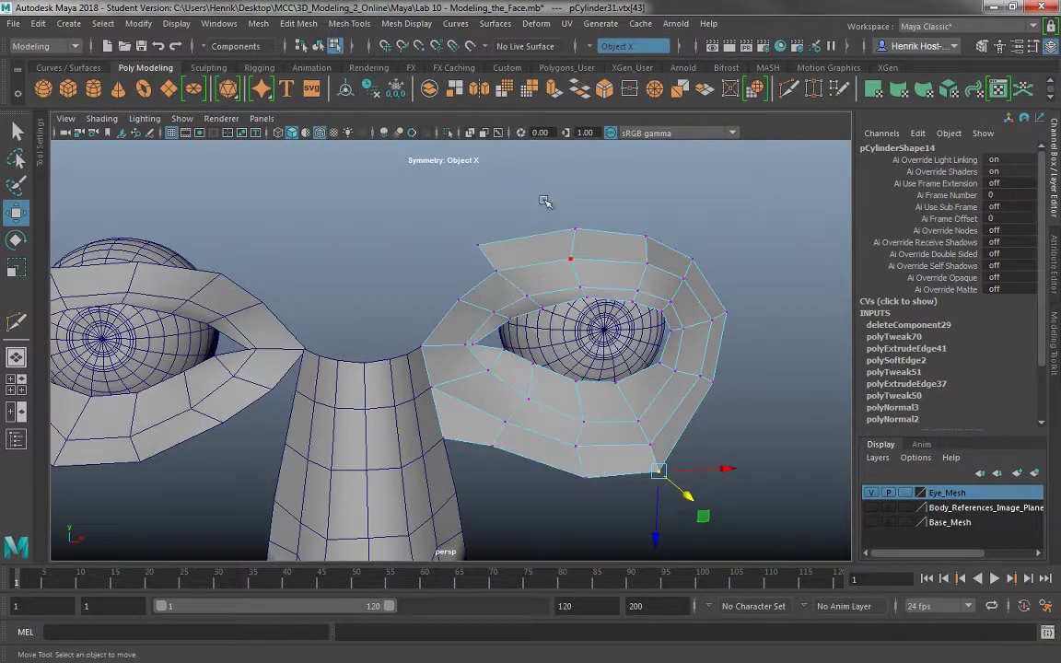
click(488, 260)
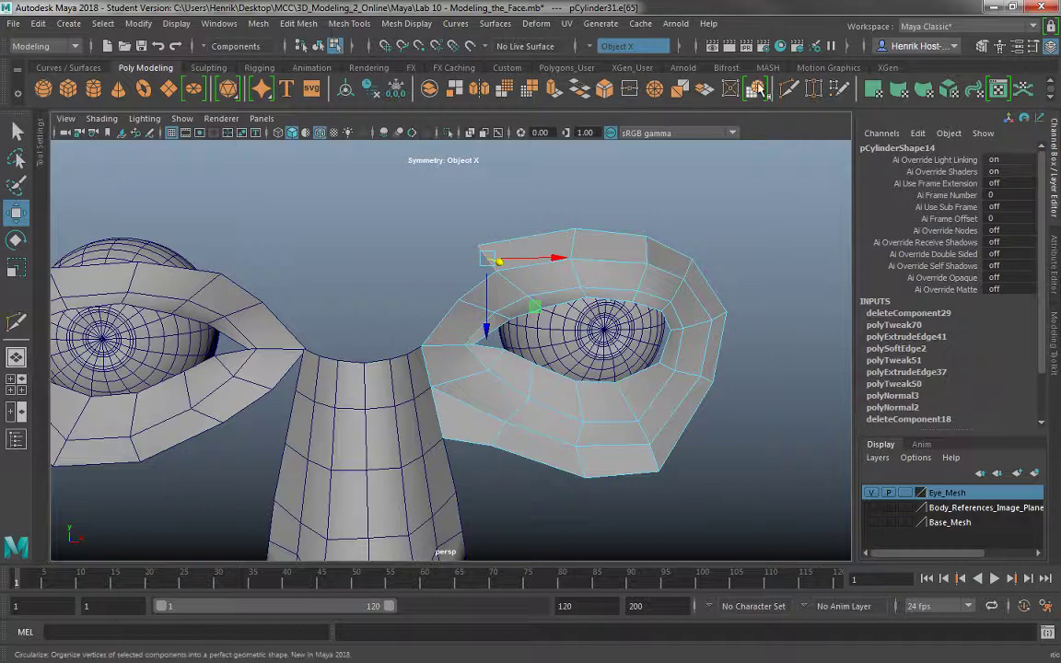
click(553, 90)
key(w)
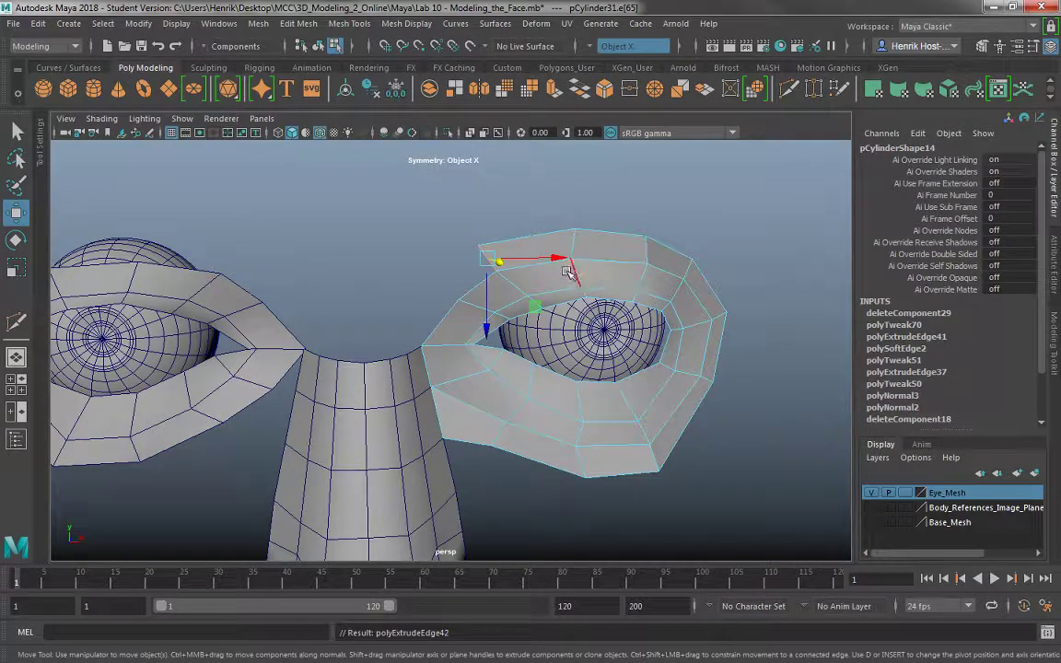
drag(558, 258, 527, 257)
key(space)
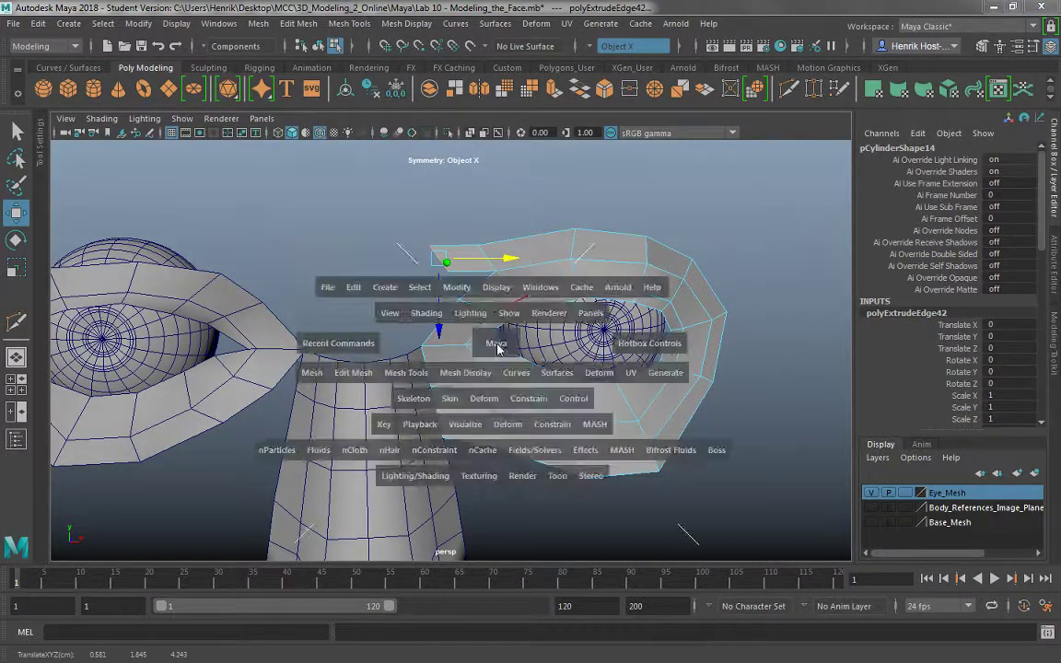
key(space)
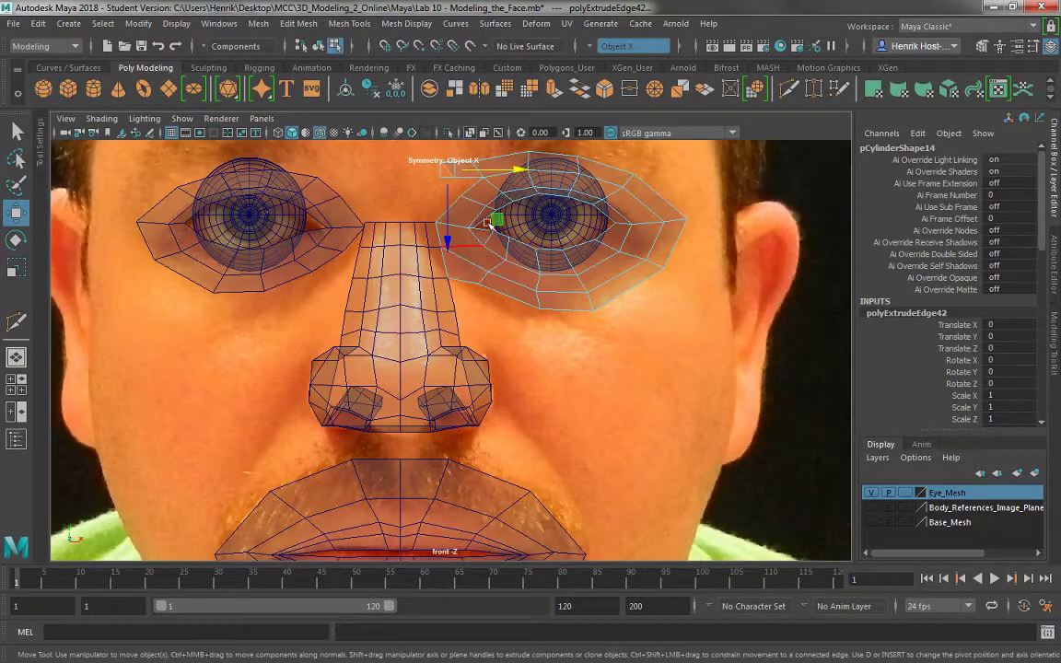
alt+middle_drag(489, 222, 467, 362)
key(ctrl+z)
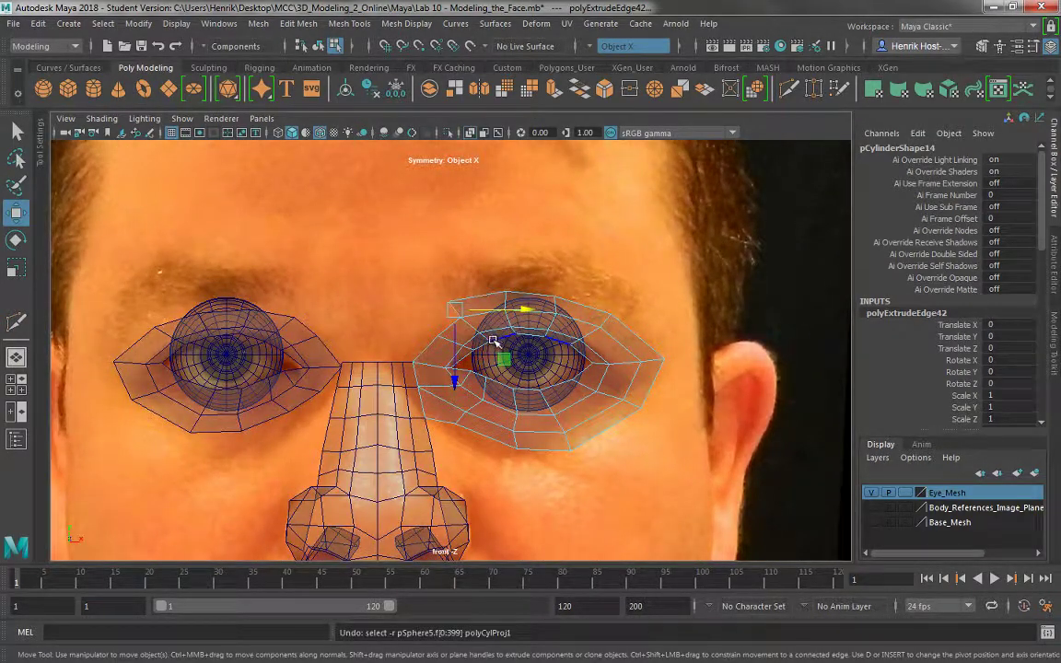
key(ctrl+e)
drag(522, 311, 450, 308)
key(r)
click(448, 311)
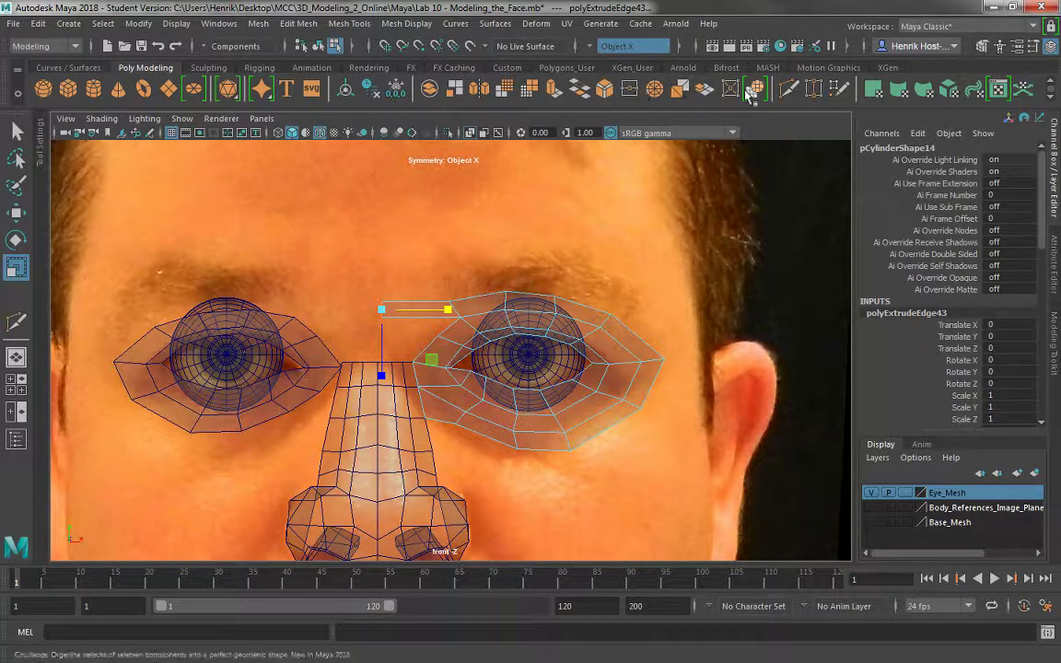
- Cut two vertical edges across the extruded brow strip with the Multi-Cut tool
click(786, 94)
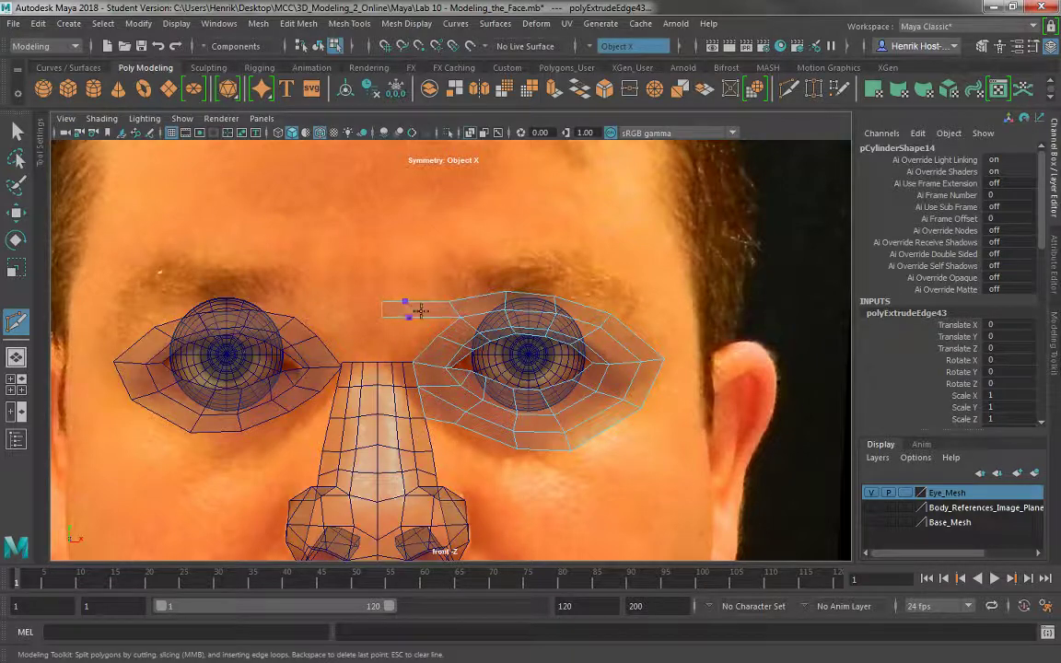
click(407, 317)
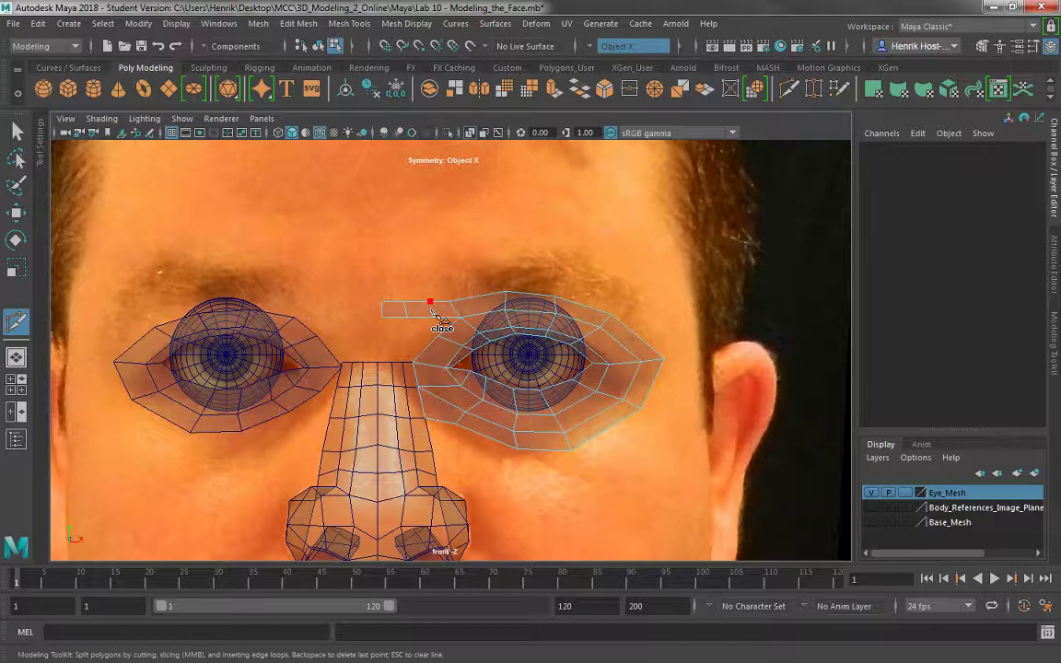
click(431, 305)
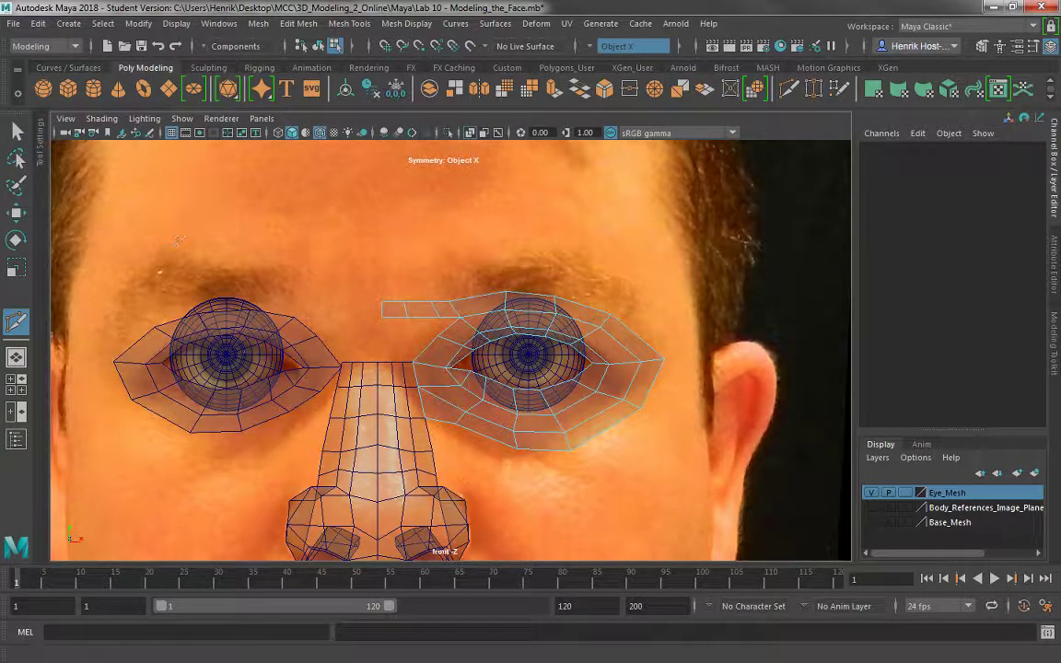
click(16, 132)
- Move the brow strip's end edge along X onto the face's center line with grid snapping
scroll(407, 356, up, 4)
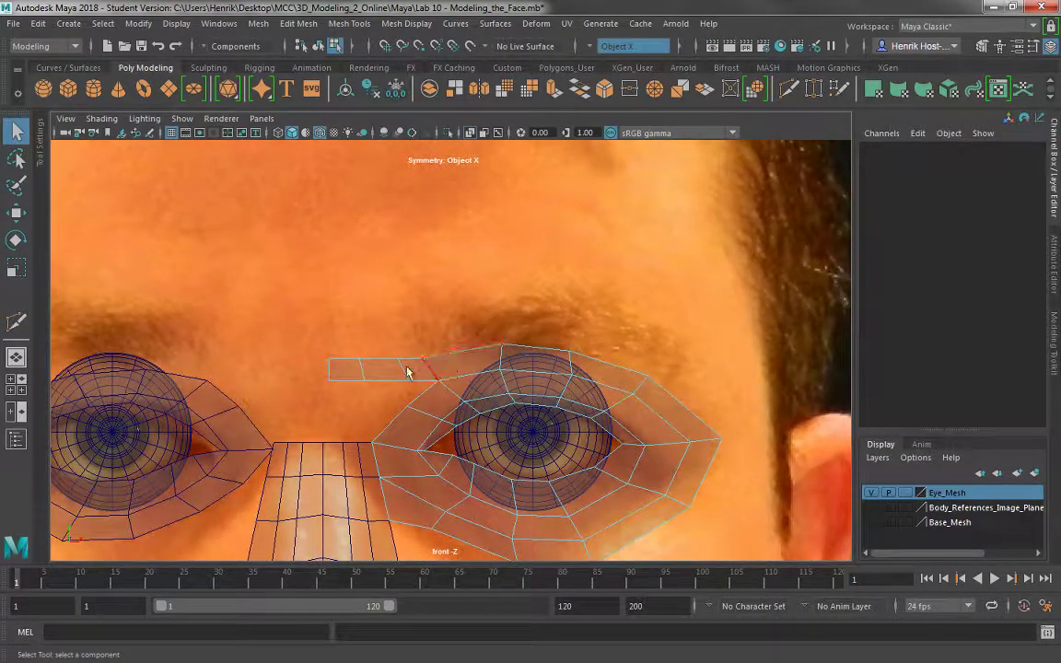
click(331, 383)
key(w)
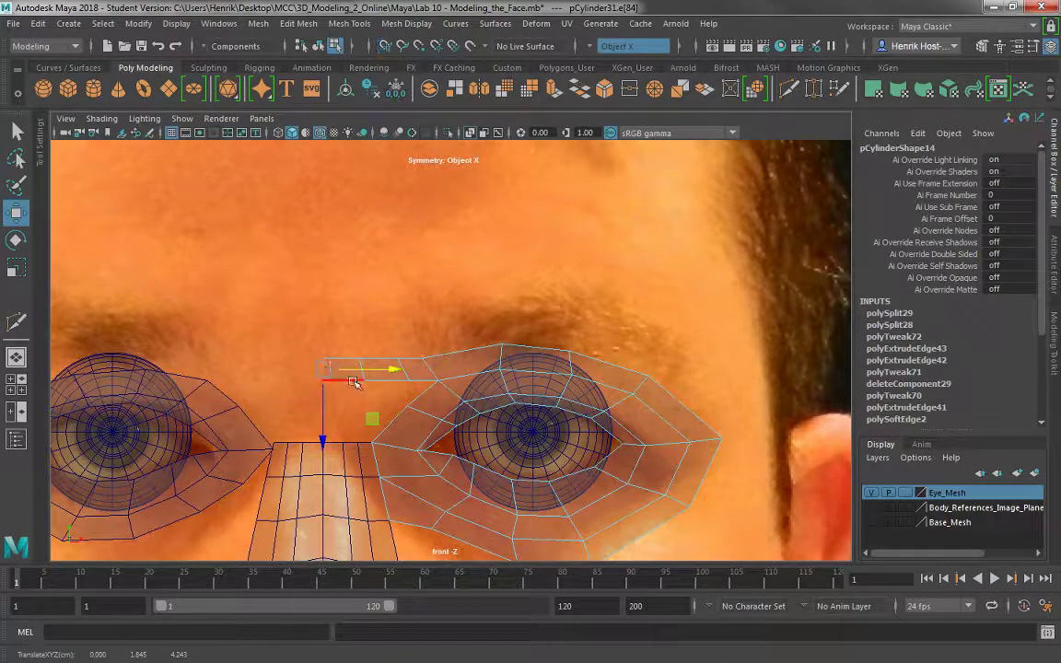
key(r)
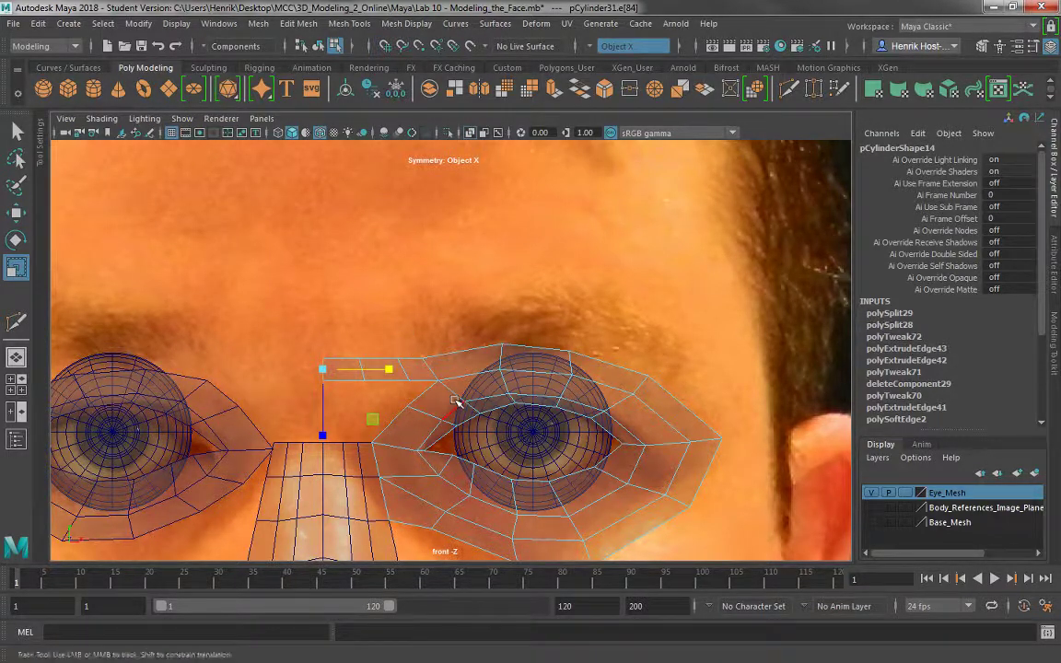
alt+middle_drag(455, 401, 465, 365)
right_drag(396, 221, 332, 220)
click(417, 362)
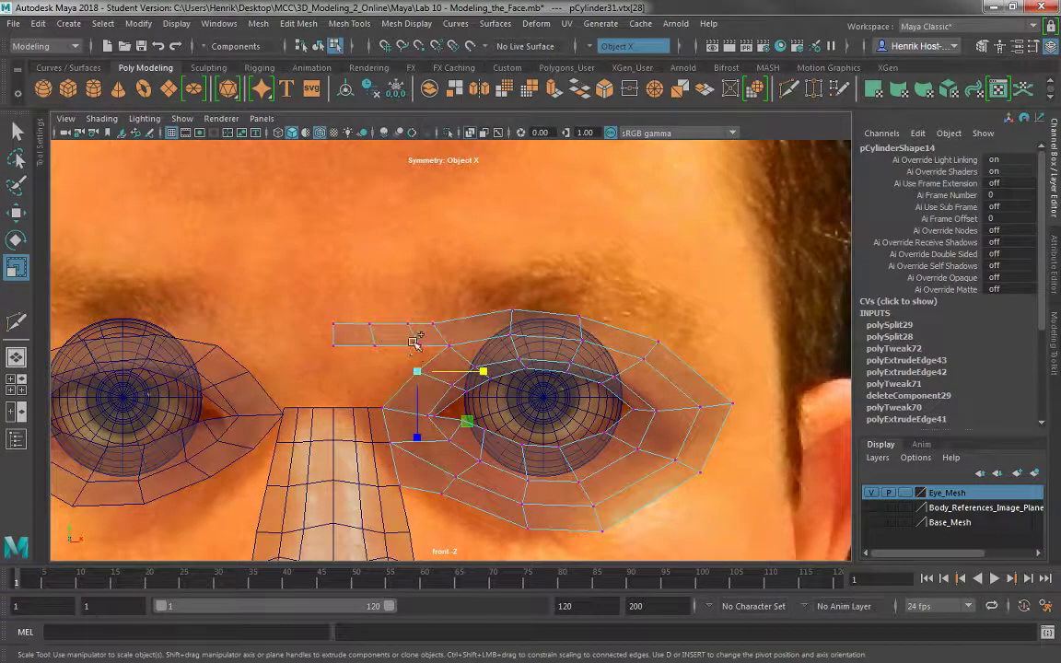
shift+click(414, 342)
shift+right_drag(419, 386, 421, 280)
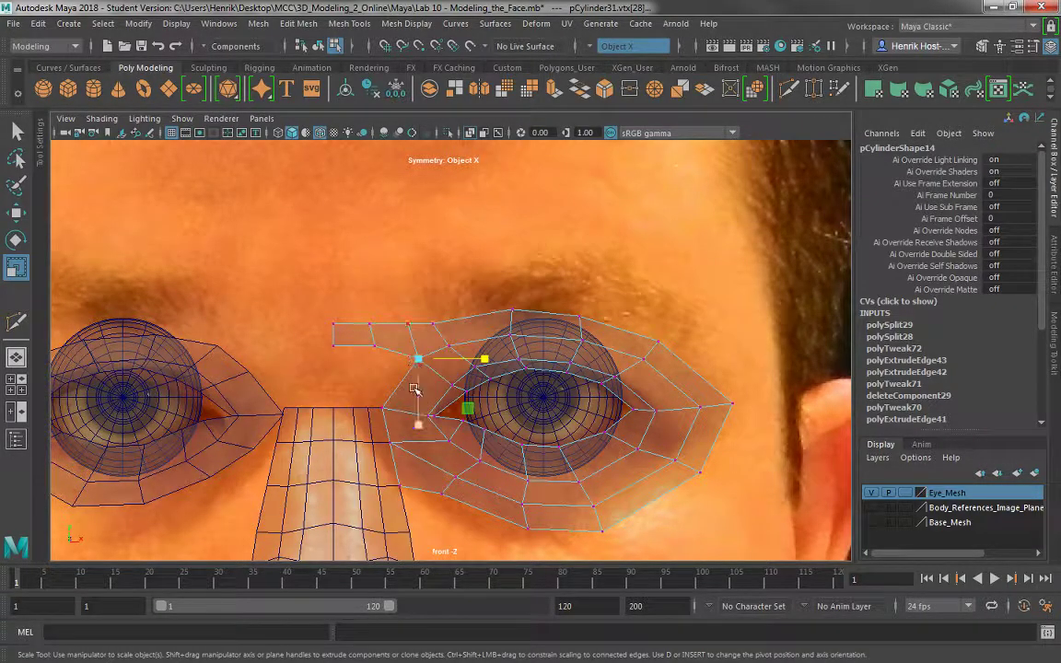
drag(415, 390, 415, 408)
key(ctrl+z)
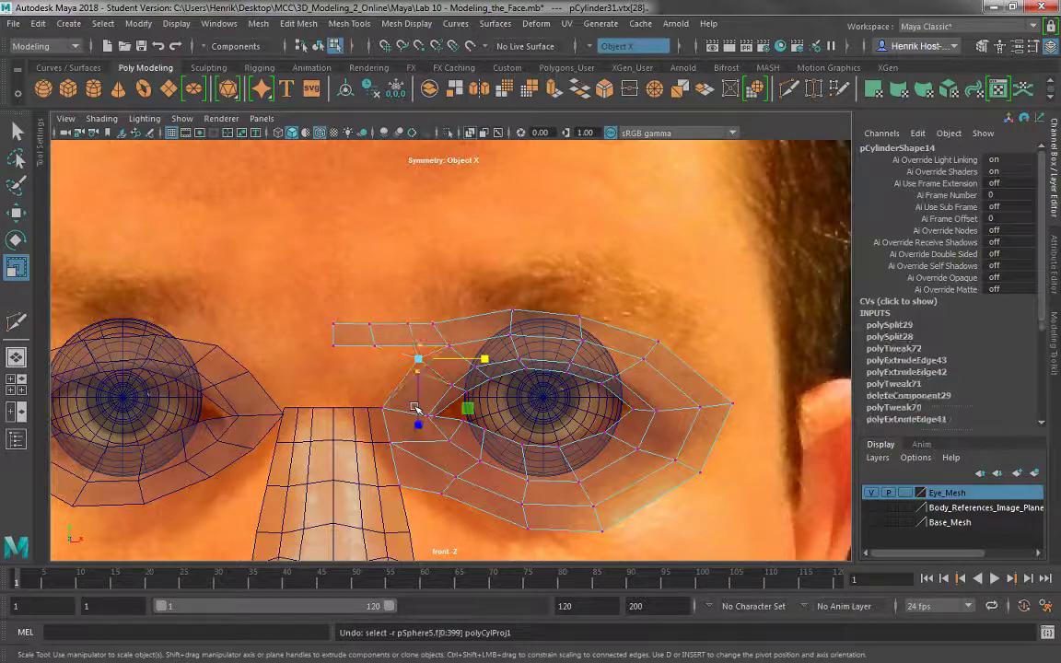
- Delete the outdated mirrored eyelid mesh around the other eye, keeping the eyelid with the extended brow strip
scroll(412, 385, down, 3)
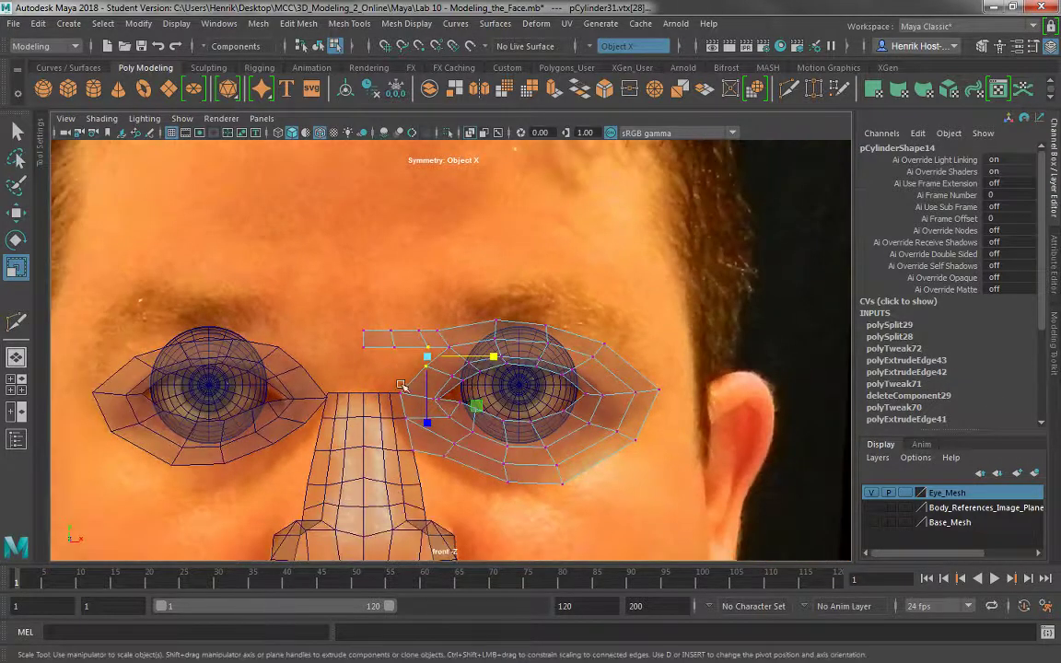
scroll(411, 382, up, 2)
right_drag(357, 226, 436, 203)
click(307, 335)
key(Delete)
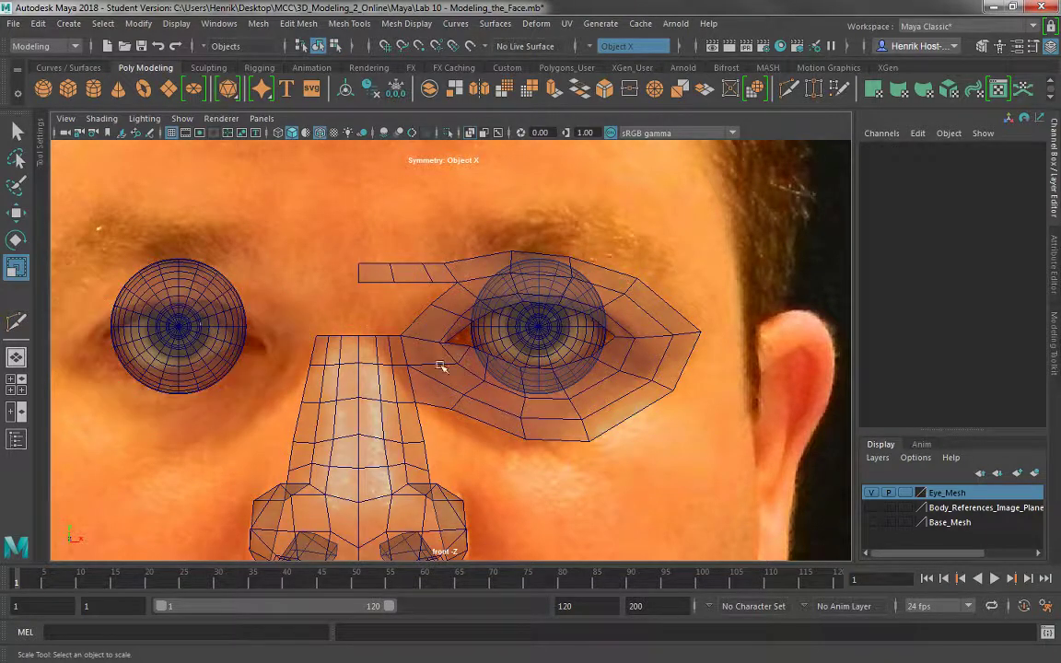
- Mirror a duplicate of the eyelid mesh to the other eye by freezing its transformations and setting Scale X to -1
click(451, 373)
key(ctrl+d)
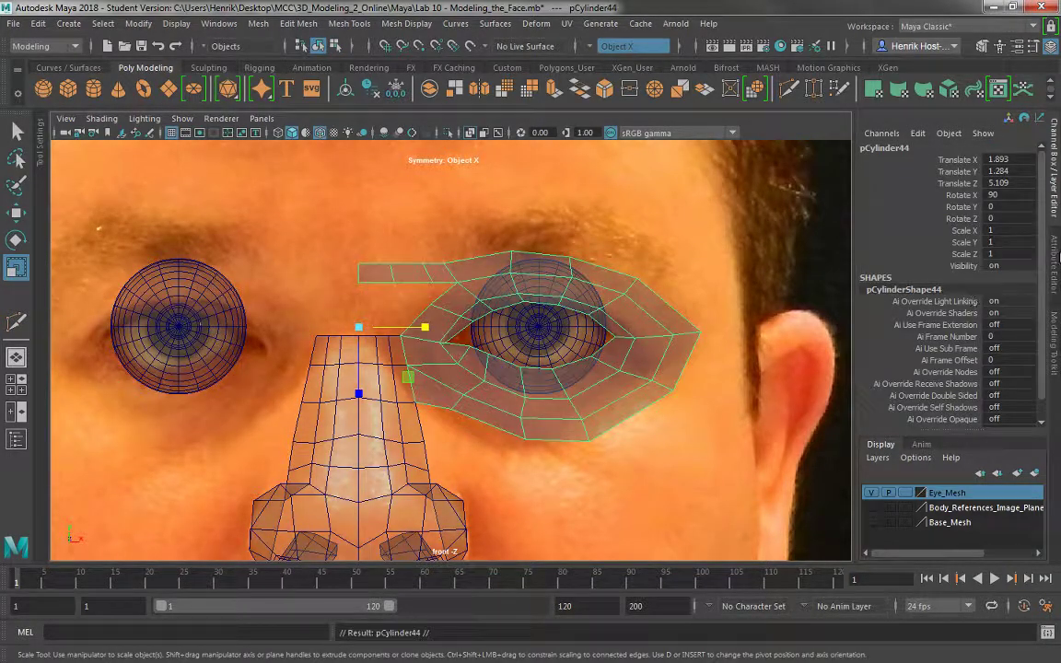
click(138, 23)
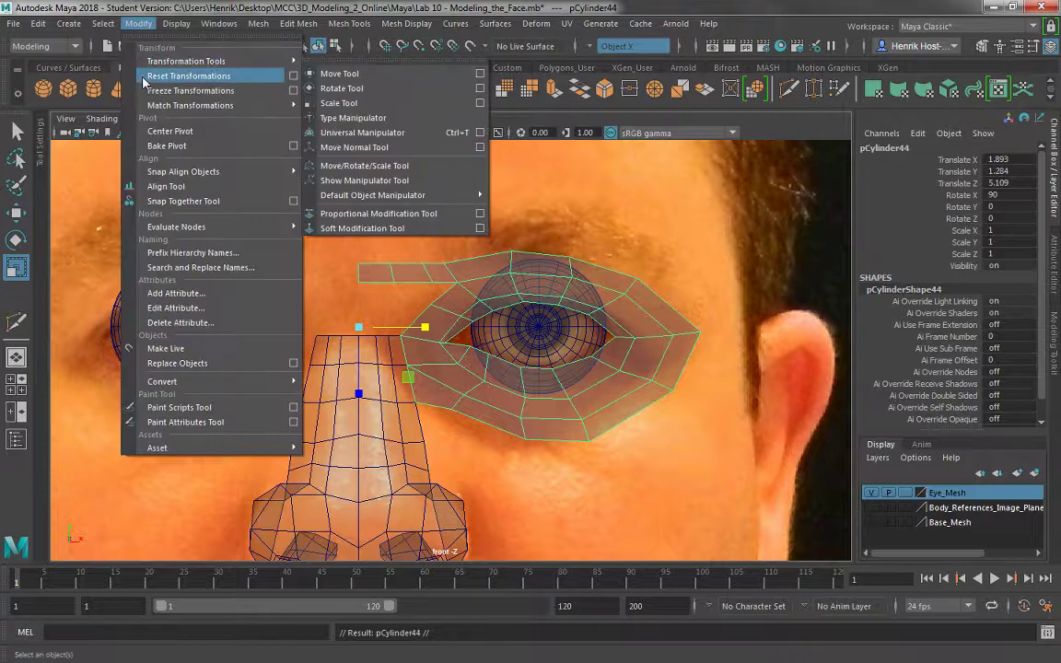
click(188, 91)
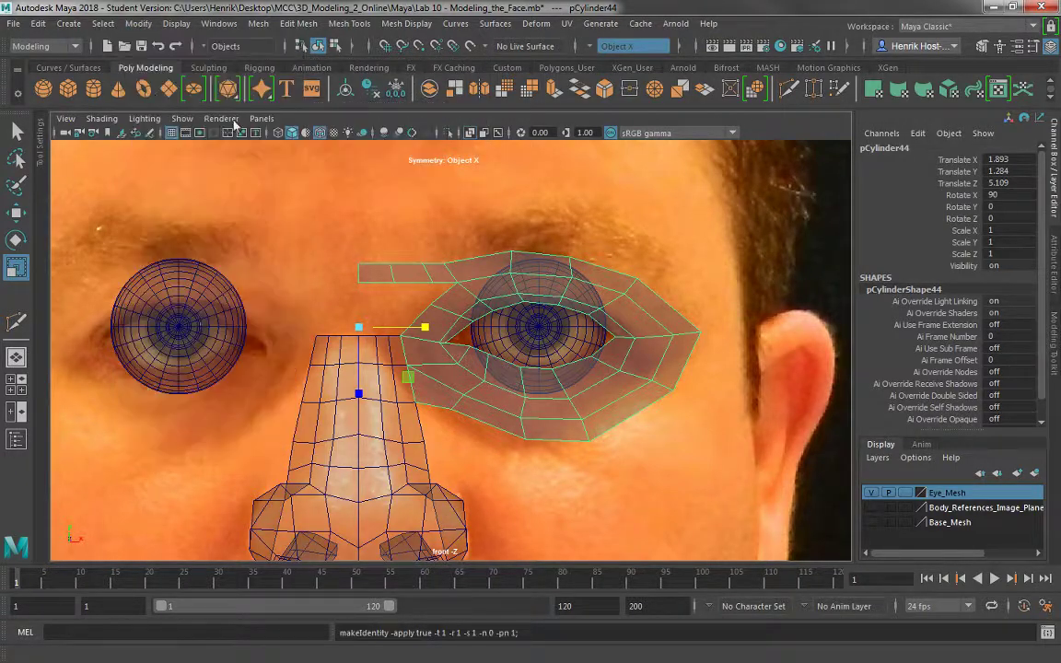
click(993, 228)
text(-1)
key(Return)
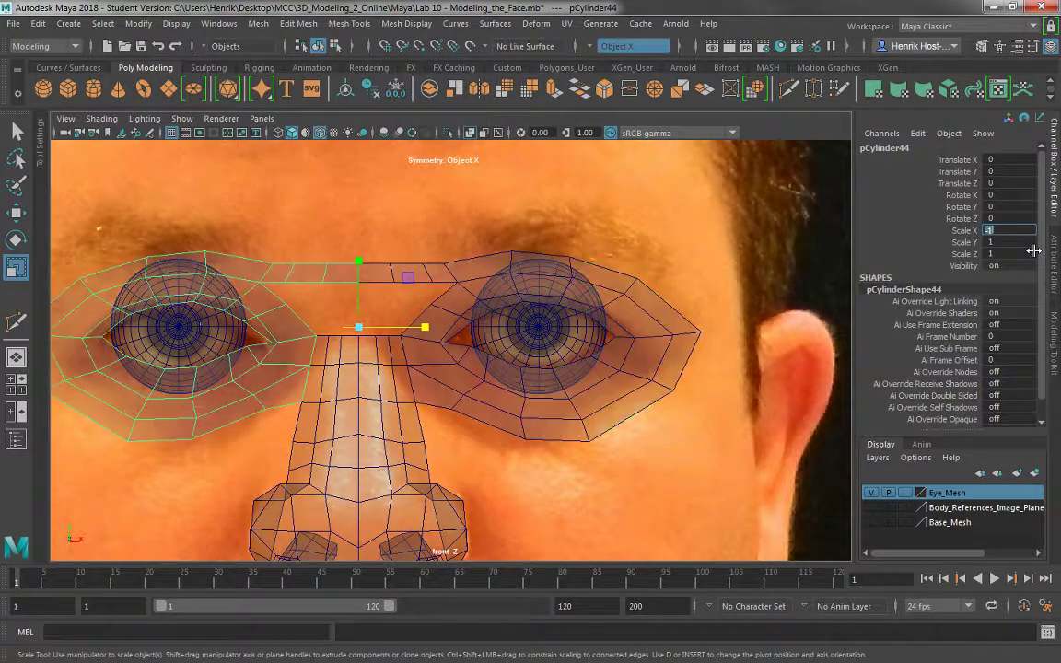
- Combine both eyelid meshes and the nose mesh into a single object
click(574, 421)
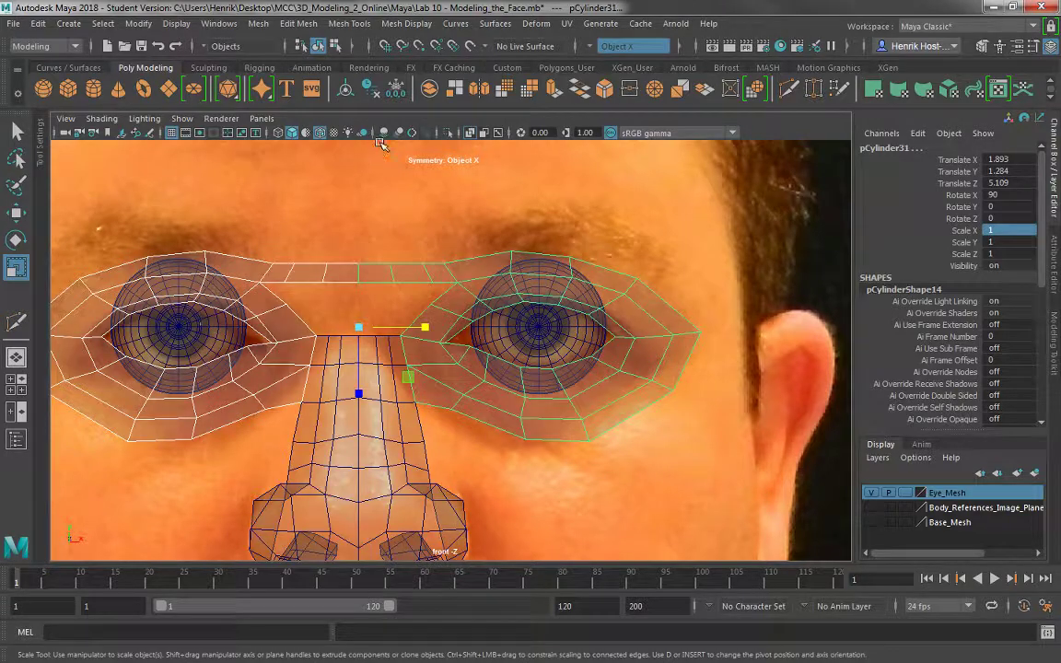
click(395, 342)
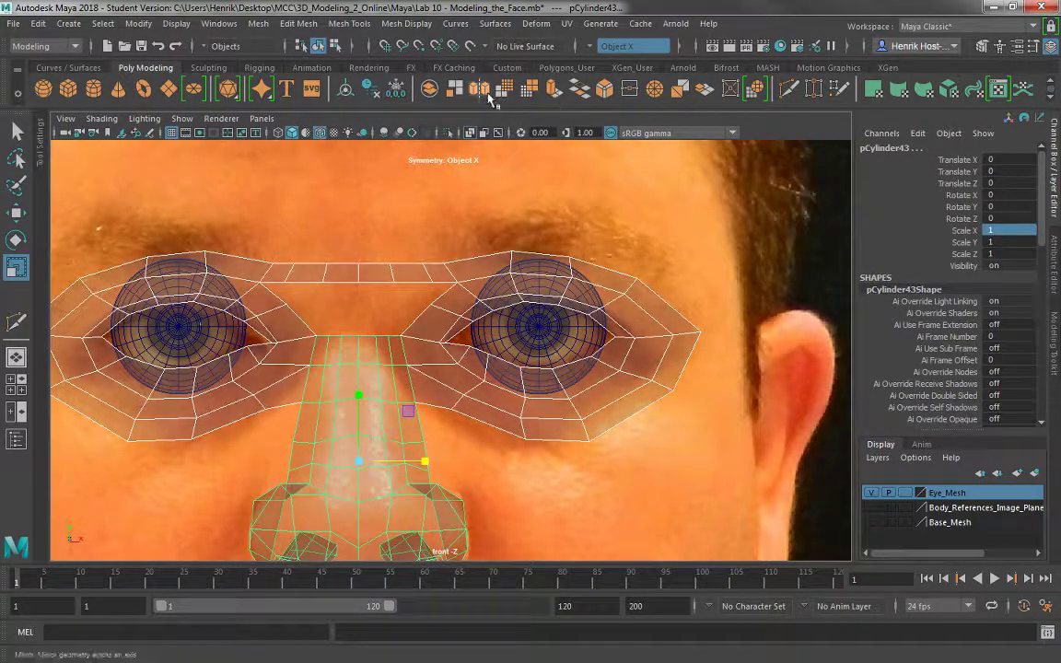
click(434, 94)
key(w)
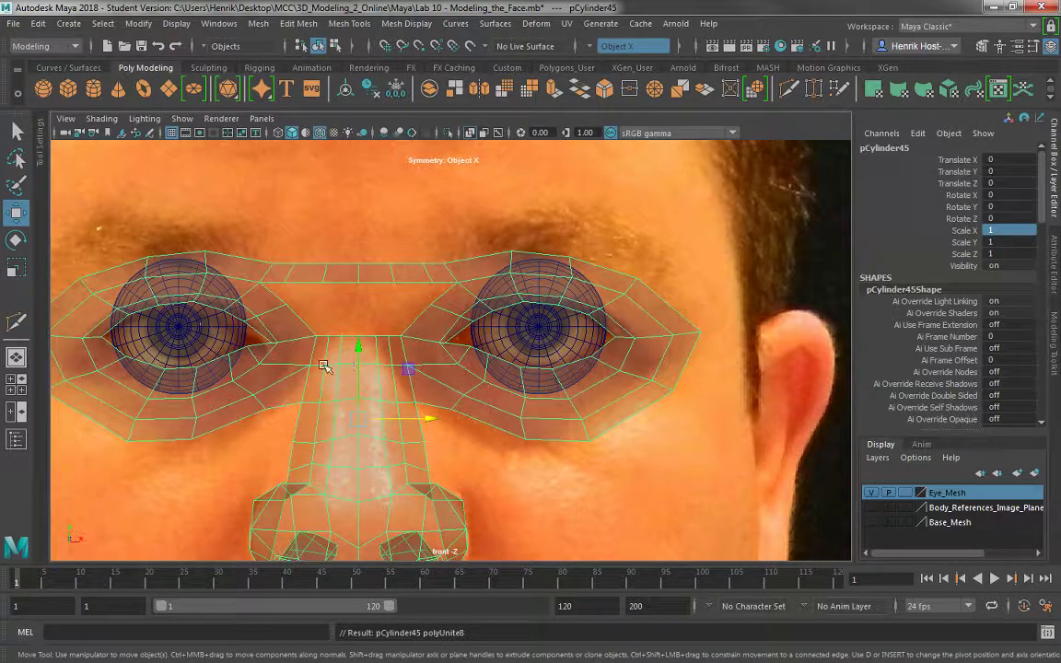
scroll(367, 348, up, 2)
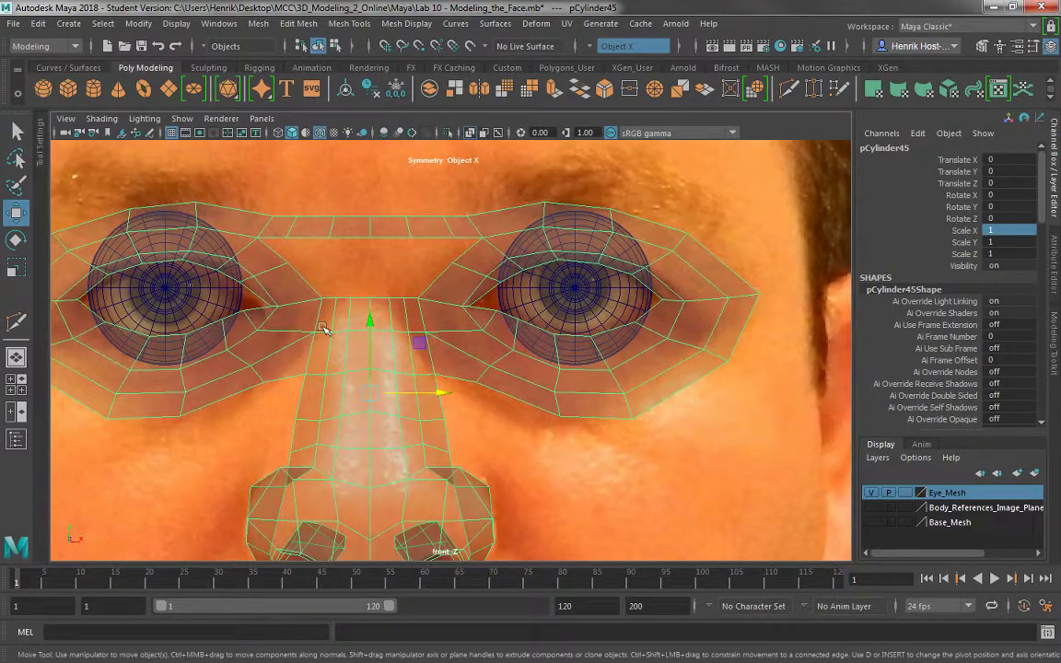
- Merge the overlapping vertices where the eyelids meet the sides of the nose bridge and at the brow strip's center line
right_drag(322, 230, 370, 219)
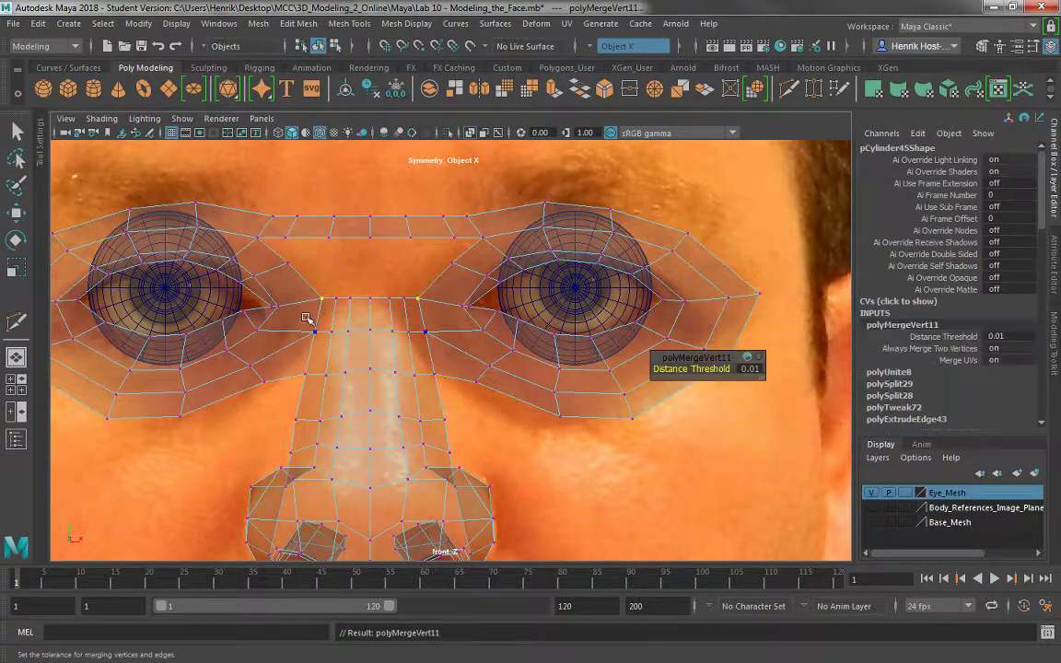
drag(307, 318, 312, 386)
key(g)
key(g)
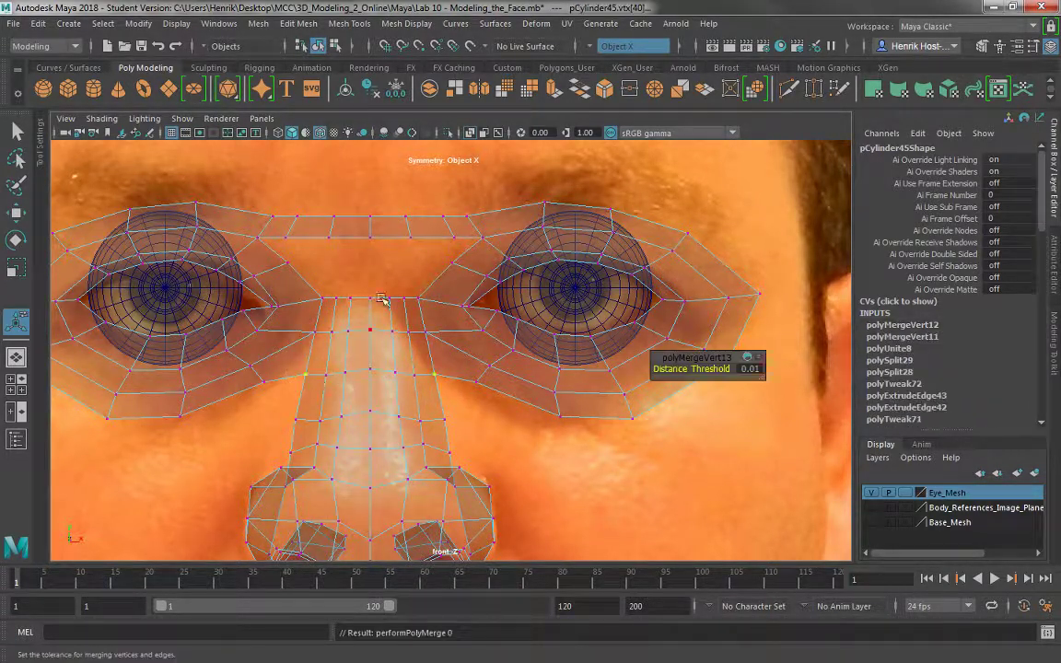
drag(360, 197, 379, 273)
key(g)
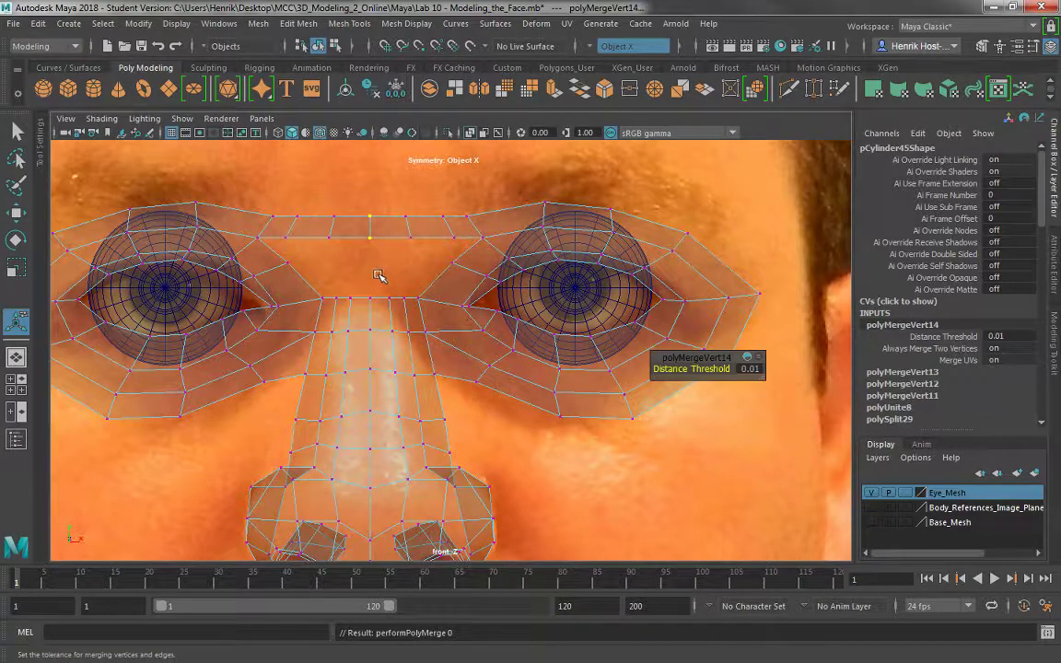
- Check the edge and vertex selection around the brow gap and turn off Object X symmetry
alt+middle_drag(377, 287, 398, 350)
right_drag(319, 289, 324, 182)
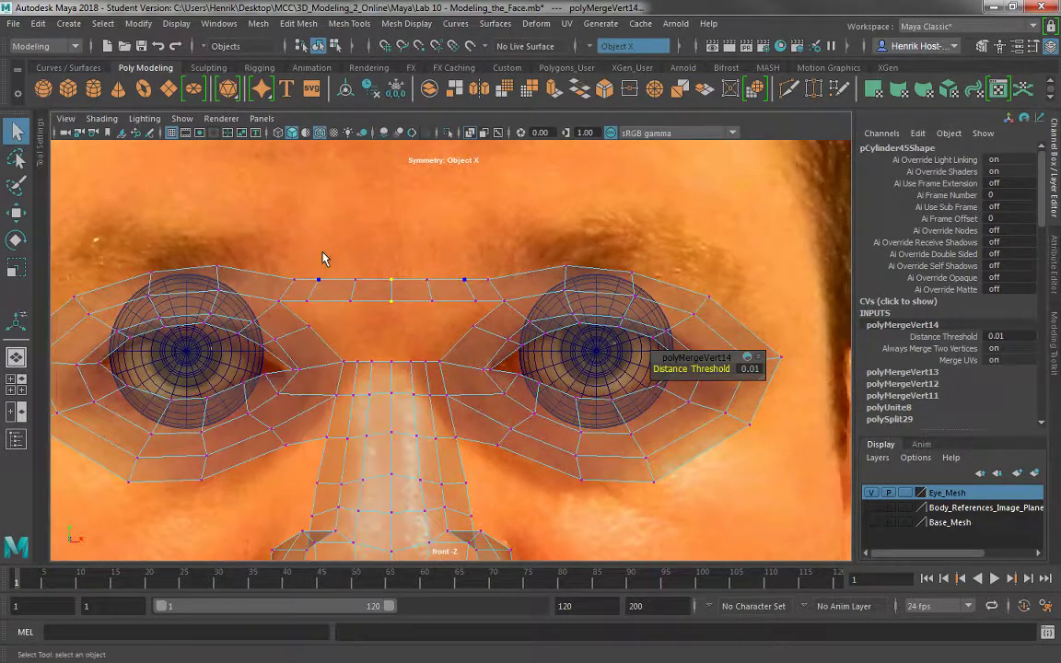
click(339, 300)
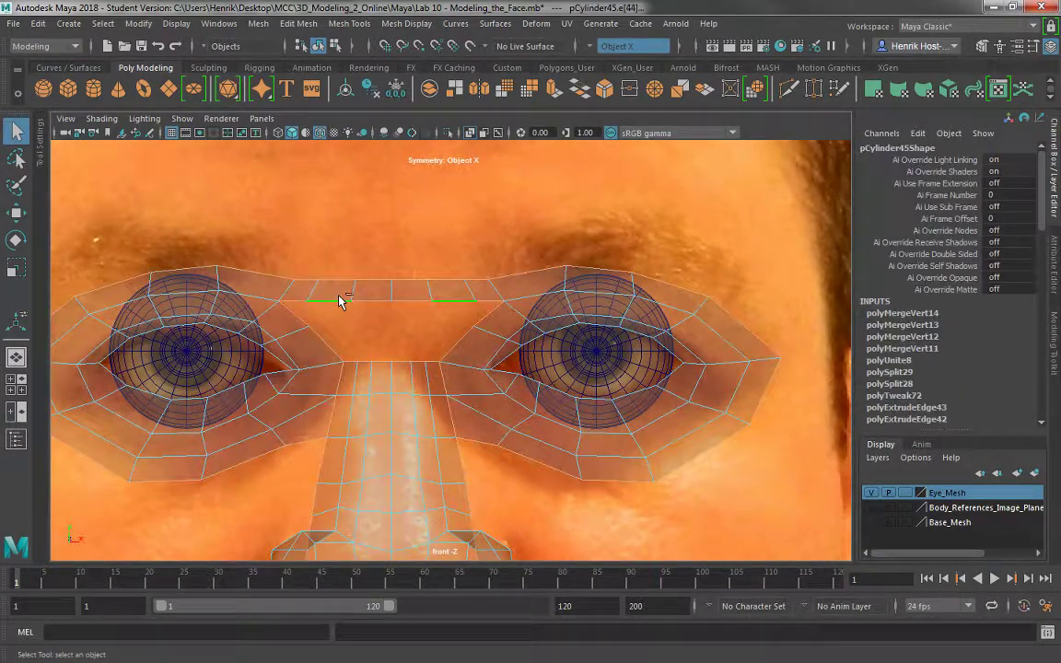
right_drag(350, 223, 269, 224)
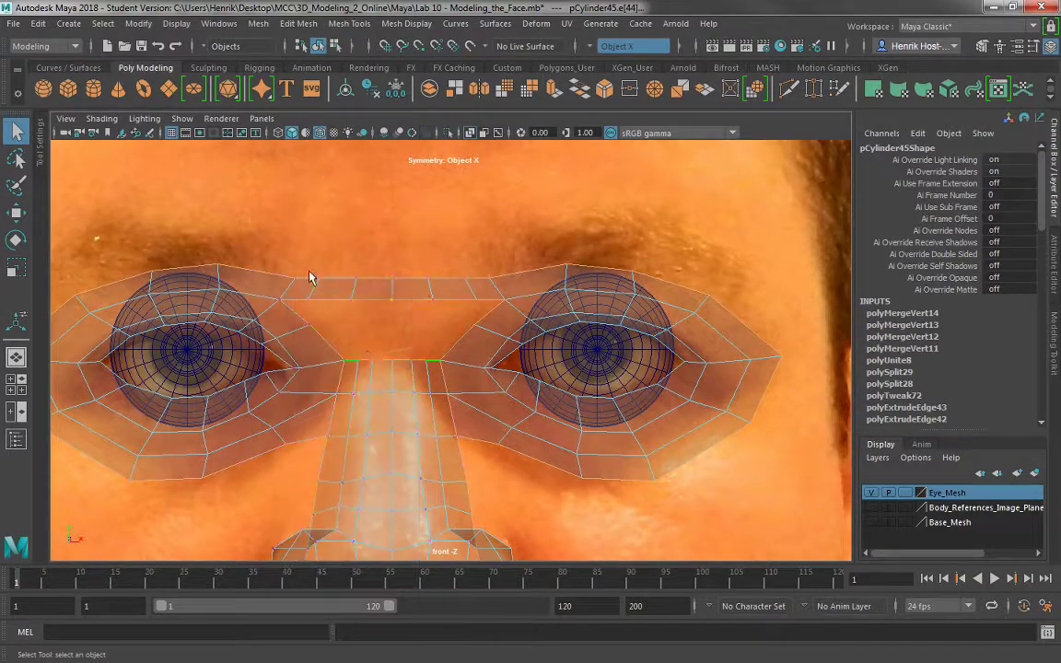
click(336, 360)
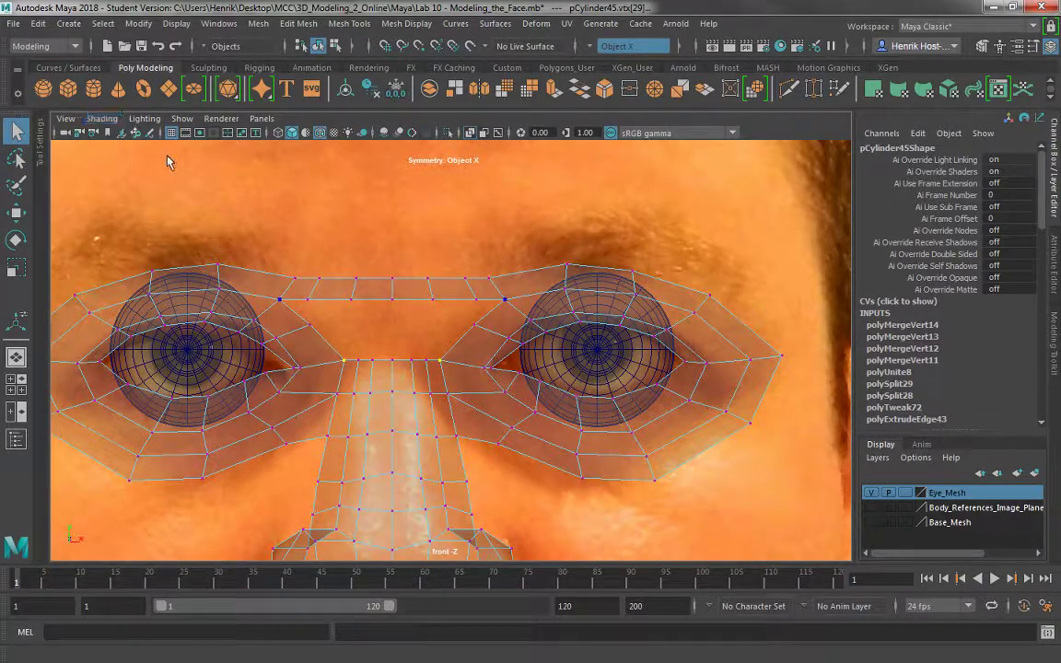
ctrl+shift+right_drag(326, 392, 316, 289)
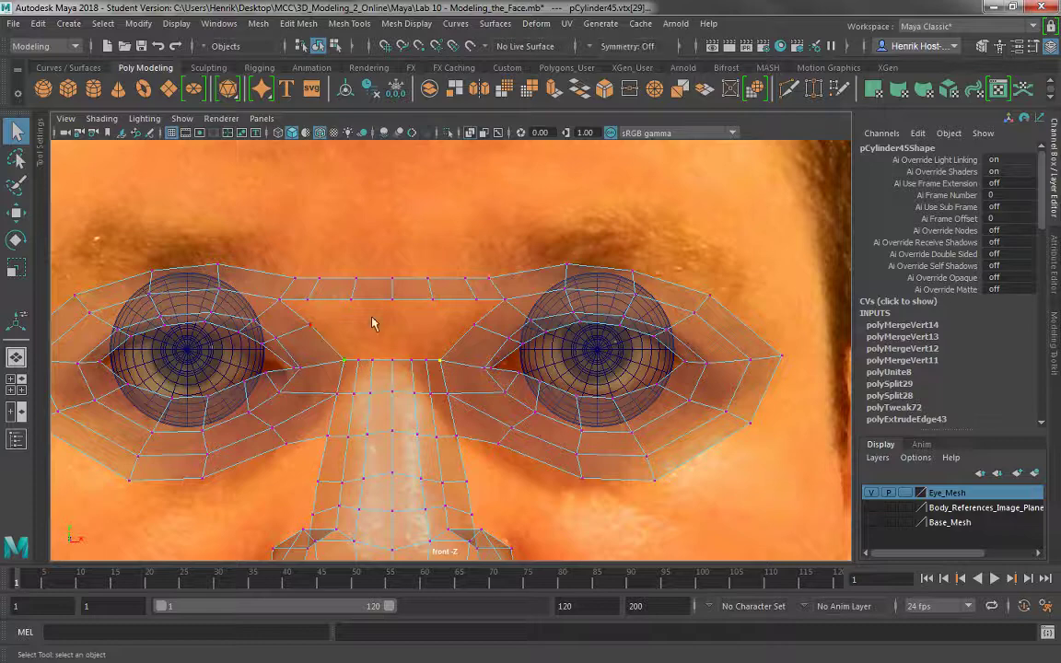
- Merge each overlapping vertex pair along both sides of the nose bridge individually, with symmetry off
shift+right_drag(400, 328, 465, 208)
key(ctrl+z)
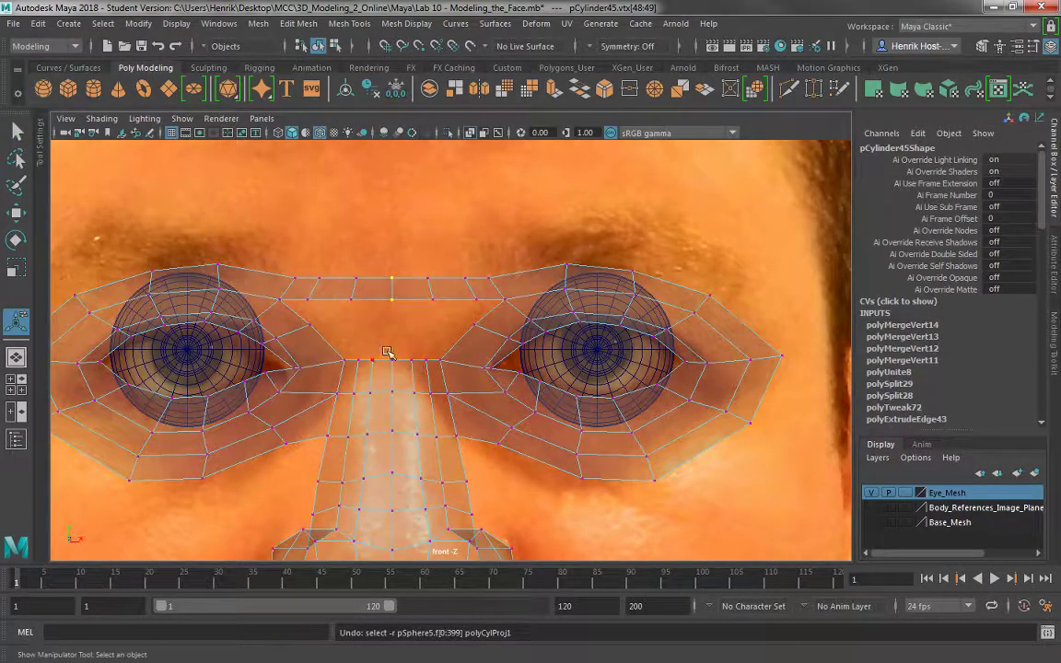
click(344, 360)
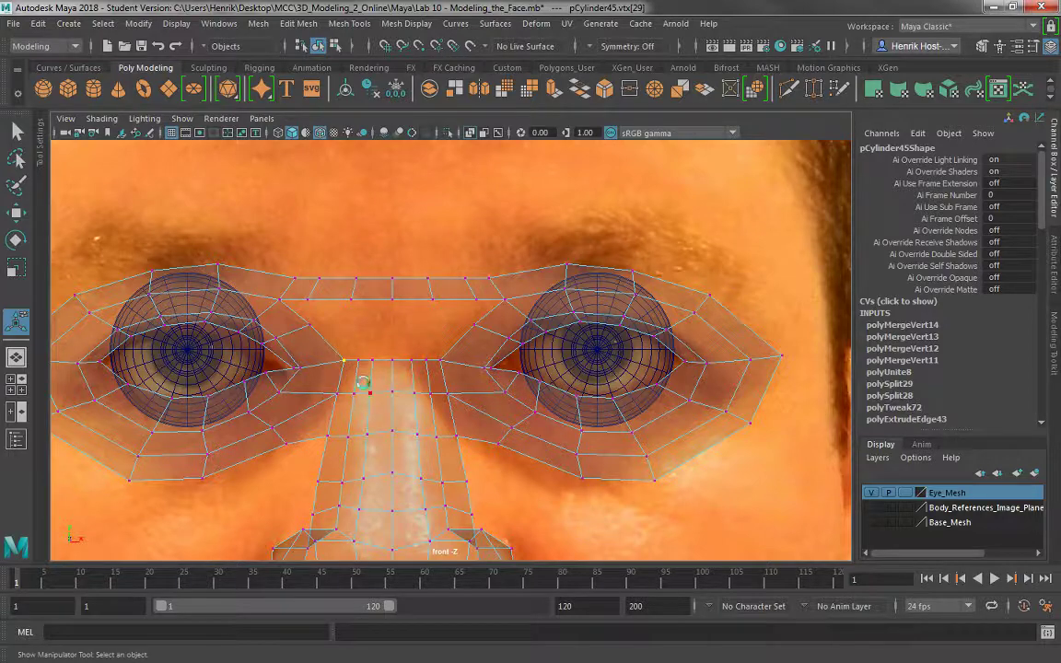
key(g)
drag(434, 348, 473, 449)
key(g)
key(g)
key(g)
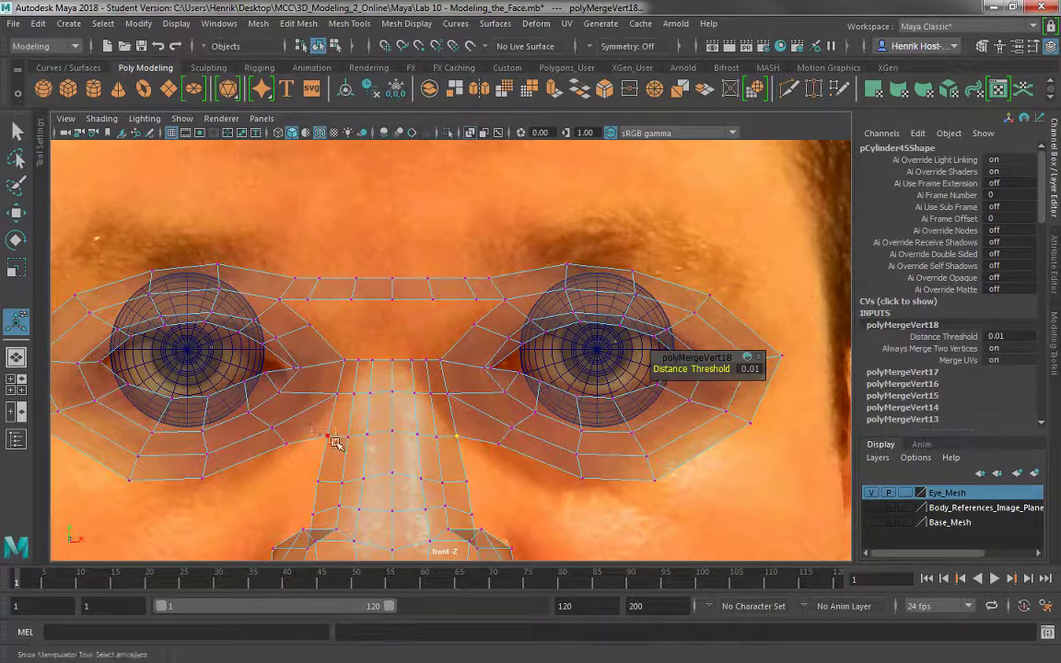
drag(335, 443, 341, 447)
key(g)
drag(327, 384, 344, 404)
key(g)
- Switch the combined face mesh to edge selection at the gap between the brow strip and nose bridge
right_click(311, 270)
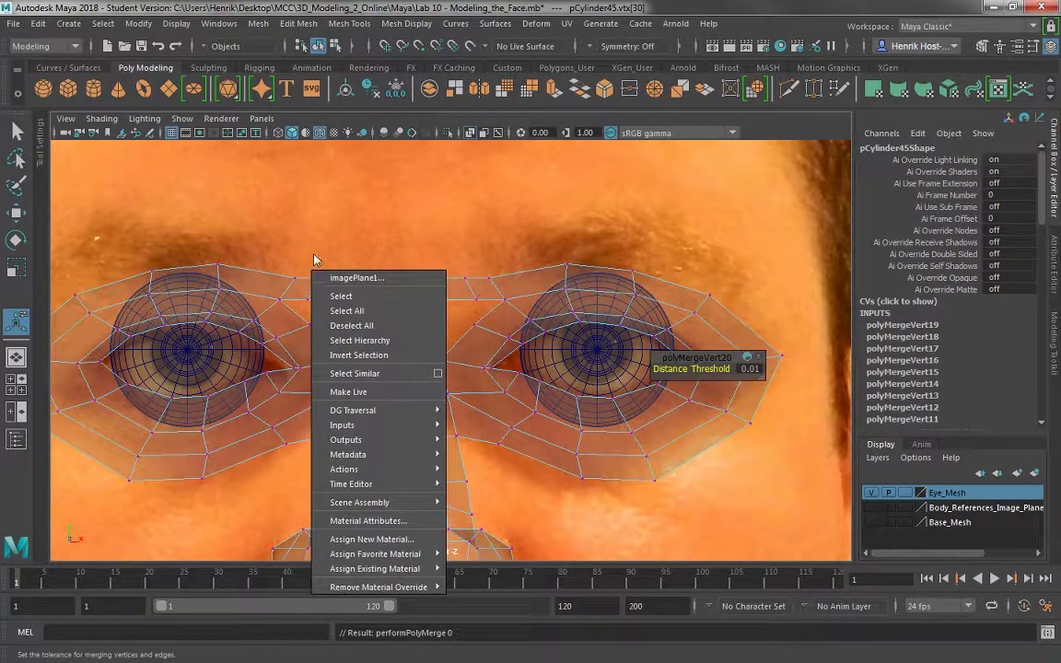
right_drag(287, 223, 276, 184)
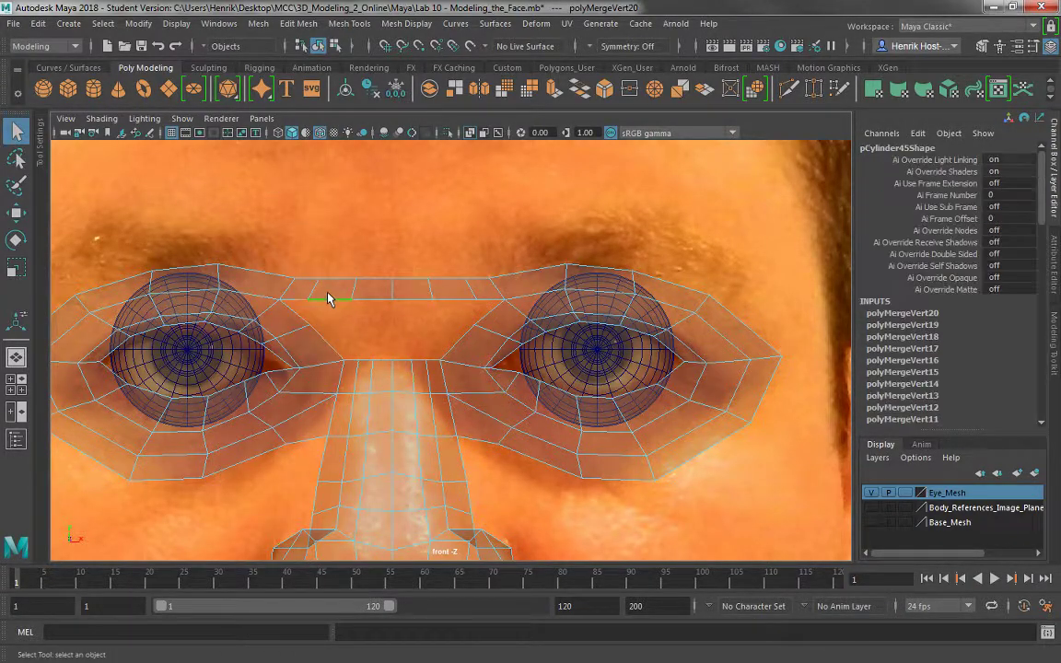
- Fill the hole above the nose bridge and use Multi-Cut to split the new face into a grid that continues the surrounding edges
click(327, 298)
shift+right_drag(328, 298, 330, 486)
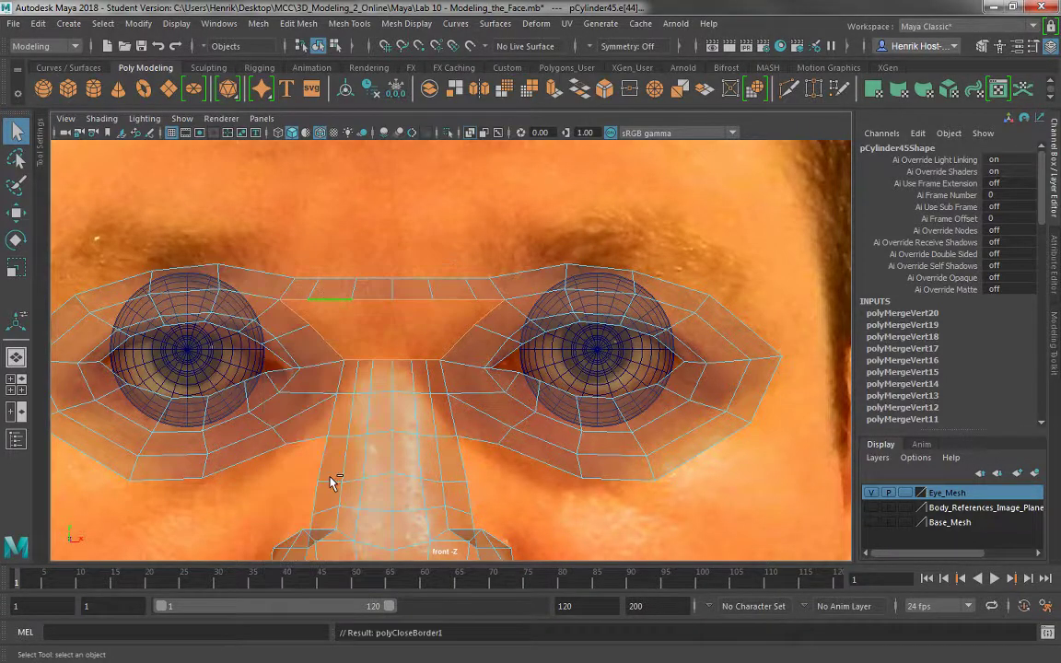
click(789, 90)
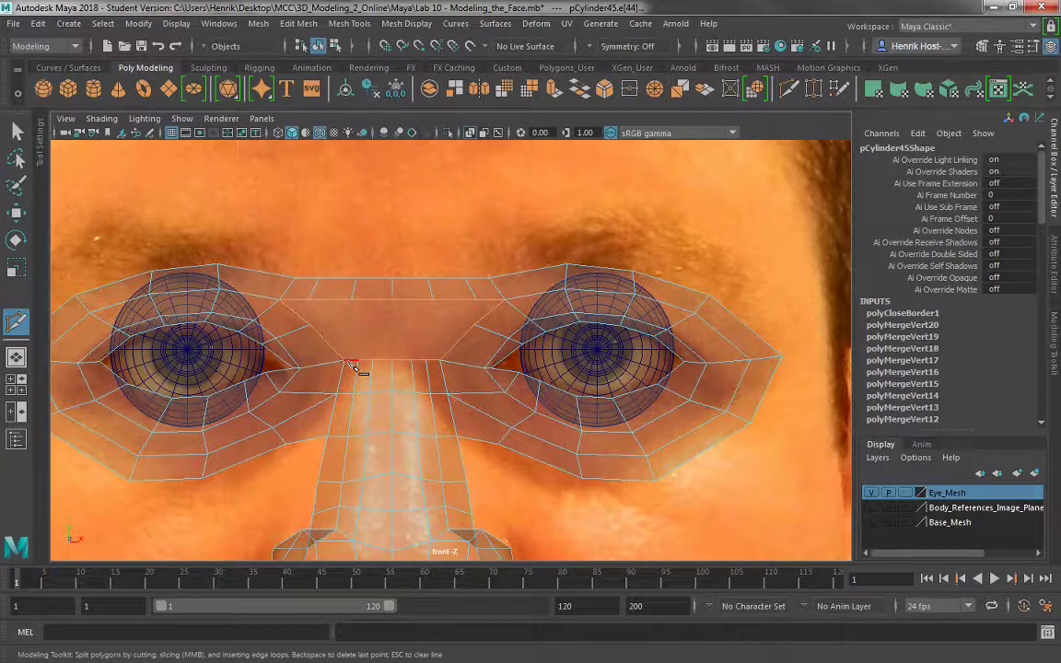
click(357, 361)
key(Escape)
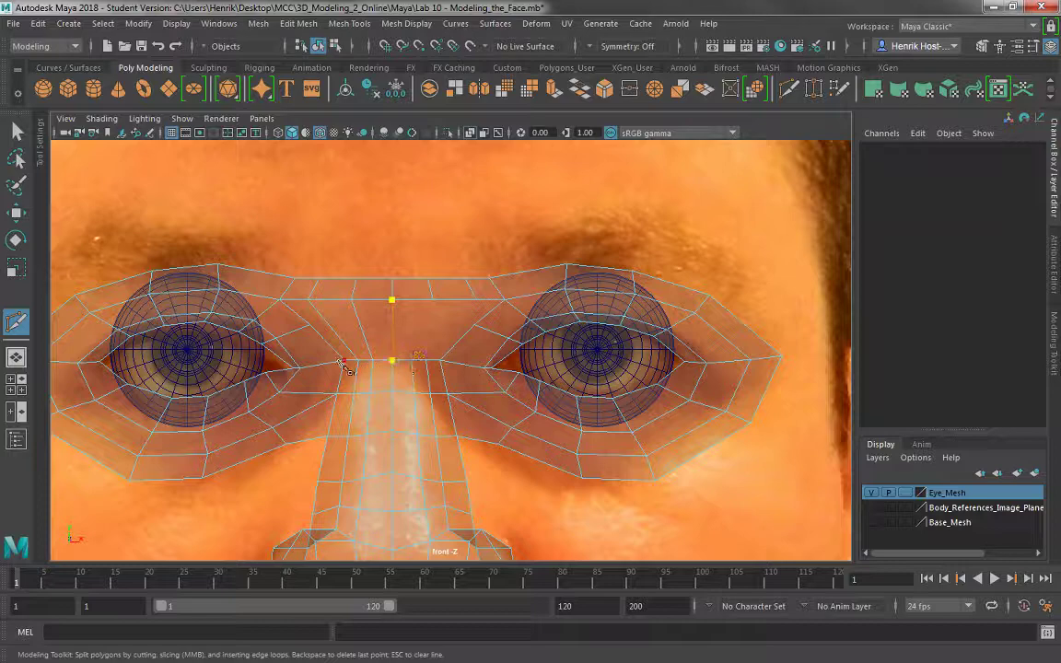
key(Escape)
click(433, 300)
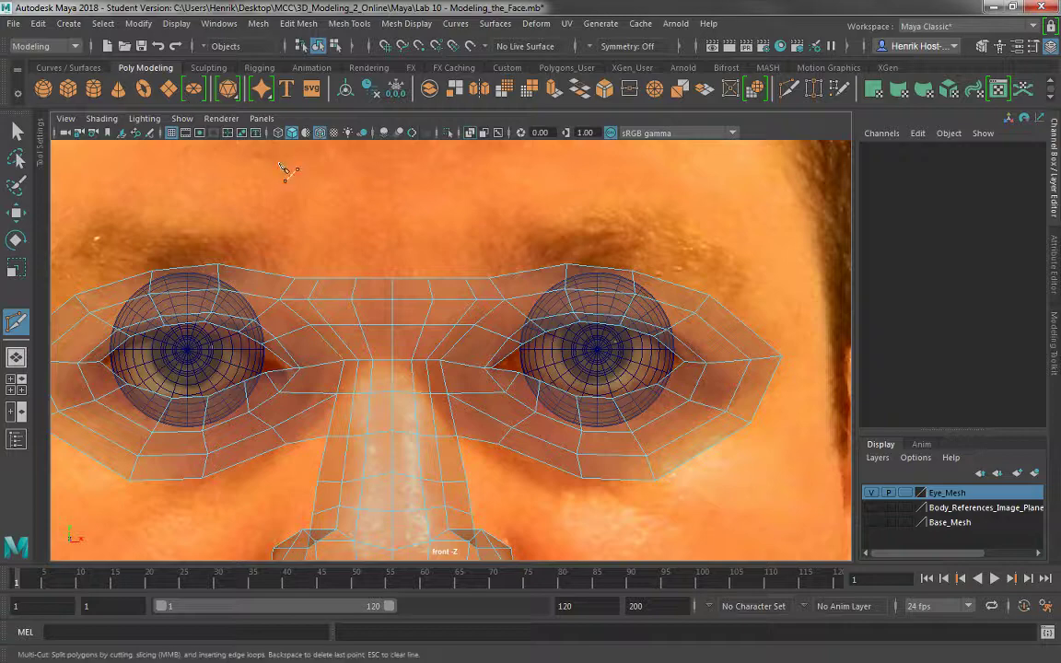
click(16, 130)
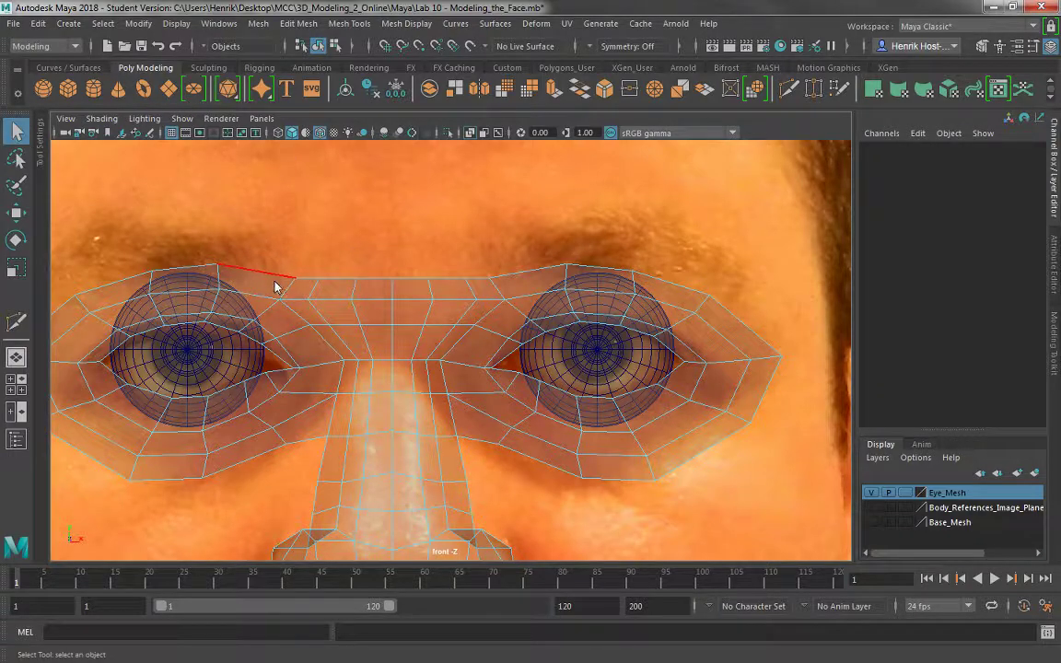
- Examine the face loops encircling the eyes and the nose tip by selecting each loop on the mesh
click(244, 292)
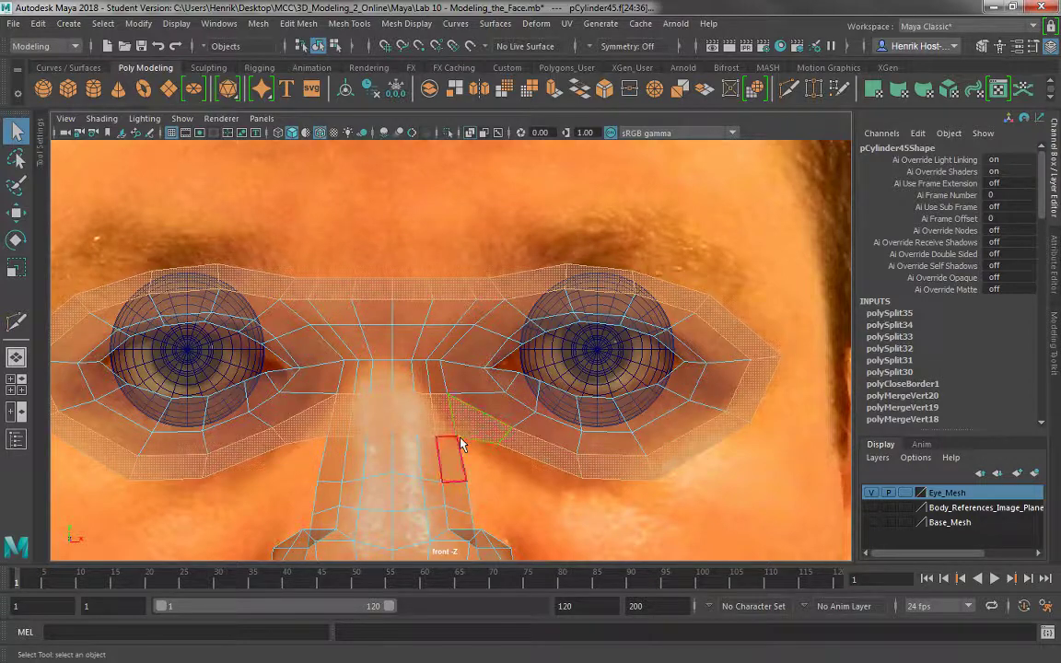
click(518, 429)
shift+double_click(505, 416)
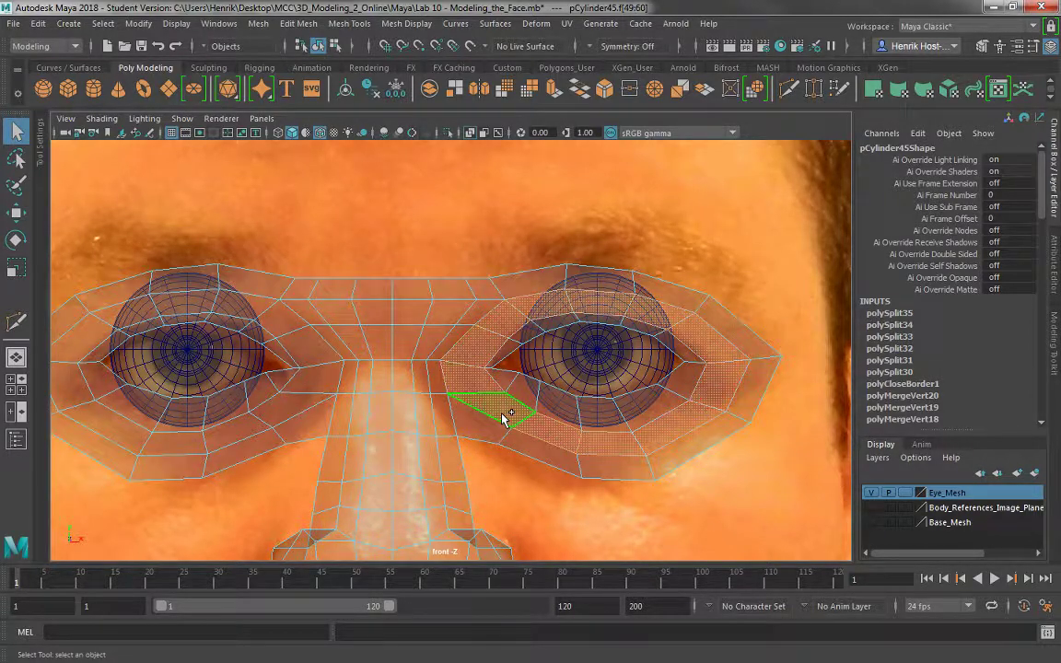
shift+click(521, 384)
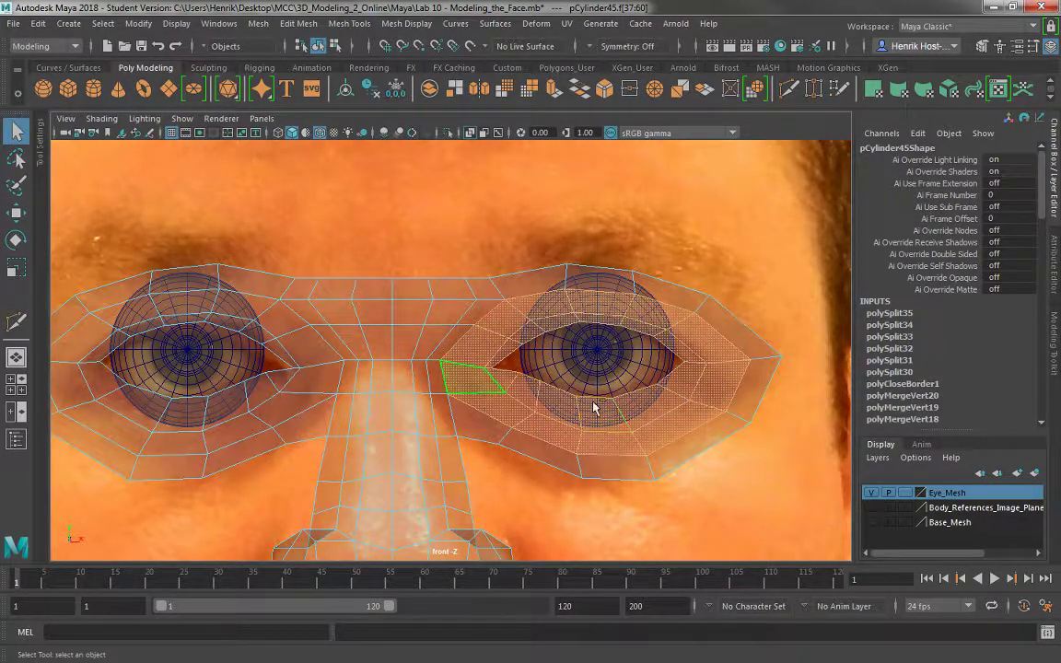
scroll(436, 434, down, 4)
alt+middle_drag(436, 435, 405, 296)
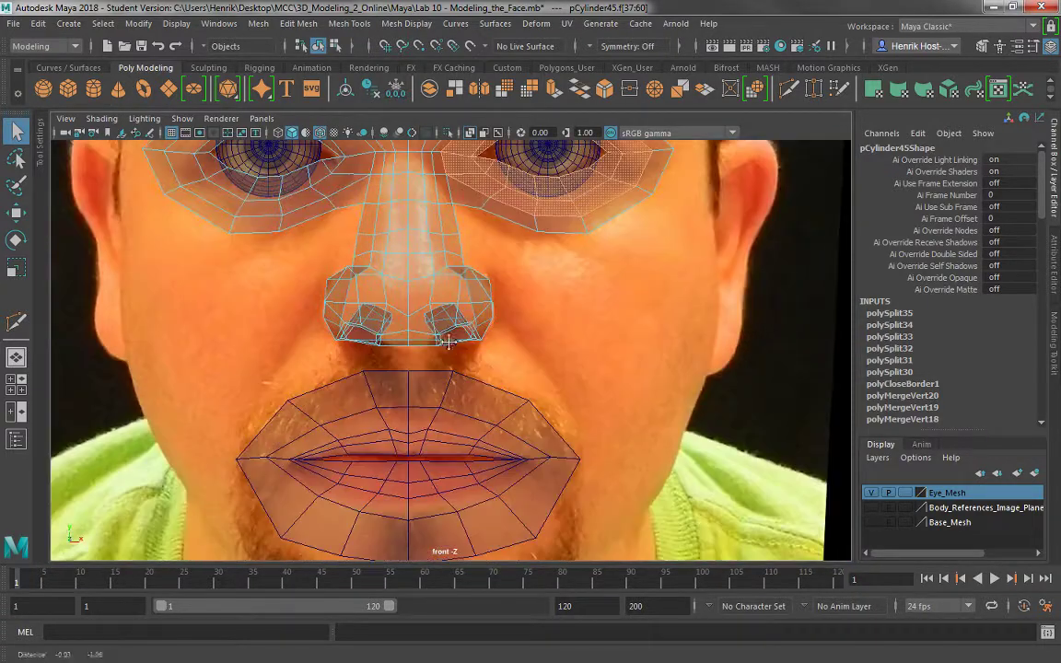
shift+double_click(397, 295)
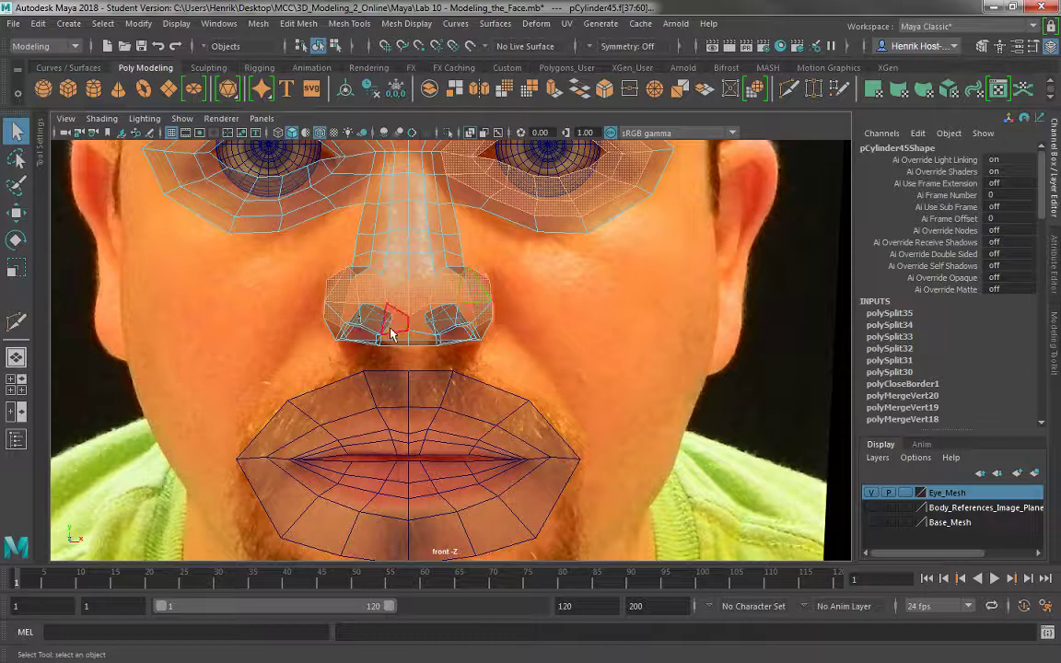
- Examine the outer face loop around the mouth, and compare it with the FaceTopology reference image in the web browser
click(450, 418)
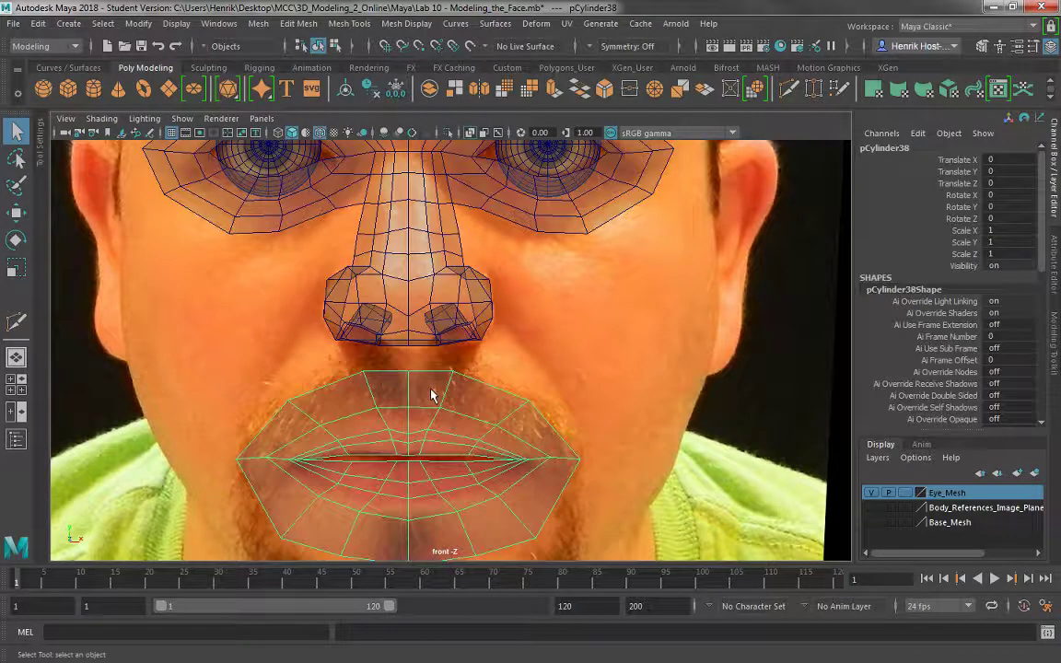
right_drag(431, 386, 430, 263)
click(419, 394)
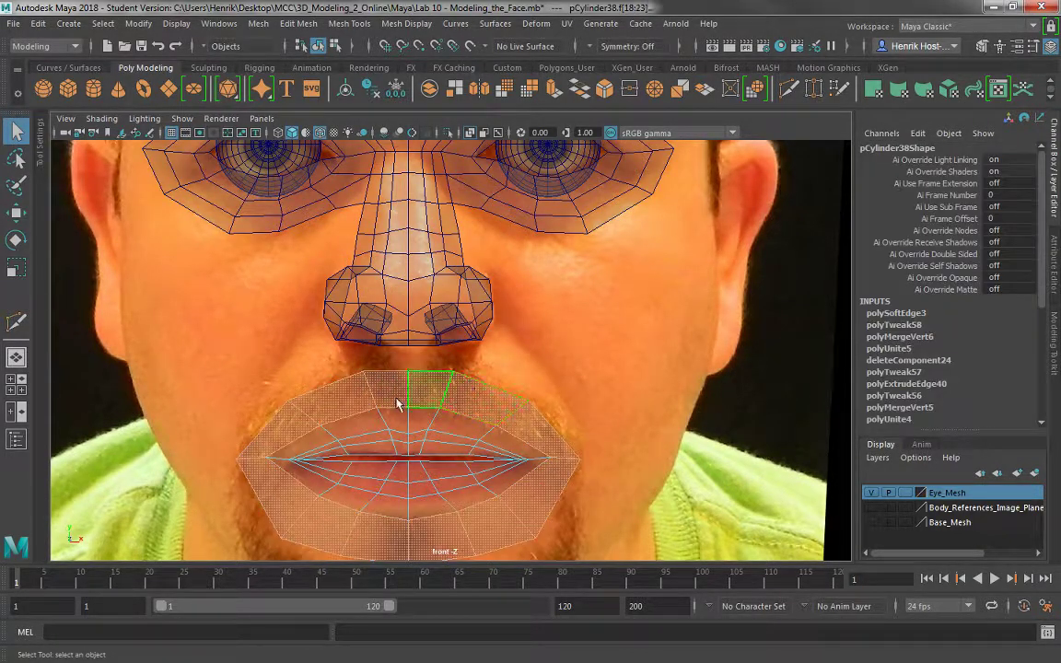
scroll(339, 331, down, 5)
scroll(343, 372, up, 3)
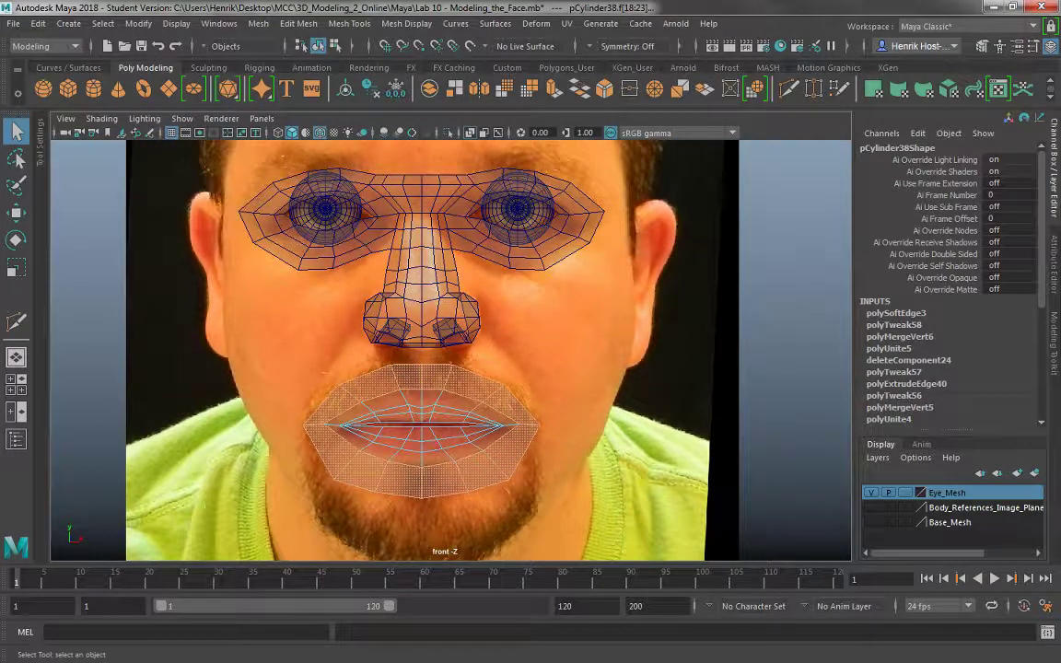
key(alt+Tab)
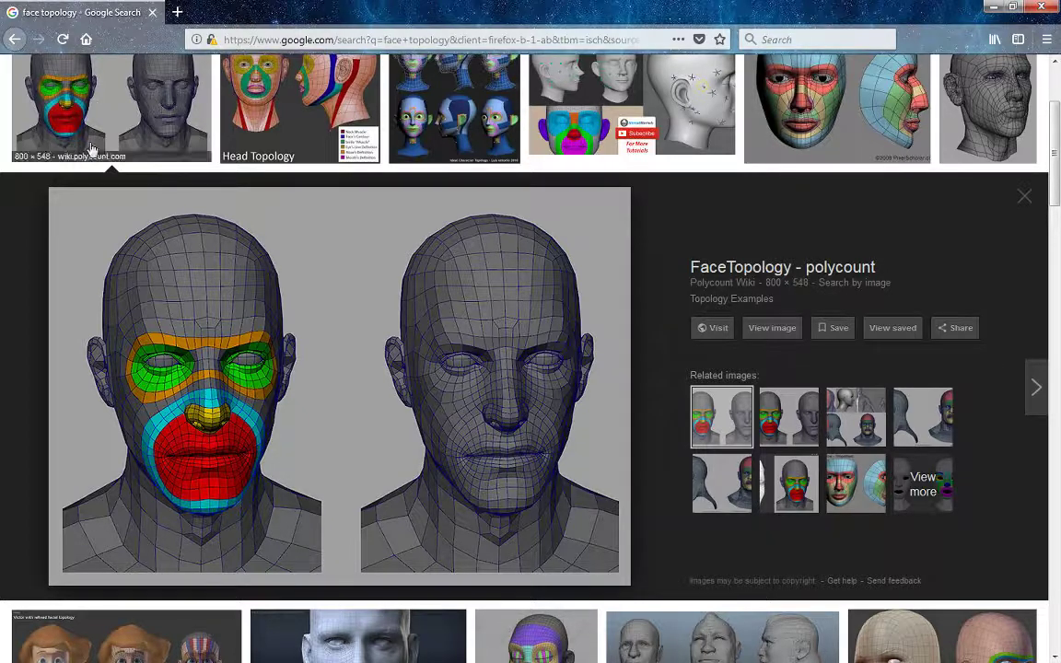
click(998, 7)
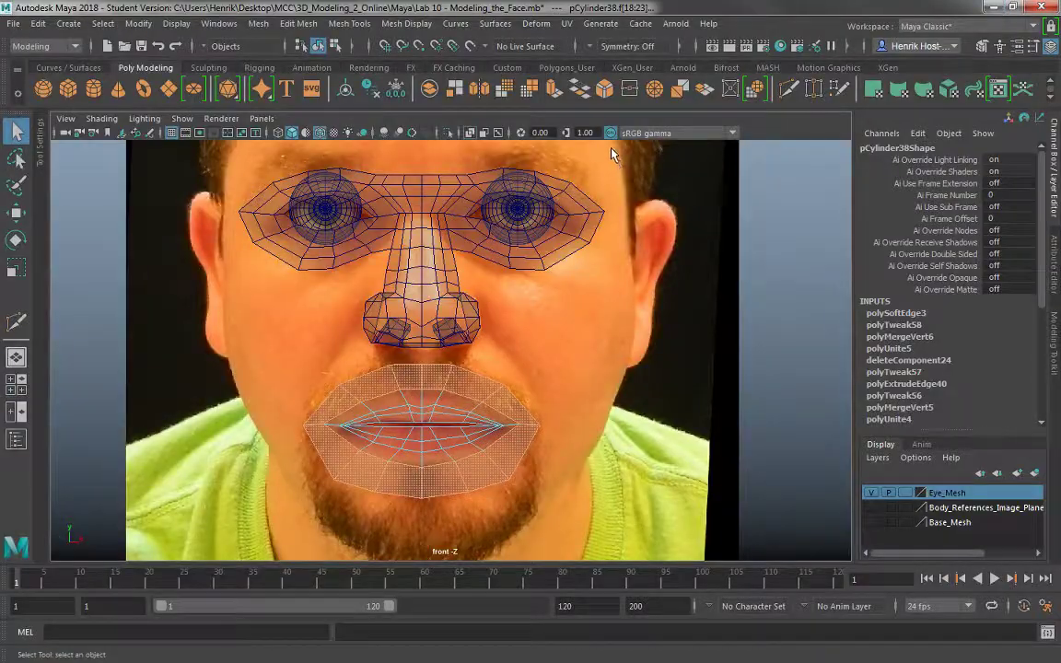
- Select the combined eye-and-nose mesh, switch to editing its edges, and enable Object X symmetry
alt+middle_drag(430, 279, 417, 316)
right_click(408, 302)
right_drag(409, 306, 468, 198)
click(451, 355)
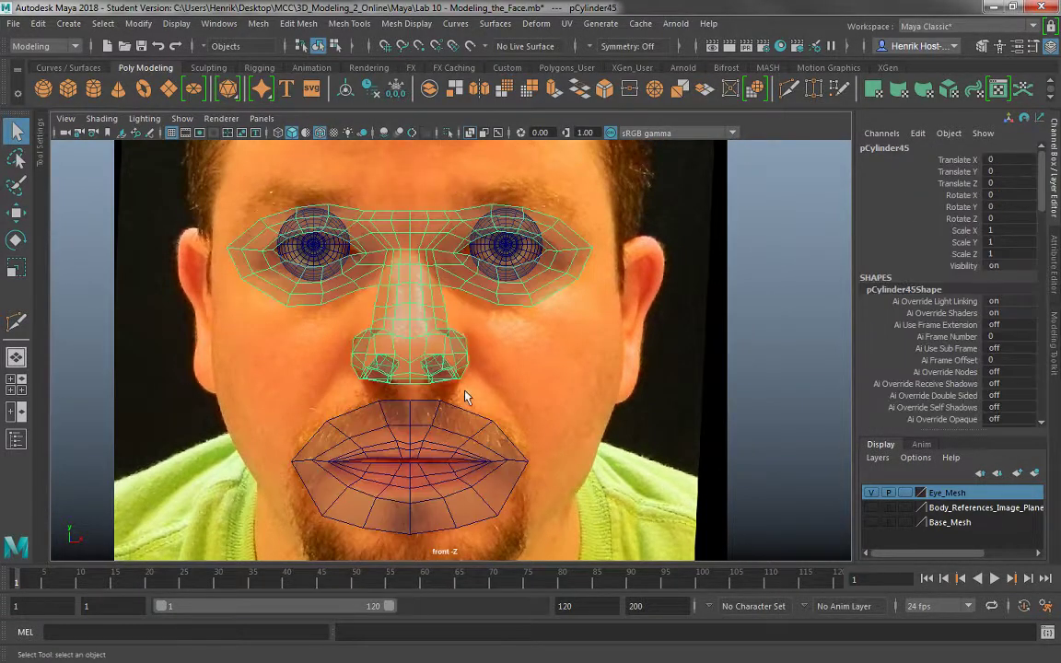
alt+middle_drag(466, 403, 486, 354)
scroll(488, 338, up, 2)
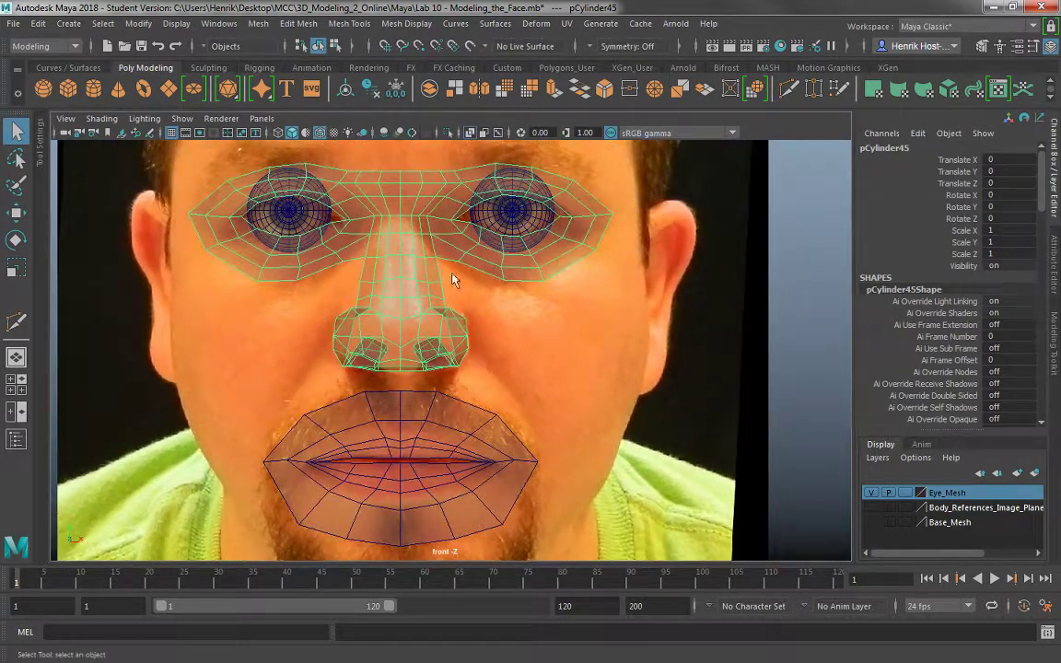
right_drag(444, 267, 420, 187)
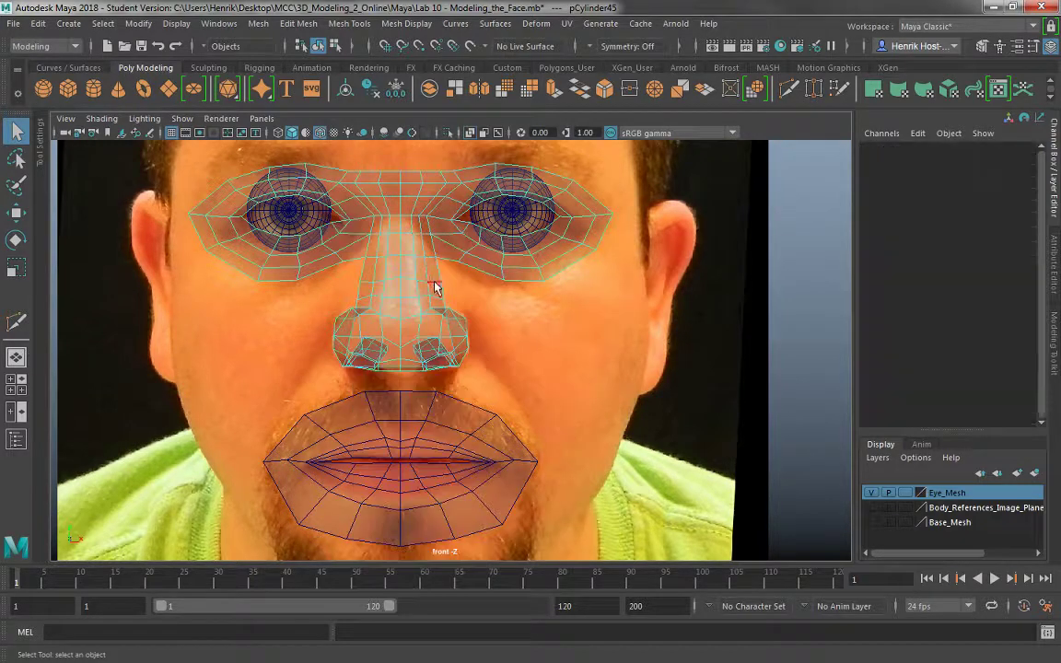
click(442, 290)
right_drag(417, 255, 440, 166)
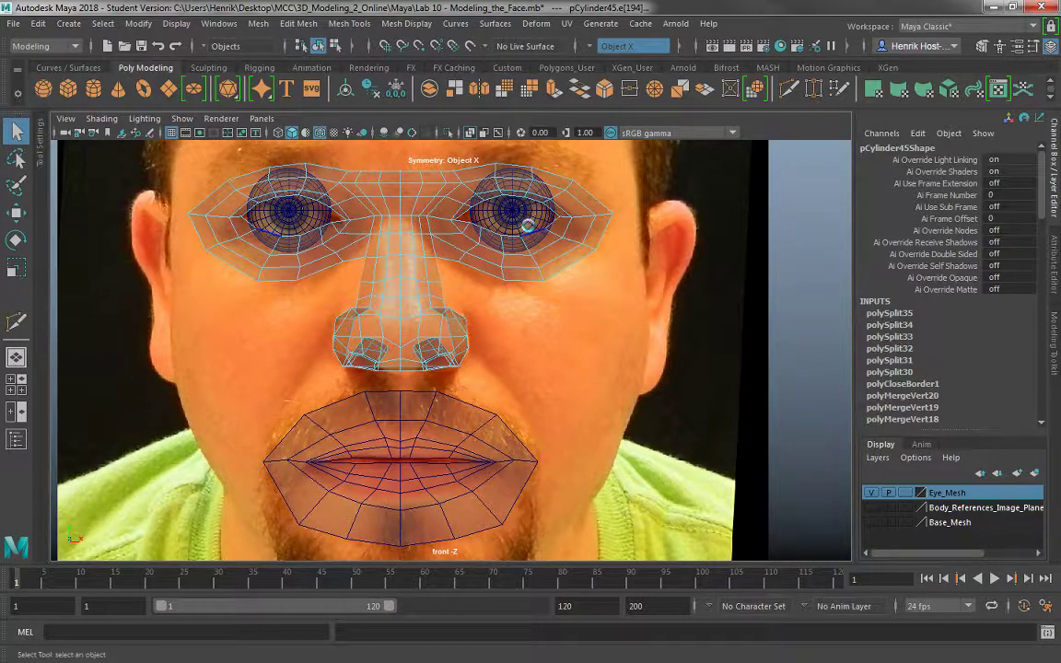
- Try extruding the edges beside the nose outward and down over the cheeks in successive strips
key(w)
shift+drag(501, 281, 538, 279)
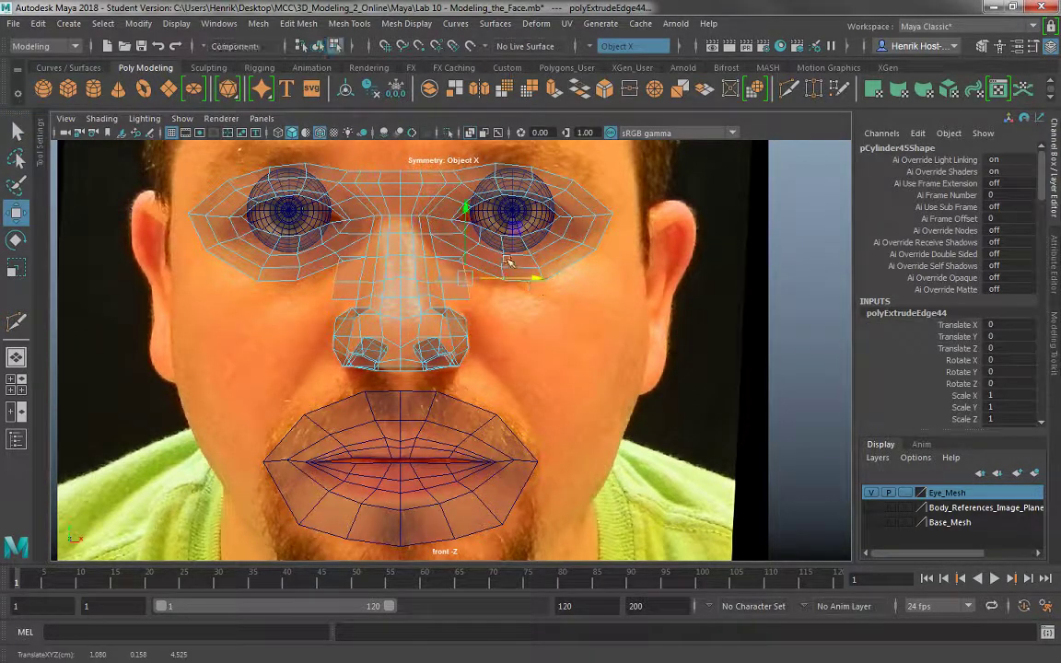
drag(467, 208, 466, 216)
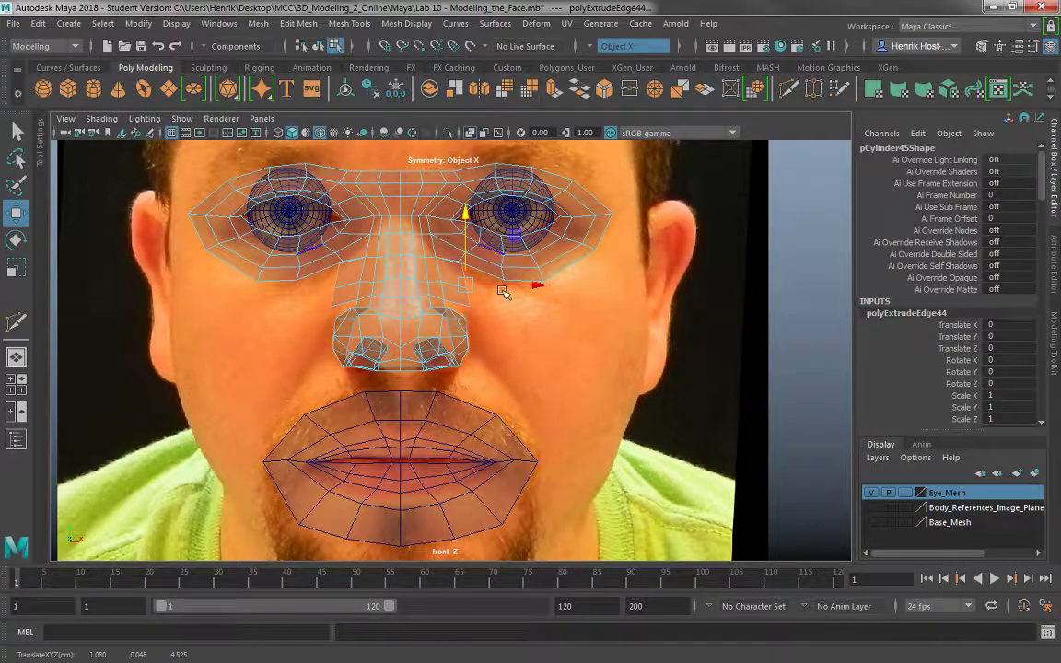
key(ctrl+e)
key(w)
drag(467, 282, 500, 296)
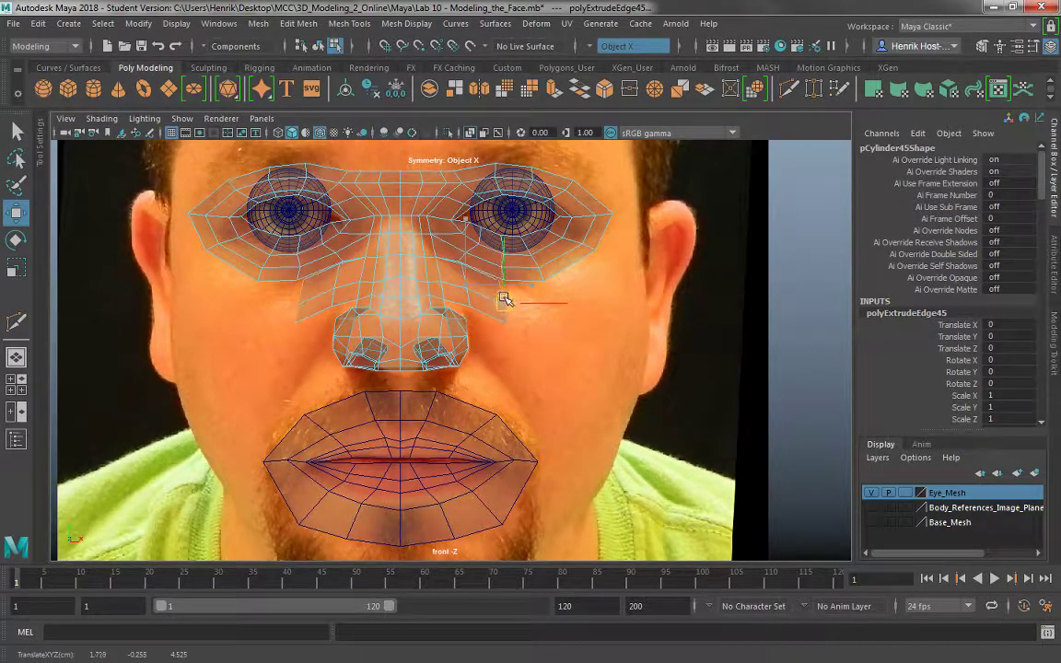
key(e)
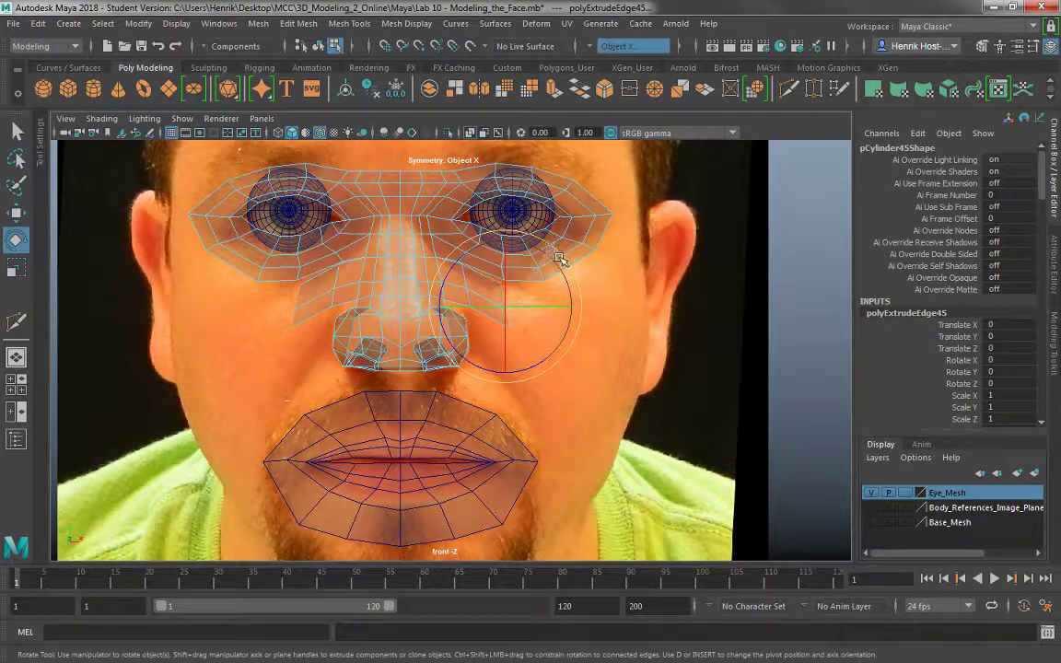
drag(559, 258, 564, 270)
key(ctrl+e)
key(w)
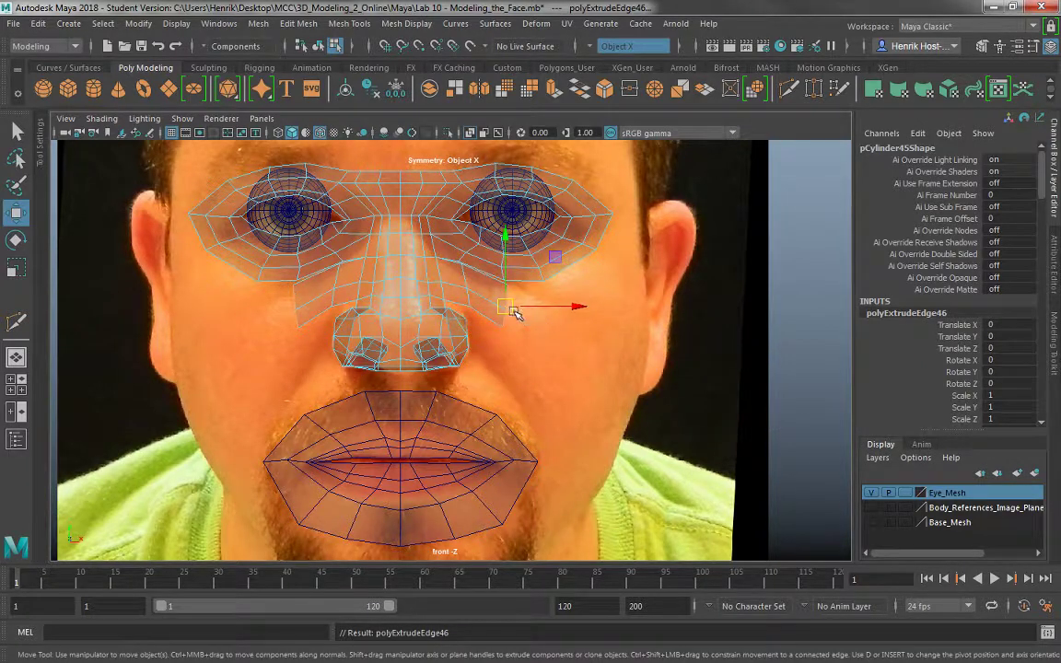
drag(514, 311, 536, 359)
- Undo the trial cheek extrusions back to the original edges on the sides of the nose
key(ctrl+z)
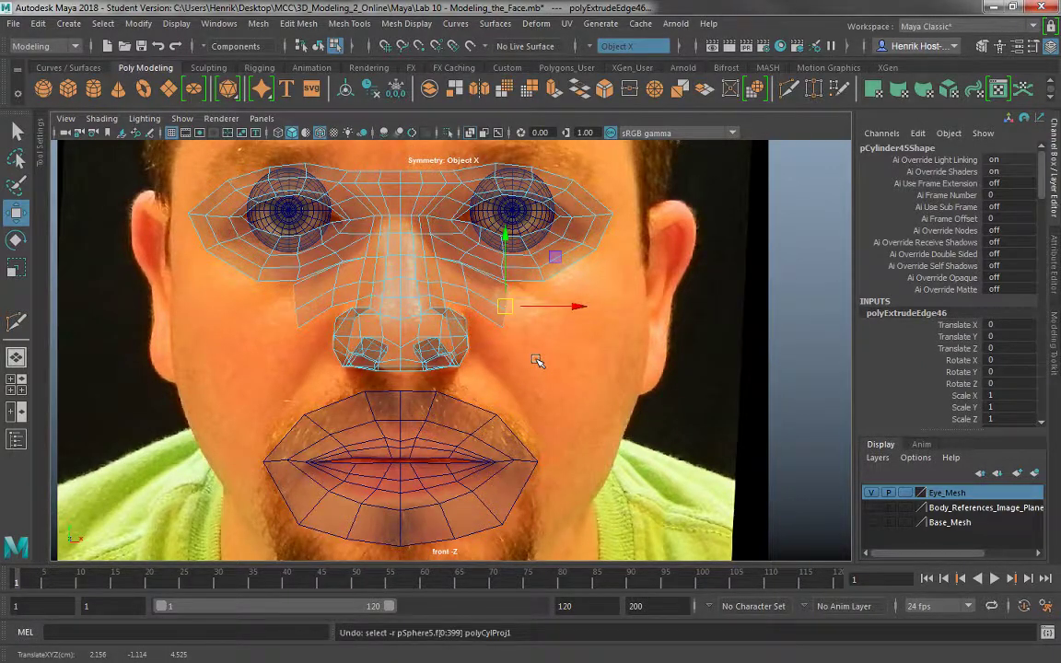
key(ctrl+z)
key(ctrl+z)
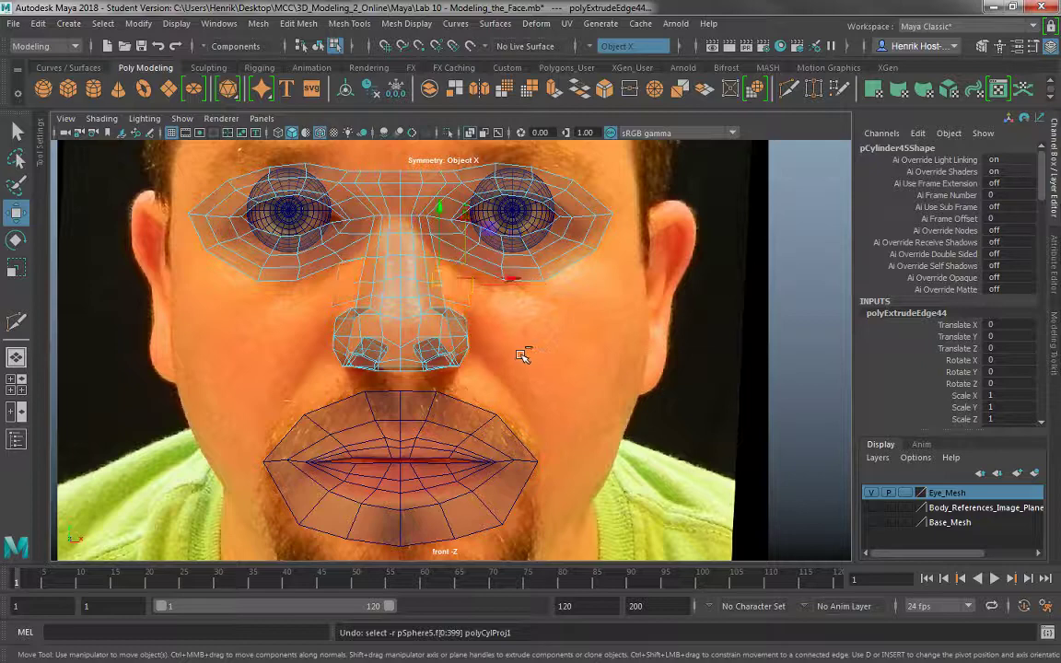
key(ctrl+z)
key(ctrl+z)
- Select the adjoining edges along the side of the nose and extrude them symmetrically outward toward the cheeks
alt+right_drag(437, 307, 556, 401)
click(441, 285)
click(433, 234)
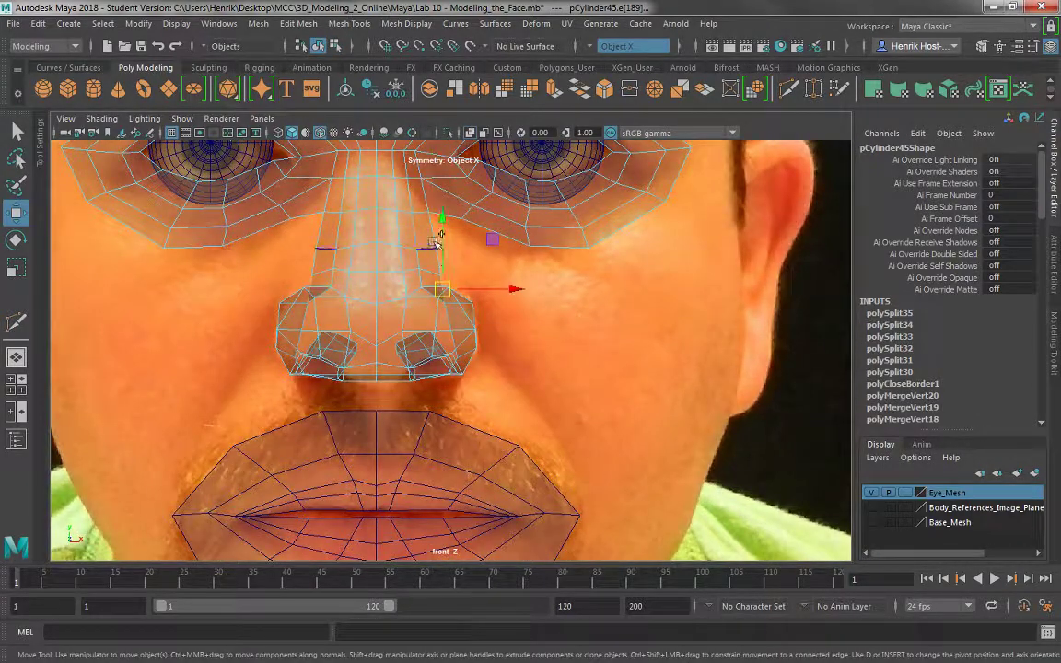
click(553, 90)
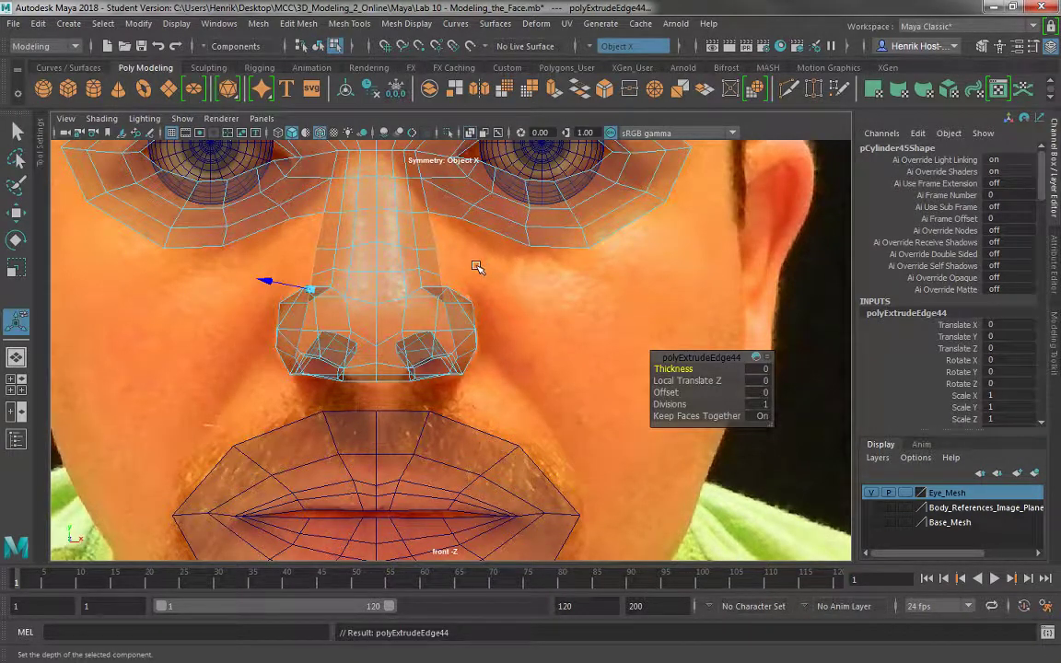
key(w)
drag(465, 285, 540, 301)
- Extrude the outer cheek edges a second time, away from the nose, and rotate them to start curving downward
key(ctrl+e)
key(w)
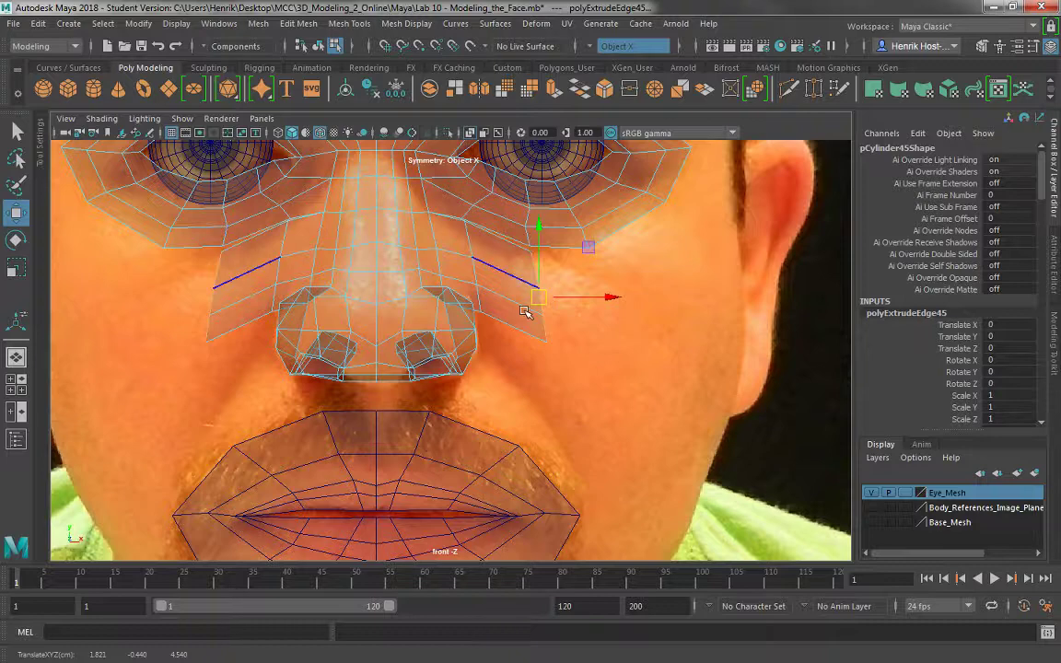
key(e)
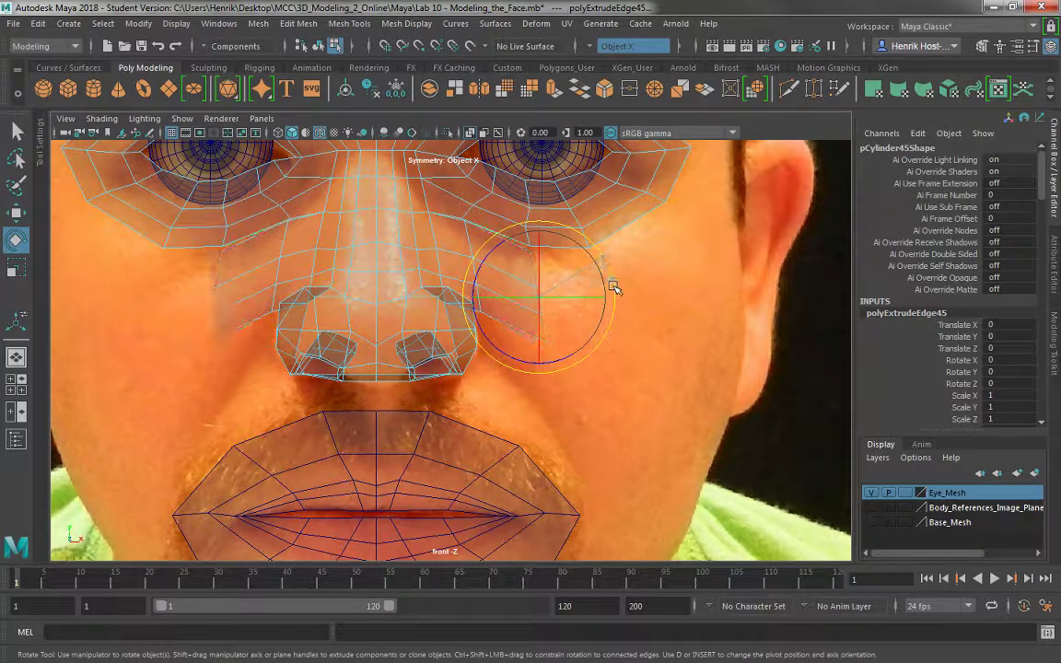
key(w)
- Extrude the cheek edges down alongside the nostrils and rotate them to wrap the strip around the nose
drag(535, 301, 553, 366)
key(ctrl+e)
key(w)
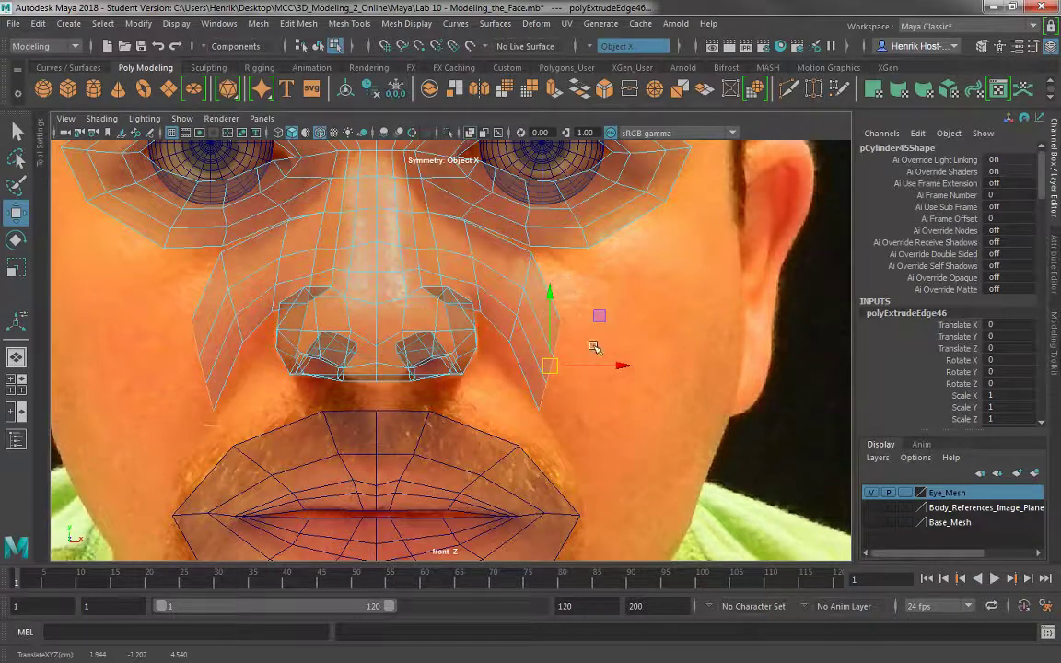
key(e)
drag(610, 312, 632, 344)
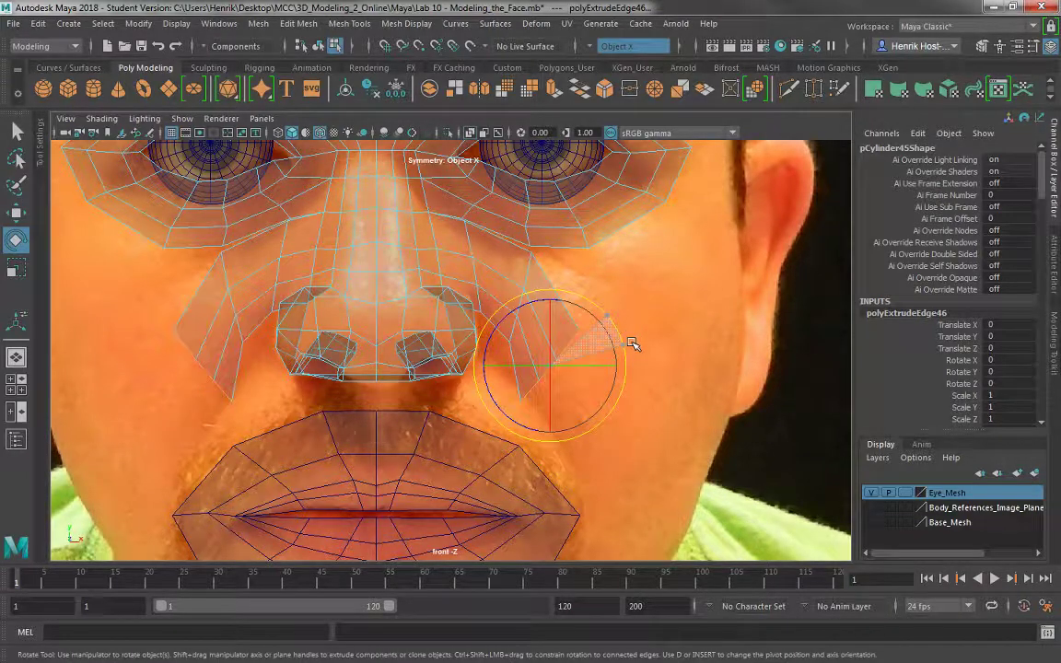
key(w)
click(513, 326)
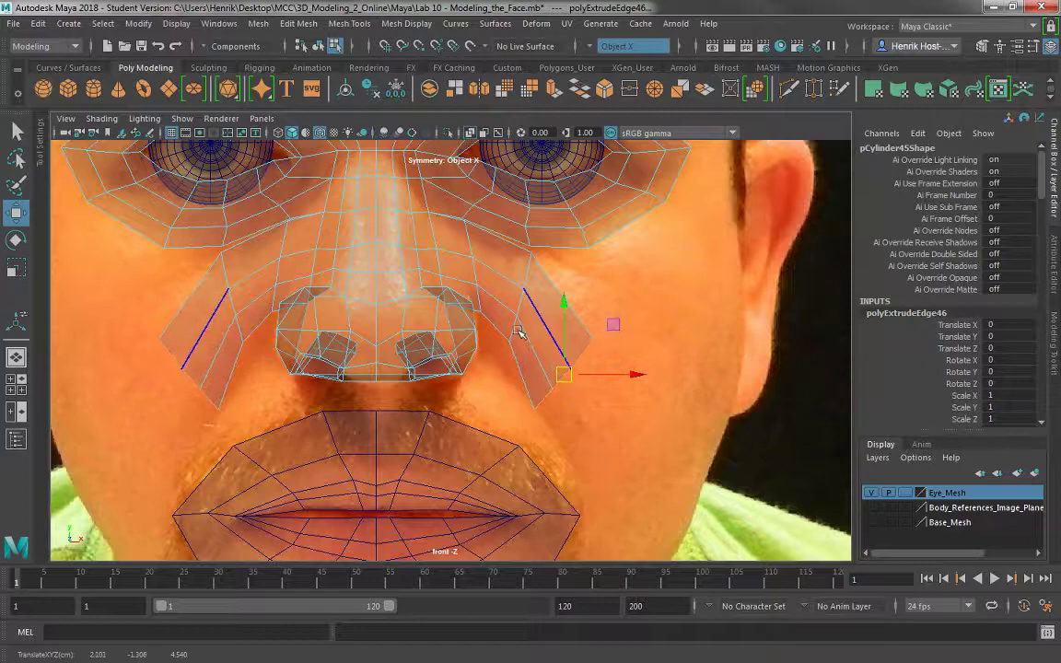
click(510, 333)
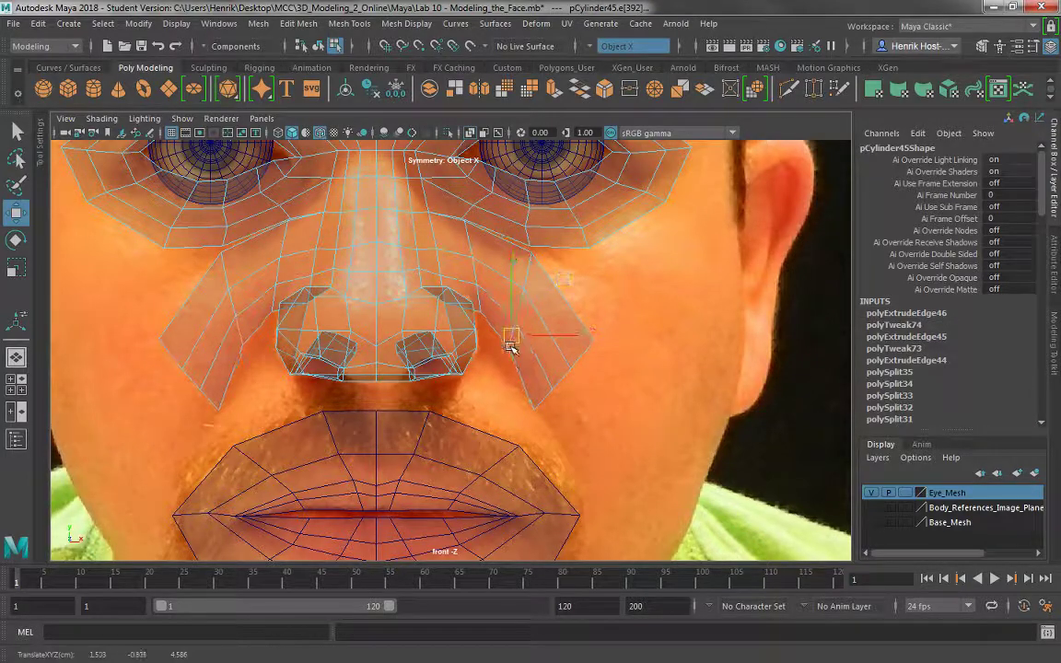
key(ctrl+z)
- Move the inner cheek-strip vertices beside the nostrils downward to follow the sides of the nose
right_drag(515, 329, 461, 221)
click(510, 341)
drag(510, 342, 504, 367)
click(480, 309)
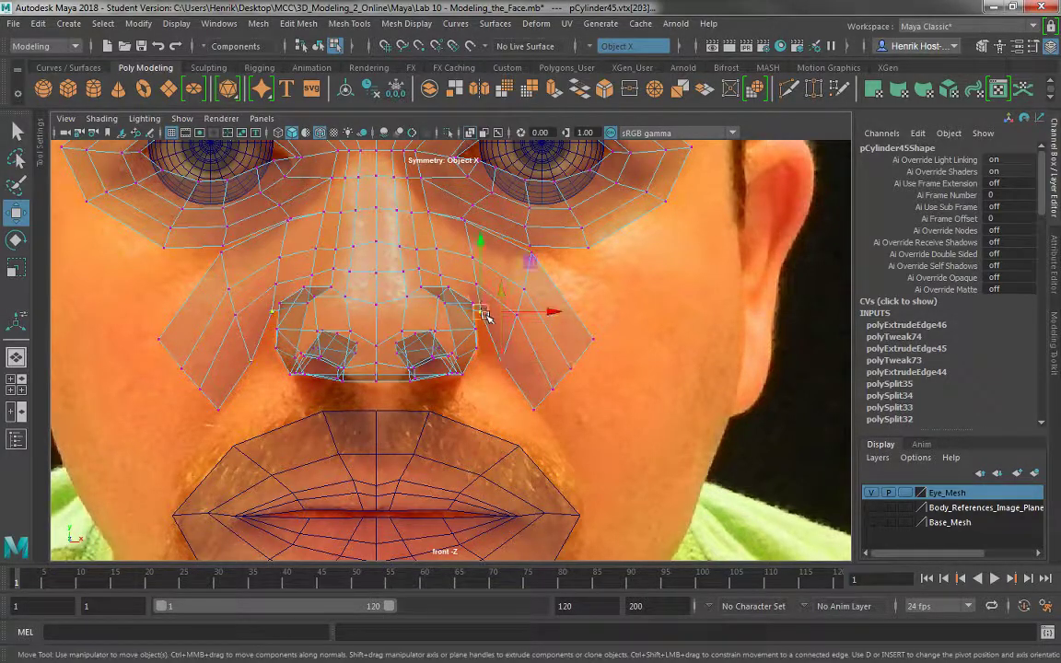
mouse_move(483, 314)
mouse_down()
mouse_move(477, 339)
mouse_move(486, 334)
mouse_up()
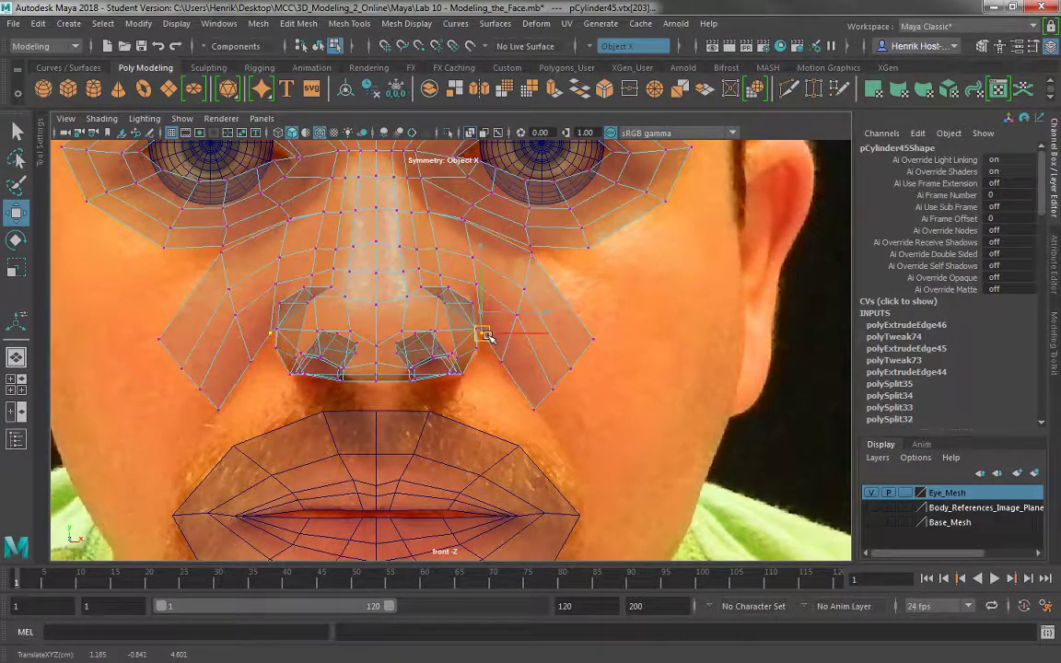
- Extrude the lower end edges of the cheek strips down to the mouth corners and rotate them toward horizontal
right_drag(562, 334, 561, 189)
click(583, 352)
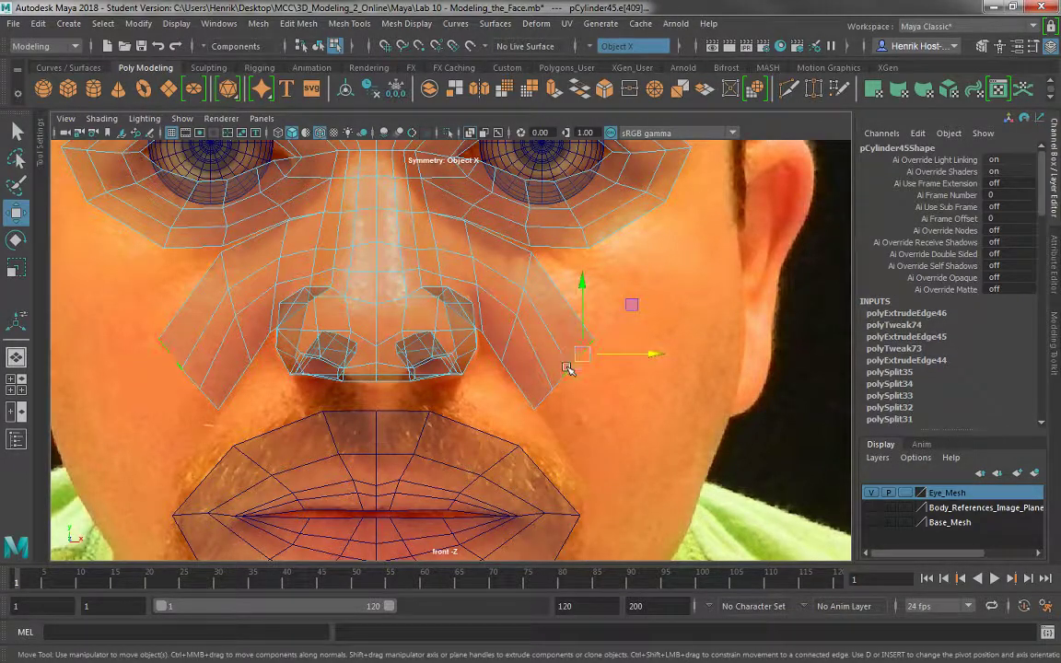
shift+click(545, 396)
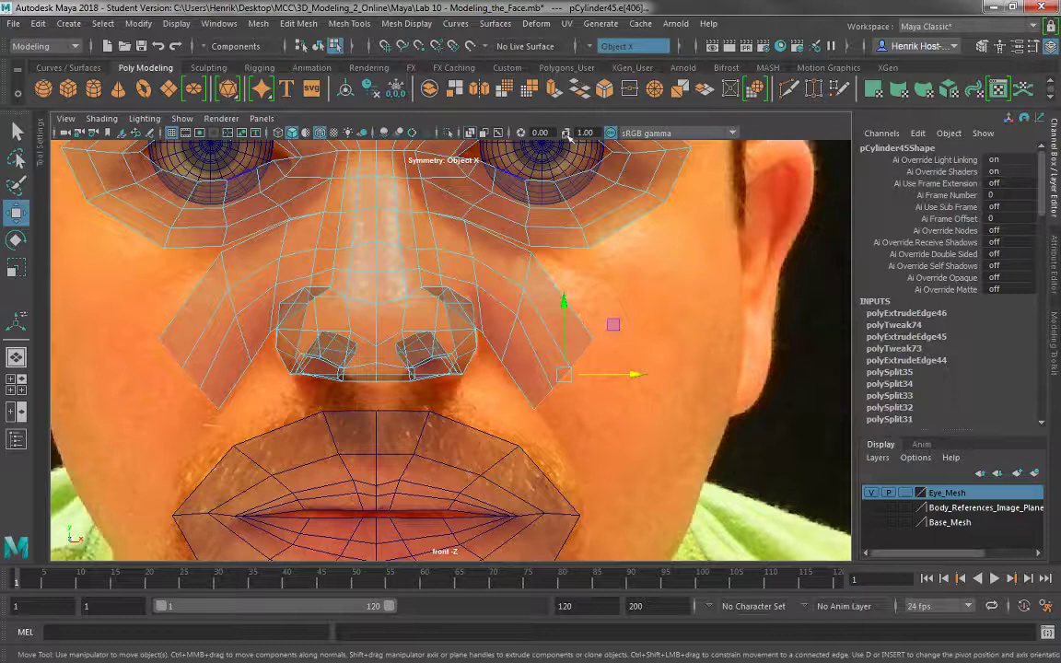
shift+right_drag(569, 372, 573, 378)
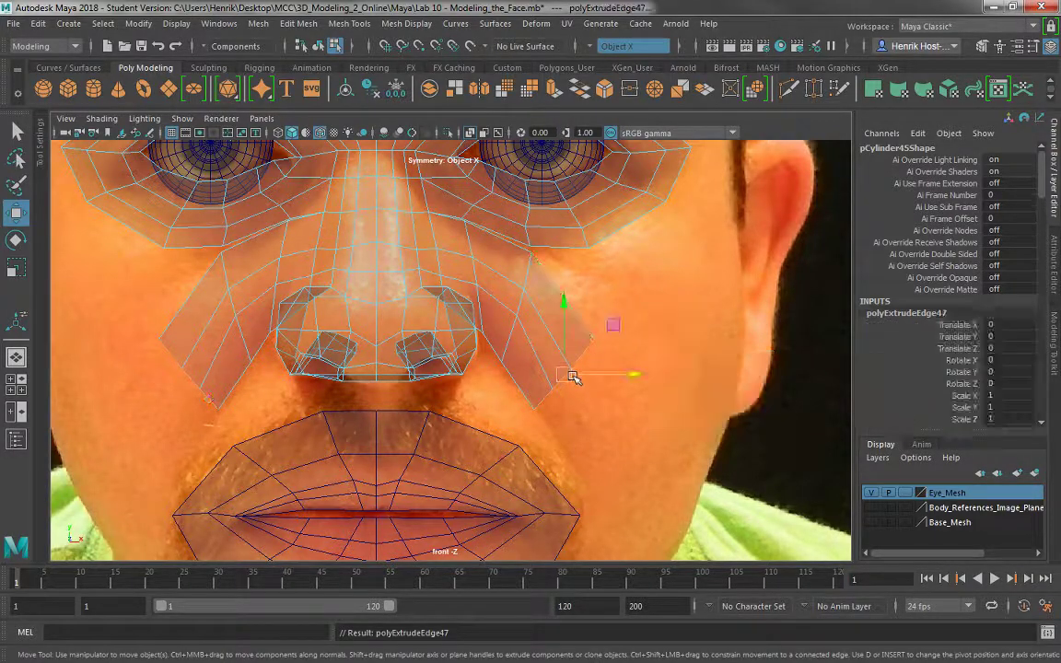
drag(567, 377, 629, 475)
alt+middle_drag(514, 384, 459, 233)
key(e)
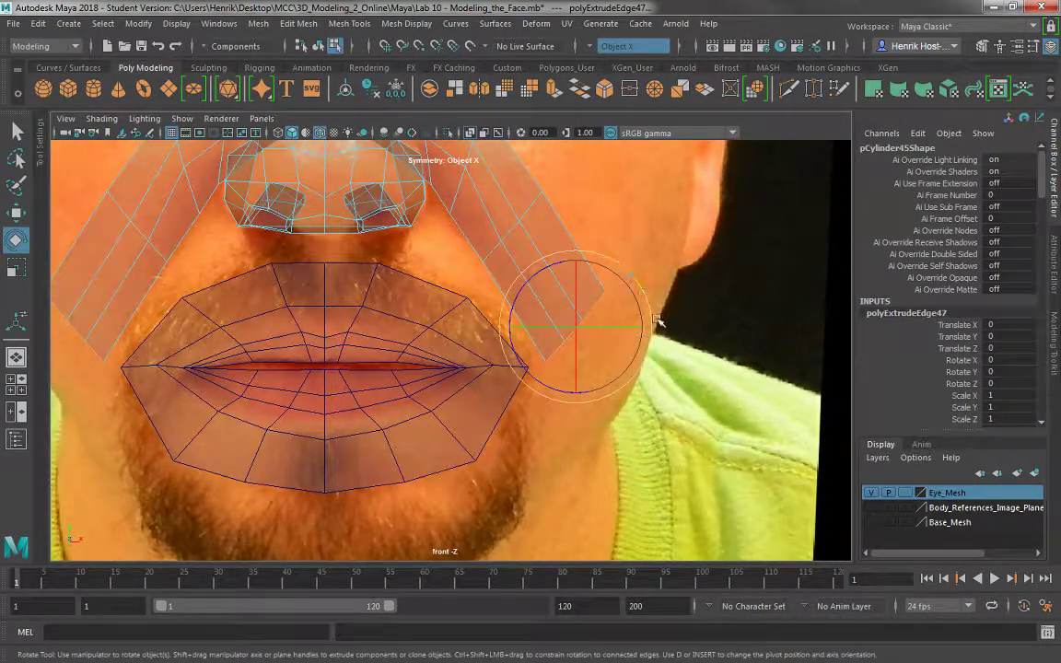
drag(658, 319, 648, 321)
key(w)
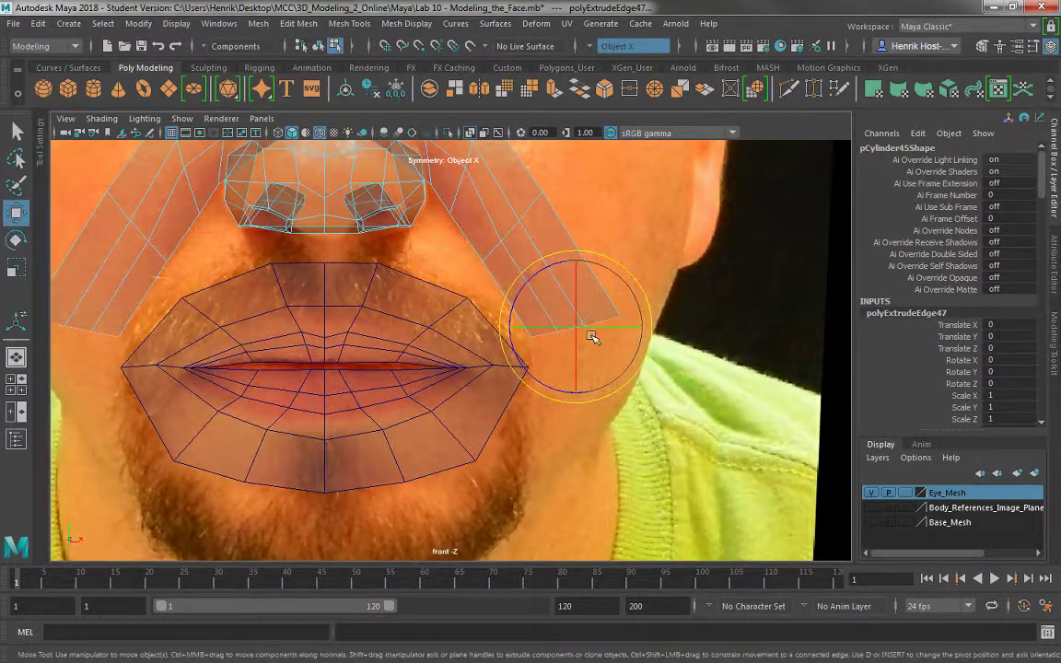
drag(576, 334, 531, 453)
- Extrude the strip ends down past the mouth corners and again inward below the lower lip, rotating them around the mouth
key(ctrl+e)
key(w)
key(e)
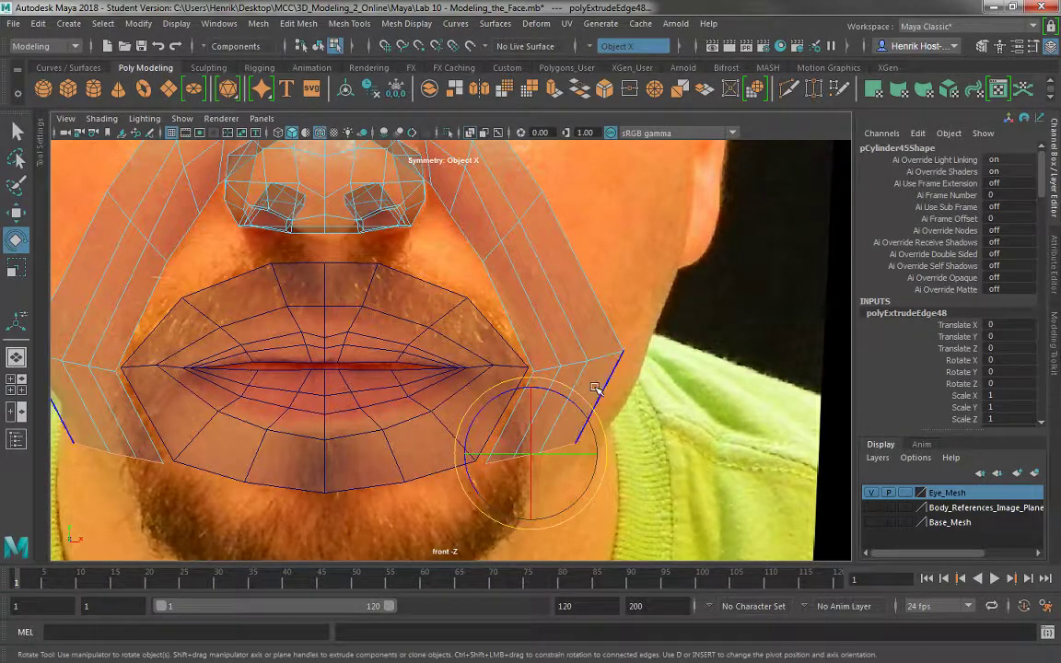
drag(579, 394, 439, 527)
key(w)
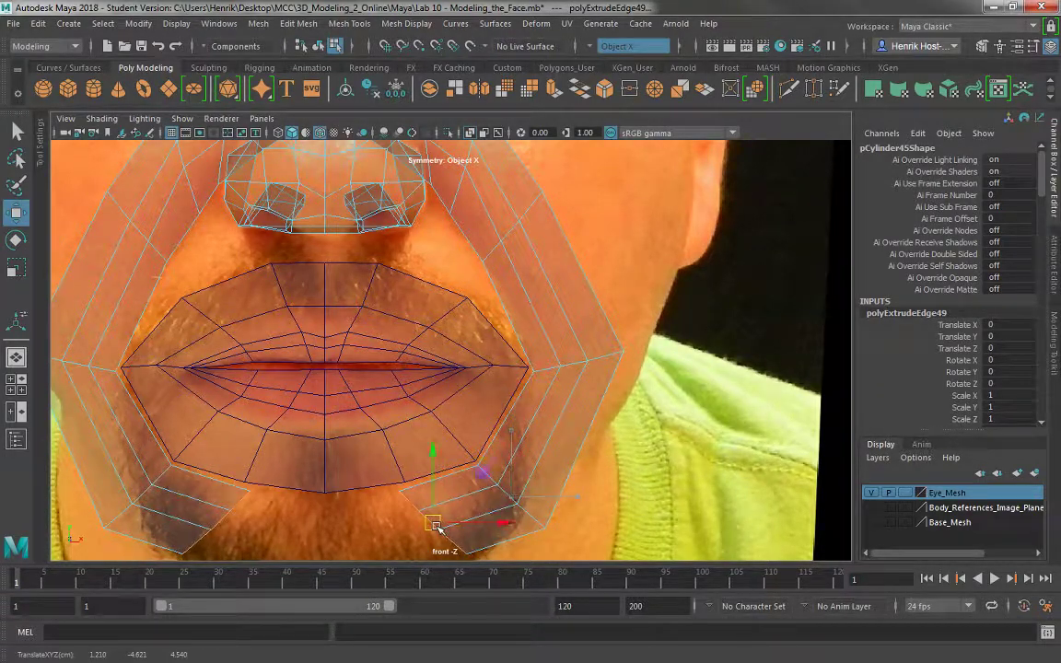
- Rotate the end edges below the lower lip to near vertical and move them in line with the mouth mesh's edge
key(e)
drag(467, 455, 498, 492)
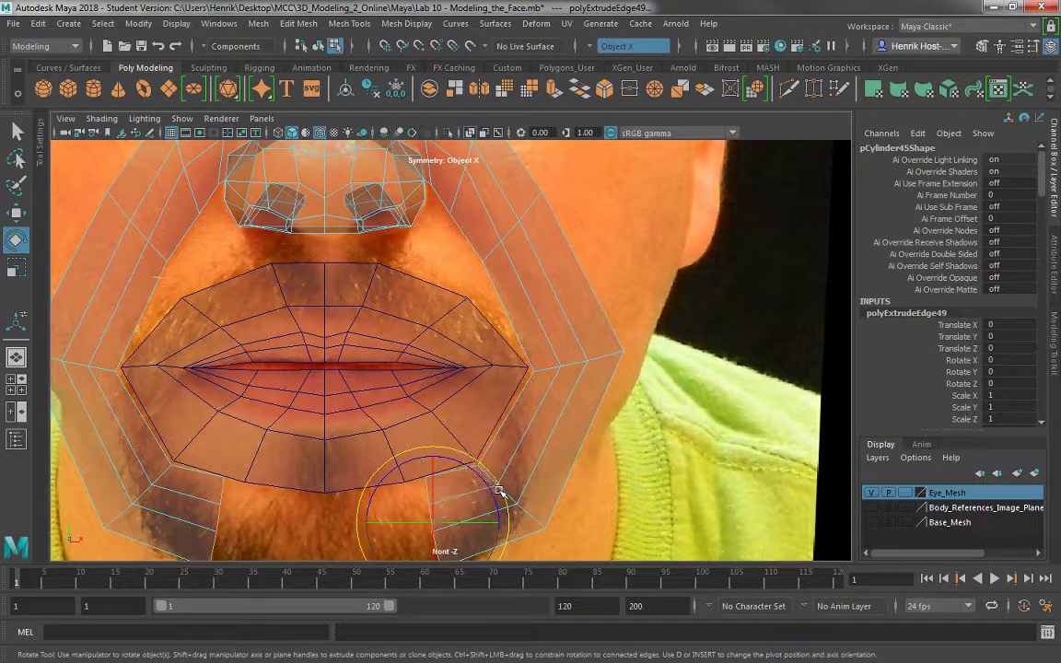
key(w)
drag(439, 522, 416, 532)
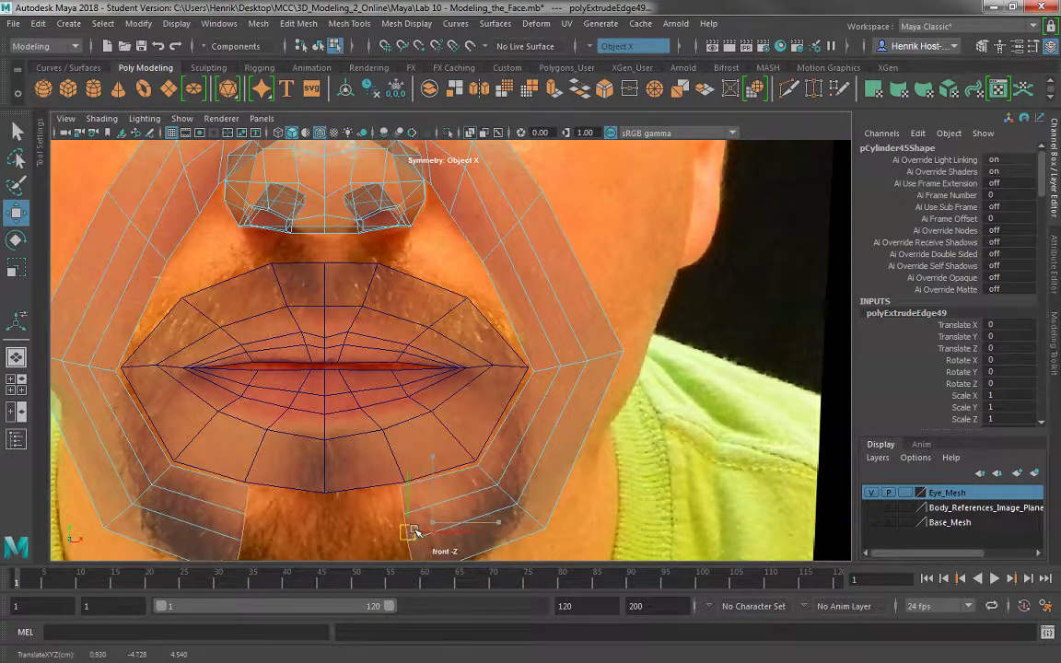
- Extrude the chin edges inward to the face's centerline and scale them flat horizontally so both halves meet
alt+middle_drag(481, 476, 527, 387)
key(ctrl+e)
key(w)
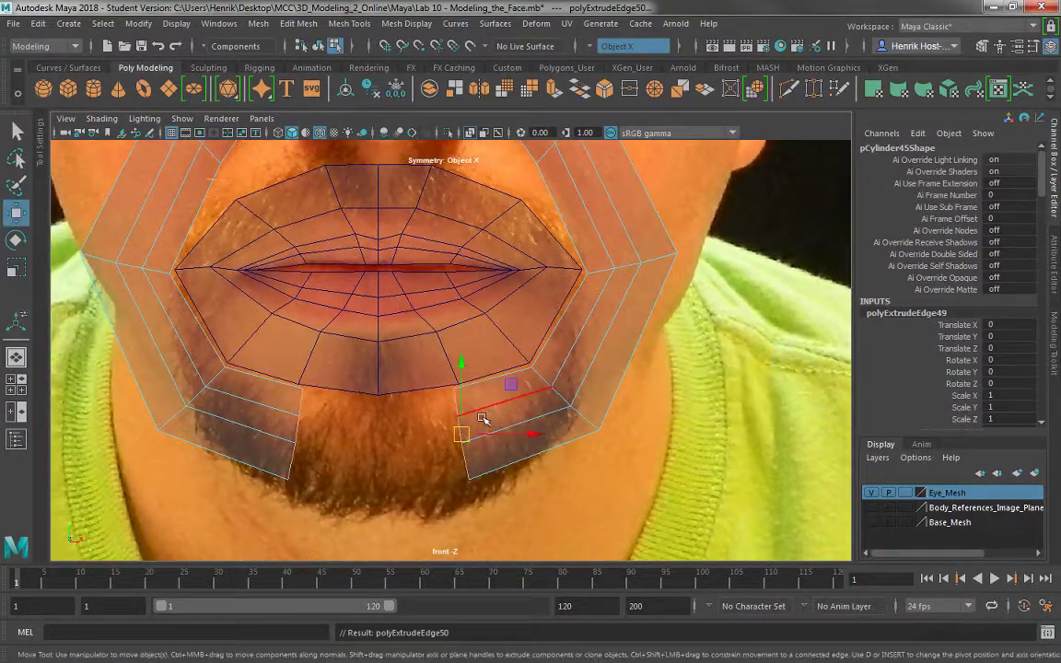
drag(461, 434, 387, 443)
key(r)
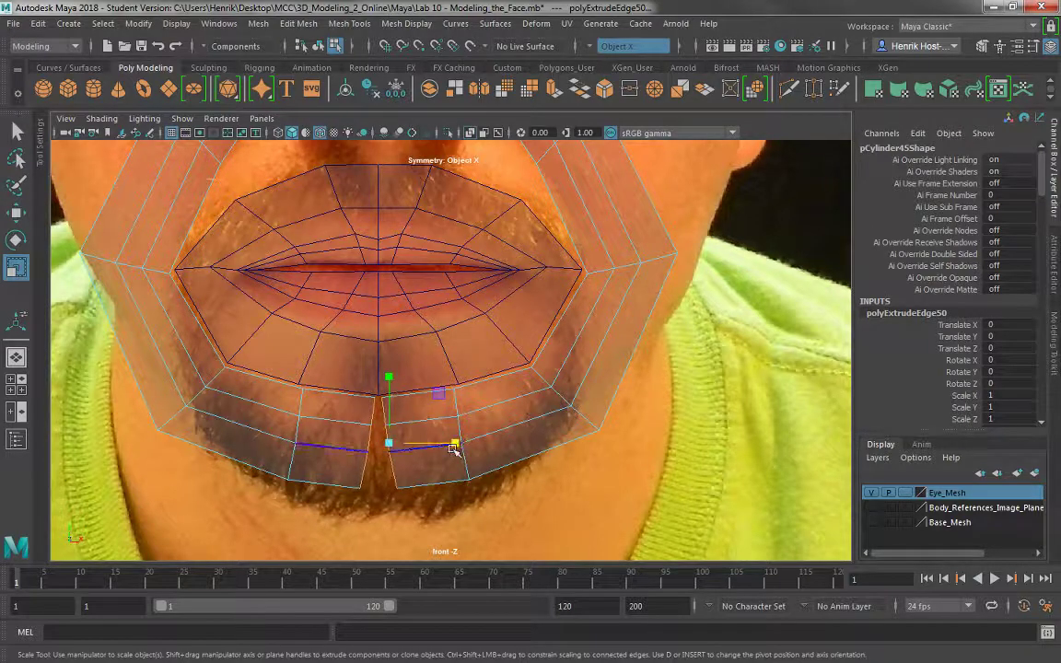
drag(455, 446, 380, 444)
key(w)
- Select the vertices along the chin's centerline and merge them to join the two halves of the strip
right_drag(395, 412, 442, 417)
right_drag(431, 220, 383, 217)
drag(384, 516, 385, 468)
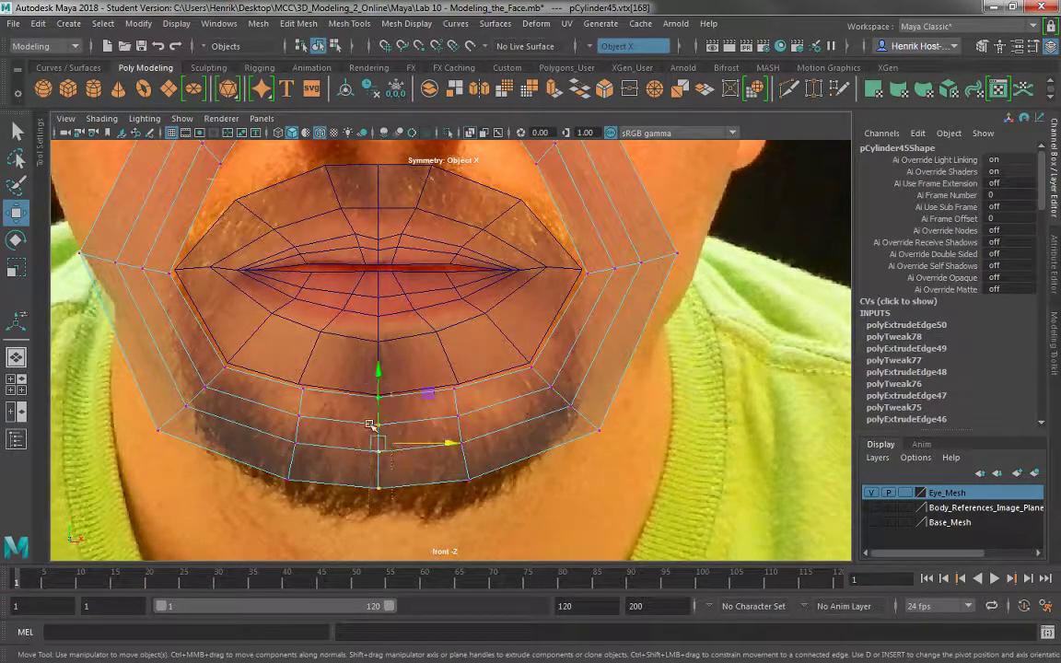
shift+right_drag(378, 367, 451, 348)
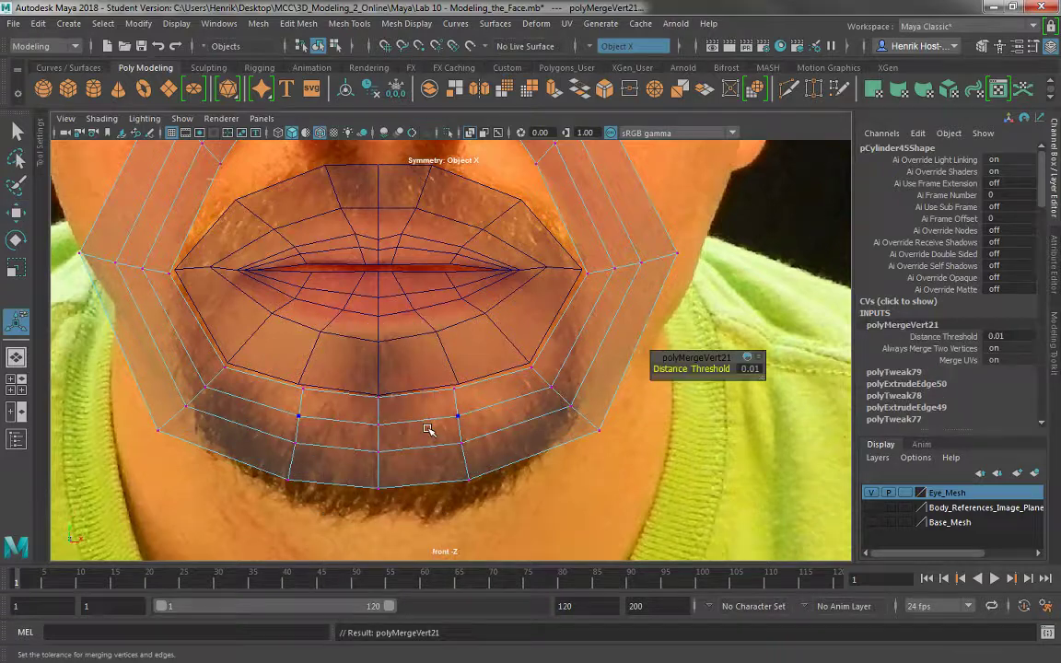
- Turn symmetry off and test the merged chin centerline vertices by moving them, undoing the test moves
right_drag(435, 435, 488, 204)
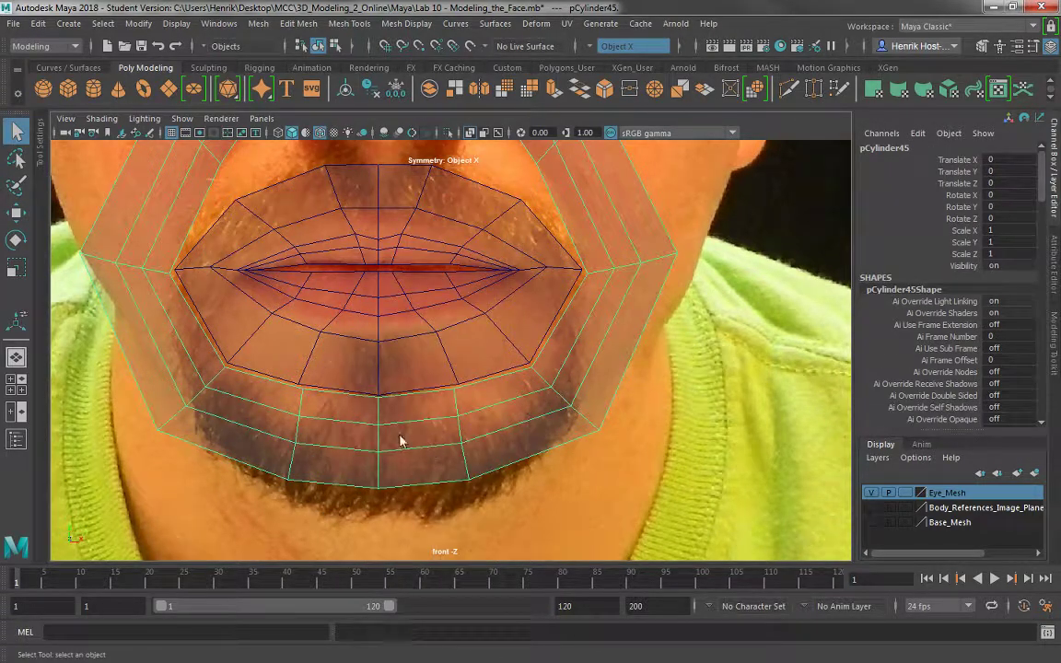
right_drag(400, 441, 297, 217)
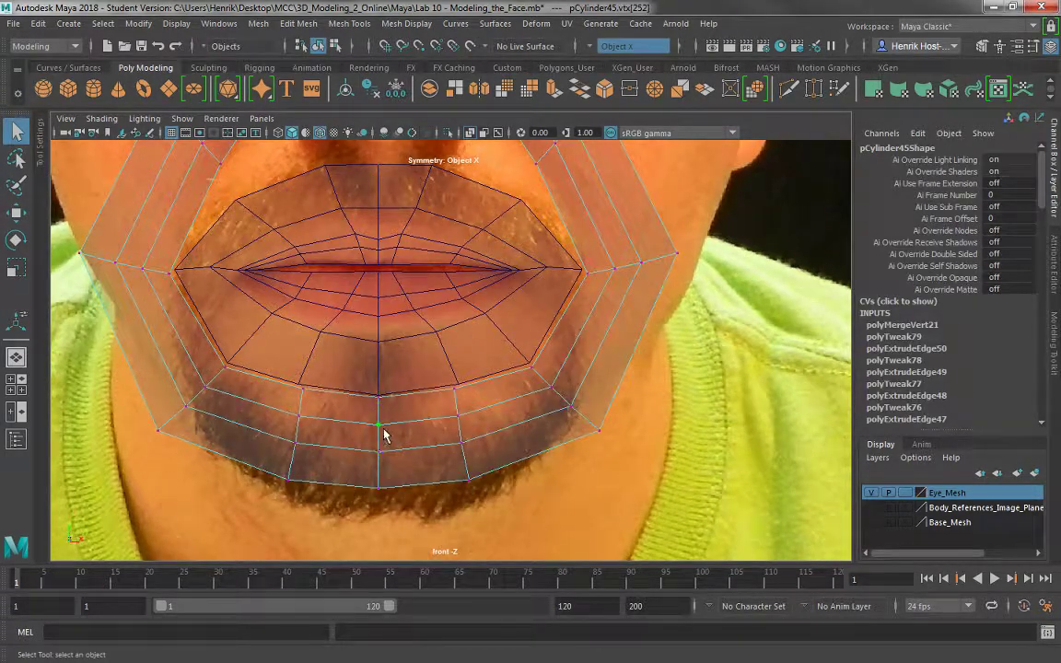
click(384, 430)
key(w)
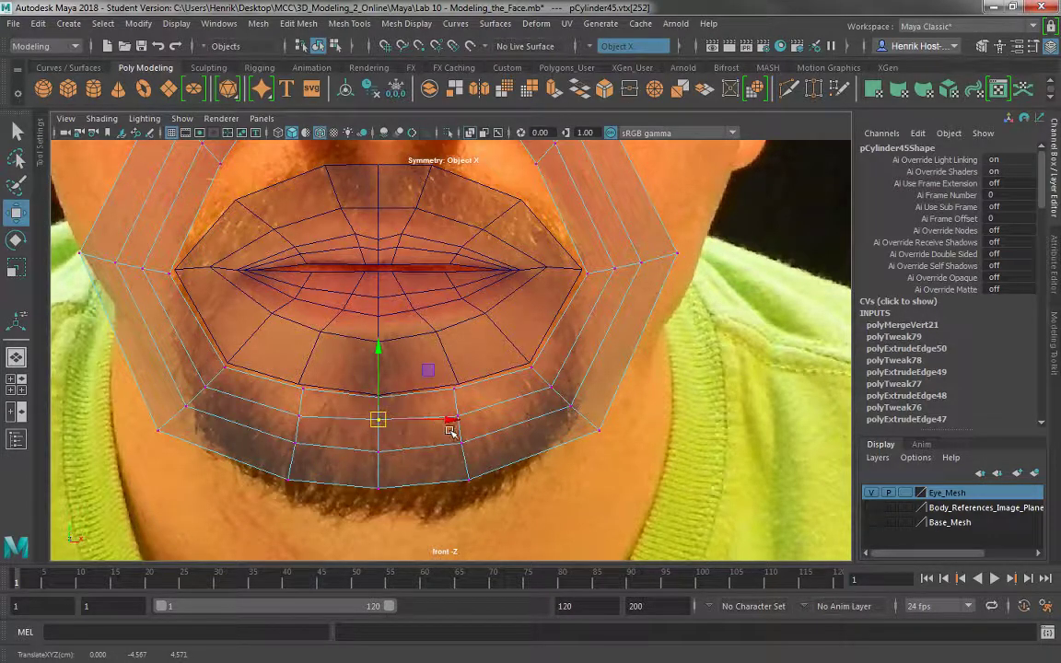
ctrl+shift+right_drag(403, 447, 406, 328)
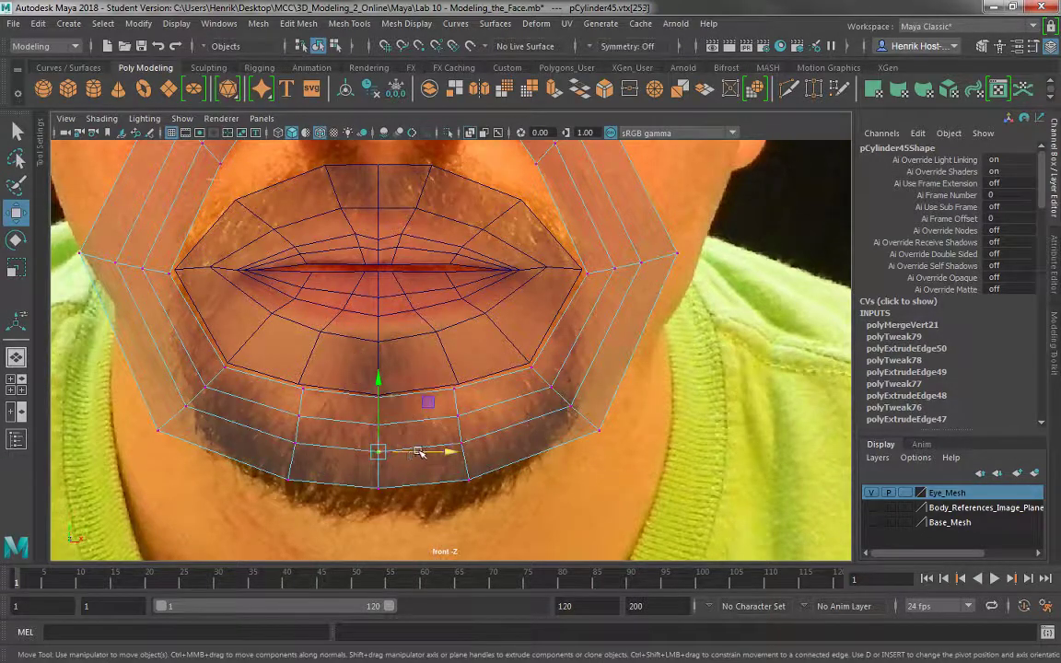
drag(419, 452, 458, 435)
key(ctrl+z)
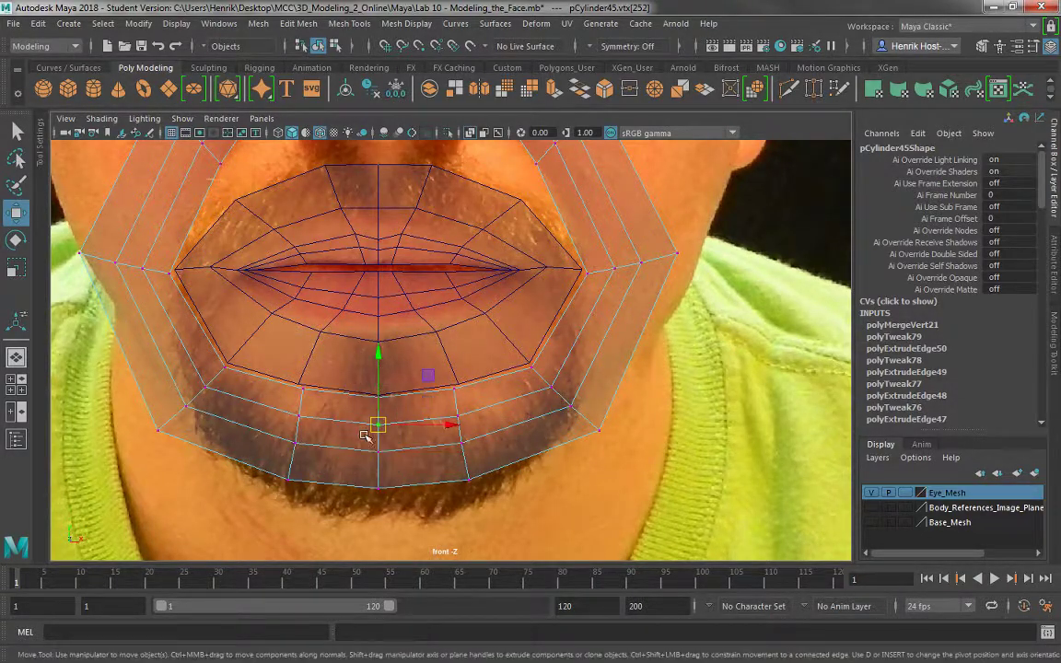
key(ctrl+z)
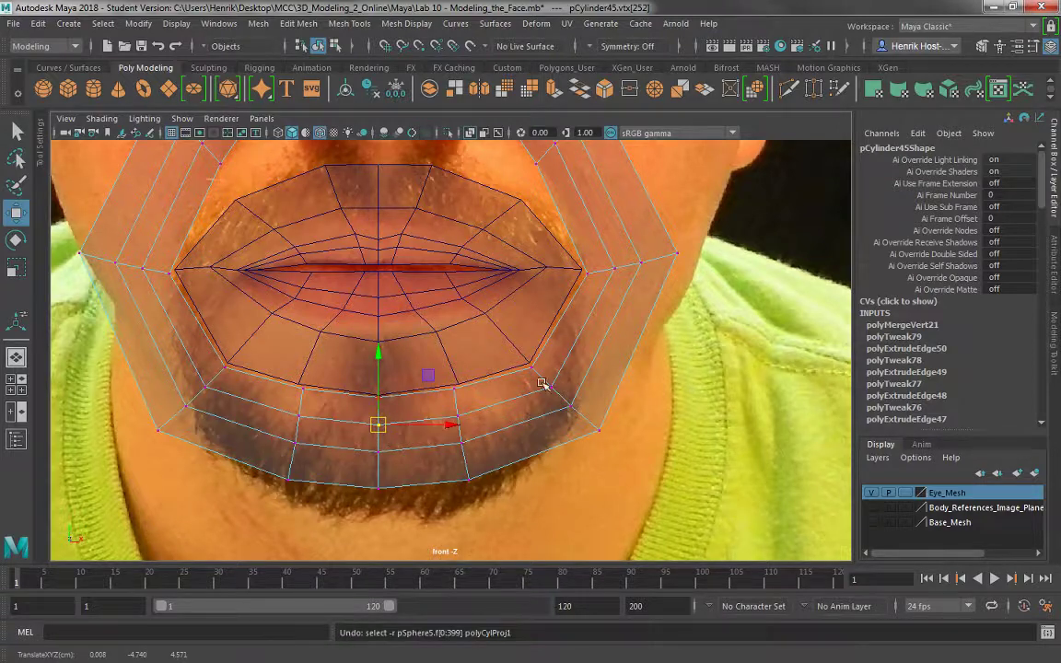
- Snap the inner strip vertices on both sides onto the mouth mesh's upper outer vertices and mouth-corner vertices
alt+middle_drag(560, 385, 618, 476)
alt+right_drag(575, 436, 457, 356)
alt+middle_drag(299, 256, 379, 321)
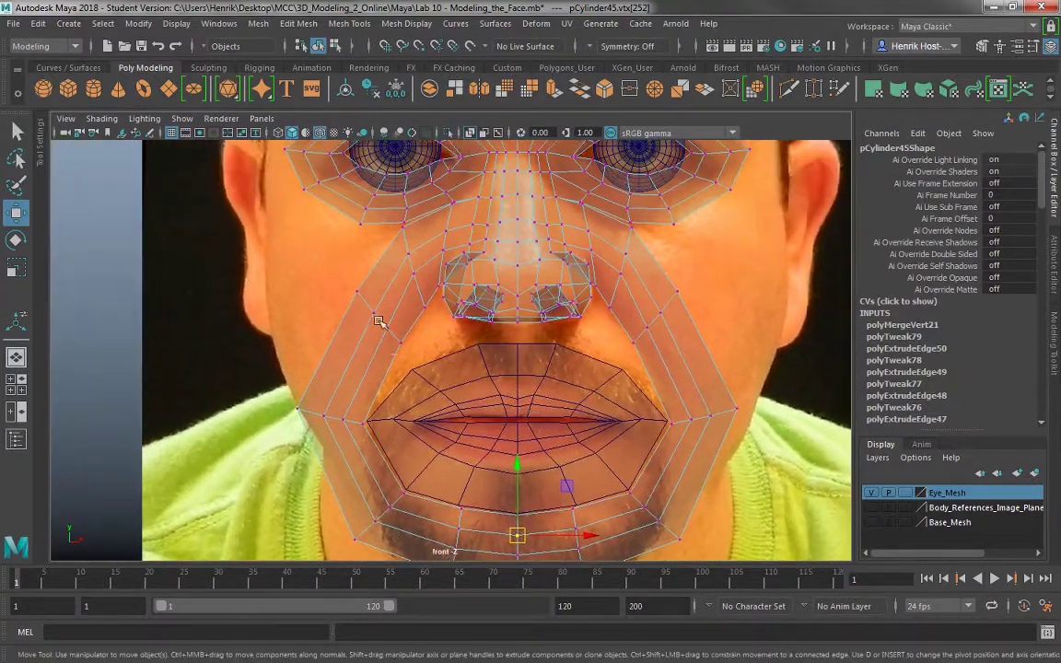
scroll(385, 327, up, 2)
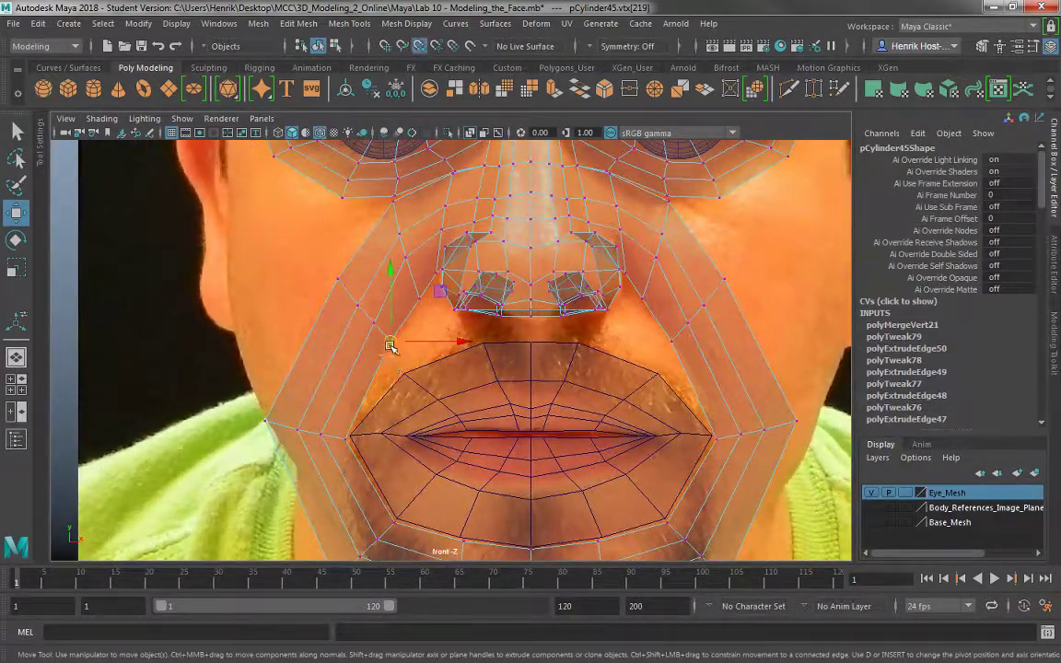
drag(391, 345, 401, 373)
click(672, 352)
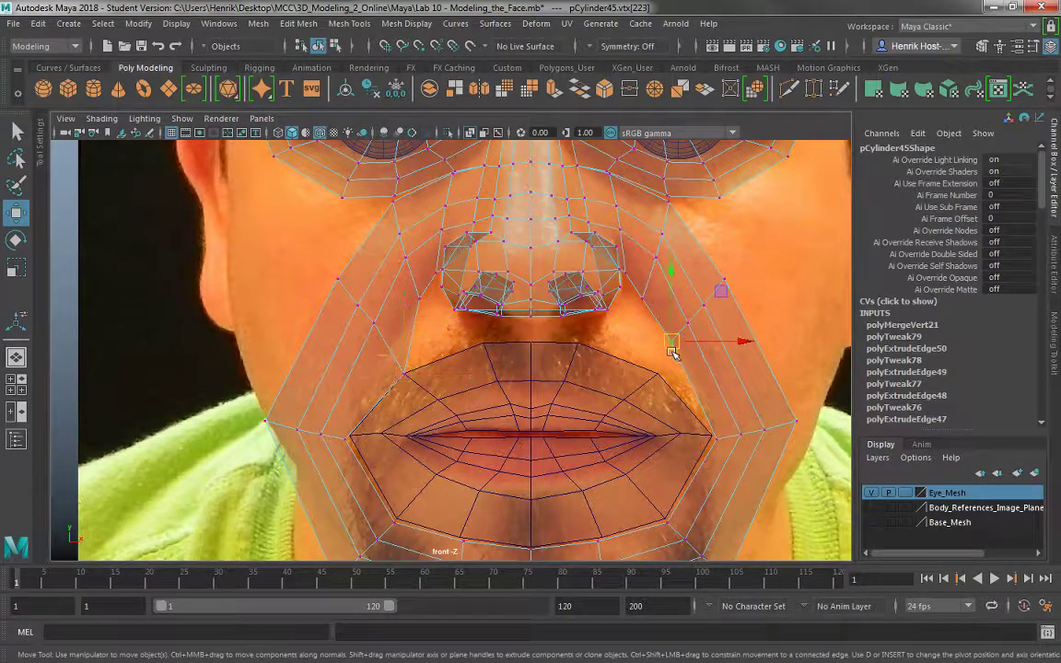
drag(672, 343, 657, 371)
middle_drag(717, 448, 711, 435)
click(347, 435)
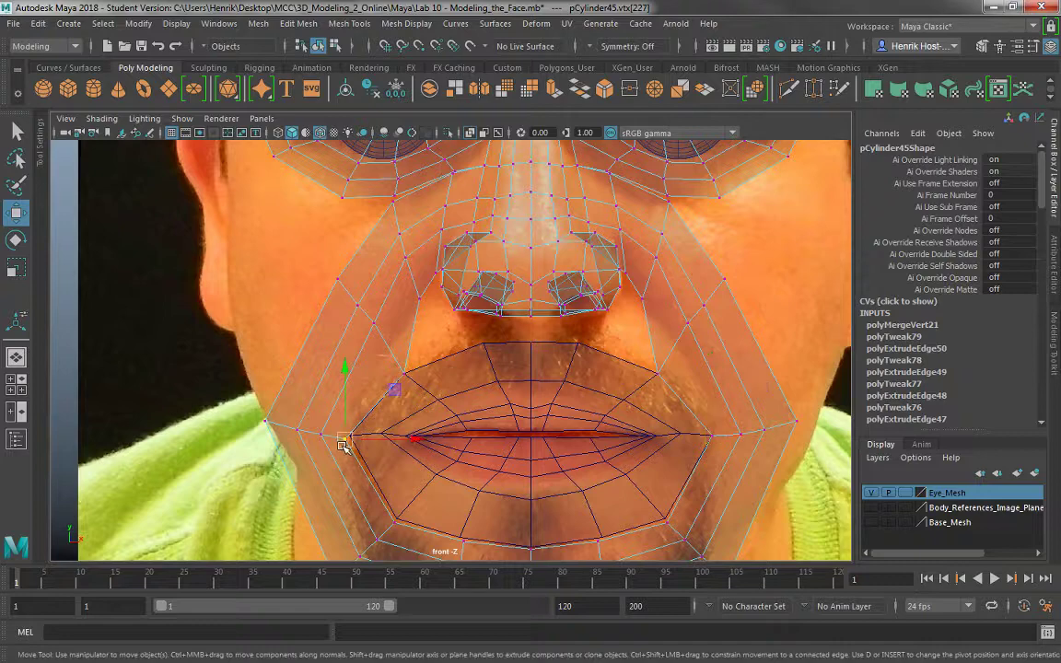
- Snap the remaining inner strip vertices below the lower lip onto the matching outer vertices of the mouth mesh
click(400, 522)
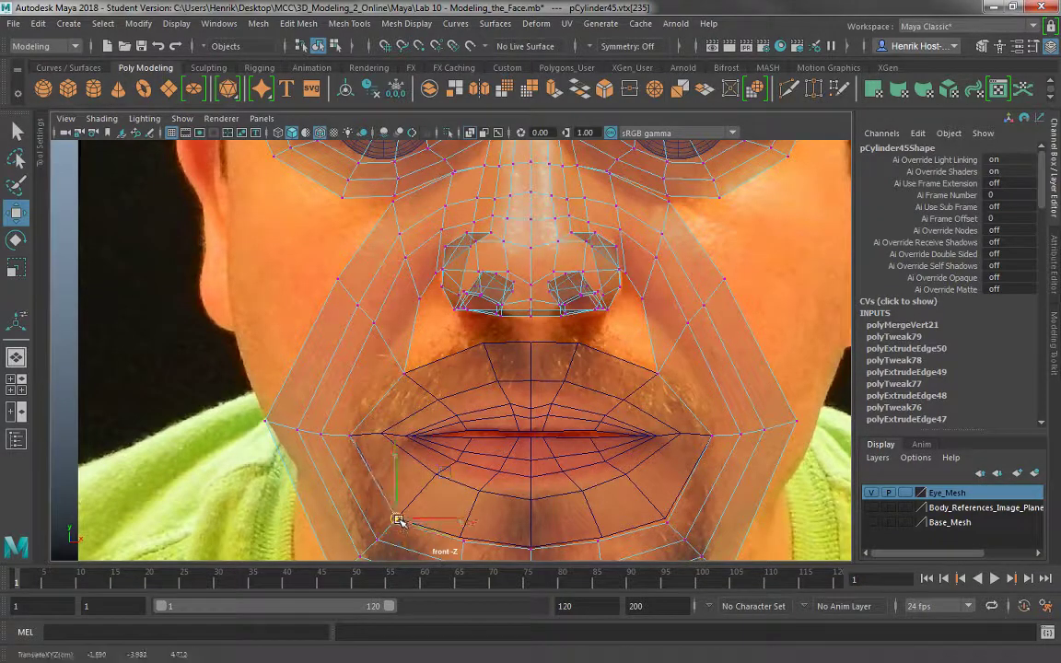
key(w)
drag(465, 543, 500, 554)
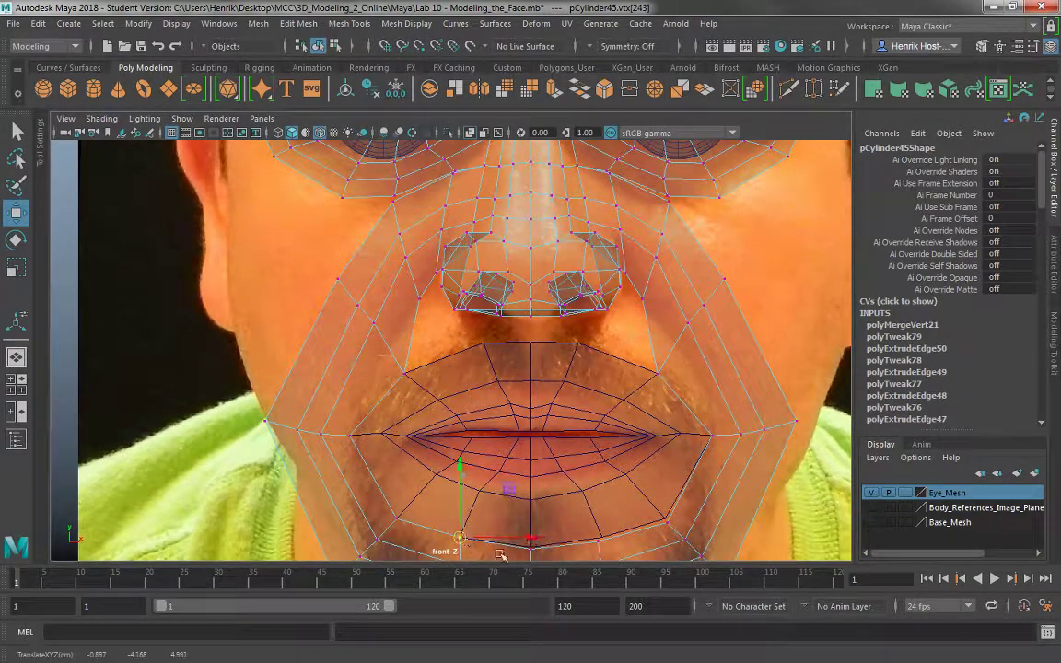
scroll(539, 460, up, 3)
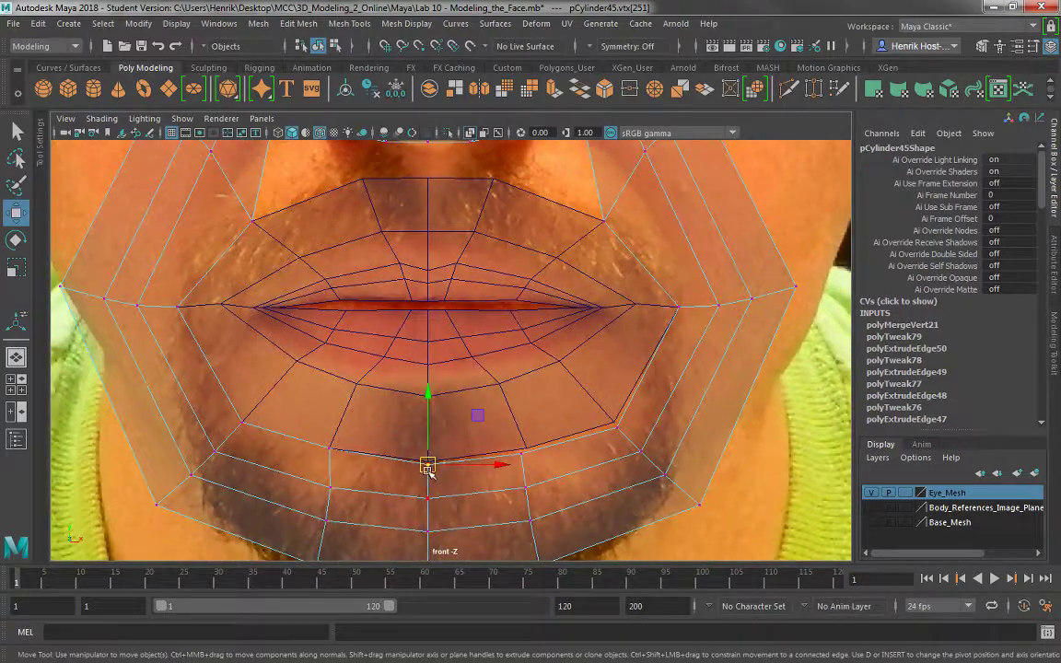
drag(428, 468, 428, 460)
click(525, 453)
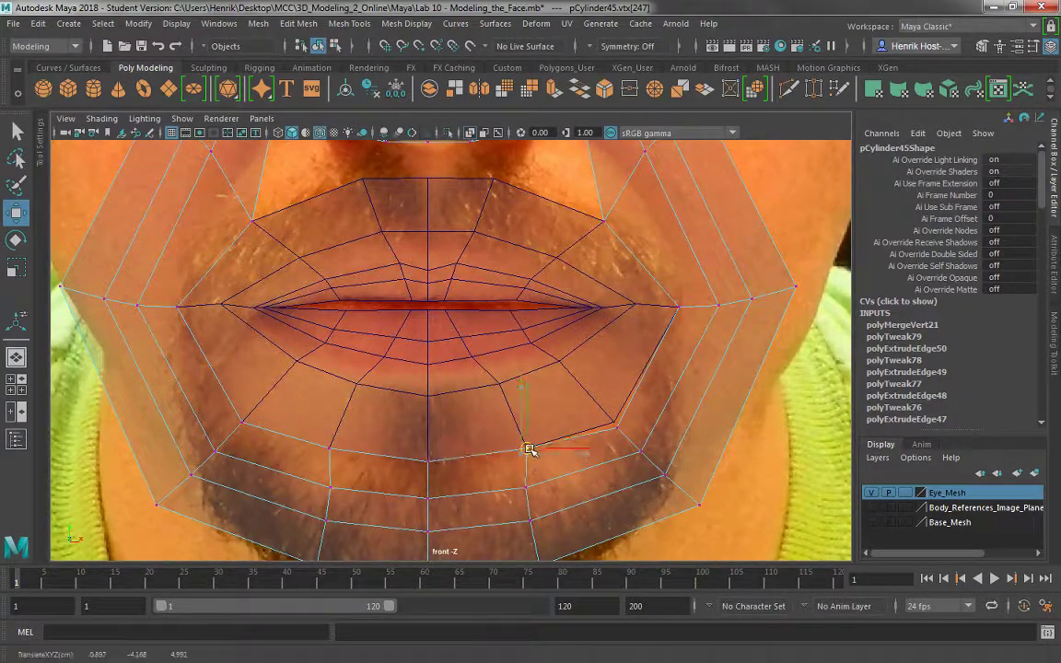
click(614, 429)
drag(618, 433, 615, 424)
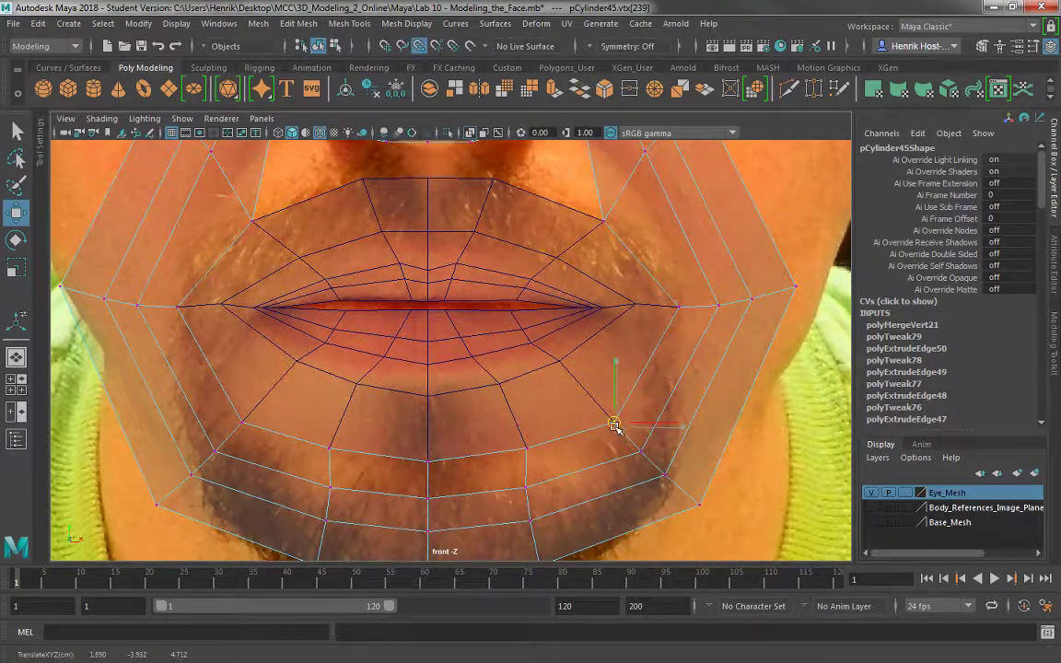
- Turn on Object X symmetry and move the cheek strip's inner lower vertices against the outer edge of the nostrils
scroll(517, 433, down, 6)
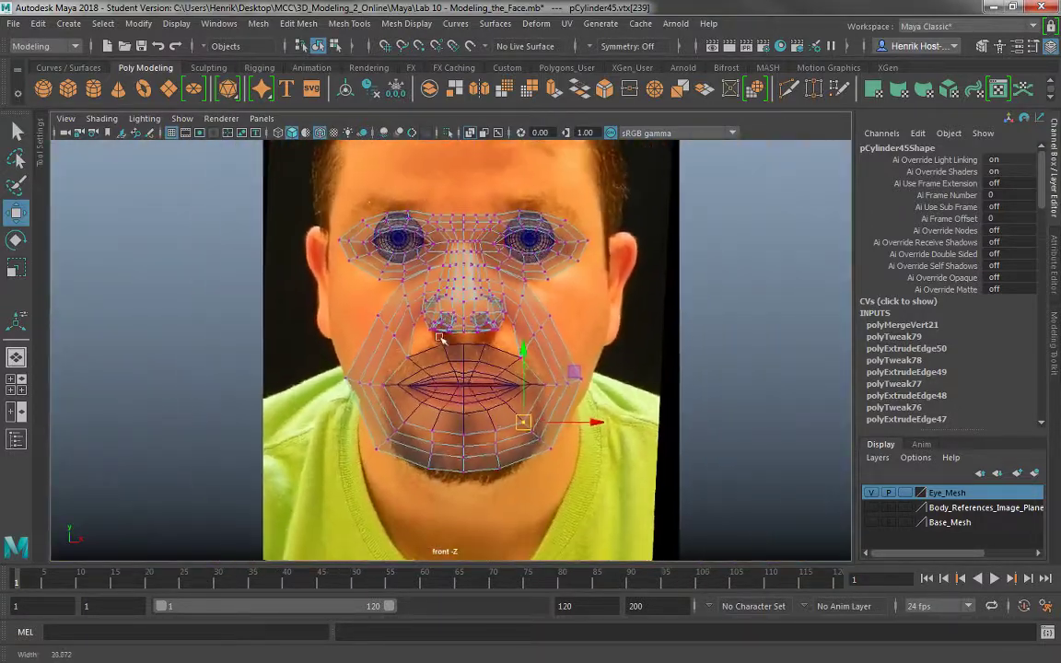
alt+drag(483, 381, 558, 386)
key(space)
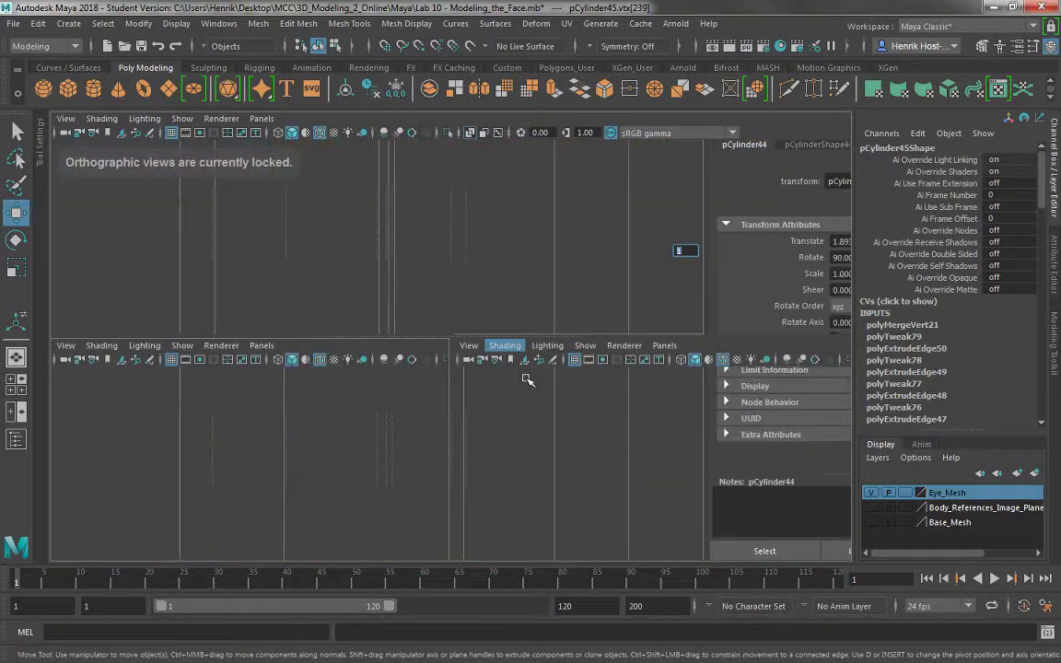
alt+drag(565, 214, 583, 248)
key(space)
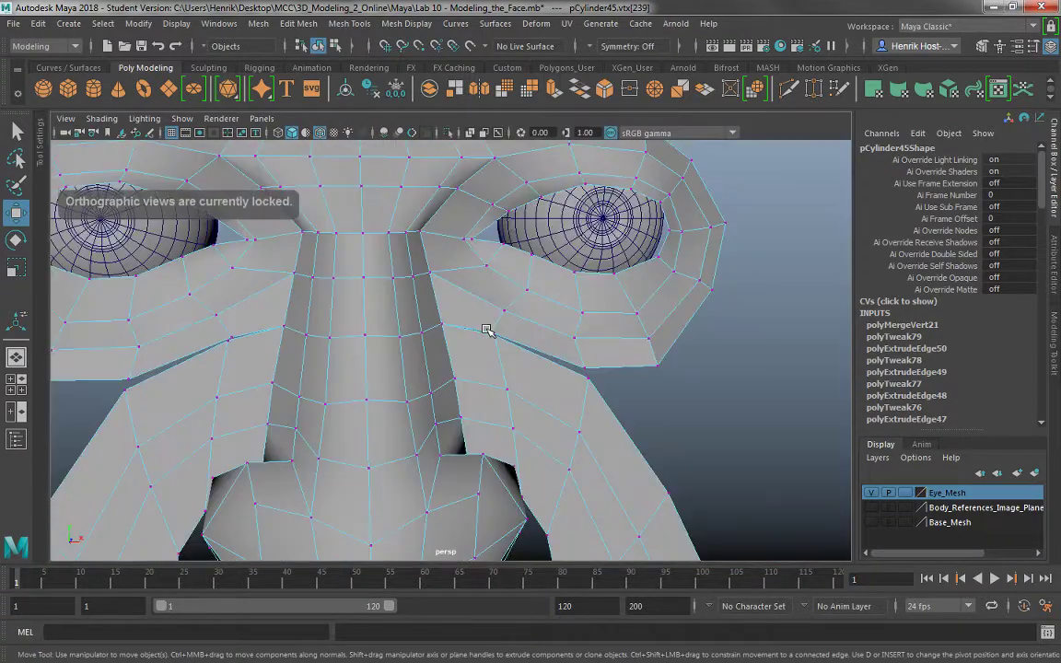
alt+drag(486, 332, 400, 341)
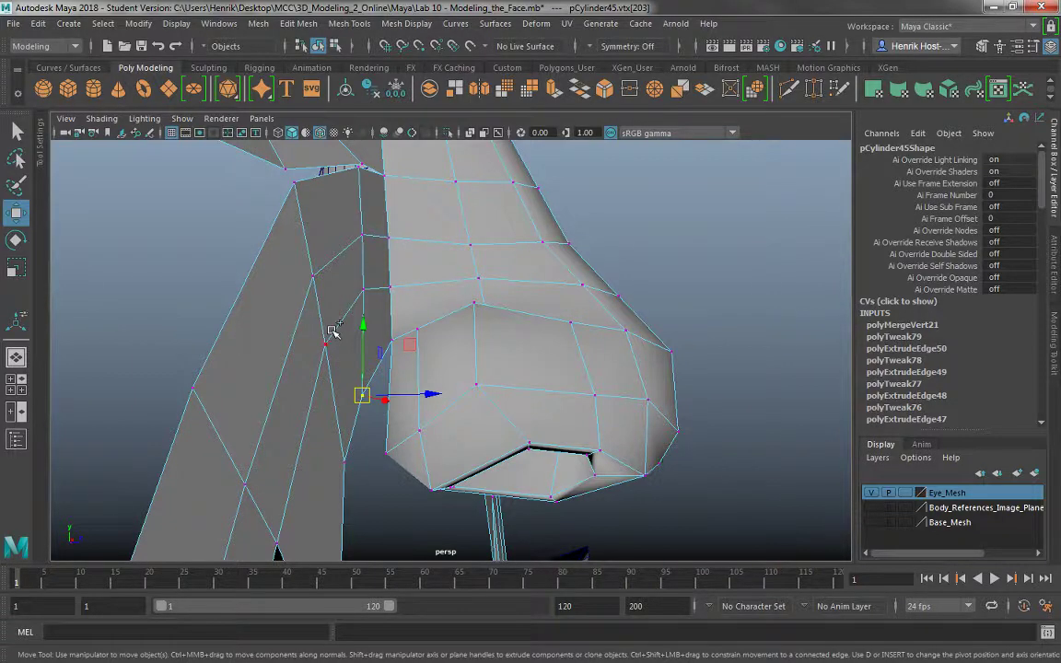
ctrl+shift+right_drag(332, 329, 330, 179)
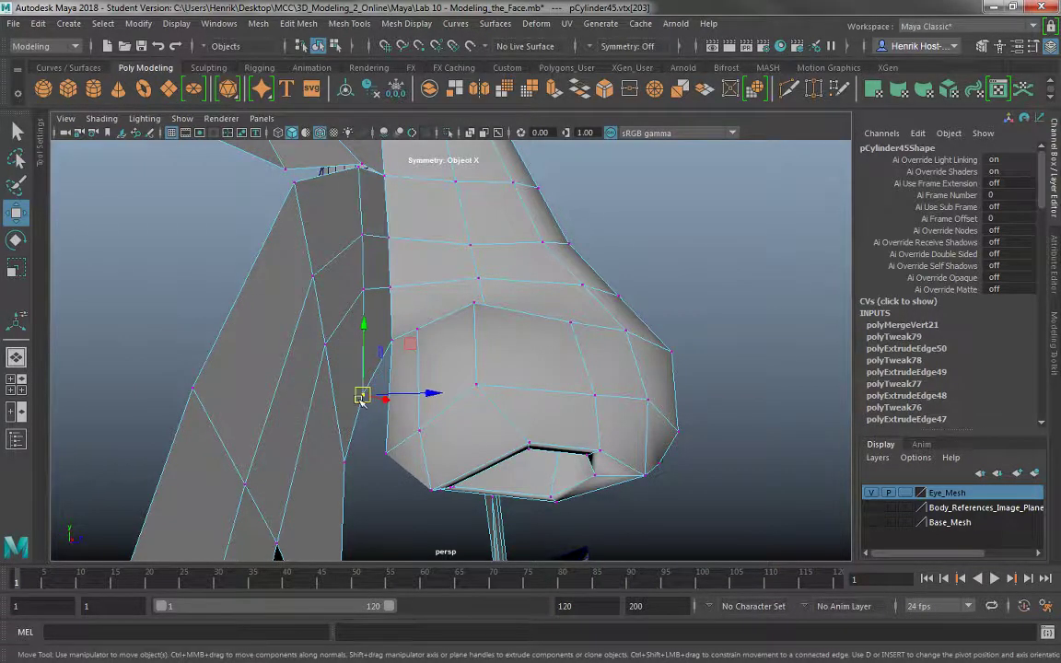
alt+drag(361, 396, 453, 425)
key(ctrl+z)
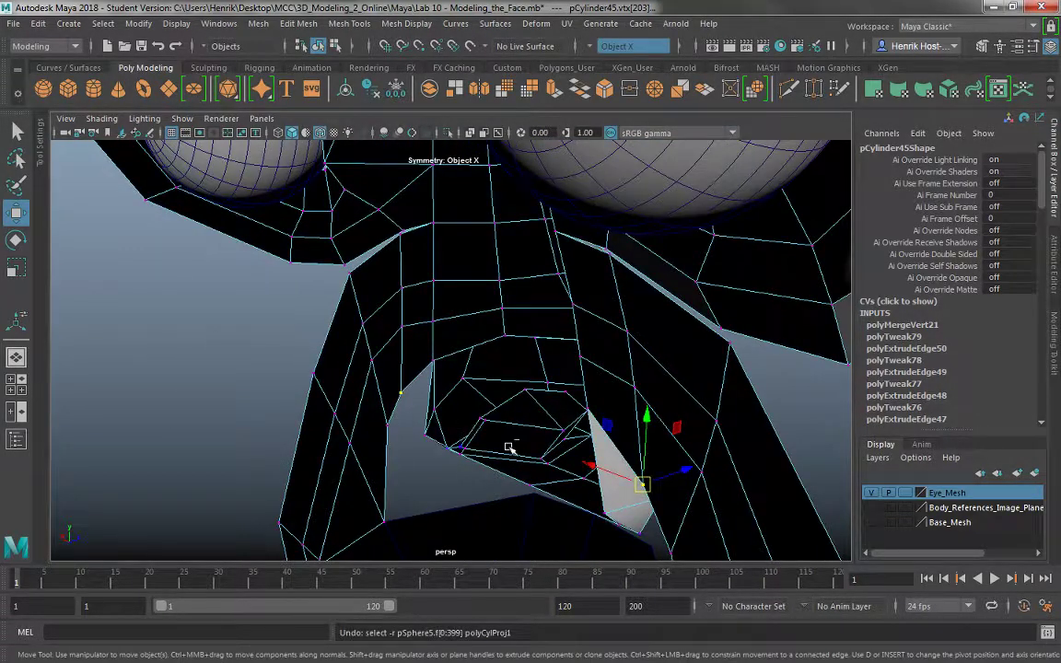
alt+drag(509, 448, 781, 471)
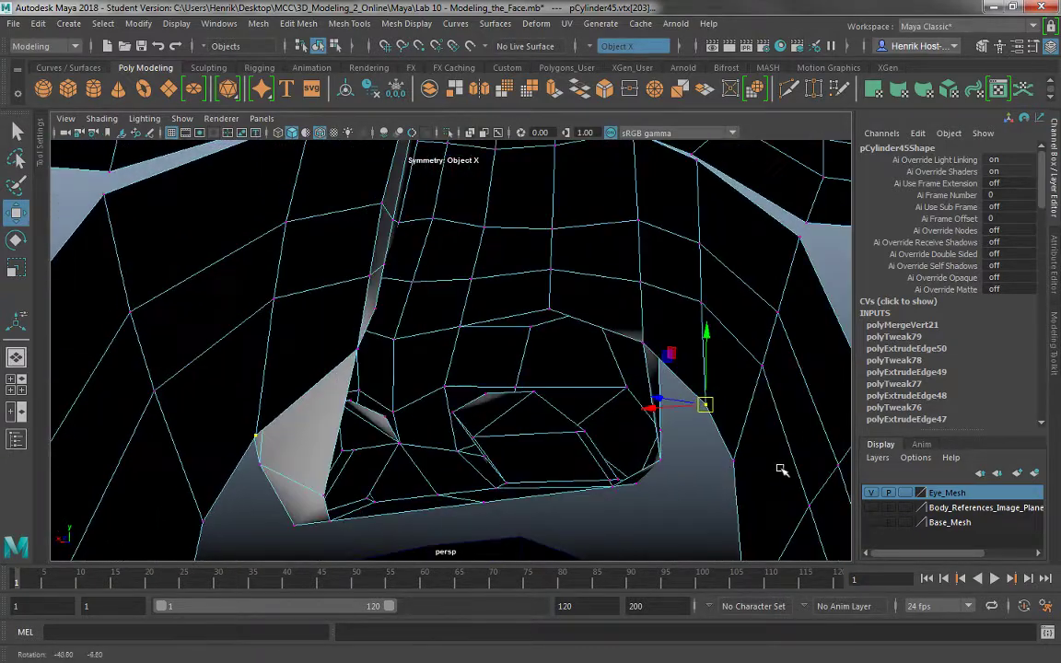
drag(706, 408, 641, 465)
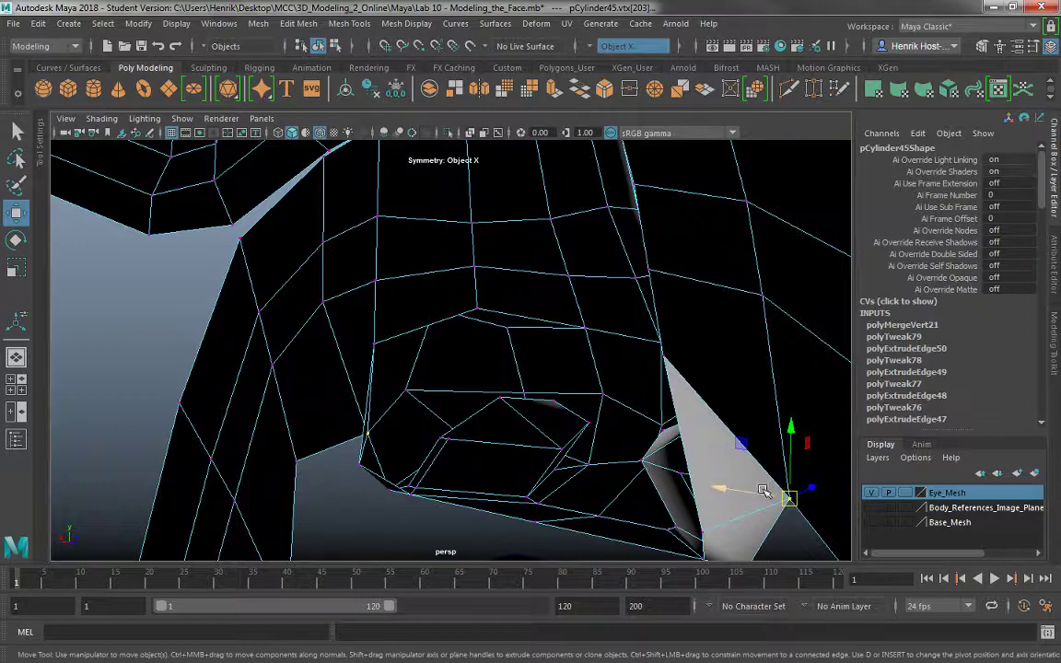
drag(788, 498, 272, 348)
- Reposition the adjacent strip vertices beside the nostrils to even out the faces between nose and mouth
drag(258, 256, 367, 315)
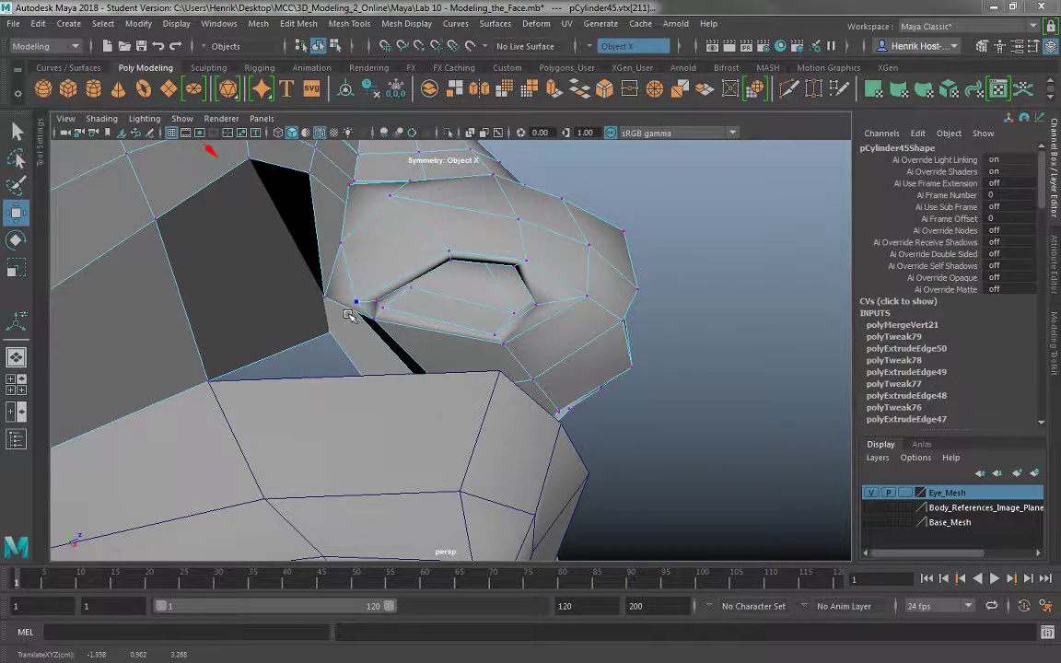
alt+drag(355, 319, 559, 362)
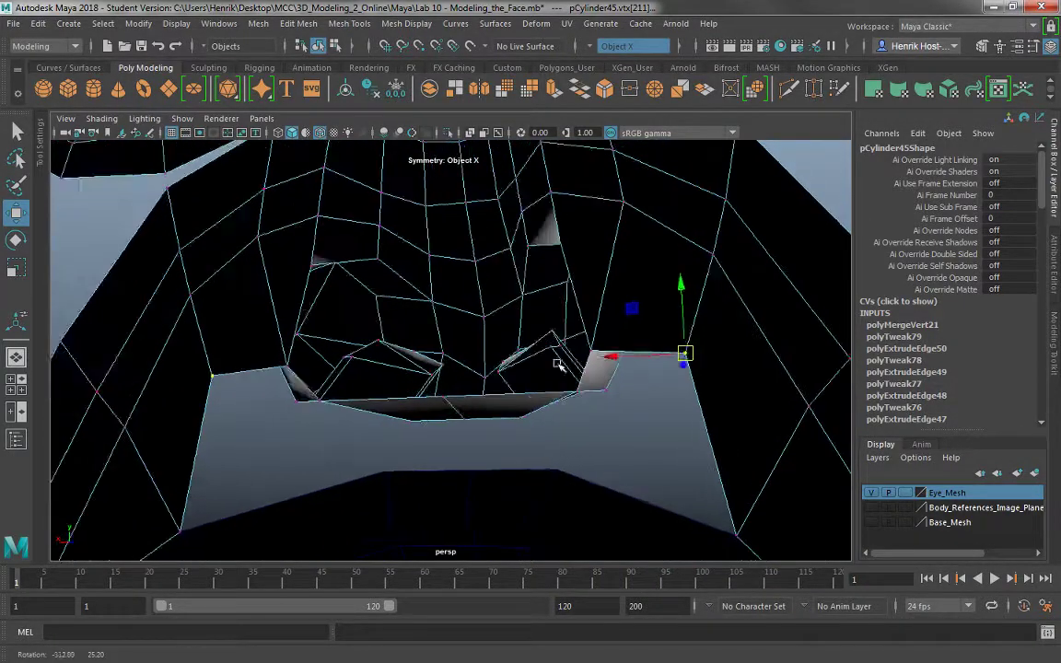
alt+middle_drag(559, 362, 455, 332)
drag(564, 339, 531, 361)
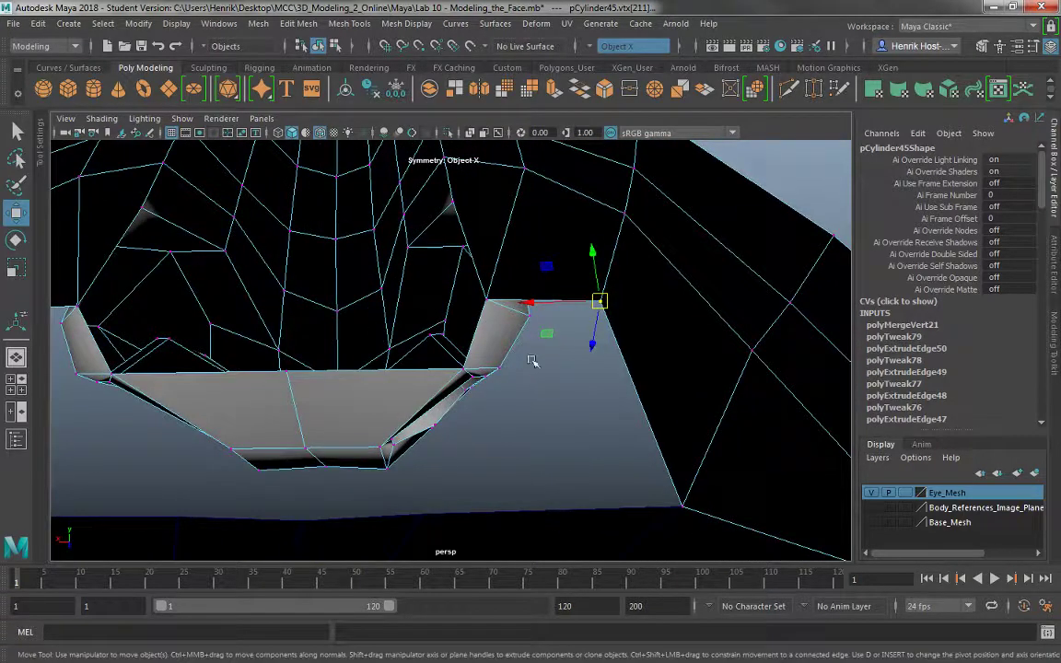
drag(596, 305, 410, 294)
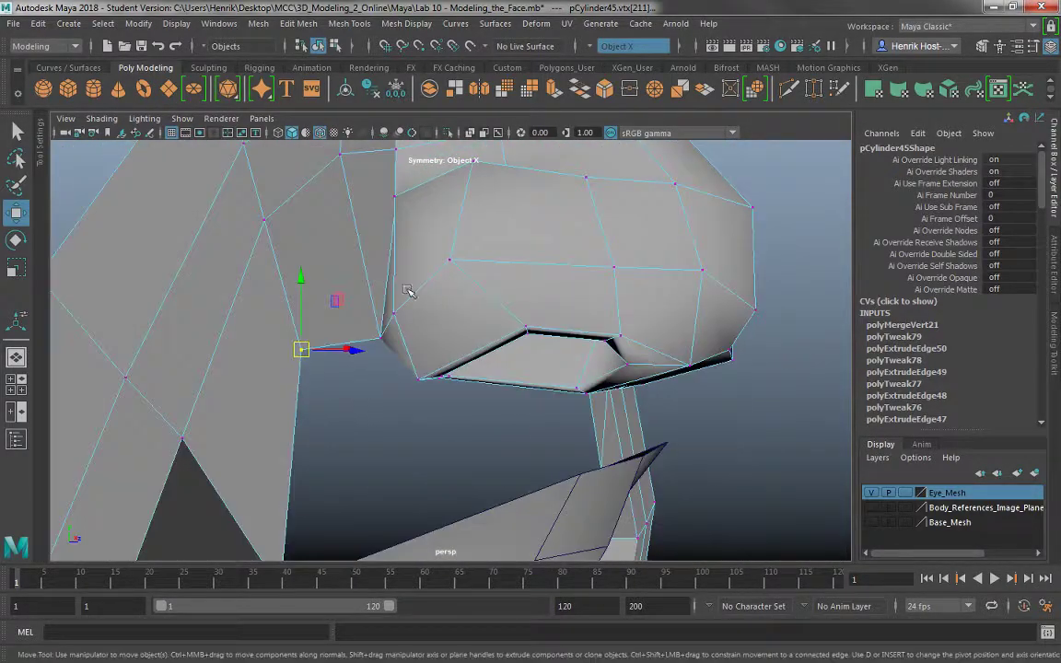
- Use Multi-Cut to split the strip's inner faces between the nostrils and the mouth mesh on both sides
click(788, 88)
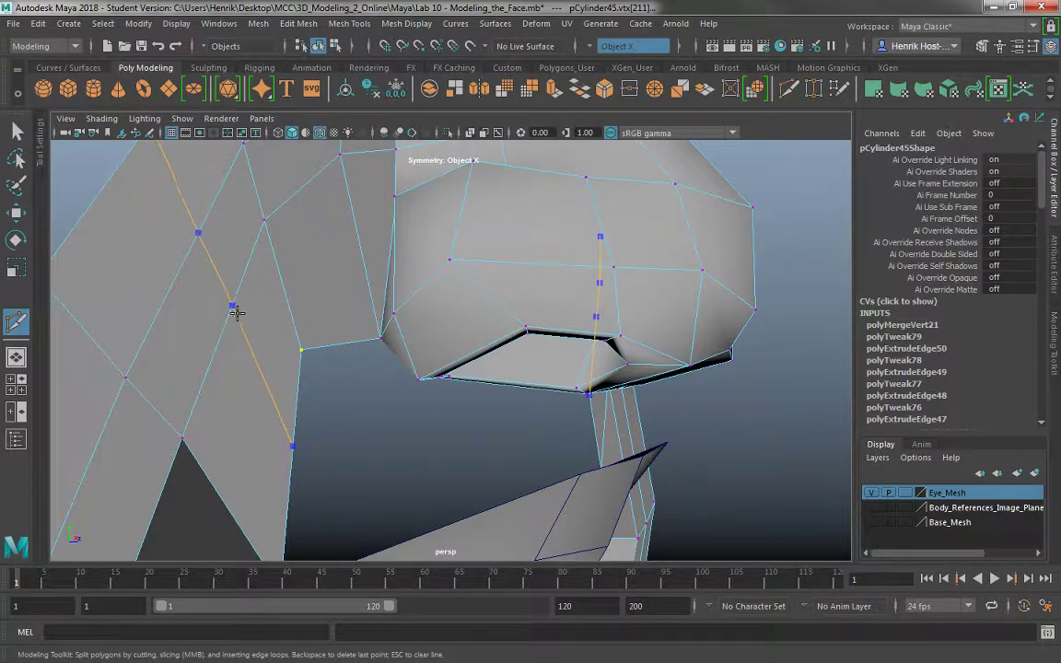
alt+drag(385, 445, 241, 433)
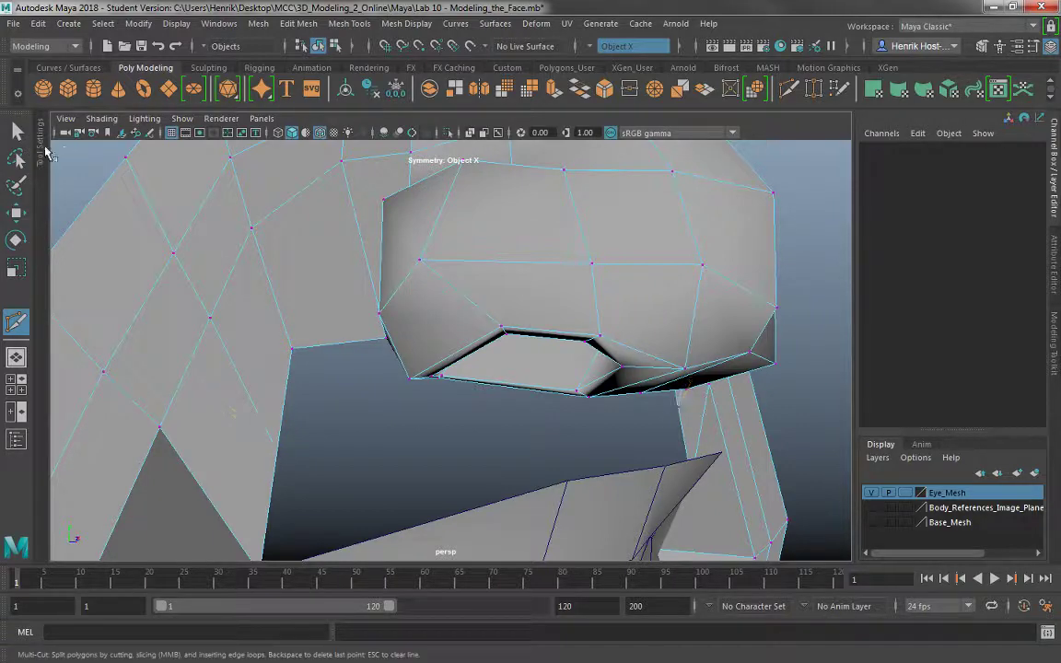
key(q)
- Turn symmetry off and bridge one nostril's lower outer edge to the facing upper edge of the split strip border
right_drag(285, 385, 284, 184)
click(286, 382)
alt+drag(336, 385, 466, 352)
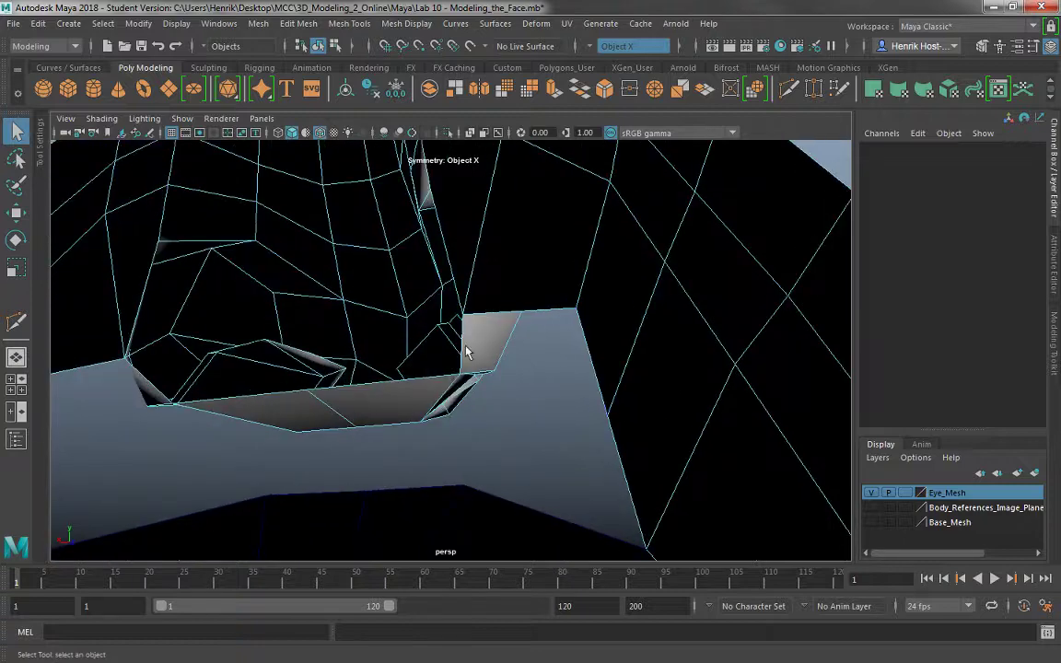
click(471, 349)
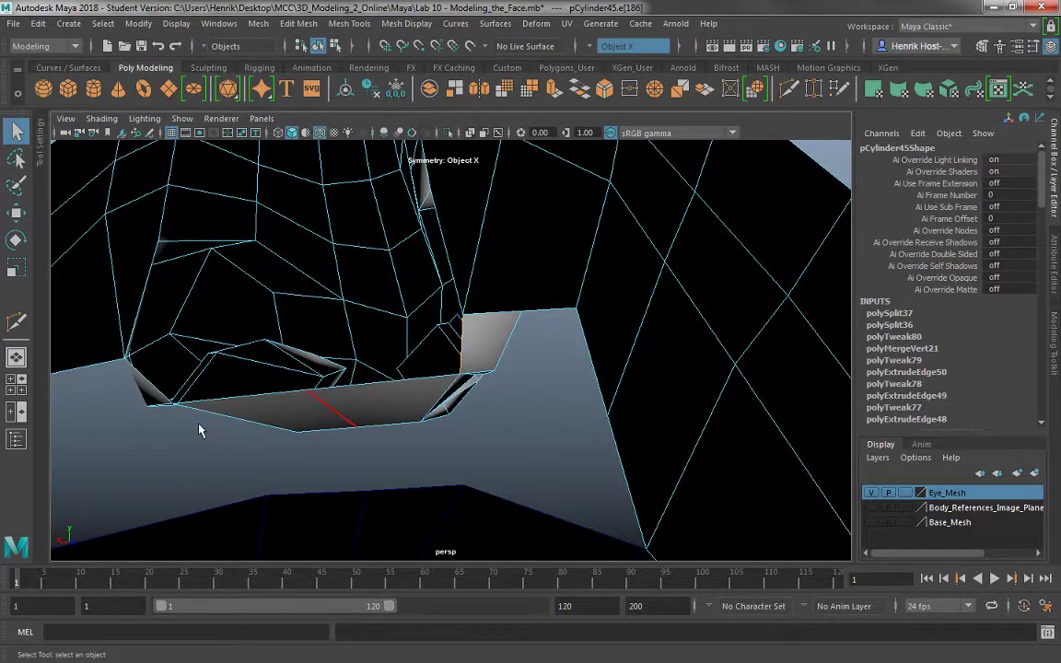
alt+drag(201, 430, 180, 299)
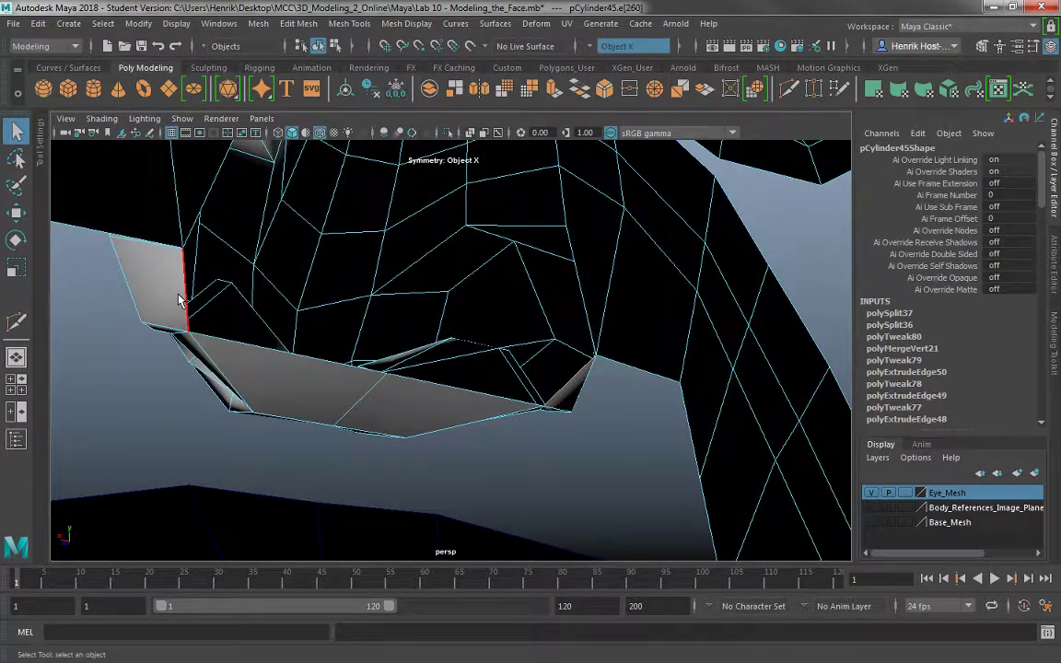
click(566, 389)
key(q)
click(569, 393)
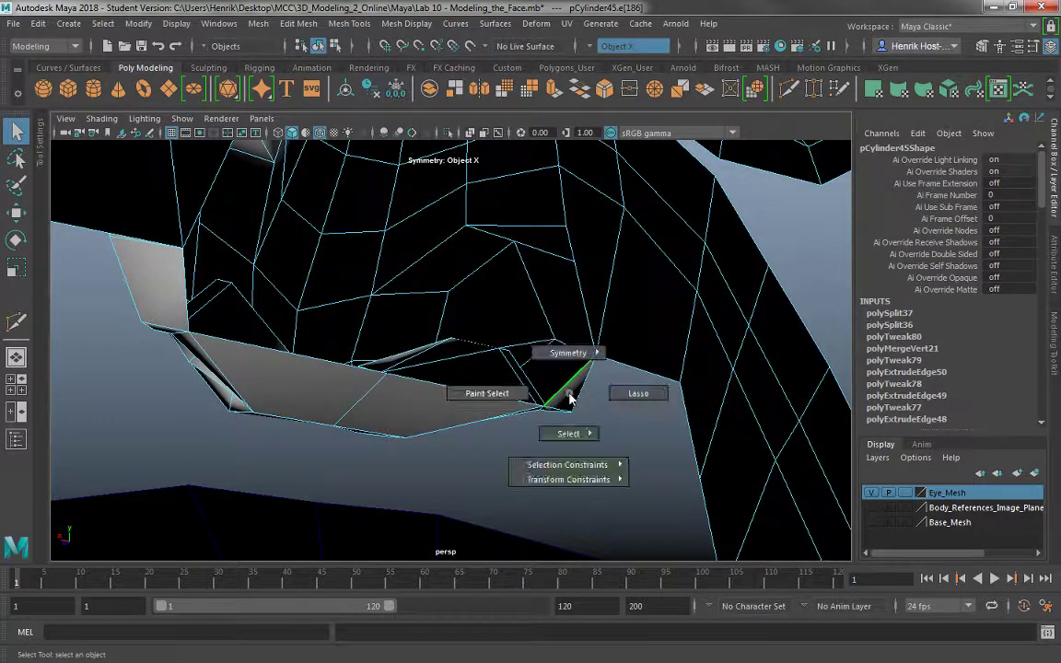
drag(572, 289, 572, 245)
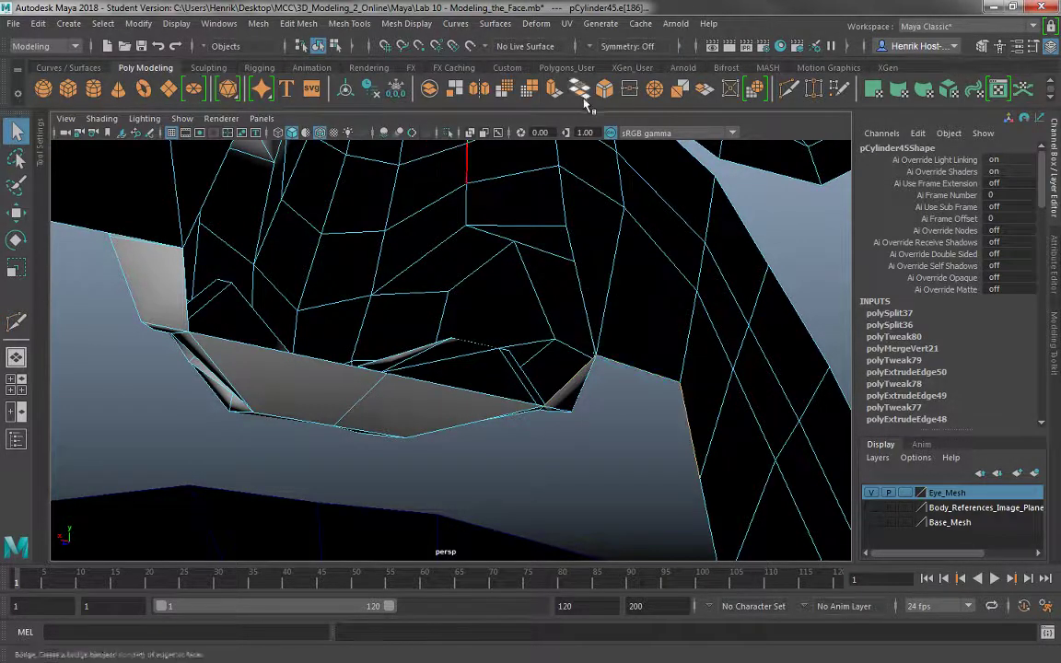
shift+right_drag(579, 208, 530, 265)
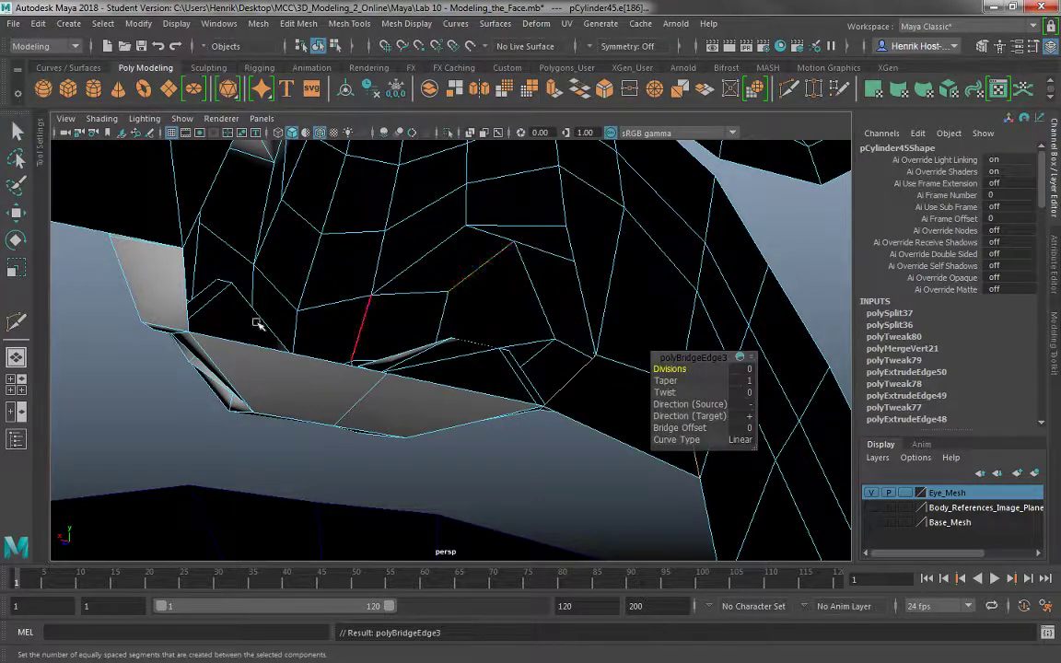
- Bridge the matching nostril and strip border edges on the opposite side of the face
alt+drag(166, 293, 93, 263)
alt+middle_drag(179, 287, 312, 293)
click(94, 304)
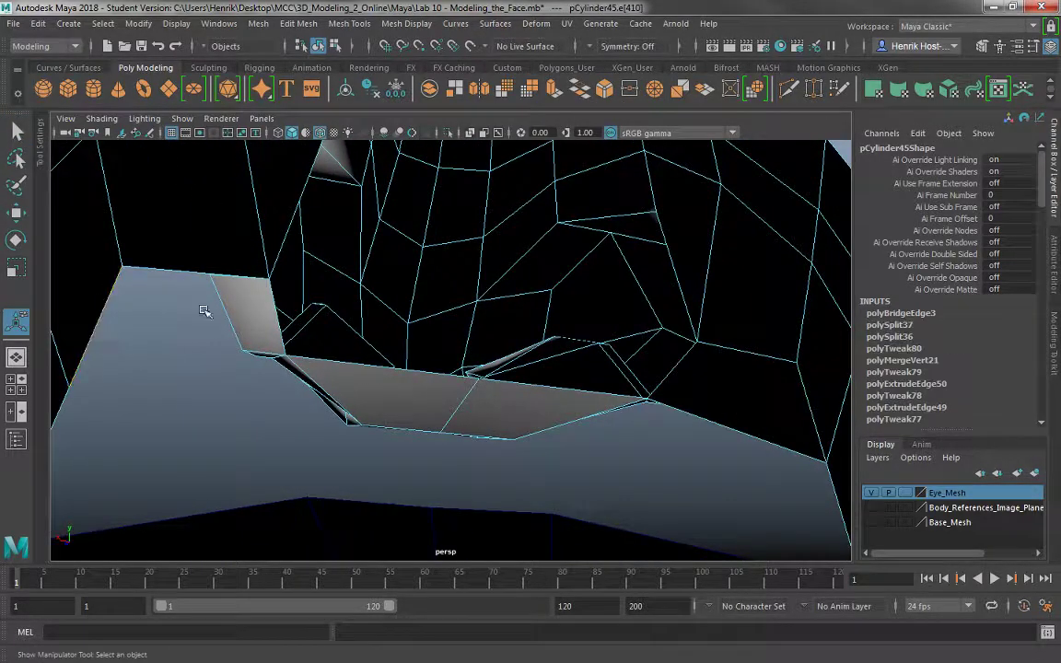
key(g)
alt+drag(311, 369, 474, 428)
alt+middle_drag(474, 429, 228, 397)
alt+drag(229, 396, 212, 427)
click(214, 428)
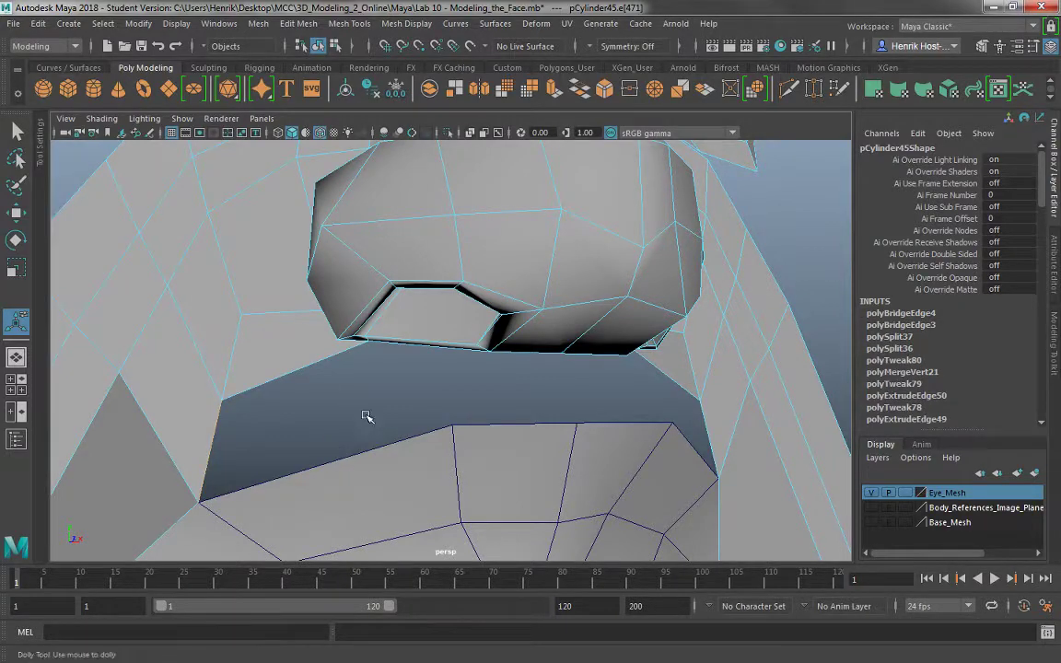
- Merge the overlapping vertices at the nostril's lower outer corner where the bridged face meets the nose
alt+drag(367, 416, 384, 388)
right_drag(235, 223, 307, 203)
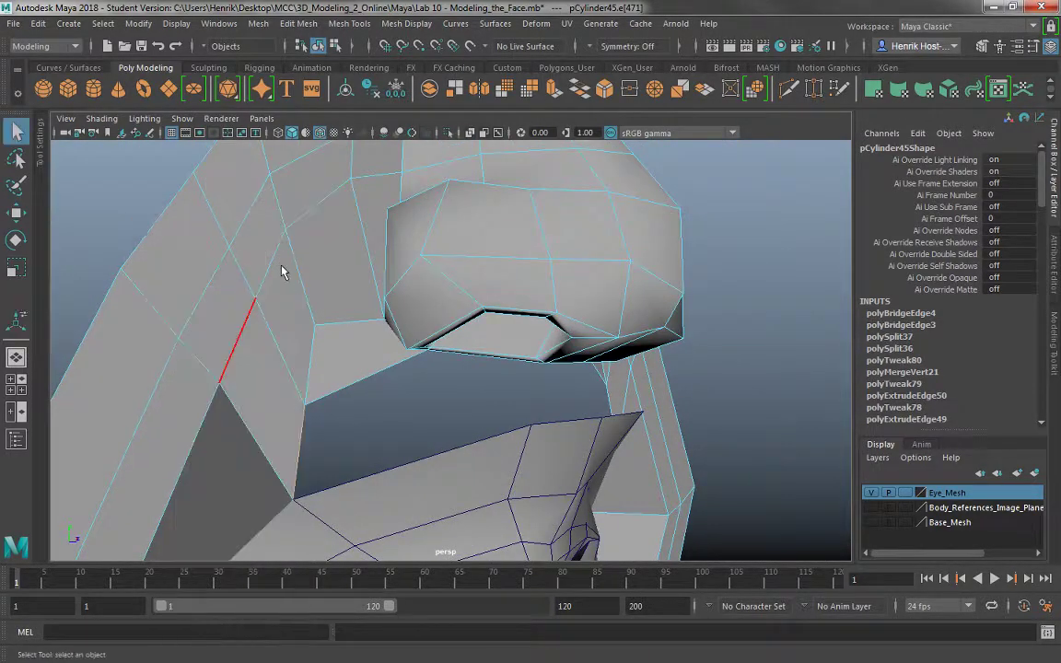
right_drag(345, 268, 272, 218)
alt+drag(354, 368, 452, 379)
click(595, 367)
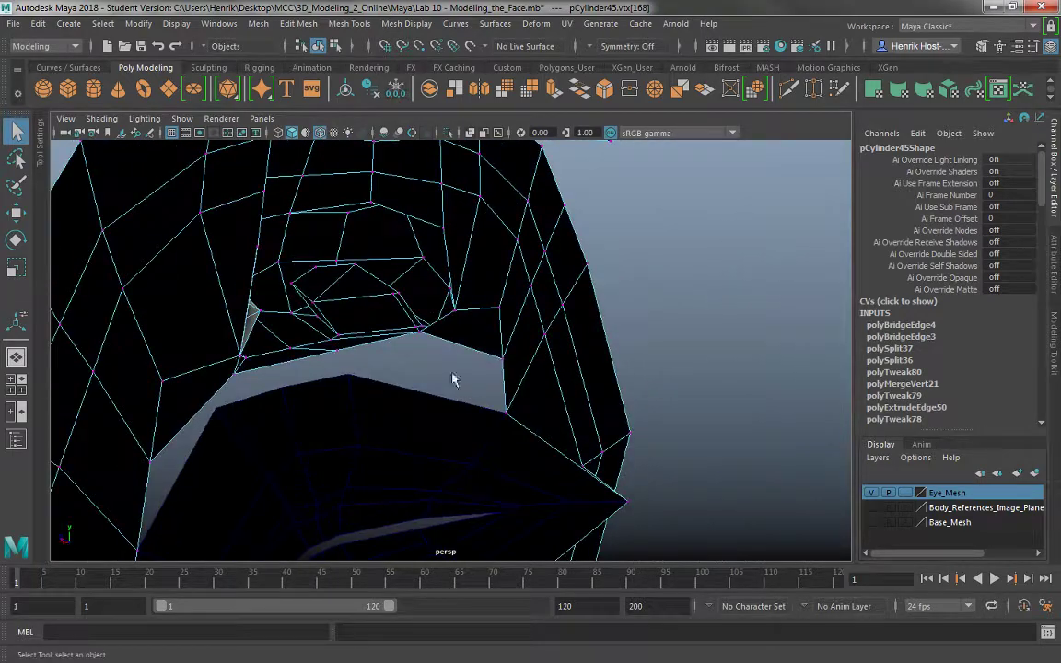
drag(413, 333, 390, 363)
scroll(425, 380, up, 5)
shift+right_drag(390, 363, 367, 256)
shift+right_drag(445, 234, 445, 234)
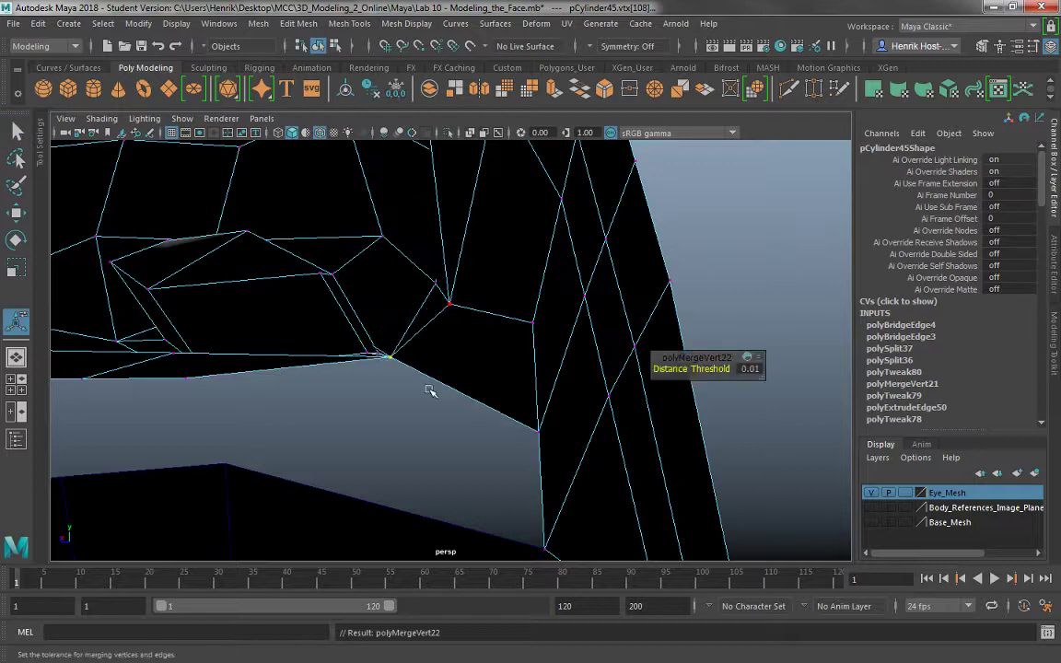
alt+drag(431, 391, 355, 322)
key(ctrl+z)
alt+middle_drag(355, 322, 403, 352)
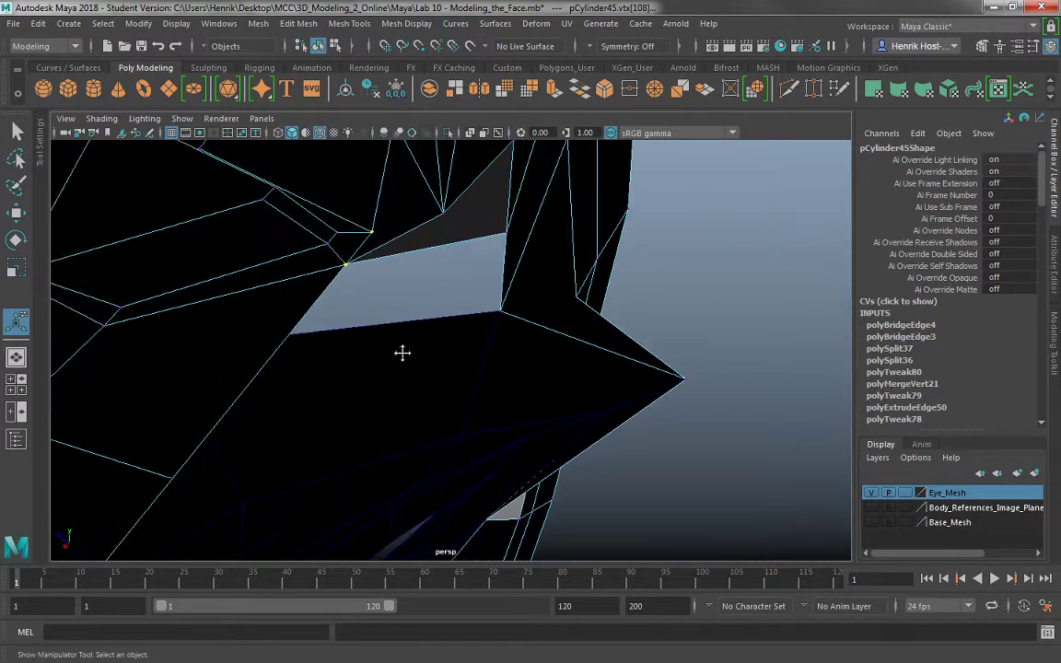
key(g)
- Merge the remaining overlapping vertices along the seam between the cheek strip and the side of the nose
alt+drag(372, 267, 397, 263)
drag(460, 394, 463, 396)
key(g)
scroll(407, 299, down, 4)
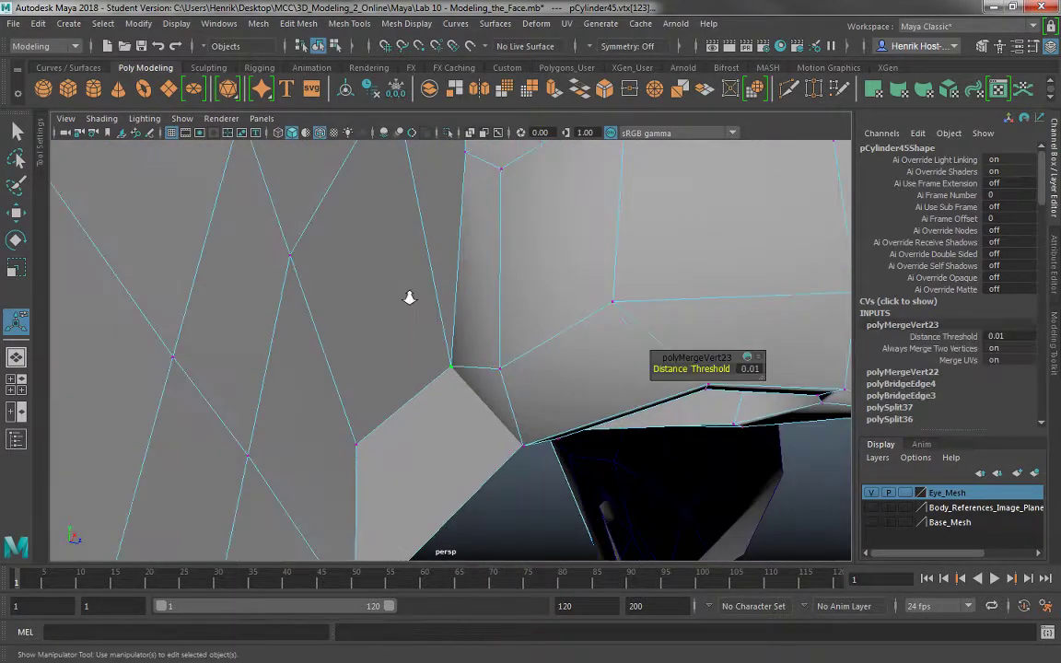
alt+drag(407, 298, 417, 348)
drag(456, 296, 457, 296)
key(g)
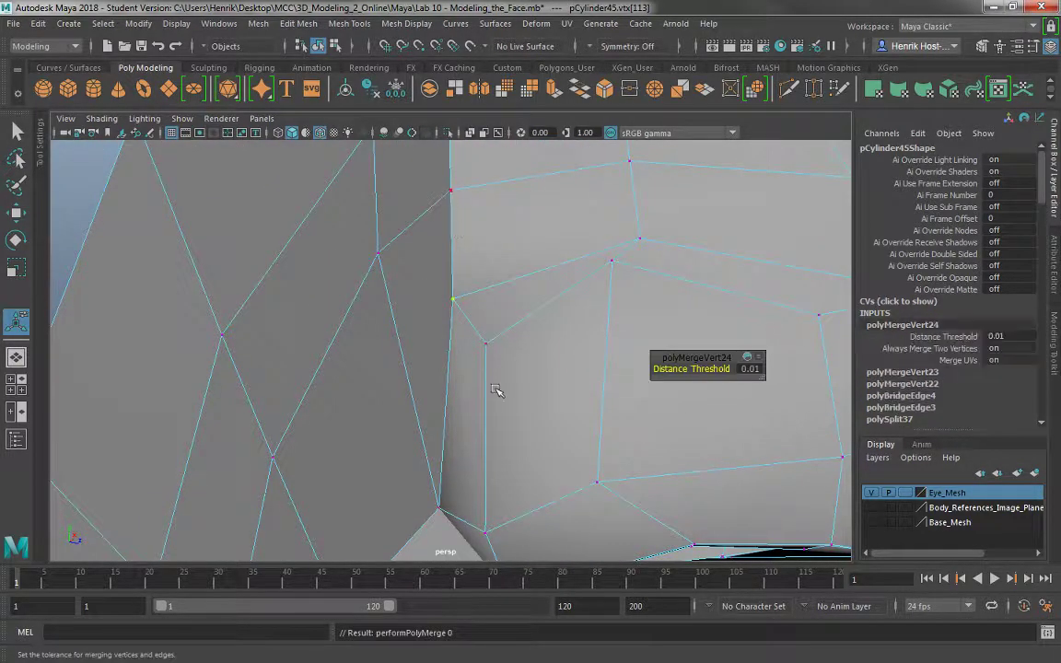
alt+drag(499, 390, 429, 382)
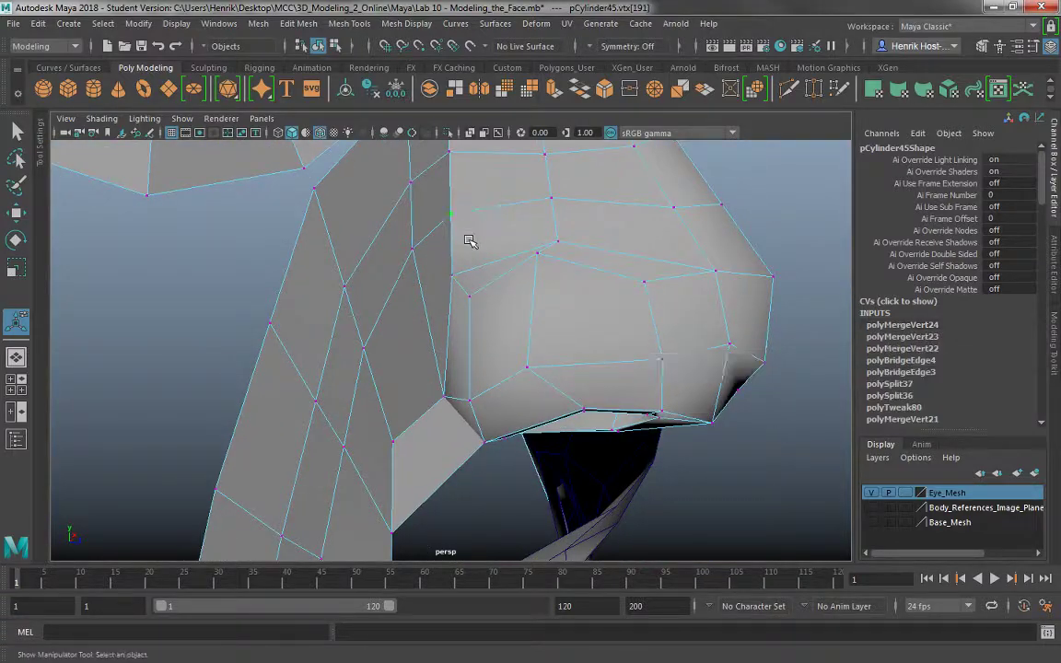
alt+drag(469, 237, 531, 291)
key(g)
key(g)
- Select the mouth mesh and the face mesh in object mode and combine them into one object
right_drag(483, 224, 492, 283)
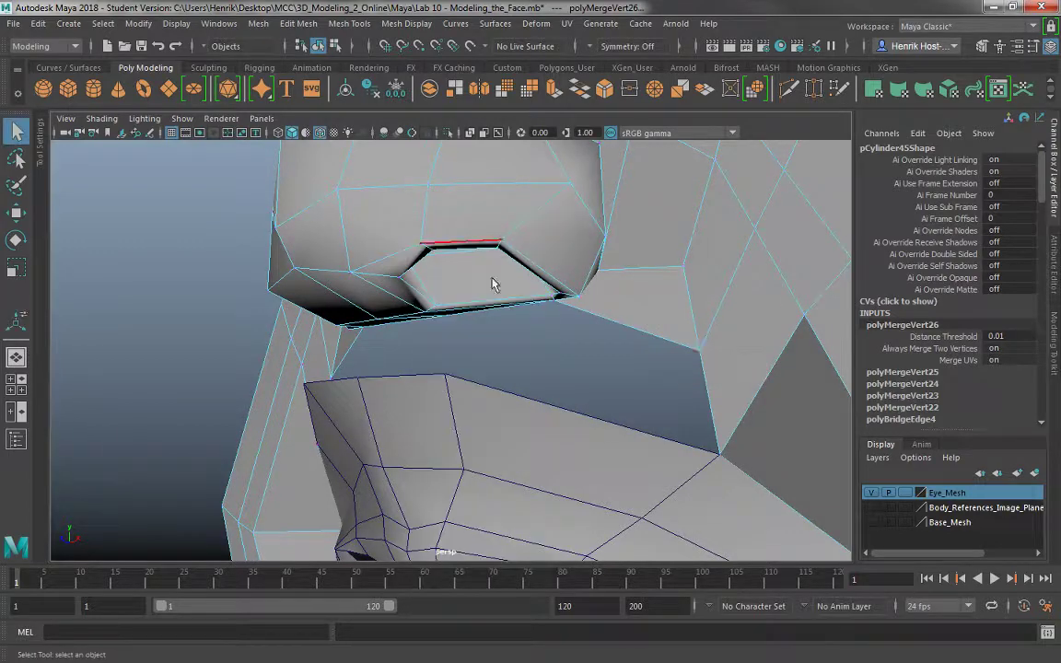
click(635, 322)
alt+drag(614, 385, 610, 385)
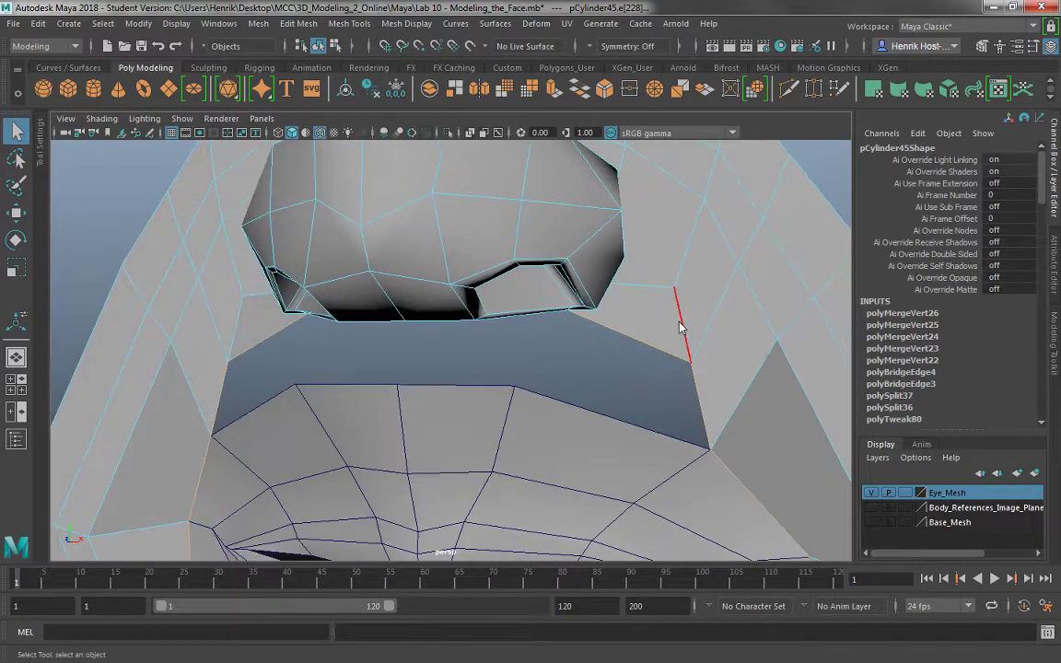
right_drag(682, 327, 746, 203)
click(606, 432)
shift+click(709, 343)
scroll(576, 356, down, 4)
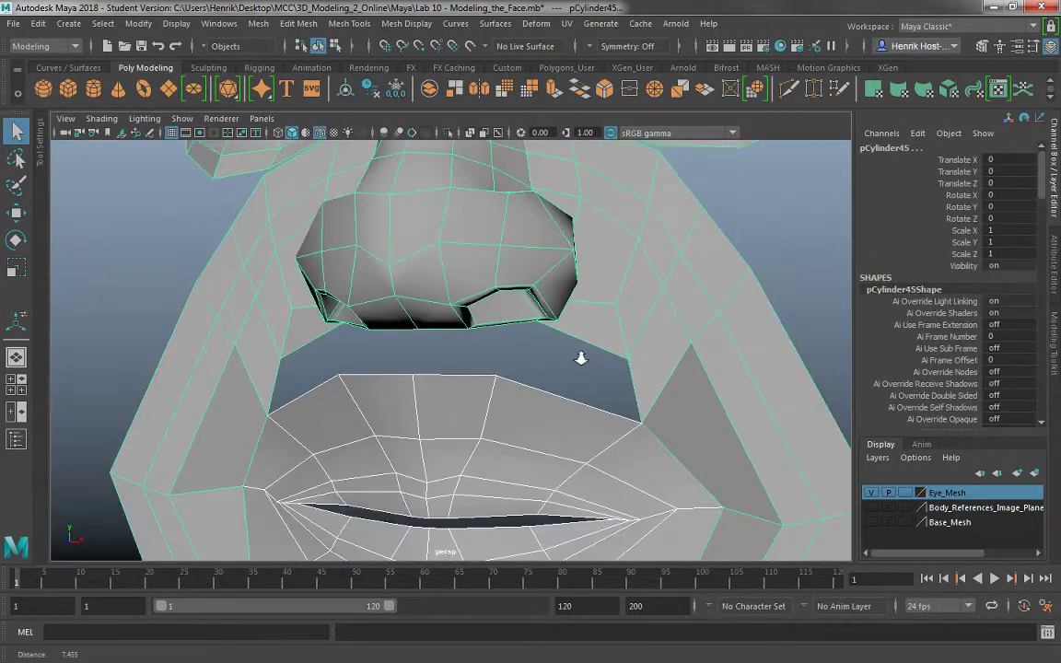
click(428, 89)
- Merge the overlapping seam vertices between mouth and strip from the first mouth corner down to the chin centerline
right_drag(336, 421, 336, 285)
alt+middle_drag(275, 470, 298, 373)
drag(301, 355, 326, 388)
key(g)
drag(319, 446, 482, 521)
key(g)
key(g)
key(g)
- Merge the overlapping seam vertices between mouth and strip from the chin around the second mouth corner to the upper lip's outer corner
drag(535, 488, 556, 508)
key(g)
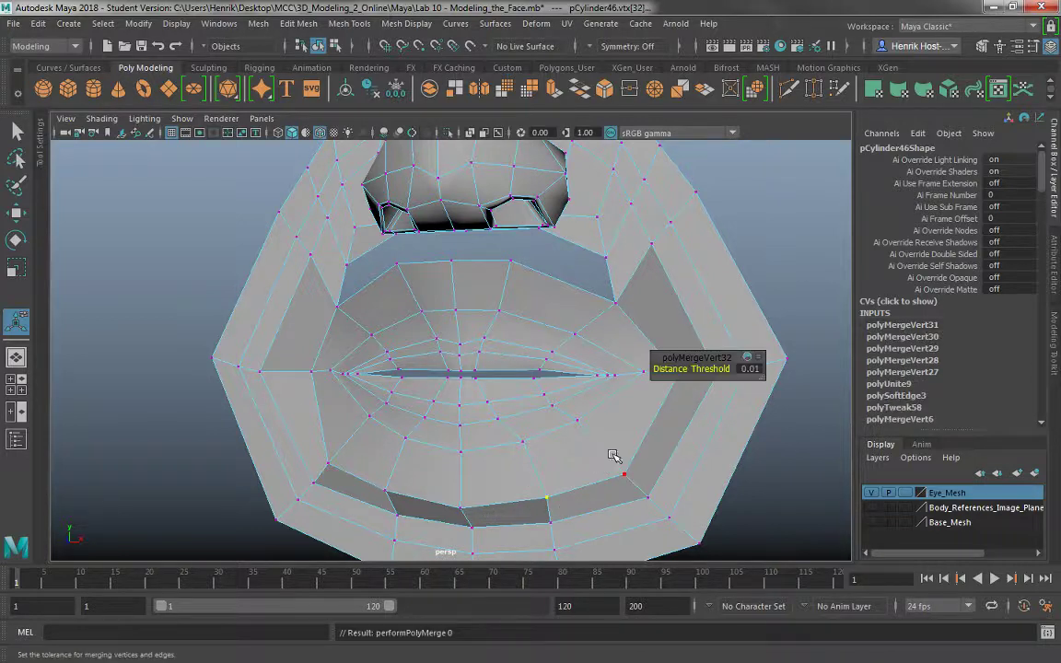
drag(613, 459, 637, 484)
key(g)
drag(659, 372, 681, 383)
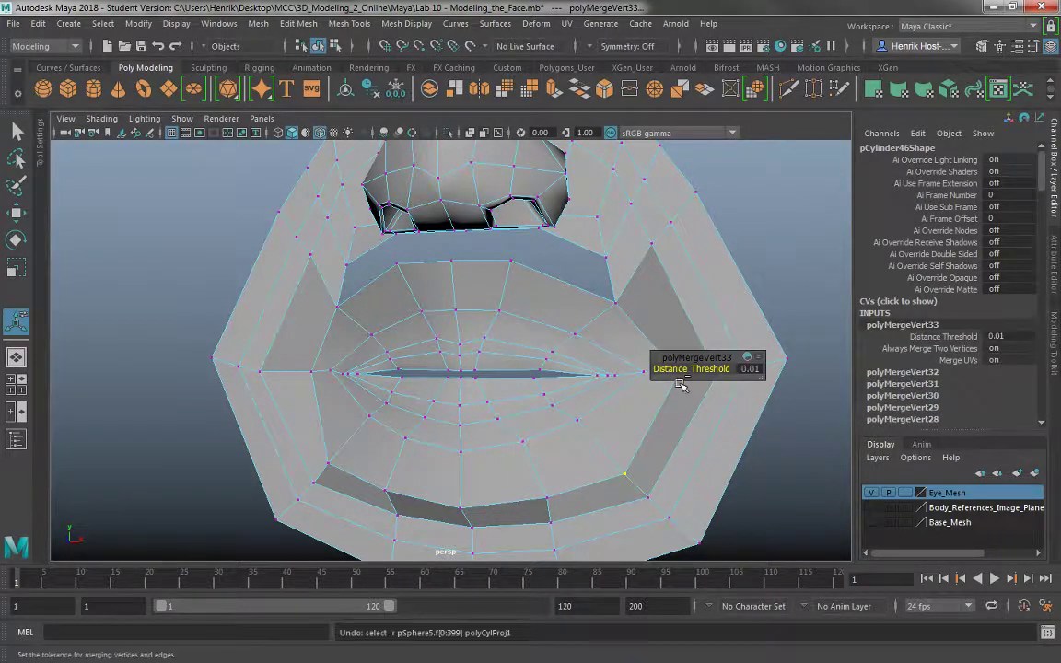
key(g)
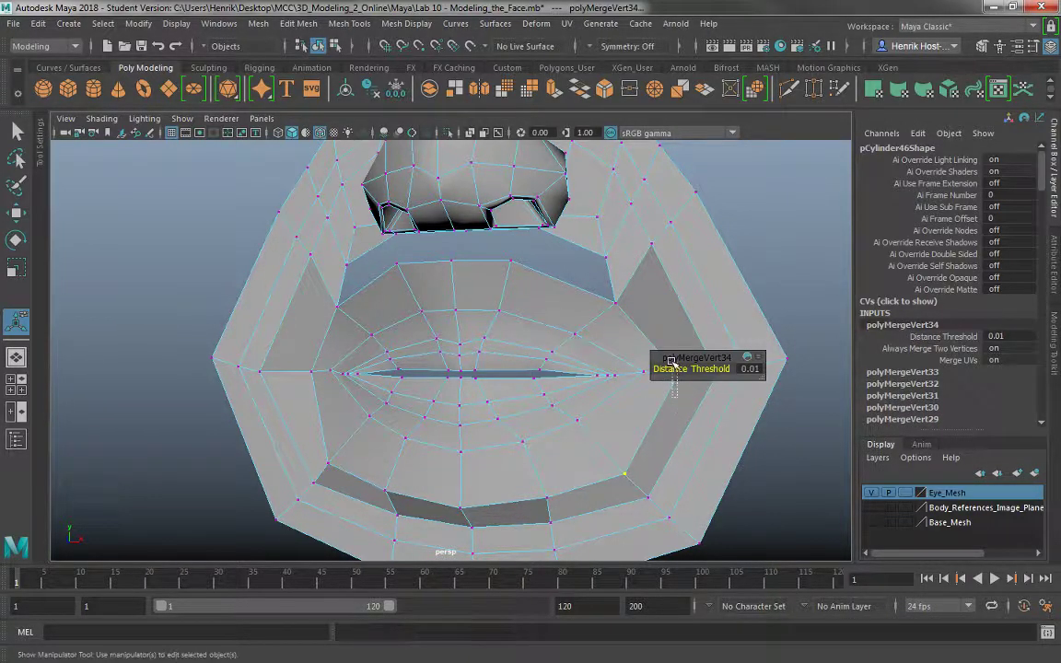
click(666, 362)
drag(676, 375, 676, 374)
key(g)
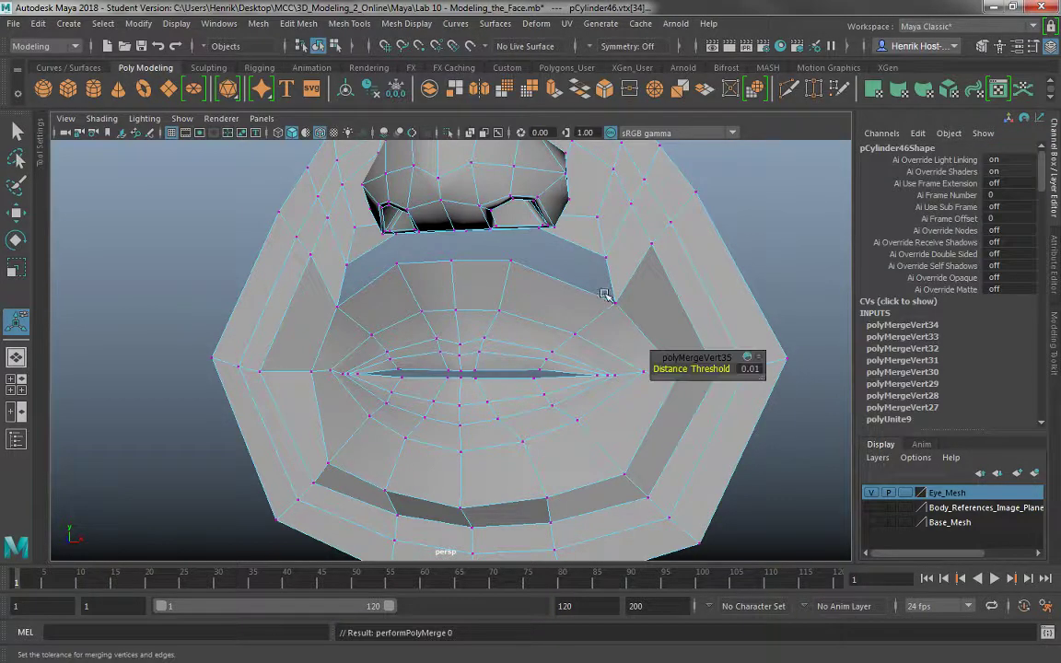
- Preview the combined mesh smoothed in object mode and fill the open hole between the nose base and the upper lip
right_drag(639, 270, 671, 240)
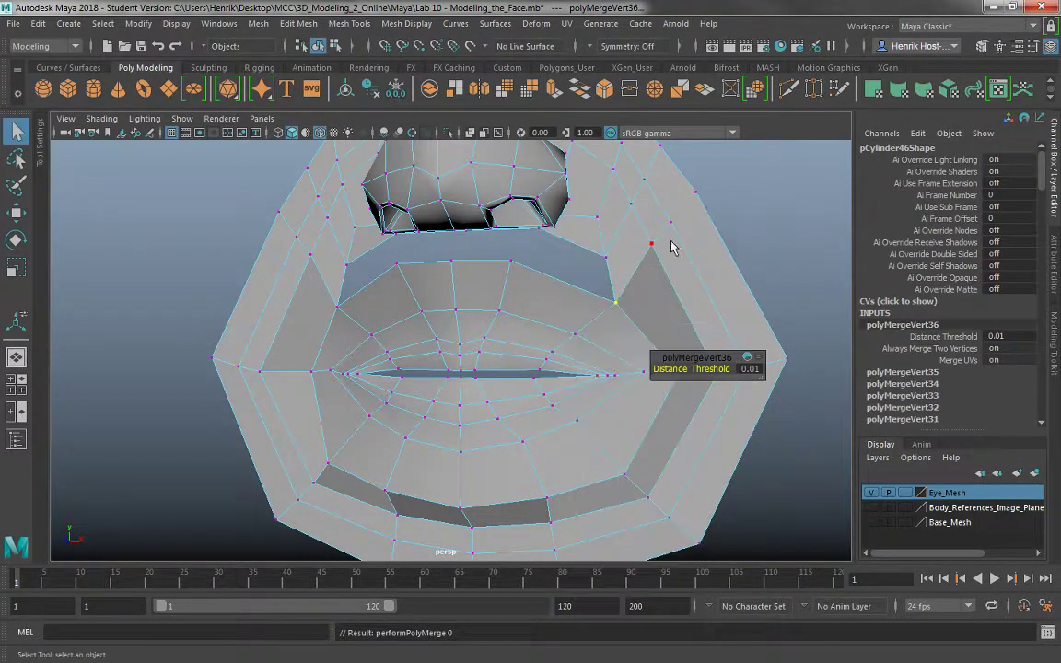
key(3)
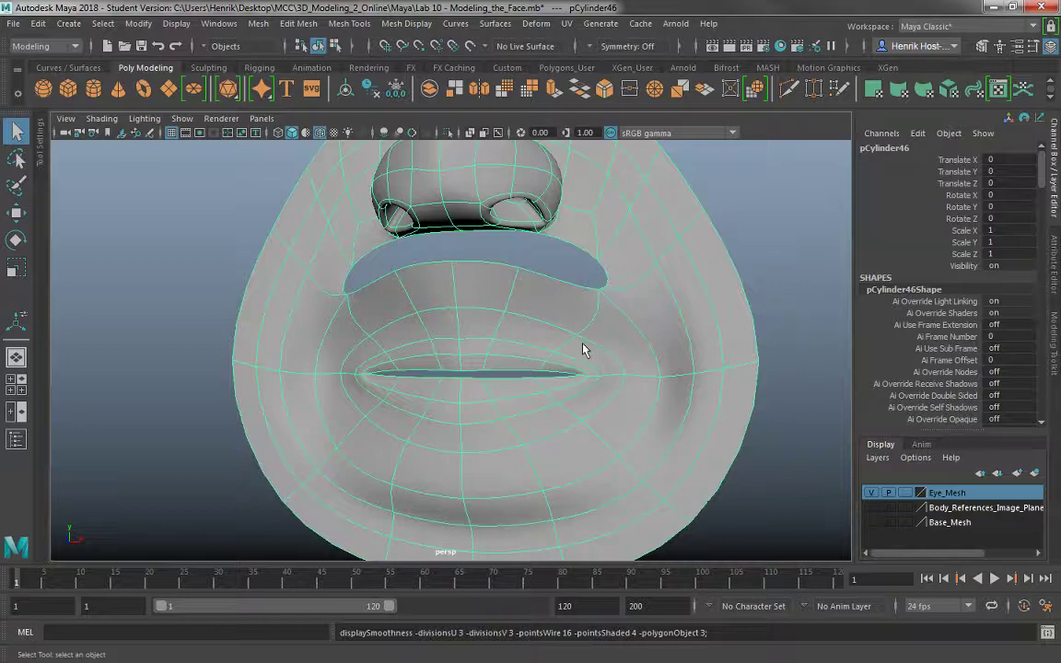
alt+drag(582, 348, 422, 295)
right_click(420, 223)
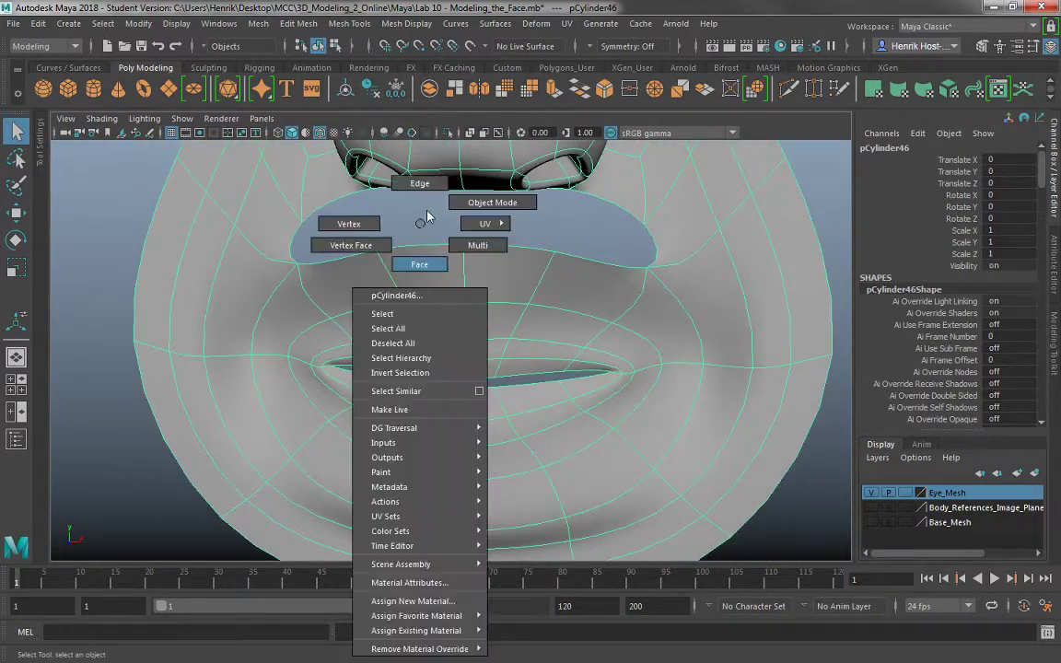
click(419, 183)
click(418, 257)
shift+right_drag(419, 261, 399, 450)
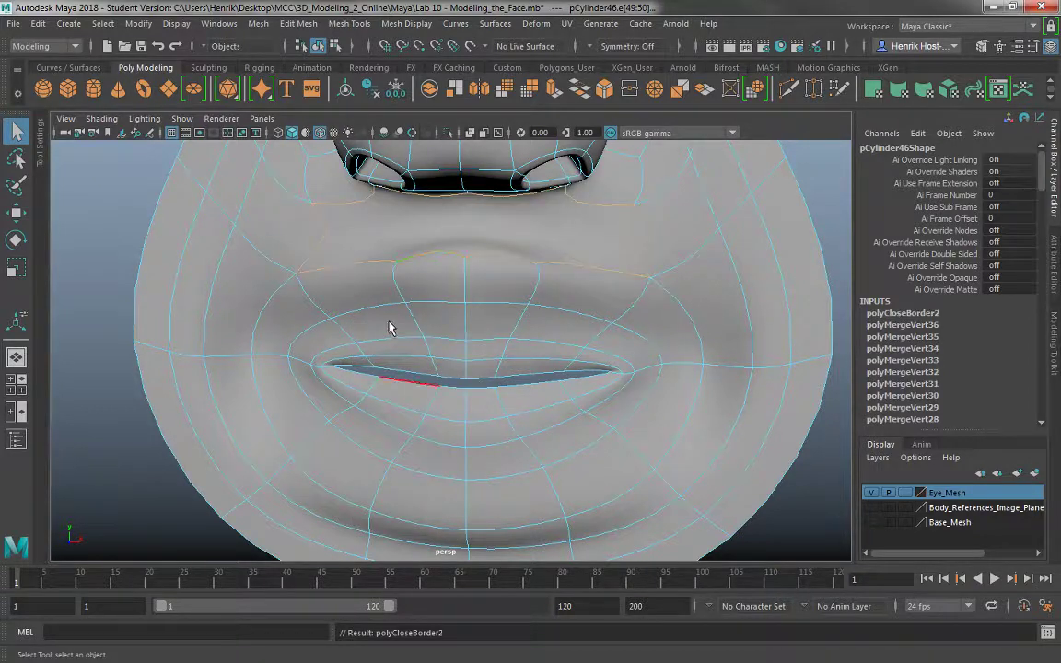
- Turn off the smooth preview and cut edges across the filled face from the upper lip's vertices to the nose base with Multi-Cut
alt+drag(403, 303, 452, 333)
key(1)
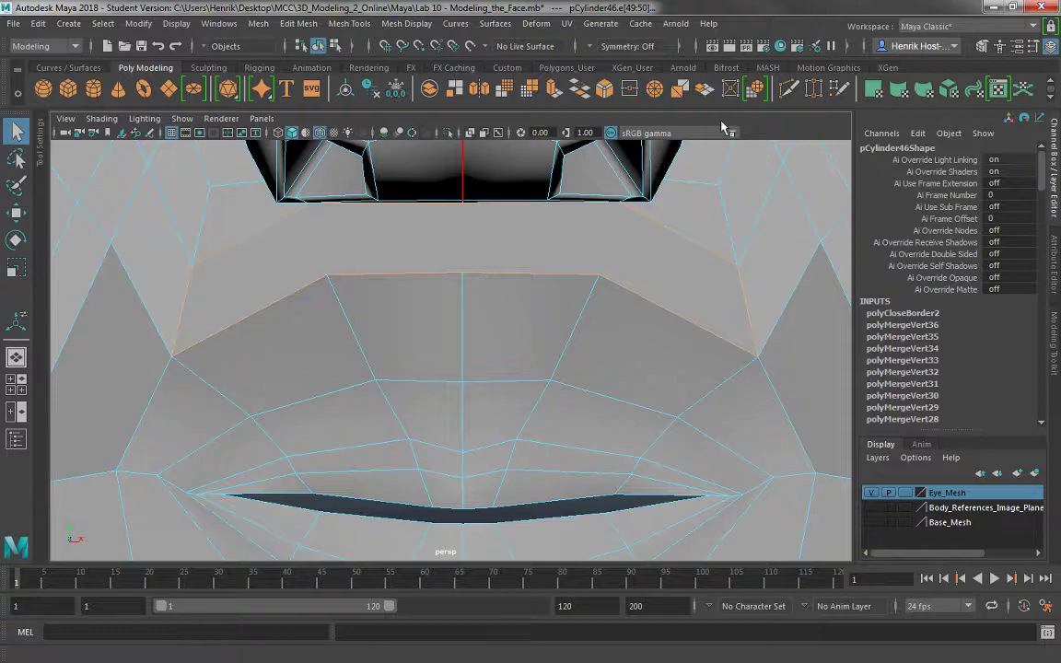
click(788, 88)
alt+drag(490, 238, 506, 189)
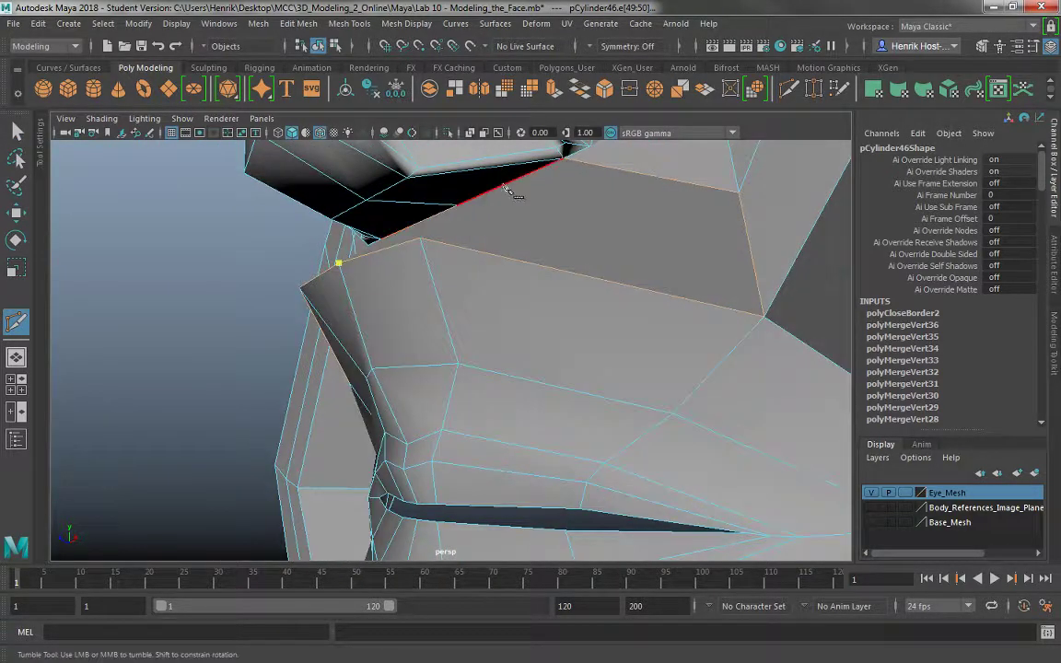
right_click(422, 225)
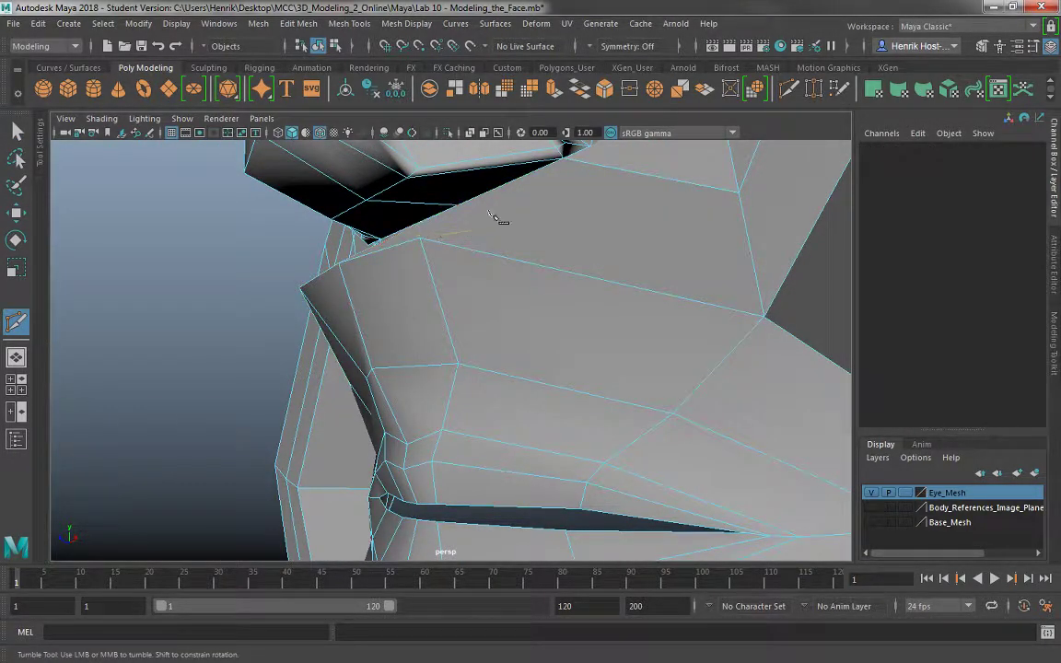
click(419, 239)
key(Return)
alt+drag(389, 233, 409, 256)
click(338, 264)
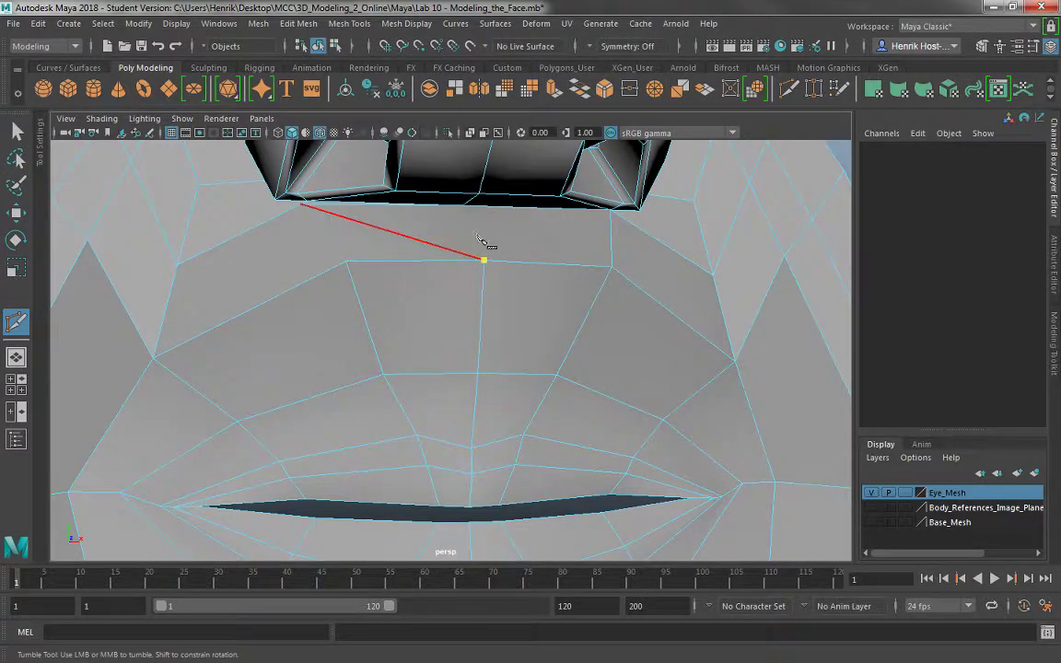
- Delete the misplaced diagonal edge under the nose and cut a replacement from the upper lip's outer vertex to the nostril corner
alt+drag(479, 239, 504, 214)
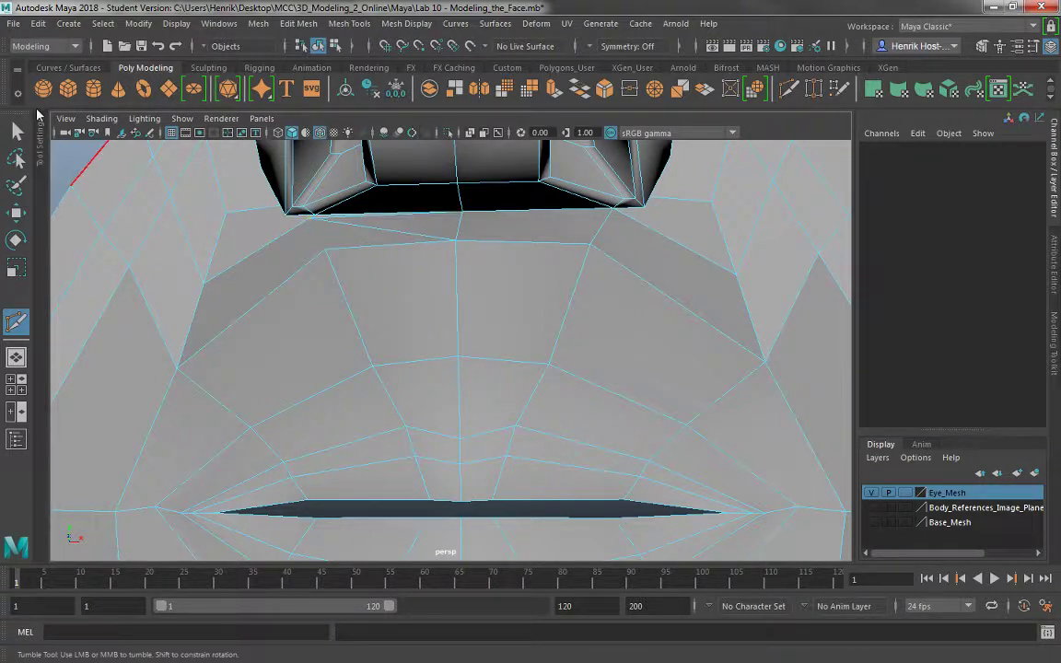
key(q)
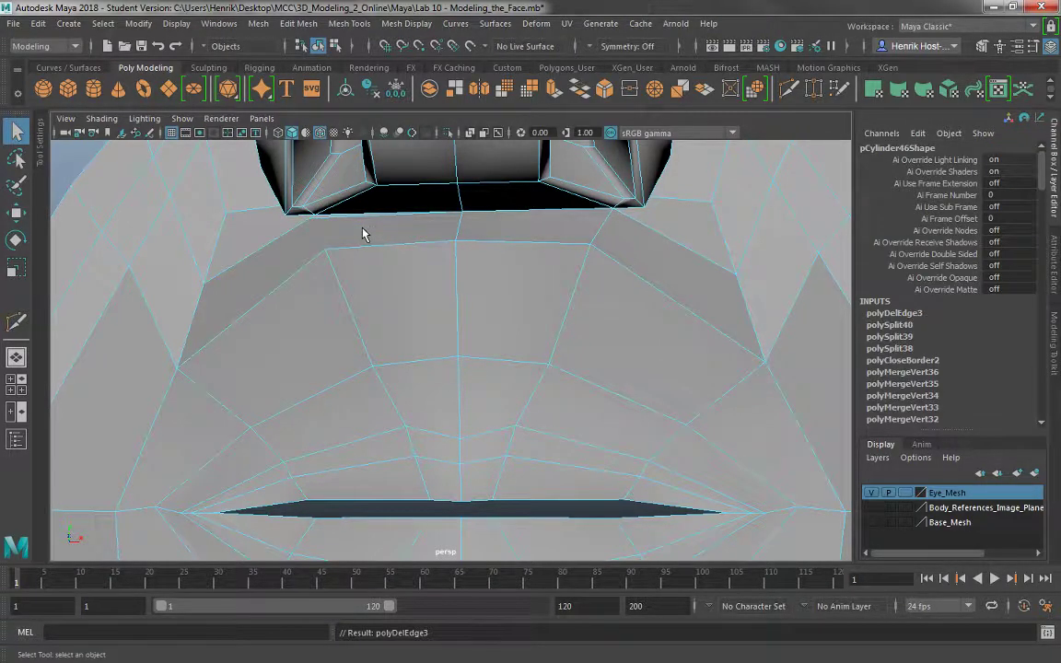
click(787, 90)
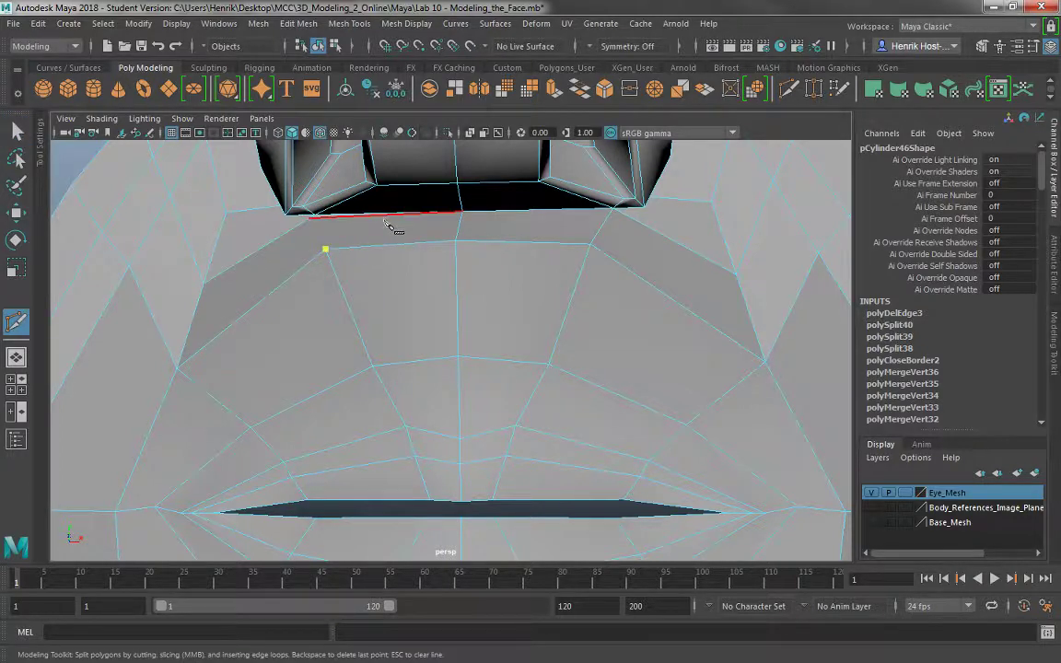
click(309, 218)
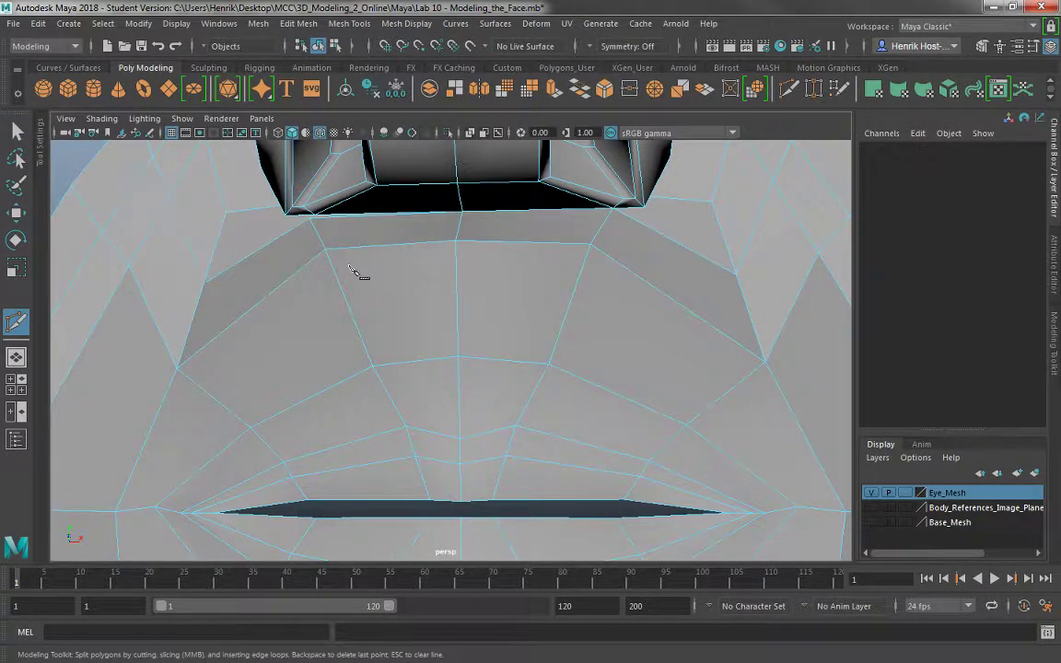
alt+drag(360, 274, 123, 69)
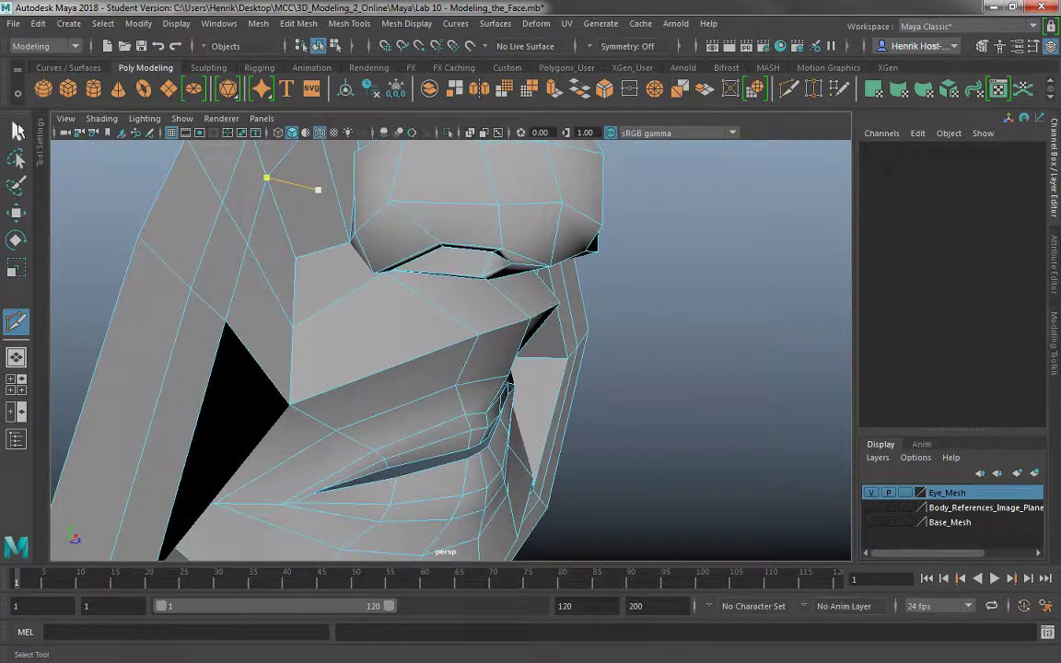
- Select the top border edges of the upper lip and move them back toward the face in profile
key(q)
click(468, 348)
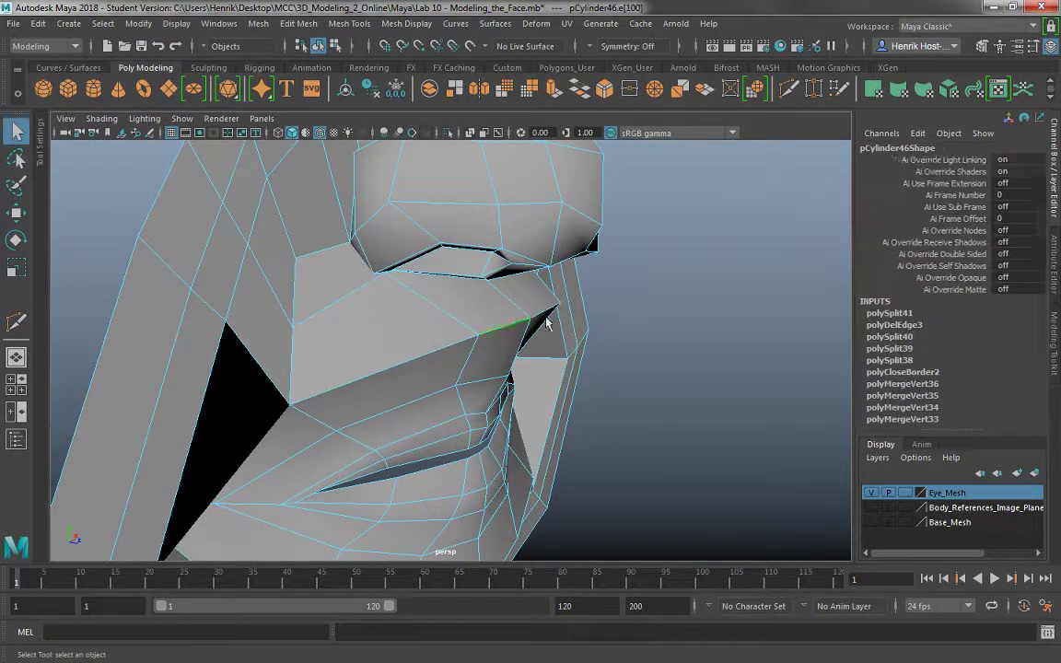
alt+drag(522, 364, 547, 370)
key(w)
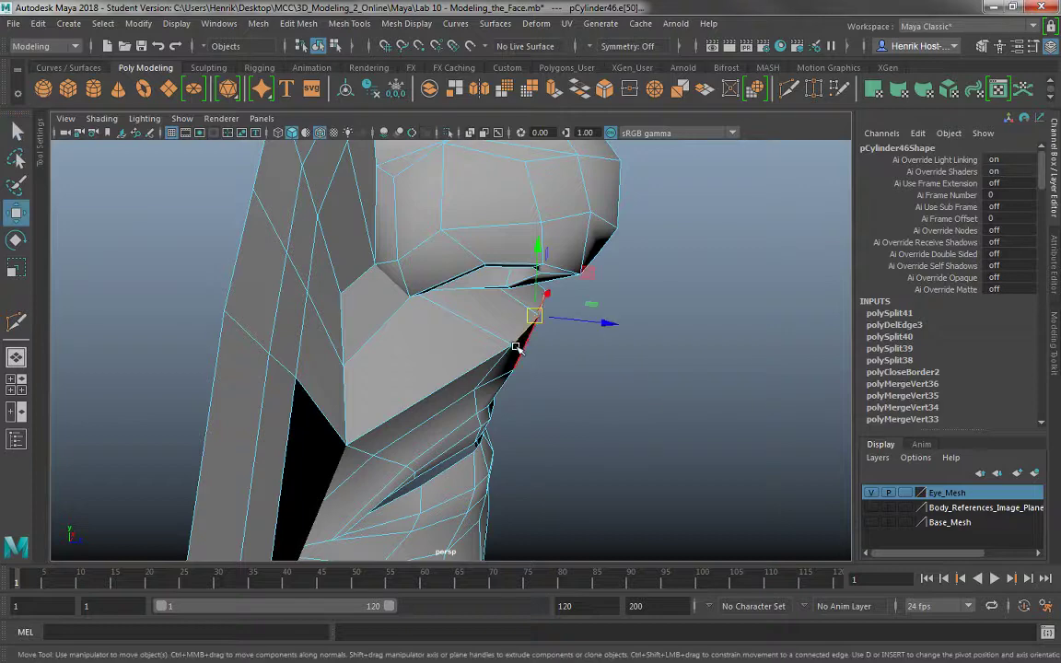
drag(606, 324, 549, 321)
alt+drag(503, 365, 634, 348)
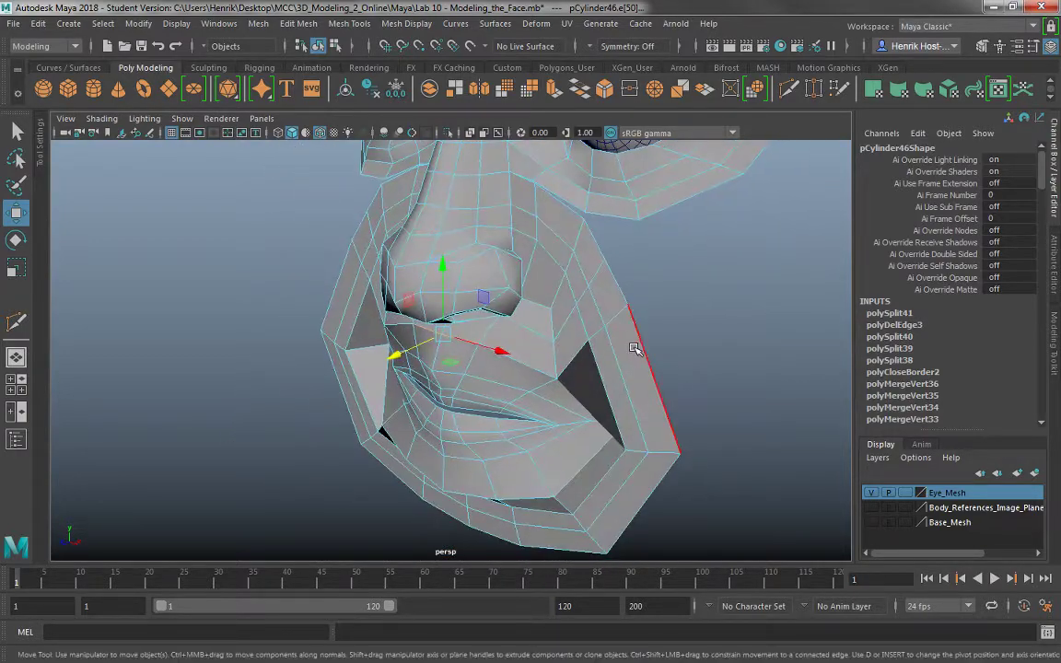
- Turn on soft selection in vertex mode and pull the outermost cheek vertex beside the mouth corner outward and back
right_drag(628, 360, 555, 224)
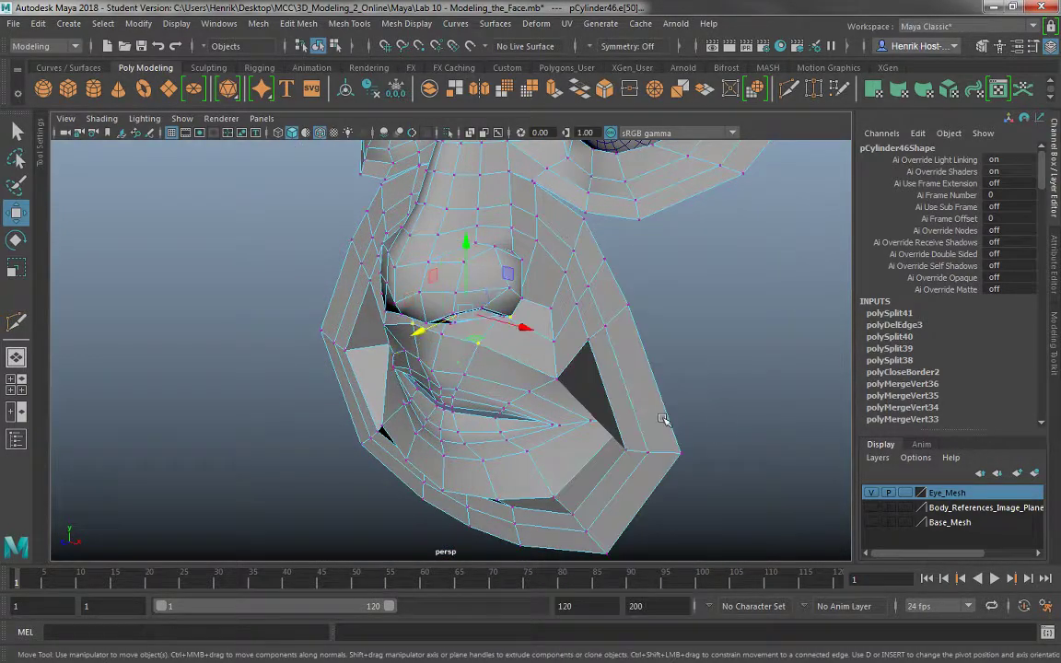
click(682, 460)
key(b)
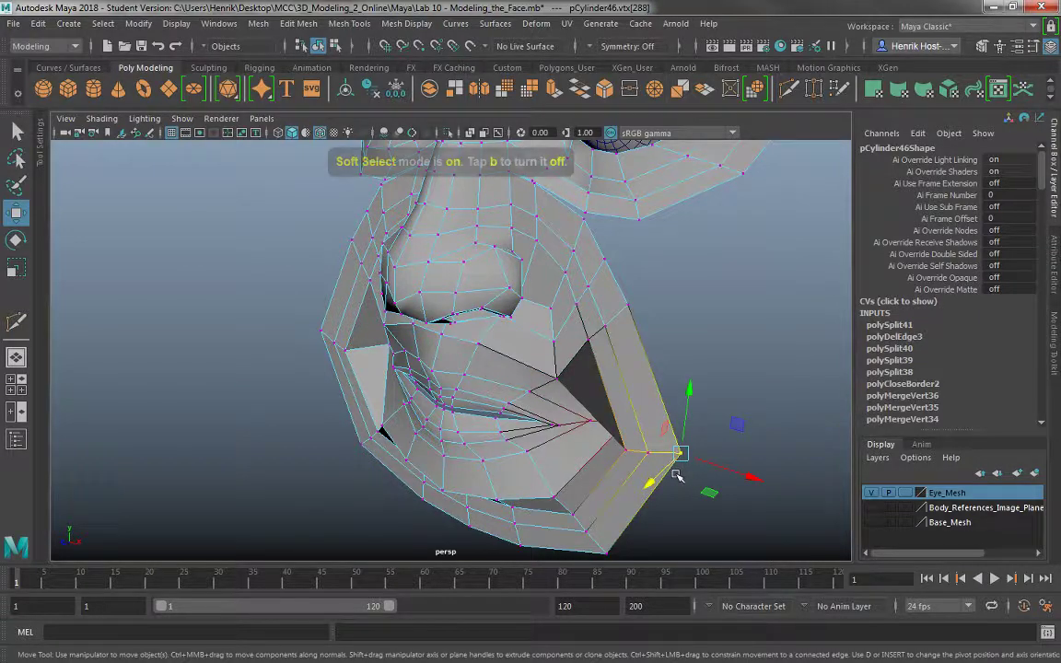
drag(678, 474, 714, 432)
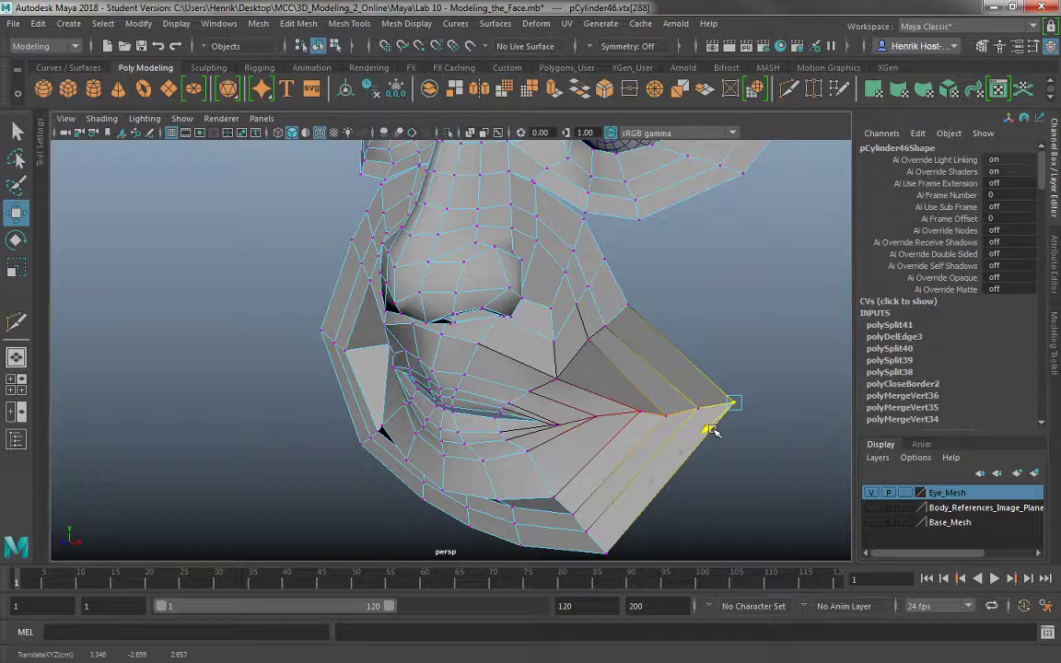
click(608, 343)
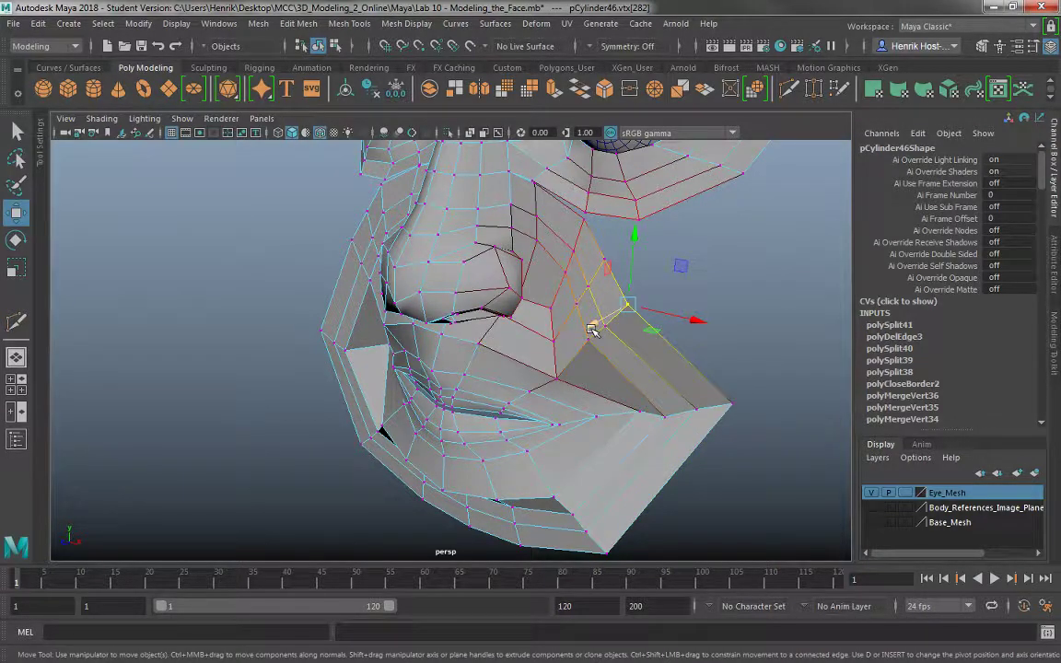
alt+drag(603, 357, 551, 318)
click(723, 395)
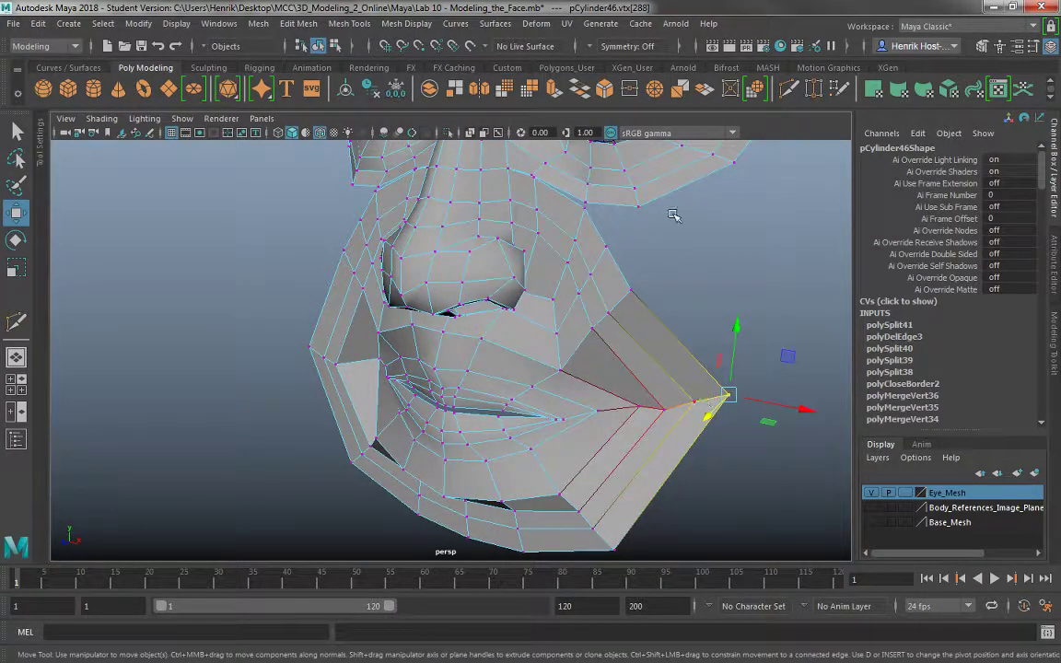
- With Object X symmetry on and soft selection off, merge the vertices along the gap between the lower eye meshes and the cheeks
alt+drag(553, 237, 635, 242)
alt+middle_drag(396, 157, 504, 256)
alt+right_drag(505, 256, 529, 175)
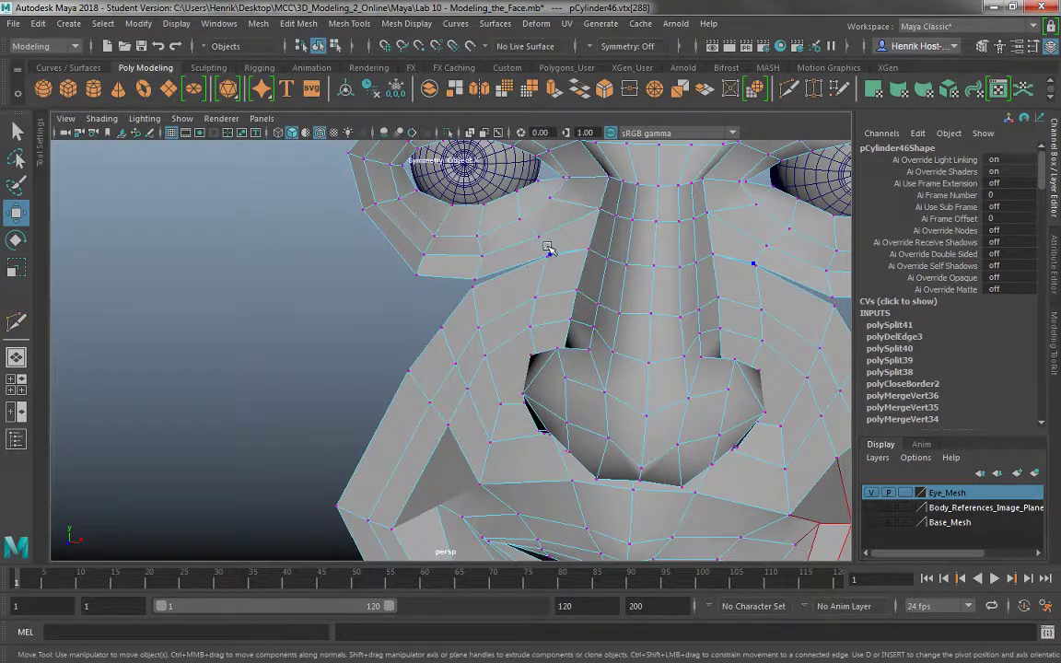
right_drag(547, 247, 495, 224)
drag(553, 258, 554, 263)
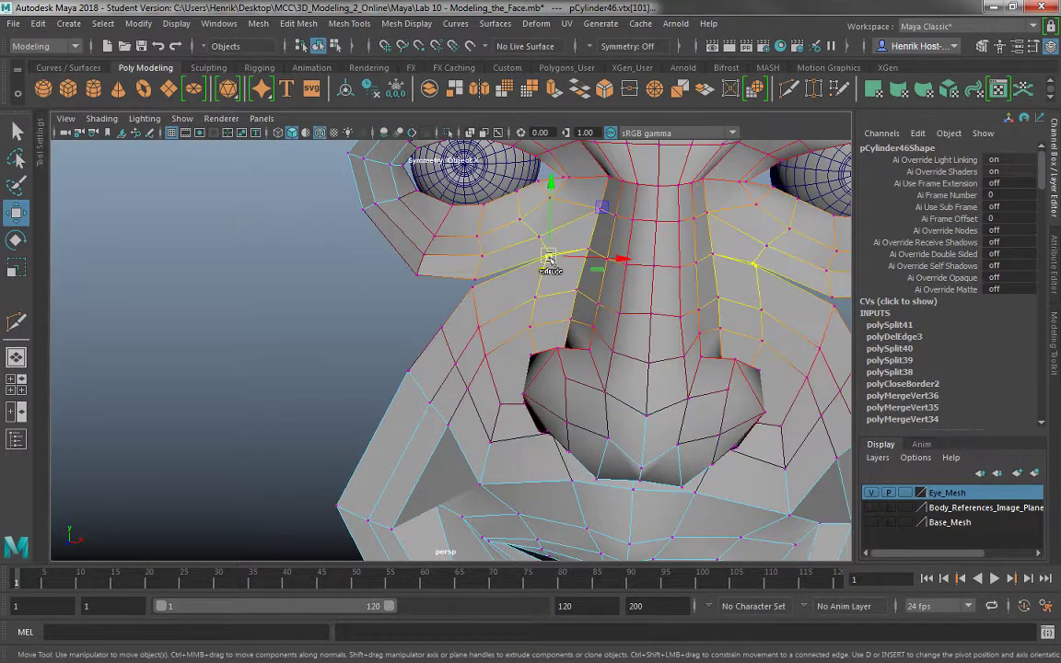
shift+right_click(549, 257)
key(b)
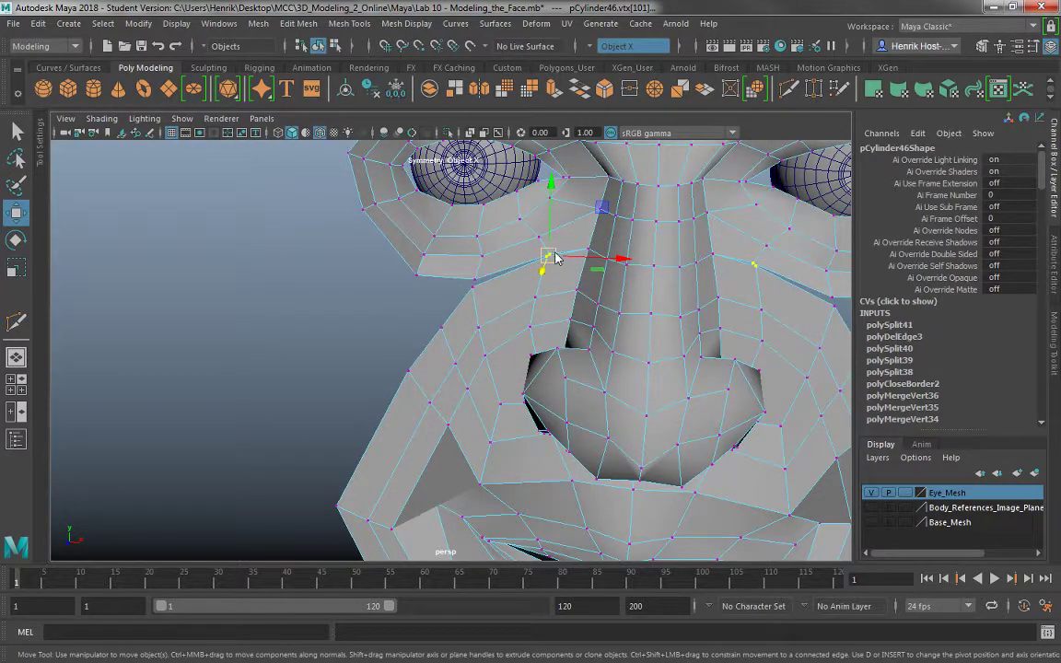
shift+right_drag(556, 258, 554, 158)
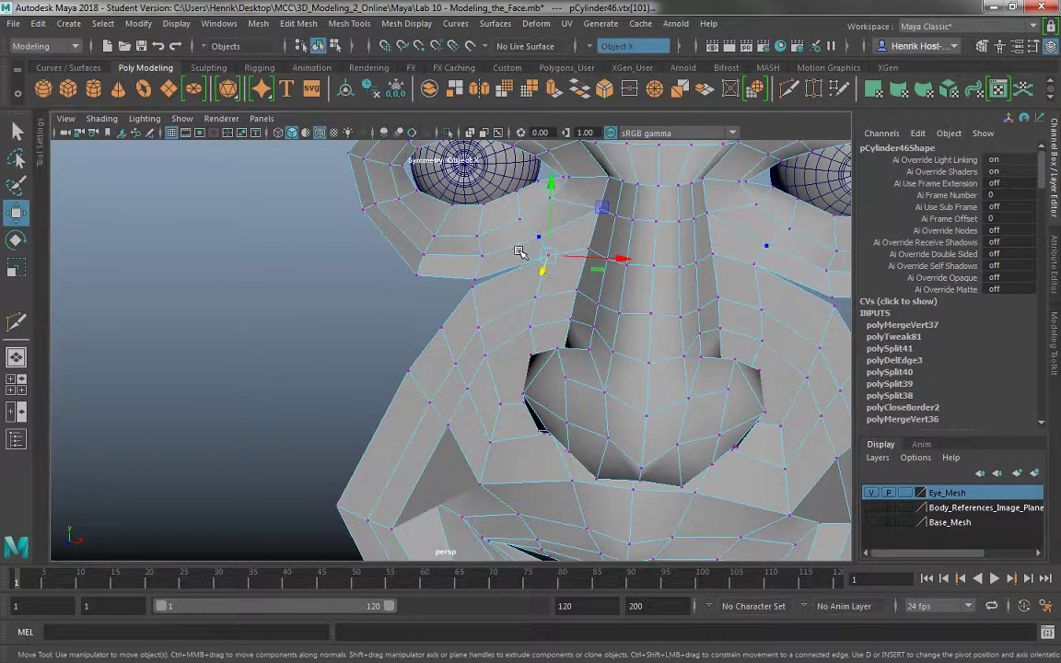
drag(479, 294, 541, 312)
key(g)
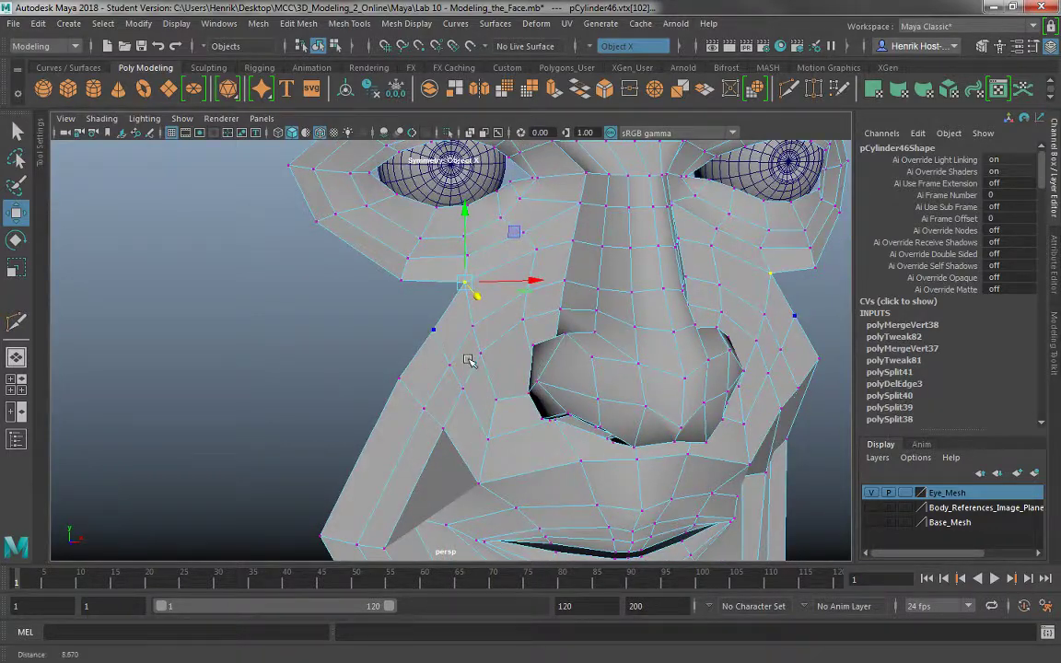
- Return to object mode, soften the edges of the whole face mesh, and deselect it
scroll(469, 360, down, 3)
alt+drag(521, 382, 571, 358)
scroll(544, 316, down, 2)
right_drag(571, 357, 637, 203)
shift+right_drag(571, 342, 706, 356)
click(682, 407)
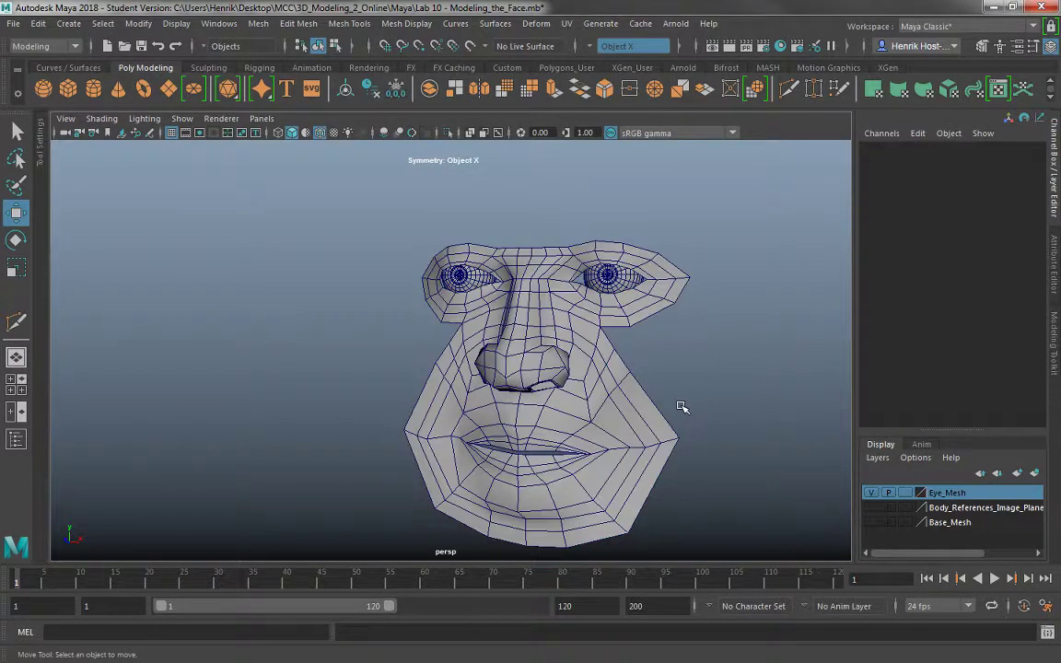
- Move the vertices beside the upper lip and the outer cheek vertices beside the nose backward in side view, mirrored on both sides
alt+drag(681, 407, 548, 398)
click(555, 378)
right_drag(555, 378, 521, 386)
click(532, 408)
click(534, 411)
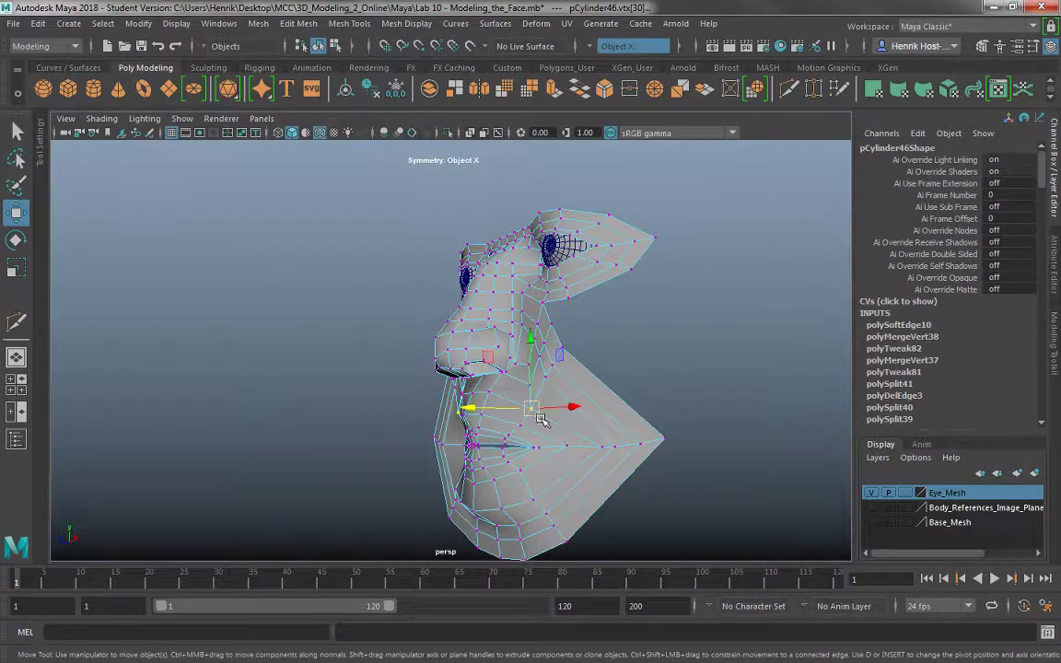
drag(468, 411, 480, 410)
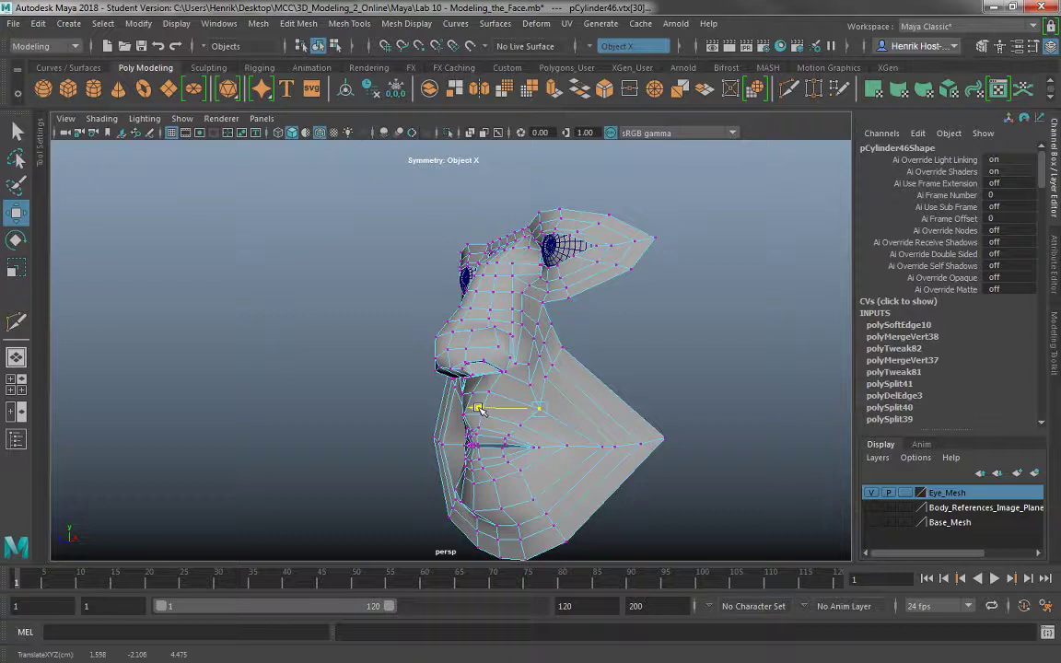
click(544, 374)
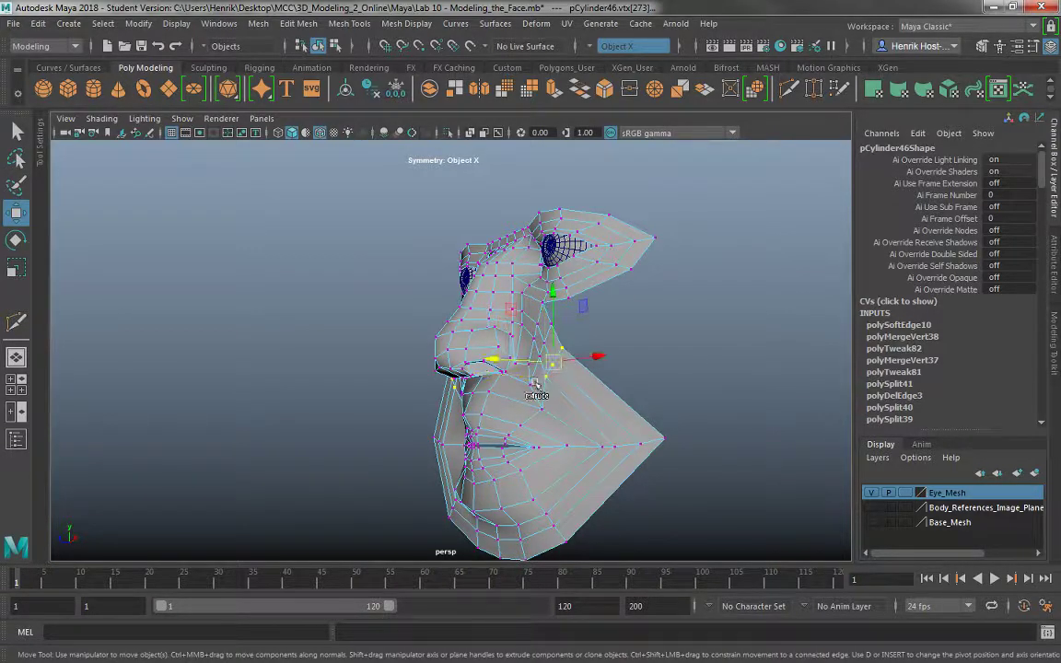
drag(503, 359, 527, 368)
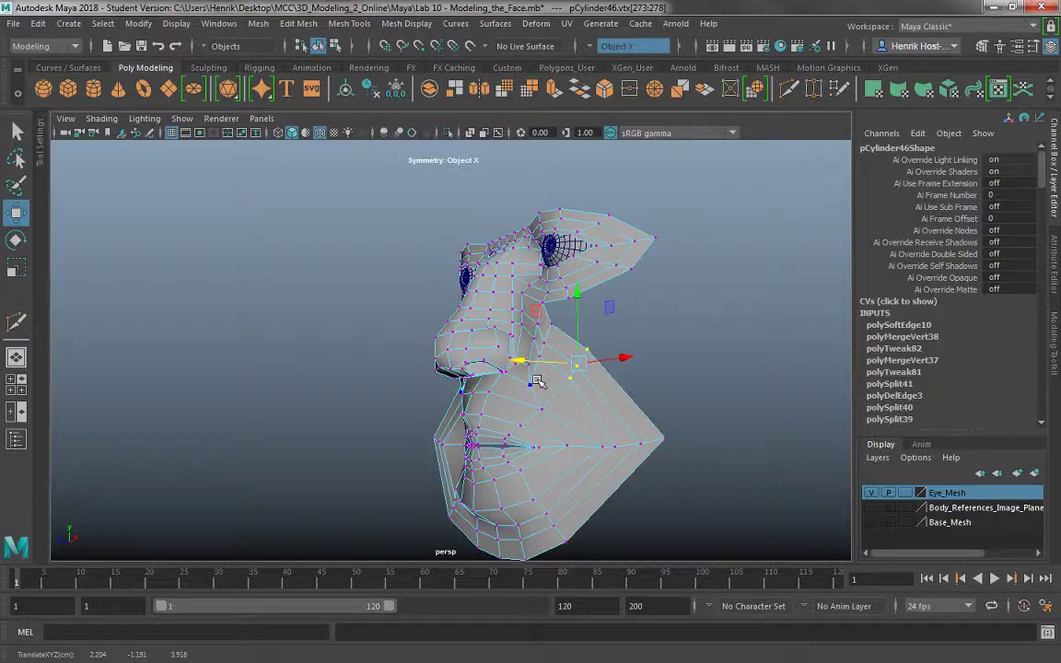
- Select the cheek vertices beside the nostril and move them slightly backward, mirrored on both sides
click(536, 379)
click(543, 358)
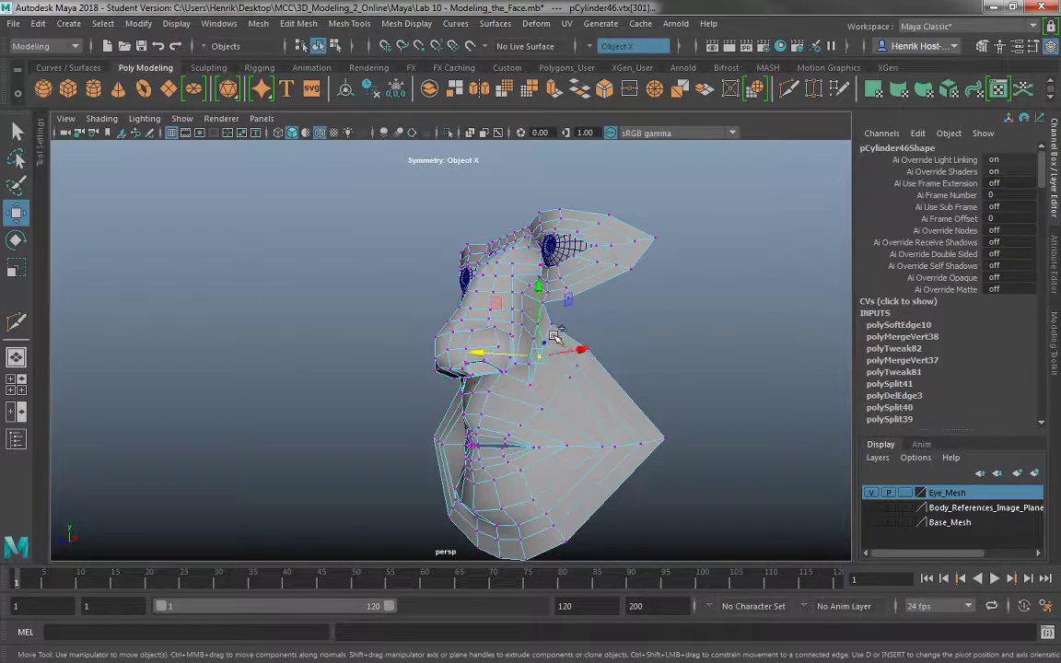
shift+click(553, 329)
middle_drag(494, 341, 505, 340)
- Move the outer cheek vertices level with the mouth corner backward, including the outermost pair at the mesh border
alt+drag(582, 387, 563, 422)
alt+middle_drag(648, 488, 630, 391)
alt+right_drag(629, 390, 592, 417)
click(597, 411)
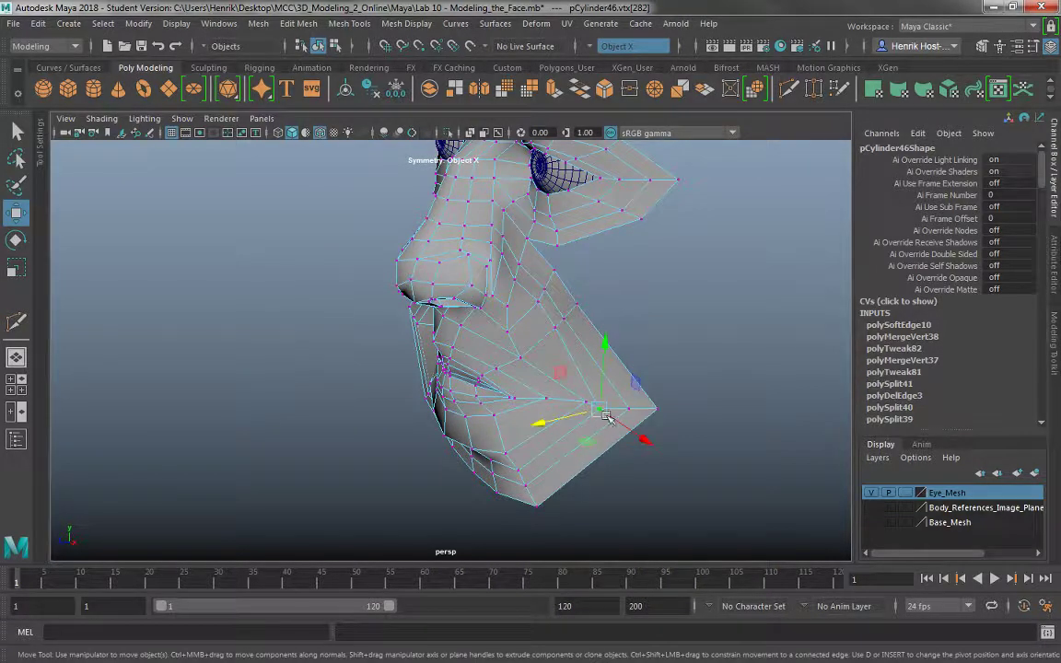
middle_drag(540, 423, 550, 424)
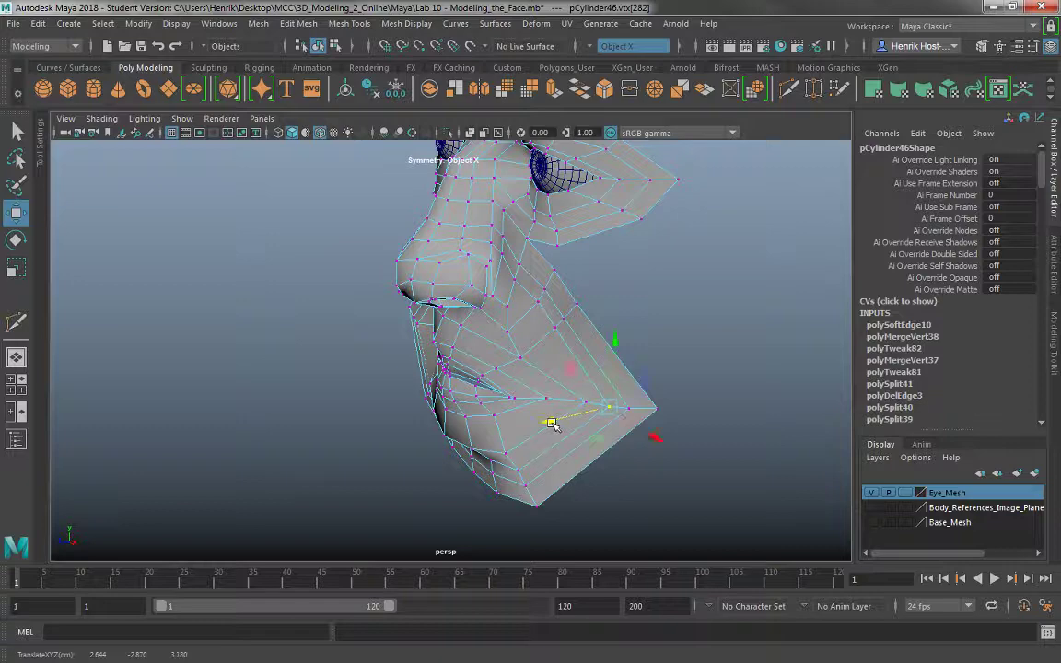
drag(624, 401, 665, 422)
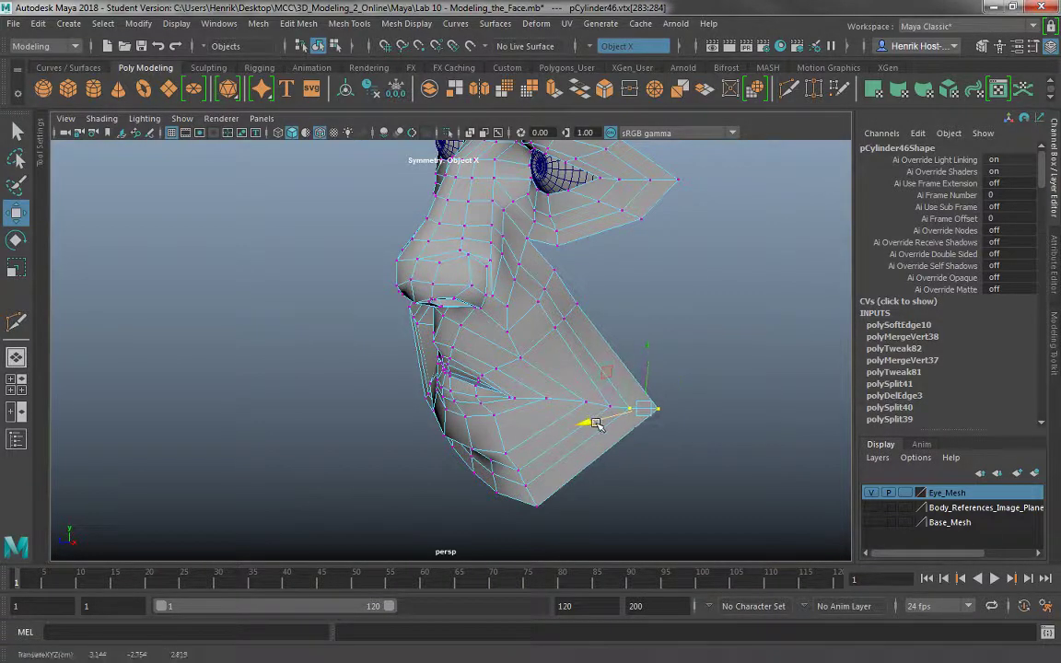
alt+drag(590, 420, 595, 391)
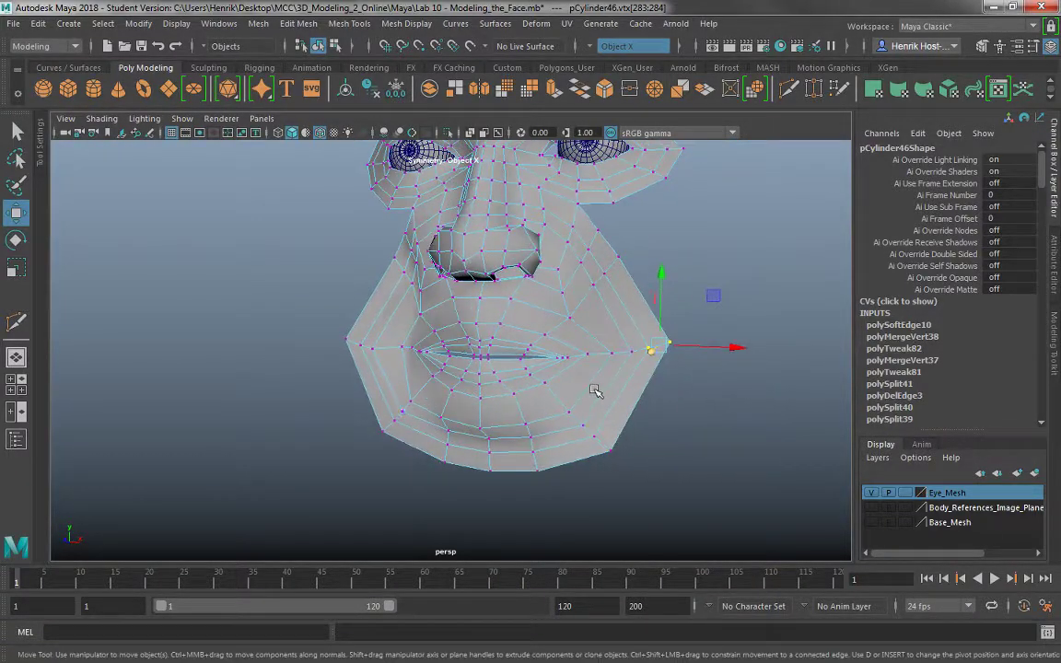
- Insert edge loops with the Multi-Cut tool across one cheek, above and below the mouth corner
click(706, 88)
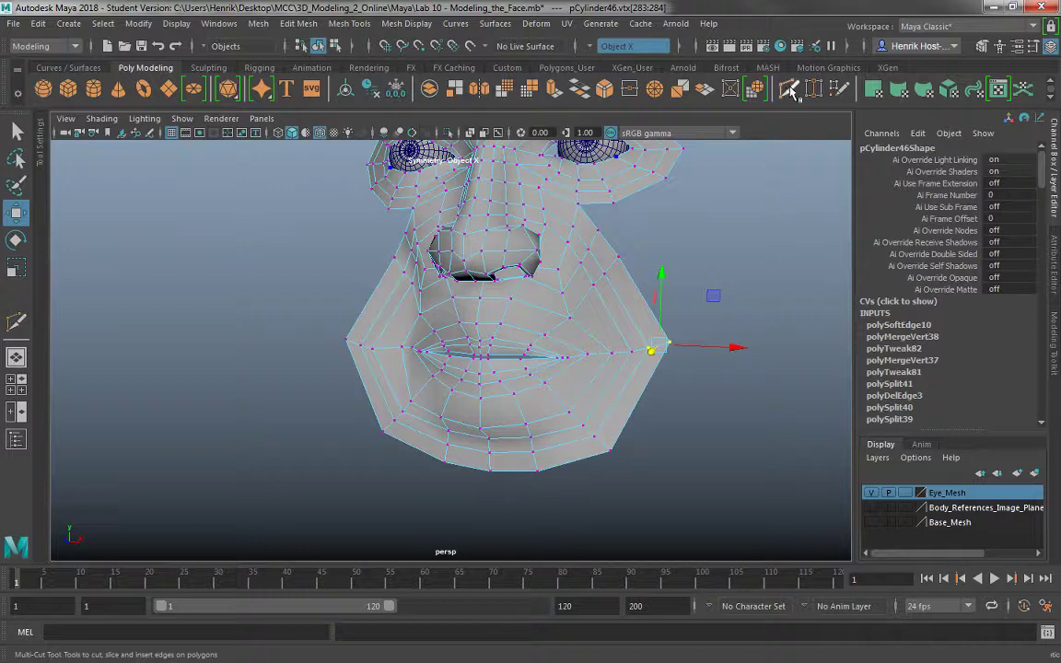
ctrl+click(640, 297)
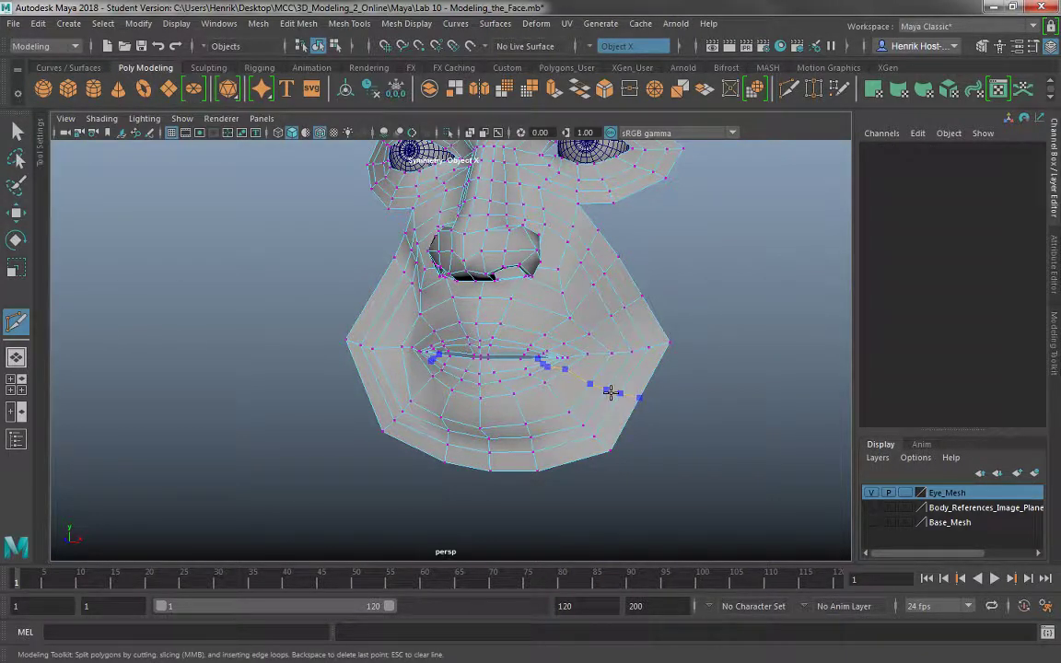
ctrl+click(587, 381)
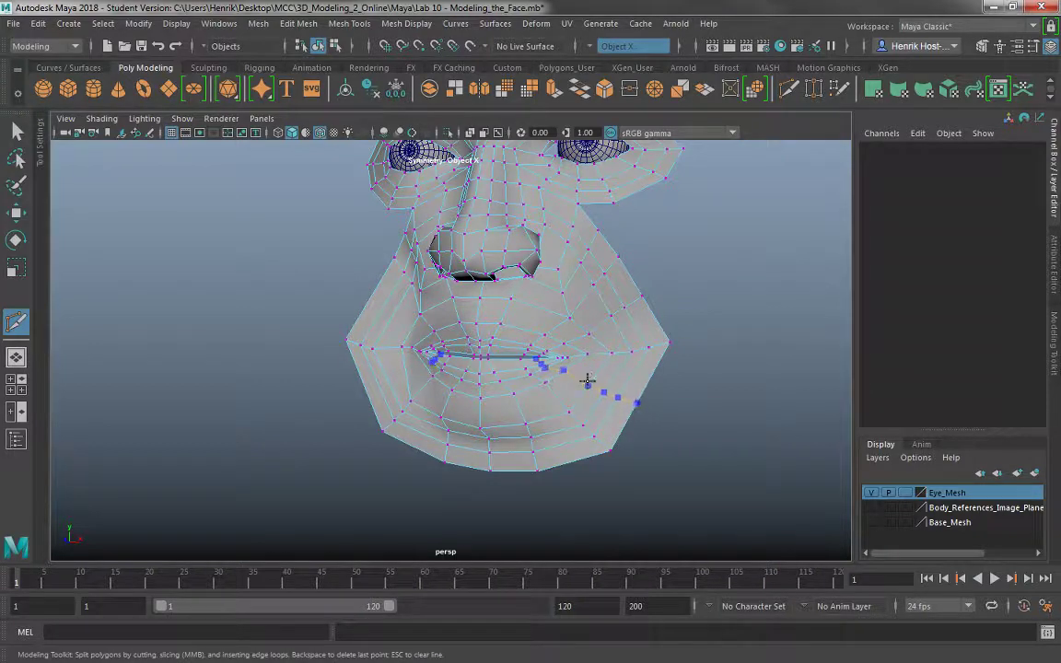
ctrl+click(588, 382)
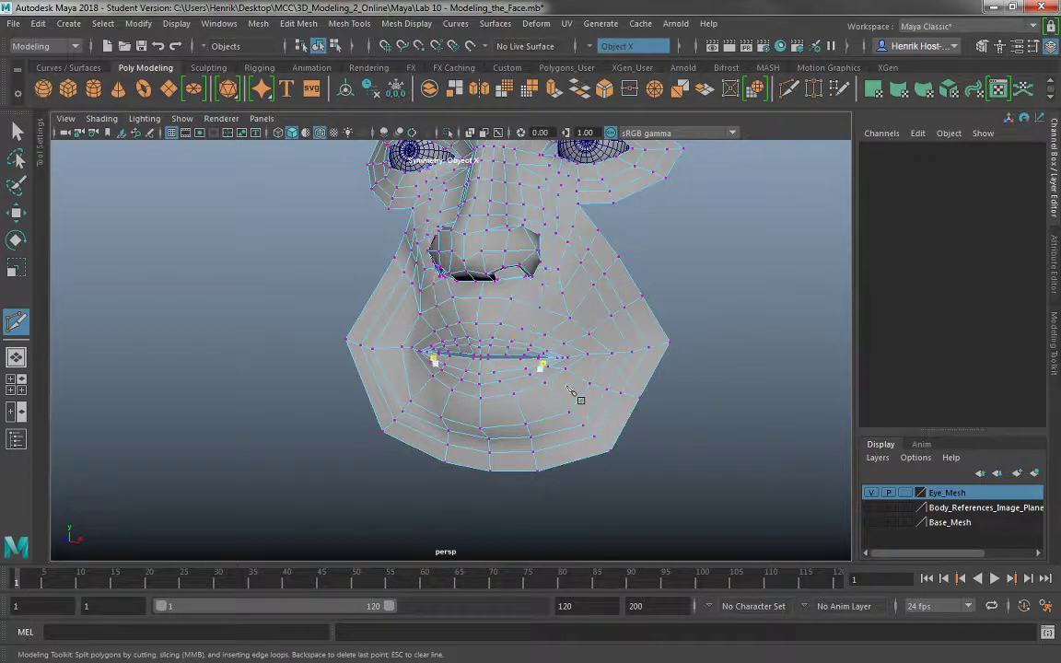
alt+drag(532, 316, 552, 348)
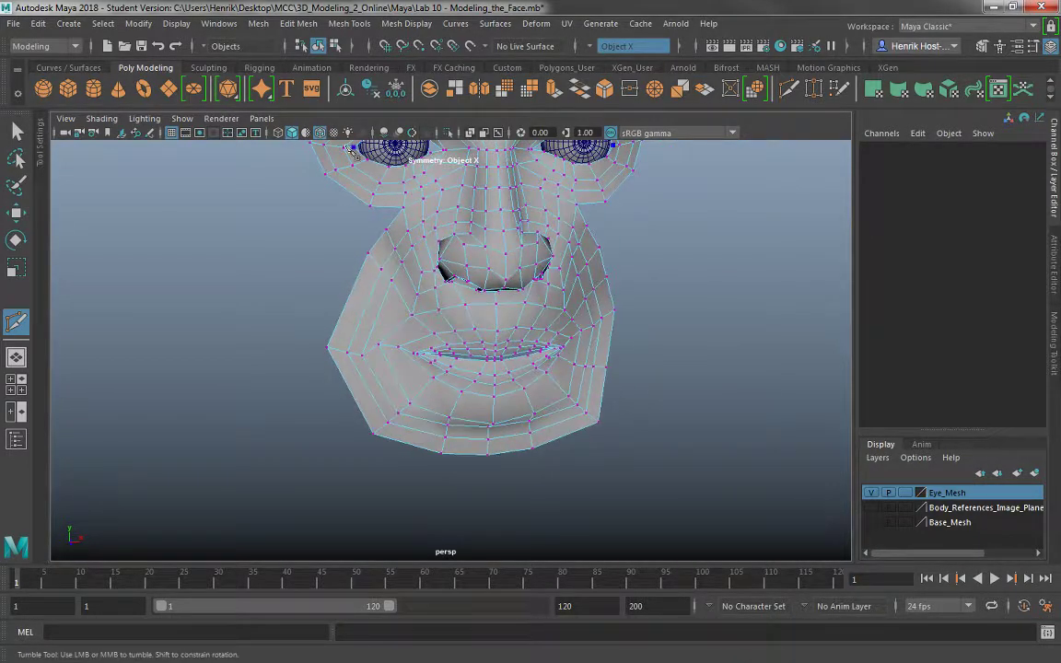
- In front view with symmetry turned off, delete the faces of the face half that lacks the new cheek loops
key(q)
key(f)
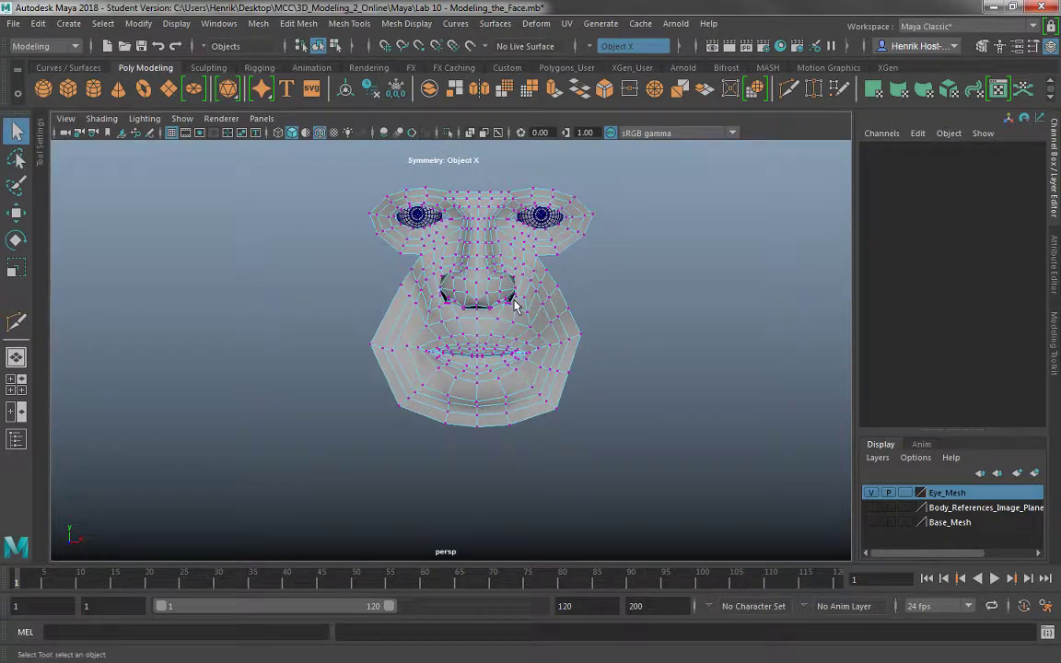
key(space)
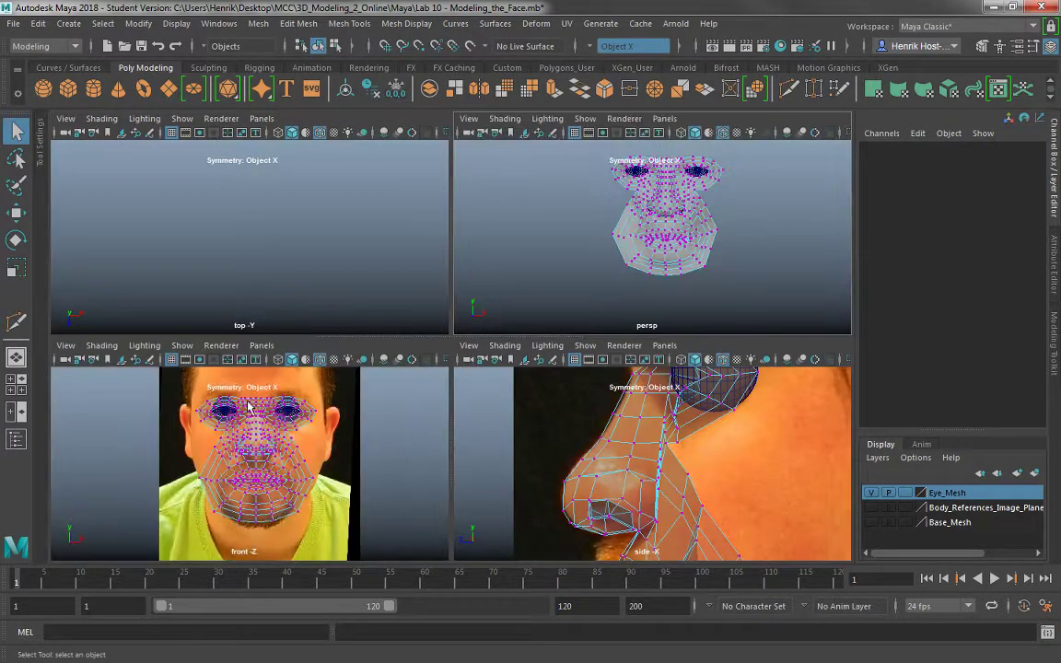
key(space)
key(space)
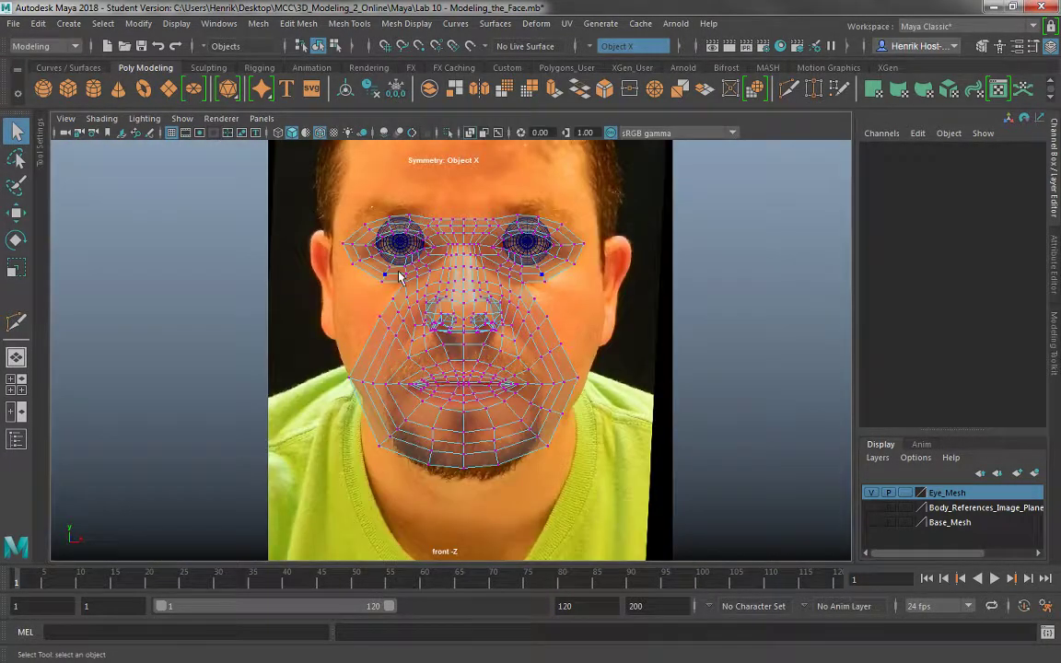
right_drag(458, 250, 525, 204)
drag(316, 189, 350, 212)
click(448, 236)
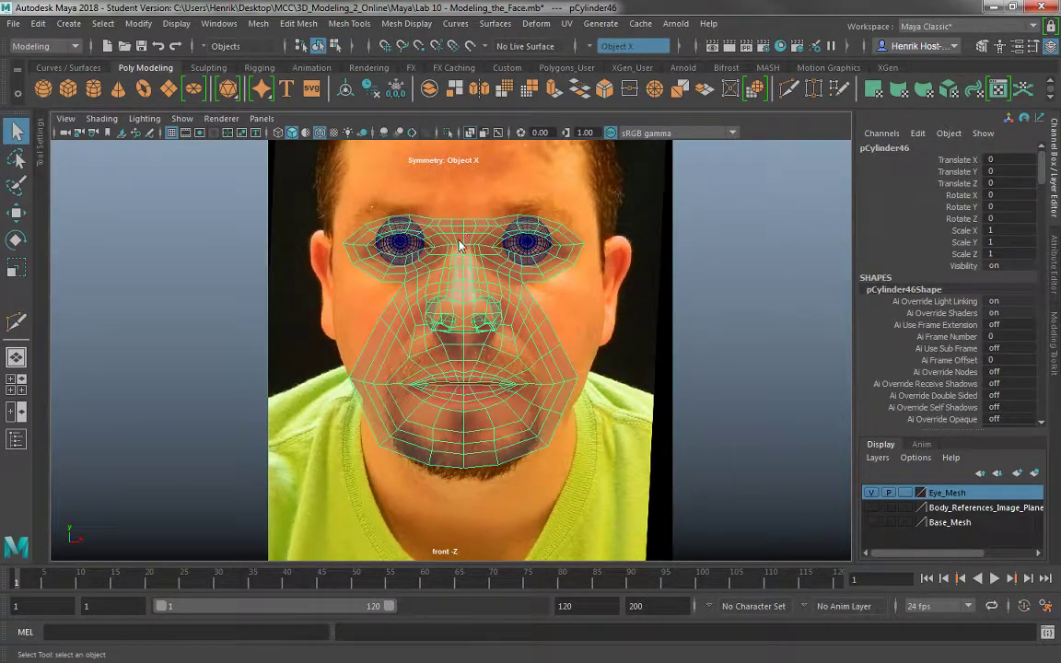
ctrl+shift+right_drag(459, 239, 458, 140)
right_drag(496, 224, 495, 264)
drag(315, 170, 461, 564)
key(Delete)
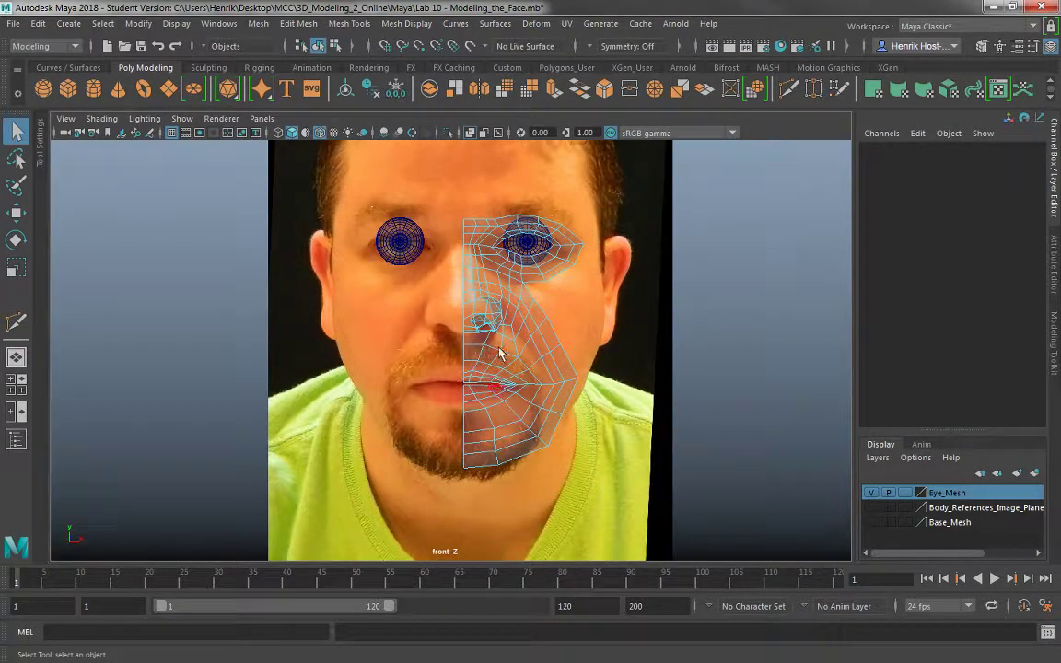
- Duplicate the remaining half face, set the copy's Scale X to -1, and combine both halves into one mesh
right_drag(497, 226, 566, 200)
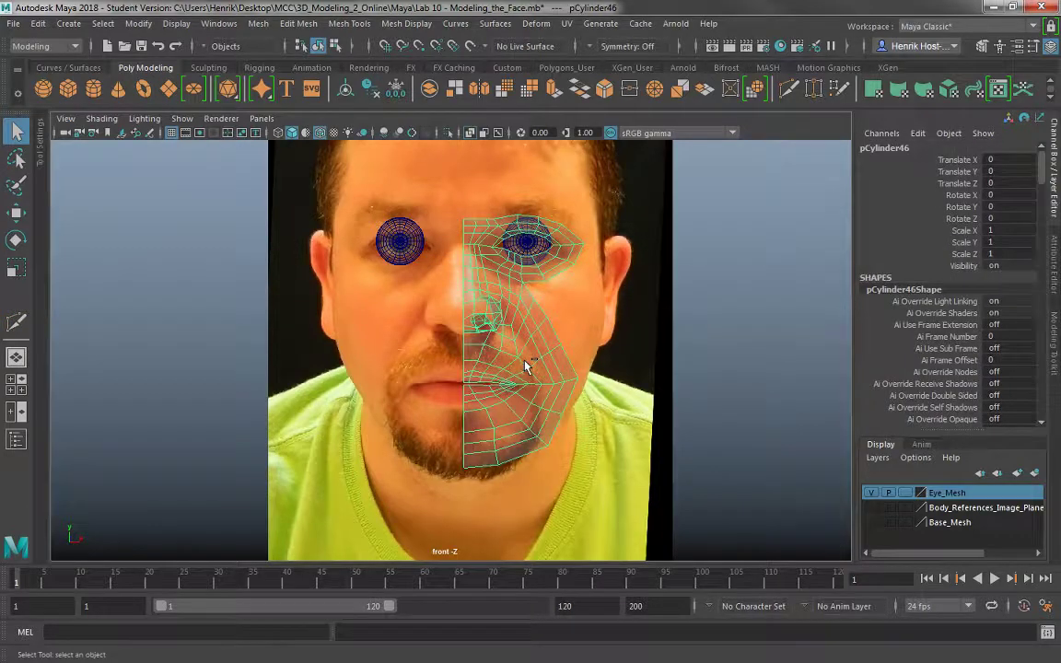
key(ctrl+d)
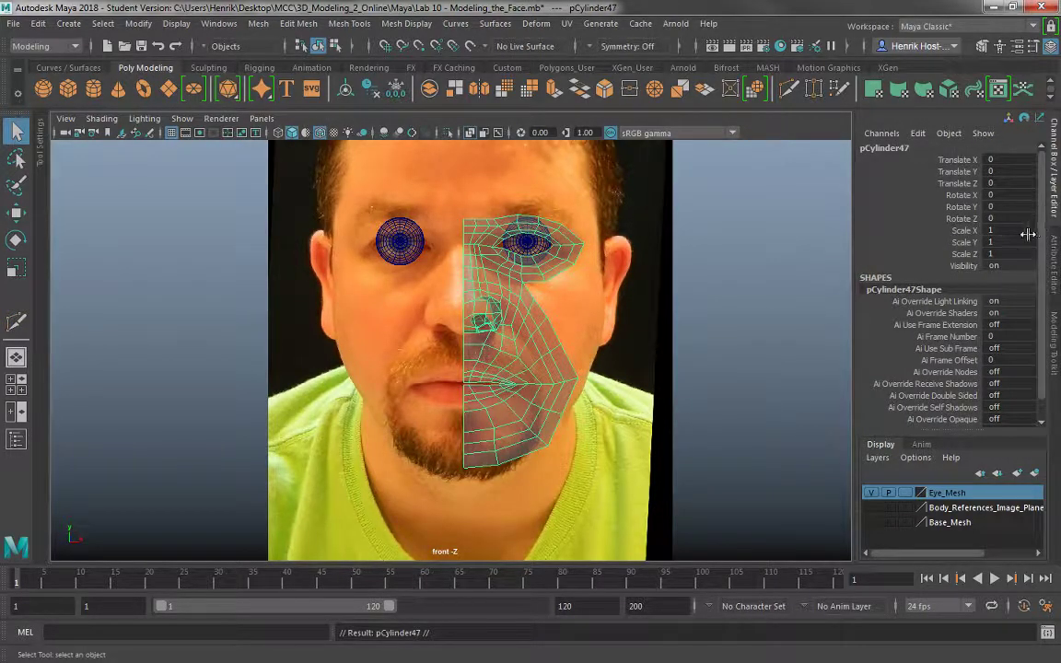
text(-1)
key(Return)
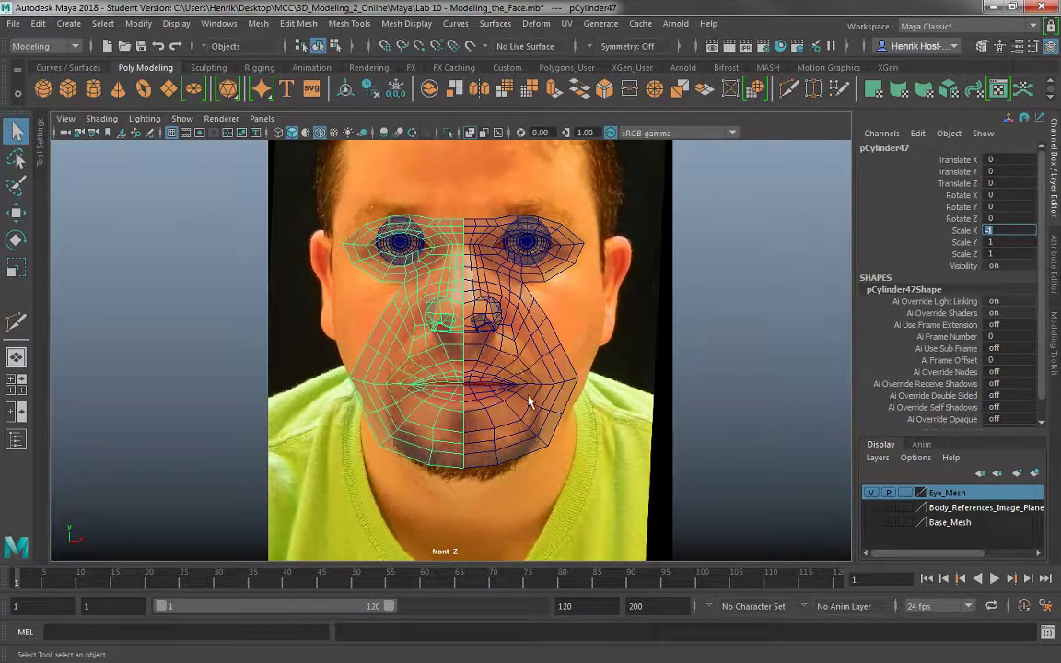
drag(527, 402, 391, 150)
click(395, 88)
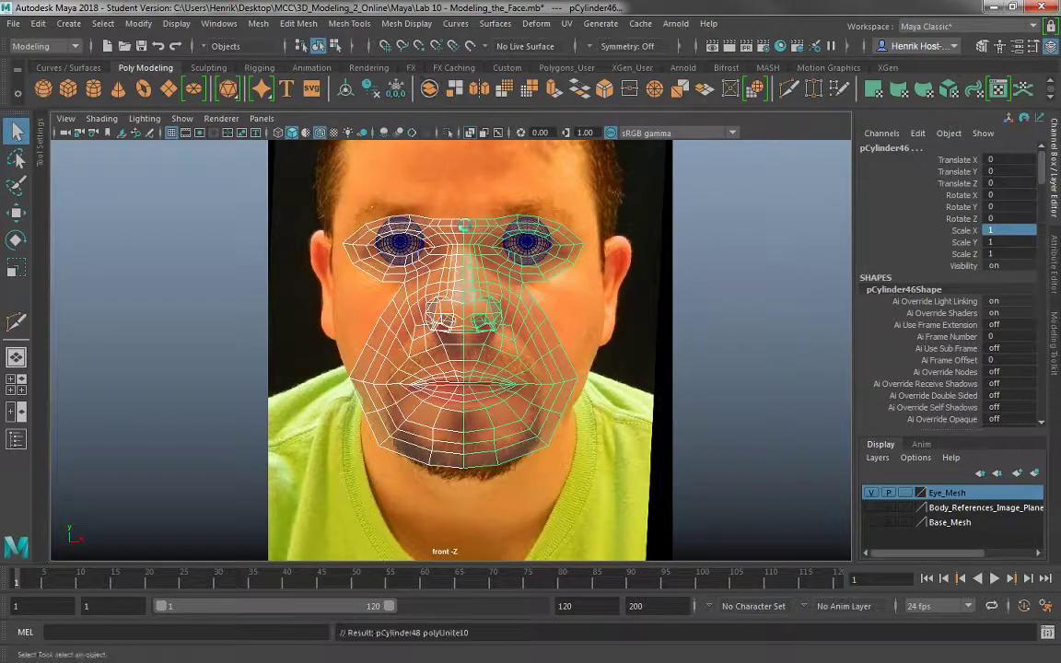
- Merge the vertices along the face's centre line with a distance threshold of 0.01 and return to object mode
right_drag(483, 231, 415, 225)
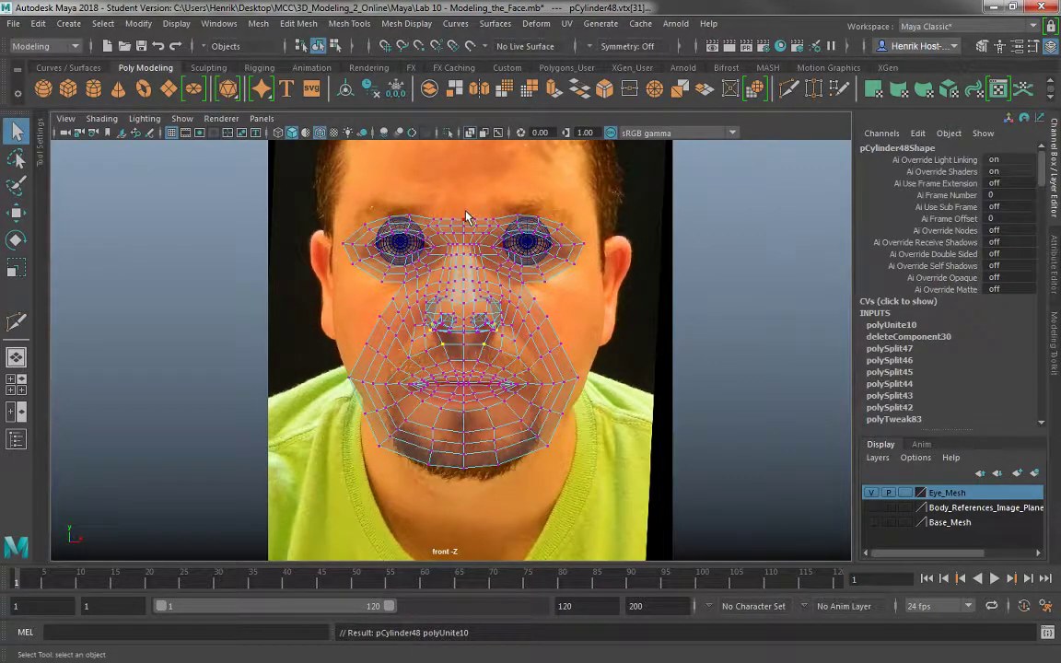
drag(458, 425, 466, 556)
shift+right_drag(461, 302, 525, 205)
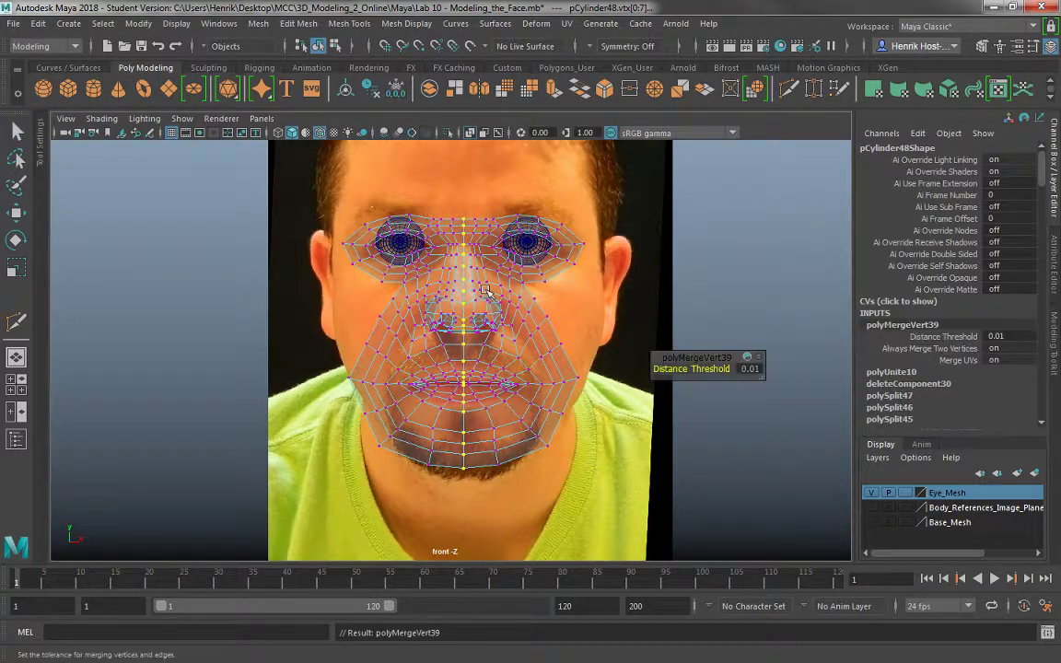
right_drag(442, 285, 502, 203)
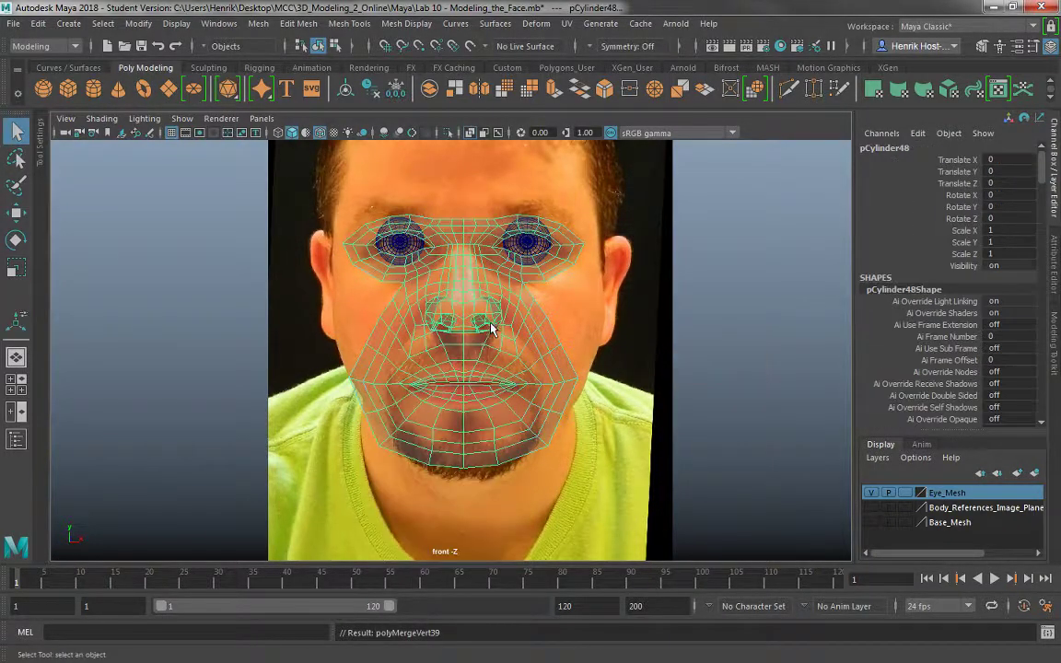
- Insert an edge loop around the mouth between the lips and the chin with the Multi-Cut tool
key(space)
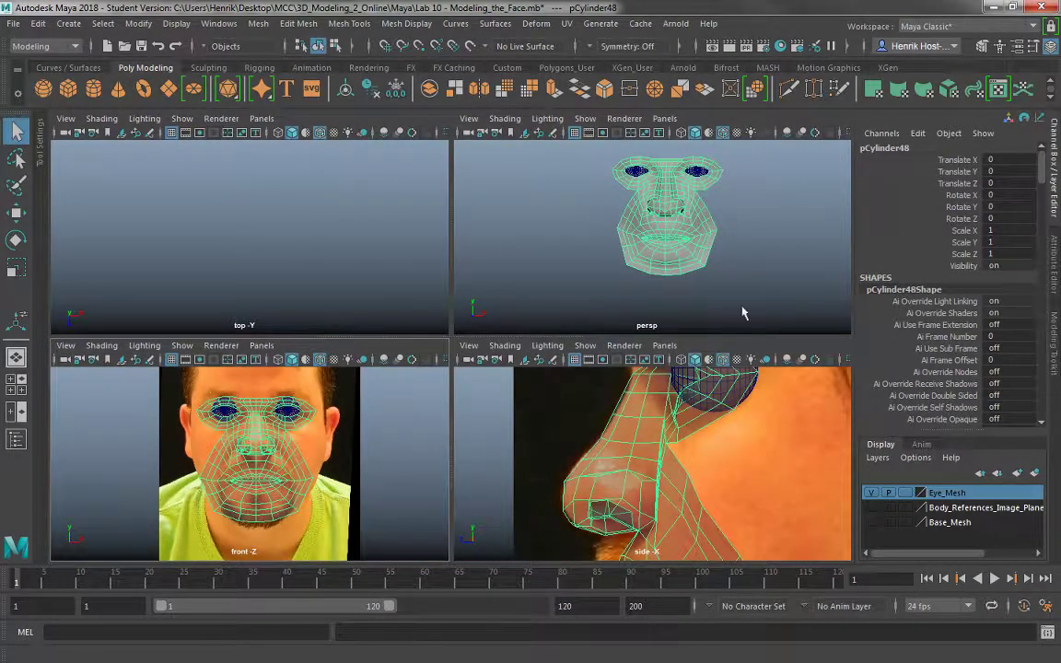
alt+drag(742, 313, 680, 247)
click(788, 89)
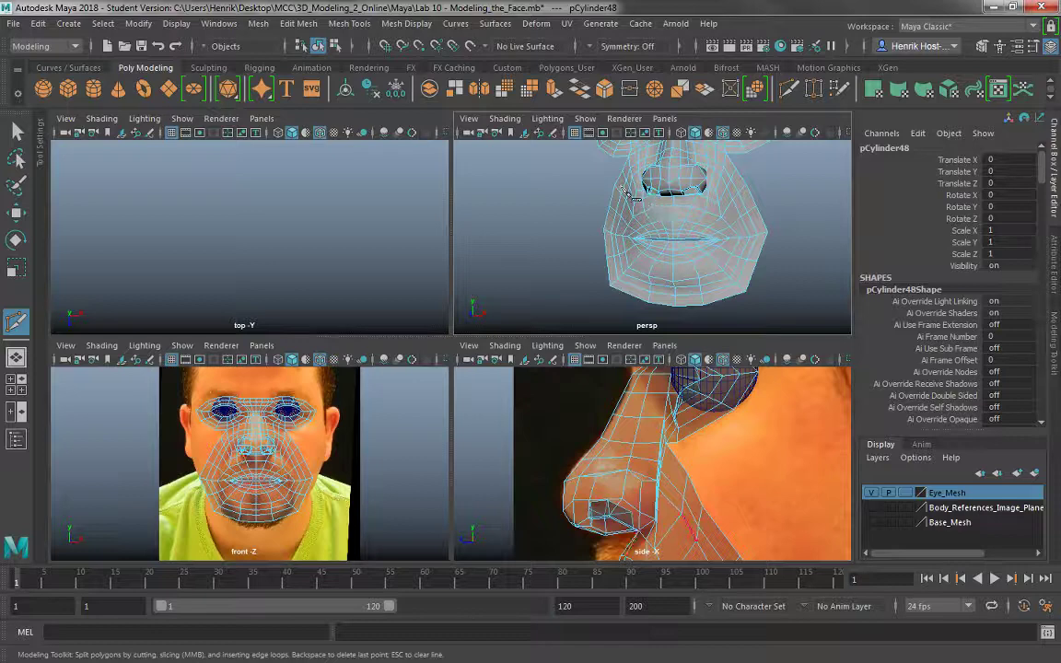
scroll(624, 230, up, 8)
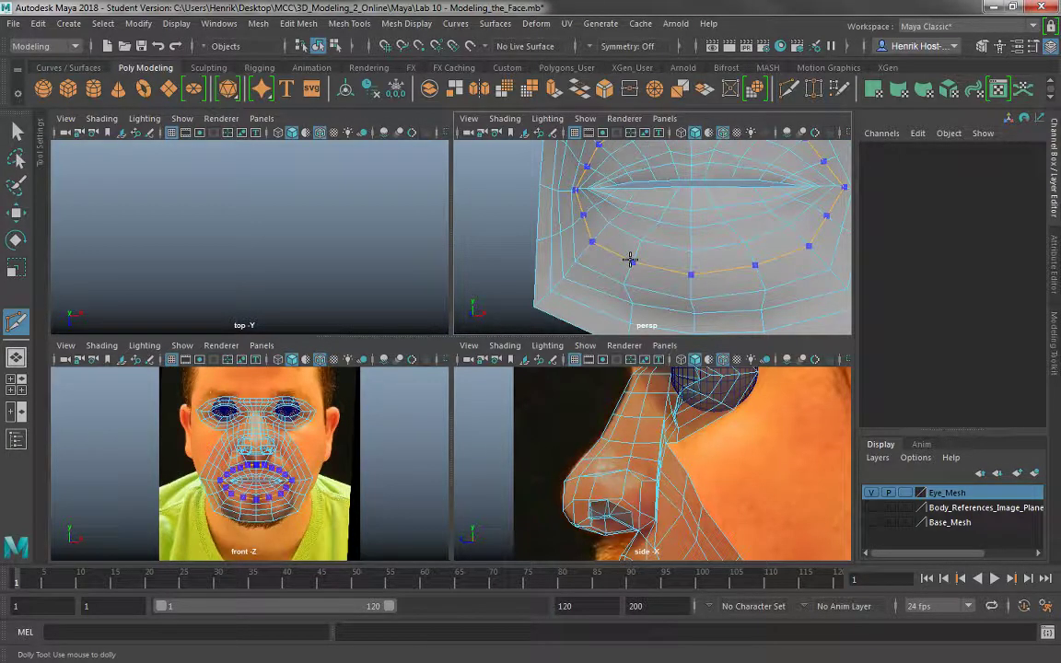
ctrl+click(630, 259)
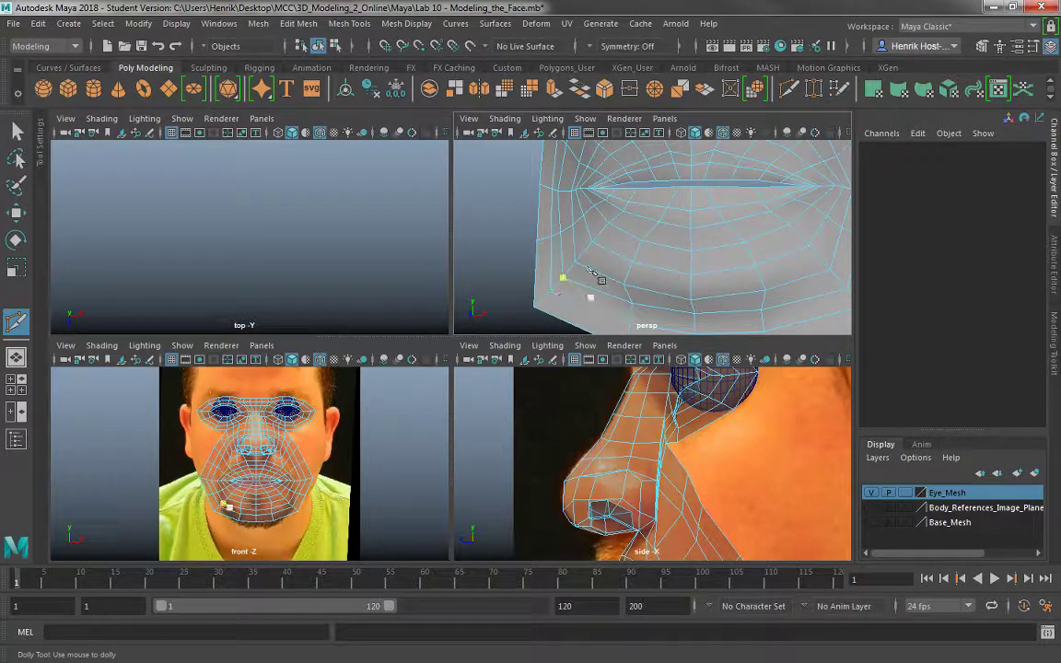
click(18, 134)
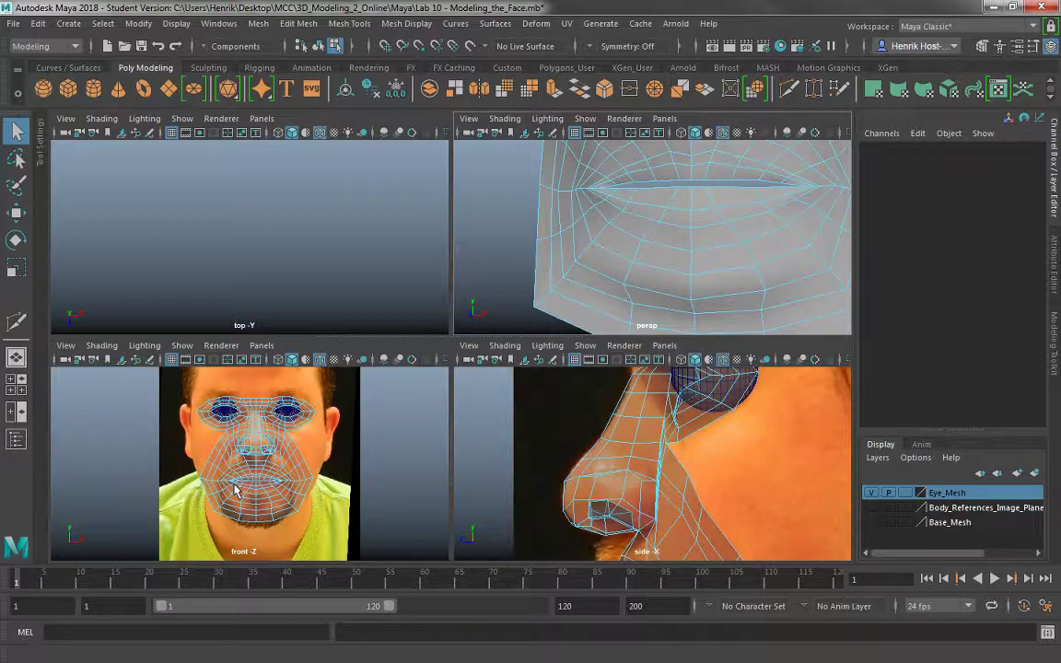
- With Object X symmetry on, move the lowest centre chin vertex and its neighbours down to the chin outline in the front reference
key(space)
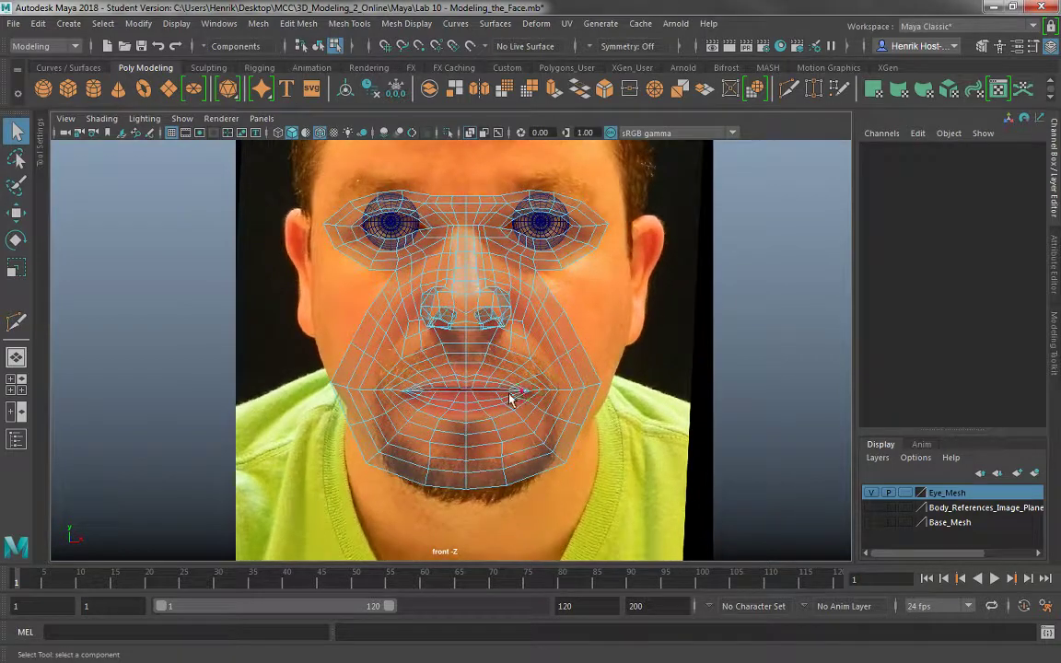
alt+drag(509, 394, 478, 389)
alt+right_drag(478, 388, 481, 443)
alt+middle_drag(482, 443, 480, 390)
right_drag(481, 417, 411, 231)
key(q)
drag(448, 355, 448, 224)
click(468, 418)
click(484, 433)
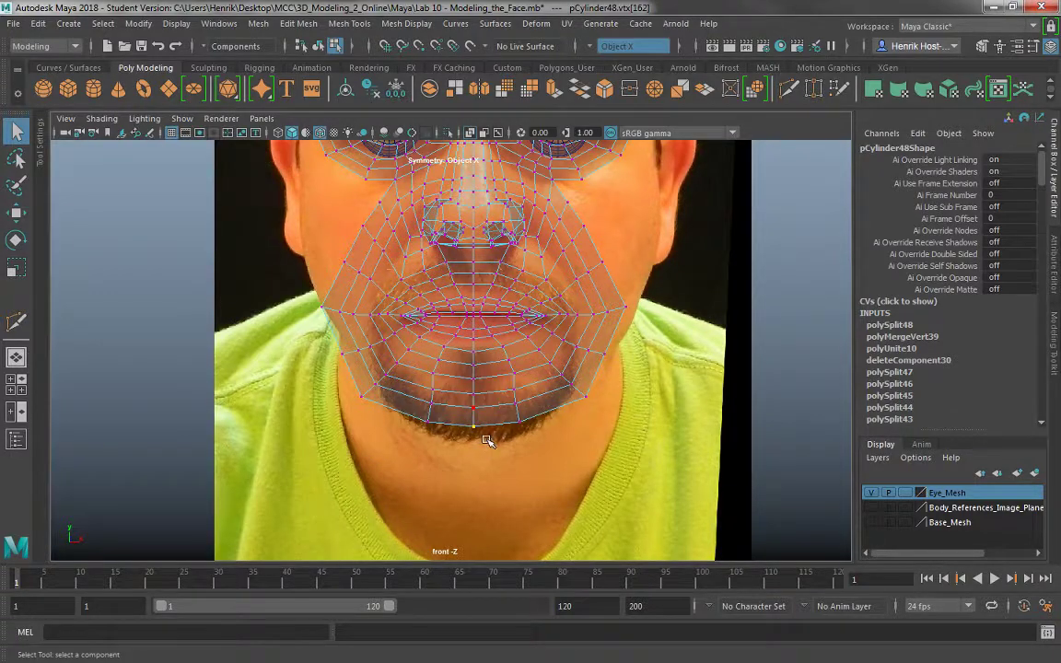
key(w)
drag(474, 355, 475, 369)
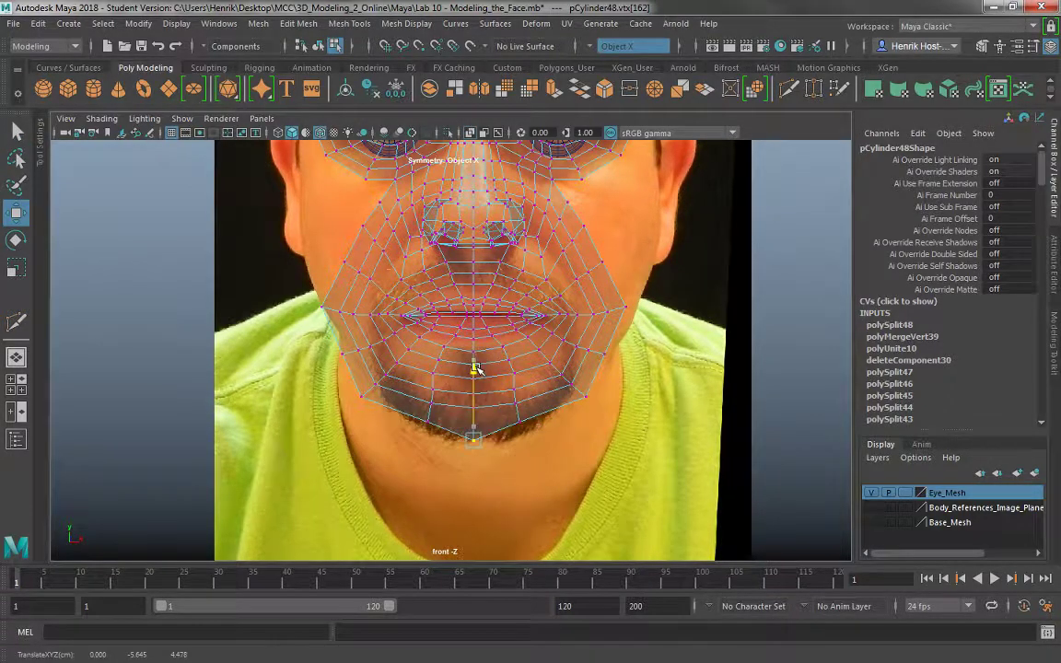
drag(568, 439, 511, 426)
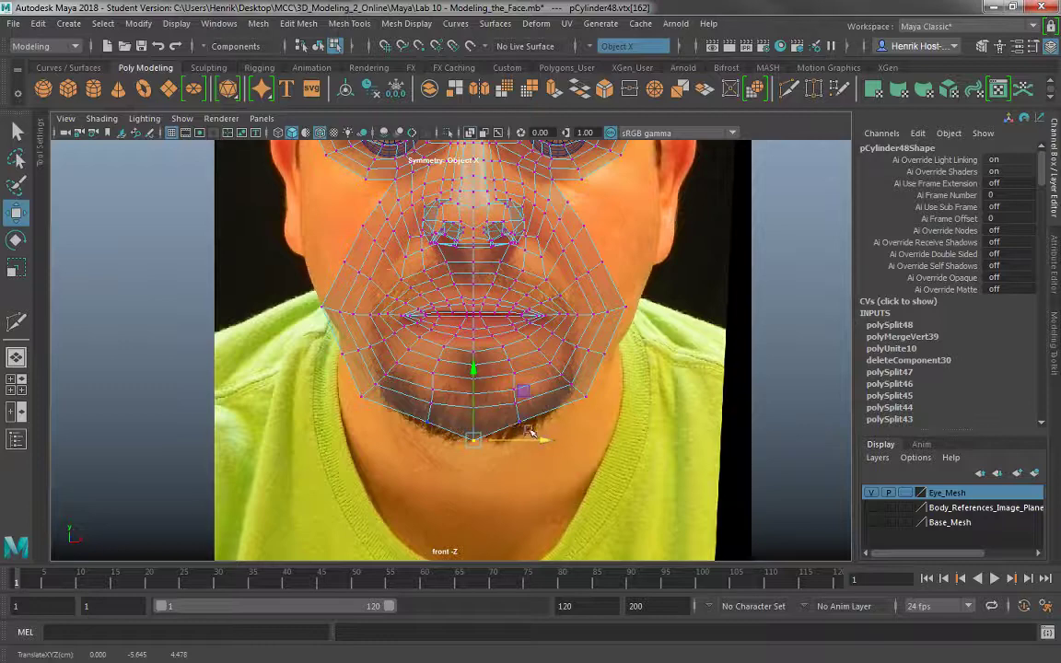
click(525, 430)
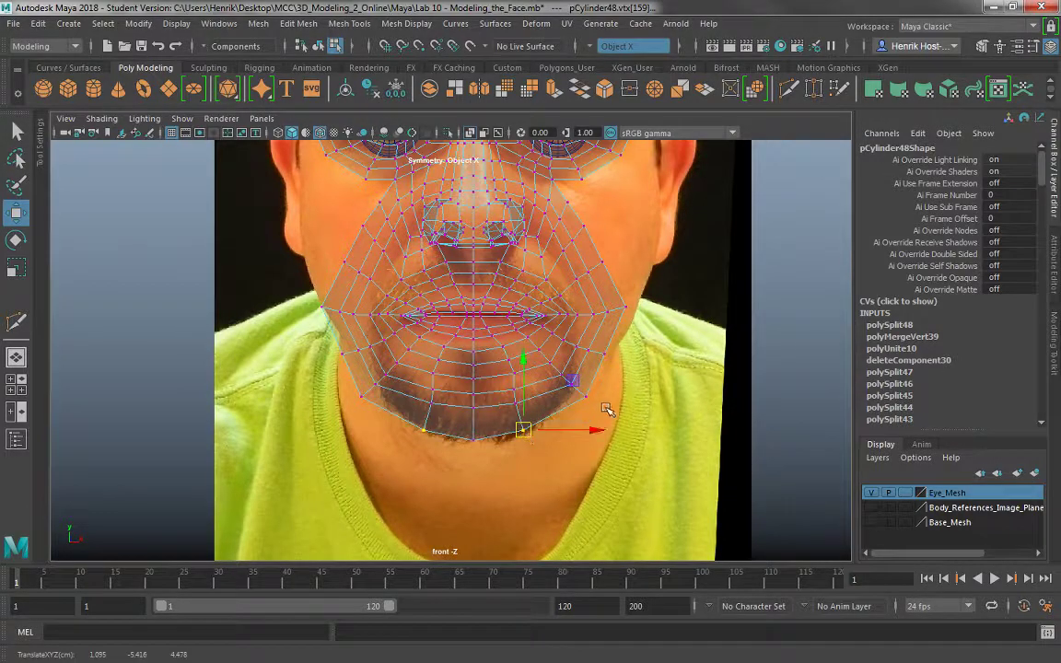
- Move the outer jaw and lower cheek vertices to the jawline in the front reference, with soft selection off and symmetry on
click(572, 379)
key(b)
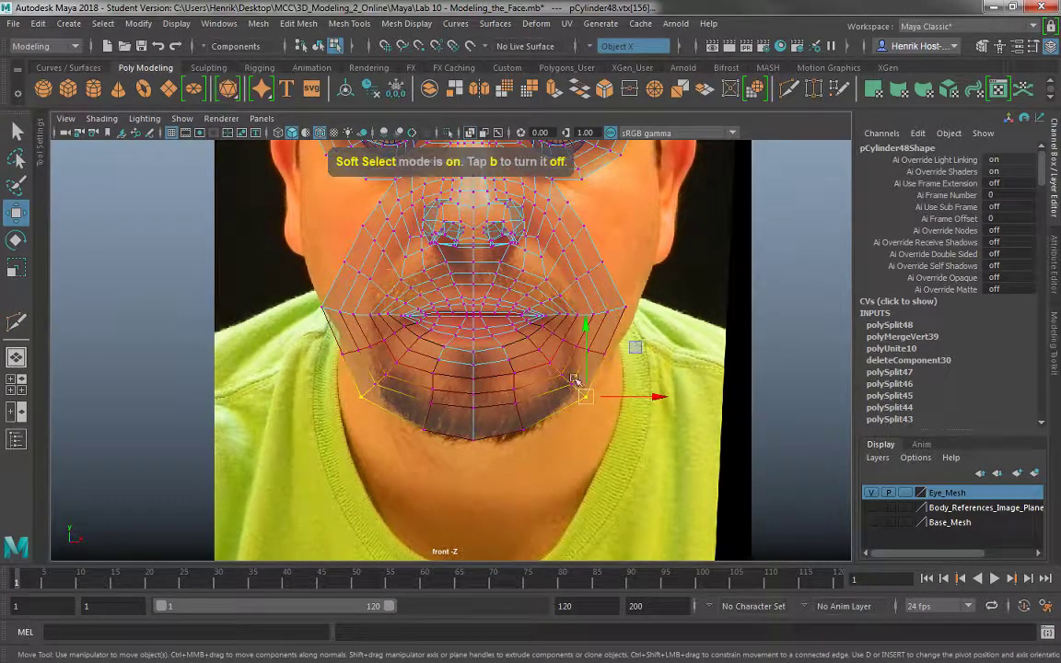
mouse_move(573, 380)
mouse_down()
mouse_move(568, 391)
mouse_move(536, 383)
mouse_move(580, 398)
mouse_up()
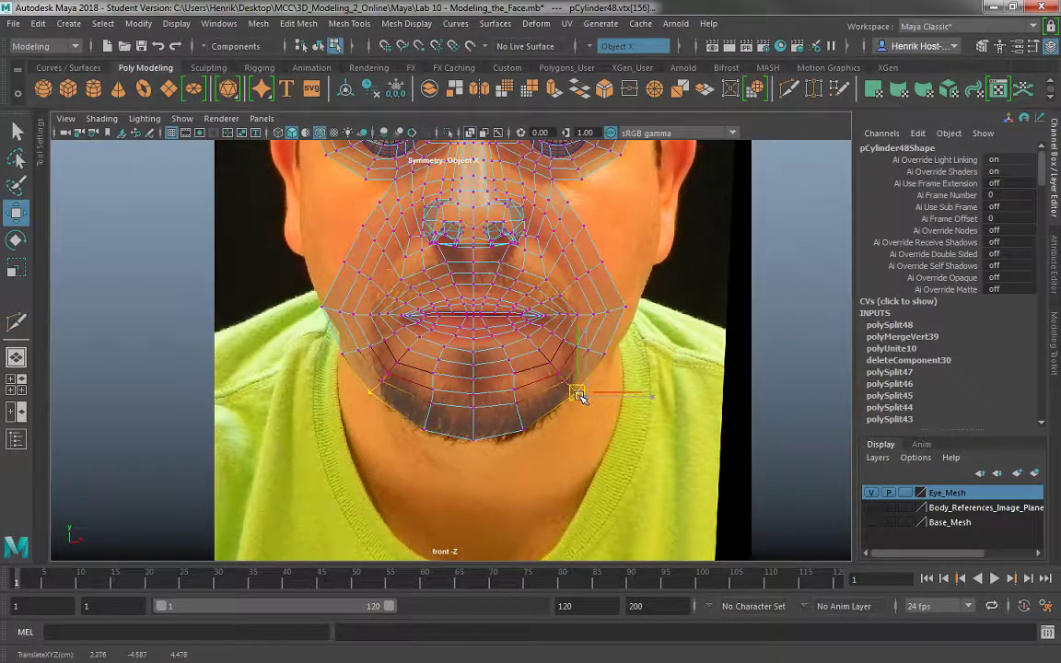
click(602, 355)
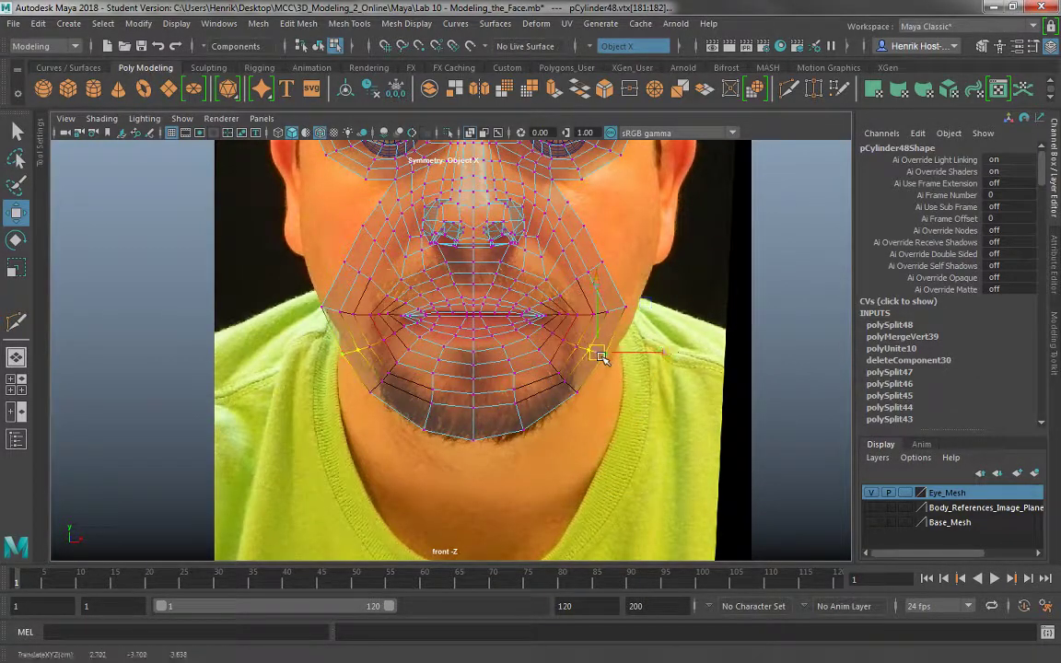
click(621, 308)
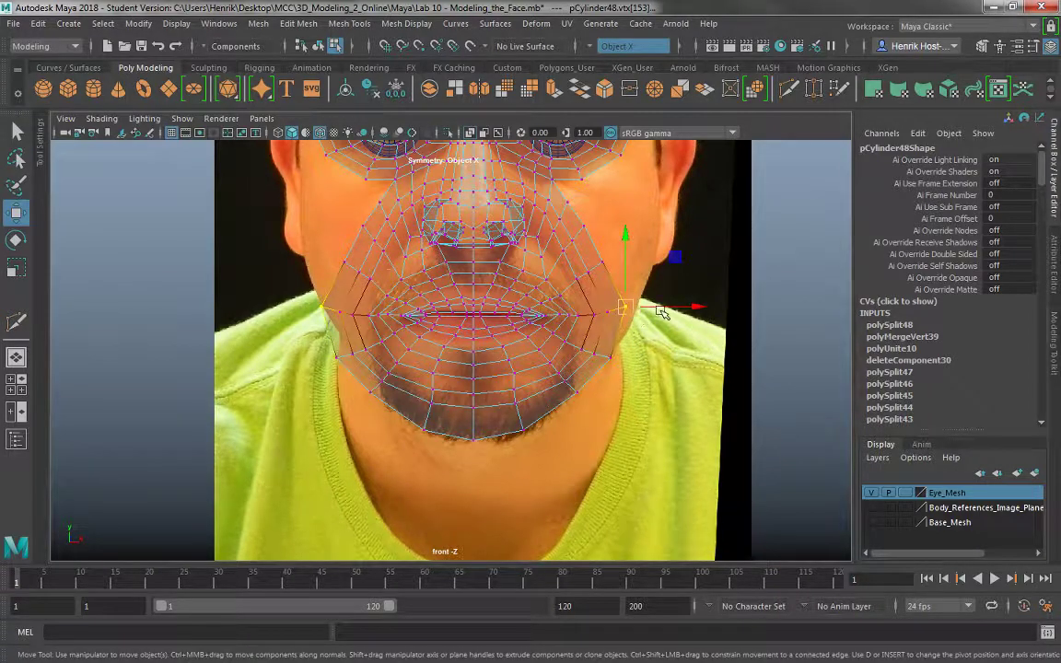
drag(624, 307, 638, 320)
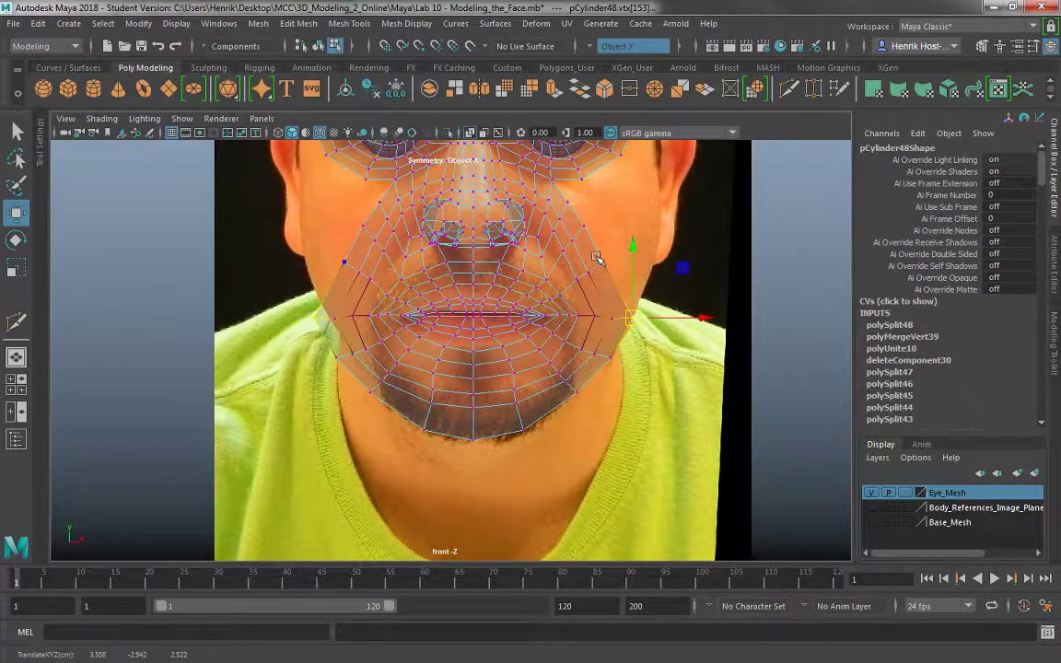
- Return to object mode and examine the whole face mesh from the front, at an angle and in profile
alt+middle_drag(605, 247, 573, 359)
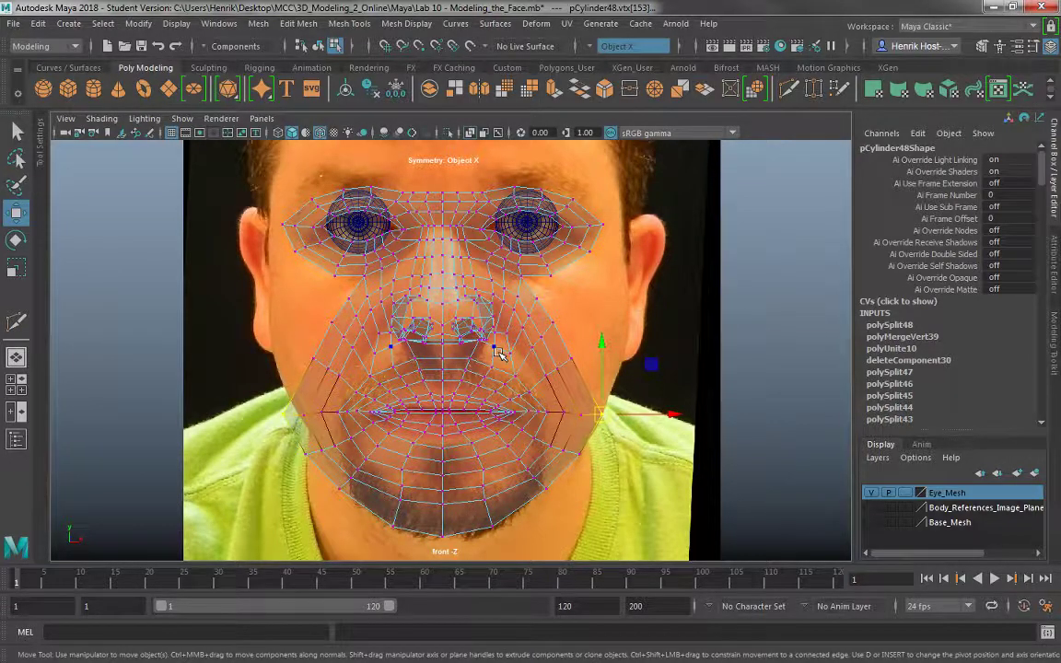
scroll(494, 353, down, 2)
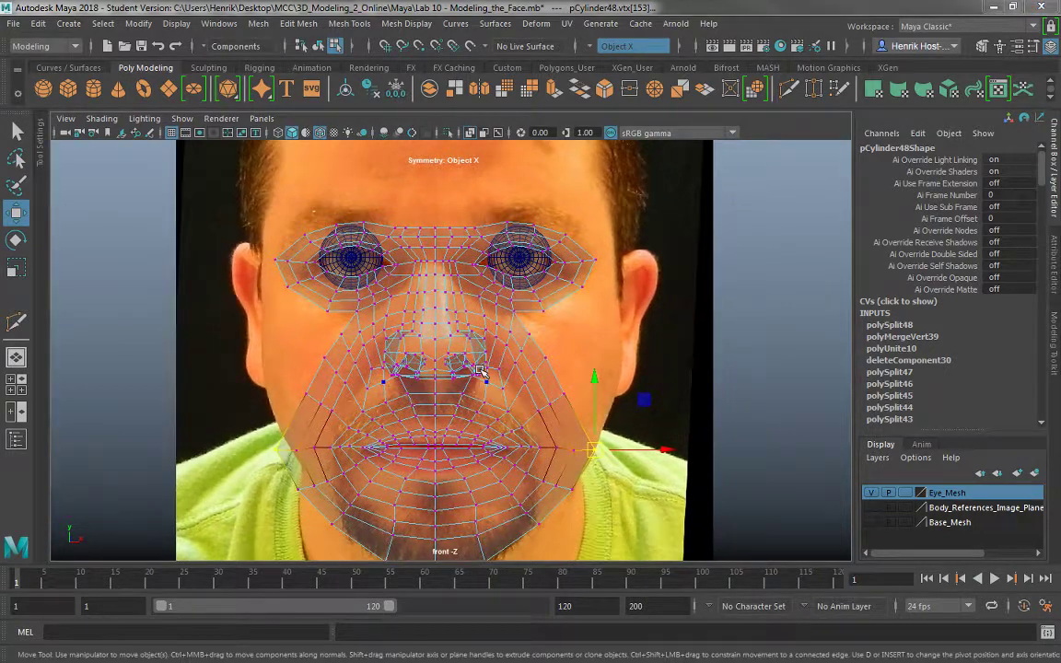
key(space)
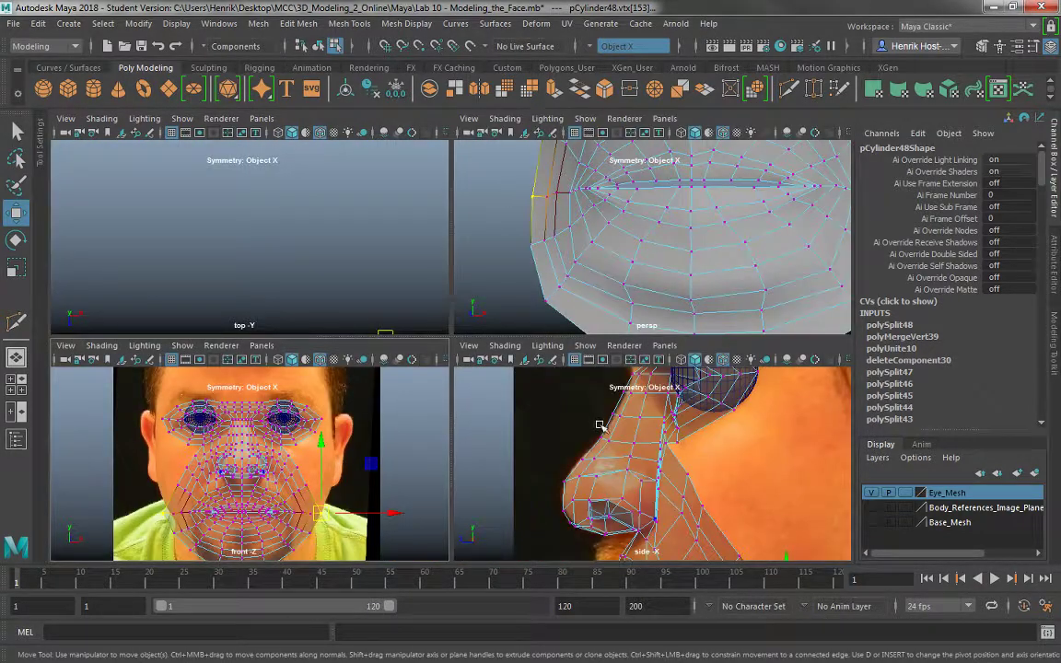
key(space)
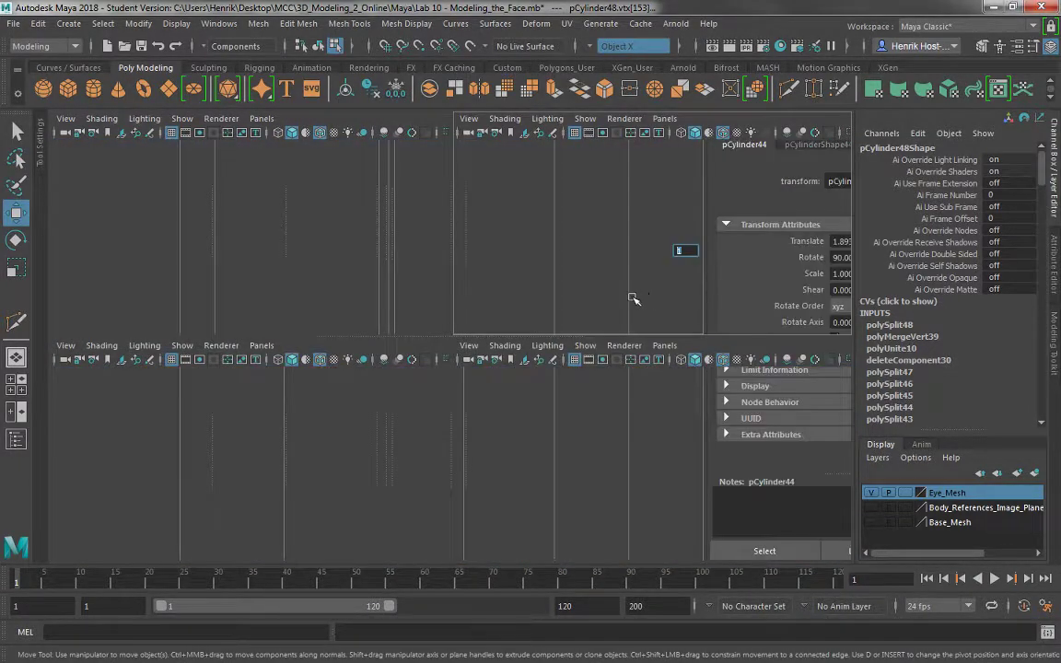
scroll(617, 308, down, 4)
right_drag(533, 225, 608, 204)
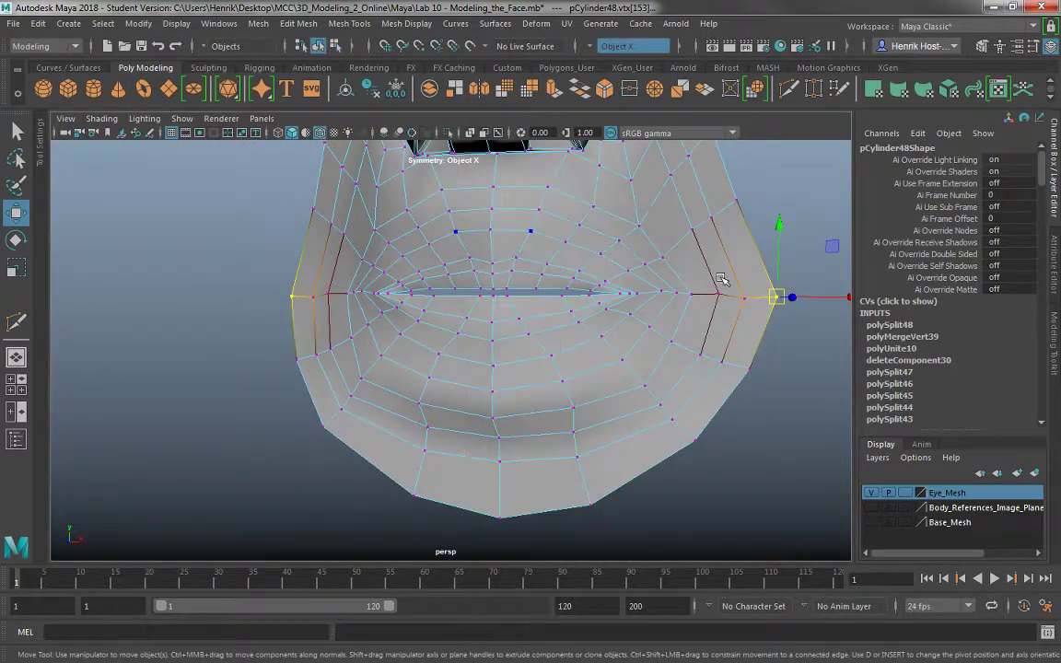
click(752, 233)
scroll(639, 305, down, 3)
alt+drag(639, 306, 559, 386)
scroll(559, 382, down, 4)
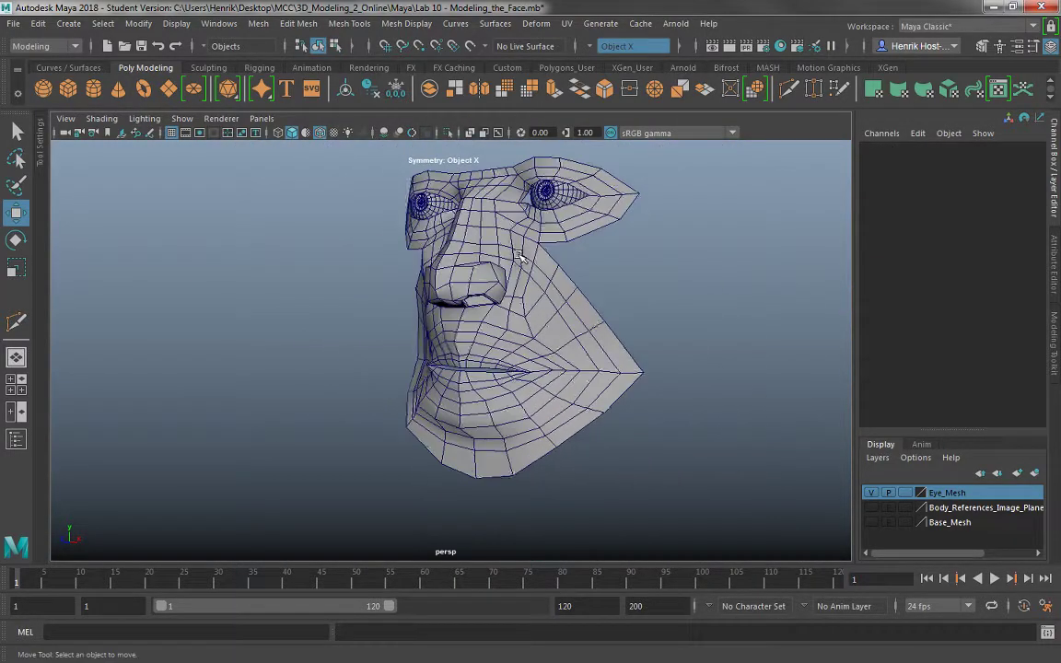
alt+middle_drag(521, 256, 527, 279)
mouse_move(414, 267)
alt+mouse_down()
mouse_move(348, 261)
mouse_move(403, 275)
alt+mouse_up()
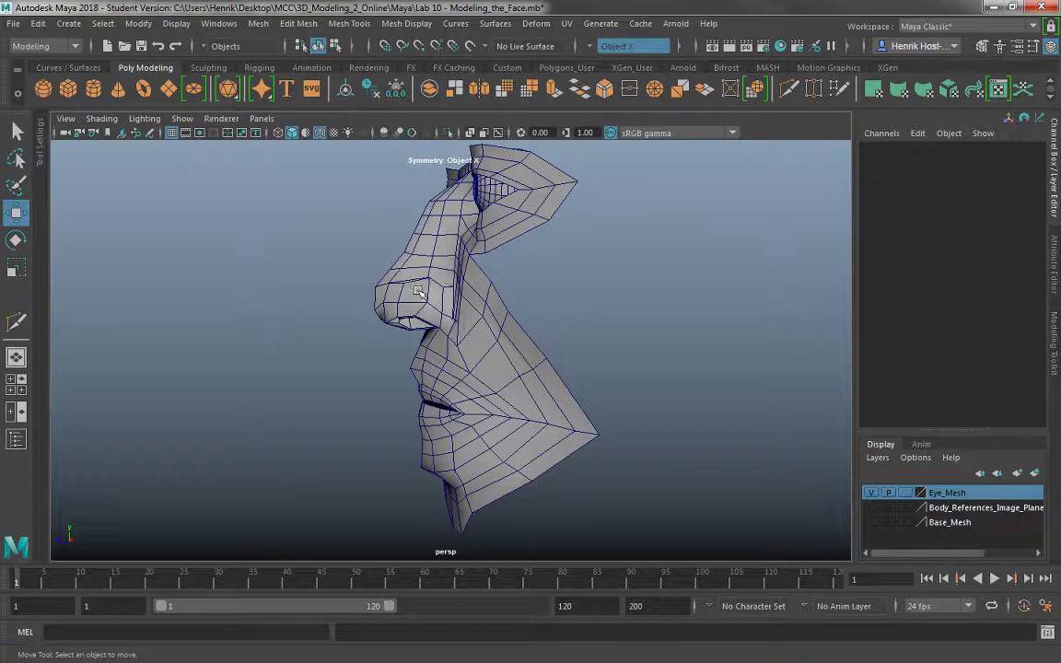
- Try to move the vertices above the eyes forward with soft selection in the side view
key(space)
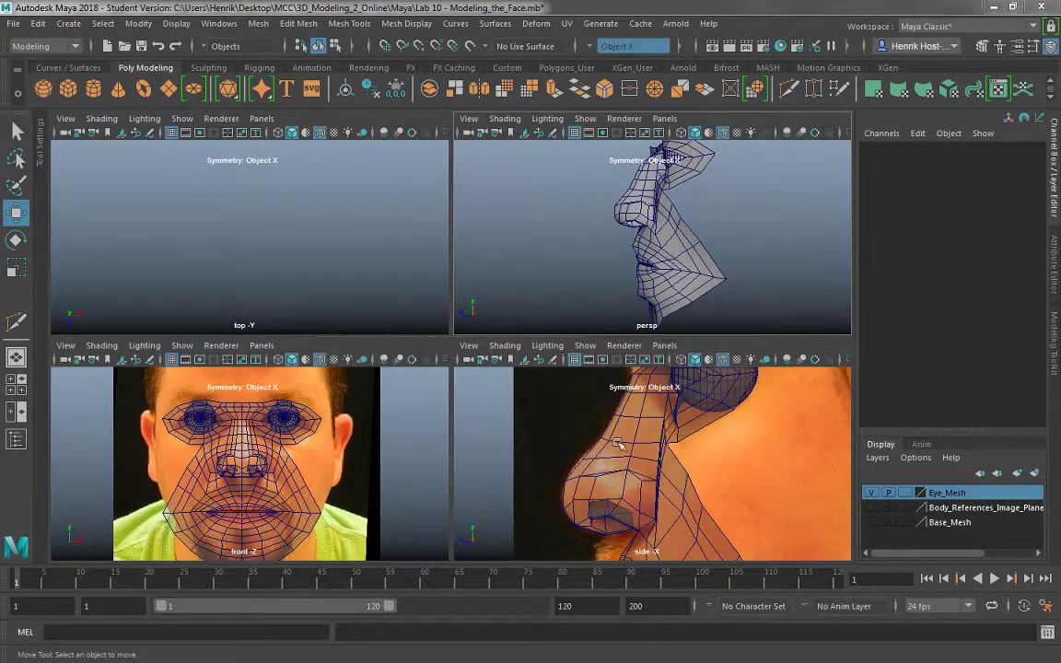
key(space)
alt+middle_drag(472, 294, 487, 585)
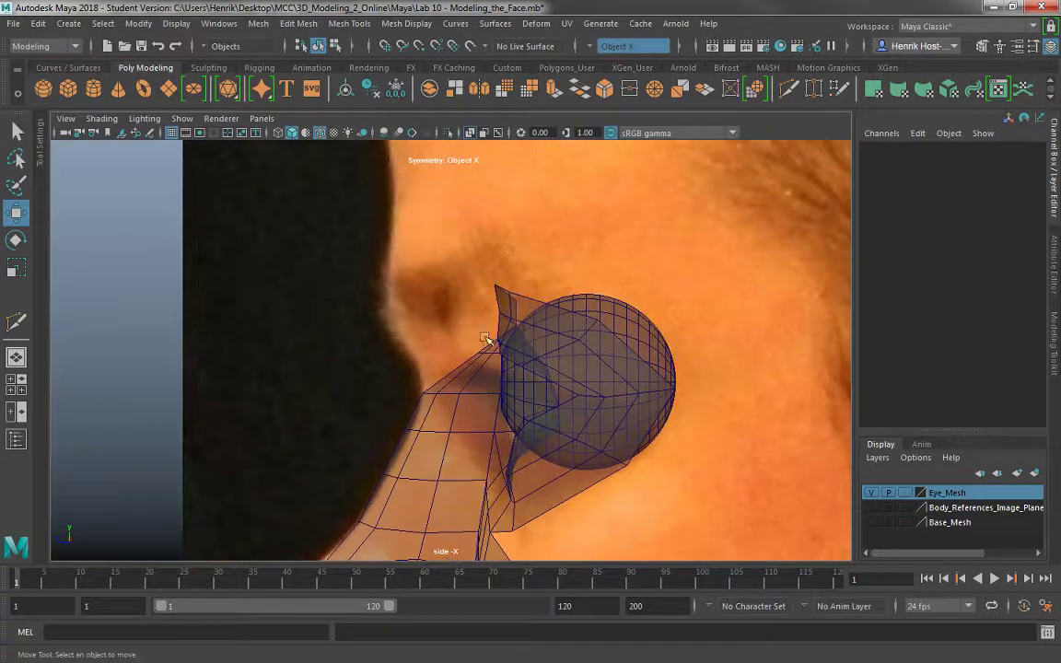
click(482, 366)
right_drag(502, 319, 445, 222)
drag(445, 255, 529, 318)
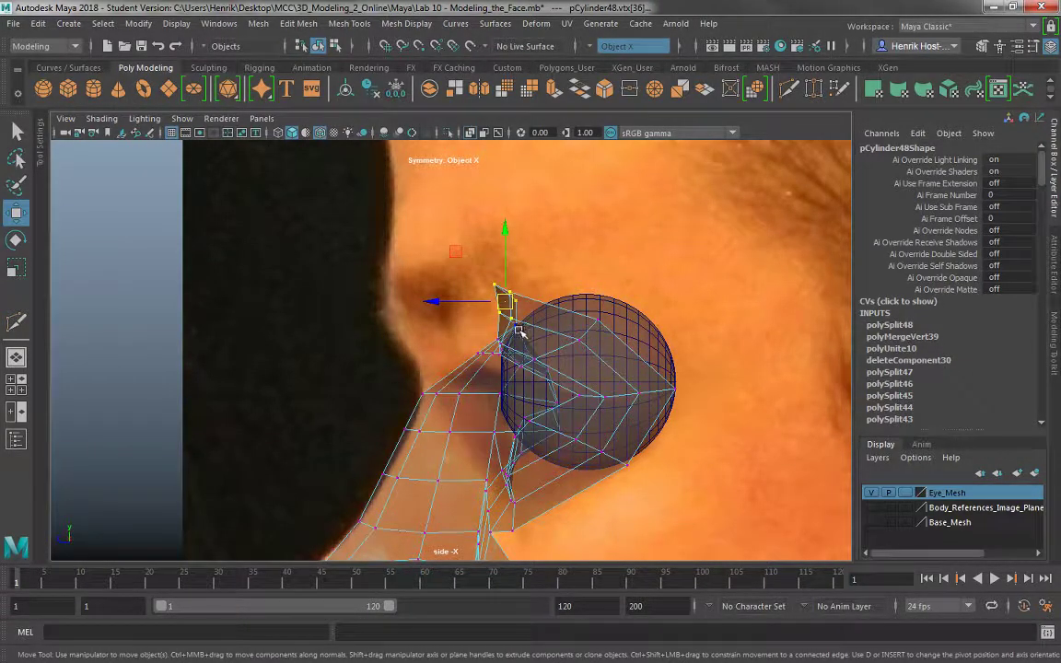
key(b)
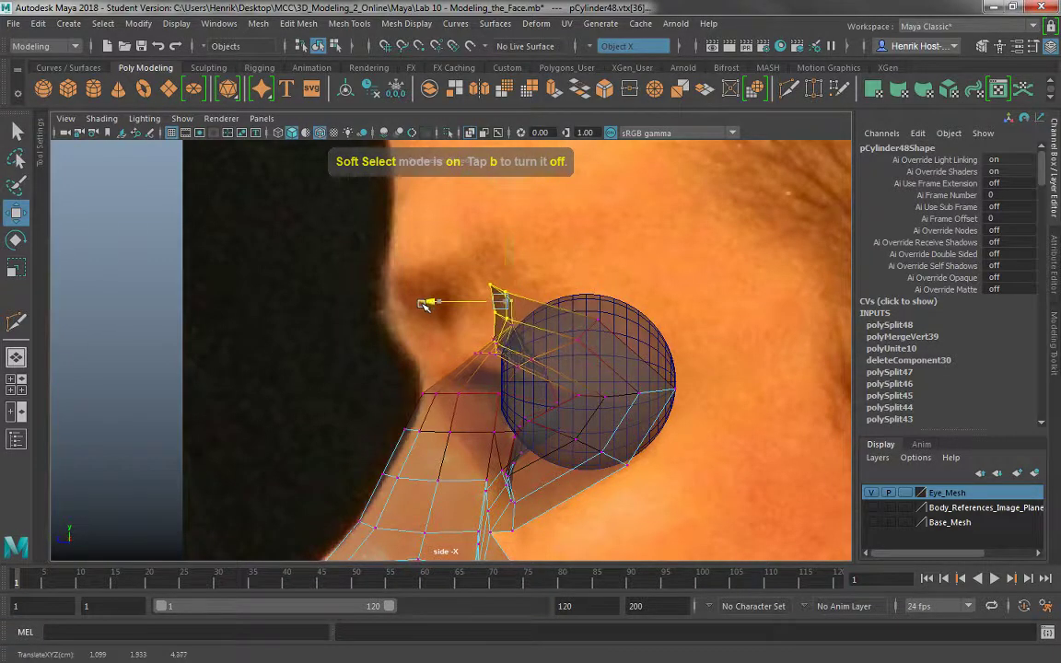
key(ctrl+z)
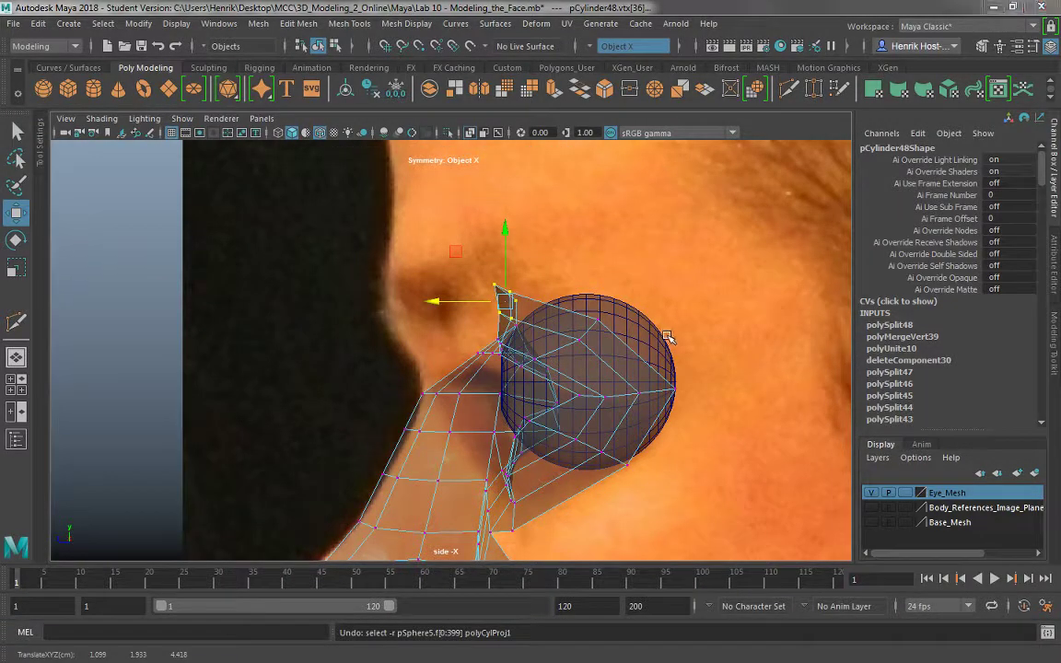
- Try to raise the top row of brow vertices in the perspective view
key(space)
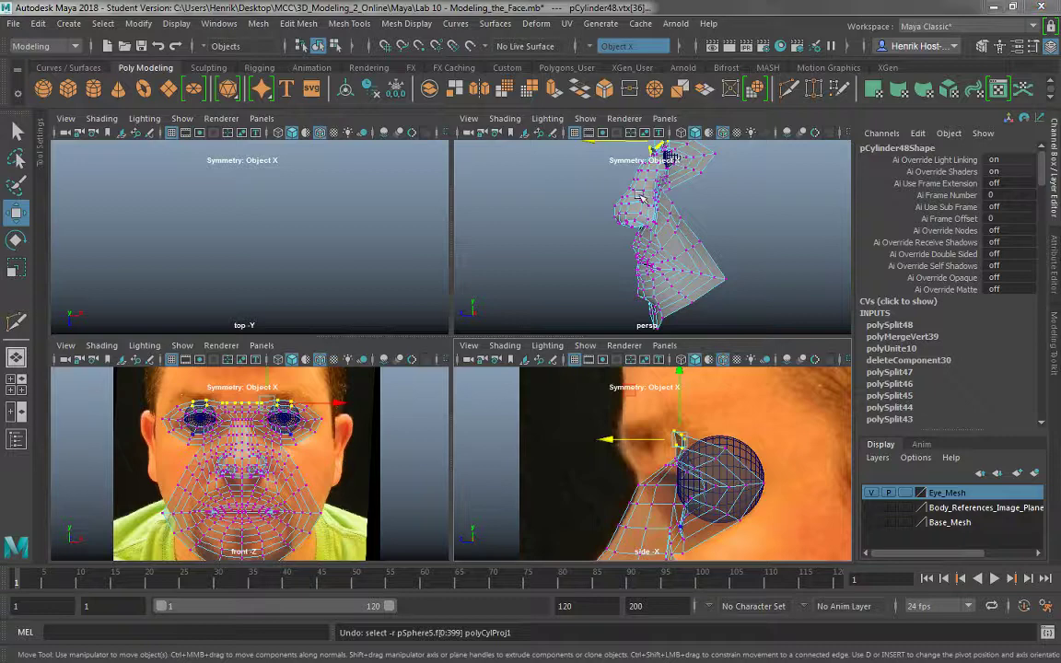
alt+middle_drag(542, 180, 547, 215)
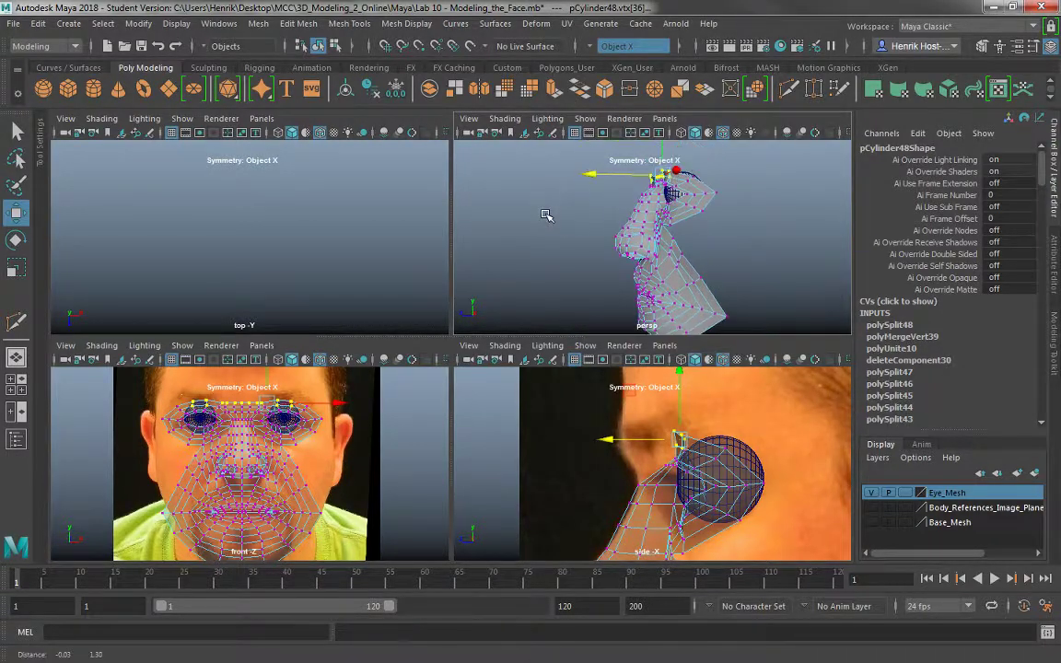
alt+drag(547, 216, 611, 224)
alt+right_drag(611, 225, 642, 237)
alt+middle_drag(641, 236, 636, 278)
alt+drag(636, 278, 733, 198)
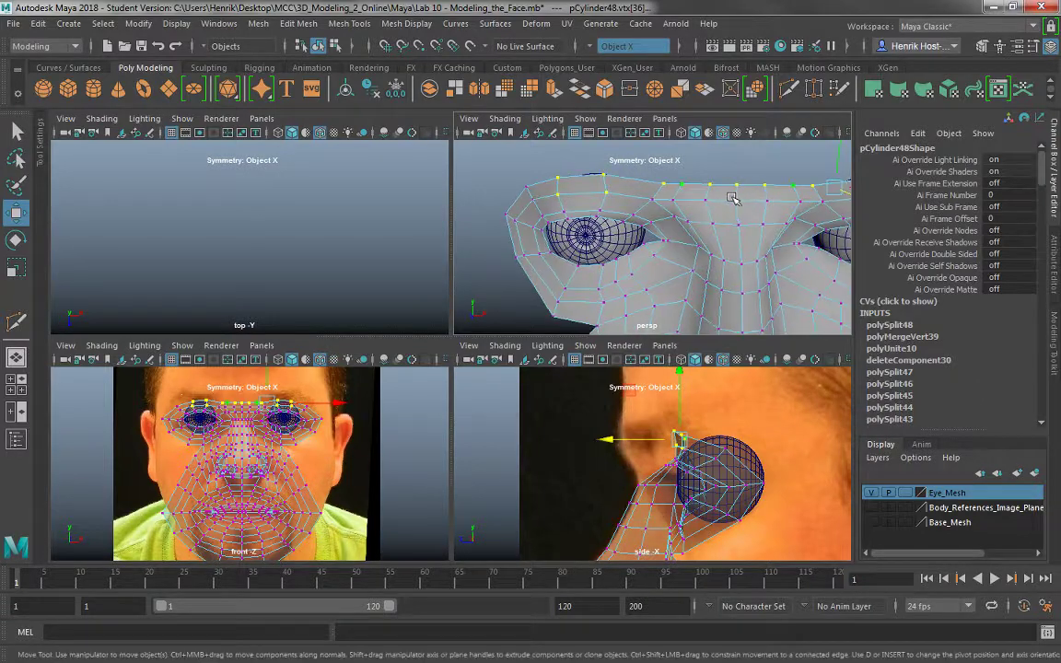
drag(612, 185, 580, 176)
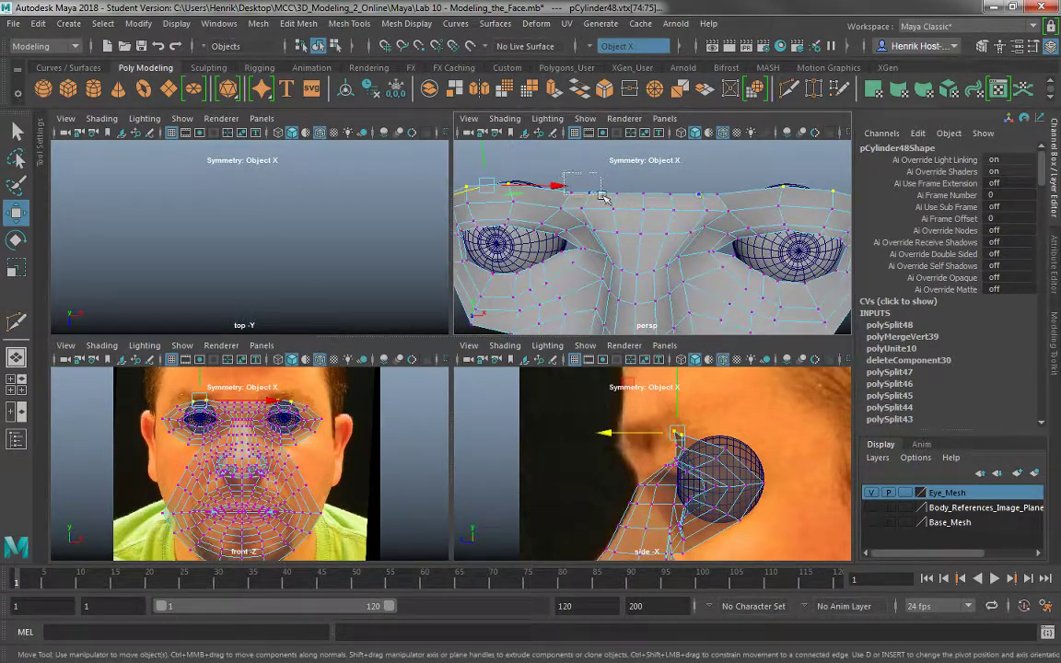
drag(639, 204, 582, 162)
key(ctrl+z)
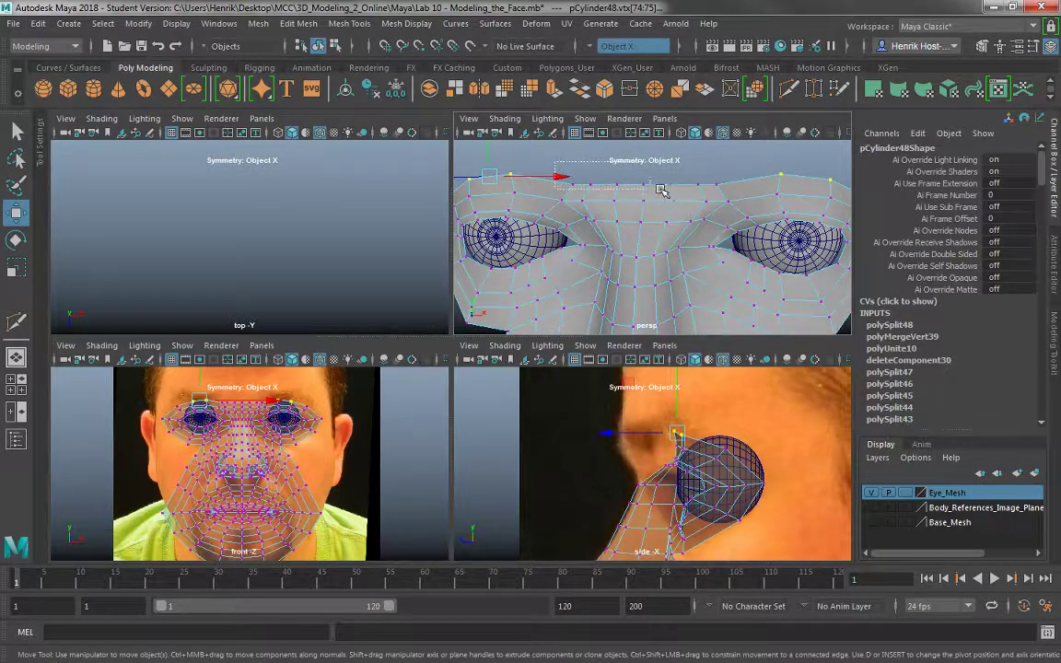
shift+drag(675, 189, 677, 190)
drag(549, 159, 555, 140)
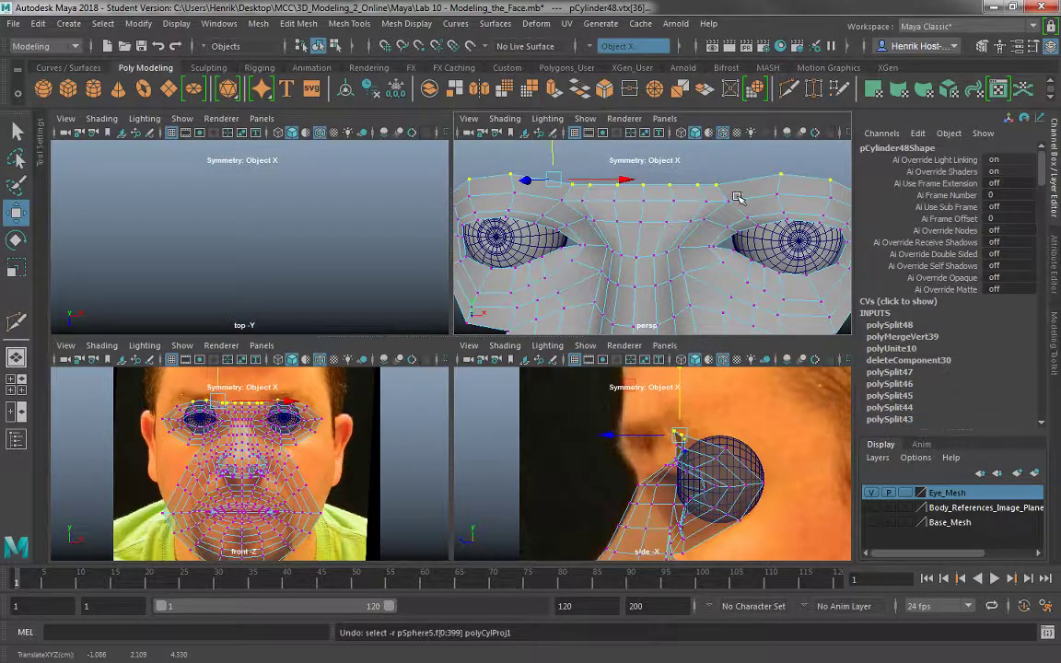
- Merge the overlapping vertices at the inner brow corners with a distance threshold of 0.01
drag(707, 177, 729, 201)
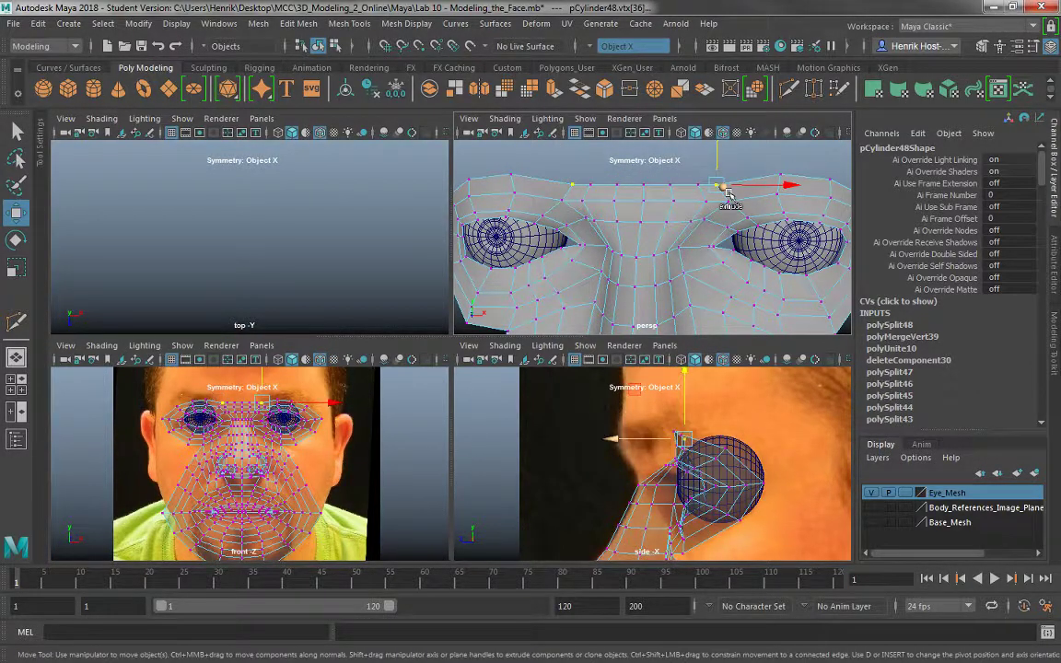
shift+right_drag(727, 194, 772, 120)
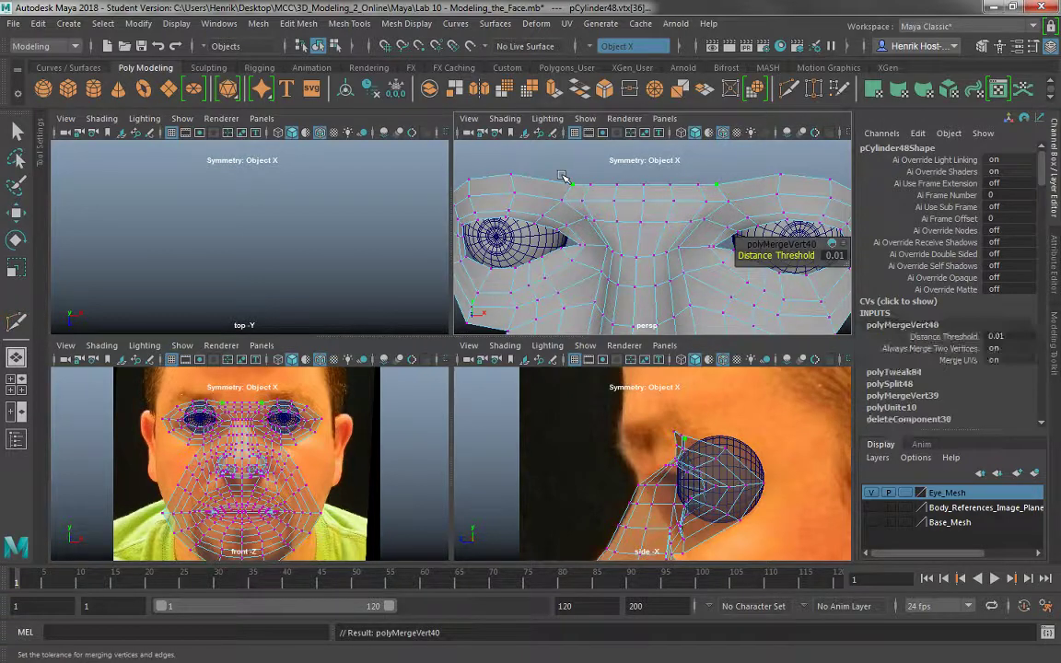
- Select the top row of brow vertices and move it forward to the forehead profile in the side reference
drag(552, 169, 686, 198)
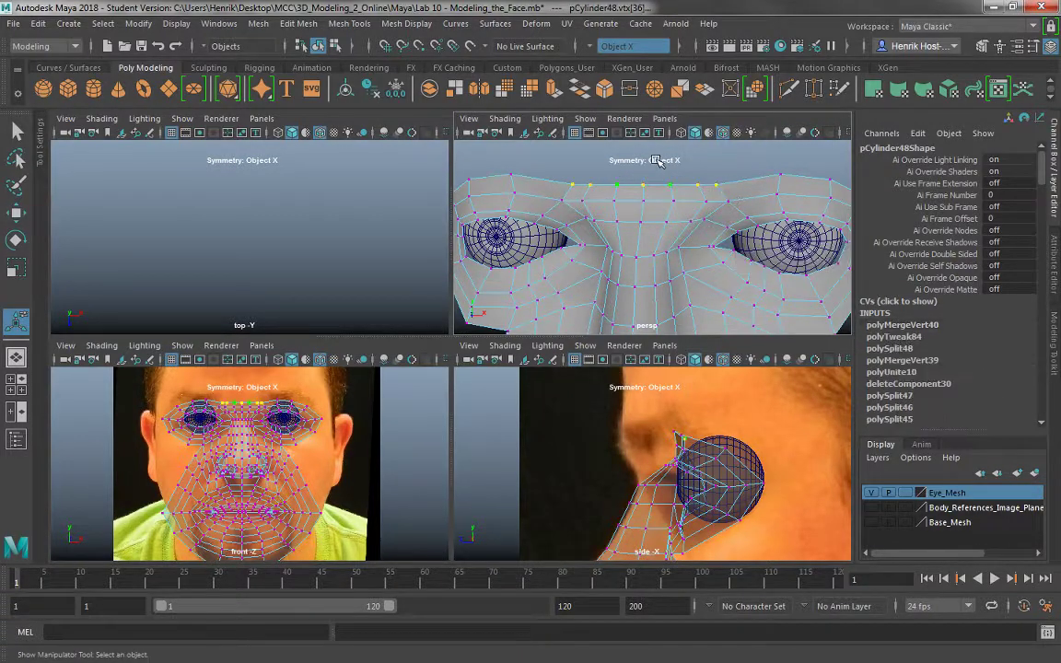
alt+middle_drag(648, 173, 647, 227)
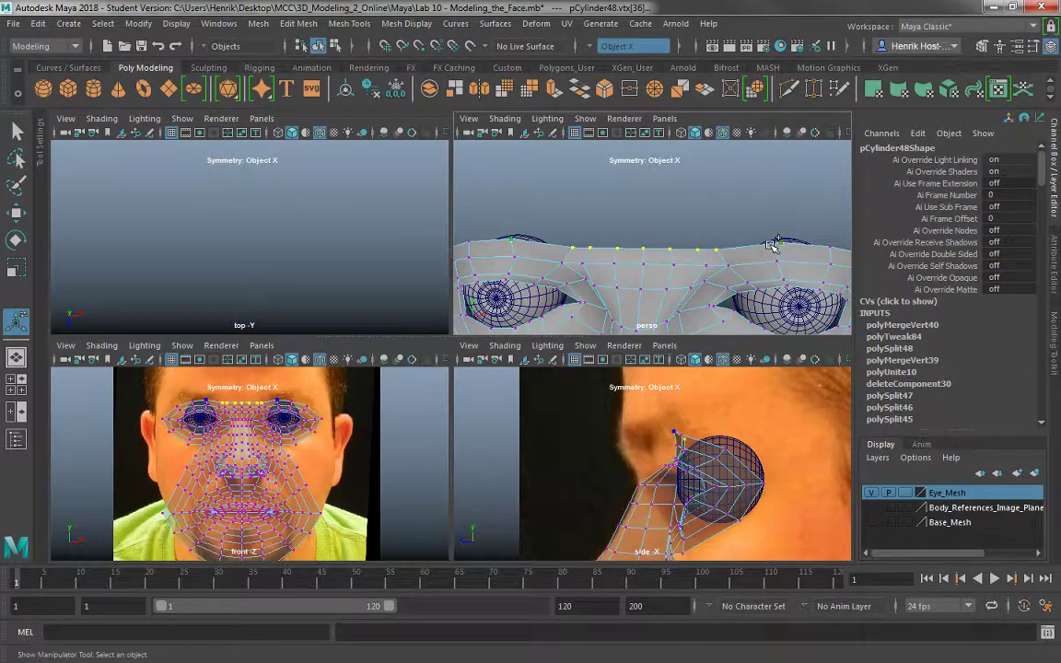
key(w)
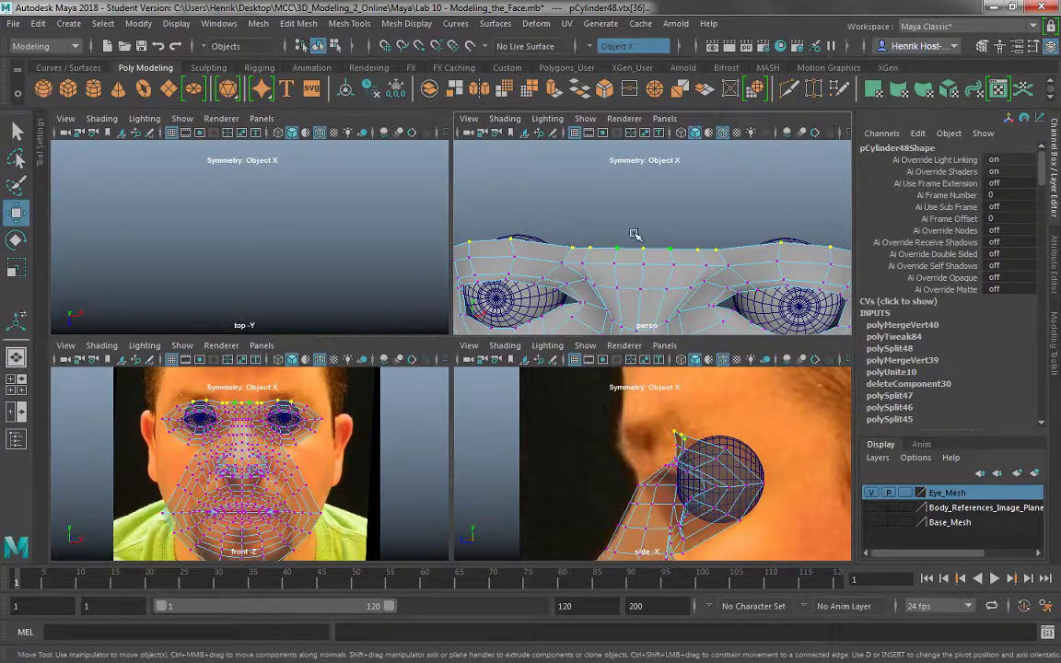
drag(738, 175, 435, 234)
alt+drag(502, 238, 689, 244)
click(567, 246)
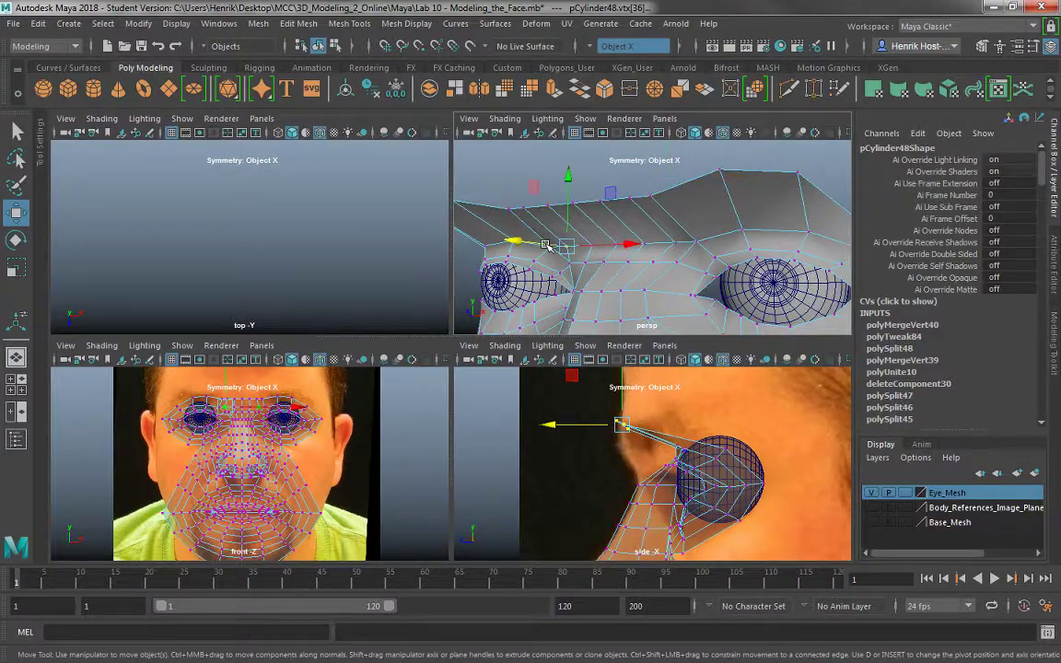
drag(551, 245, 545, 244)
- Move the next two vertex rows between the brows and the nose bridge forward to match the side profile
shift+drag(627, 230, 420, 261)
alt+drag(601, 269, 657, 261)
click(578, 265)
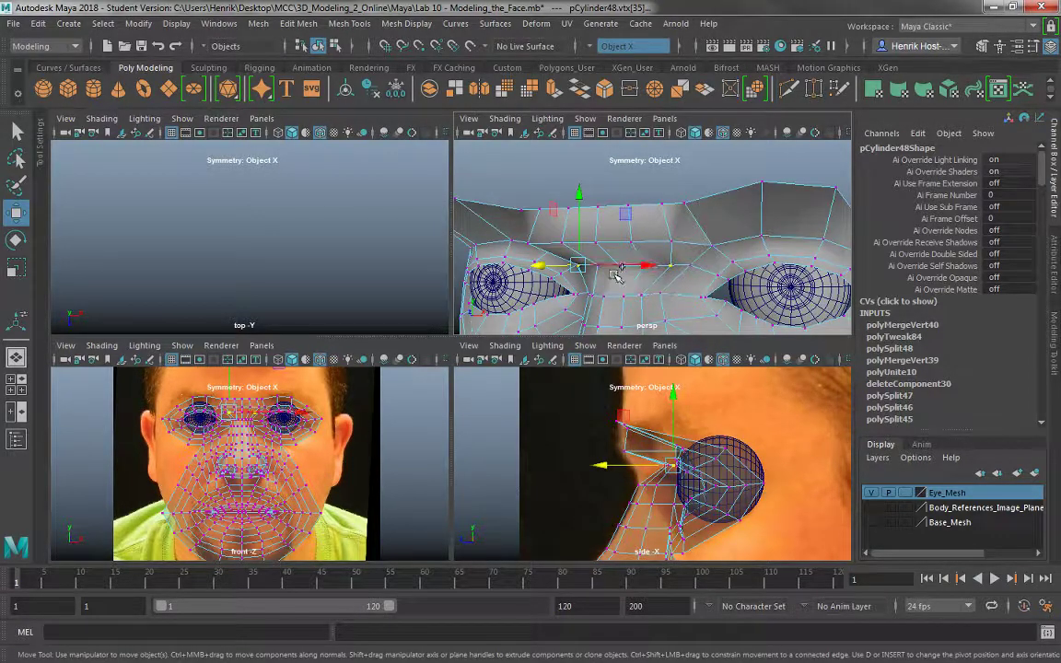
shift+click(614, 275)
drag(571, 267, 527, 266)
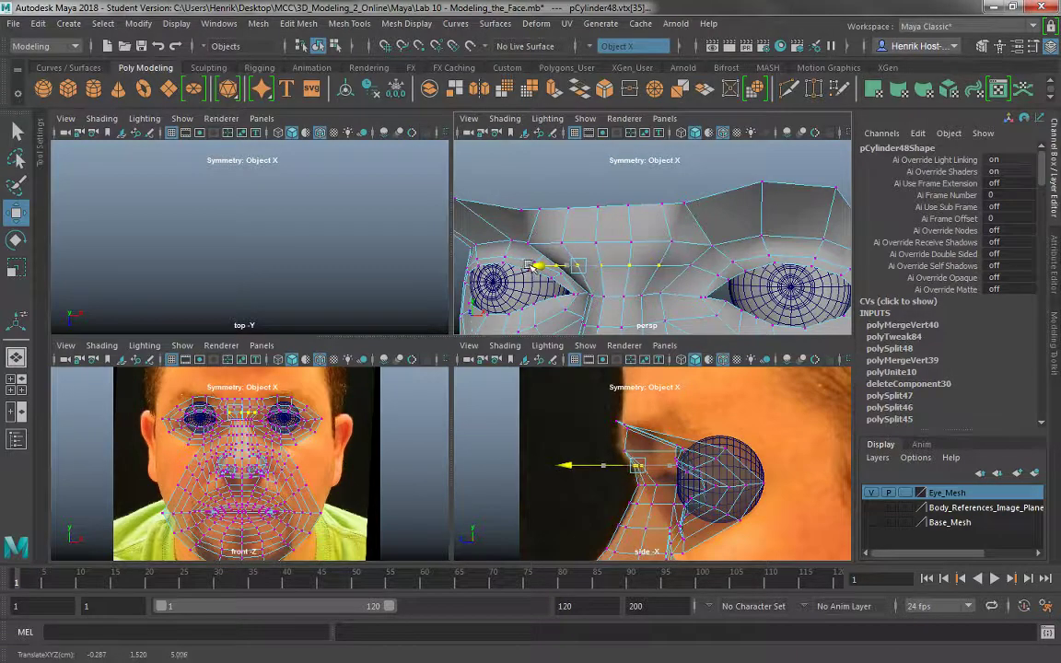
- Move individual top brow vertices backward with symmetry so the brow curves around the head instead of lying flat
alt+drag(587, 238, 621, 200)
click(674, 166)
click(600, 189)
drag(544, 180, 583, 183)
click(560, 224)
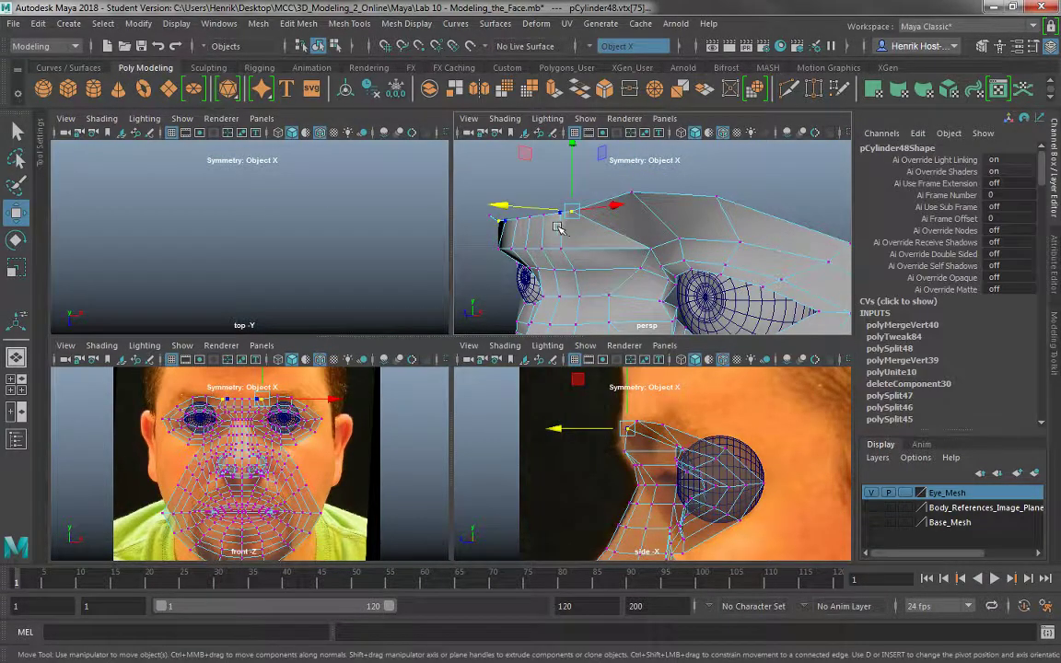
drag(511, 205, 531, 206)
alt+drag(586, 235, 630, 237)
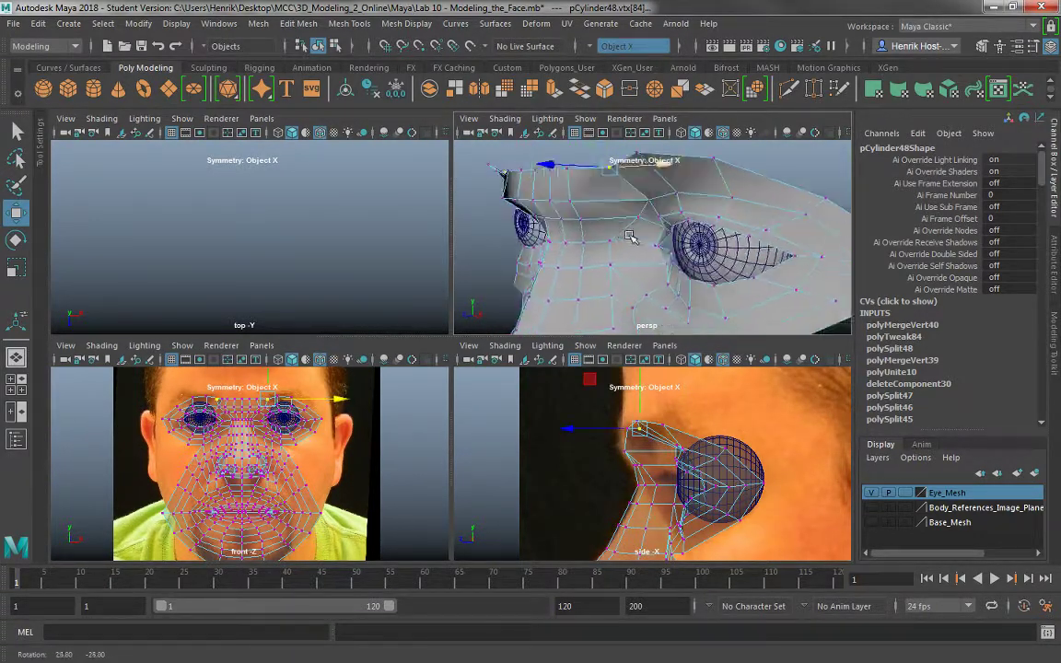
click(571, 202)
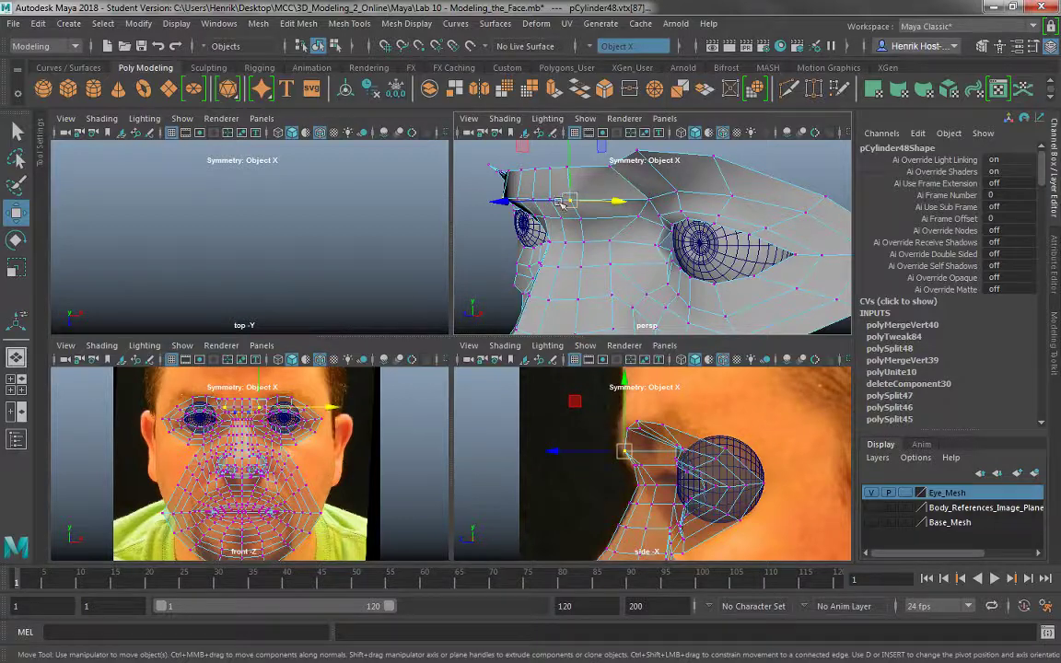
alt+drag(561, 204, 713, 293)
alt+right_drag(713, 293, 673, 266)
alt+drag(675, 268, 671, 194)
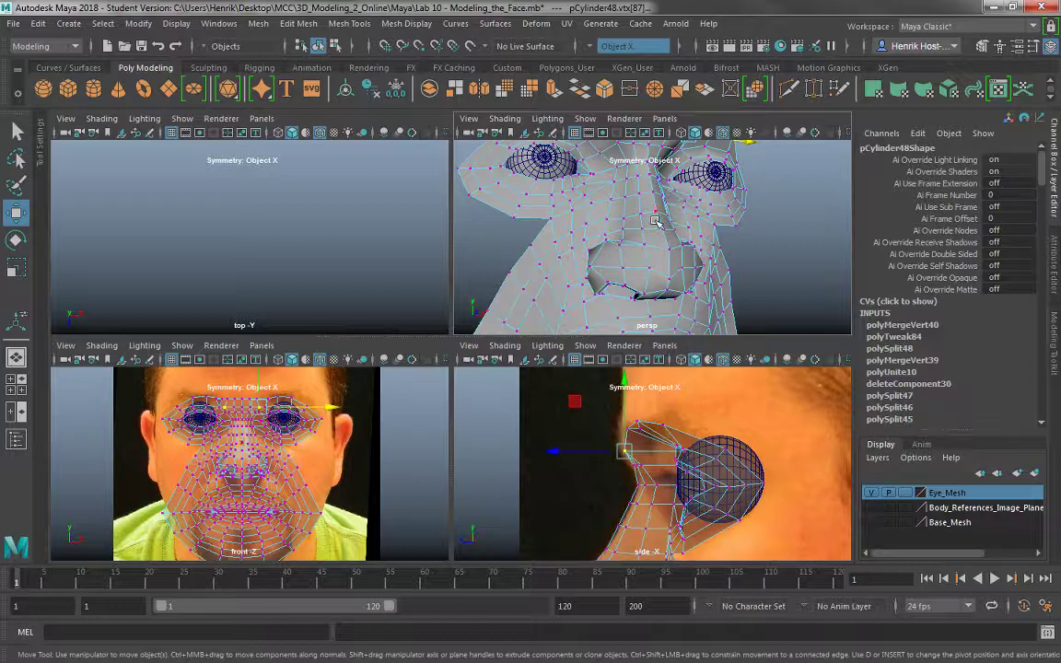
- Select all faces on the character's right half of the face mesh and delete them, leaving the other half
right_drag(655, 220, 658, 259)
alt+right_drag(621, 203, 608, 183)
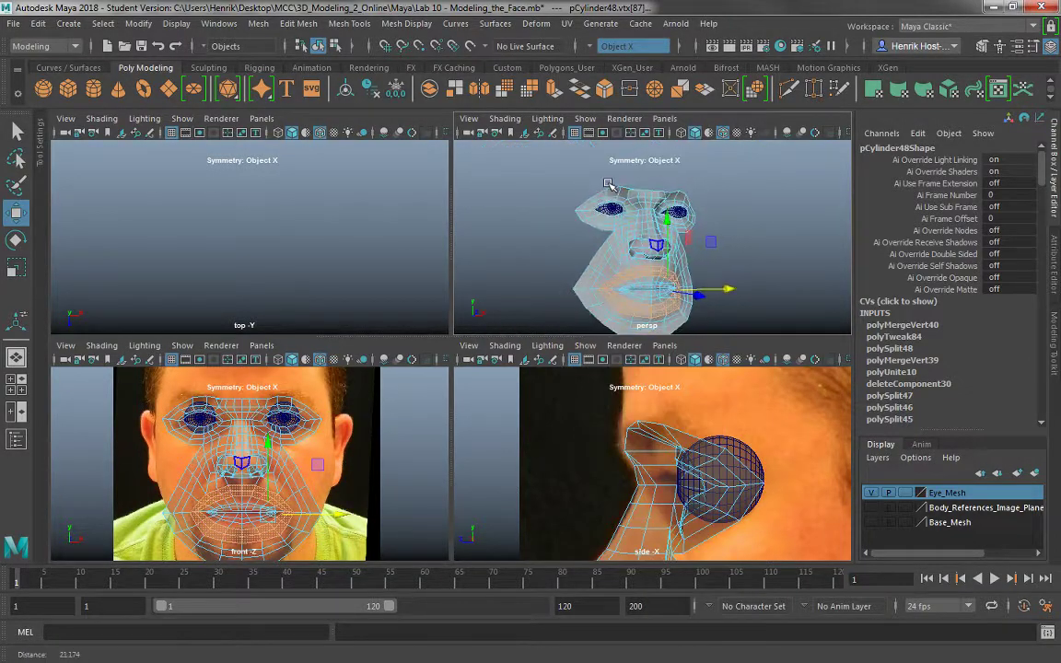
alt+drag(607, 184, 633, 237)
right_drag(635, 237, 620, 147)
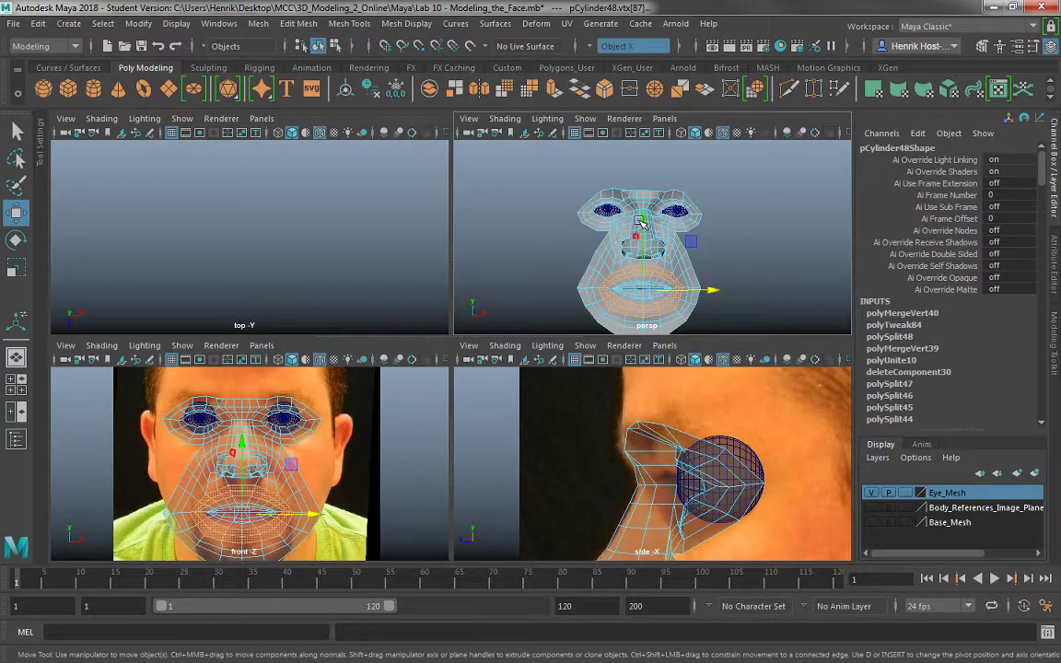
right_drag(640, 222, 637, 261)
alt+drag(571, 232, 556, 239)
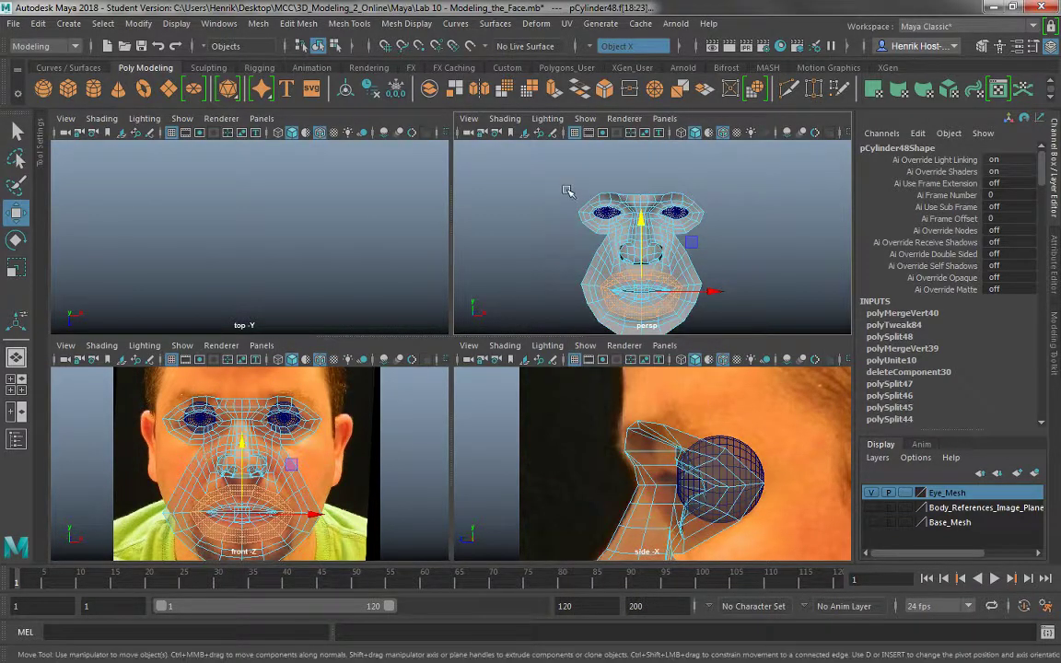
alt+drag(568, 191, 571, 176)
drag(146, 388, 239, 572)
key(Delete)
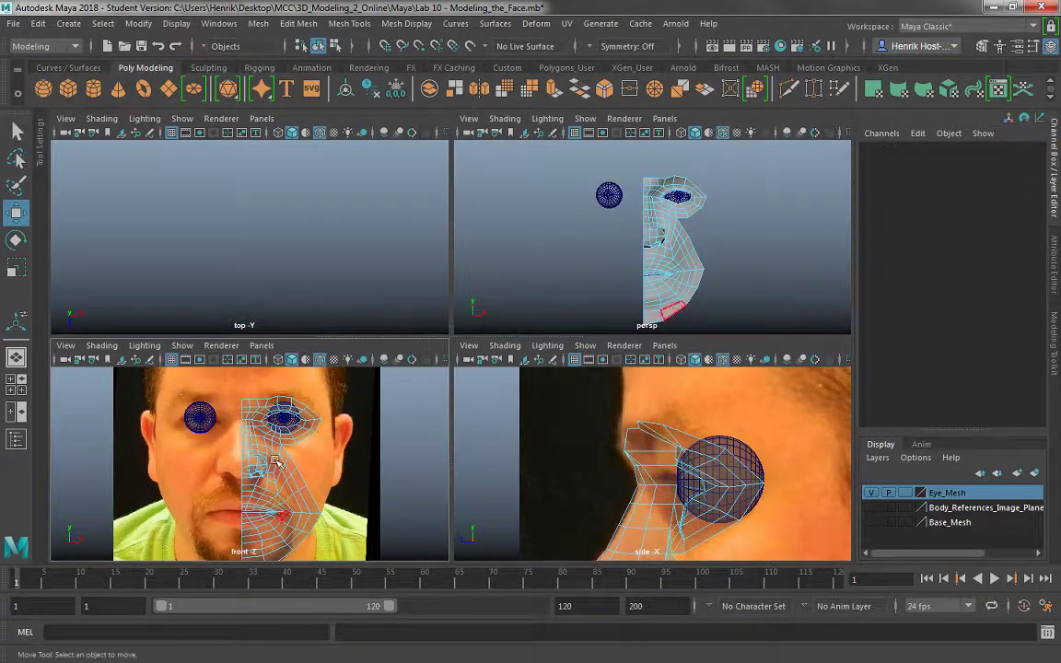
- Duplicate the remaining half with Scale X set to -1 and combine both halves into one mesh
right_drag(272, 224, 345, 194)
right_drag(262, 220, 324, 213)
click(268, 444)
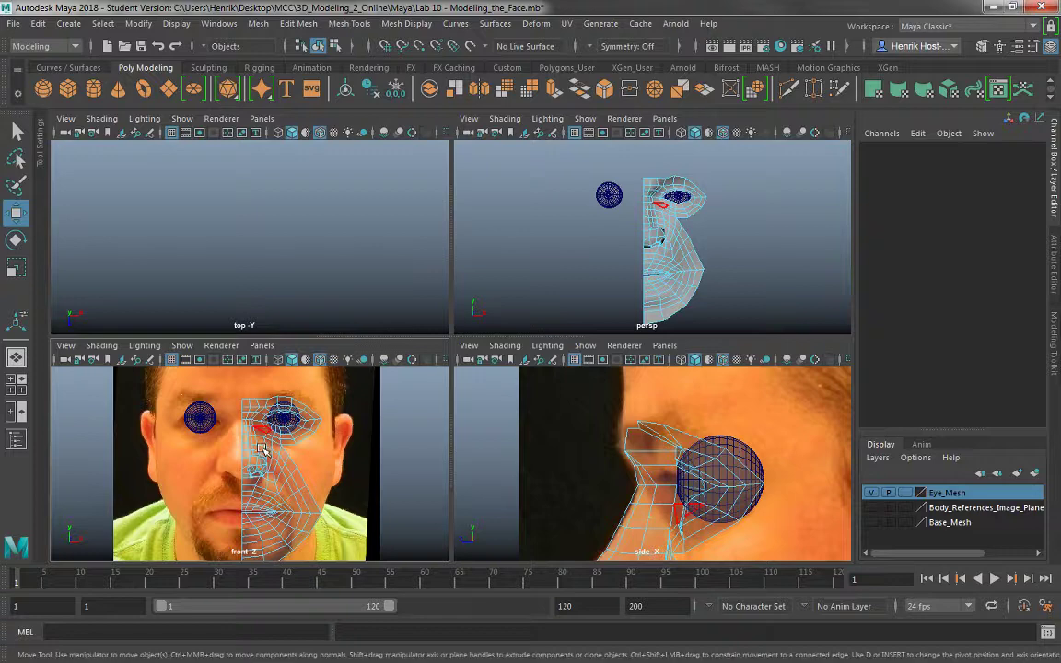
key(ctrl+d)
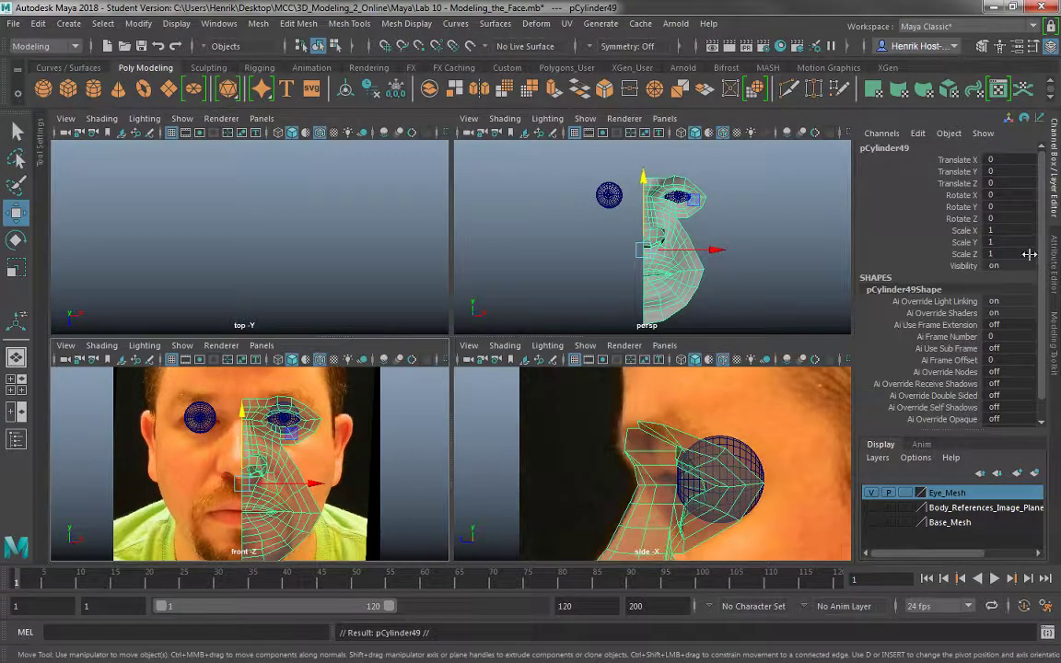
click(1007, 231)
text(-1)
key(Return)
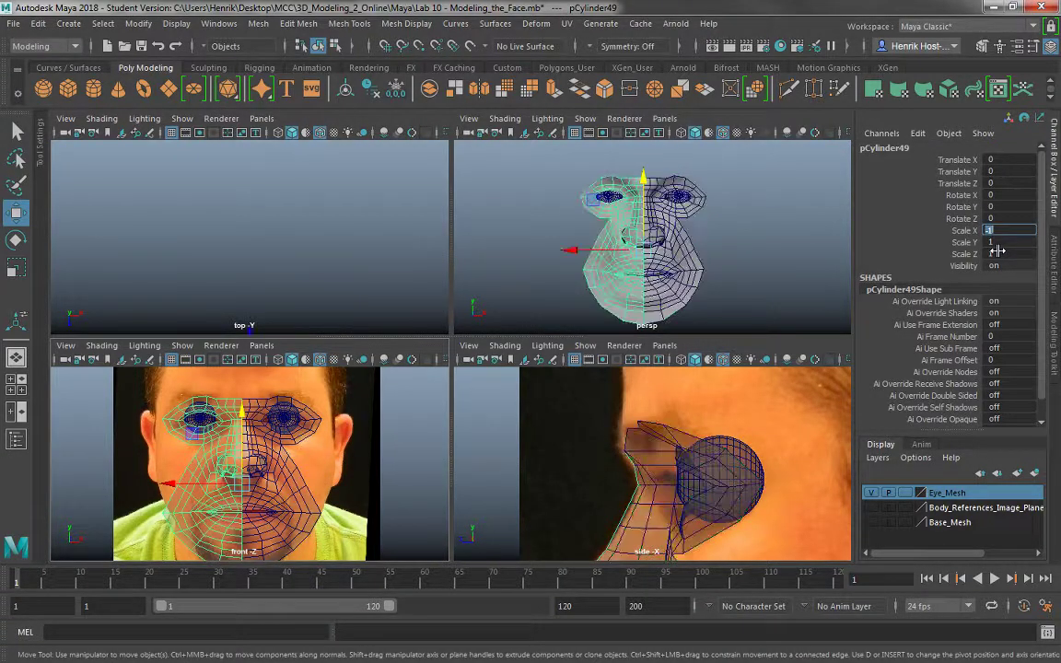
shift+click(263, 421)
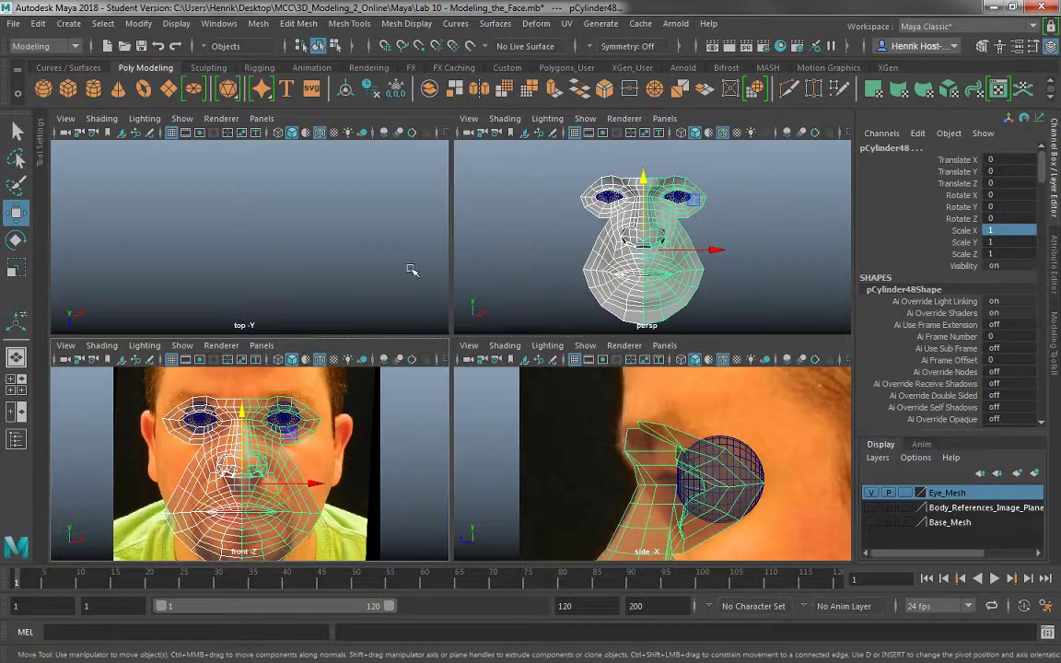
click(429, 89)
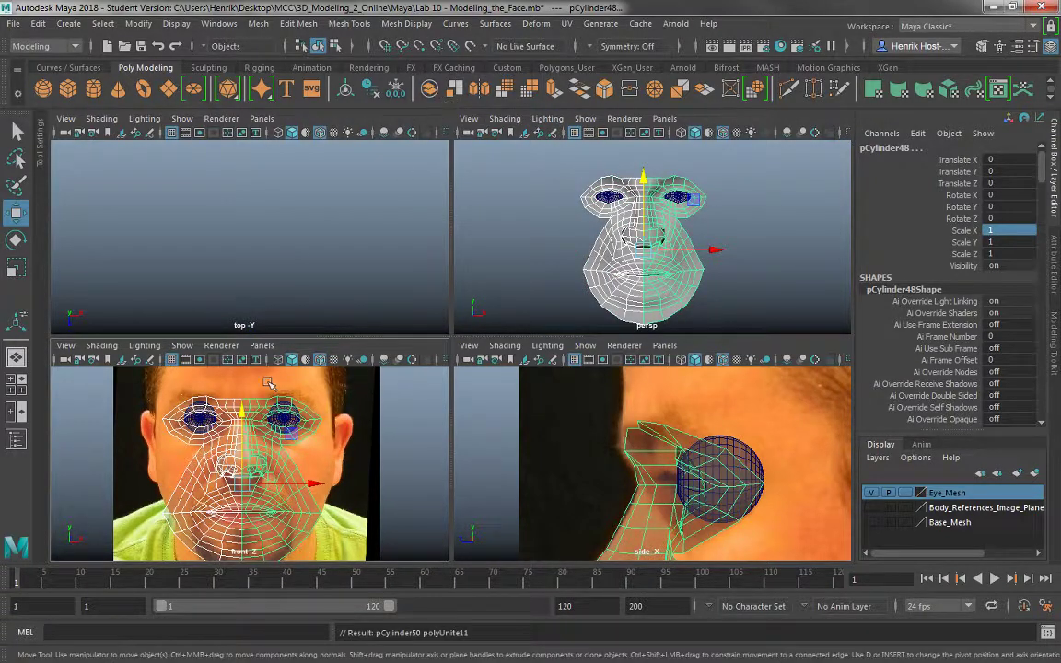
- Merge the overlapping vertices along the vertical center seam of the face and show the mesh in smooth preview
right_drag(256, 223, 189, 223)
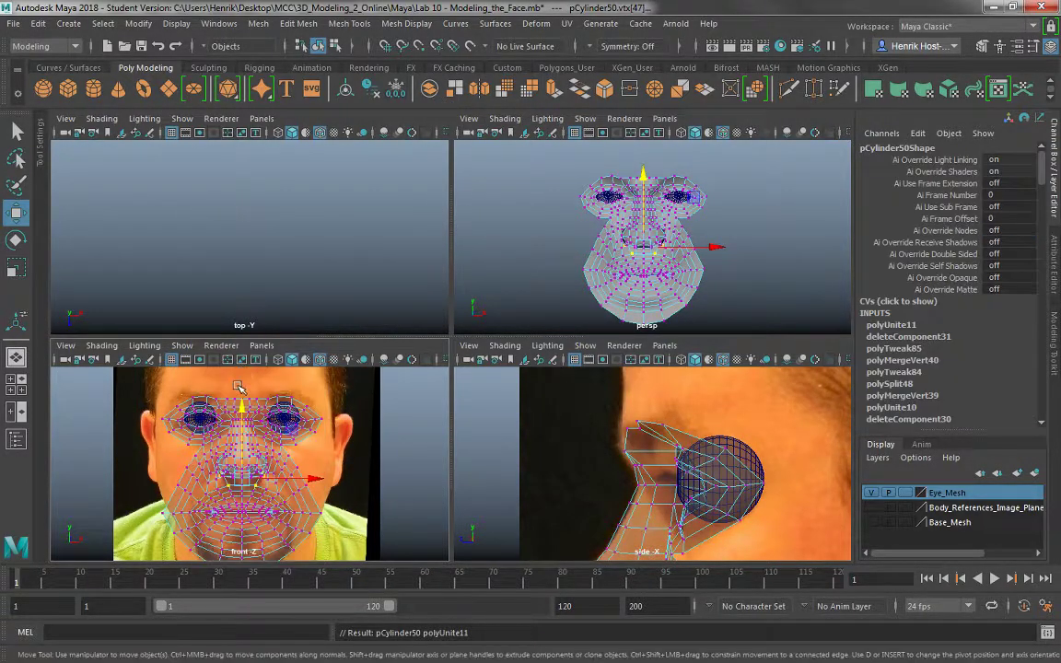
drag(241, 405, 242, 527)
key(ctrl+z)
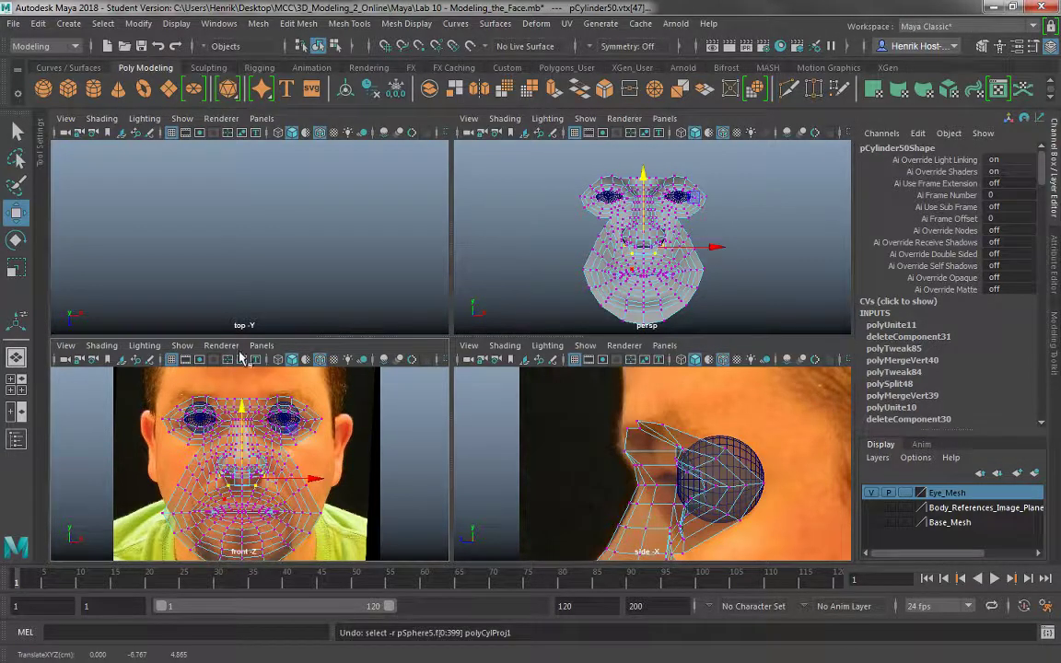
click(228, 346)
click(241, 385)
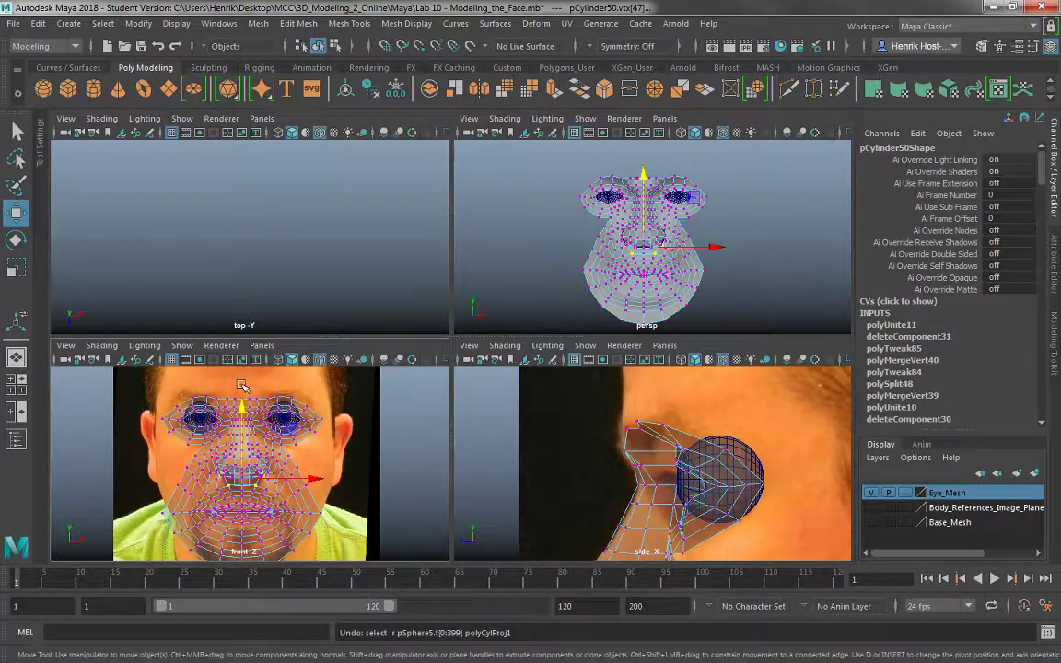
click(242, 385)
click(214, 370)
right_drag(235, 223, 184, 217)
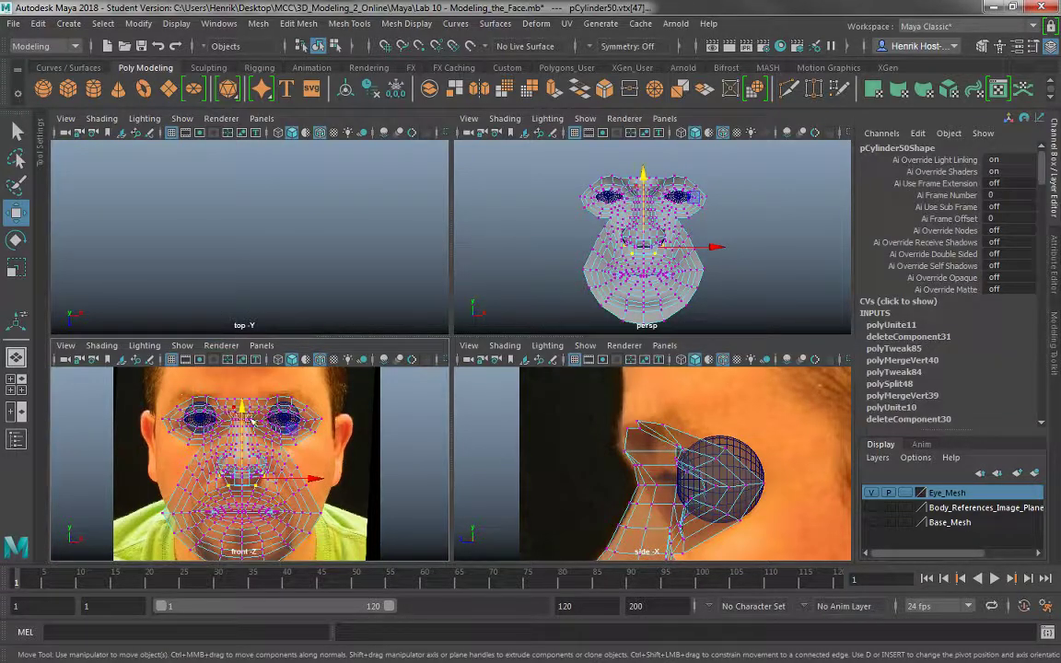
key(space)
key(space)
scroll(424, 300, down, 4)
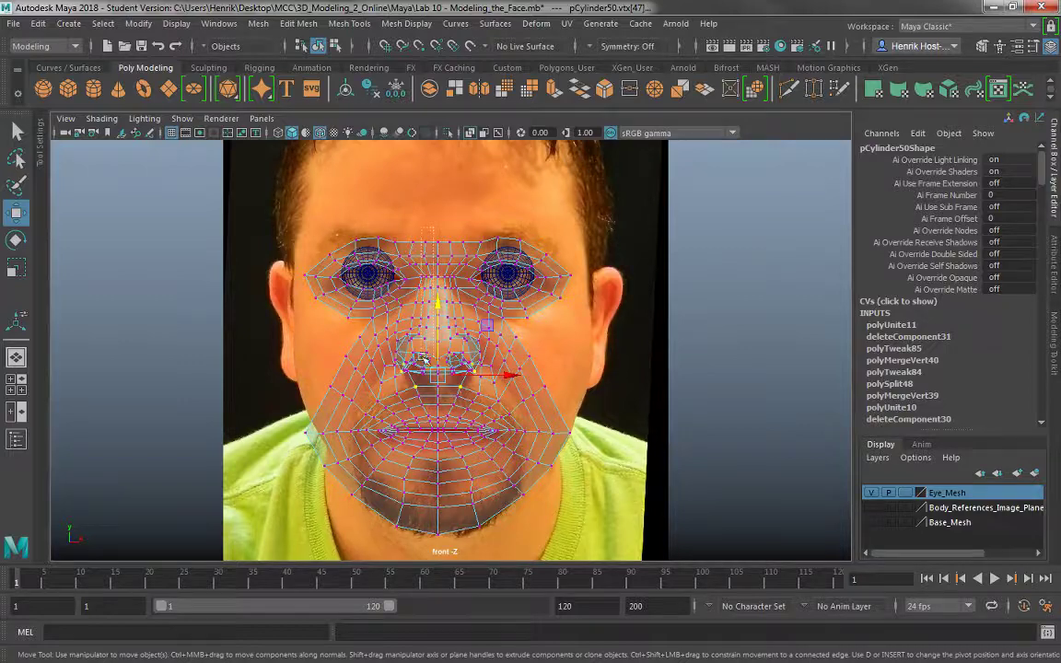
drag(433, 227, 443, 575)
shift+right_drag(440, 352, 503, 227)
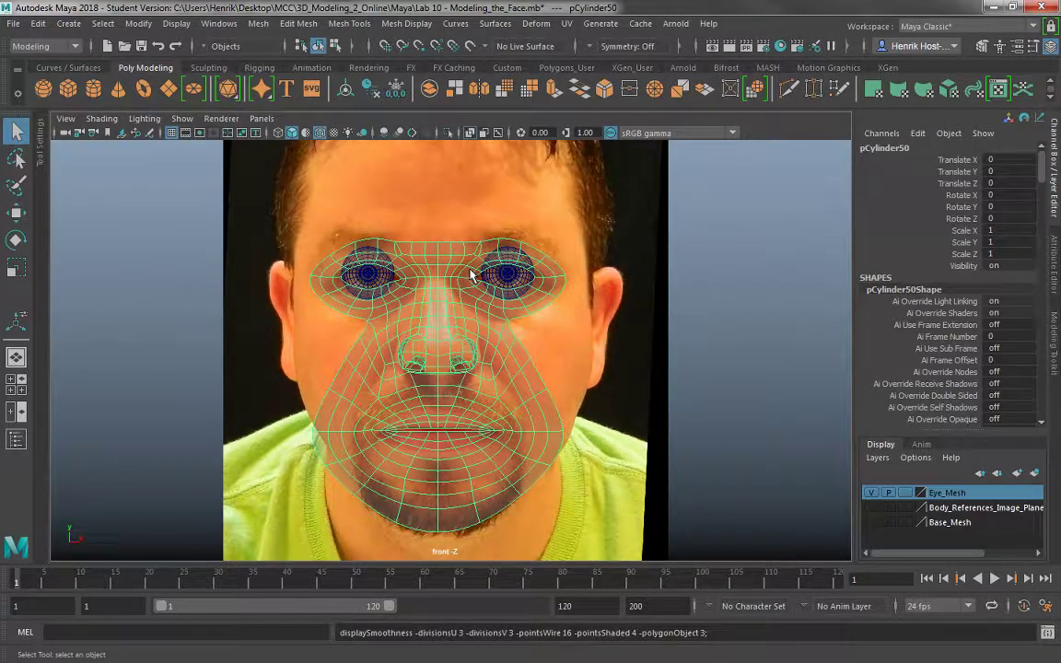
- Merge the two neighbouring vertices at the inner end of the character's left brow
key(space)
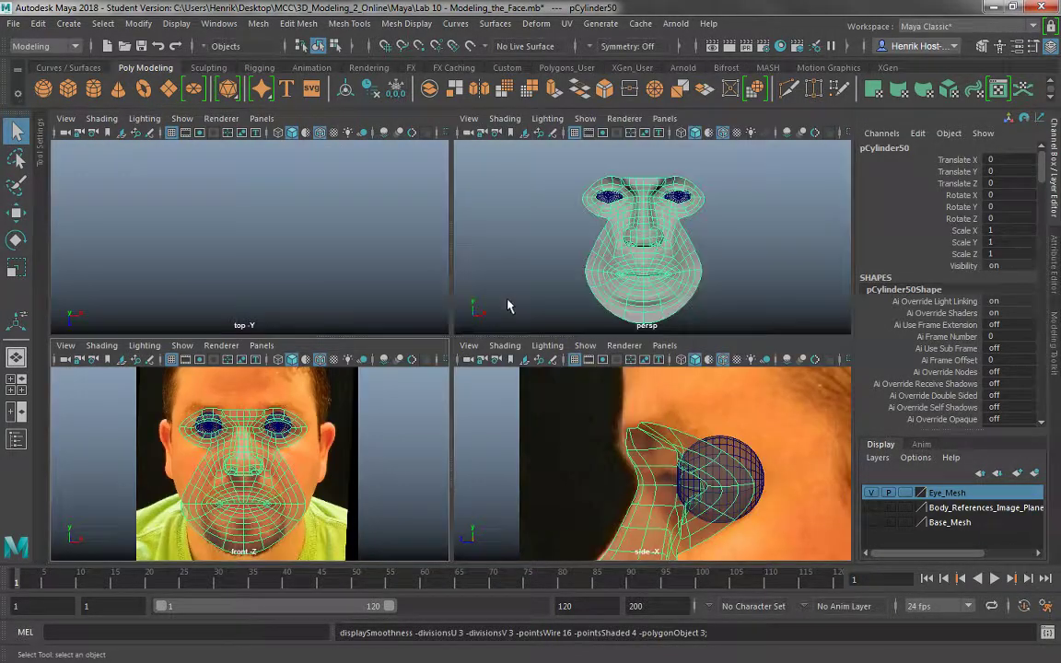
key(space)
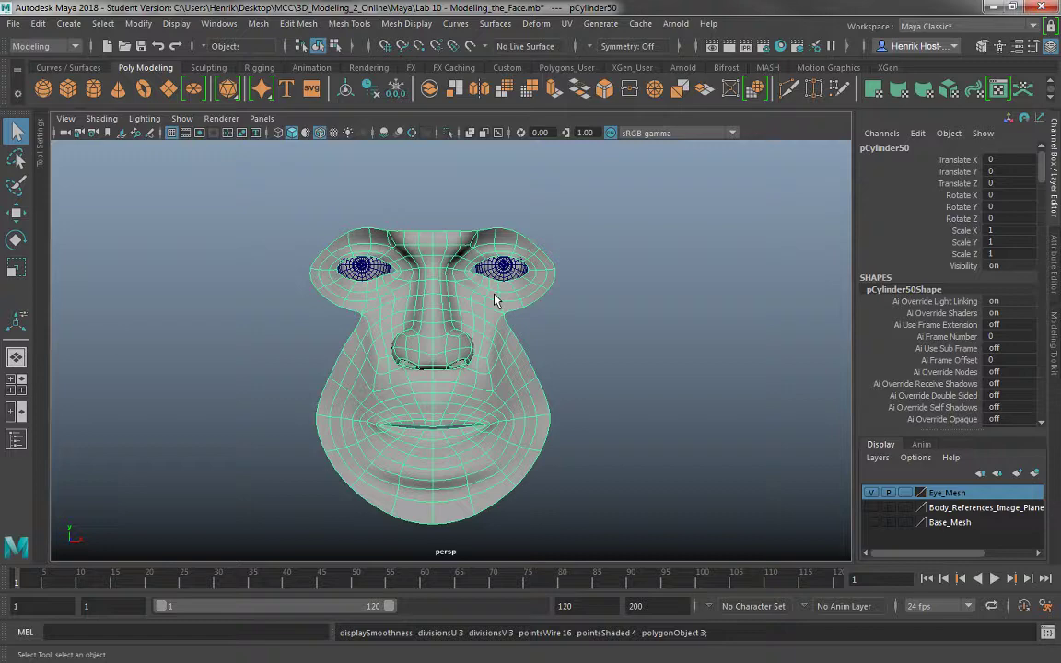
alt+drag(494, 299, 400, 225)
alt+right_drag(401, 226, 442, 242)
alt+drag(442, 241, 393, 327)
alt+right_drag(393, 326, 440, 369)
right_drag(478, 261, 405, 227)
click(460, 258)
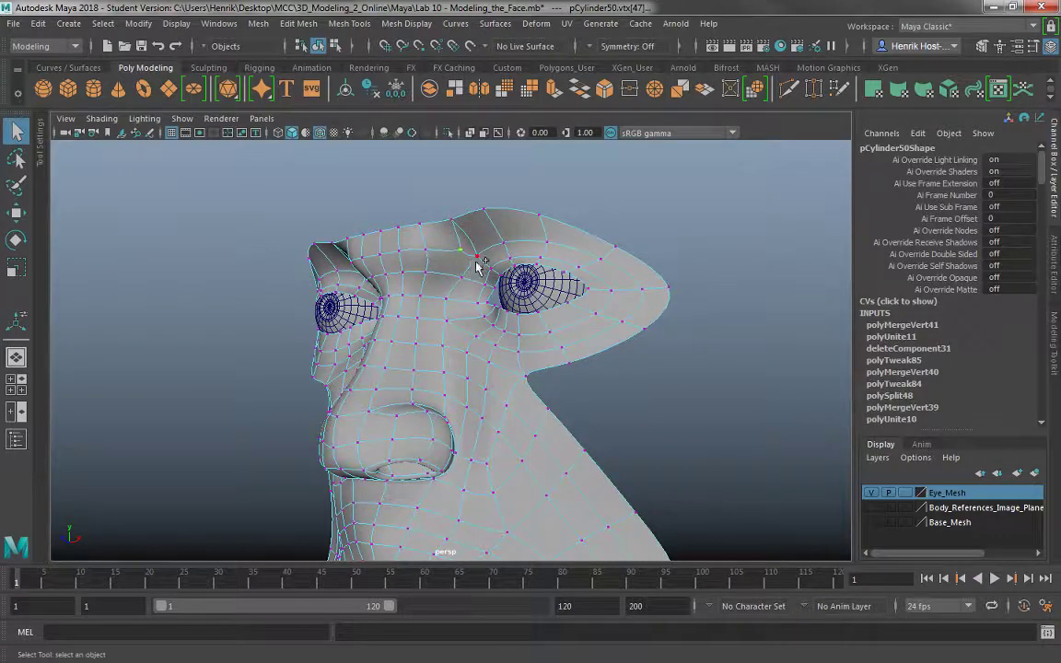
shift+right_drag(471, 261, 461, 186)
- Merge the matching pair of vertices at the inner end of the character's right brow and return to object mode
alt+drag(353, 241, 456, 230)
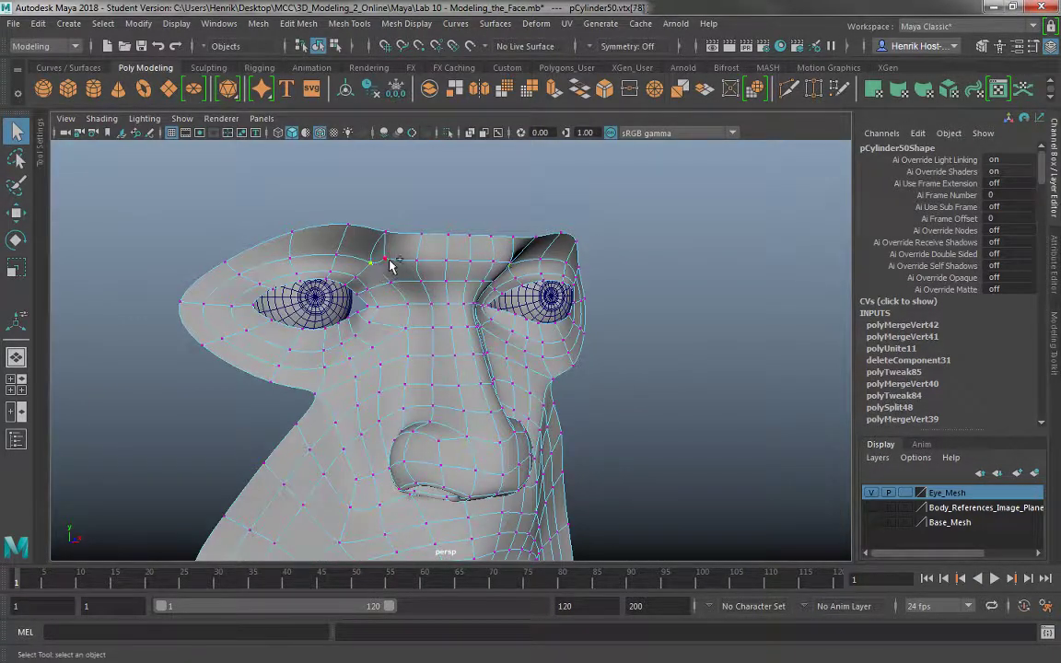
key(g)
scroll(427, 318, down, 5)
alt+drag(427, 318, 274, 316)
right_drag(416, 286, 419, 285)
click(487, 203)
click(485, 237)
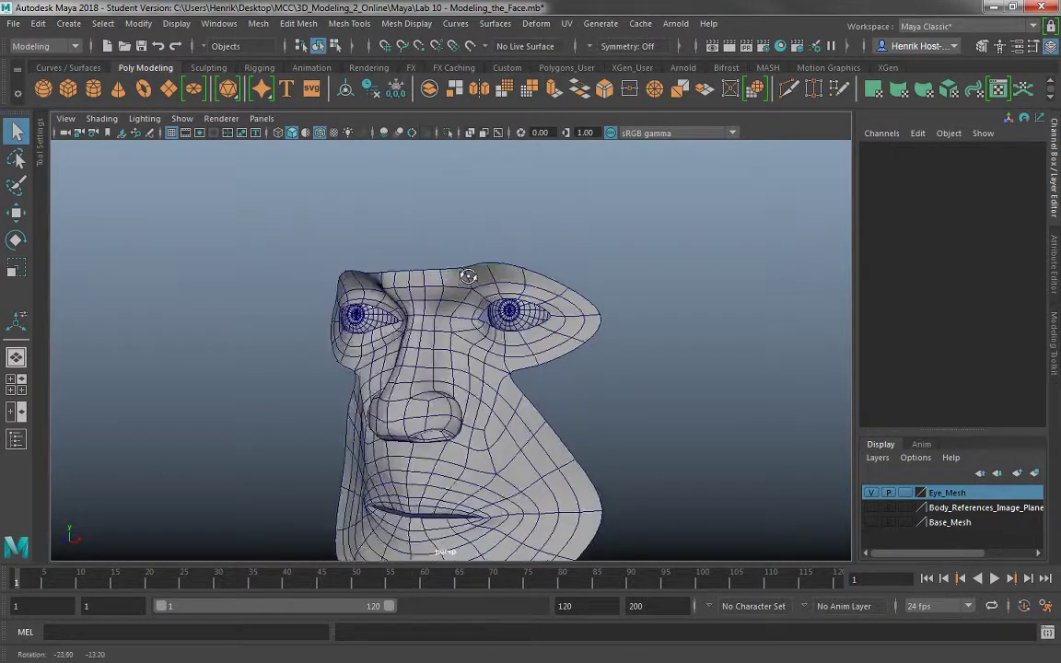
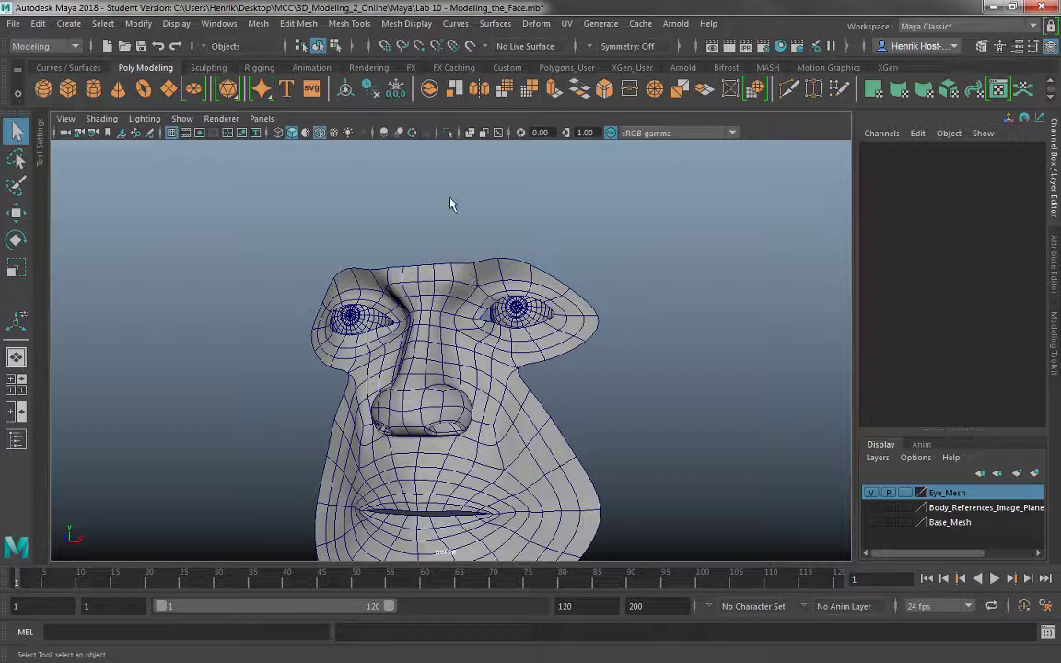
- Select the face loops around the lips, mouth, nose and jaw one after another to examine the edge flow
alt+middle_drag(496, 415, 514, 422)
click(459, 331)
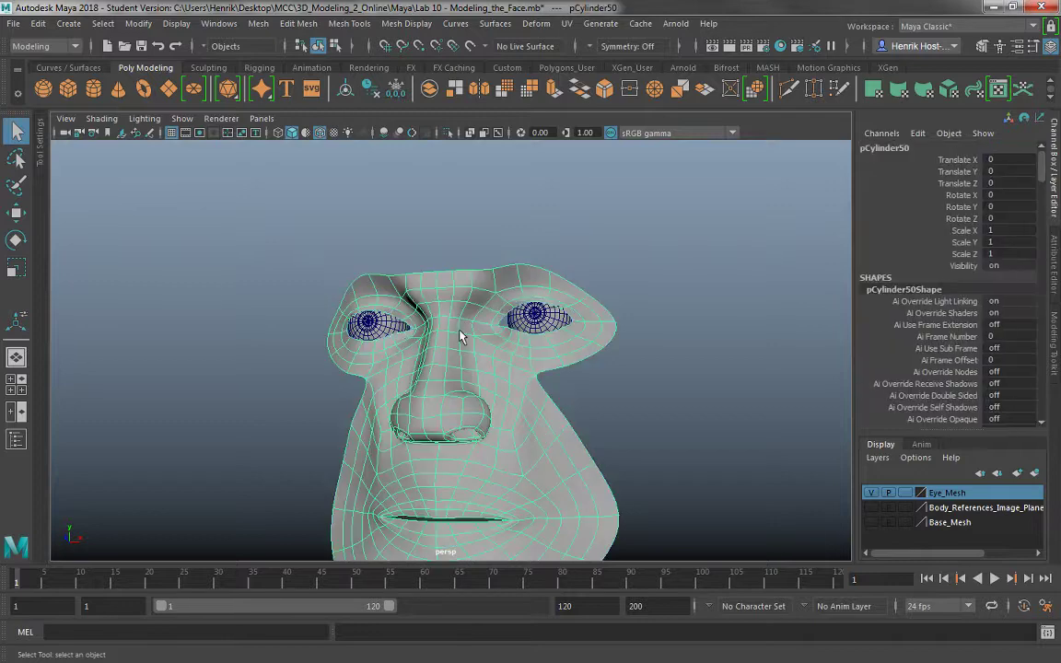
right_drag(459, 331, 445, 348)
alt+drag(445, 348, 452, 390)
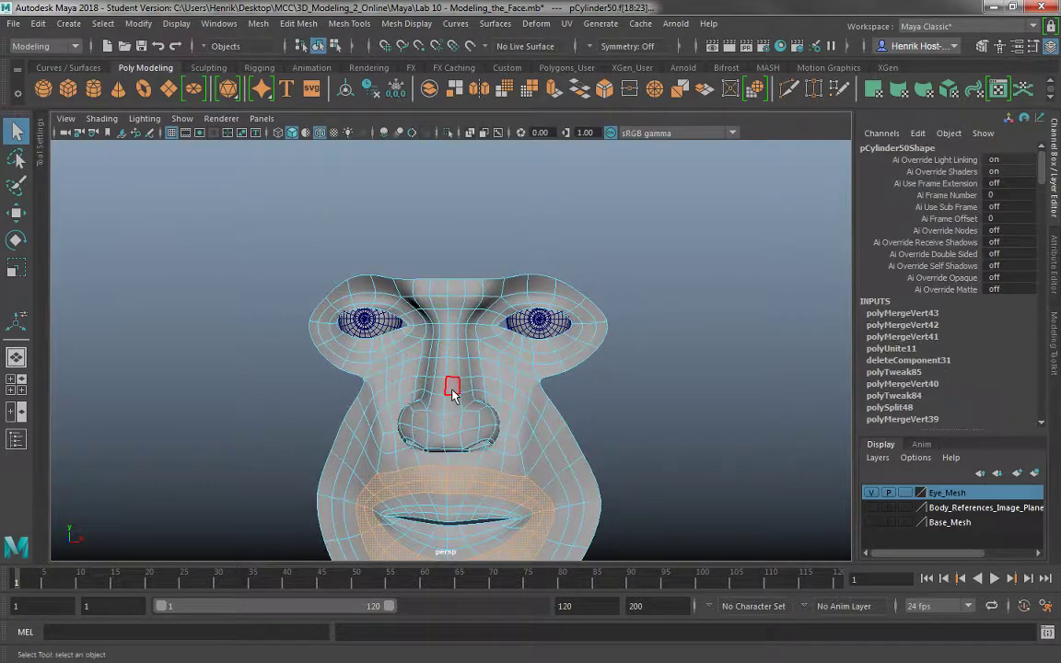
double_click(445, 391)
alt+middle_drag(473, 422, 486, 339)
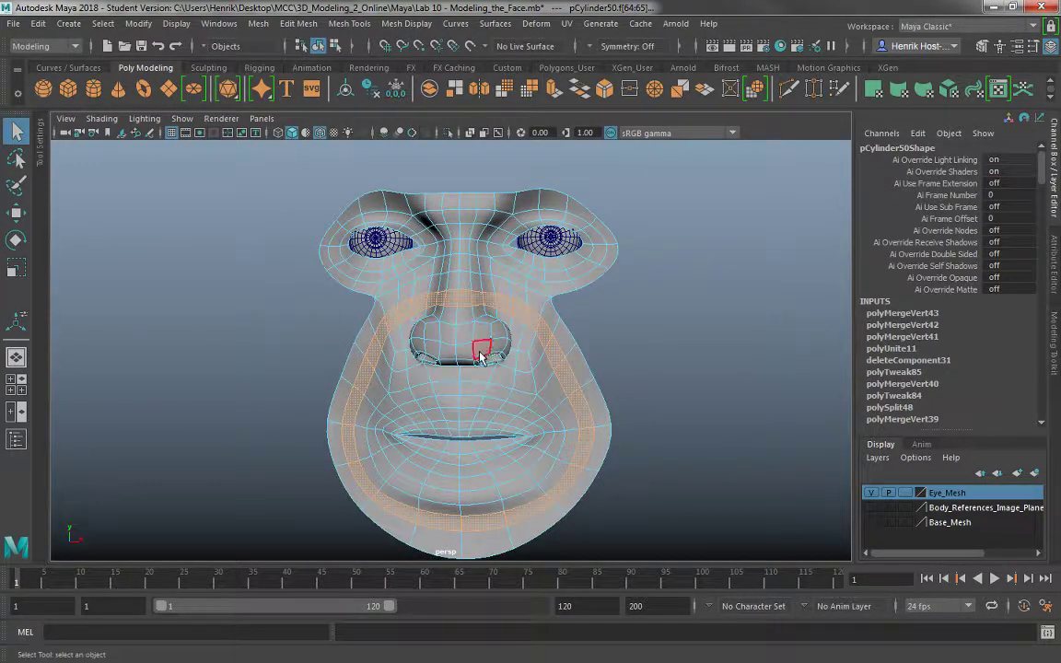
click(422, 286)
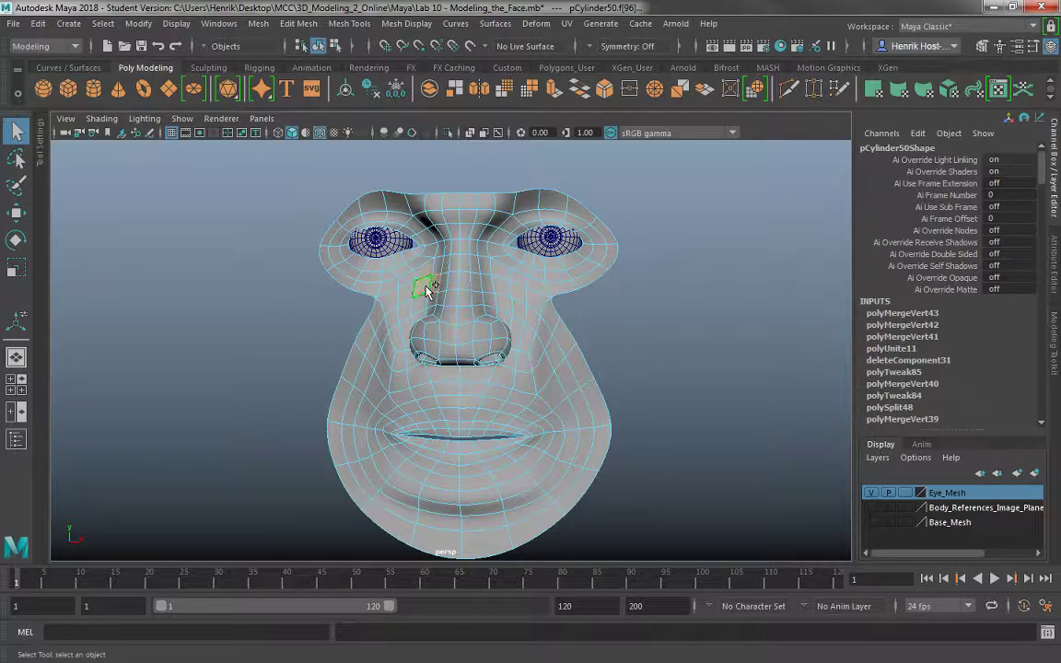
shift+double_click(423, 290)
click(440, 311)
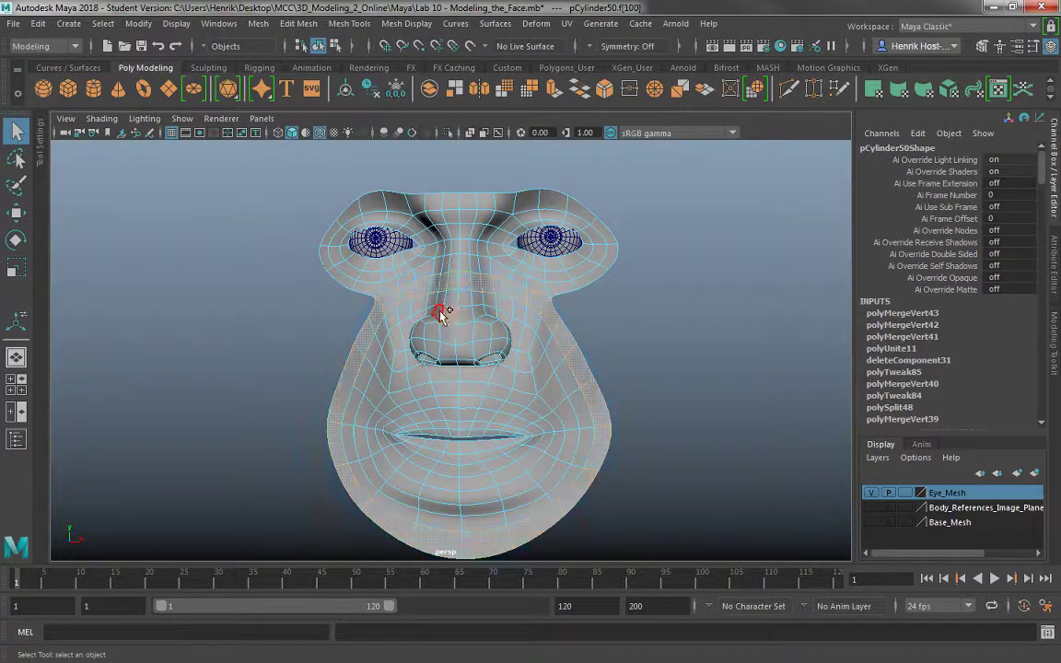
shift+double_click(440, 311)
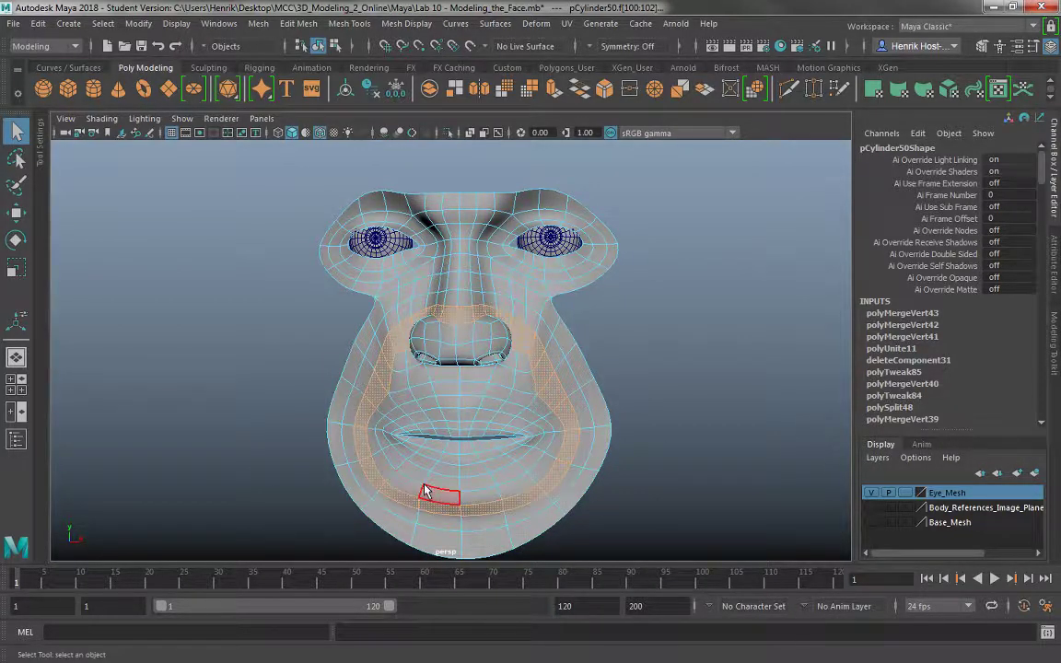
double_click(502, 424)
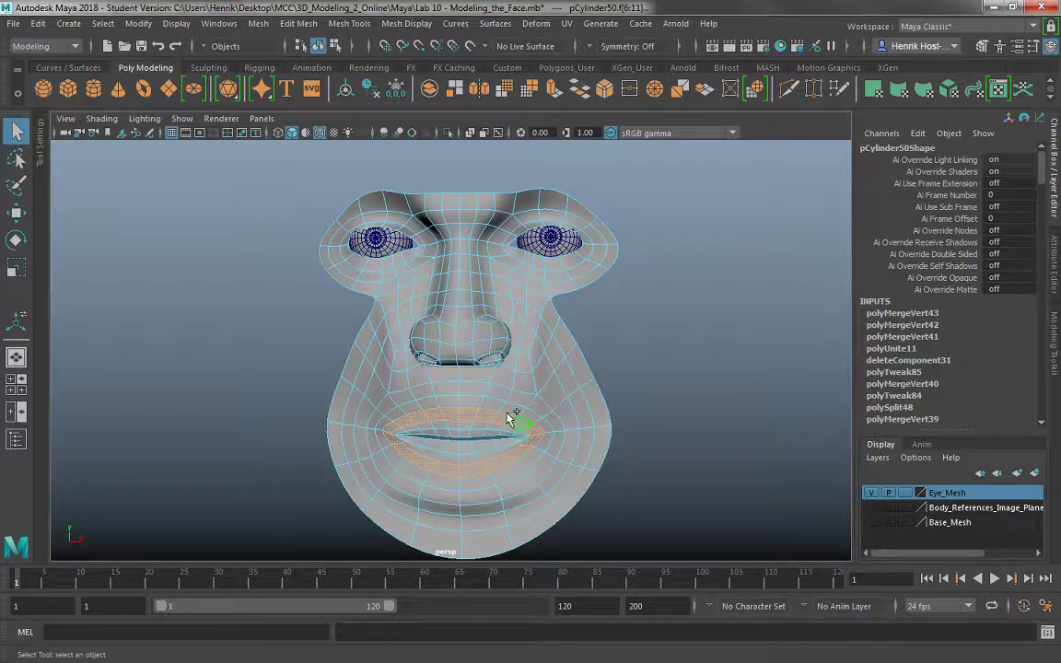
shift+double_click(486, 405)
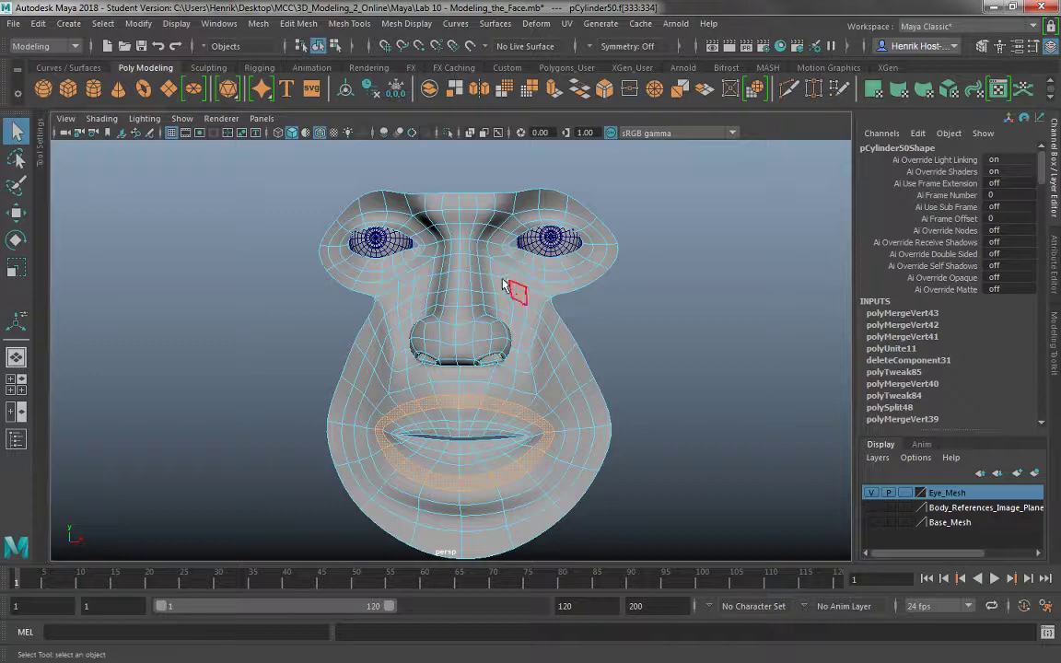
- Select the face loops around both eyes and around the single left eye to examine their edge flow
click(498, 270)
double_click(518, 282)
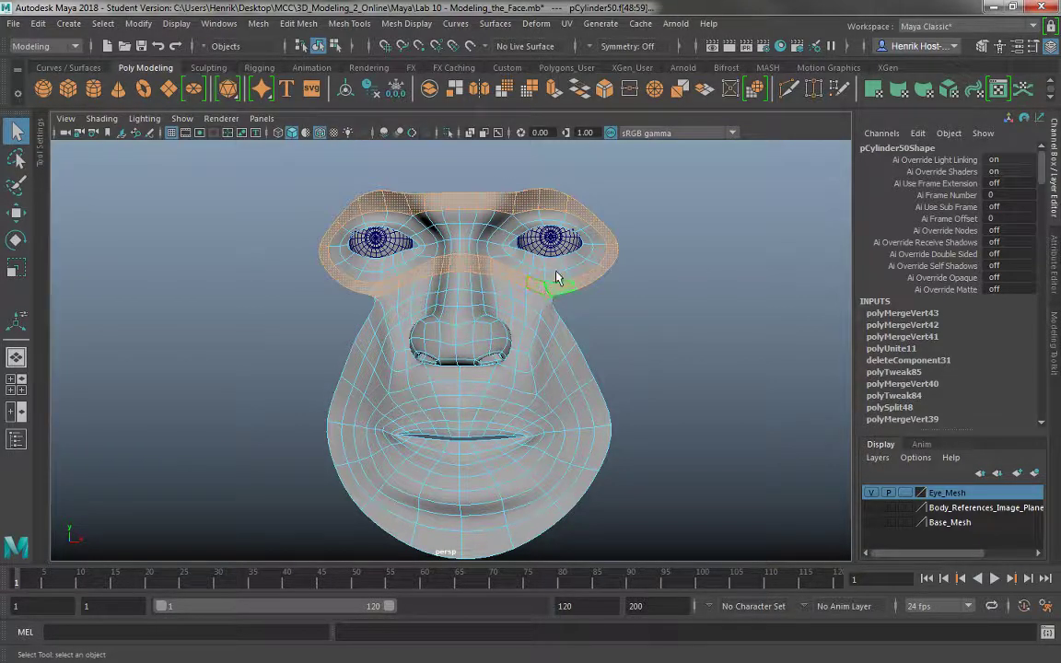
click(556, 276)
shift+double_click(539, 276)
alt+middle_drag(539, 276, 548, 336)
alt+drag(548, 336, 504, 364)
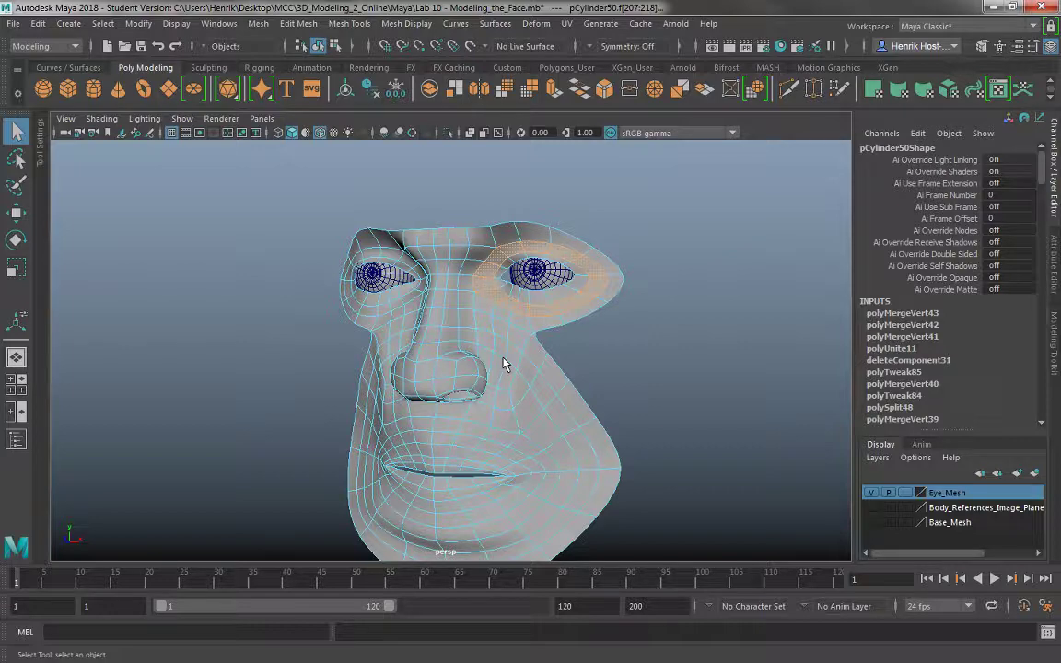
- Merge the outer cheek vertices between the eye and mouth loops on both sides of the face, then return to object mode
right_drag(544, 223, 472, 224)
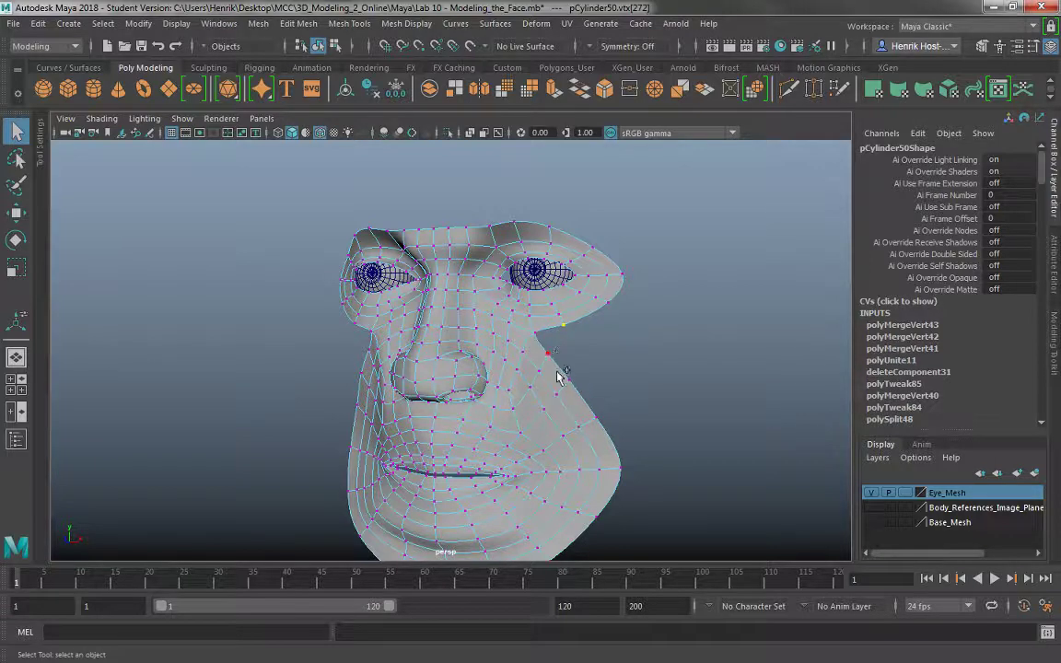
shift+right_drag(551, 366, 545, 236)
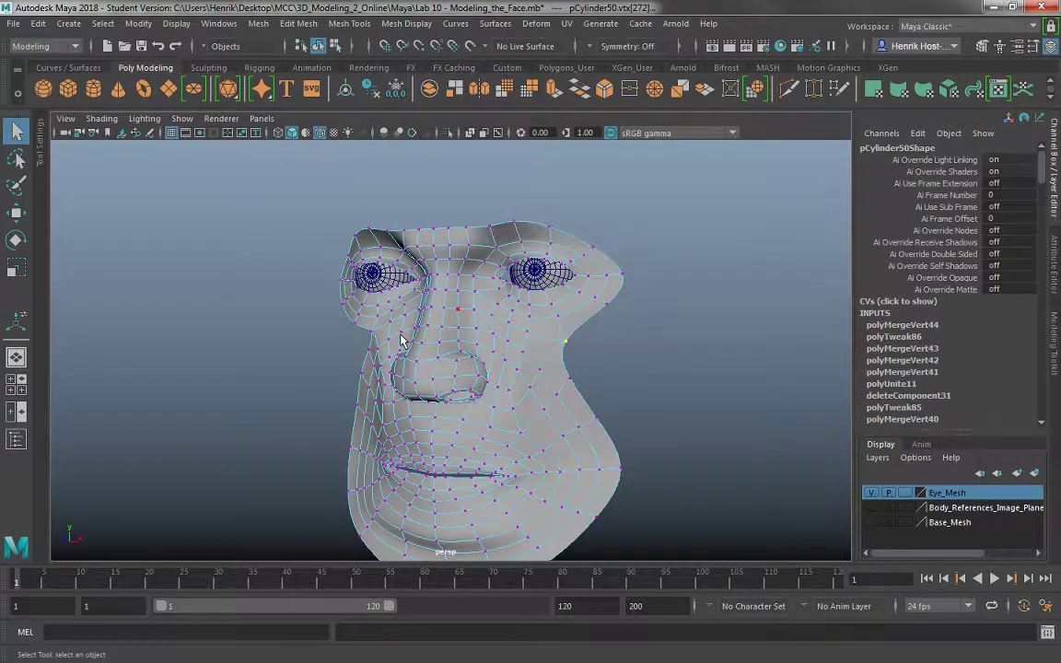
mouse_move(402, 343)
alt+mouse_down()
mouse_move(461, 337)
mouse_move(363, 336)
mouse_move(393, 359)
alt+mouse_up()
shift+click(362, 357)
key(g)
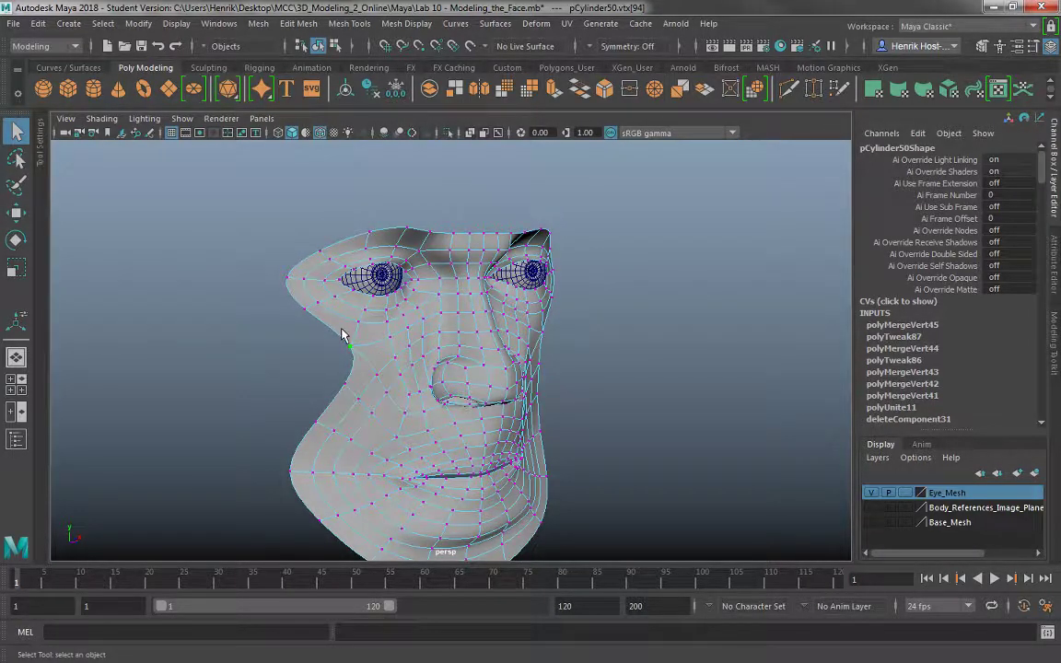
alt+drag(334, 386, 439, 398)
right_drag(438, 223, 501, 202)
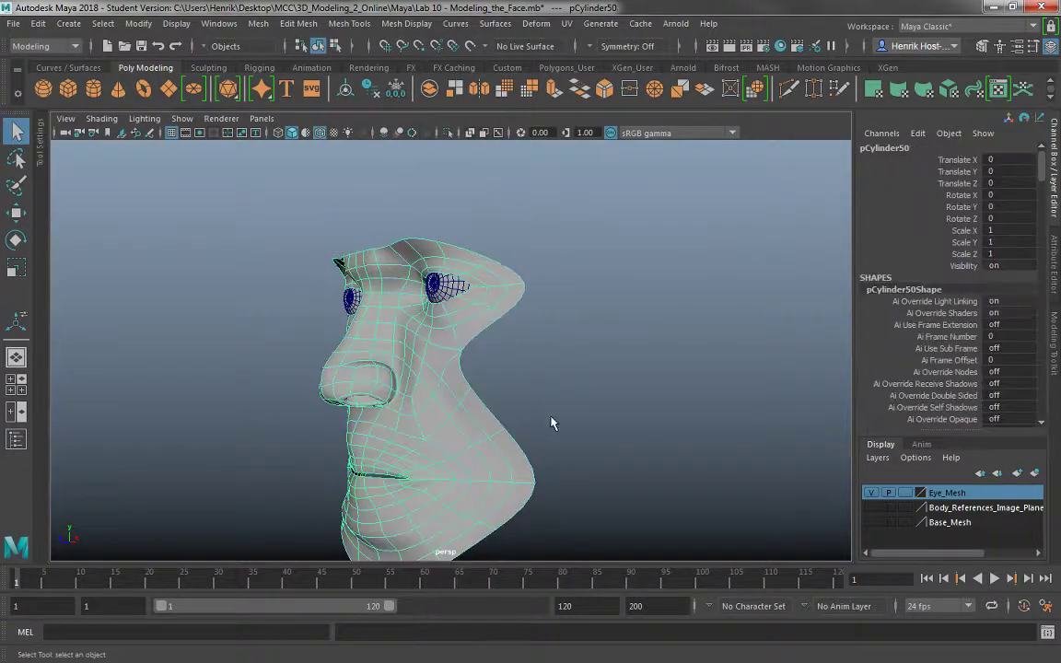
- In the side view, reduce the soft selection falloff on the lowest chin vertices and move them back under the jaw
alt+drag(554, 424, 473, 407)
key(space)
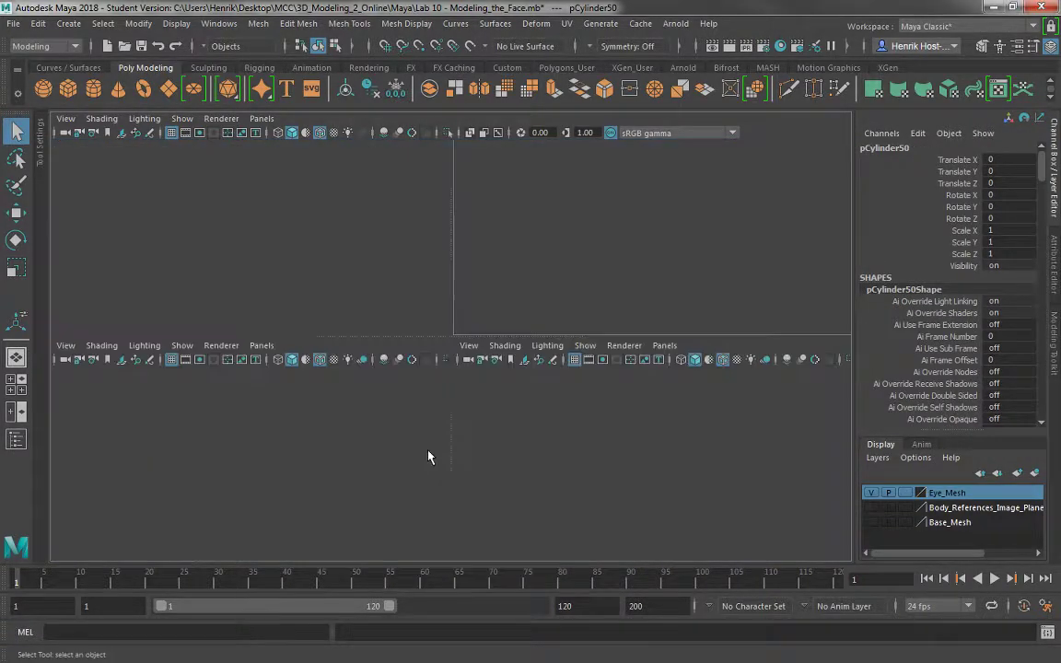
key(space)
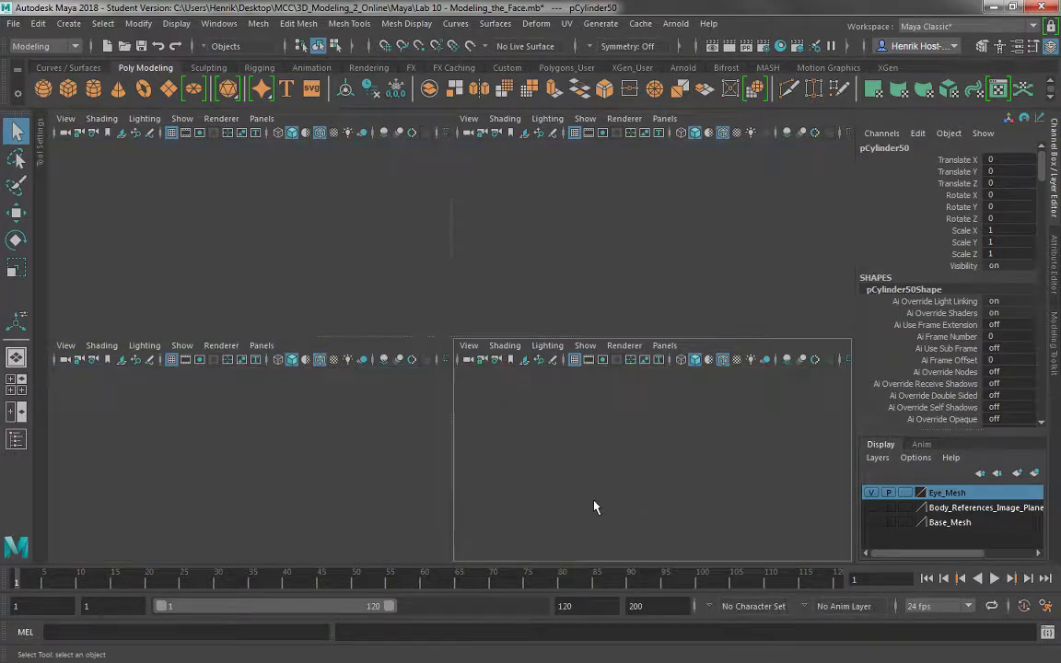
alt+middle_drag(551, 490, 466, 111)
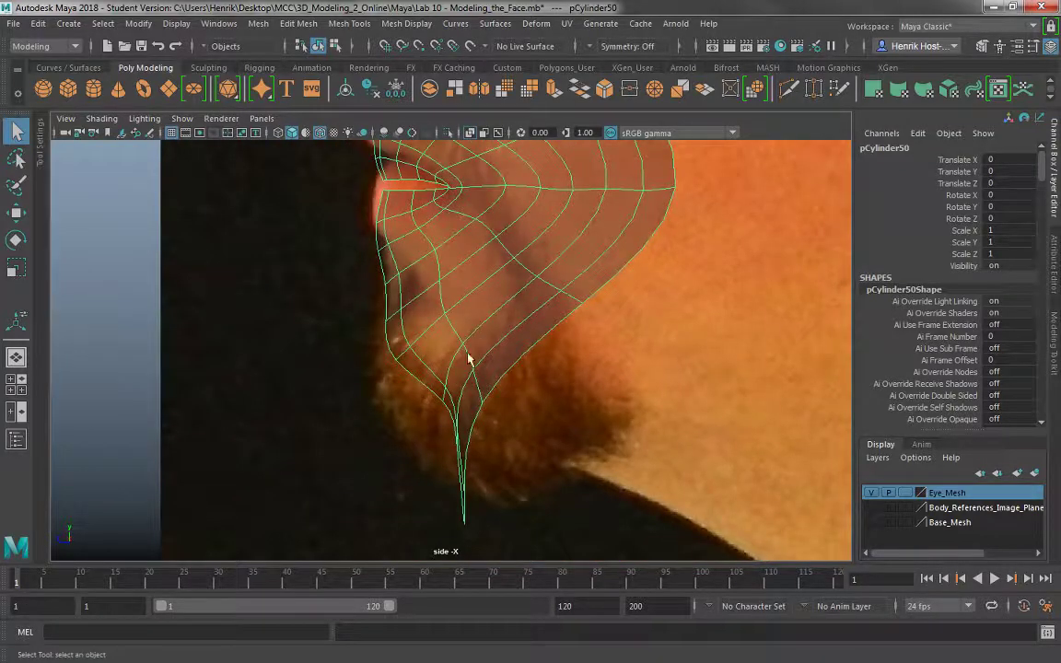
right_drag(446, 225, 340, 219)
drag(434, 474, 513, 543)
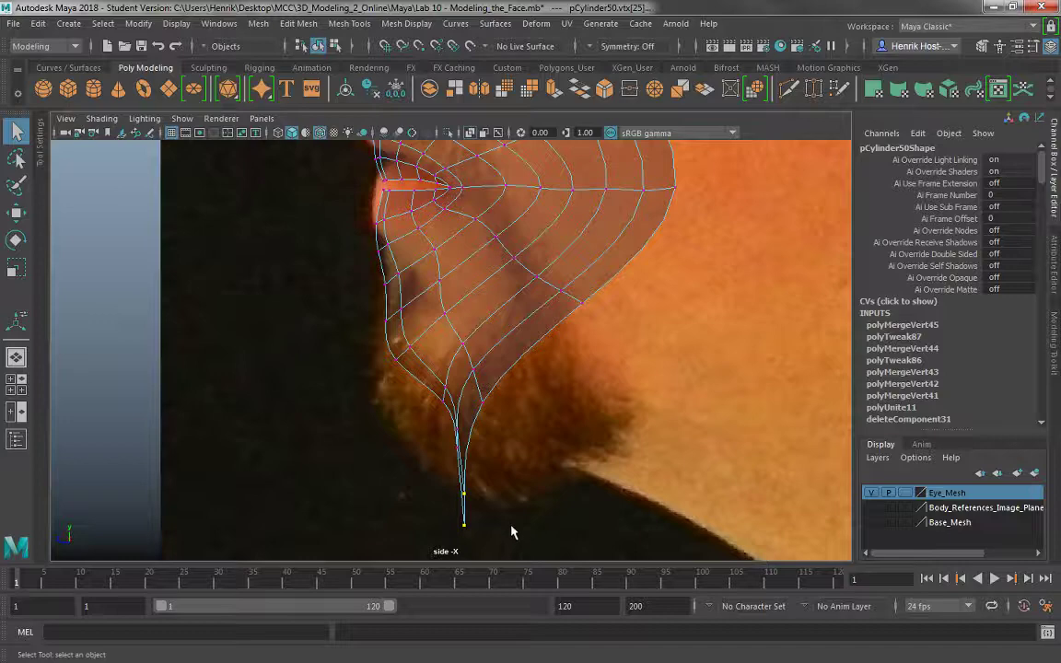
key(b)
middle_drag(448, 438, 470, 486)
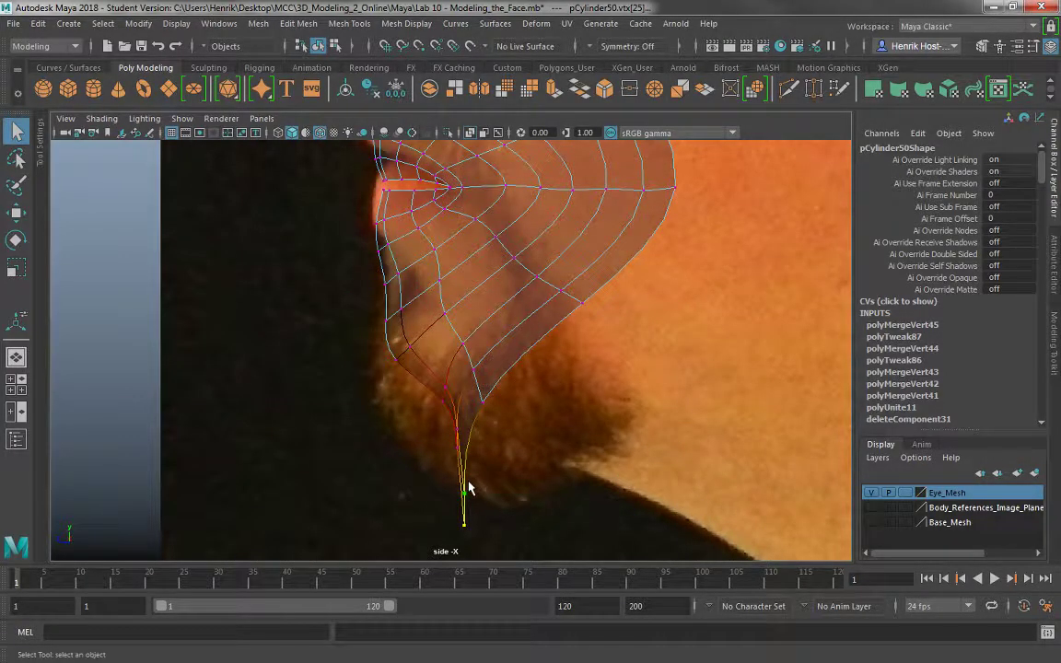
key(w)
alt+right_drag(599, 482, 422, 455)
- Tighten the falloff on the next row of chin vertices and move it forward to the front of the chin
drag(392, 435, 474, 434)
drag(466, 382, 468, 383)
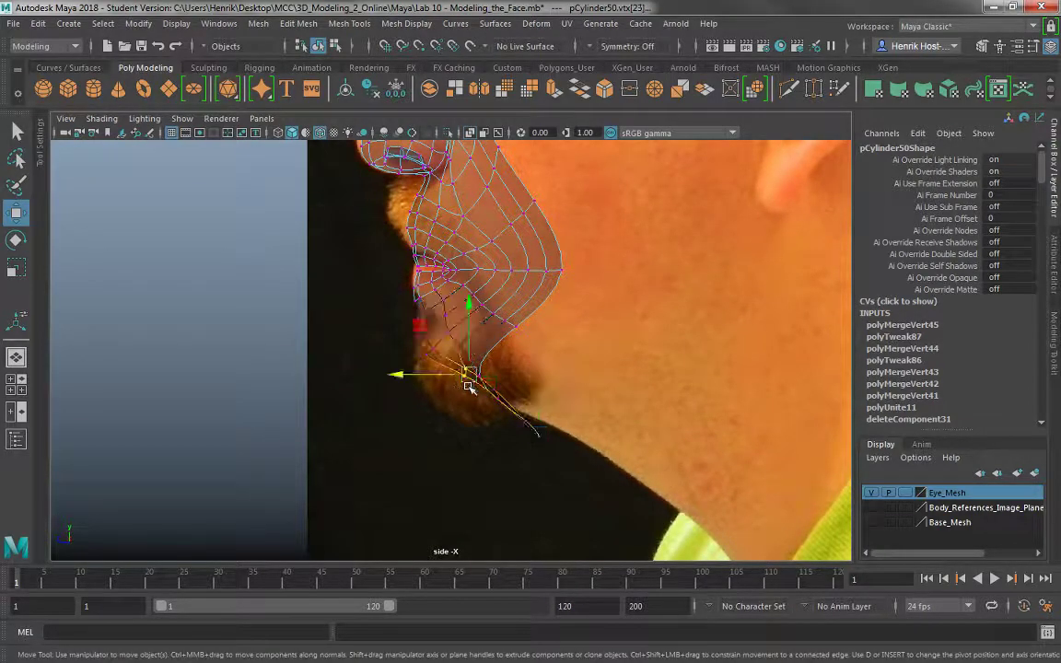
middle_drag(453, 372, 399, 365)
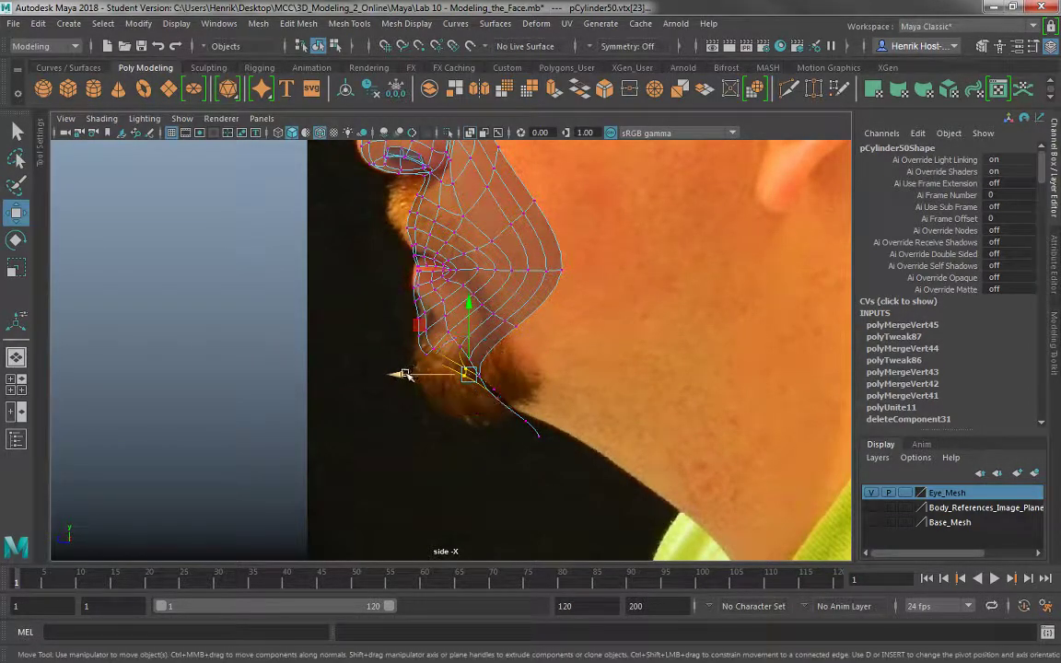
drag(403, 375, 359, 381)
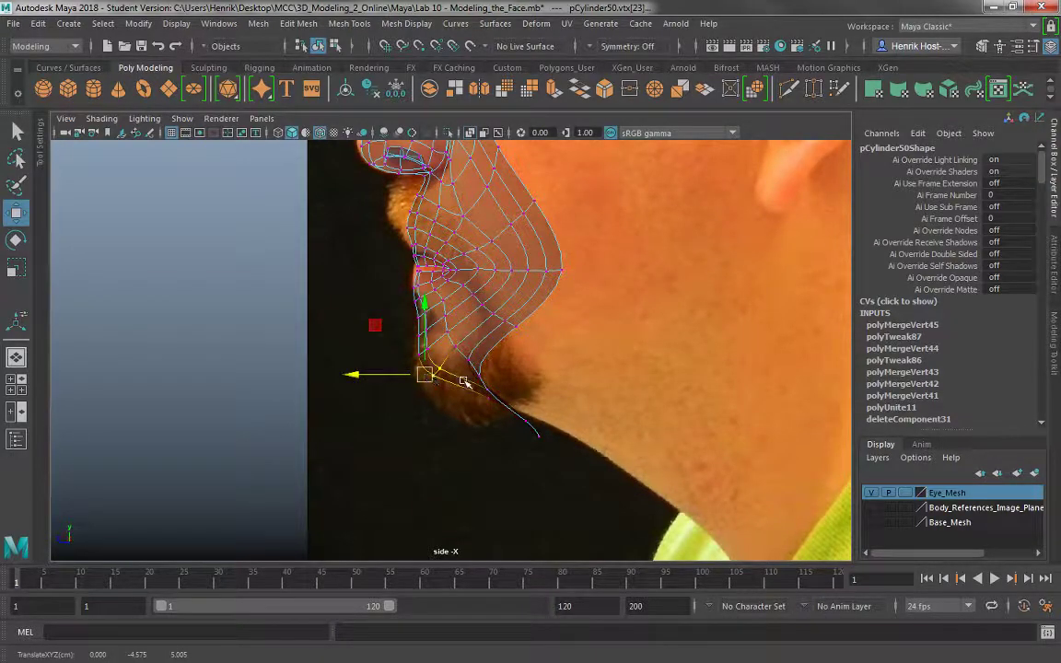
- In the perspective view, pull the border vertices along the character's left lower jaw back to widen the jawline
key(space)
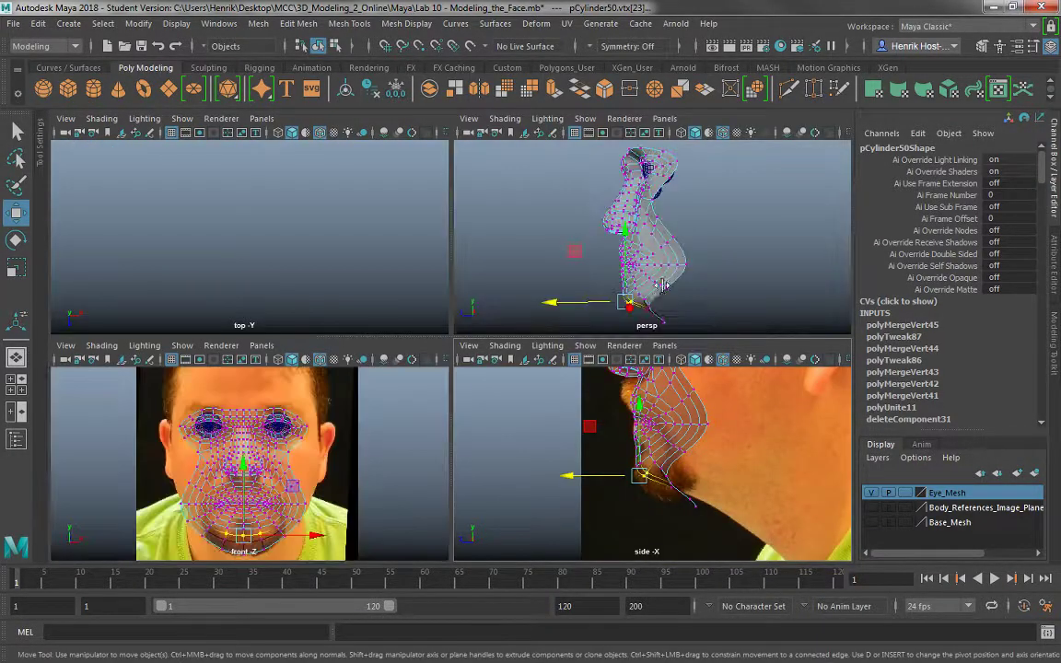
alt+drag(672, 206, 697, 267)
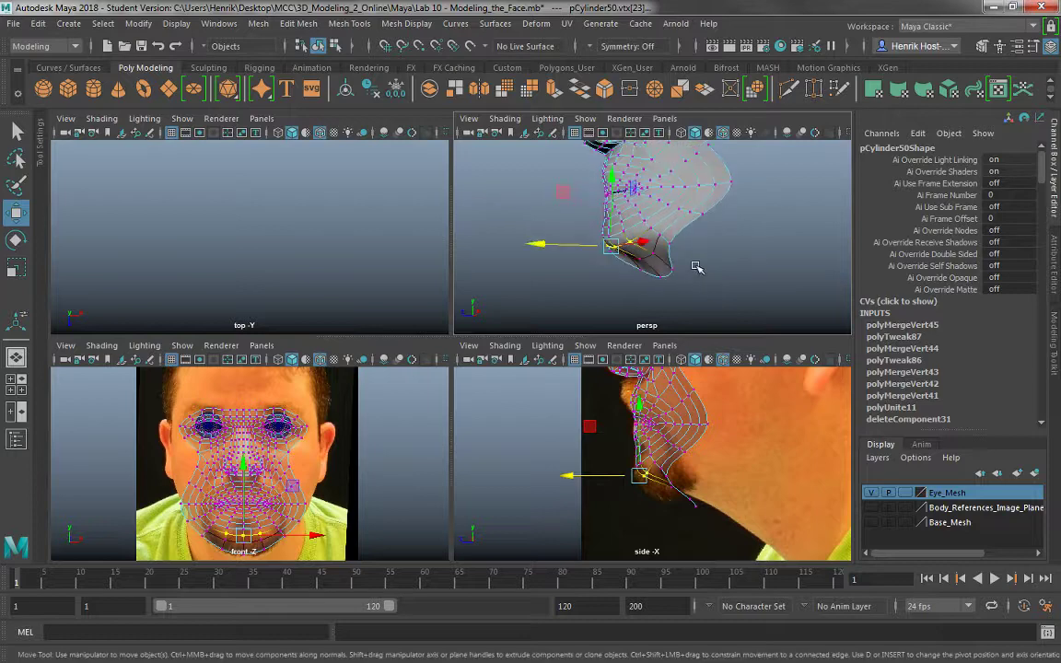
click(670, 246)
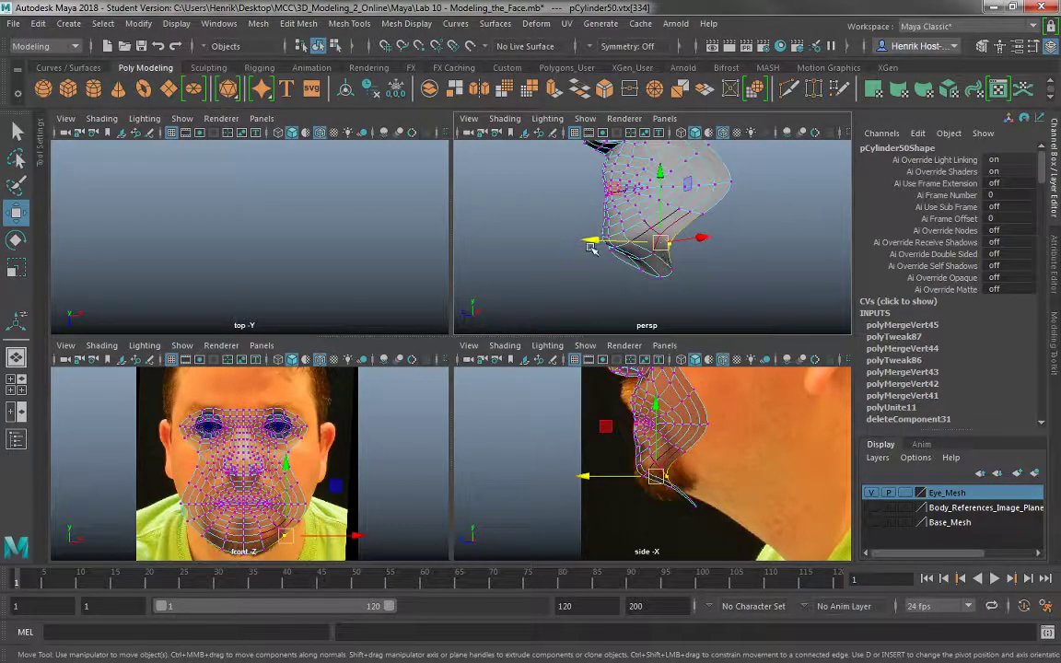
drag(592, 248, 647, 261)
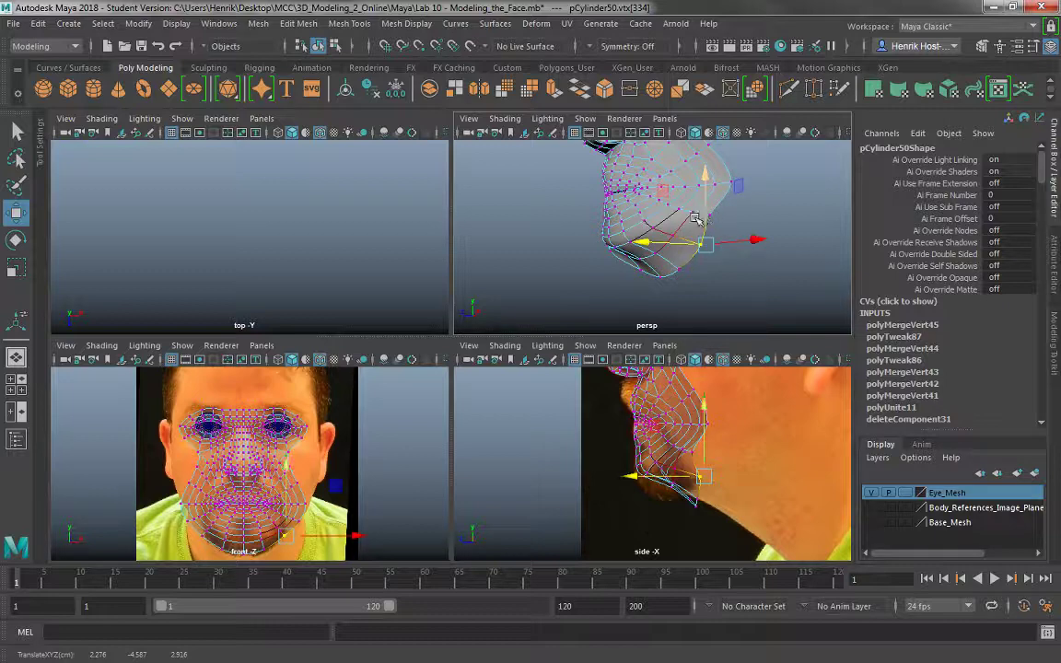
drag(682, 198, 723, 241)
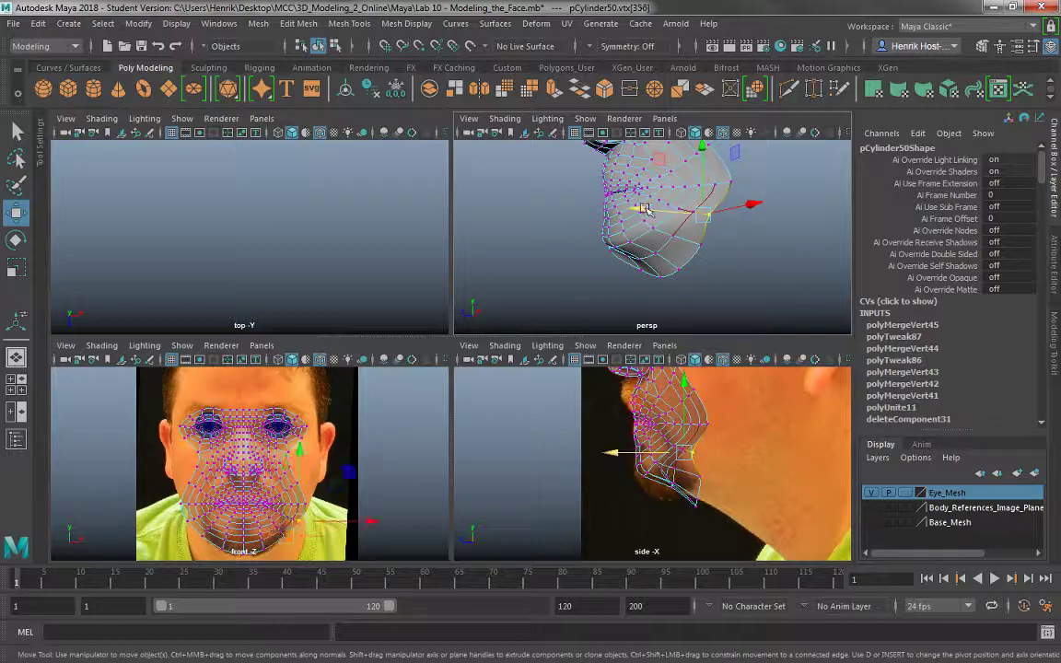
drag(642, 212, 745, 193)
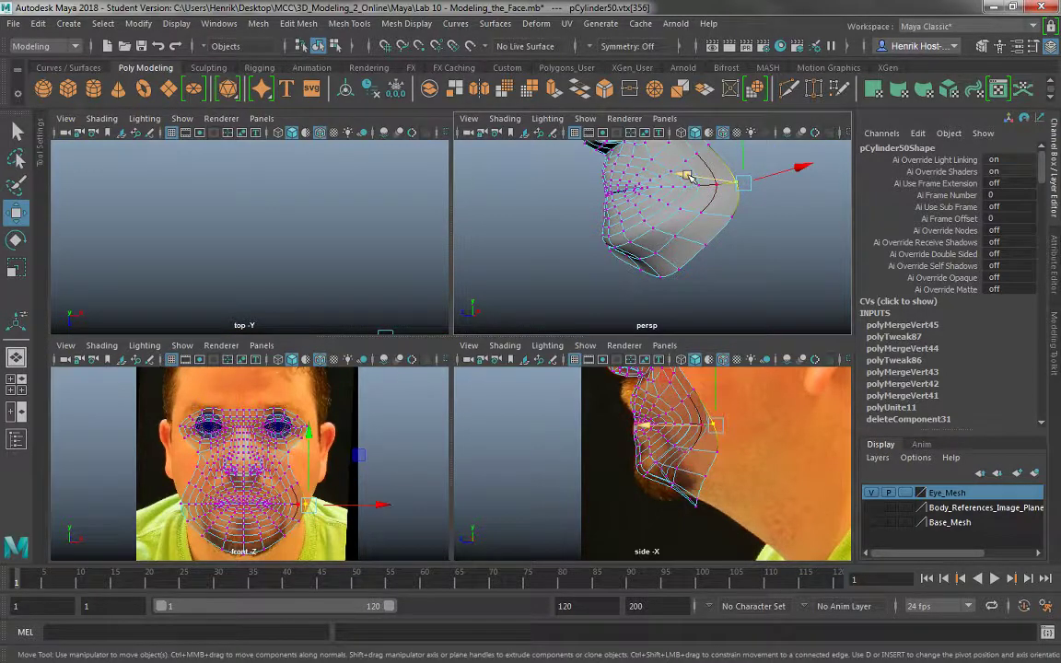
- Pull the character's left outer cheek vertices at and above mouth level back, and turn off the smooth mesh preview
drag(687, 175, 713, 182)
alt+middle_drag(754, 190, 751, 248)
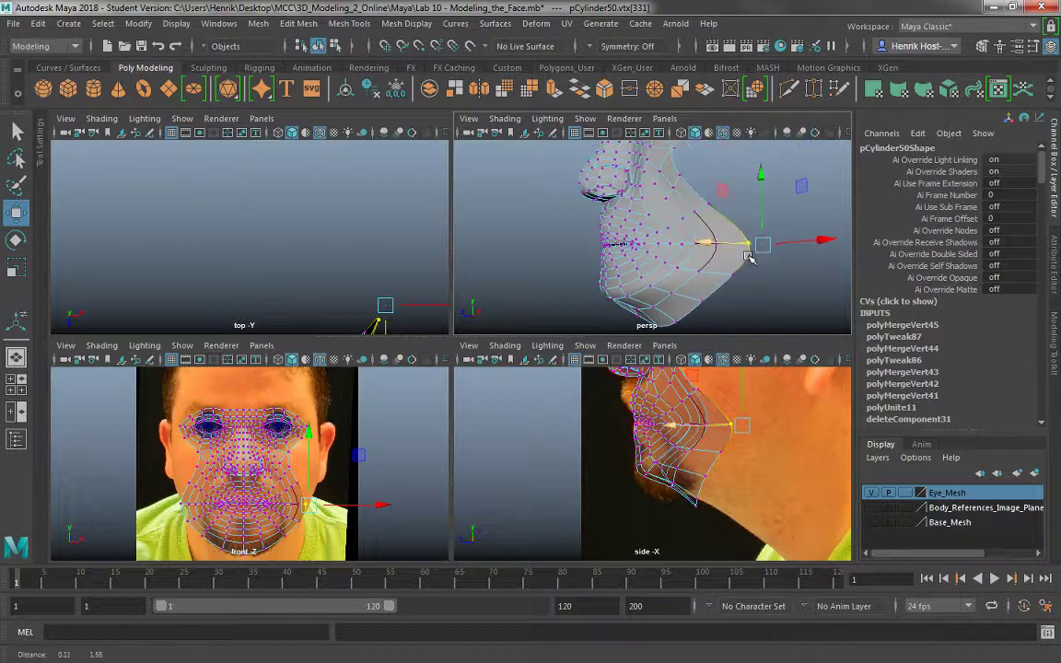
drag(714, 208, 715, 209)
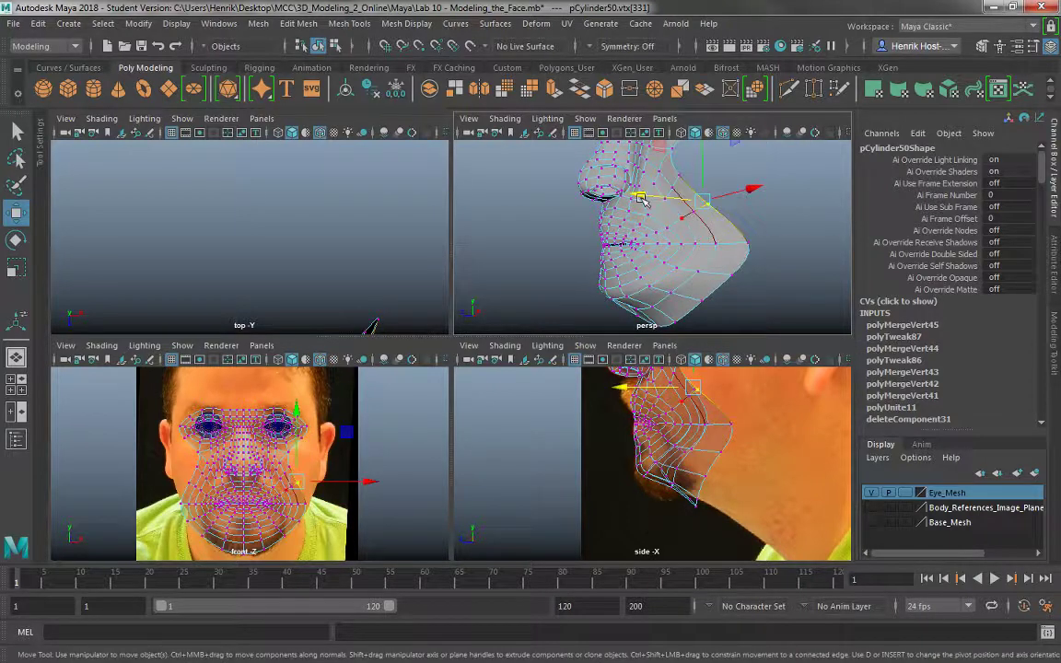
drag(643, 196, 645, 172)
key(1)
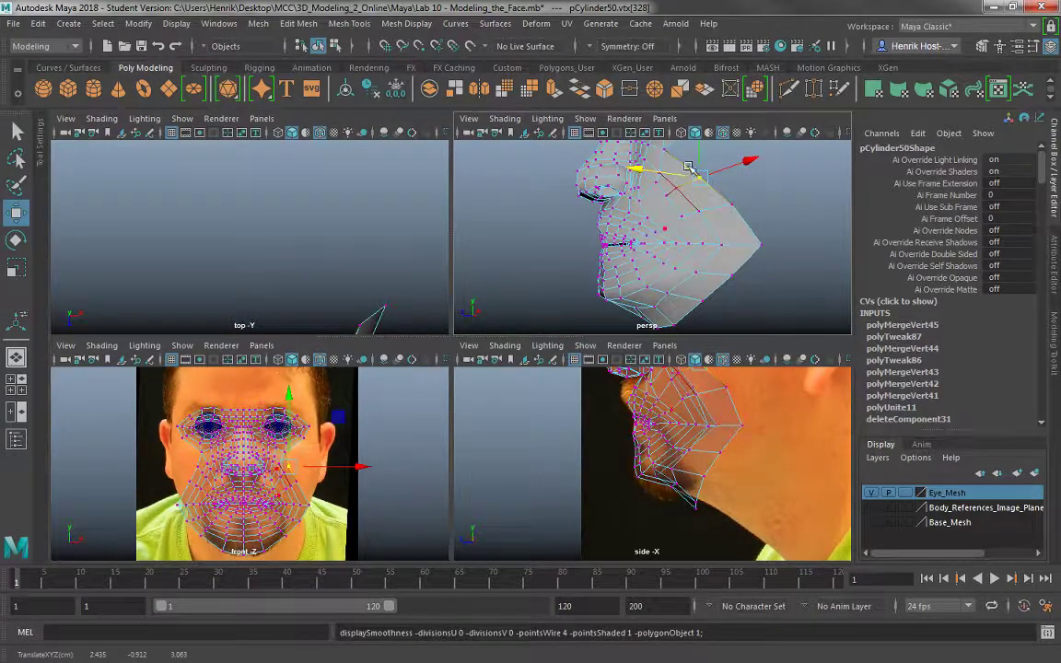
alt+middle_drag(688, 166, 671, 244)
alt+drag(670, 244, 718, 258)
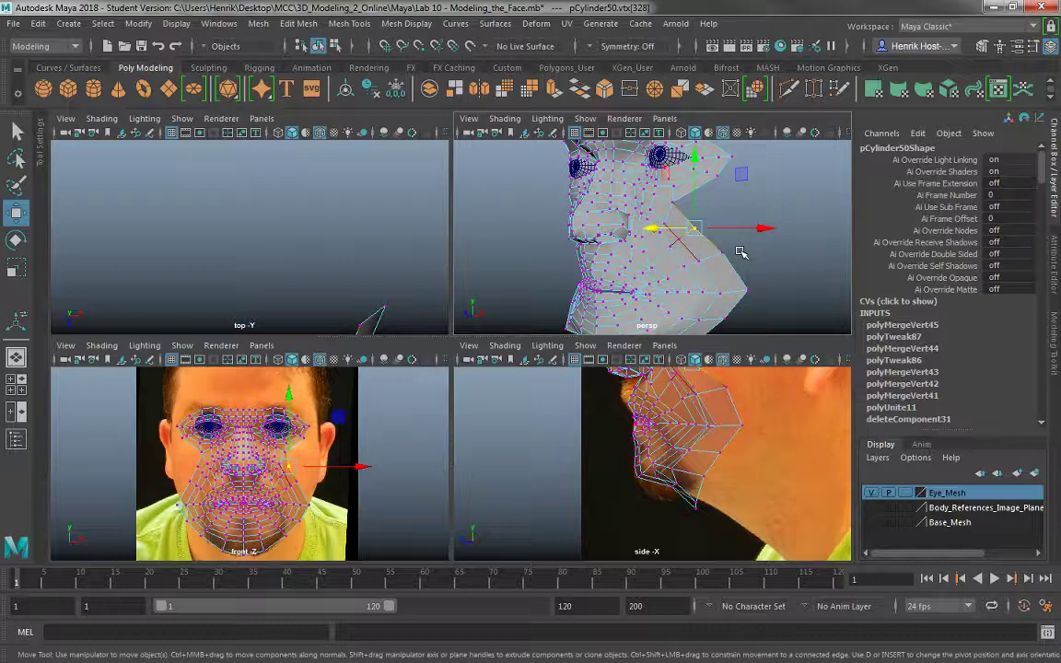
shift+click(718, 179)
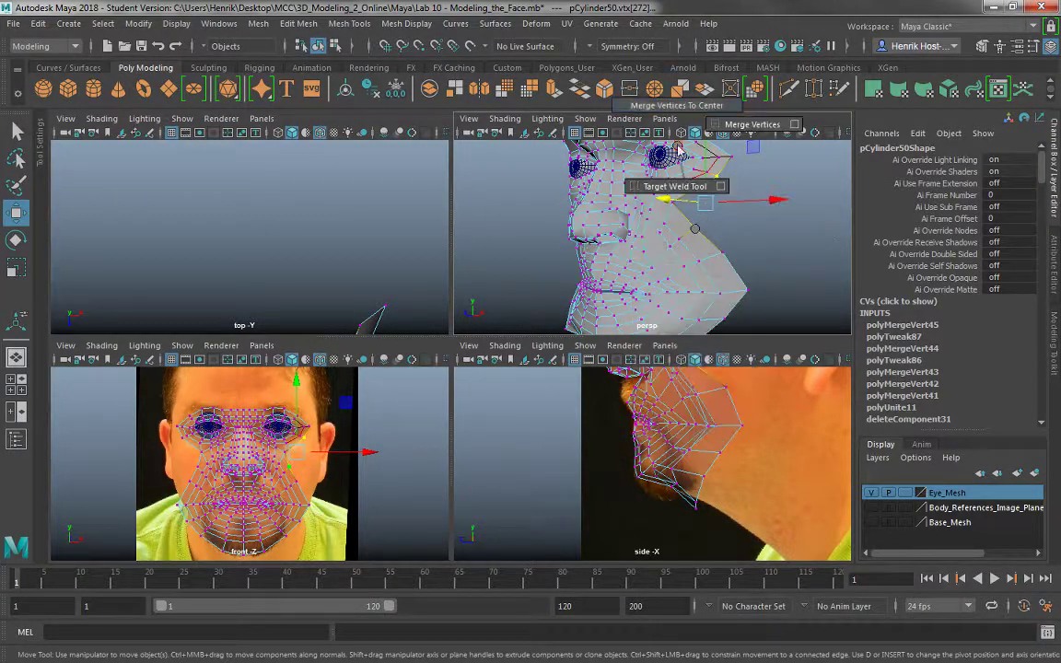
alt+drag(697, 230, 745, 239)
key(ctrl+z)
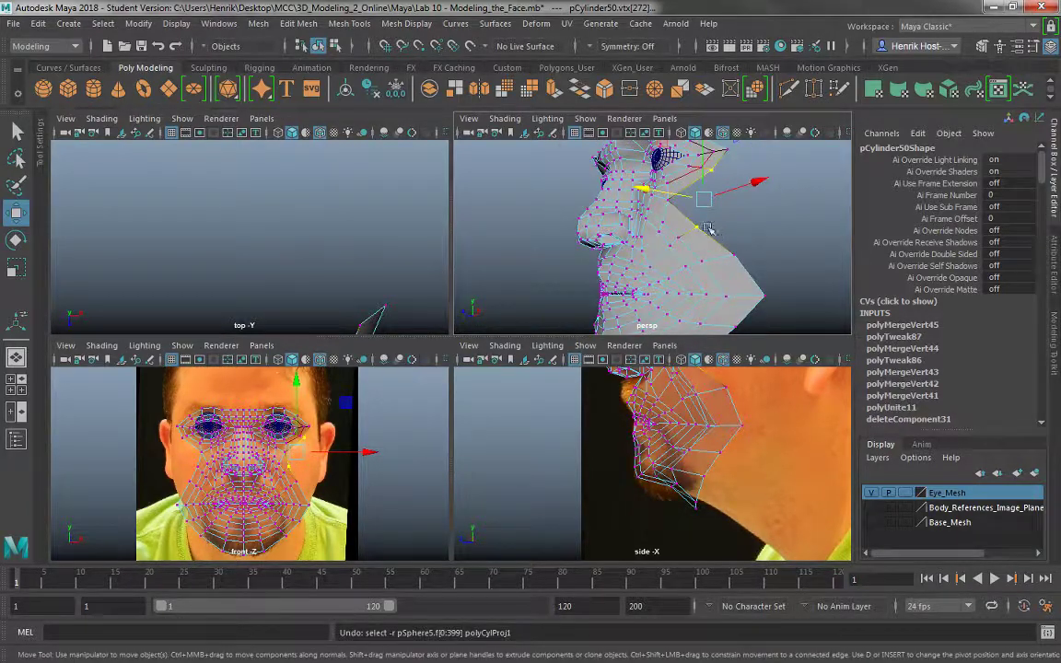
- Select the open border edges along the left cheek and lower jaw to examine where the mesh can continue
right_drag(677, 221, 746, 194)
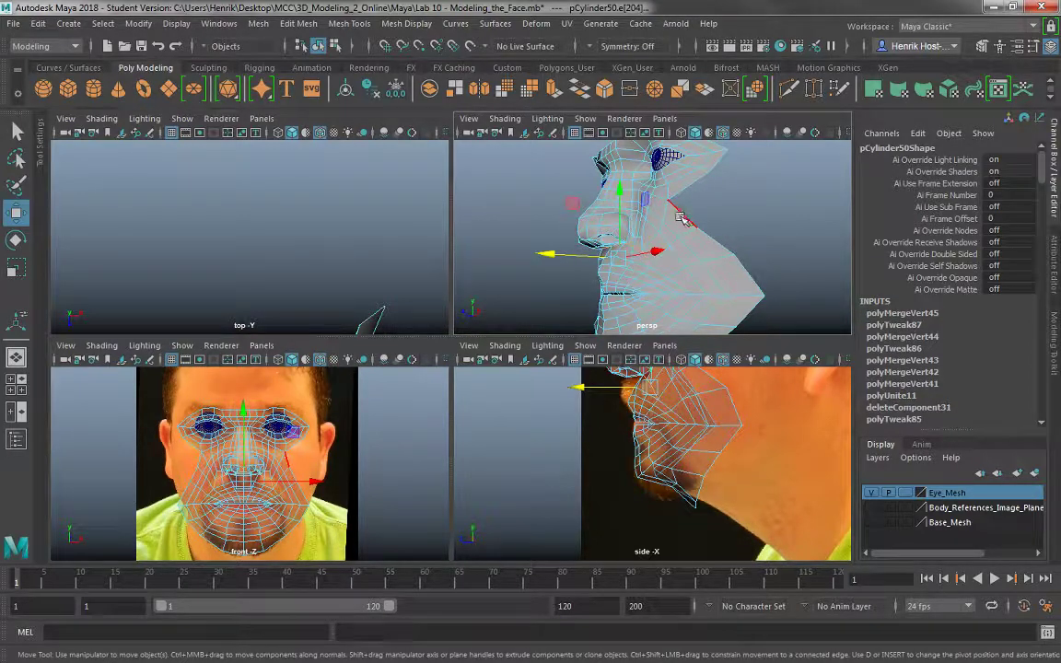
click(682, 218)
alt+middle_drag(746, 277, 701, 195)
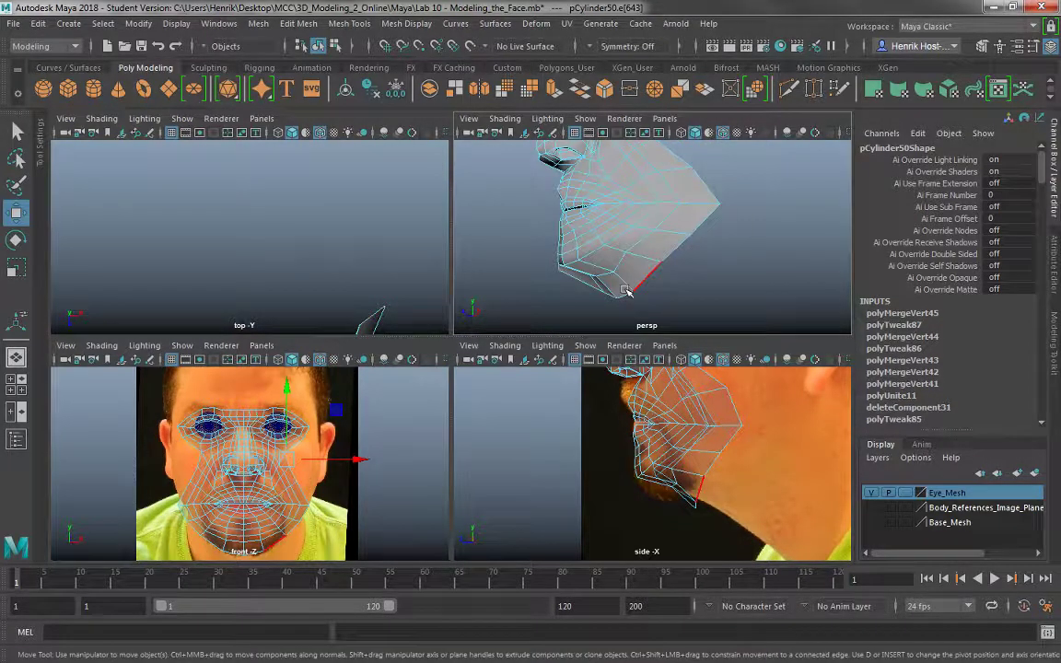
click(620, 257)
- Lower the row of vertices beneath the chin and raise the rearmost row slightly to follow the underside of the jaw
right_drag(618, 251, 543, 221)
alt+drag(558, 230, 518, 275)
click(603, 266)
drag(585, 208, 586, 214)
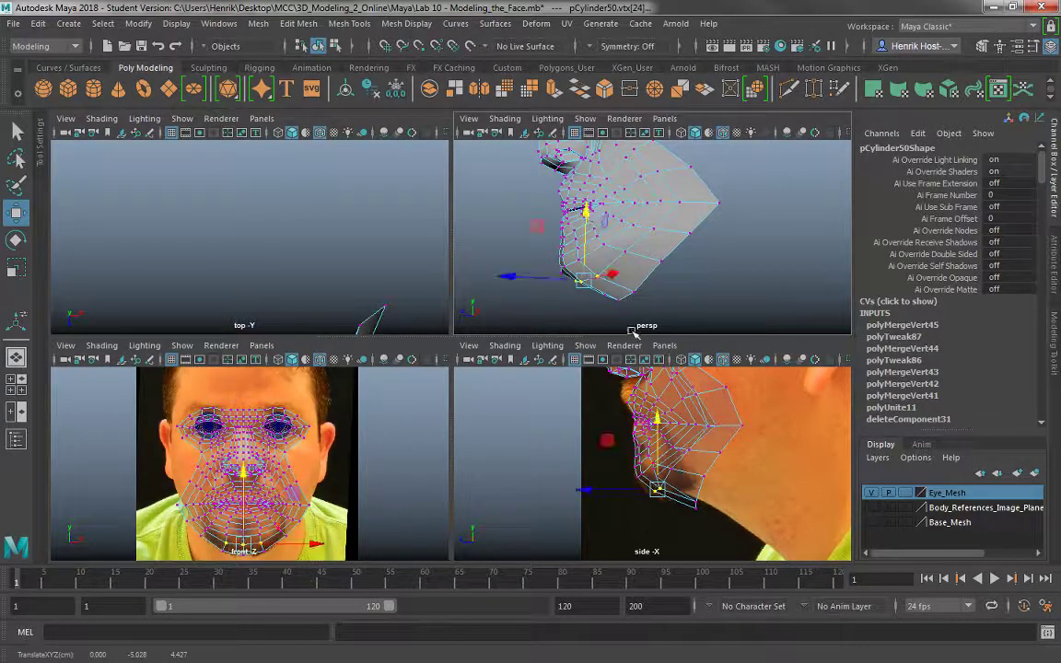
drag(646, 316, 591, 284)
drag(622, 237, 683, 197)
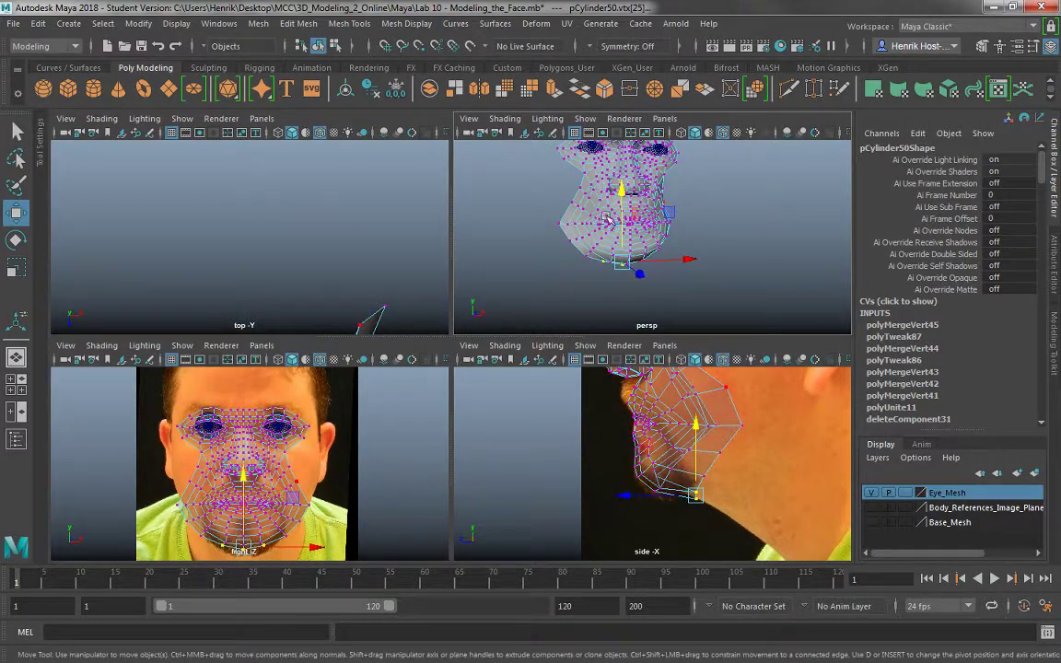
- In the front view, select all faces on the character's right half of the face mesh and delete them
key(space)
key(space)
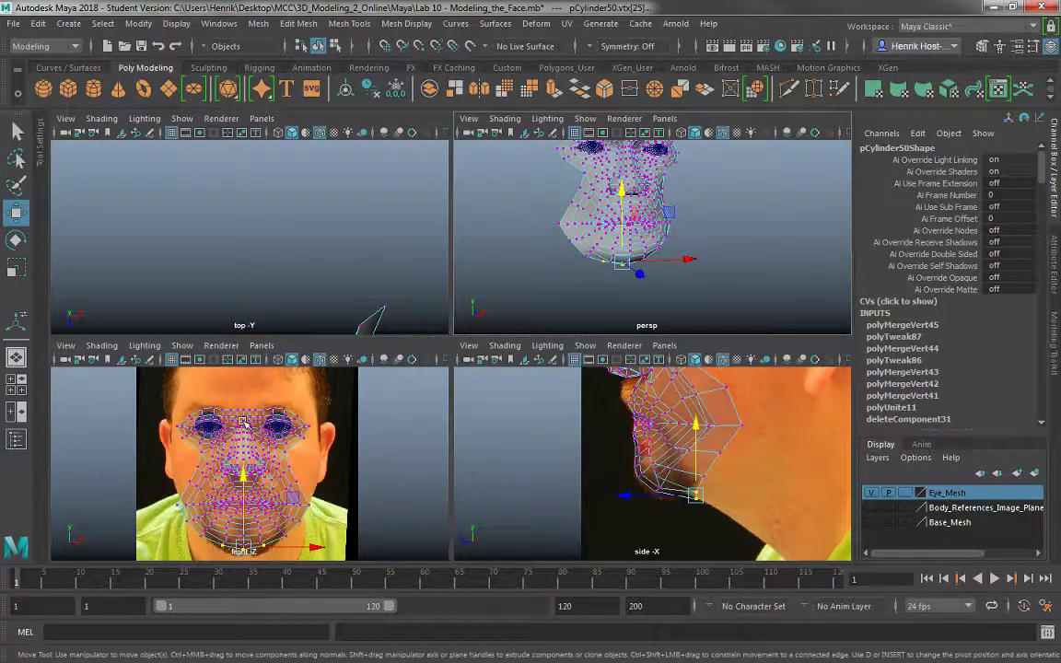
right_drag(243, 422, 241, 265)
drag(166, 393, 245, 583)
key(Delete)
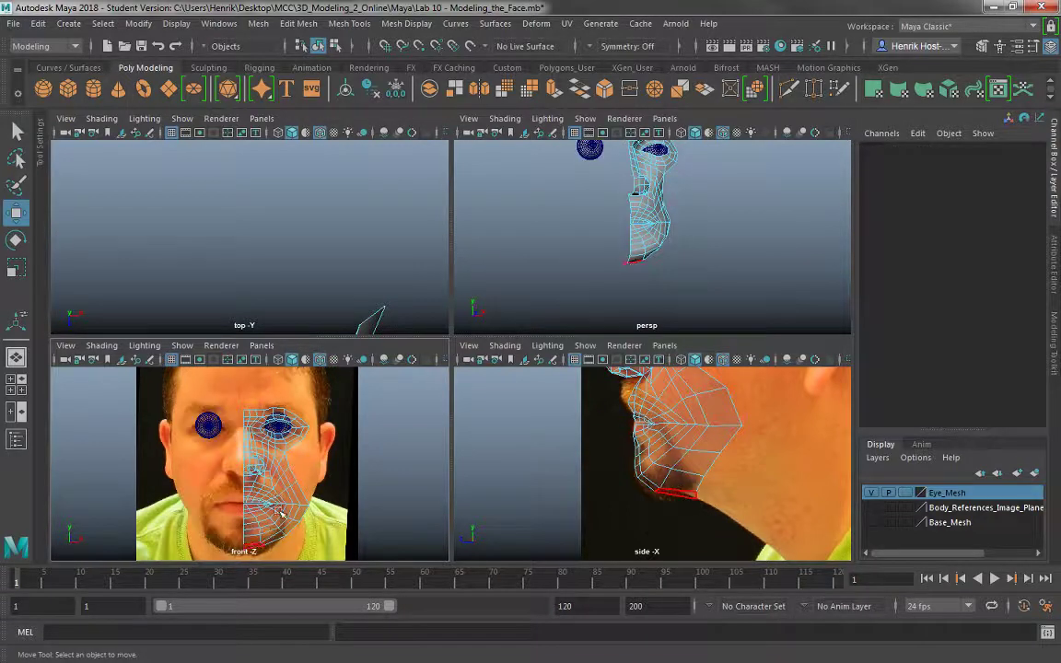
- Duplicate the remaining half of the face in object mode and mirror the copy with Scale X -1
right_click(267, 221)
click(333, 188)
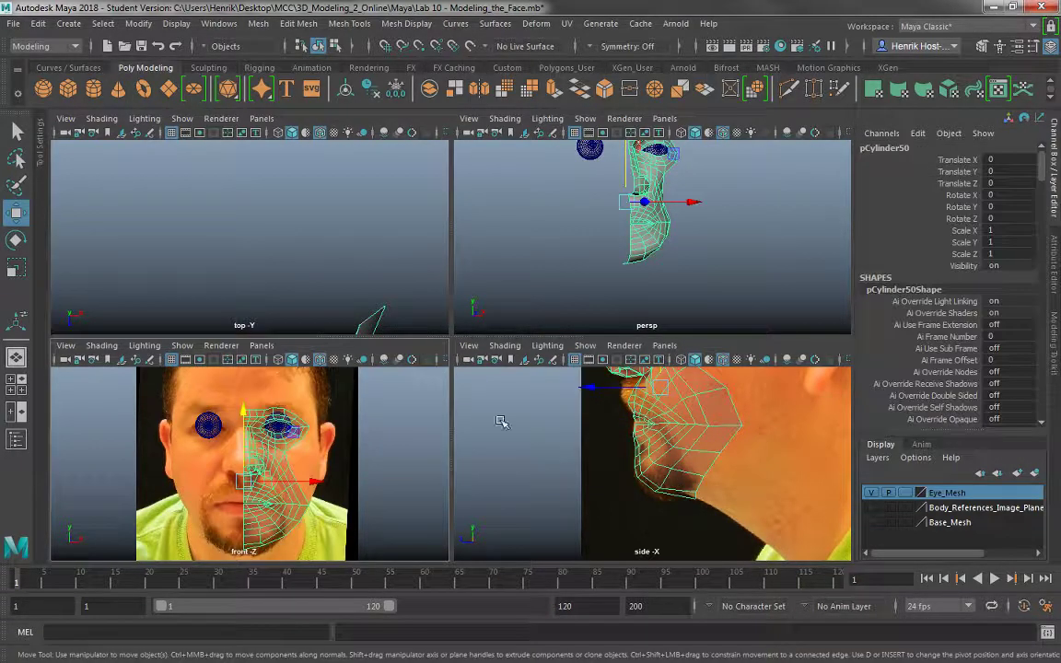
key(ctrl+d)
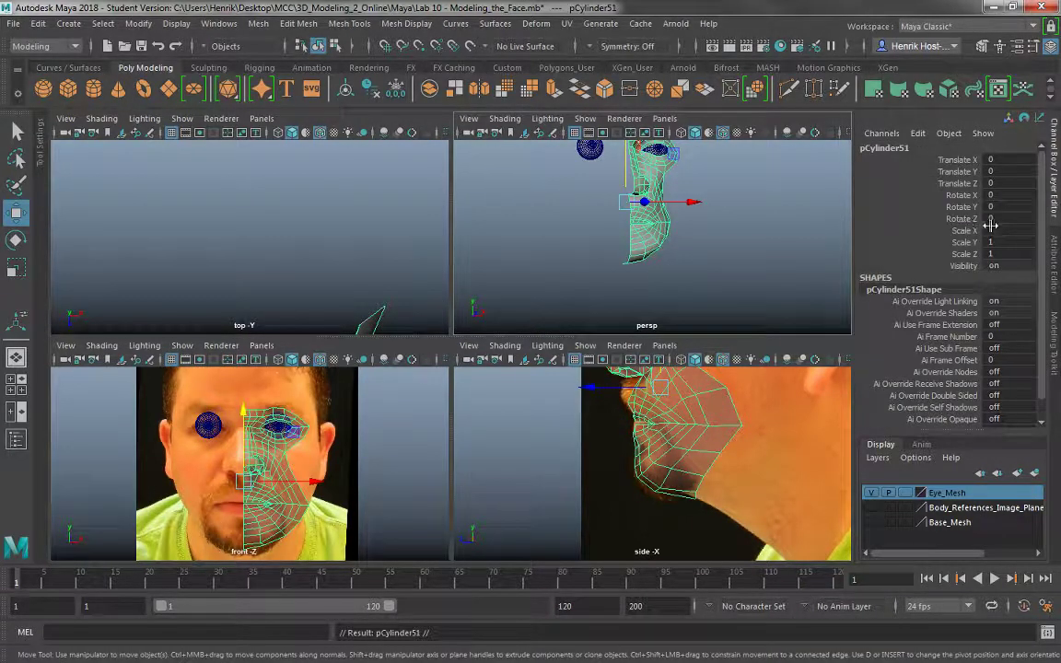
key(Return)
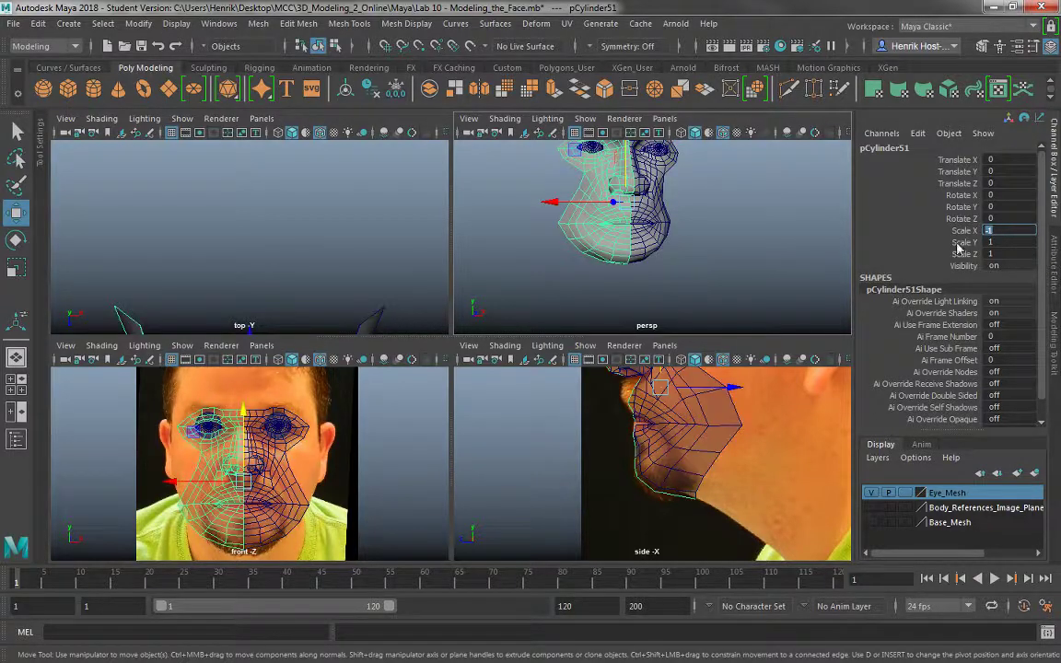
- Combine both face halves, merge the vertices along the center line, and return to object mode
shift+click(272, 473)
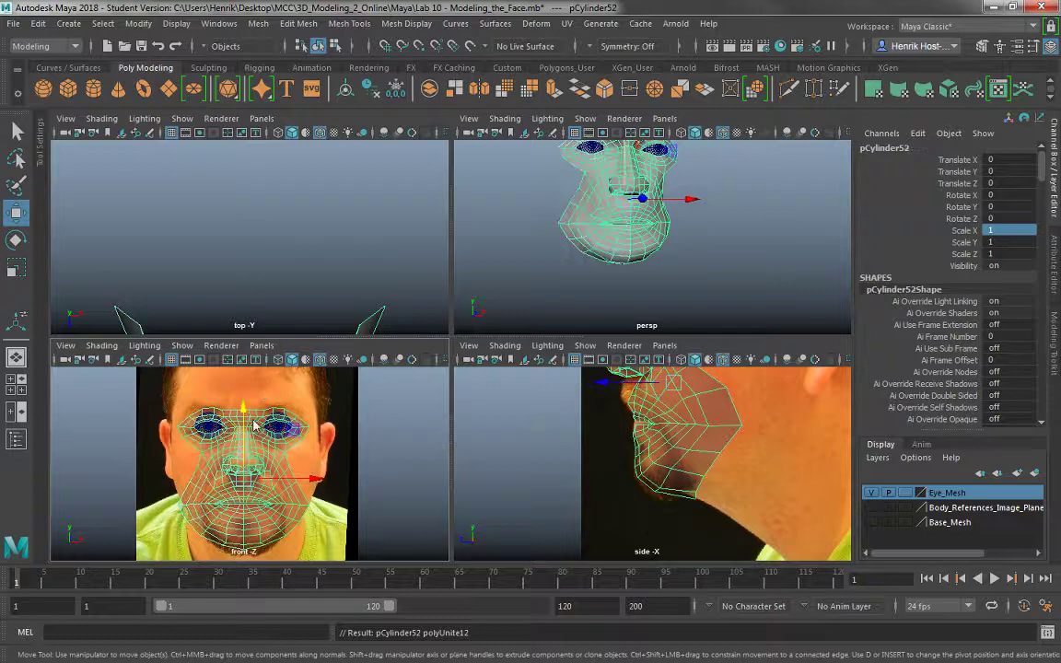
right_drag(258, 394, 164, 201)
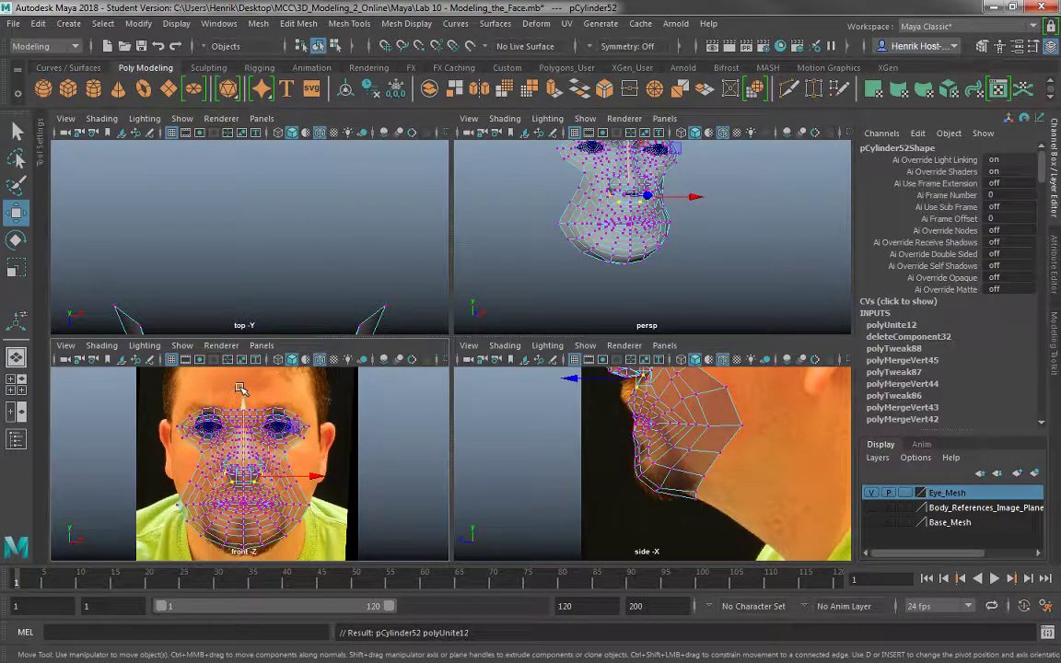
drag(240, 388, 244, 608)
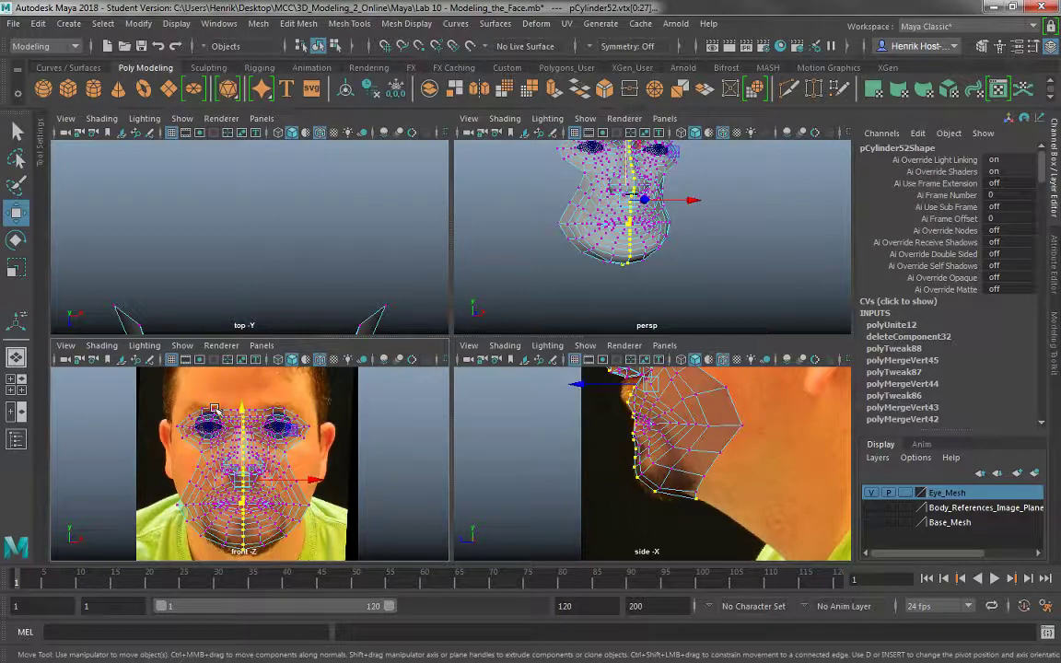
key(space)
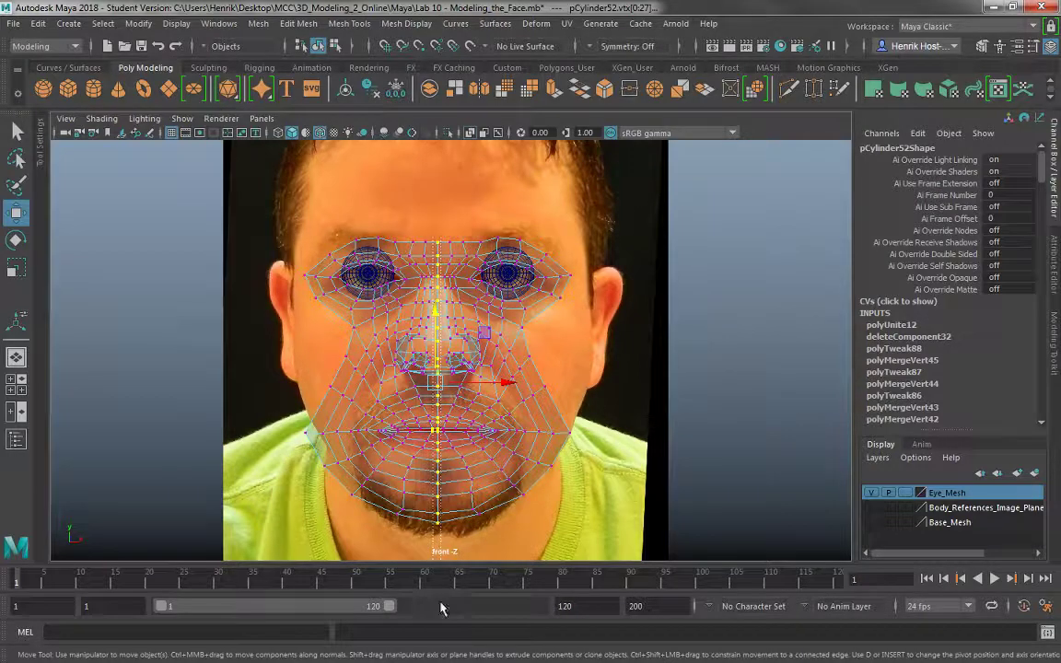
shift+right_drag(425, 400, 481, 279)
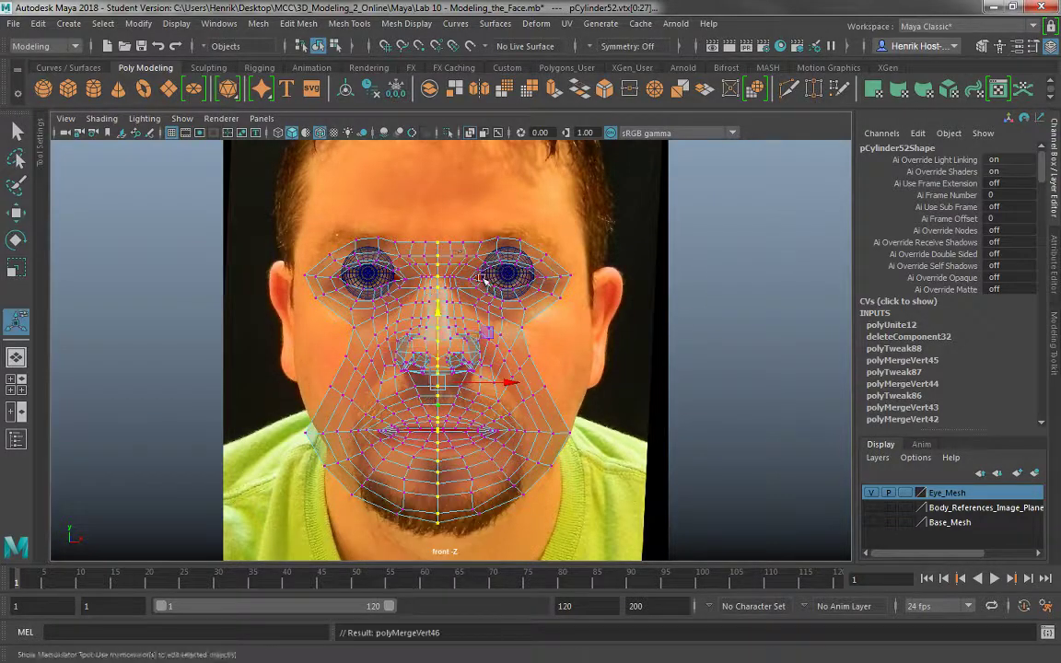
right_drag(445, 226, 521, 203)
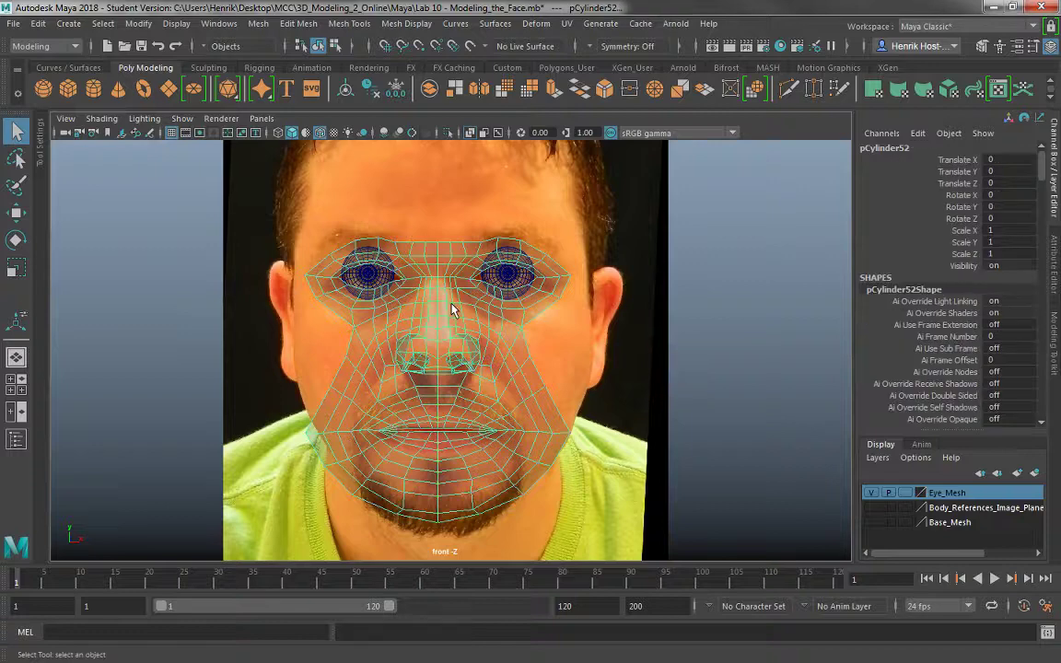
- Switch the face mesh to vertex editing in the front view and turn on Object X symmetry
alt+middle_drag(463, 295, 415, 323)
right_drag(477, 224, 406, 224)
drag(496, 416, 497, 418)
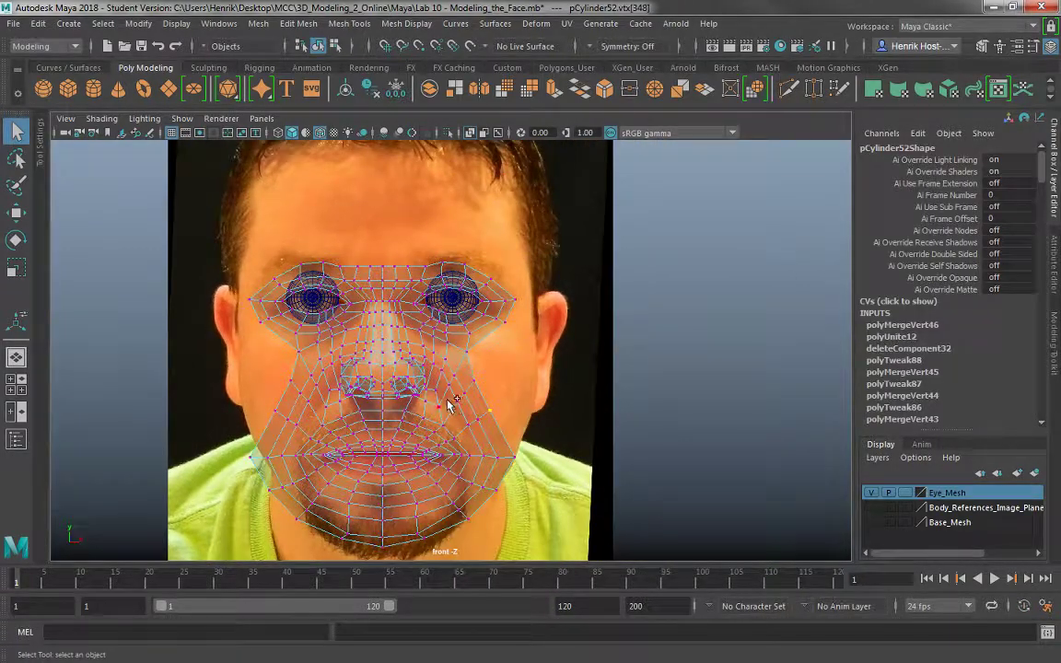
ctrl+shift+right_drag(445, 400, 446, 284)
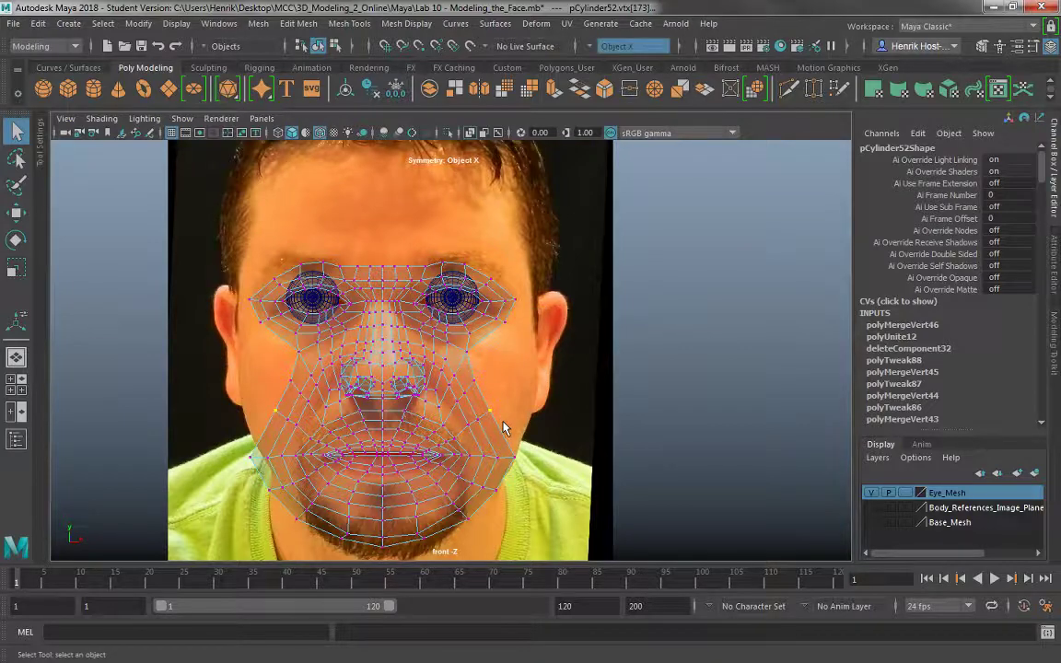
- Move the upper outer cheek vertices outward symmetrically to round the cheek outline between eyes and mouth
key(w)
drag(500, 403, 490, 377)
click(475, 381)
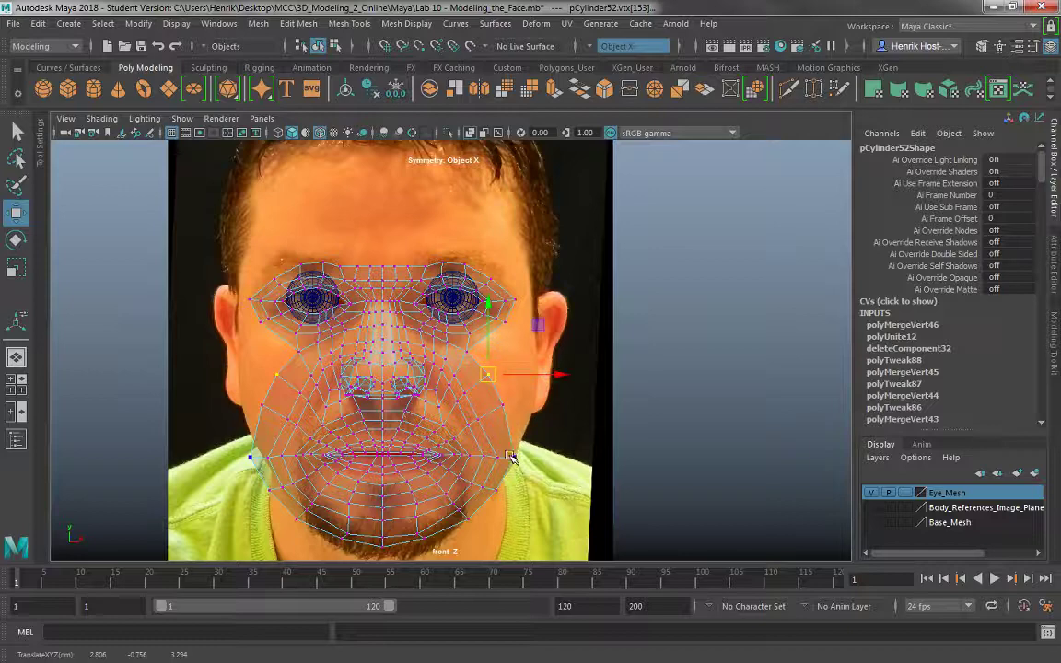
click(497, 405)
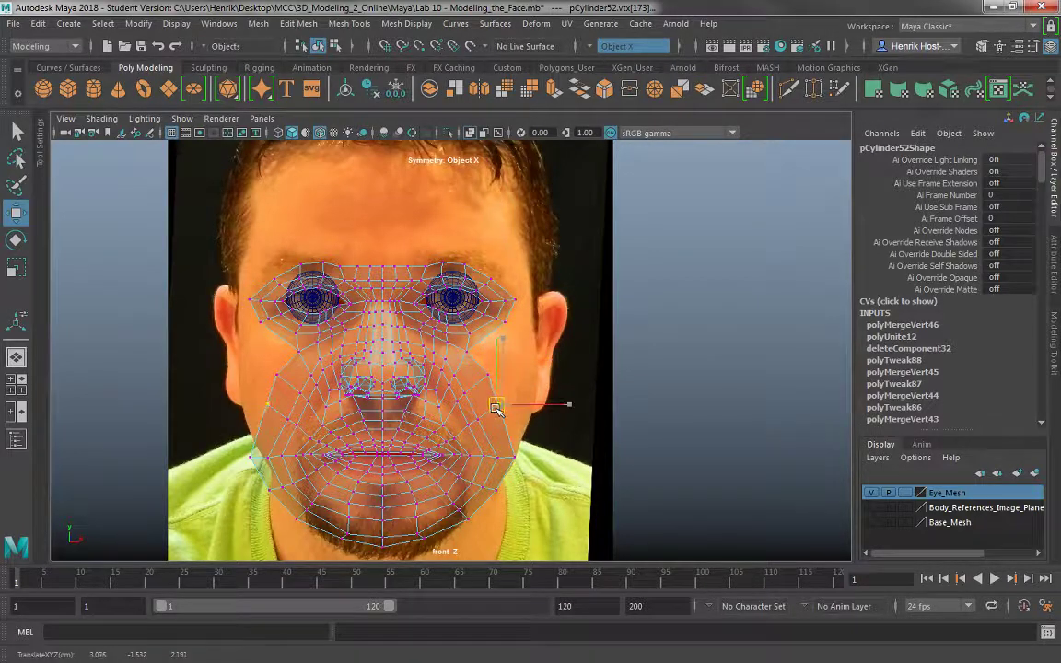
click(483, 378)
drag(491, 378, 485, 377)
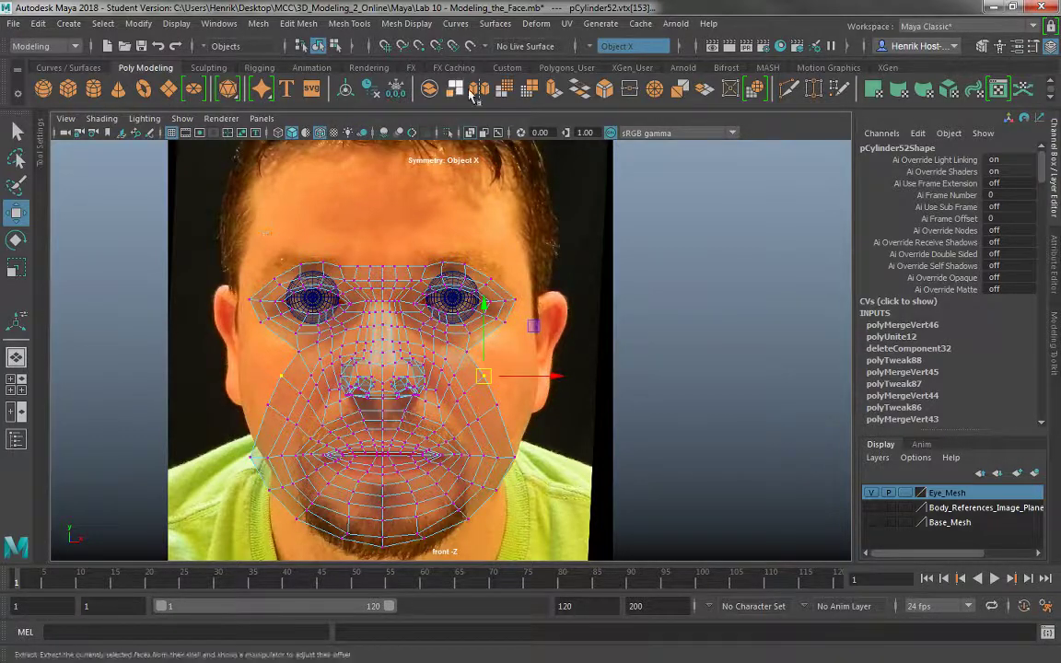
- Move the vertices at the outer ends of the brows up and outward to smooth the eye contour
click(278, 279)
drag(282, 281, 273, 276)
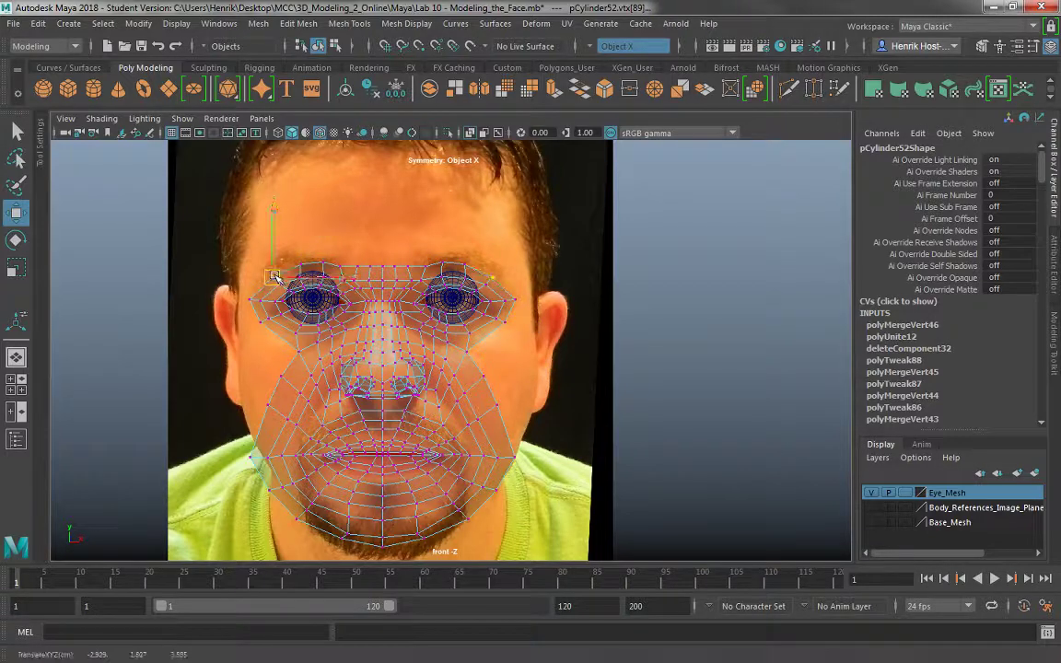
alt+middle_drag(409, 295, 410, 283)
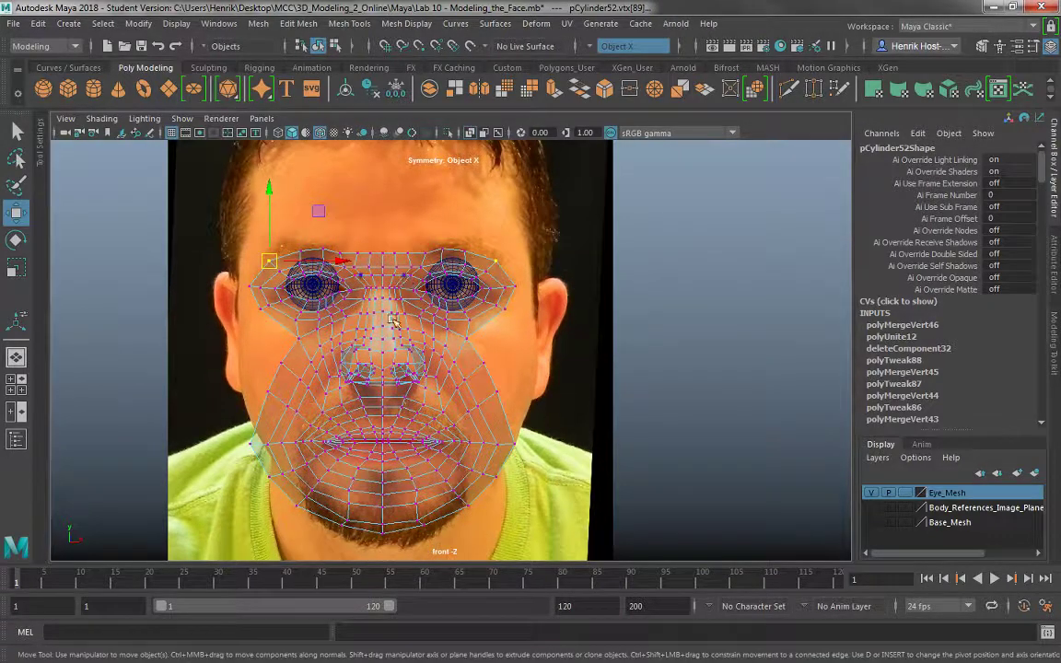
- Try to lower the vertices on either side of the chin's center point, and undo the move
click(421, 526)
drag(422, 526, 421, 534)
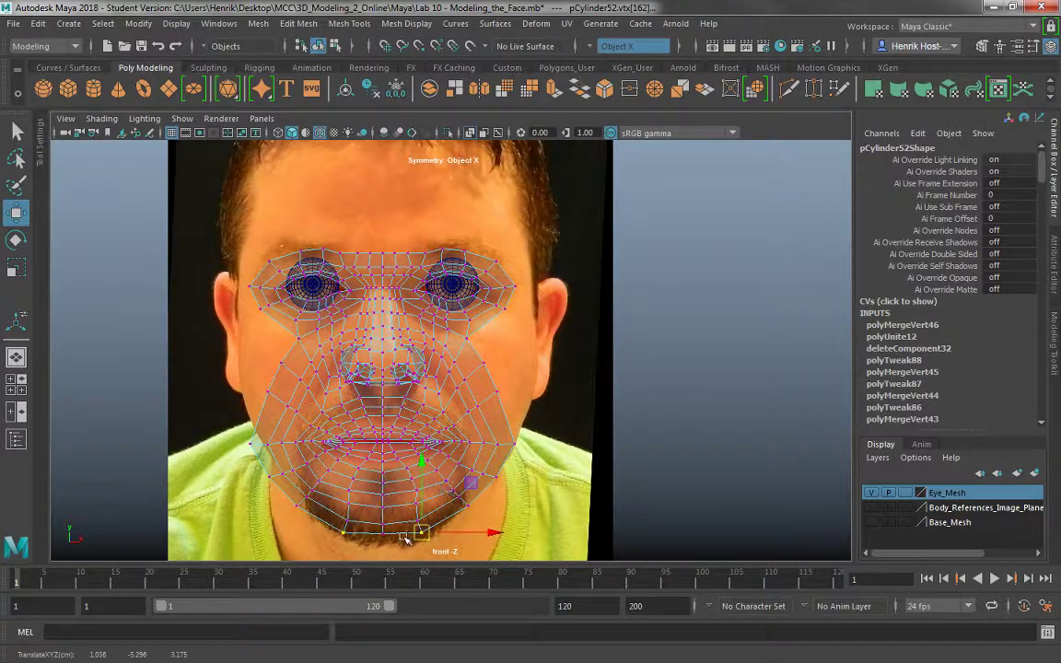
click(382, 532)
key(ctrl+z)
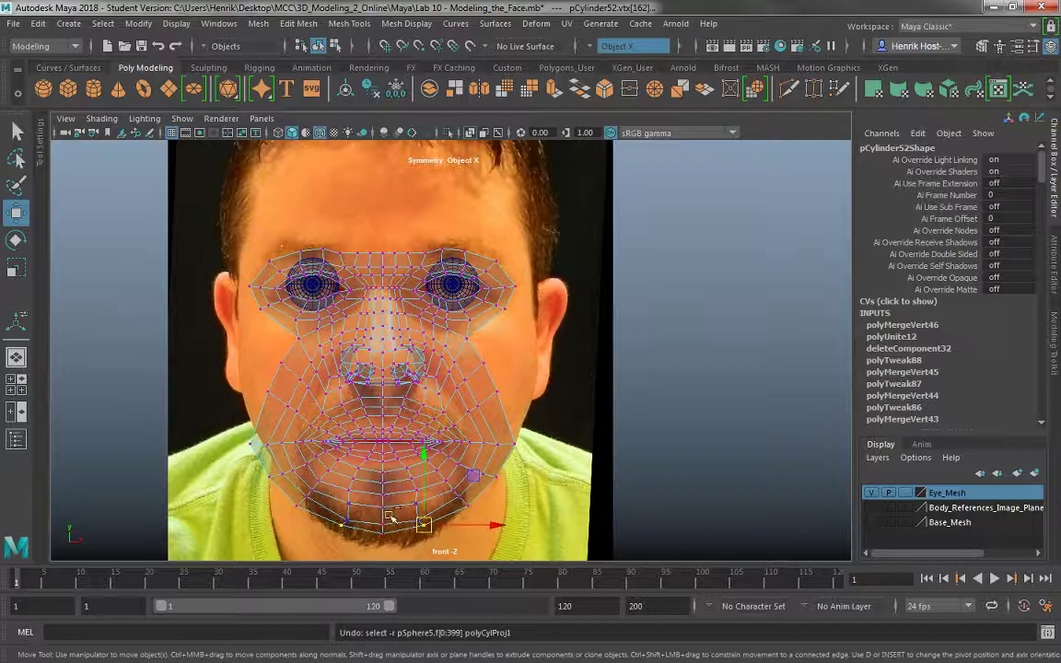
- Select the outer cheek edges and check the face profile against the side reference photo
click(469, 506)
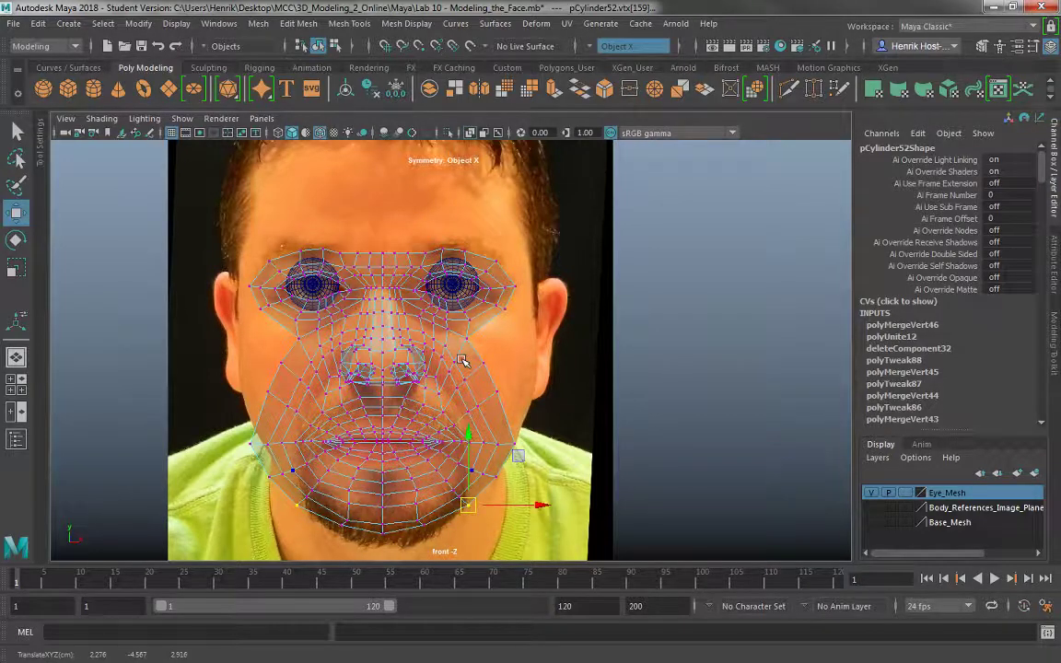
right_drag(463, 362, 470, 193)
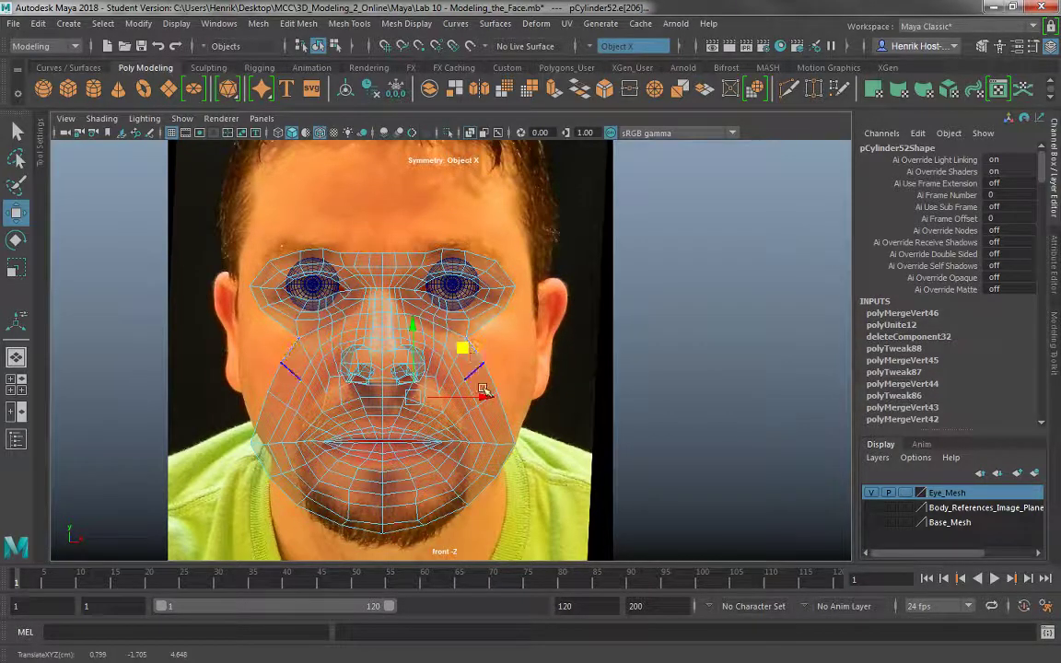
key(space)
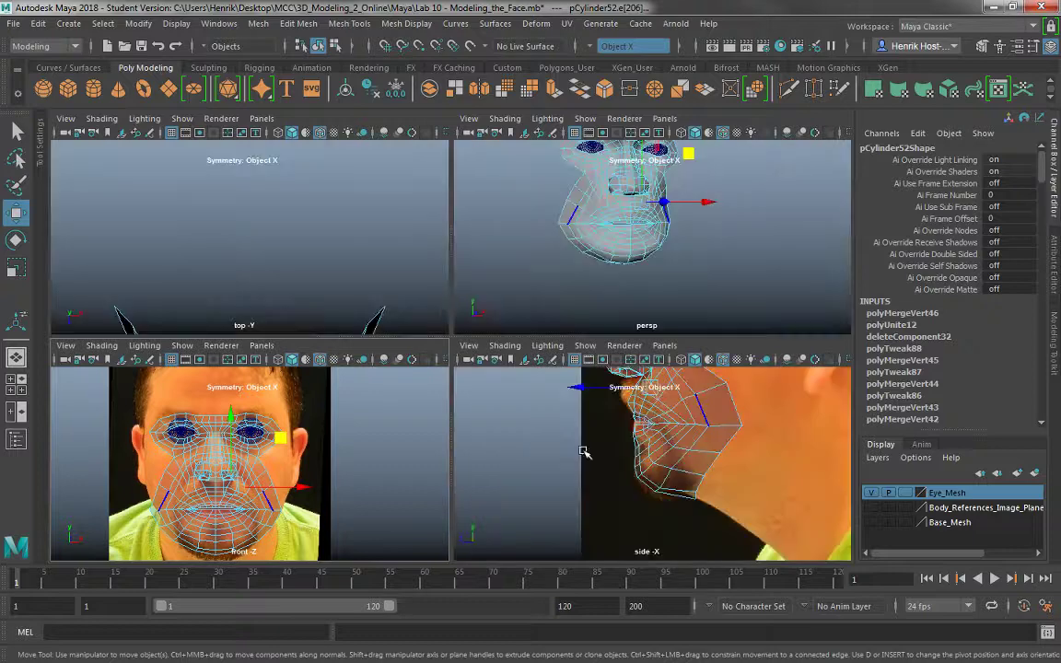
key(space)
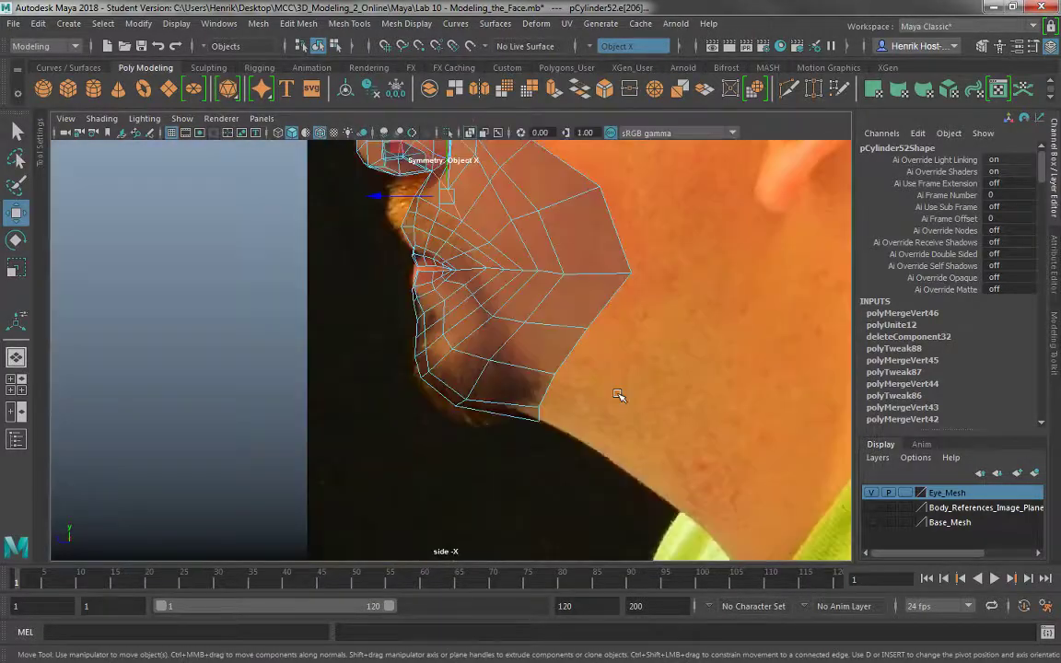
alt+middle_drag(587, 376, 571, 511)
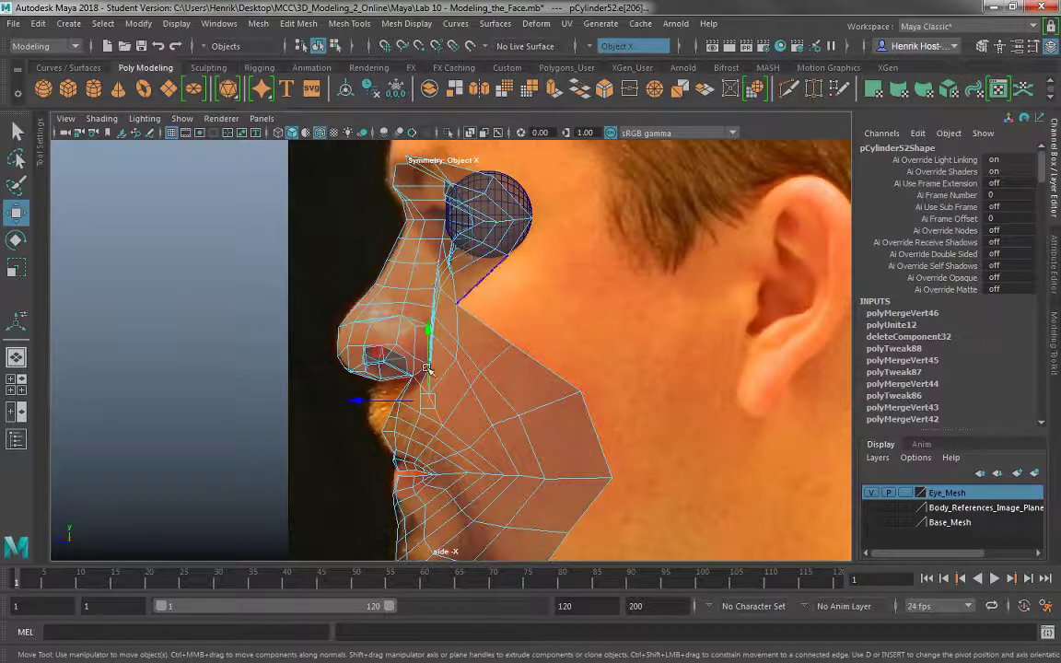
alt+click(527, 339)
alt+middle_drag(534, 321, 530, 425)
key(space)
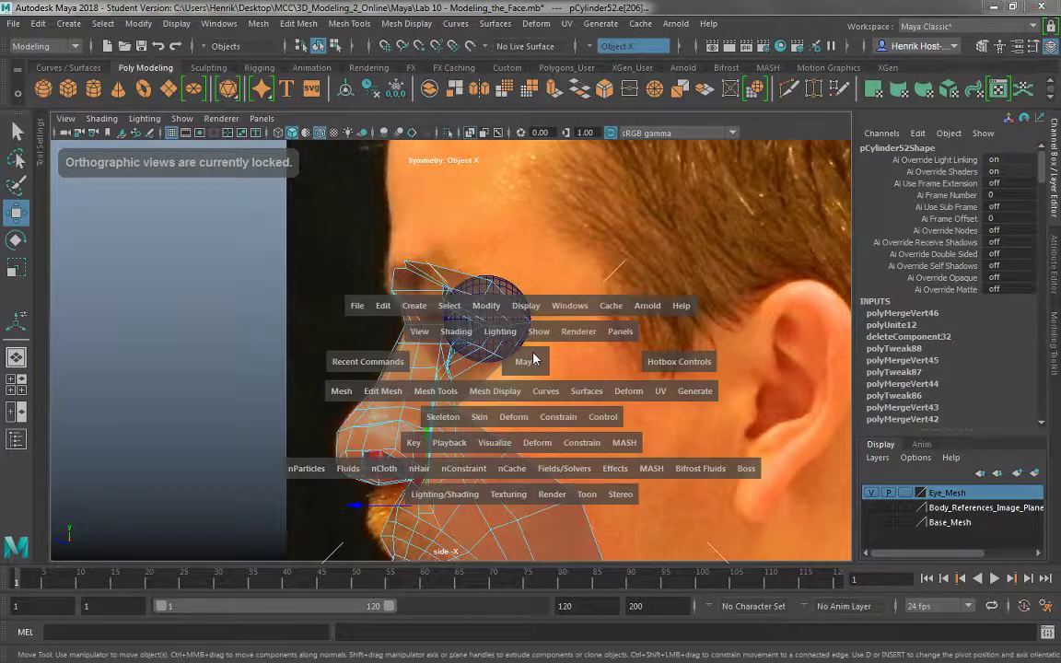
- Soften all edges of the face mesh and deselect it in the perspective view
mouse_move(594, 286)
alt+mouse_down()
mouse_move(689, 301)
mouse_move(635, 227)
mouse_move(543, 231)
mouse_move(663, 246)
mouse_move(611, 210)
alt+mouse_up()
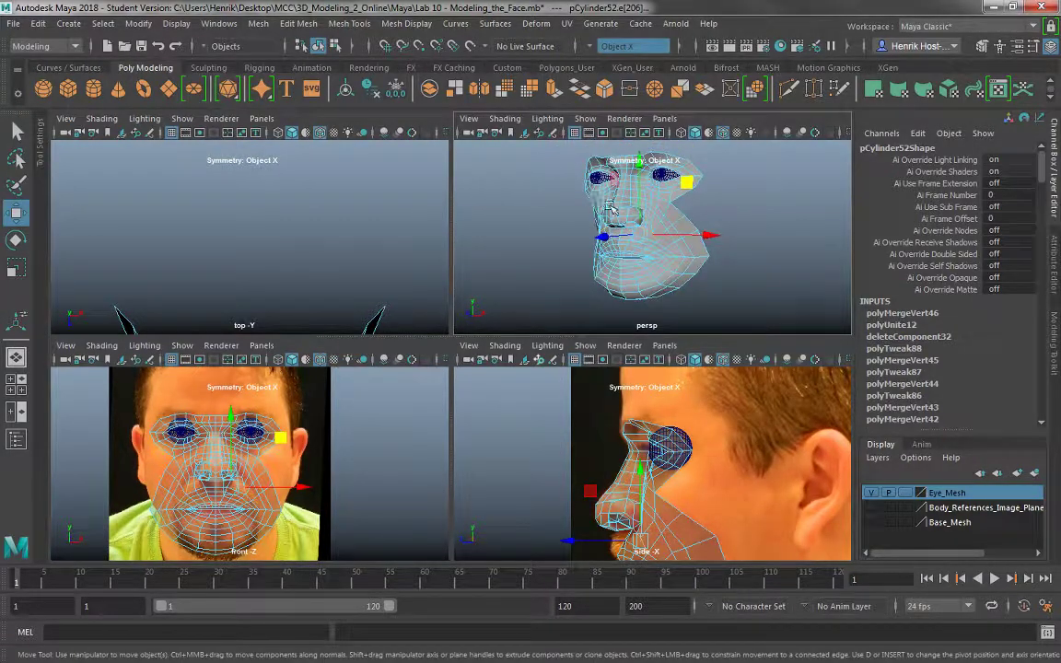
right_drag(615, 208, 748, 215)
click(642, 214)
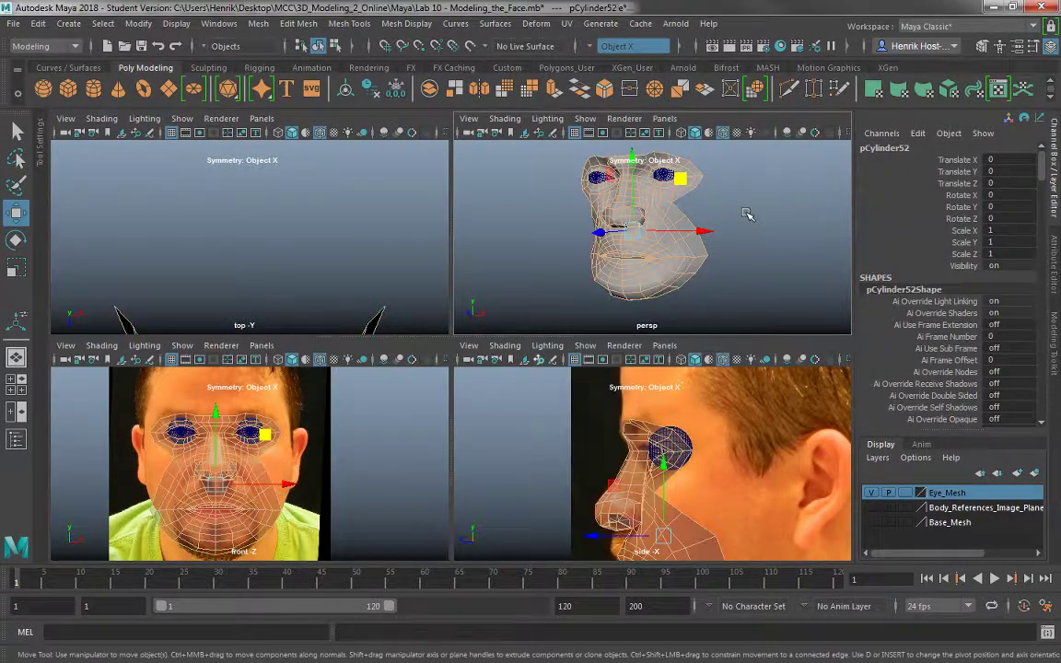
click(748, 214)
- Examine the shading and edge flow around the nose, upper lip and cheek from several angles in perspective
alt+drag(748, 214, 679, 247)
alt+right_drag(679, 247, 689, 298)
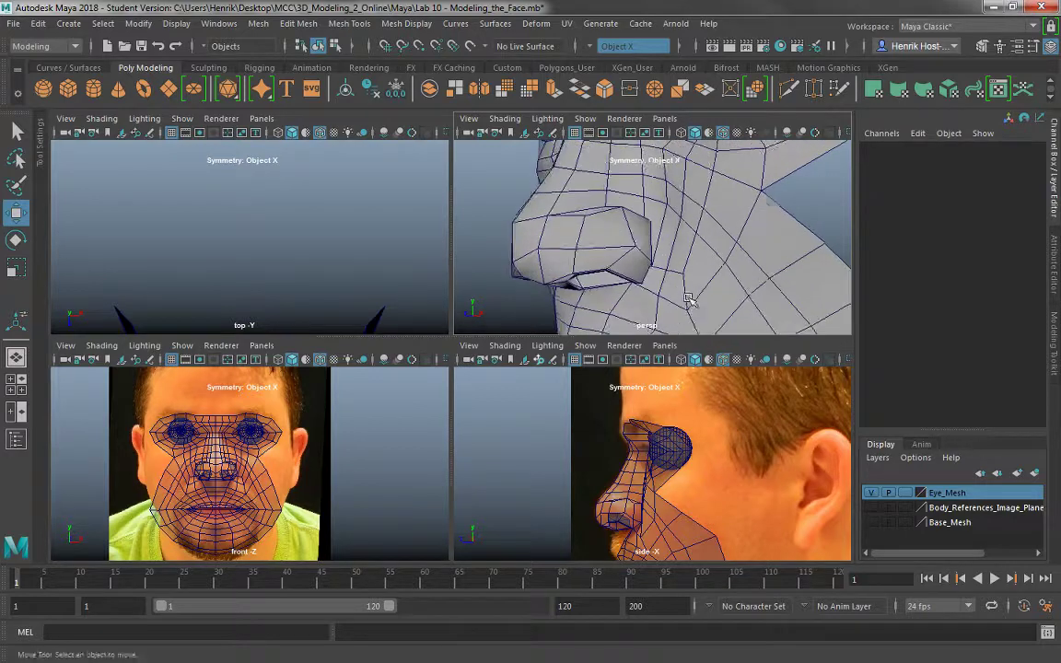
alt+drag(688, 298, 722, 285)
click(635, 292)
alt+middle_drag(722, 285, 711, 236)
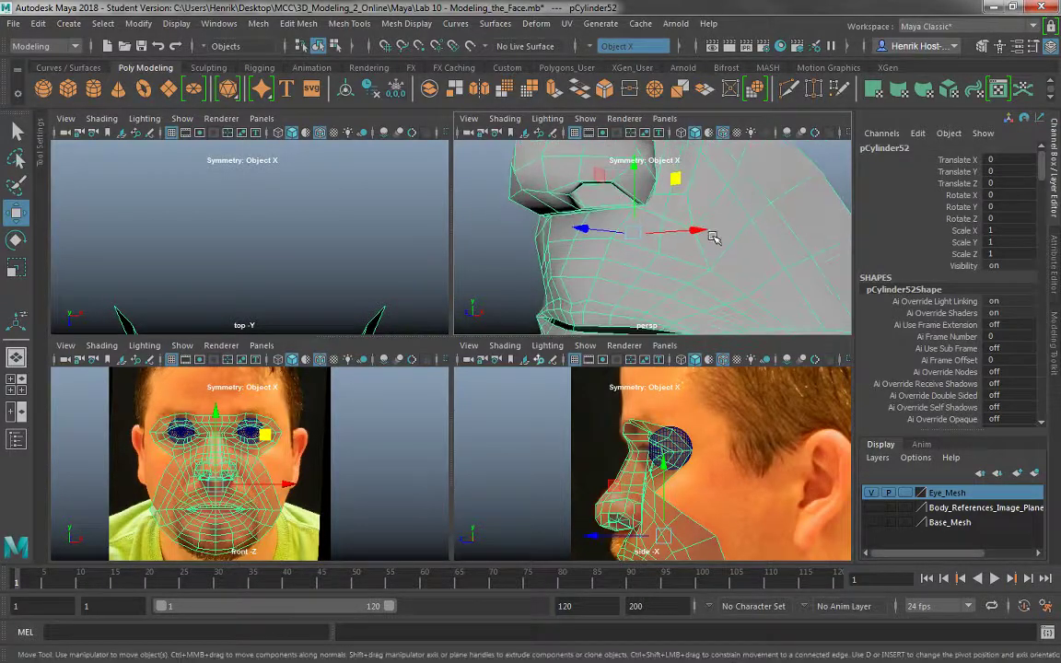
alt+drag(717, 237, 725, 278)
alt+drag(718, 225, 738, 261)
click(764, 299)
alt+right_drag(764, 299, 739, 263)
alt+drag(740, 264, 728, 262)
key(space)
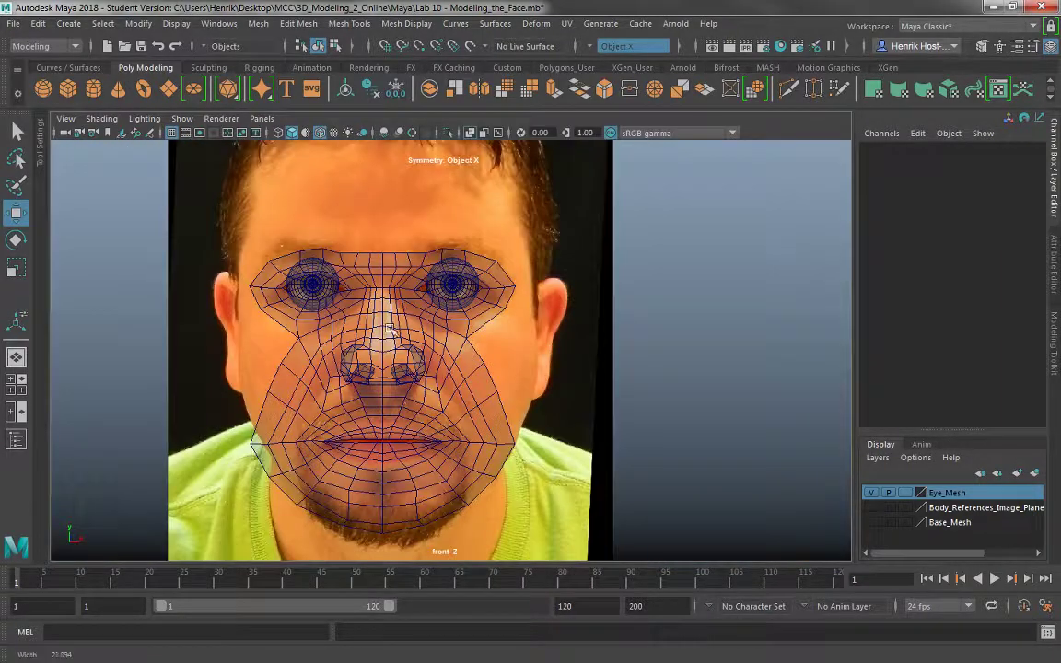
- In the front view, reposition the cheek vertices beside the nostrils and mouth corners to even out the edge loops
alt+right_drag(405, 318, 462, 432)
click(464, 427)
right_drag(462, 230, 387, 221)
click(444, 439)
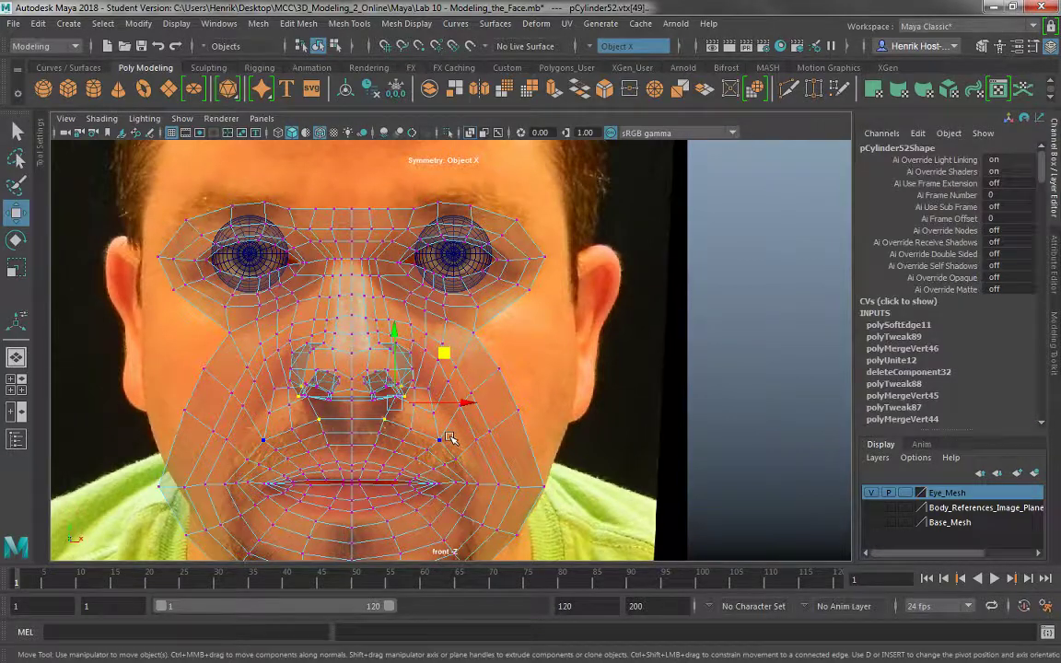
click(450, 433)
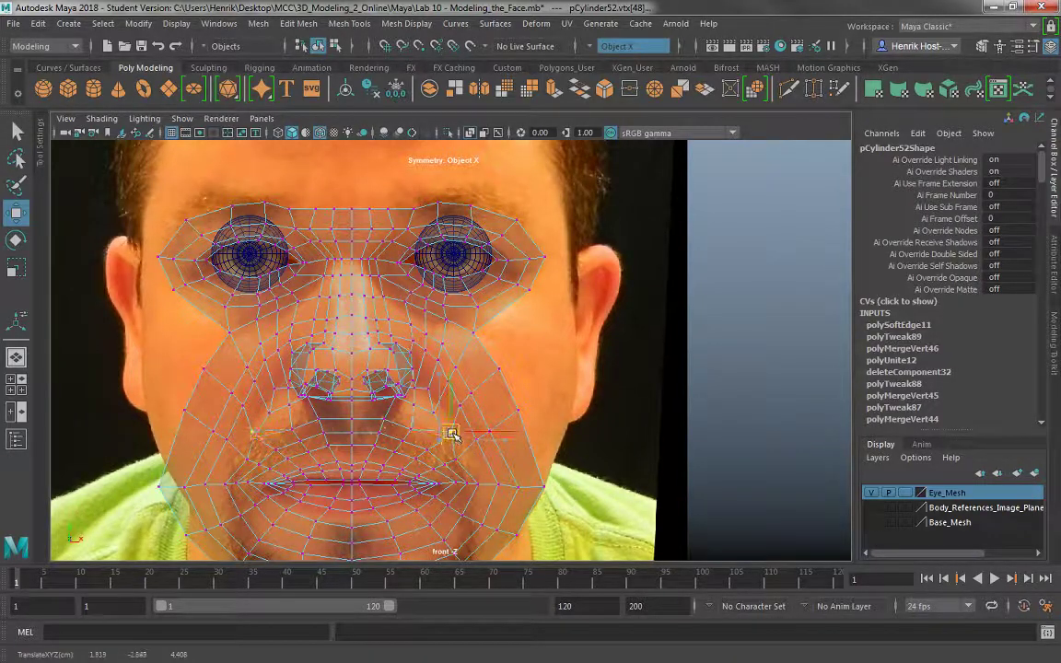
click(439, 403)
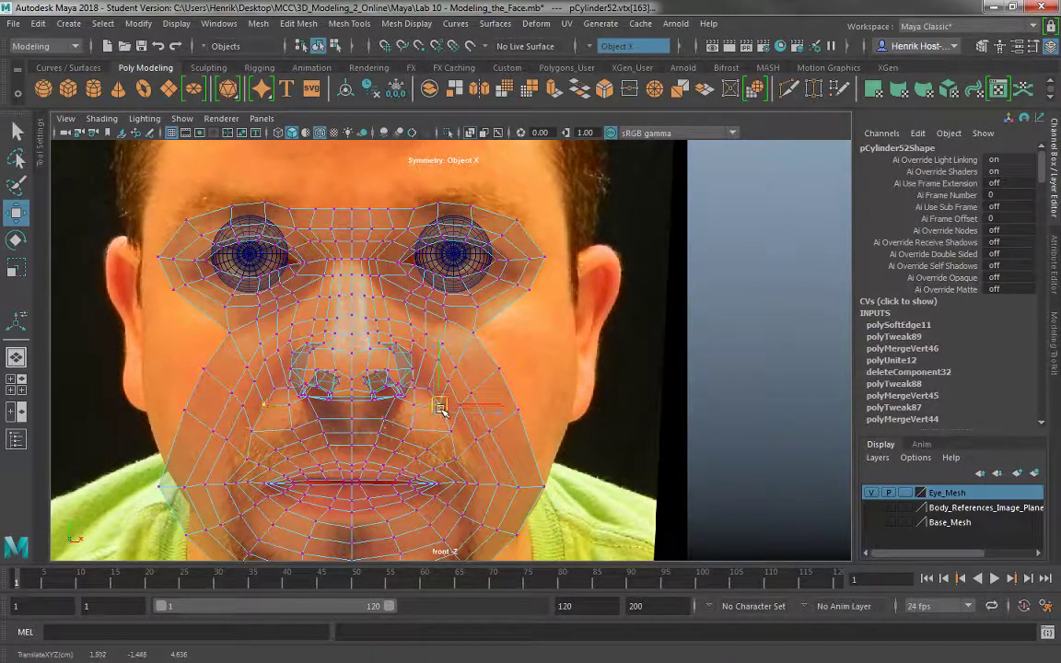
click(470, 458)
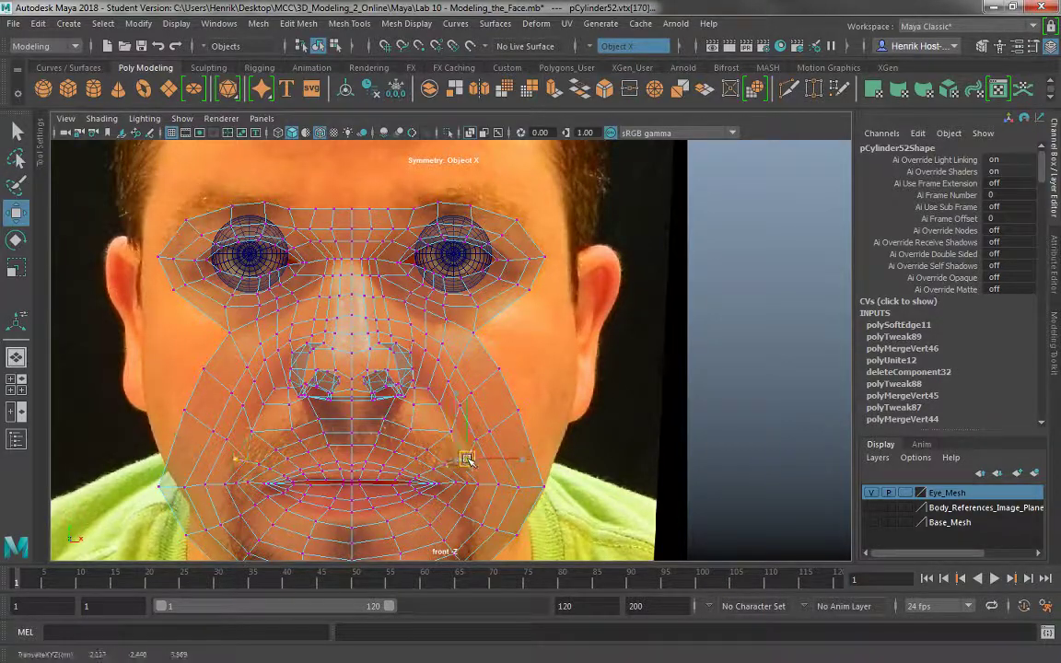
drag(469, 458, 470, 457)
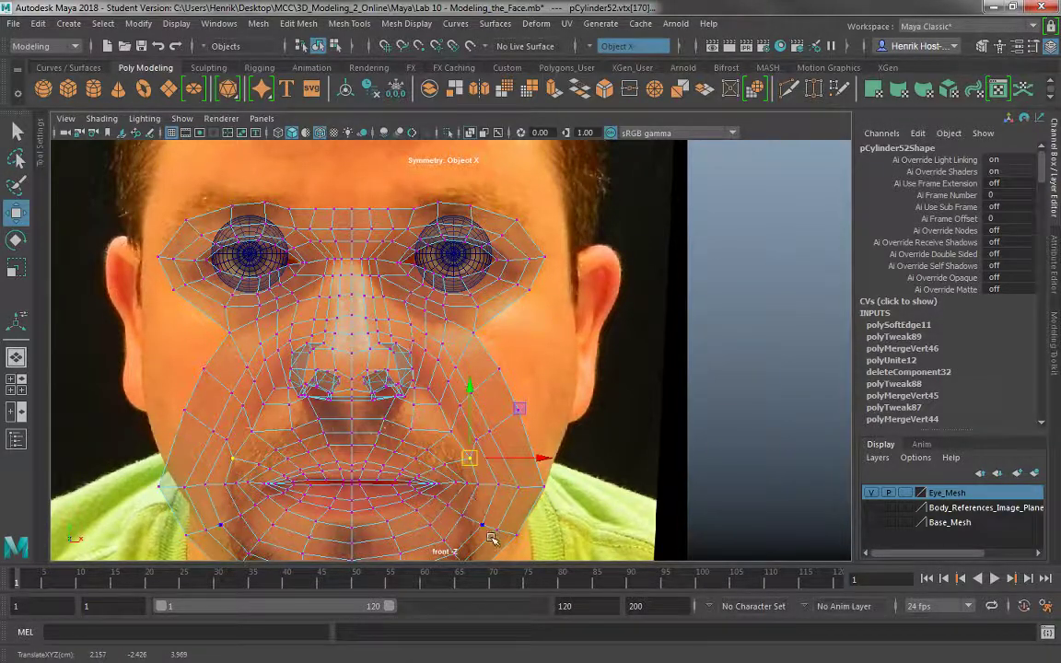
- Adjust the vertices just below and outside the nostrils to even their spacing above the upper lip
click(449, 430)
click(417, 430)
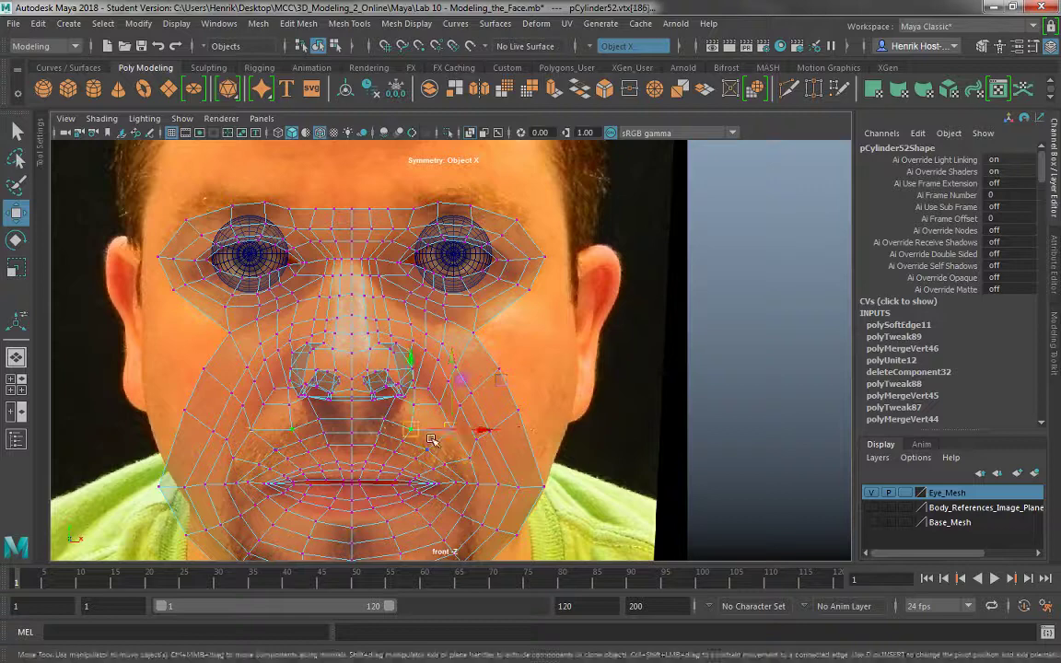
click(417, 404)
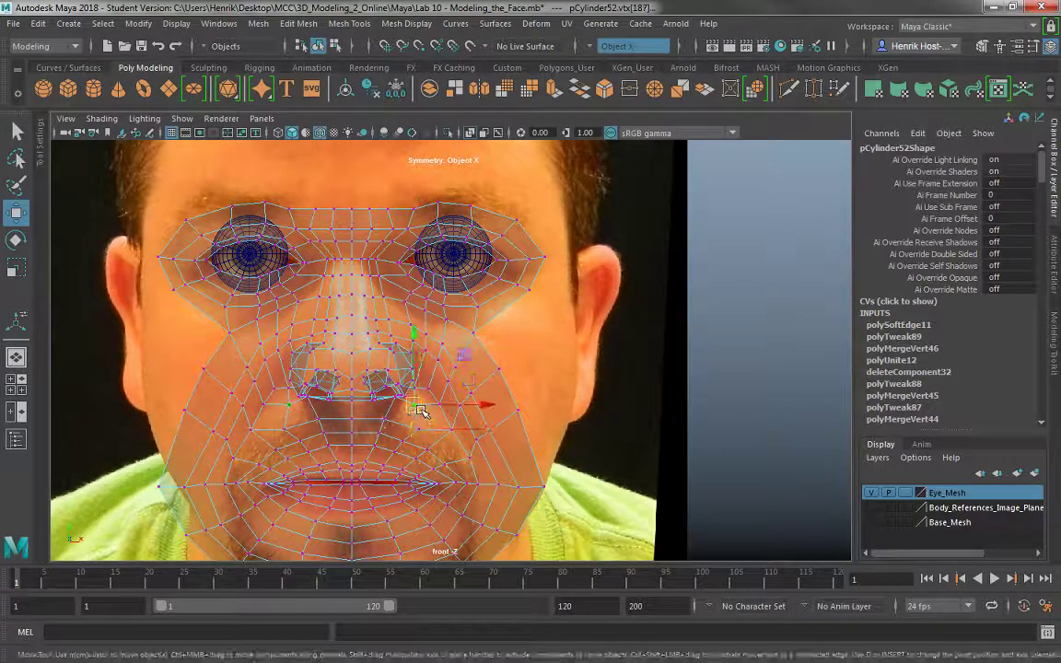
alt+middle_drag(424, 449, 446, 451)
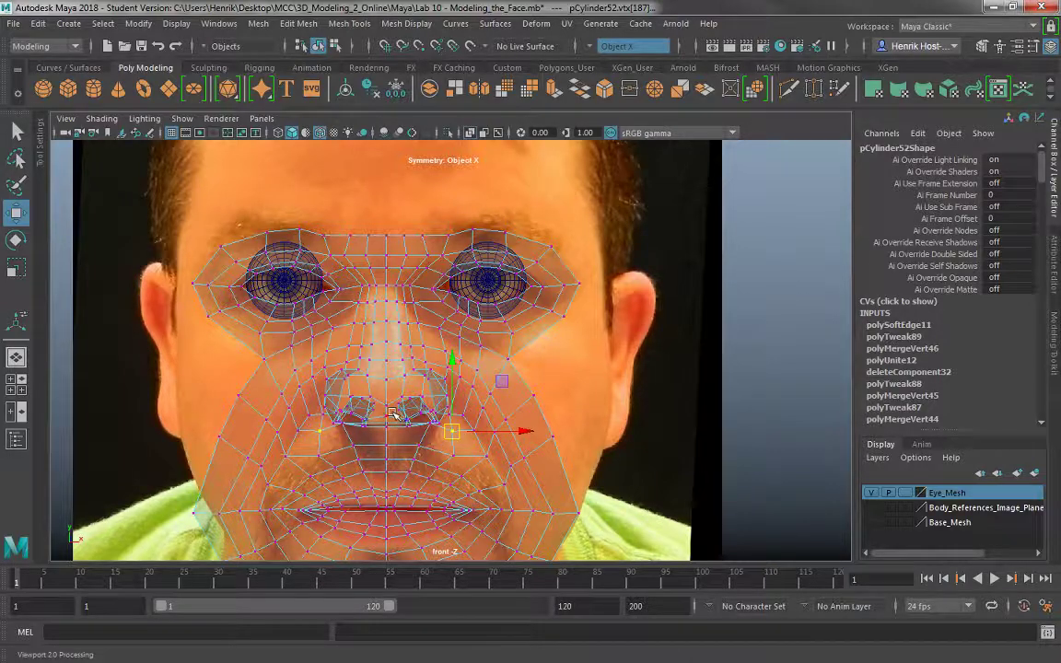
scroll(476, 439, down, 5)
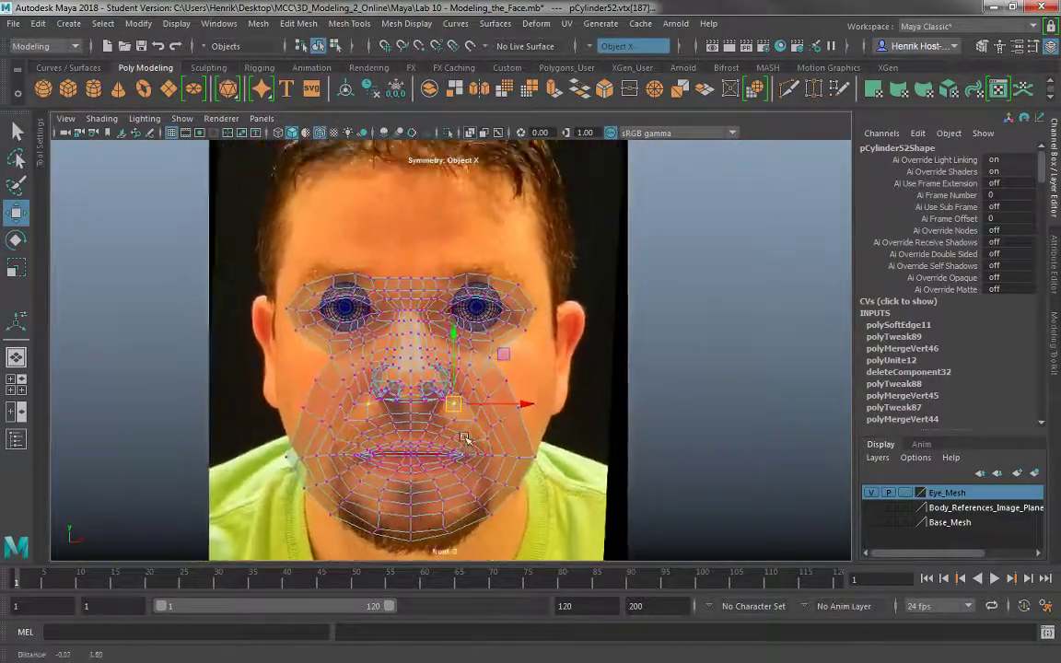
scroll(448, 422, down, 3)
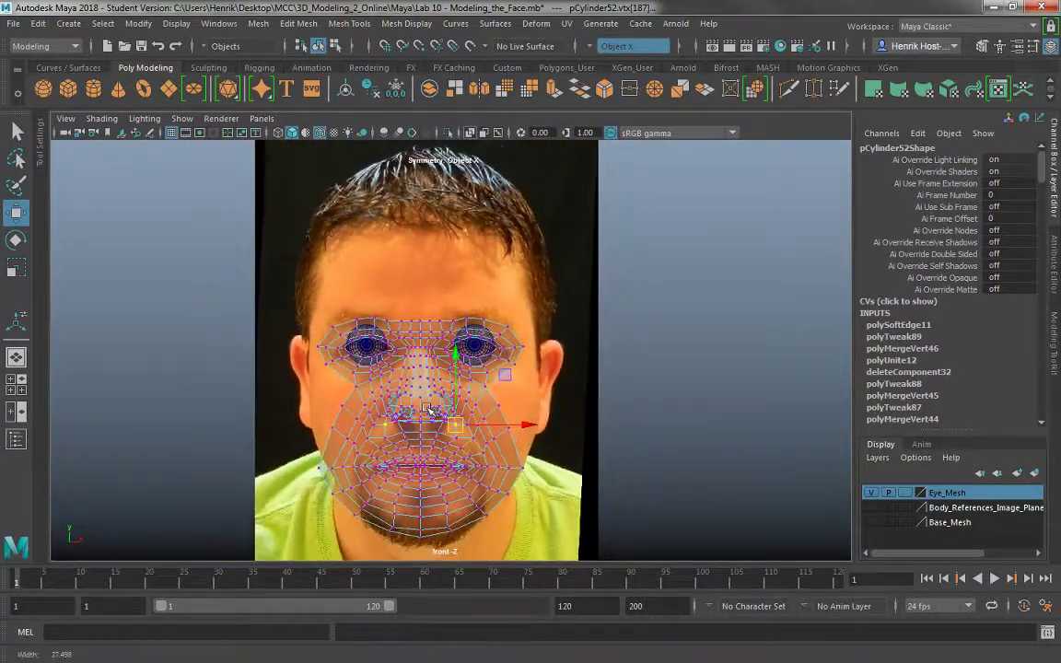
alt+middle_drag(476, 487, 475, 471)
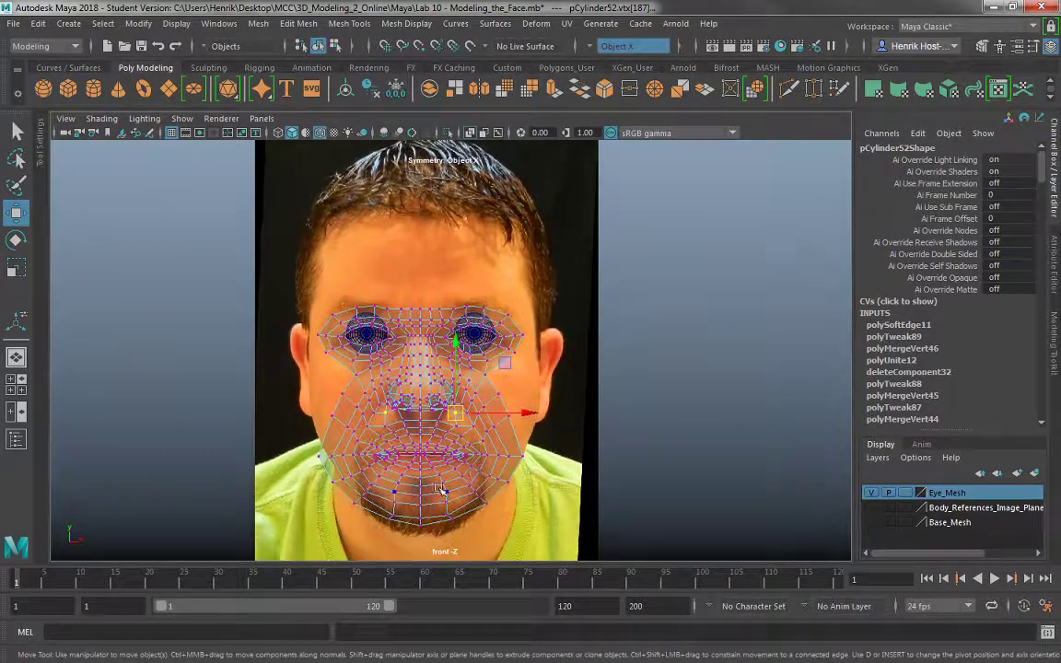